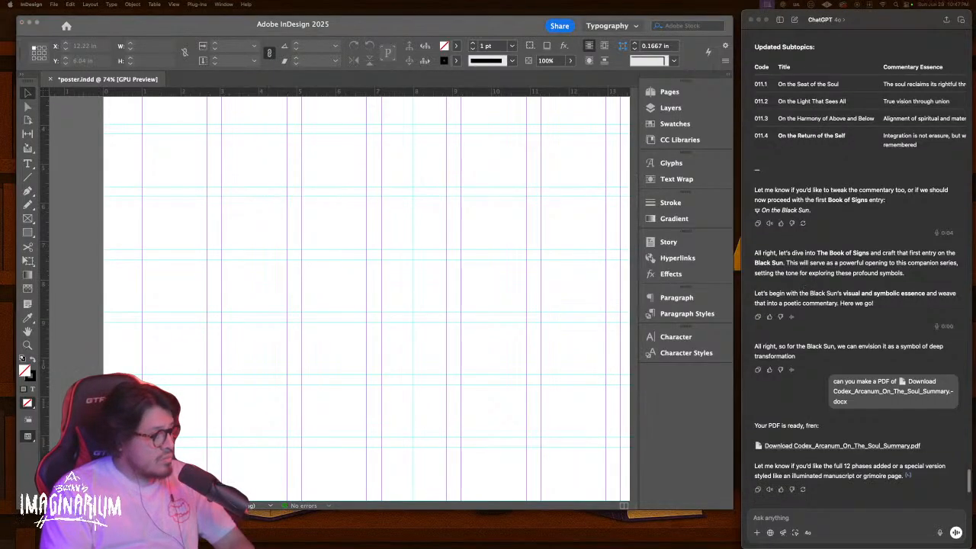
Fit the whole poster page in view, switch to Preview mode, and zoom toward the bottom text
click(251, 267)
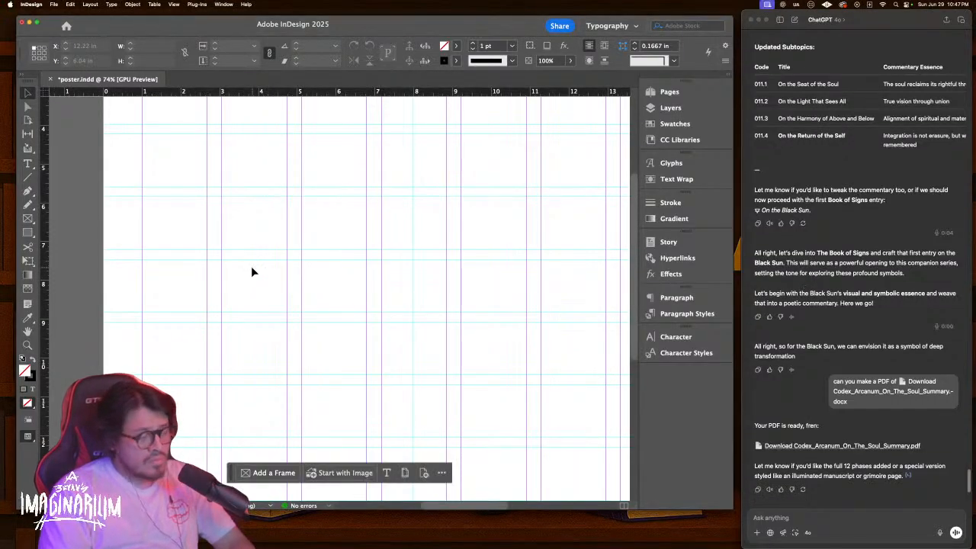
key(super+minus)
key(super+minus)
key(w)
key(z)
drag(305, 267, 329, 209)
drag(348, 383, 353, 213)
Zoom further to 126% on the metadata block and turn the guides back on
key(v)
drag(389, 327, 360, 326)
key(z)
drag(298, 353, 365, 283)
key(v)
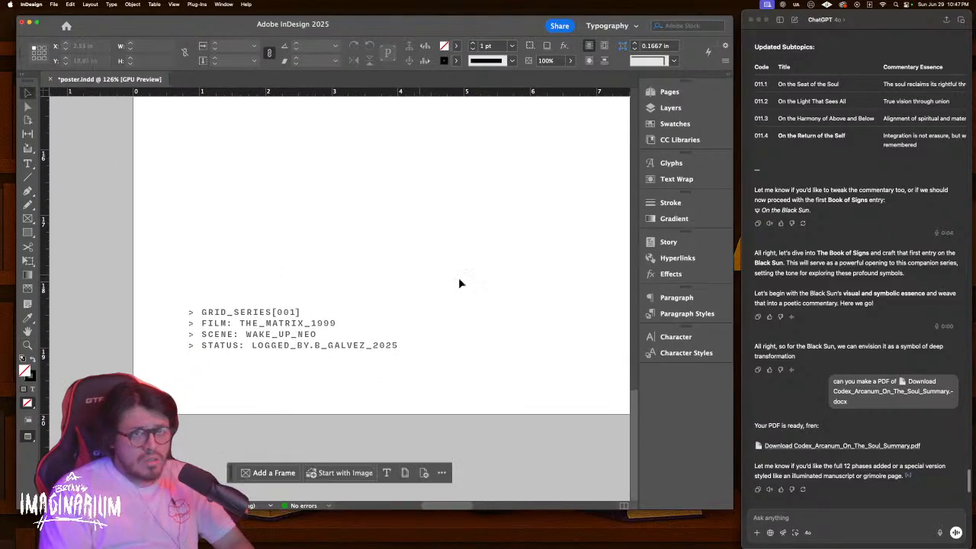
key(w)
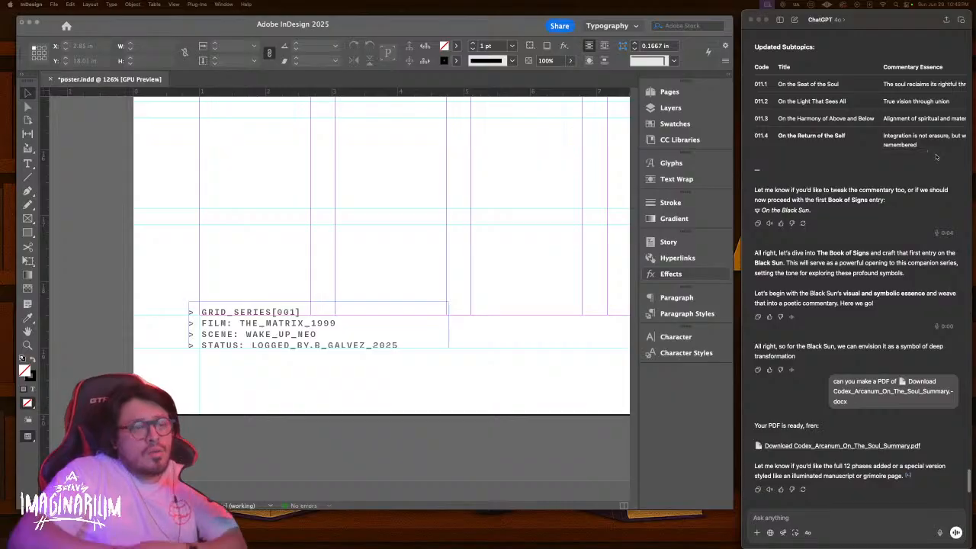
scroll(907, 288, up, 8)
scroll(908, 287, up, 20)
scroll(907, 287, up, 20)
scroll(908, 288, up, 8)
click(887, 258)
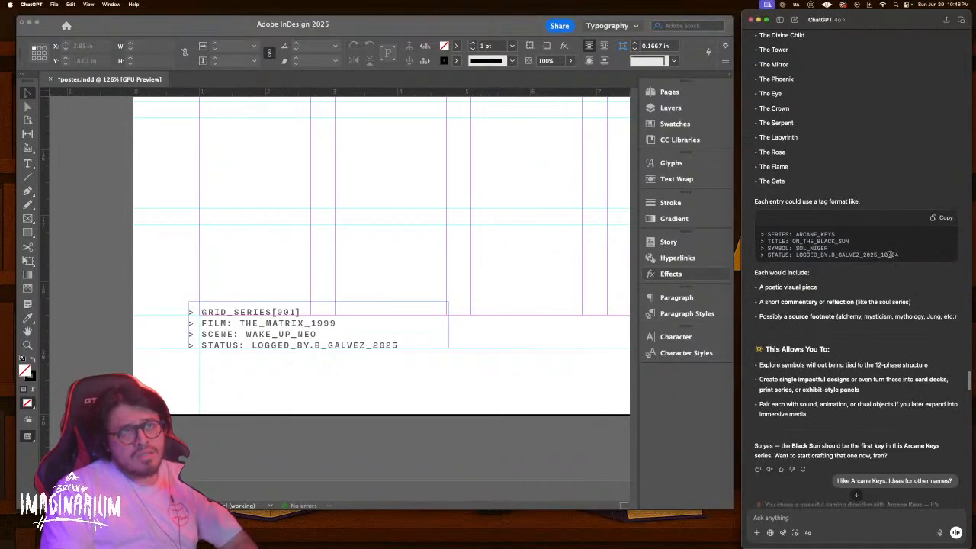
scroll(892, 255, up, 15)
scroll(901, 256, up, 15)
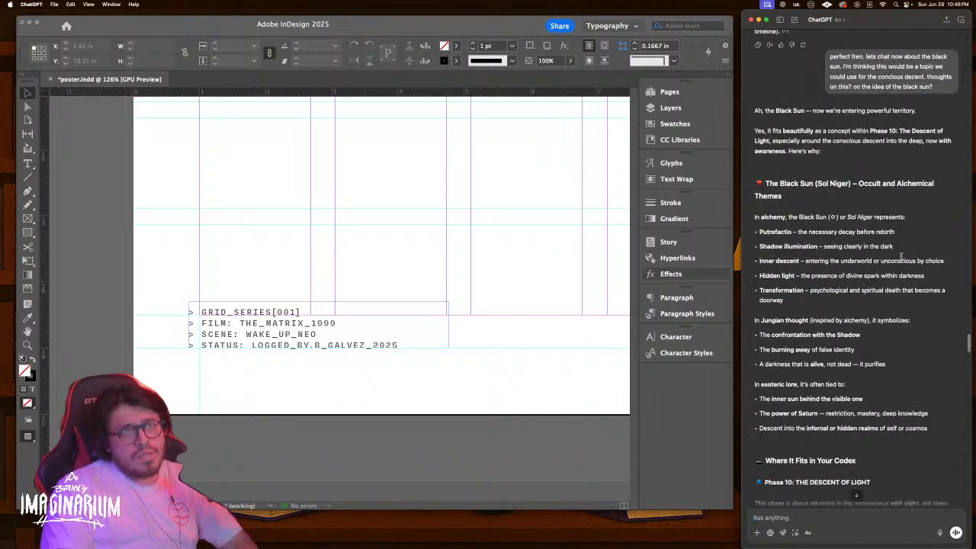
scroll(901, 256, up, 2)
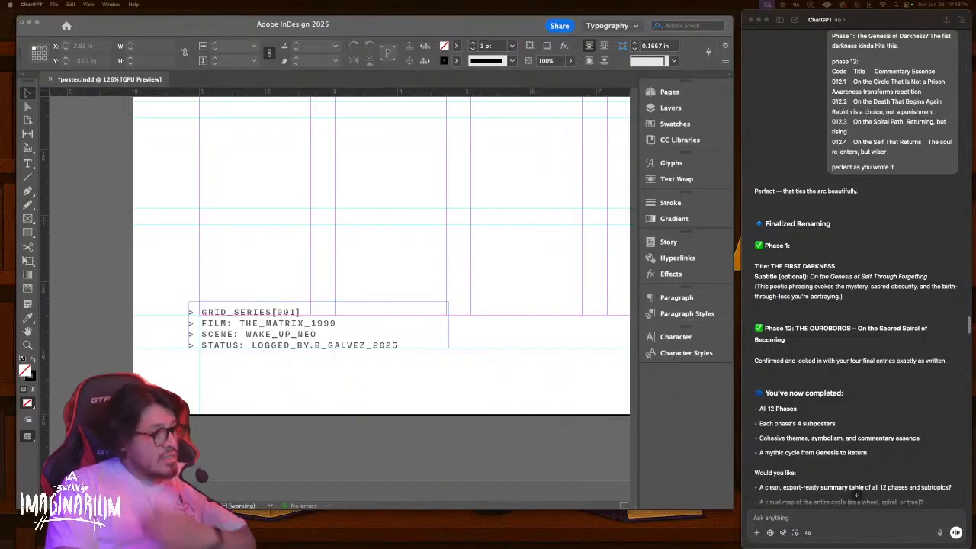
scroll(920, 258, up, 1)
scroll(919, 258, up, 15)
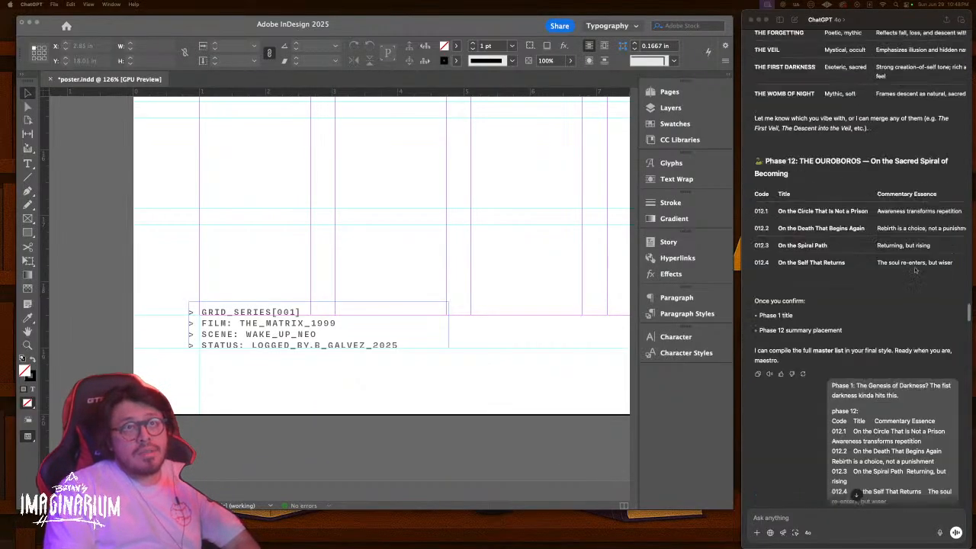
scroll(913, 275, down, 20)
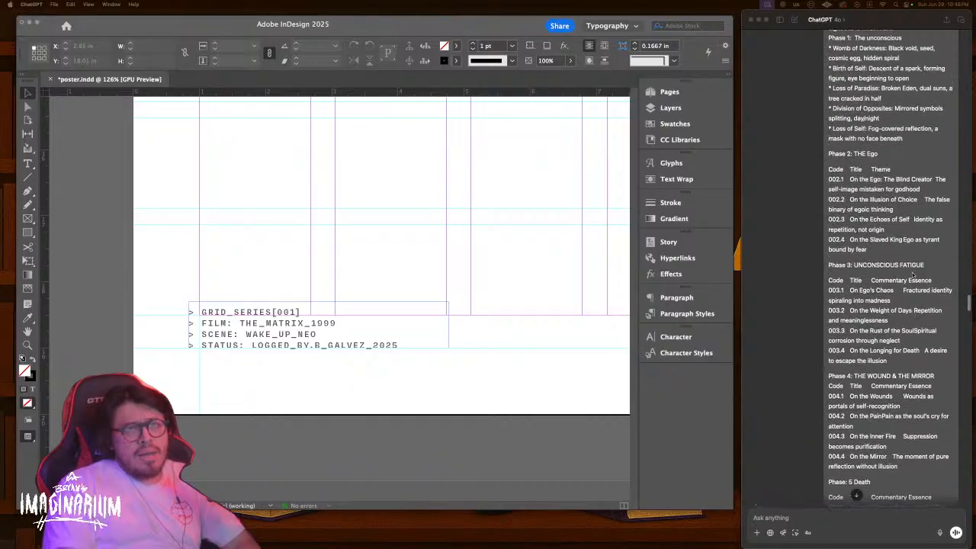
scroll(912, 276, up, 12)
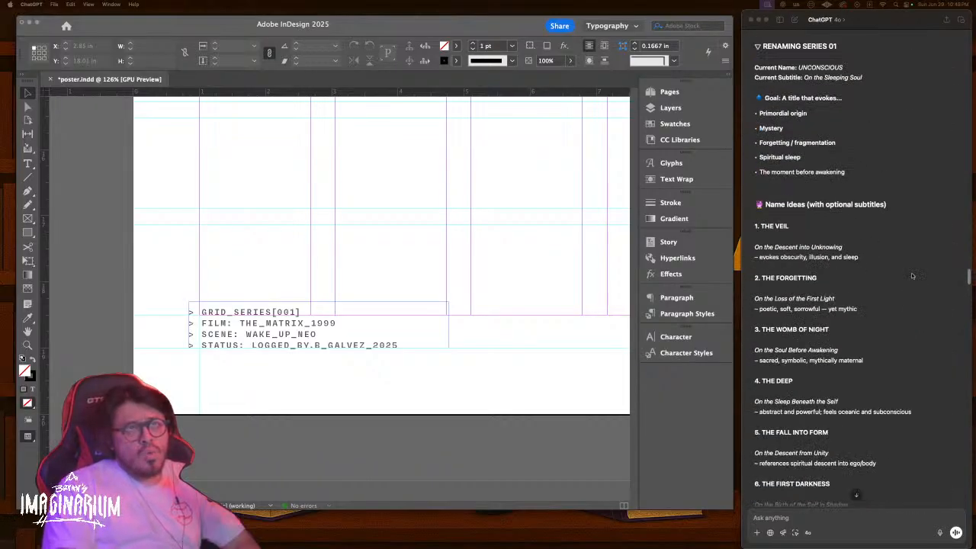
scroll(912, 276, up, 1)
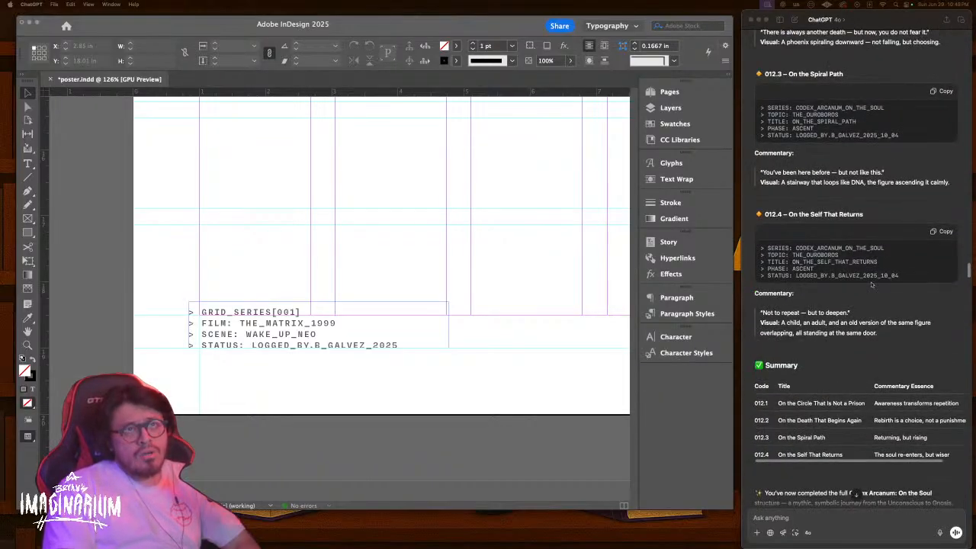
scroll(914, 277, up, 5)
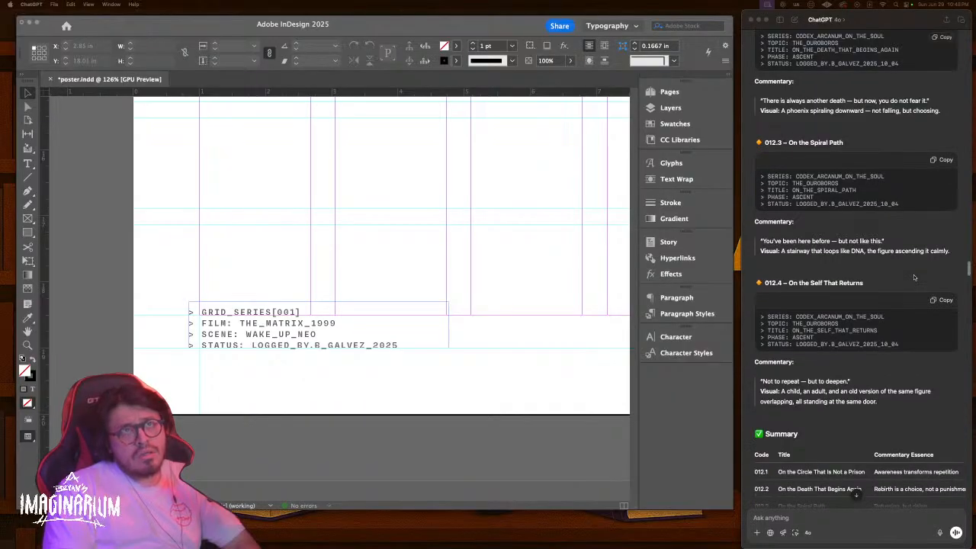
scroll(914, 276, up, 2)
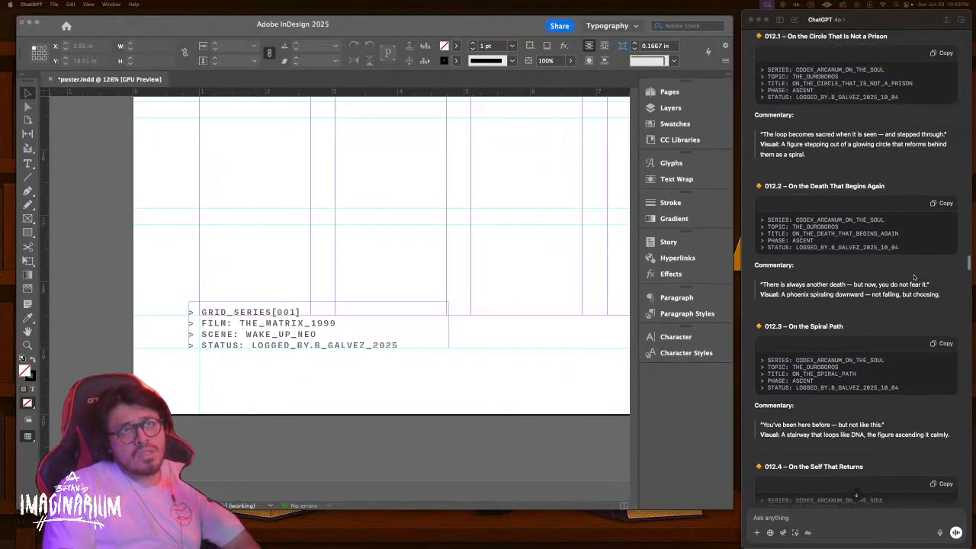
scroll(890, 155, up, 3)
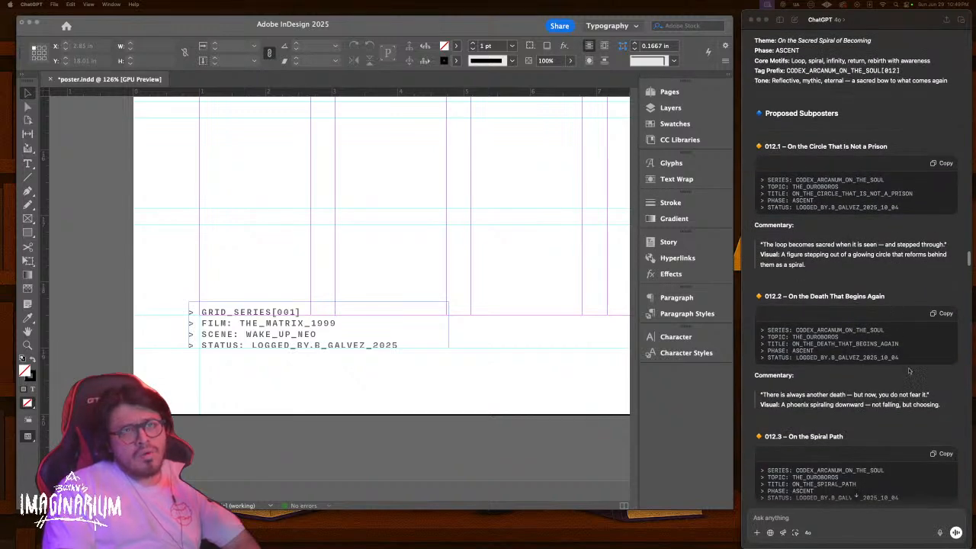
scroll(905, 356, down, 5)
scroll(905, 356, down, 15)
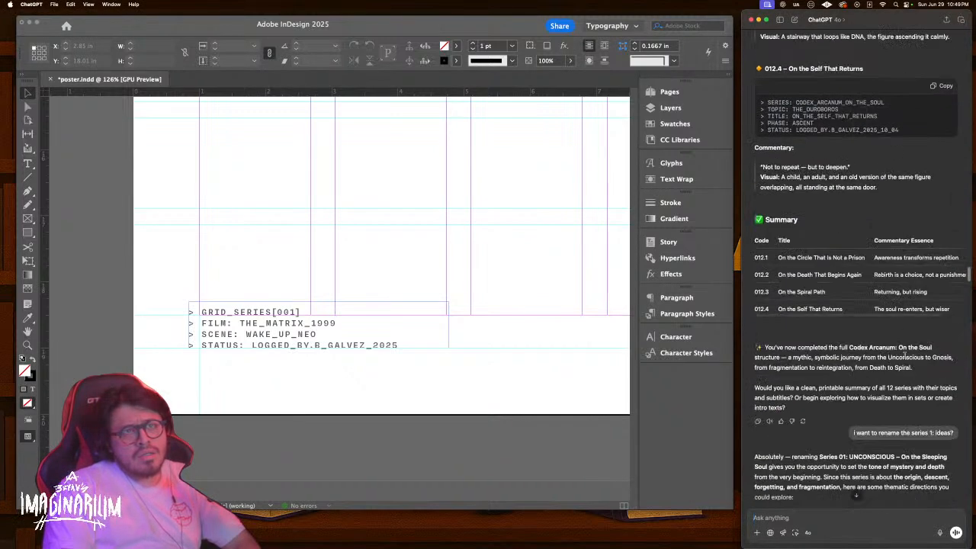
scroll(905, 355, down, 20)
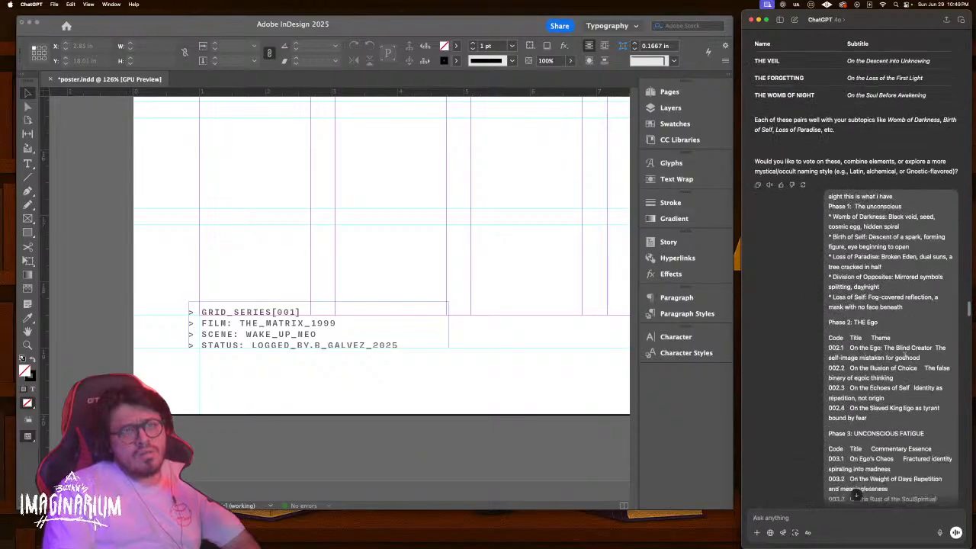
scroll(905, 355, down, 20)
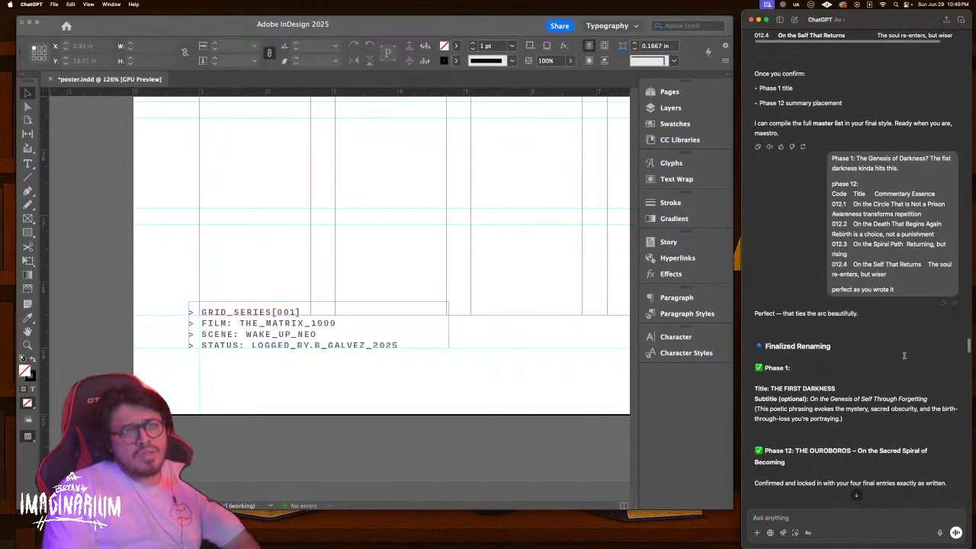
scroll(905, 355, down, 20)
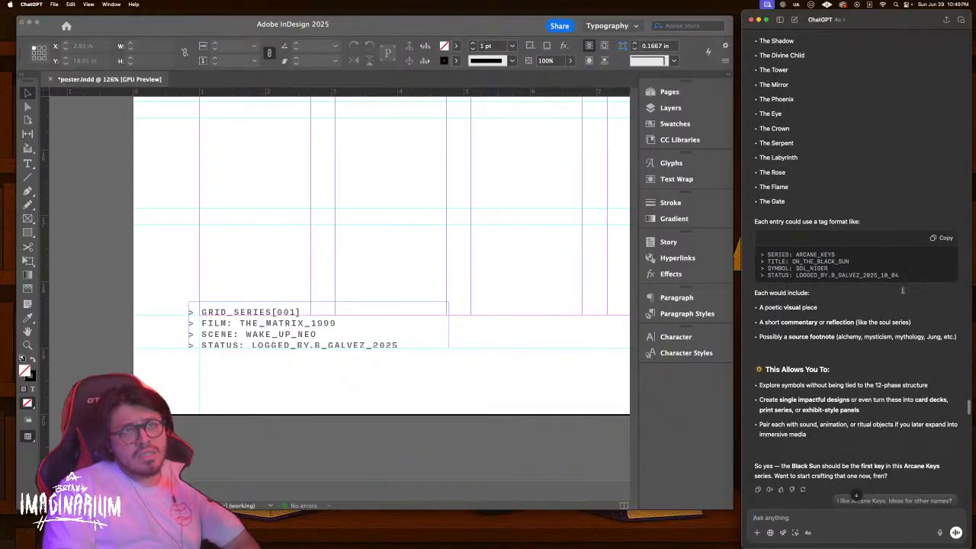
scroll(904, 355, down, 20)
click(843, 534)
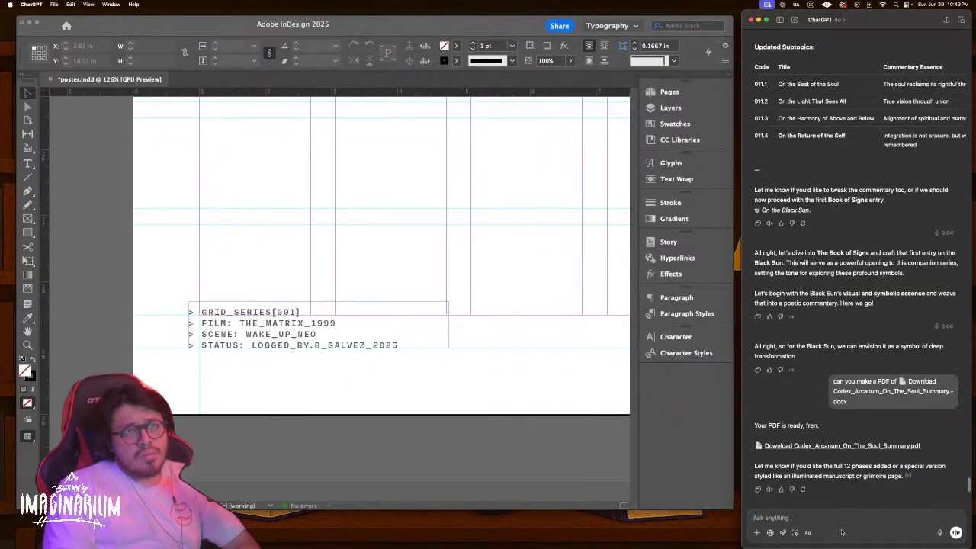
Ask ChatGPT for the series tag format for Codex Arcanum: On the Soul
text(hey main can you give me the)
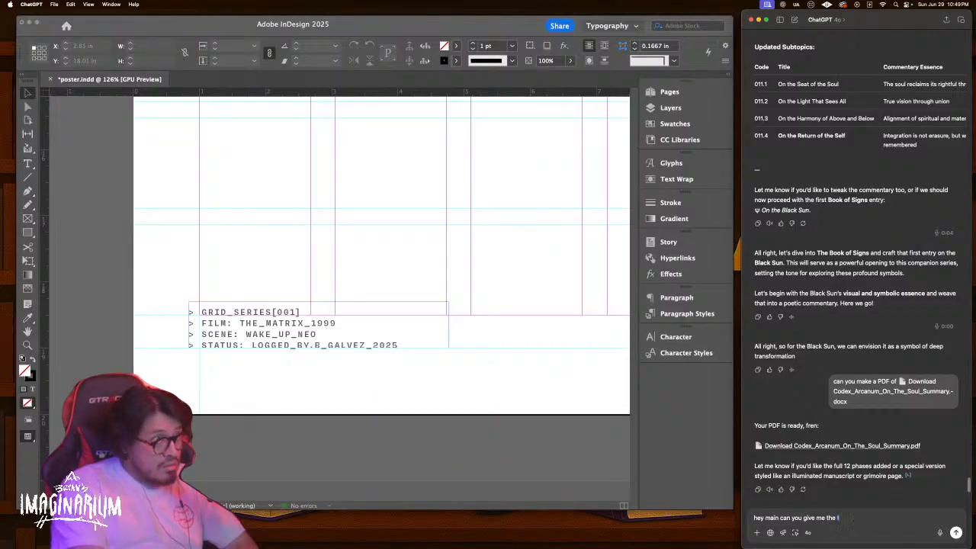
text(tag for the series)
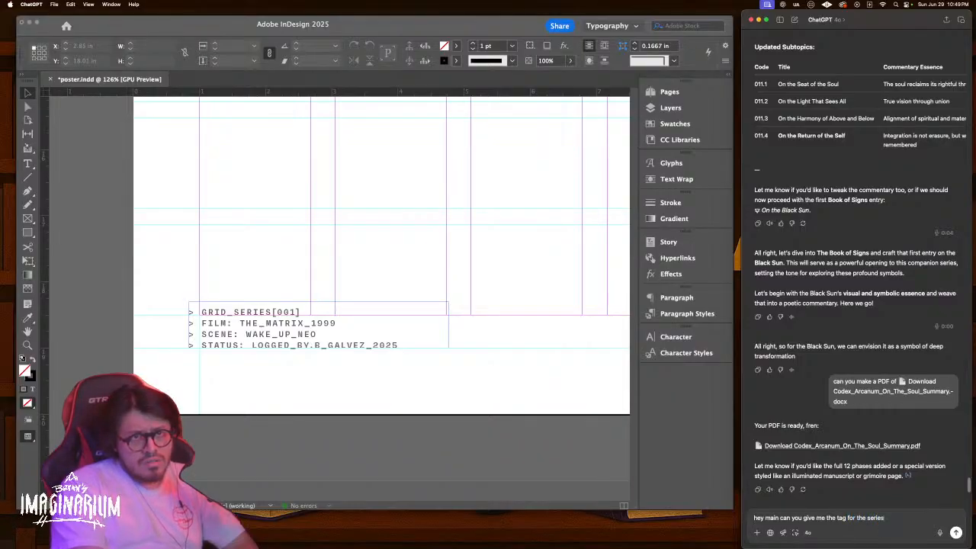
key(Return)
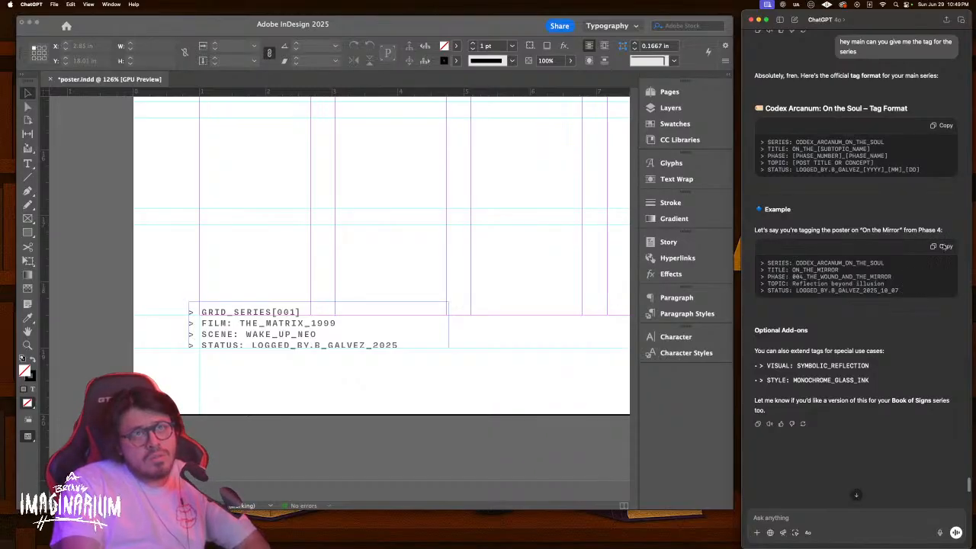
Copy ChatGPT's tag code block and paste it over the poster's metadata text
click(943, 128)
click(356, 328)
triple_click(356, 328)
key(cmd+a)
key(cmd+v)
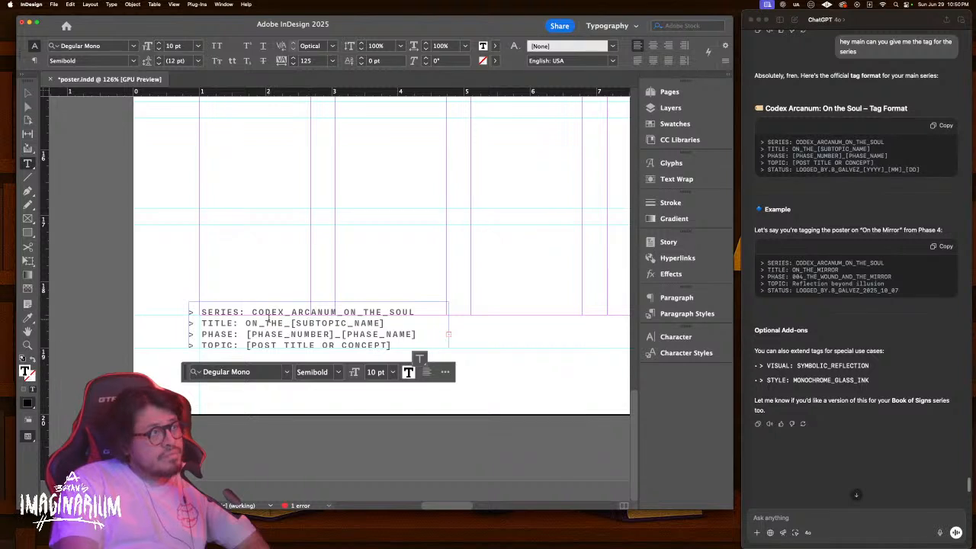
Enlarge the tag text frame upward so all five tag lines show
click(278, 322)
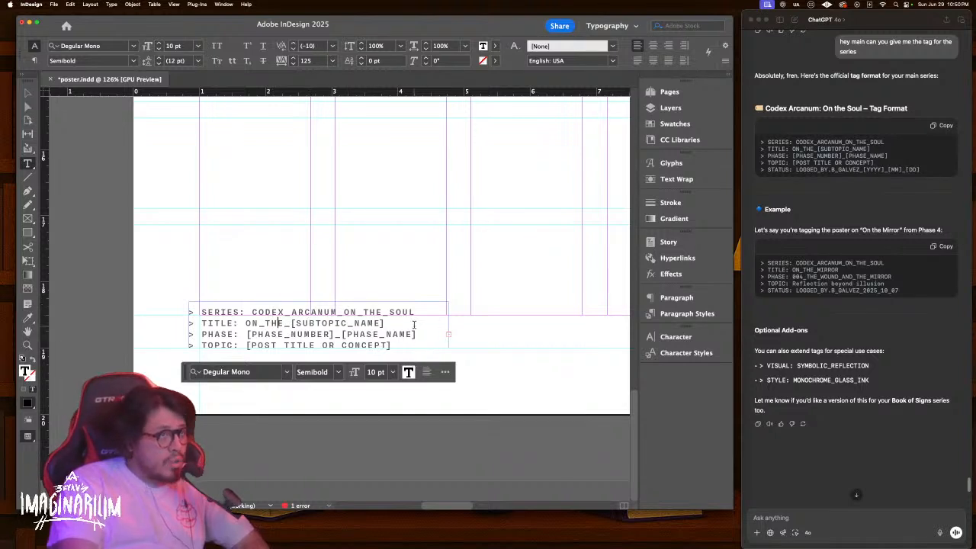
key(Escape)
drag(324, 303, 319, 285)
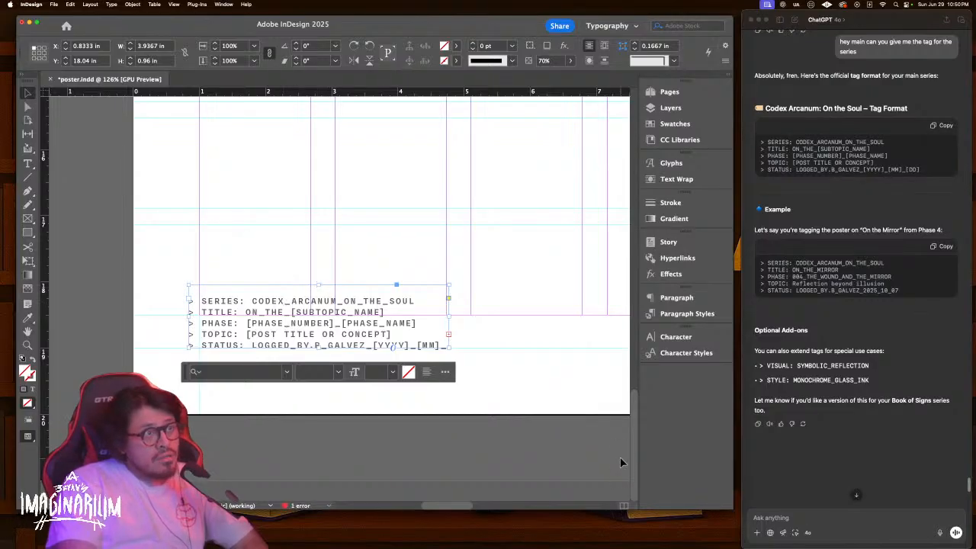
key(ctrl+Up)
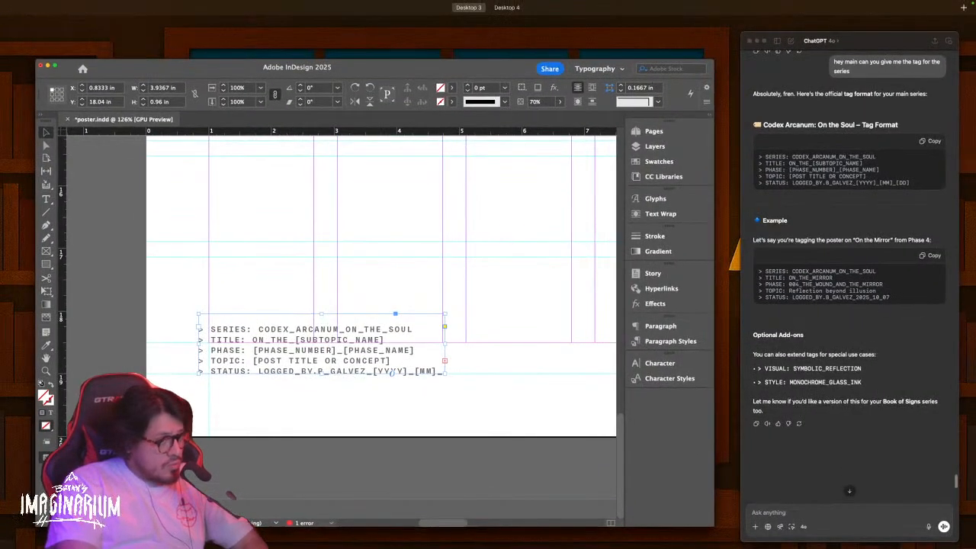
key(ctrl+Up)
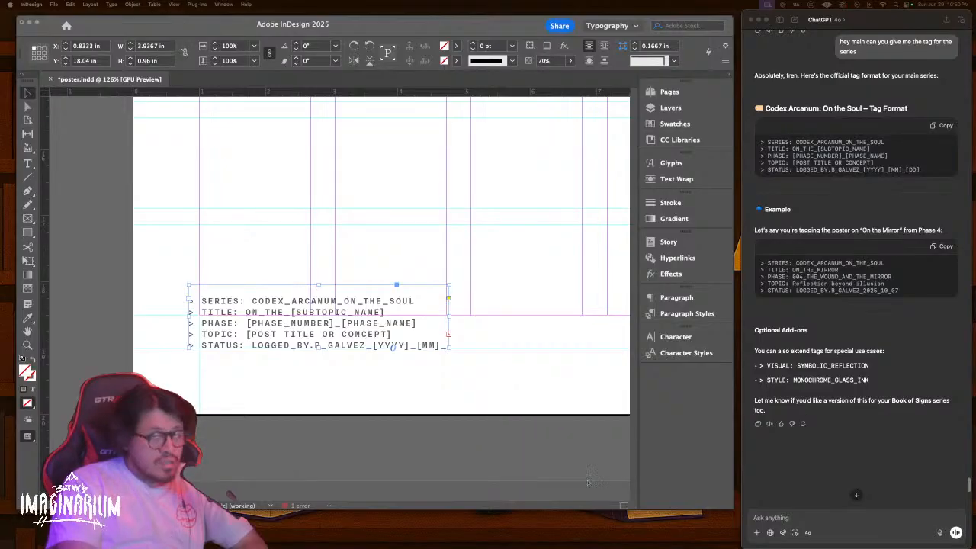
scroll(879, 309, up, 15)
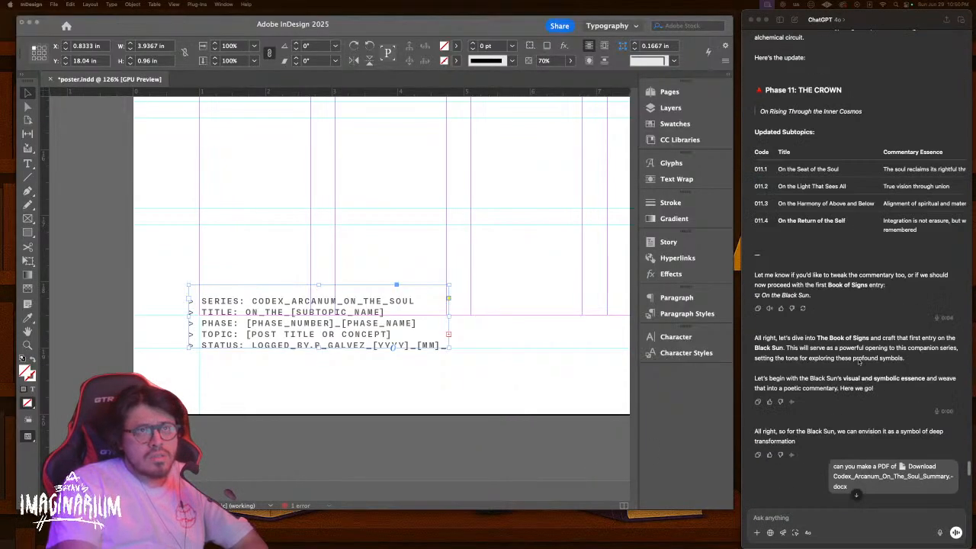
Ask ChatGPT 'what series one?' to get the Series One example tag
scroll(858, 363, down, 15)
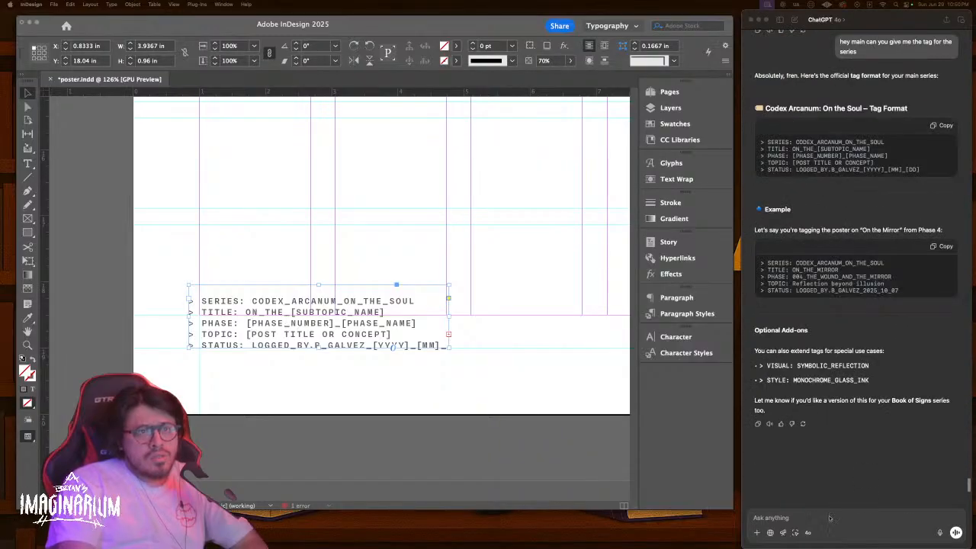
click(821, 514)
text(what)
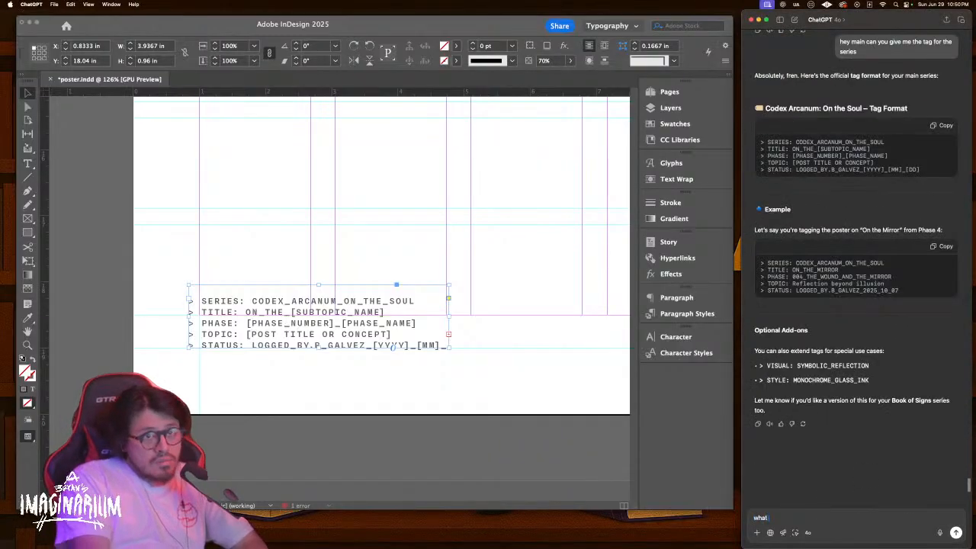
text( series one?)
key(Return)
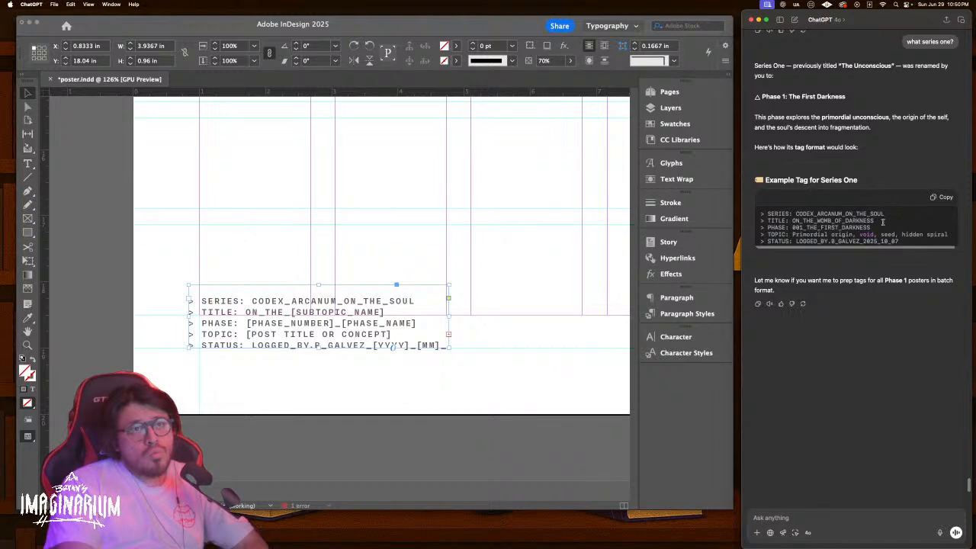
Select the example TITLE value, then scroll back up toward the Arcane Keys tag-format reply
drag(879, 219, 790, 219)
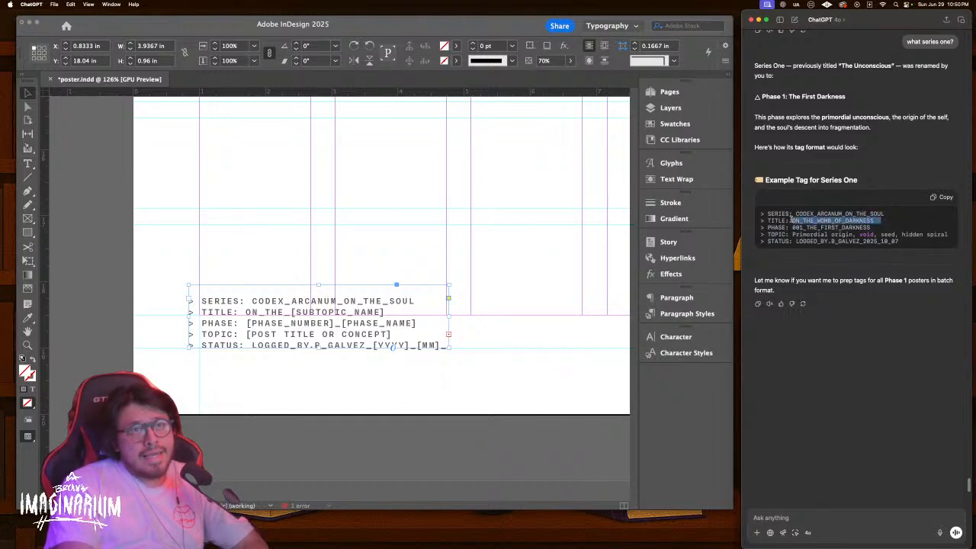
scroll(894, 221, up, 2)
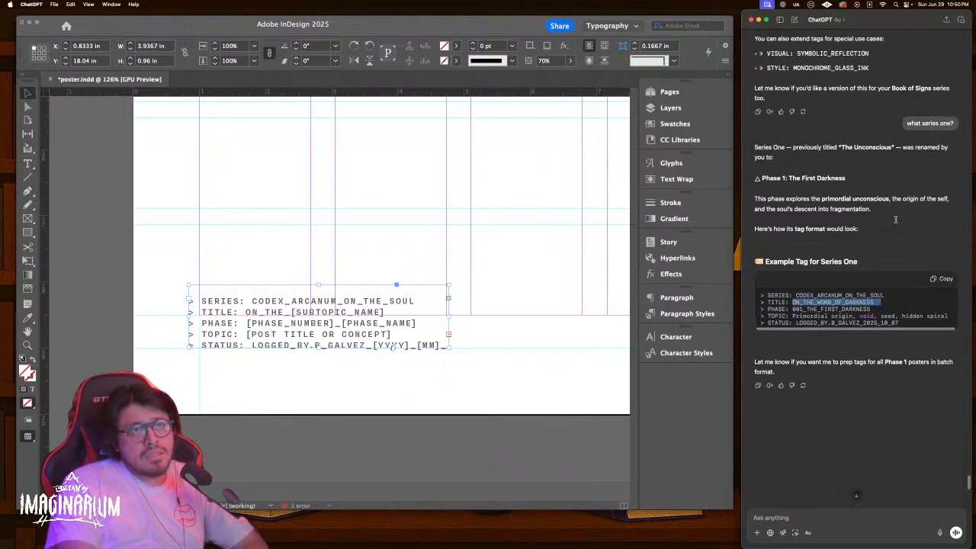
scroll(889, 226, up, 10)
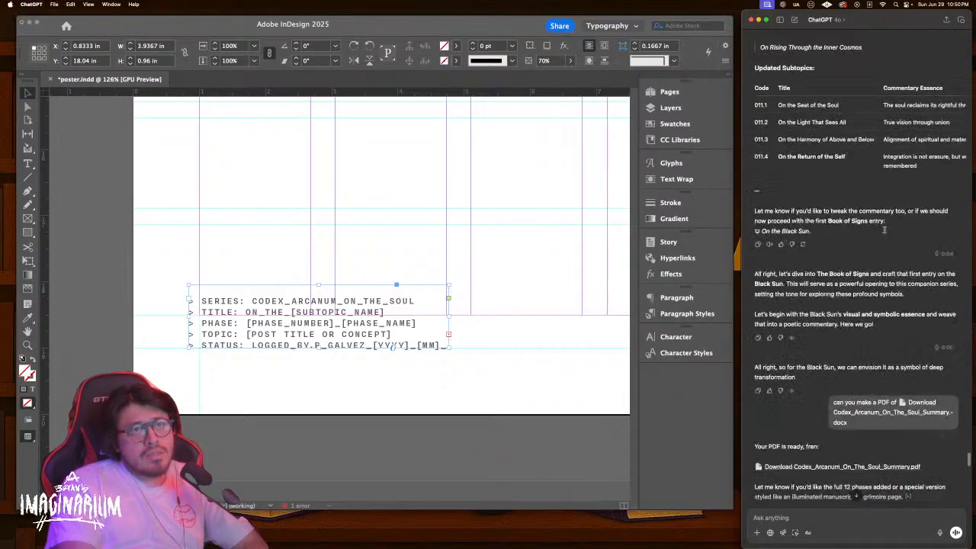
scroll(883, 231, up, 10)
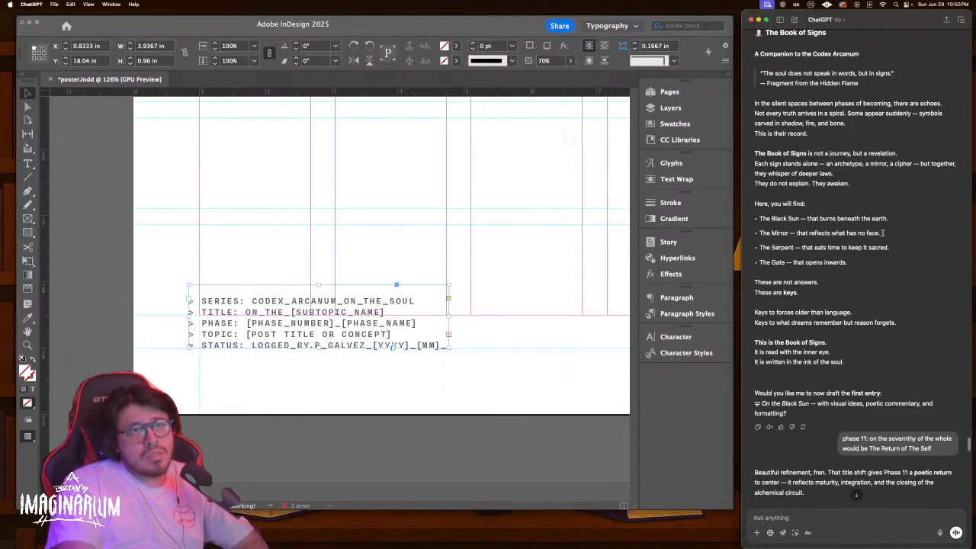
scroll(882, 233, up, 10)
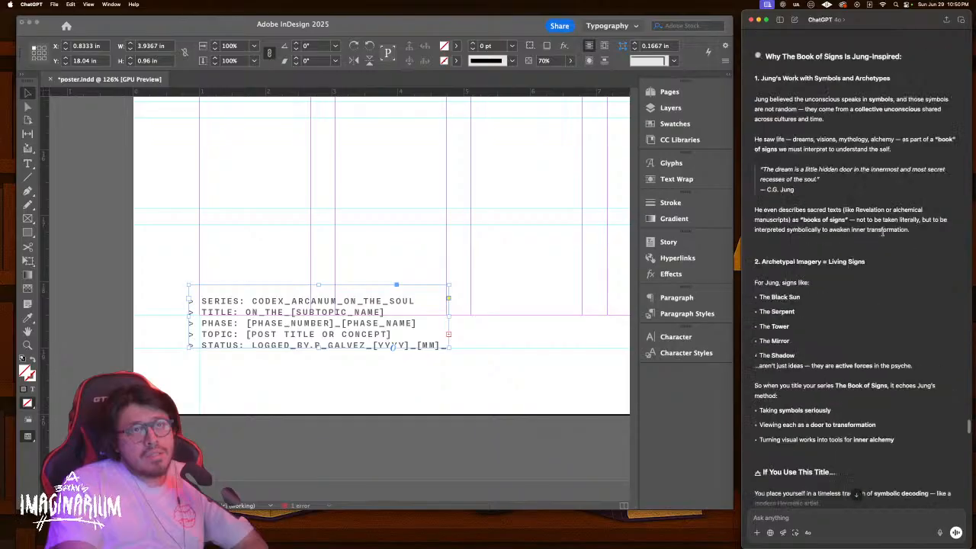
scroll(882, 233, up, 10)
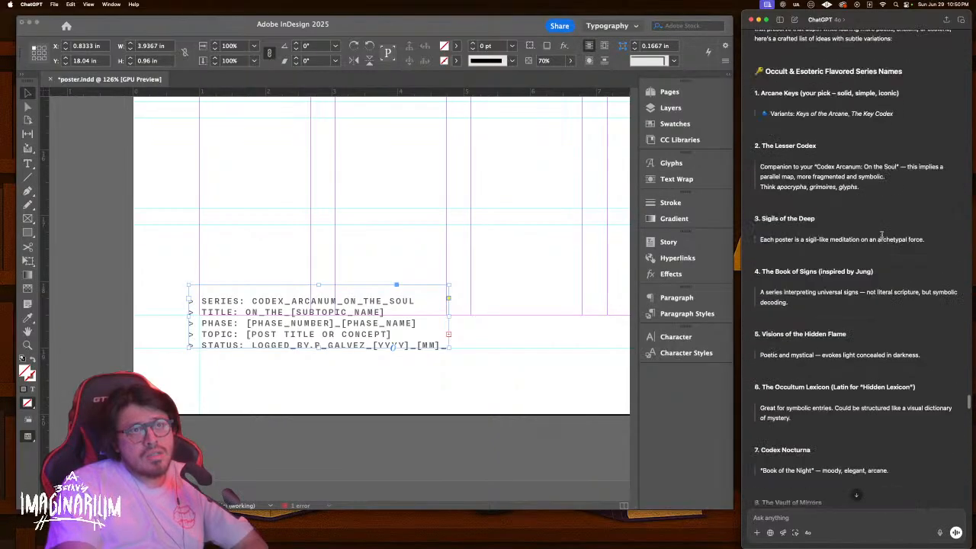
scroll(882, 234, up, 10)
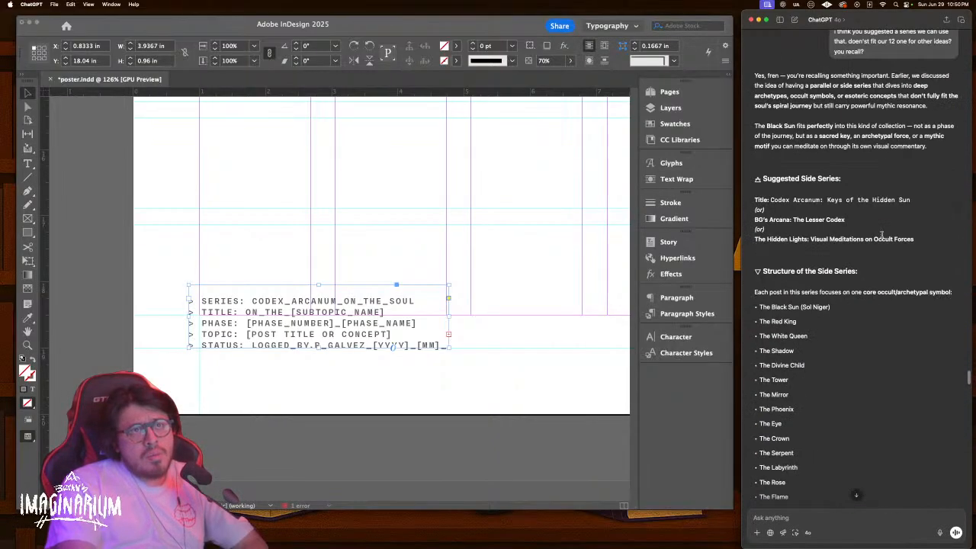
scroll(882, 234, up, 10)
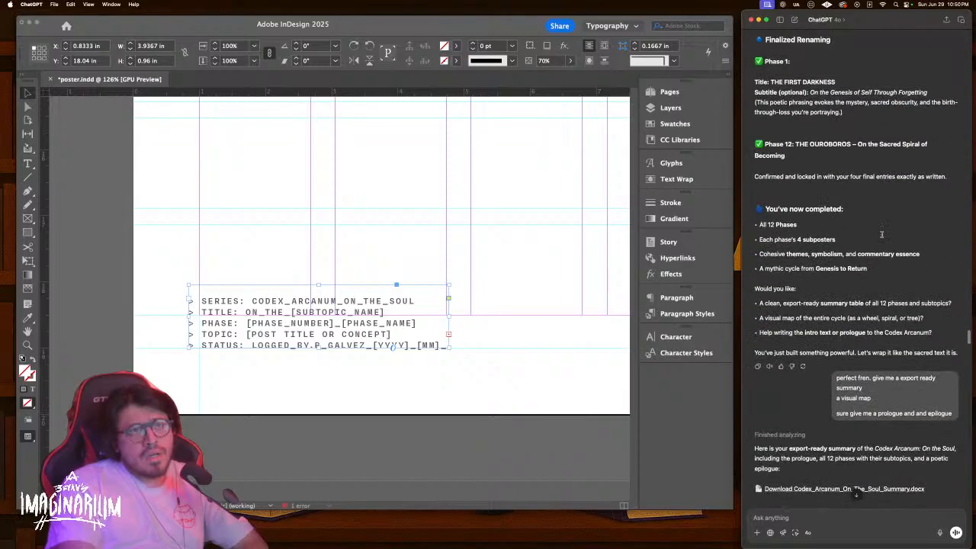
scroll(882, 236, up, 5)
scroll(882, 234, down, 6)
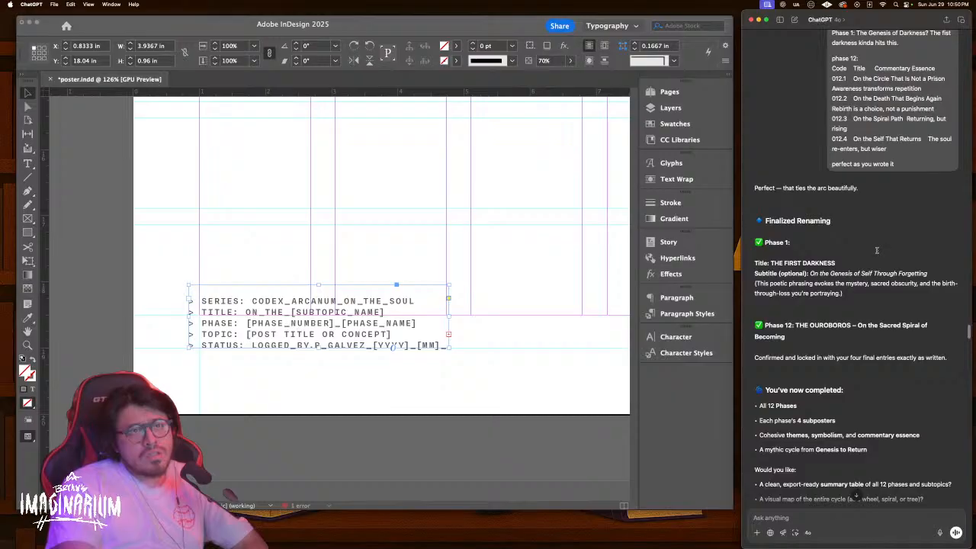
scroll(877, 250, up, 3)
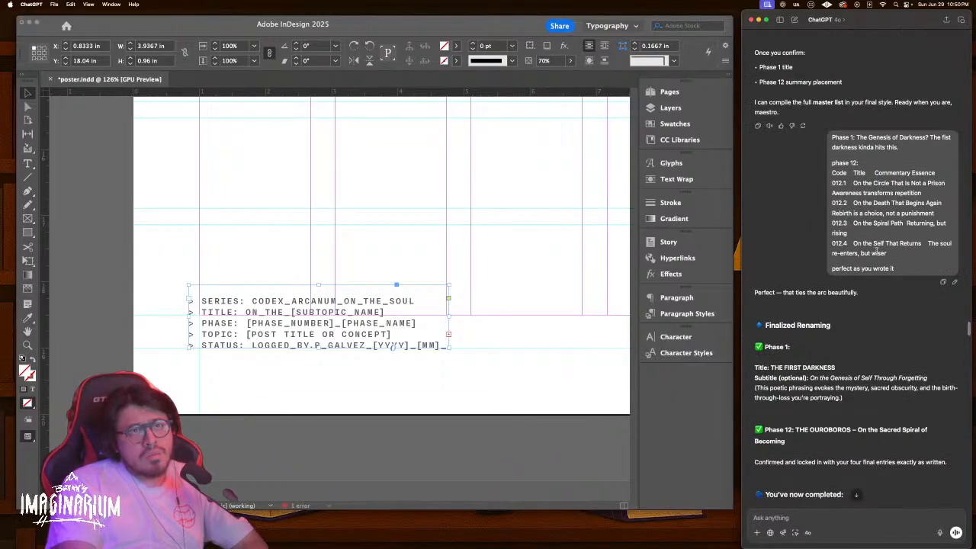
scroll(876, 253, up, 10)
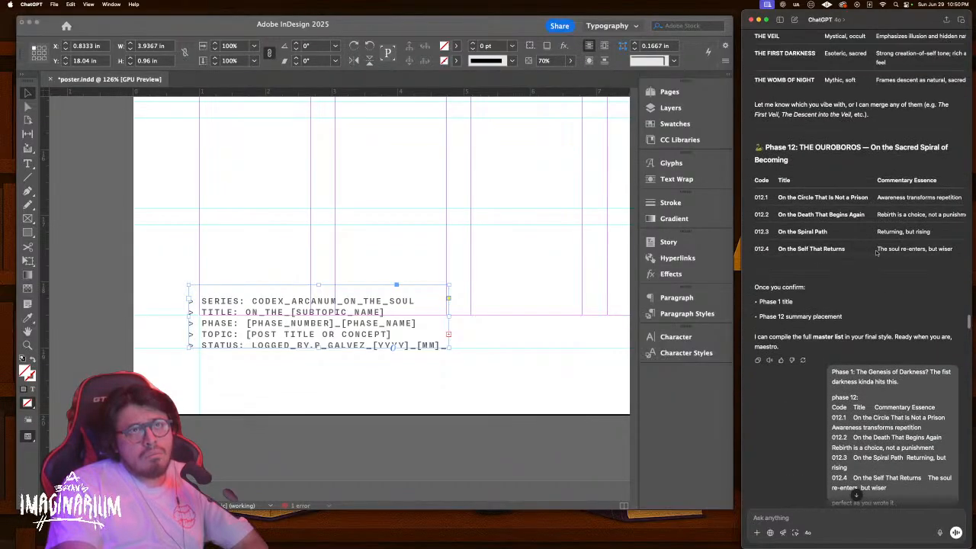
scroll(876, 250, up, 5)
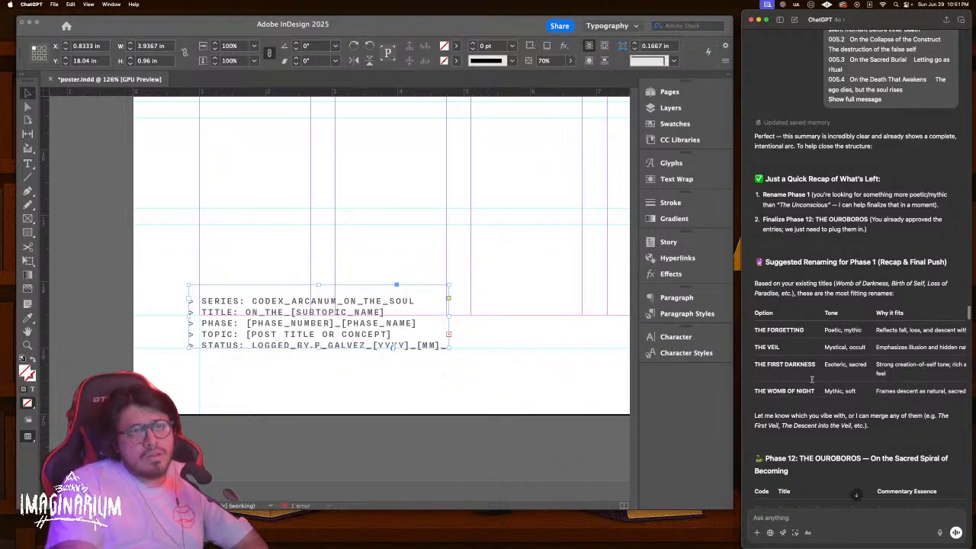
Settle on the Arcane Keys reply and select the poster's SERIES value for replacement
scroll(844, 386, down, 1)
scroll(843, 386, down, 5)
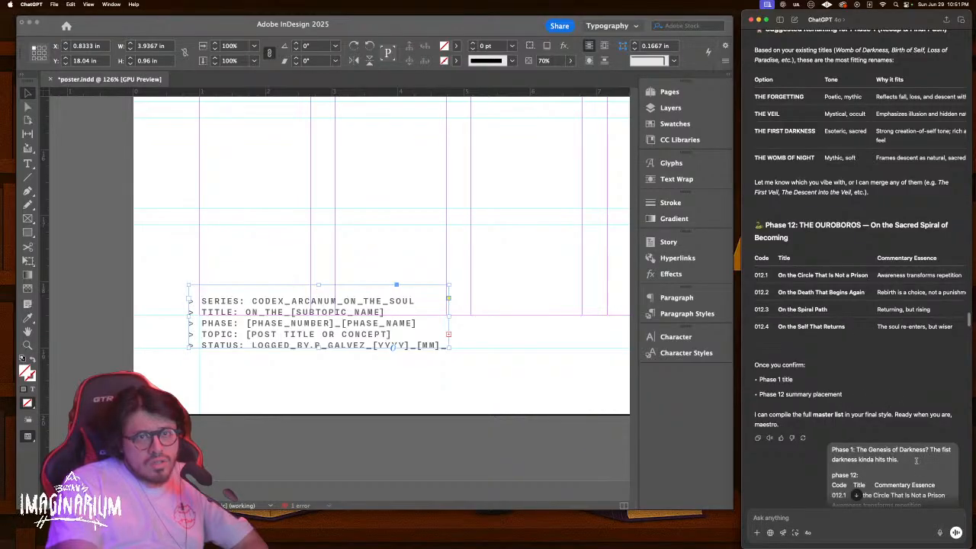
scroll(905, 458, up, 10)
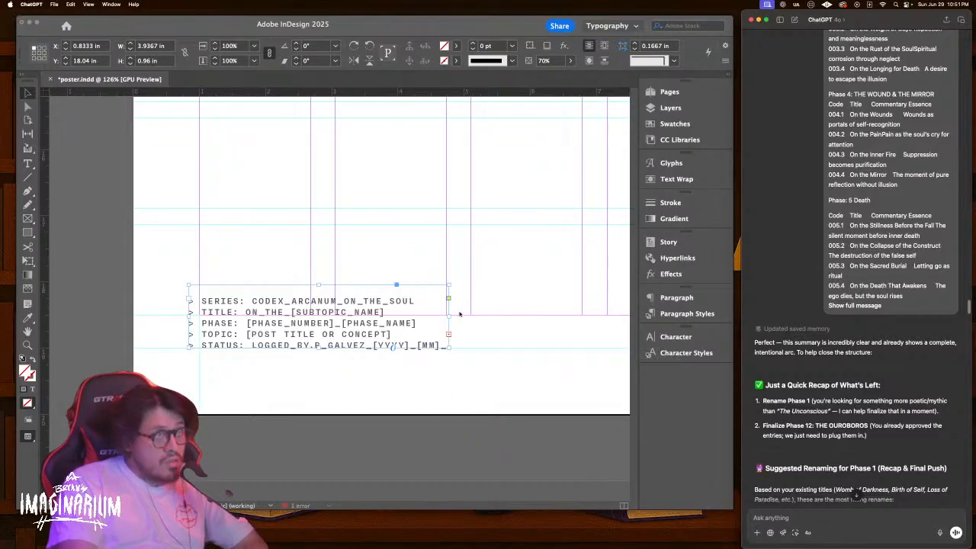
scroll(839, 473, down, 10)
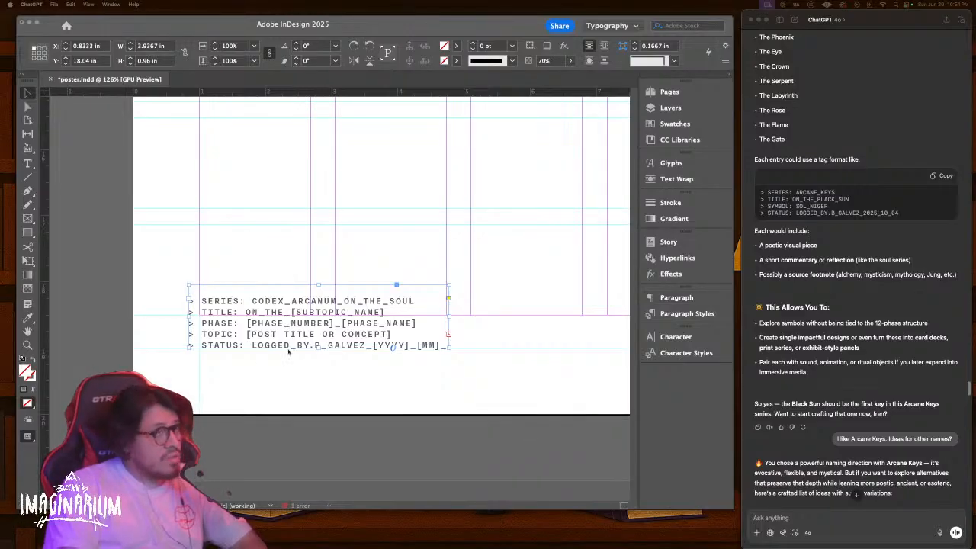
double_click(419, 300)
drag(419, 299, 252, 300)
Type 'the unconscious' as the SERIES value and select the whole tag block
text(the unconscious)
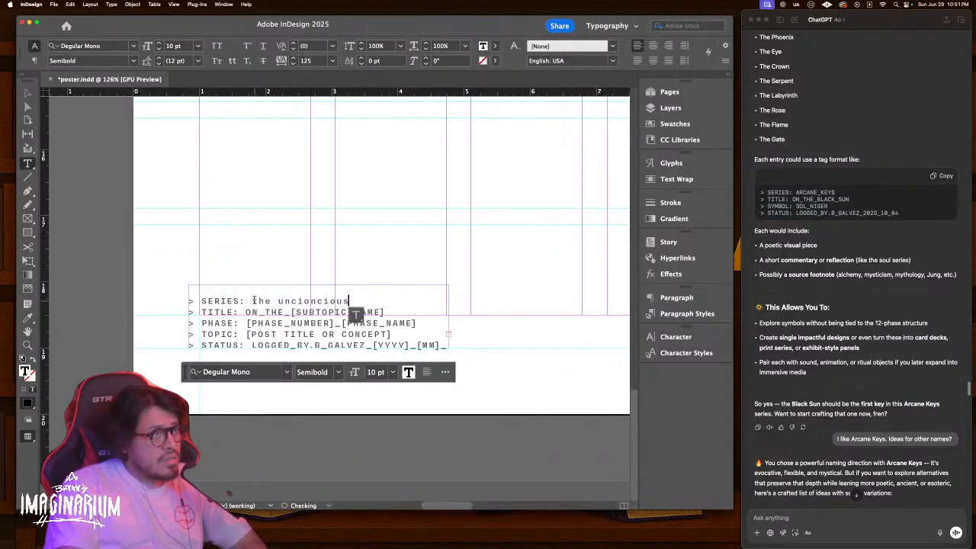
drag(367, 300, 220, 301)
key(super+a)
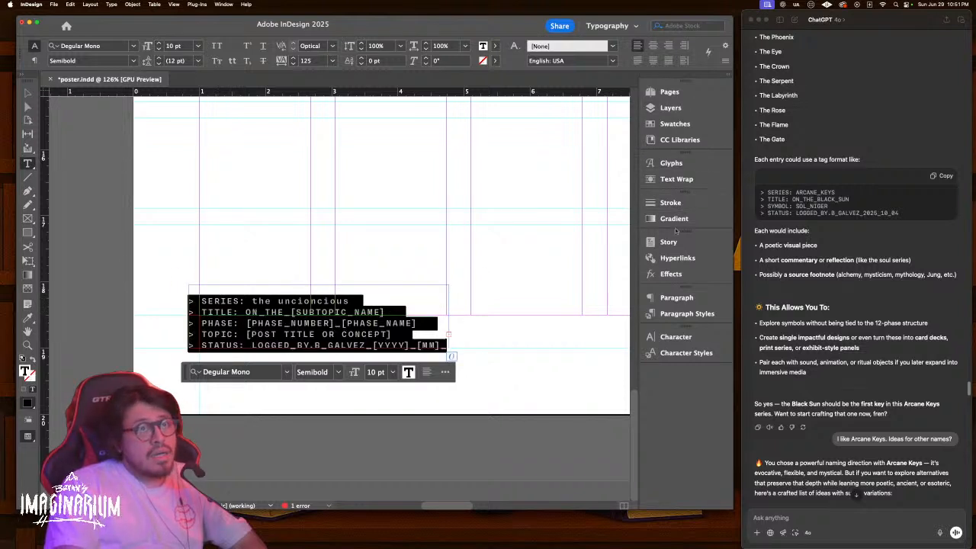
Float the Character panel and apply All Caps to the tag text
click(675, 336)
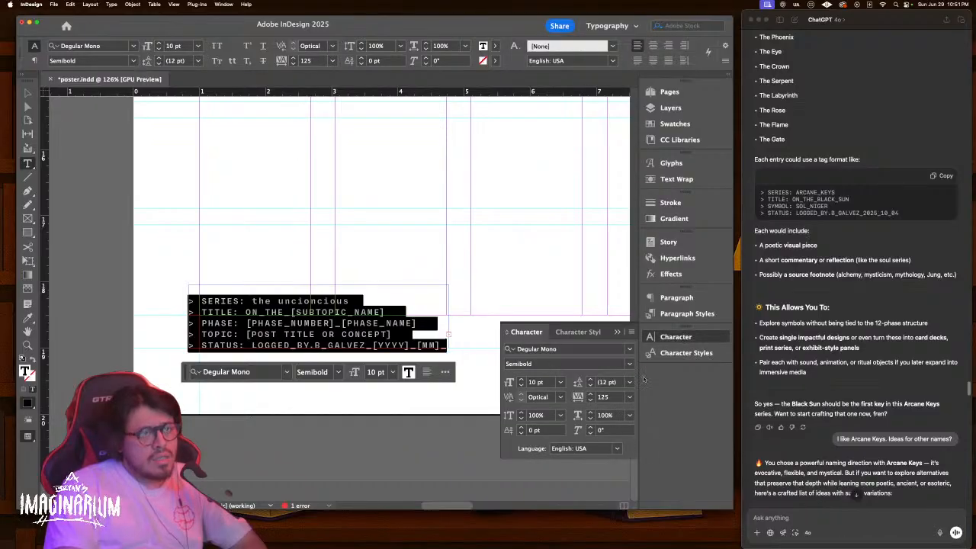
click(630, 334)
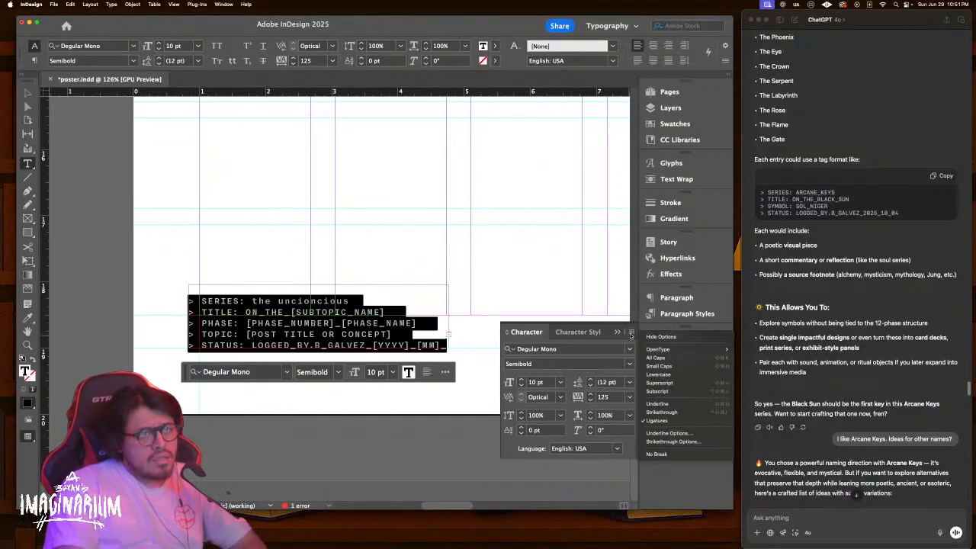
click(630, 334)
mouse_move(526, 333)
mouse_down()
mouse_move(529, 247)
mouse_move(497, 231)
mouse_move(522, 330)
mouse_up()
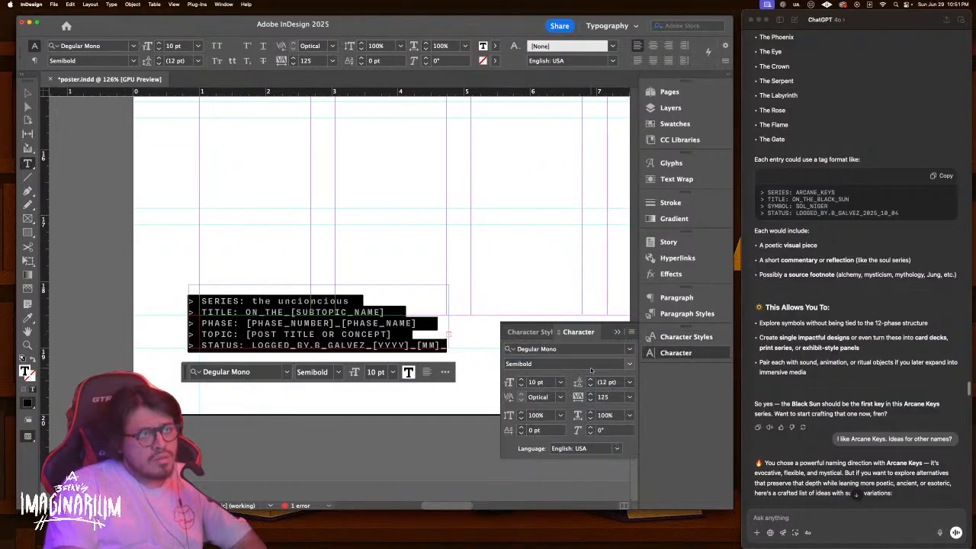
click(217, 46)
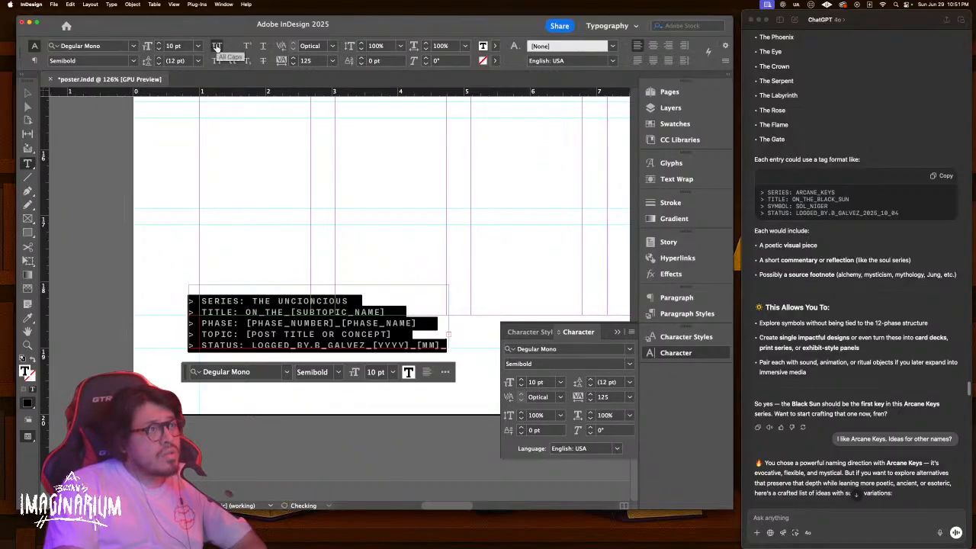
Try pasting WOMB OF DARKNESS over the TITLE value, then undo it
click(344, 321)
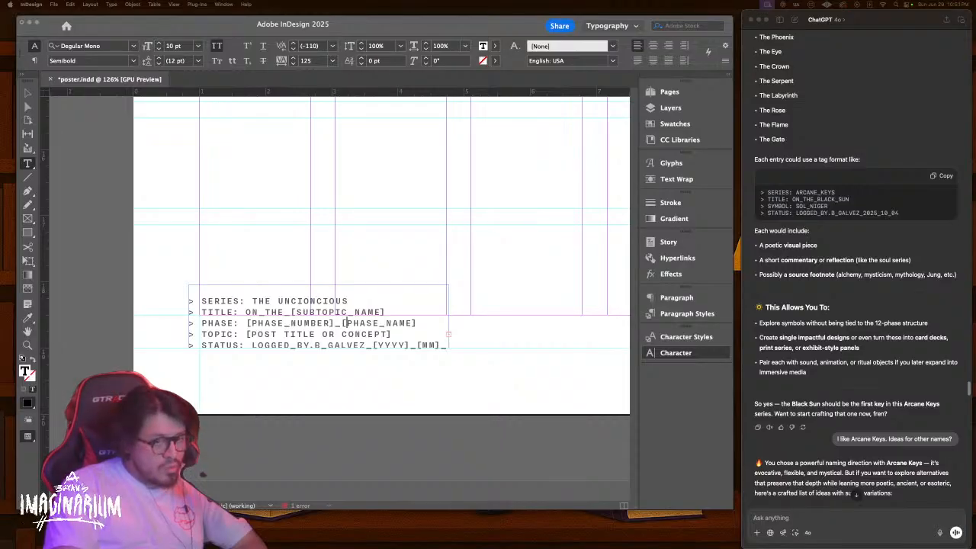
double_click(335, 312)
drag(392, 313, 246, 311)
text(·•    WOMB OF DARKNESS)
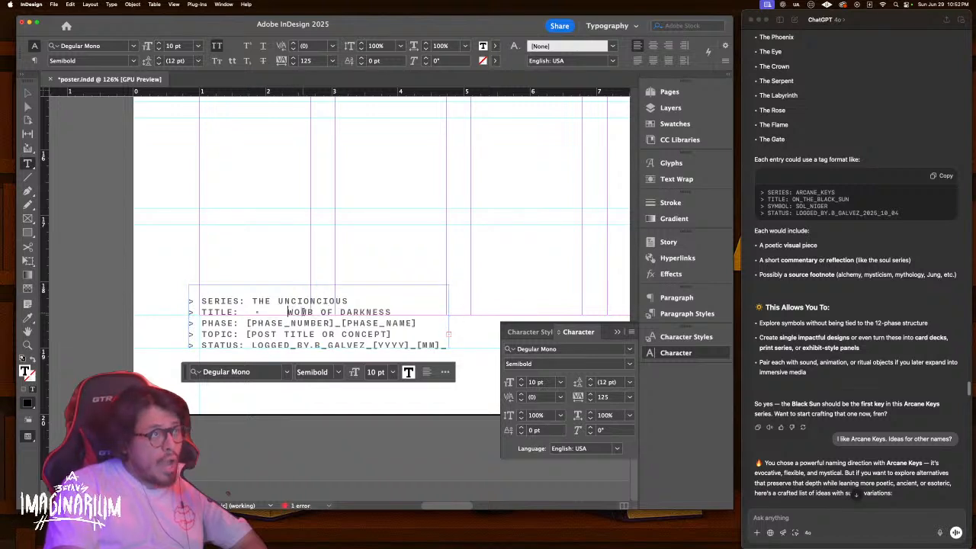
key(super+z)
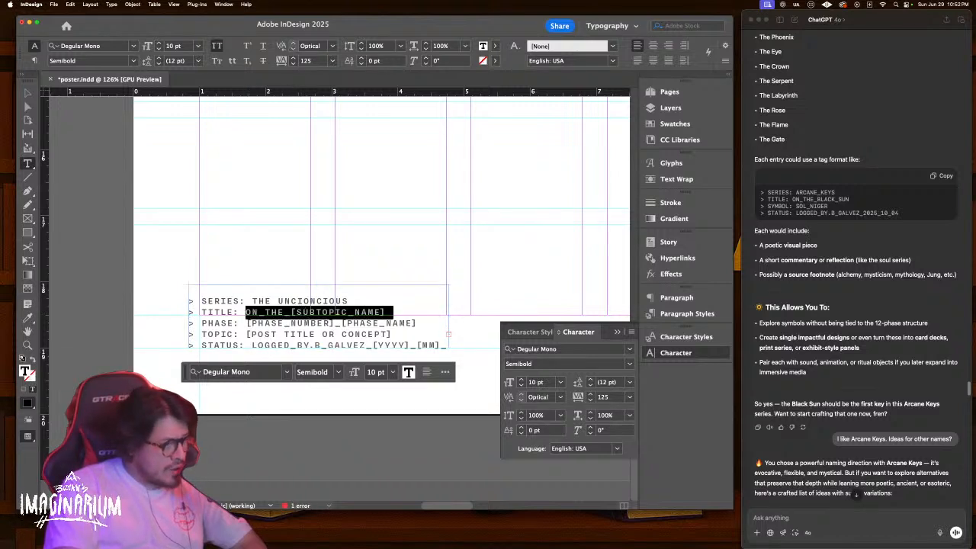
Type the TITLE value as 'THE_WOMB OF DARKNESS', correcting TOMB to WOMB
key(super+Tab)
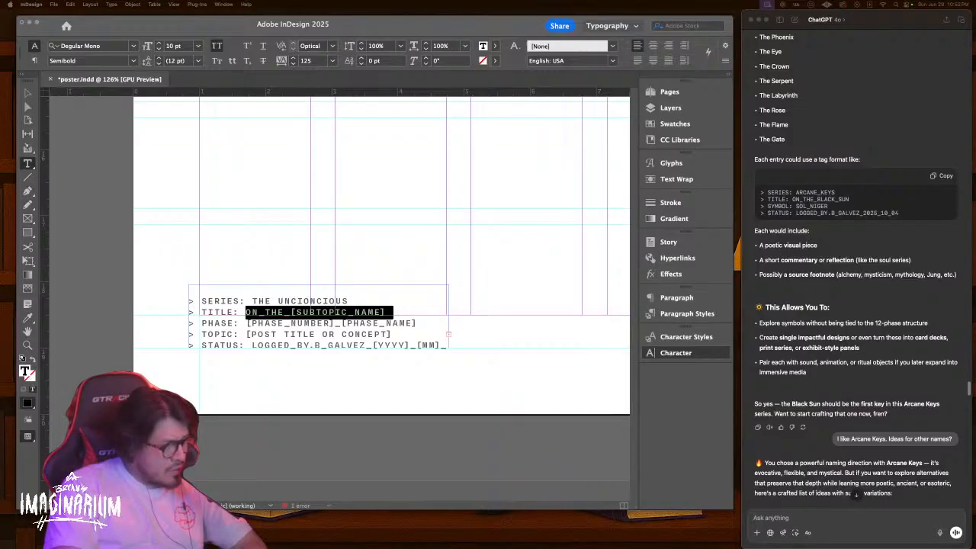
key(super+Tab)
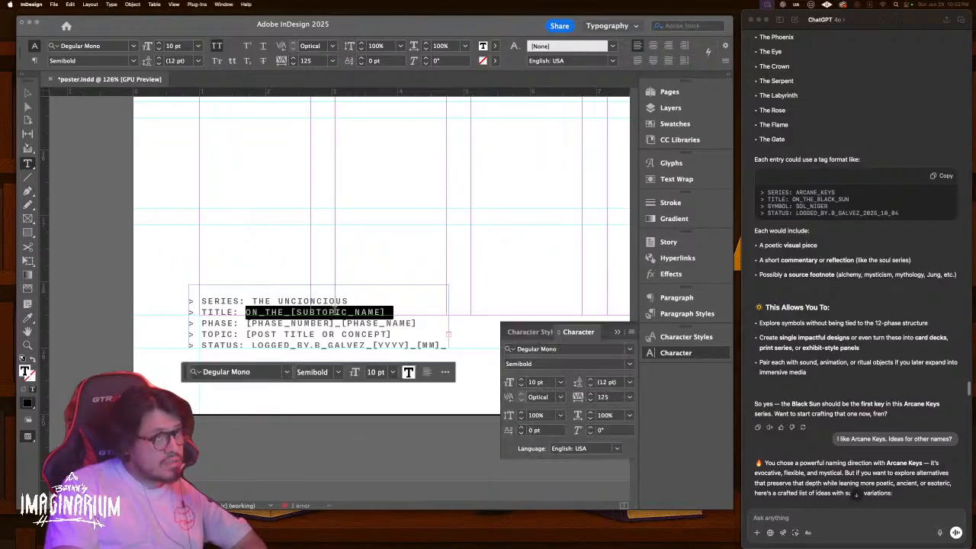
text(THE_TOMB OF DARKNESS)
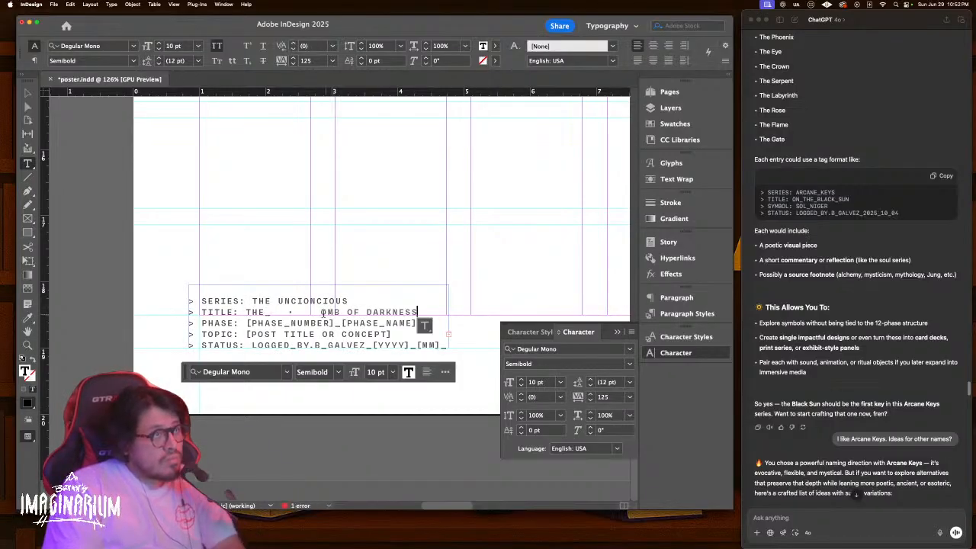
click(318, 311)
key(BackSpace)
key(BackSpace)
key(BackSpace)
key(BackSpace)
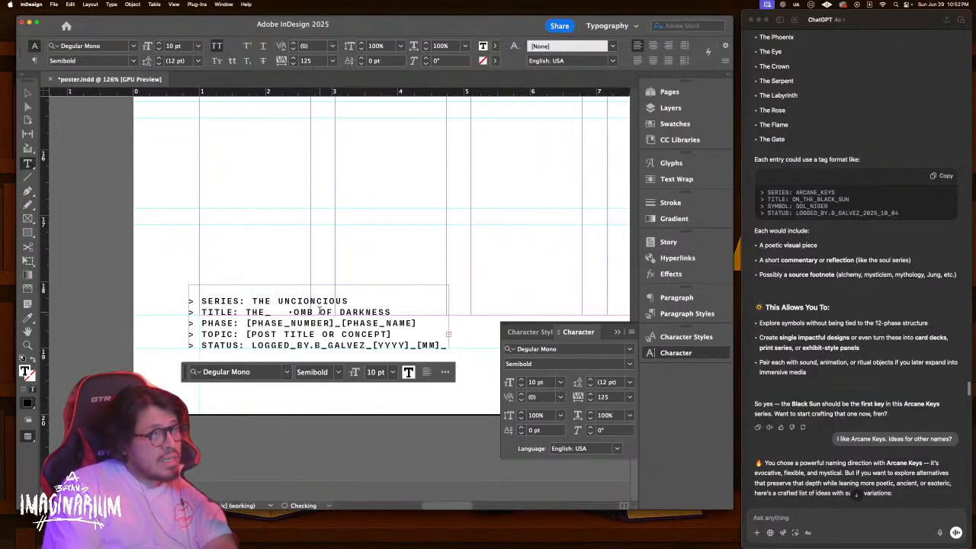
text(W)
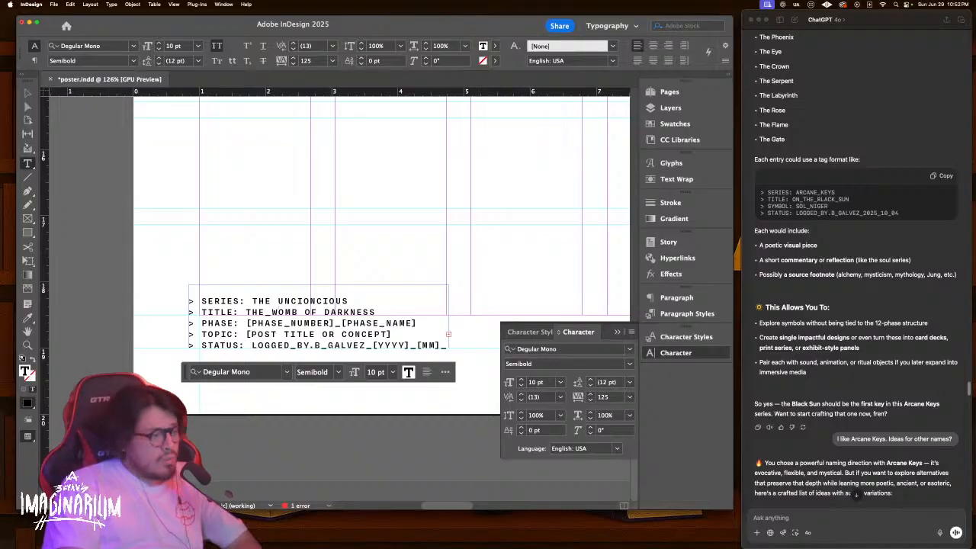
Return to the InDesign layout and place the cursor in the TOPIC line
key(super+Tab)
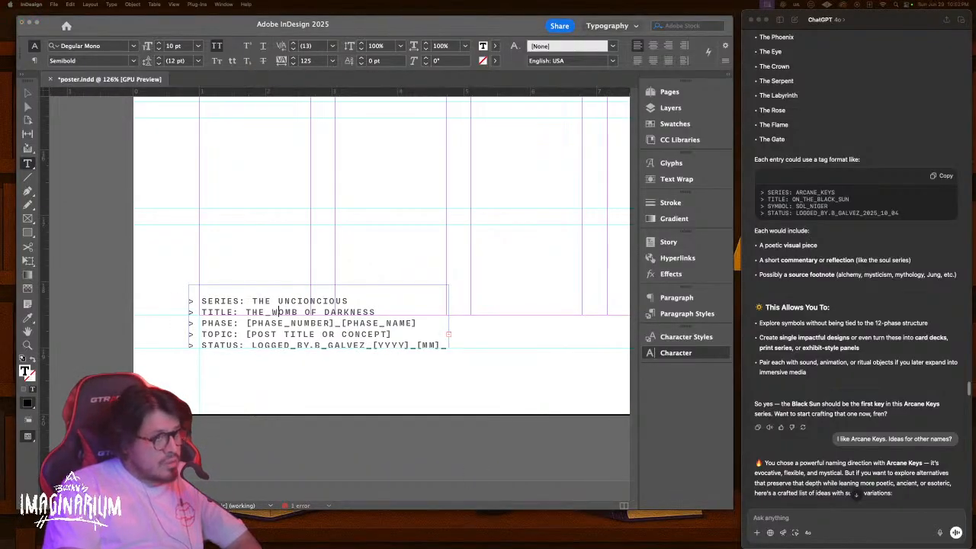
key(ctrl+Up)
click(366, 399)
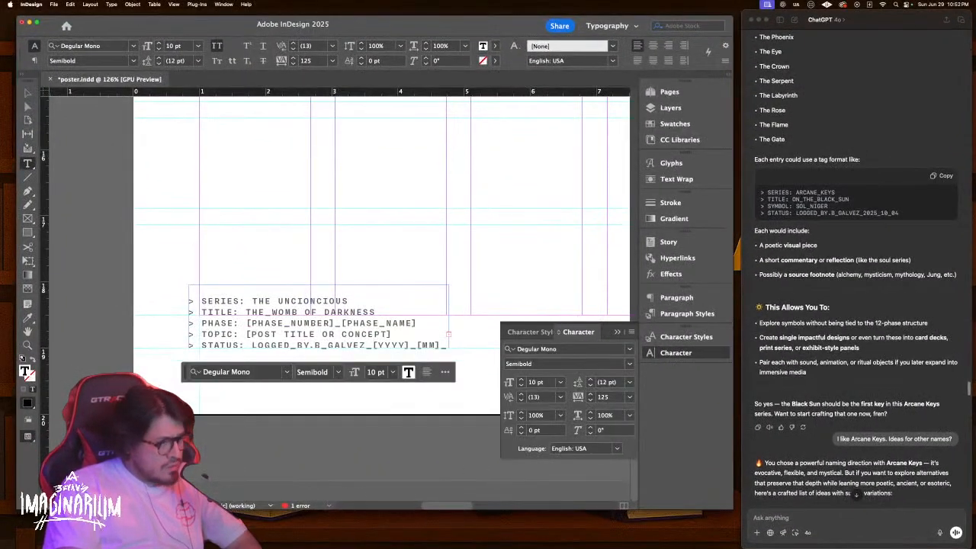
click(275, 334)
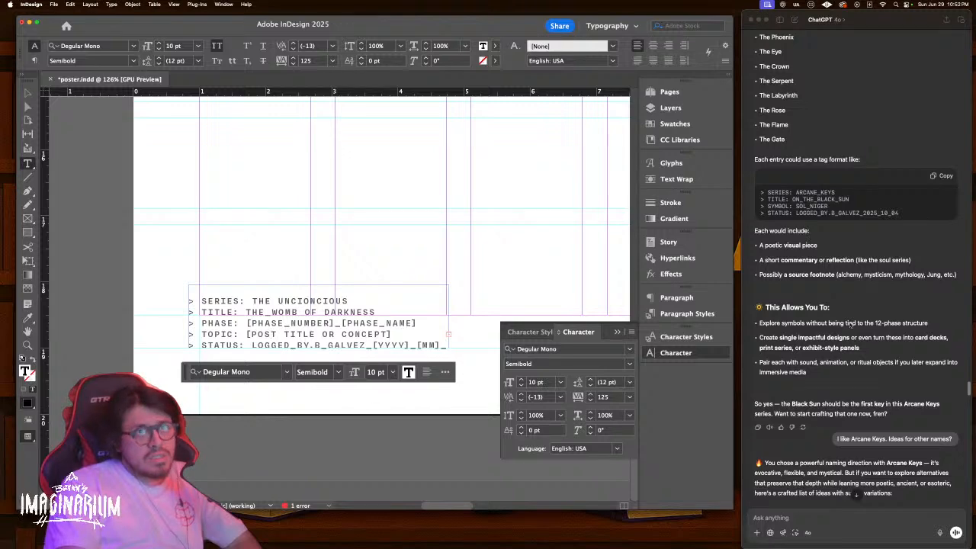
scroll(851, 216, down, 20)
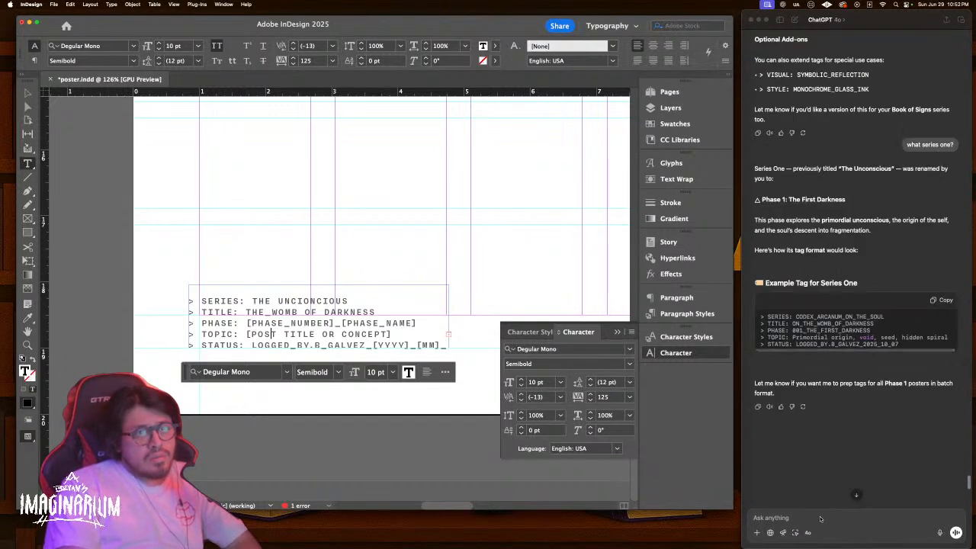
Ask ChatGPT 'what was series 1 again' to recall Phase 1: The First Darkness
click(820, 510)
text(what what)
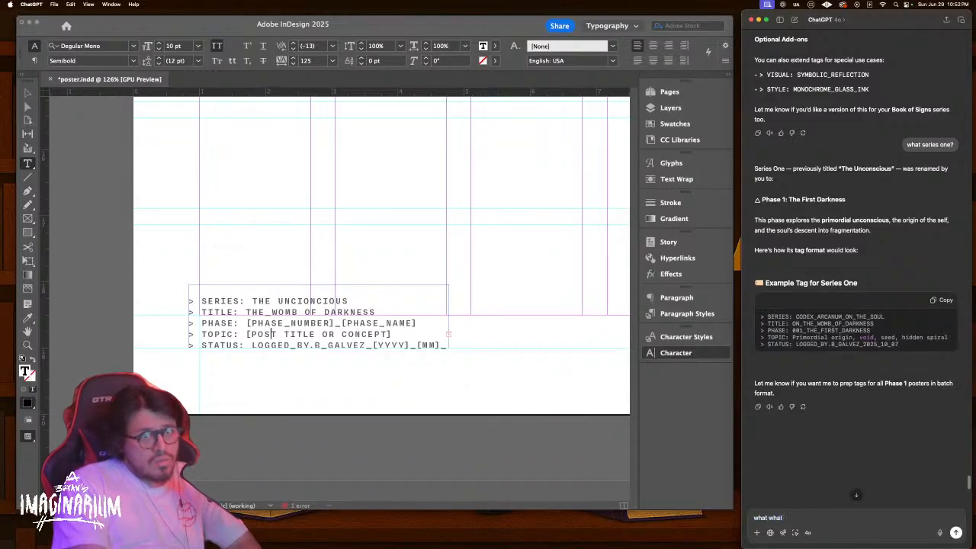
text( series)
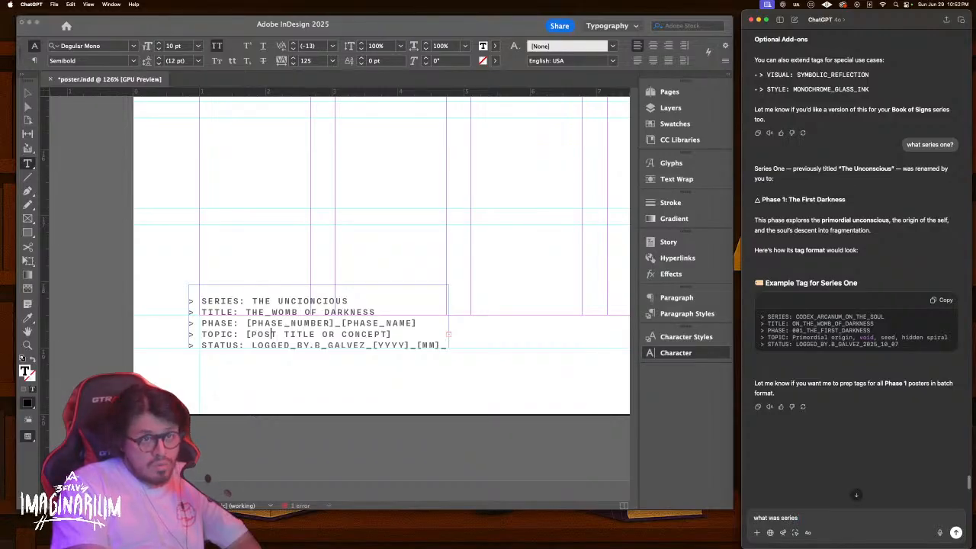
text( 1 aga)
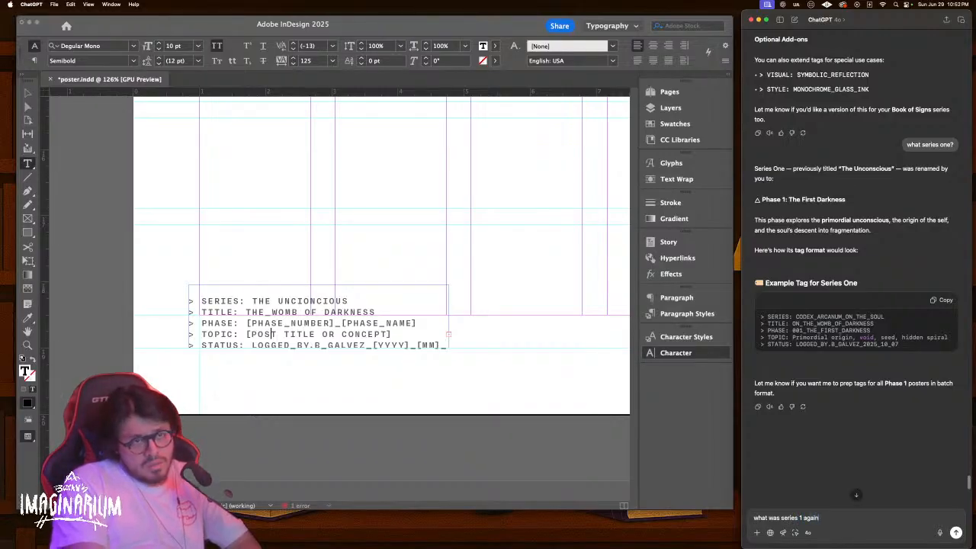
text(in)
key(Return)
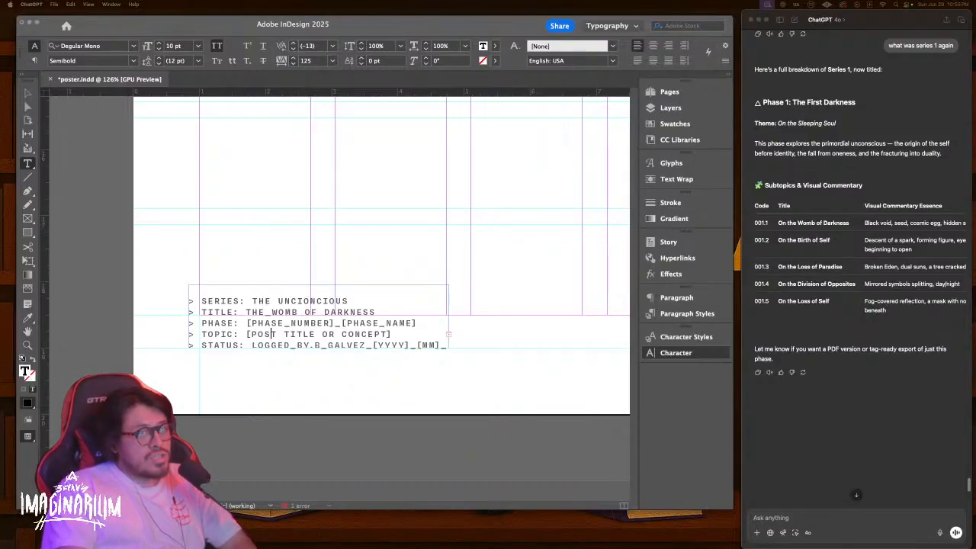
Select all the placeholder tag text in the poster's tag block
scroll(811, 241, up, 1)
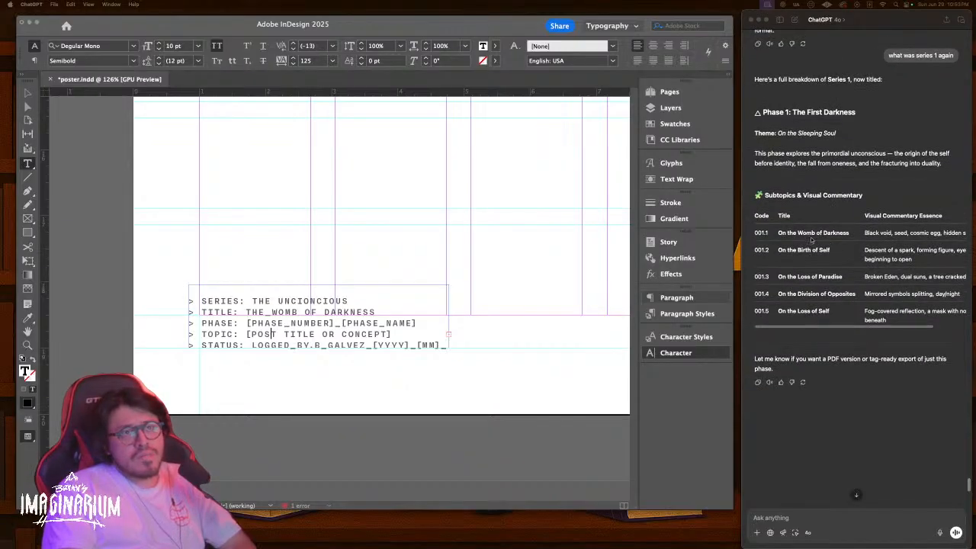
click(848, 234)
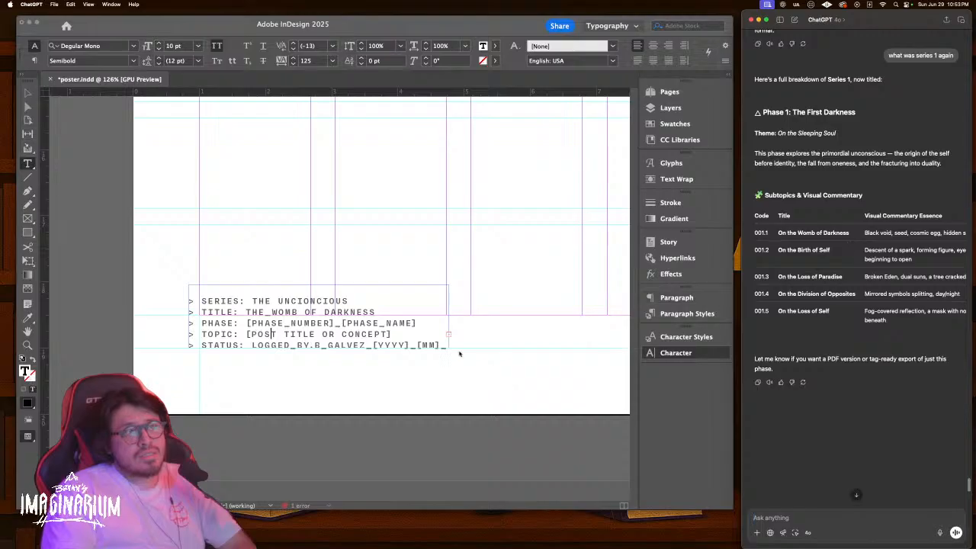
double_click(344, 346)
key(super+a)
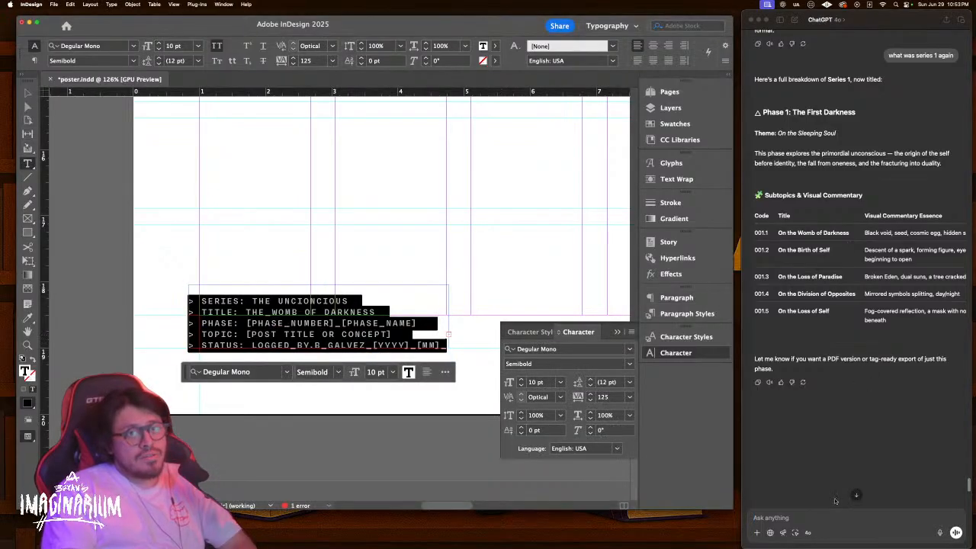
Send ChatGPT 'fill this out for me:' with the pasted placeholder tag
click(824, 520)
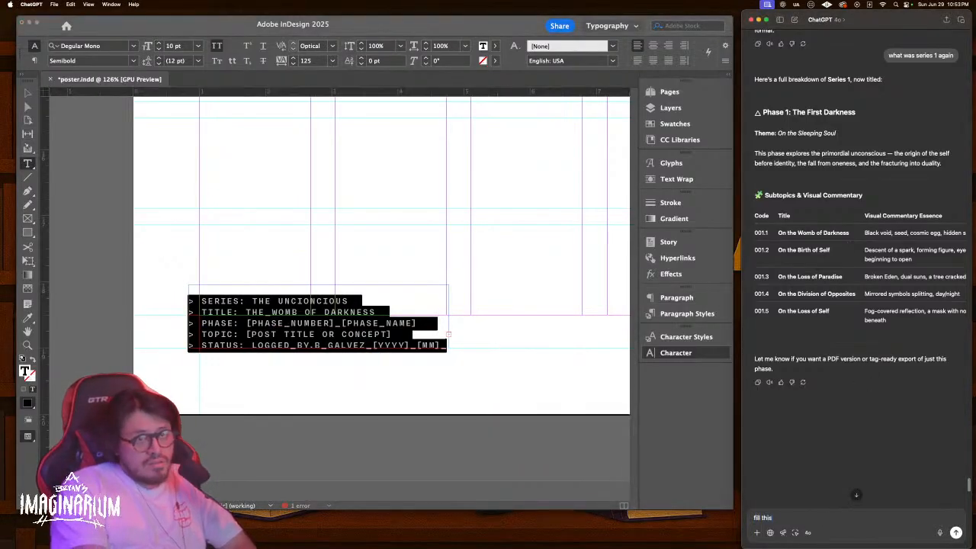
key(shift+Return)
key(Return)
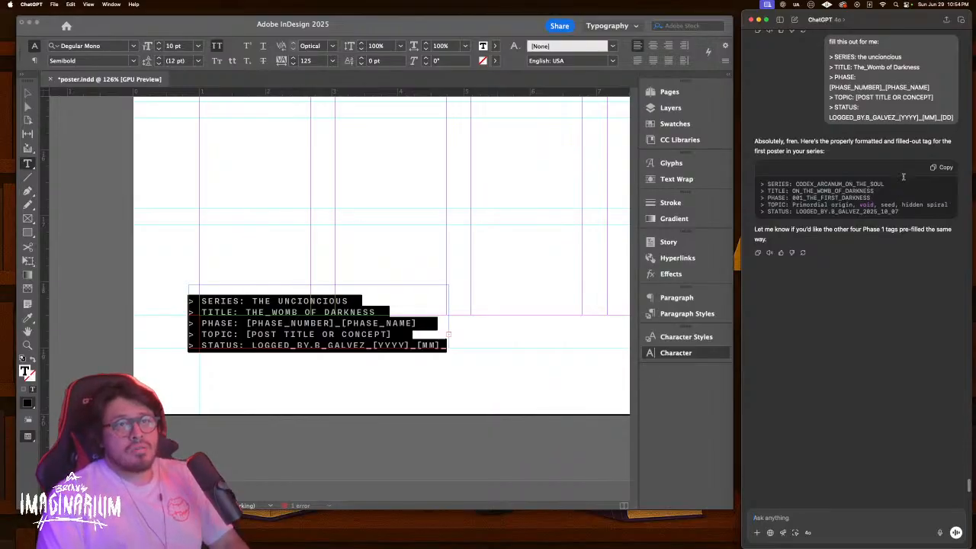
Copy the filled-out tag and paste it over the poster's placeholder tag block
click(939, 167)
click(676, 352)
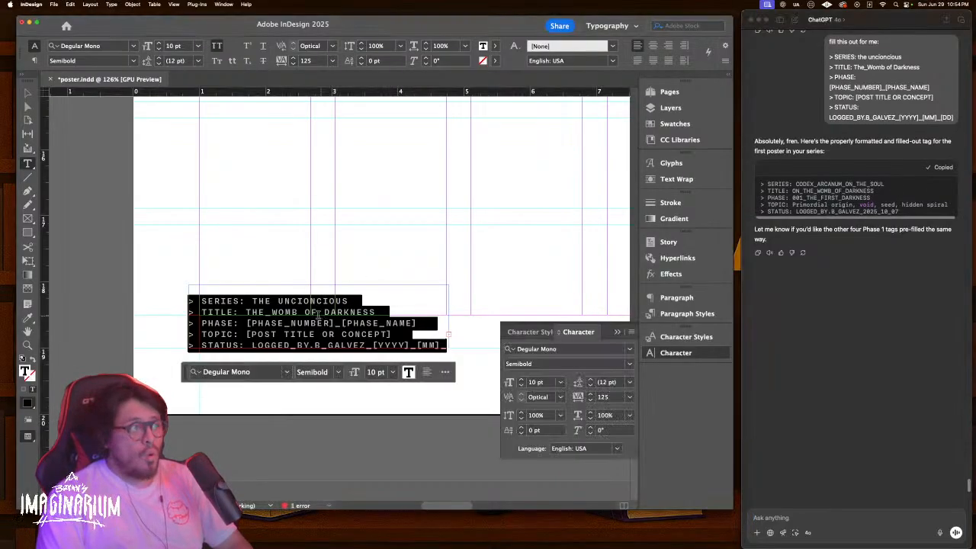
key(super+v)
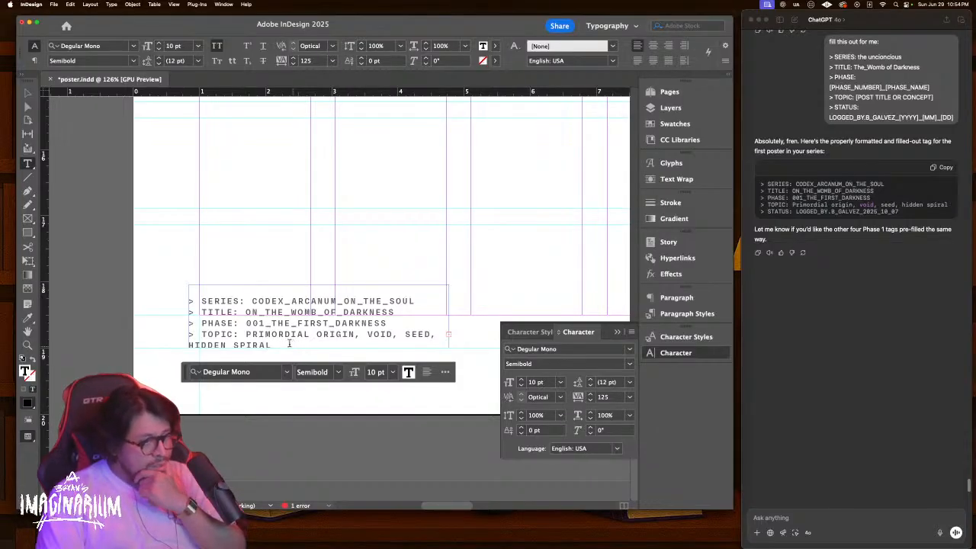
Delete the TOPIC line from the tag block, then select the STATUS date 2025_10_07
drag(293, 345, 244, 341)
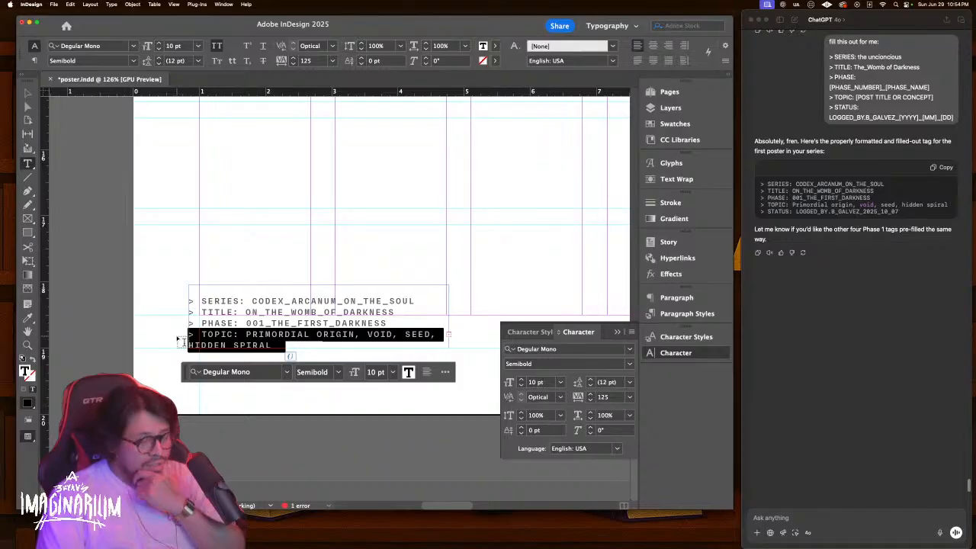
key(BackSpace)
key(BackSpace)
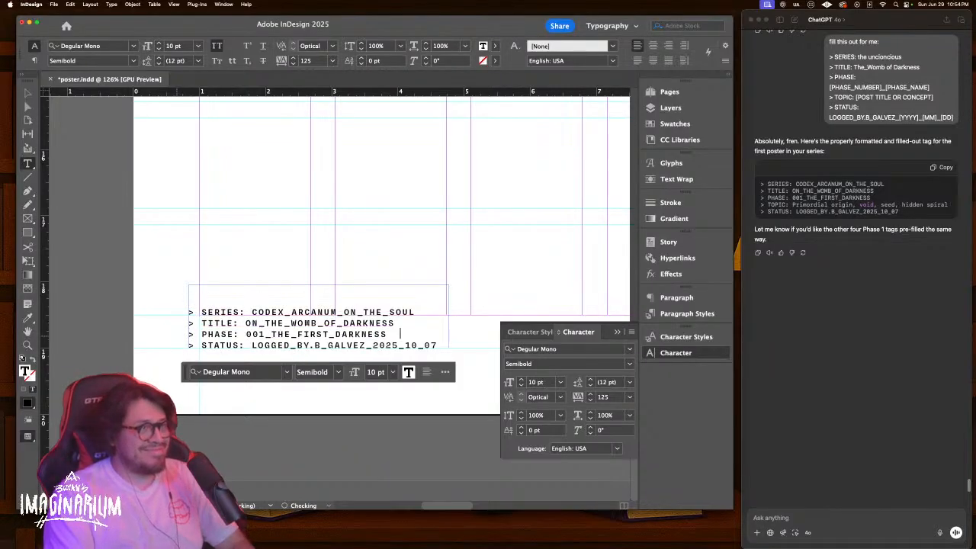
click(333, 295)
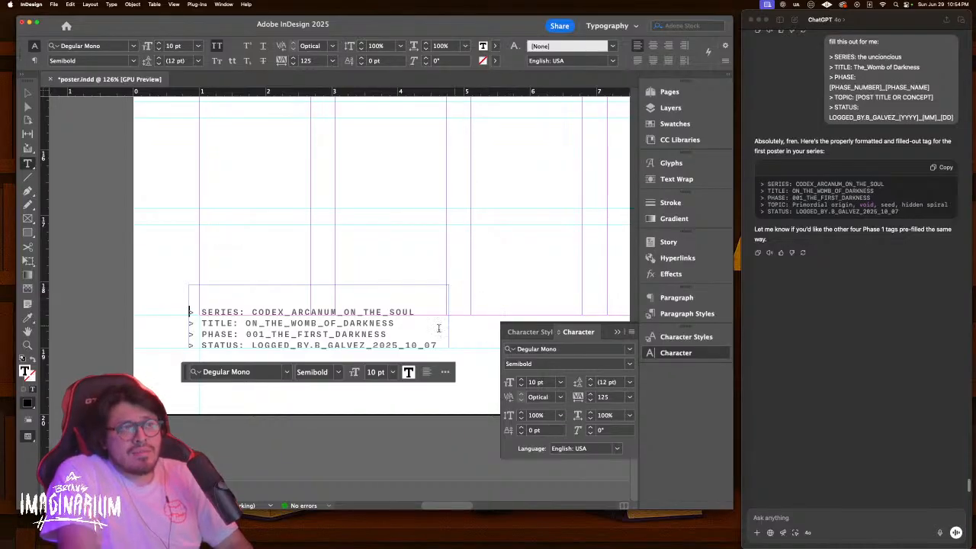
drag(438, 345, 405, 345)
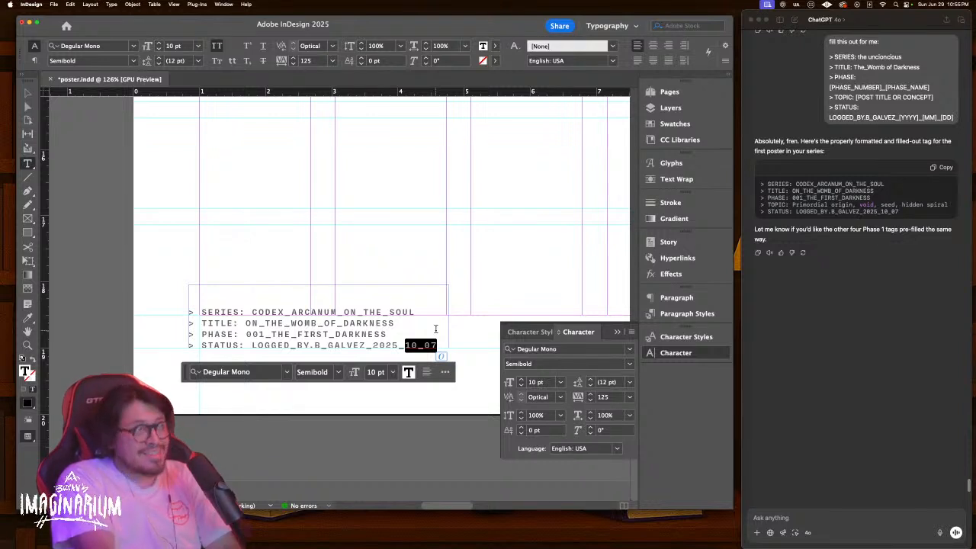
Retype the STATUS line date as 06_29_2025, correcting the typos, and finish editing the tag
text(06)
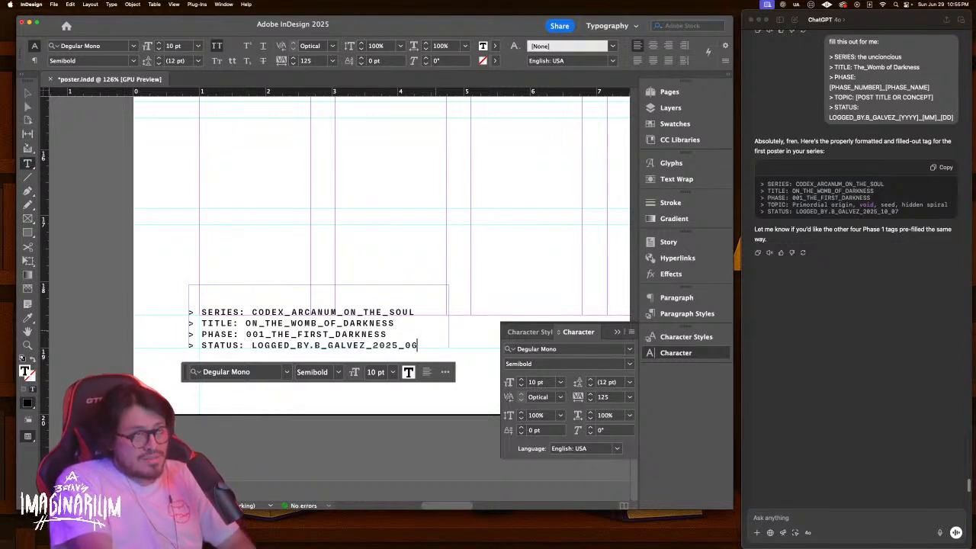
text(_)
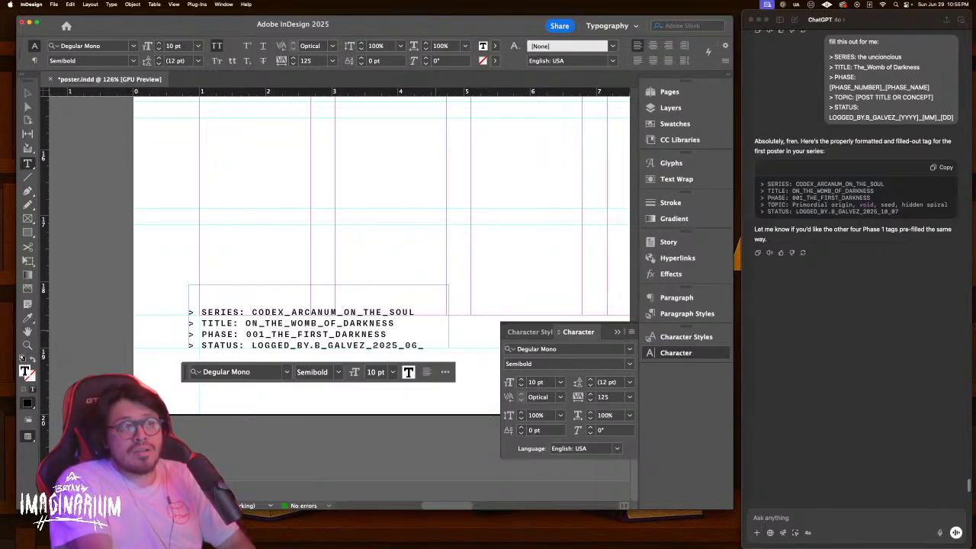
text(29)
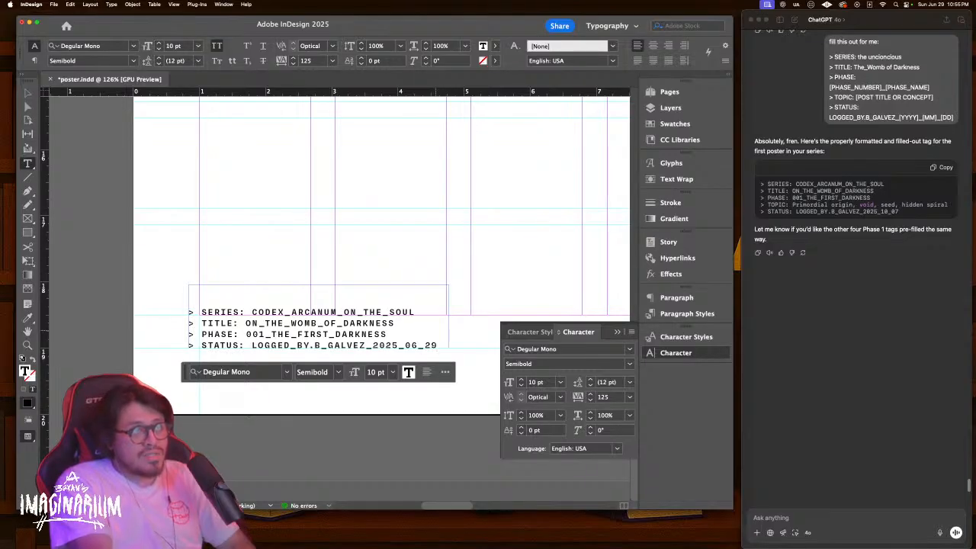
key(BackSpace)
key(BackSpace)
key(BackSpace)
key(BackSpace)
key(BackSpace)
key(BackSpace)
key(BackSpace)
key(BackSpace)
key(BackSpace)
key(BackSpace)
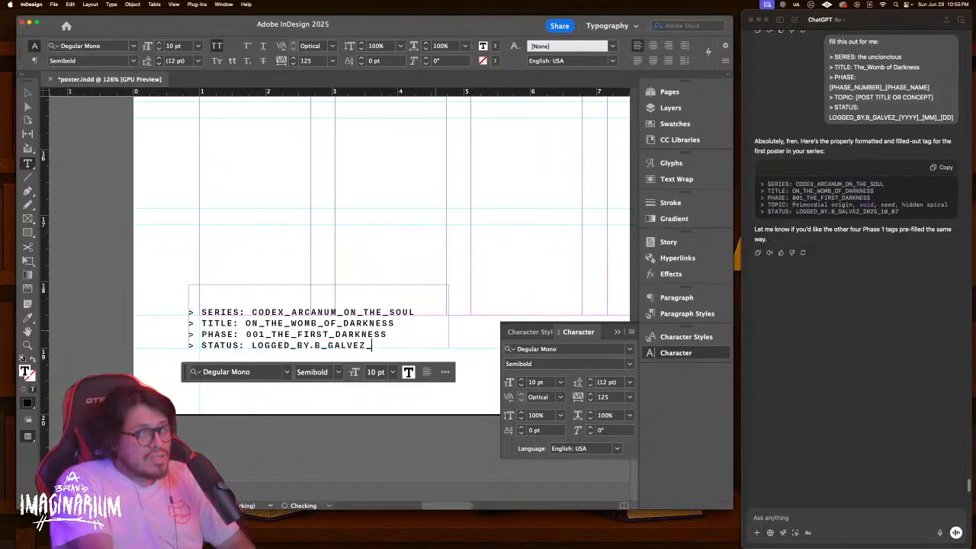
text(0)
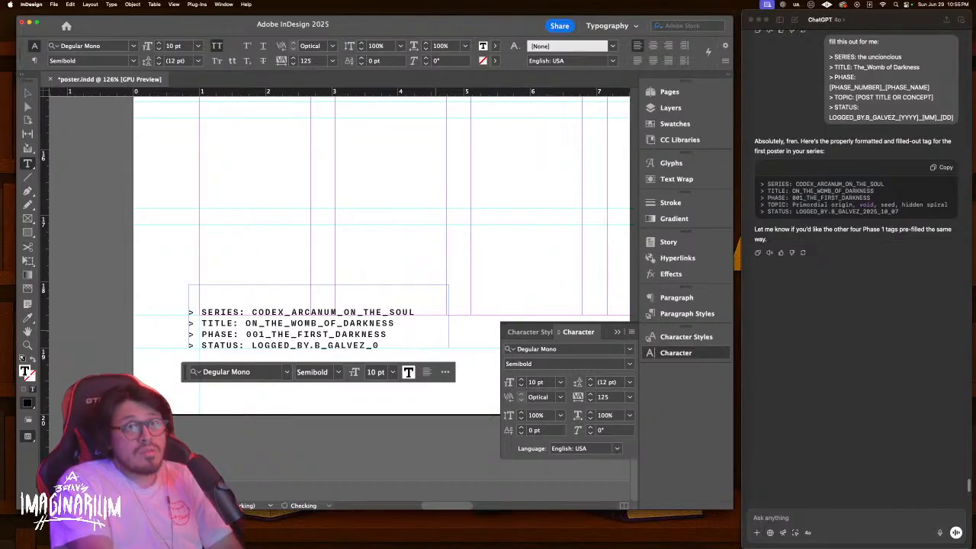
text(6_)
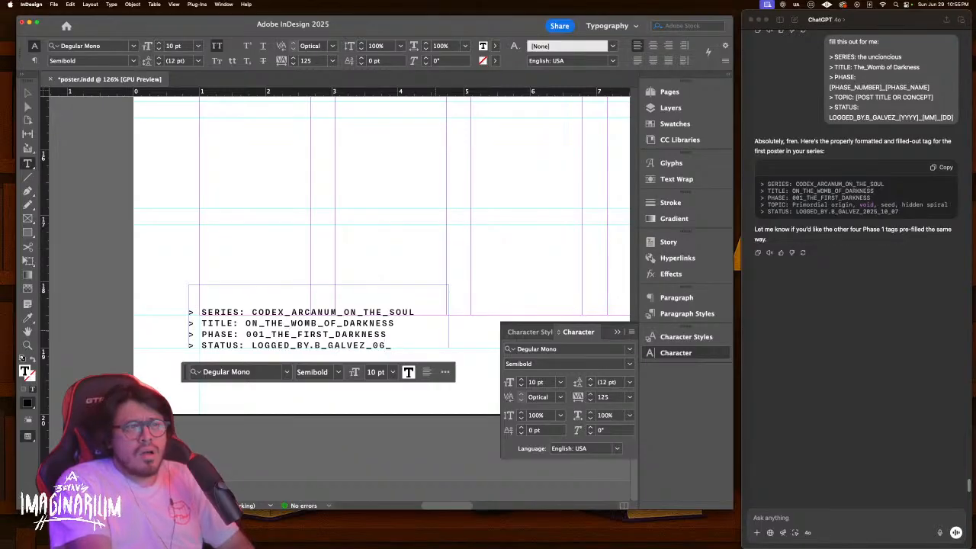
text(29_2025)
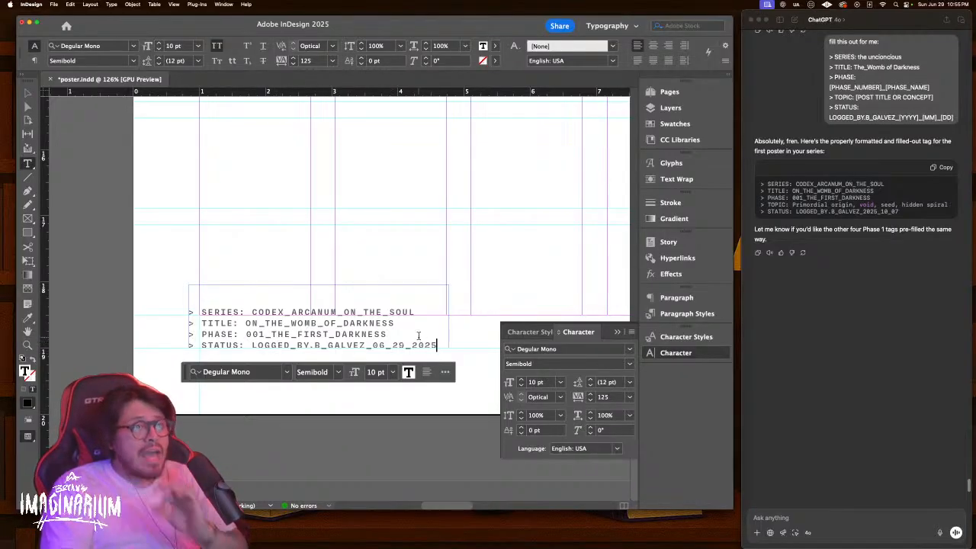
click(27, 92)
Deselect the tag frame and zoom out to view the whole poster page
click(276, 200)
key(super+minus)
key(super+minus)
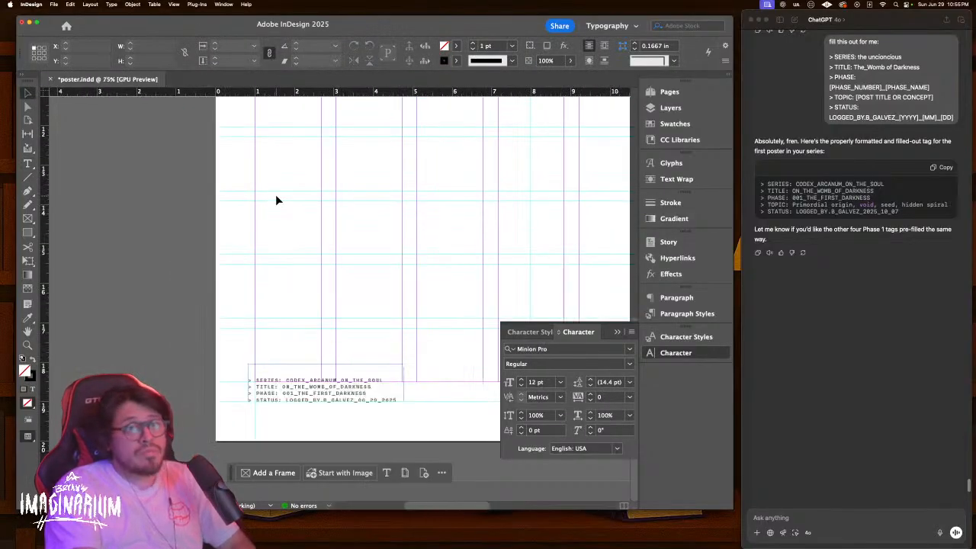
key(super+Tab)
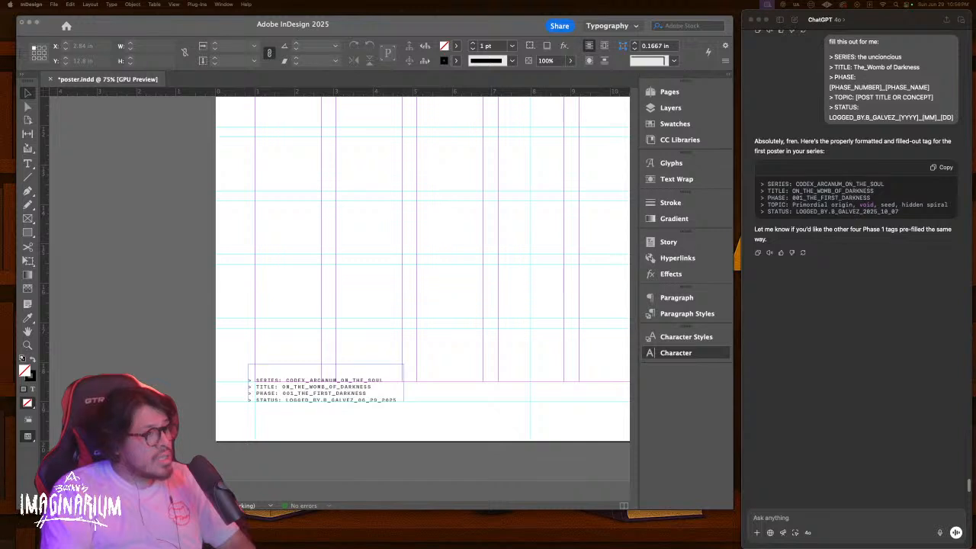
Ask ChatGPT to 'make an image of a cosmic egg', then bring the cosmic egg image search into view
click(802, 518)
text(make an im)
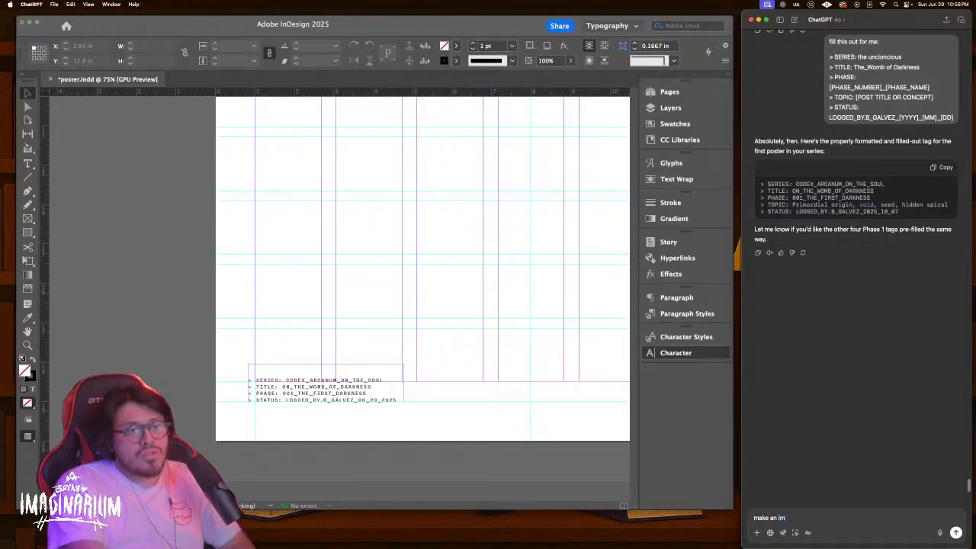
text(age of a cosmic)
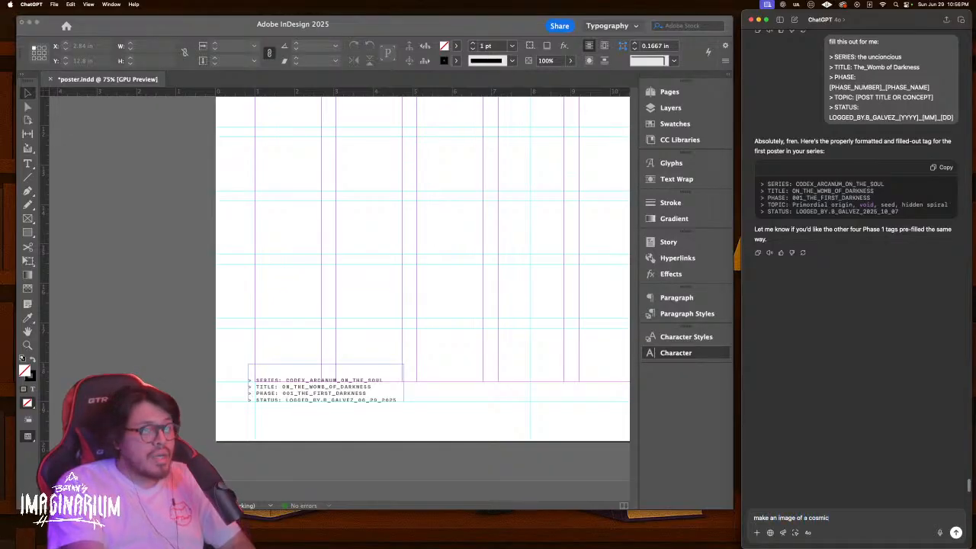
text( egg)
key(Return)
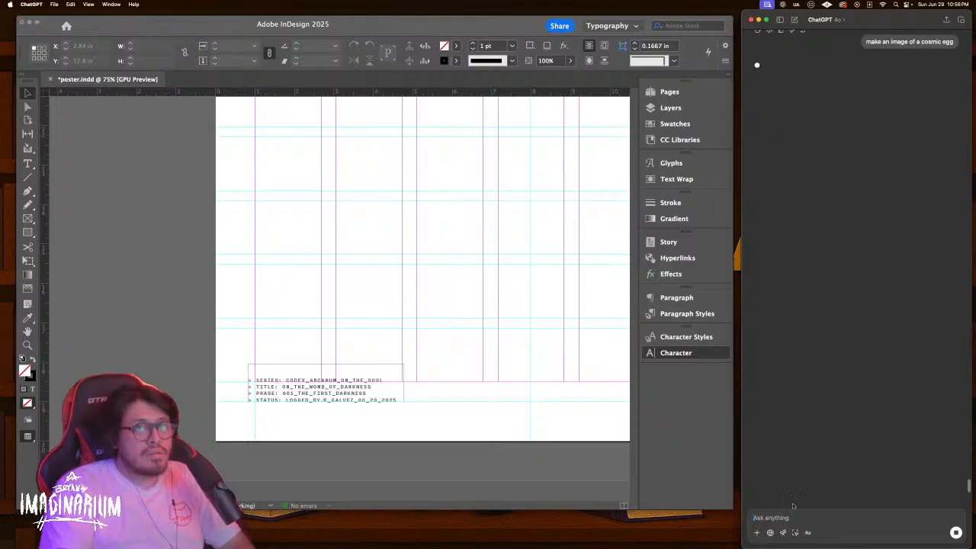
click(457, 483)
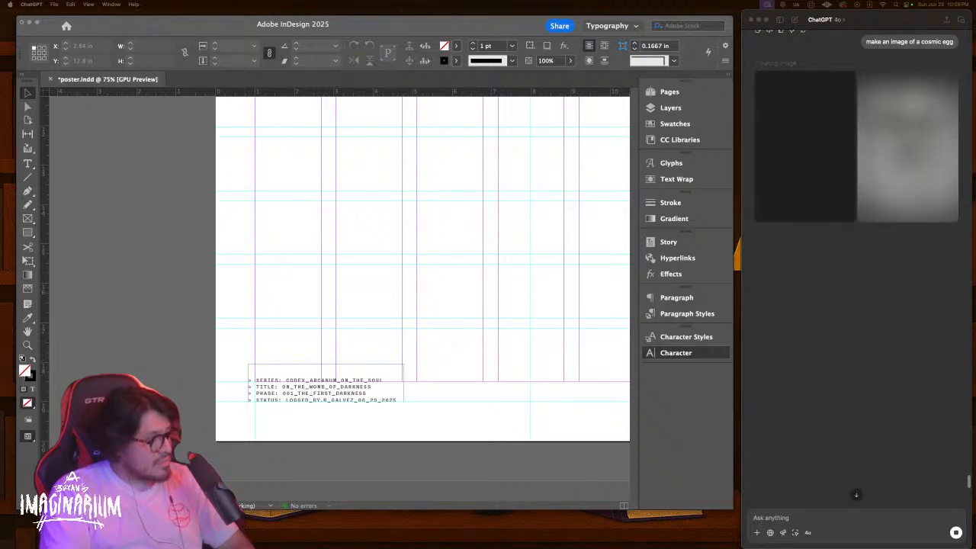
drag(361, 545, 515, 77)
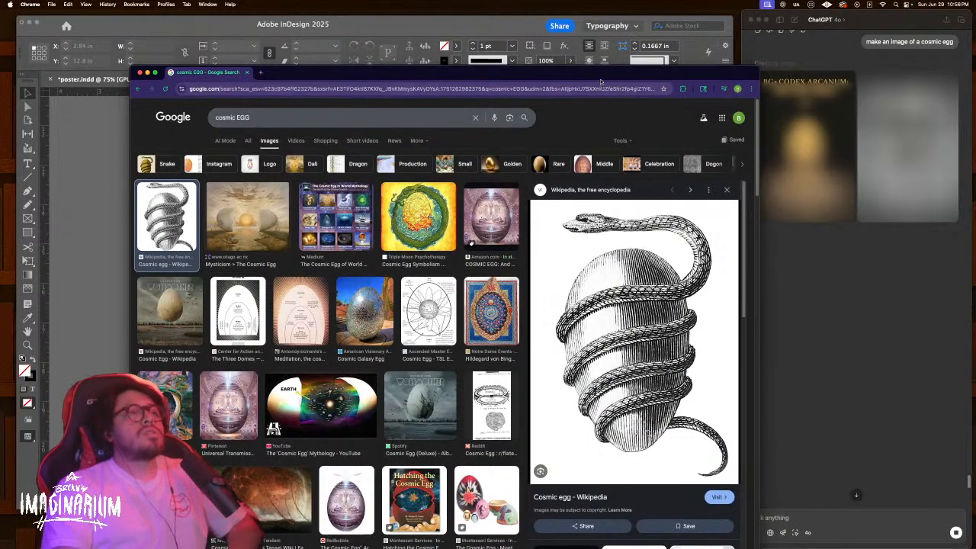
Drag the Google Images window out of the way to reveal the poster and ChatGPT's egg artwork
drag(604, 77, 534, 548)
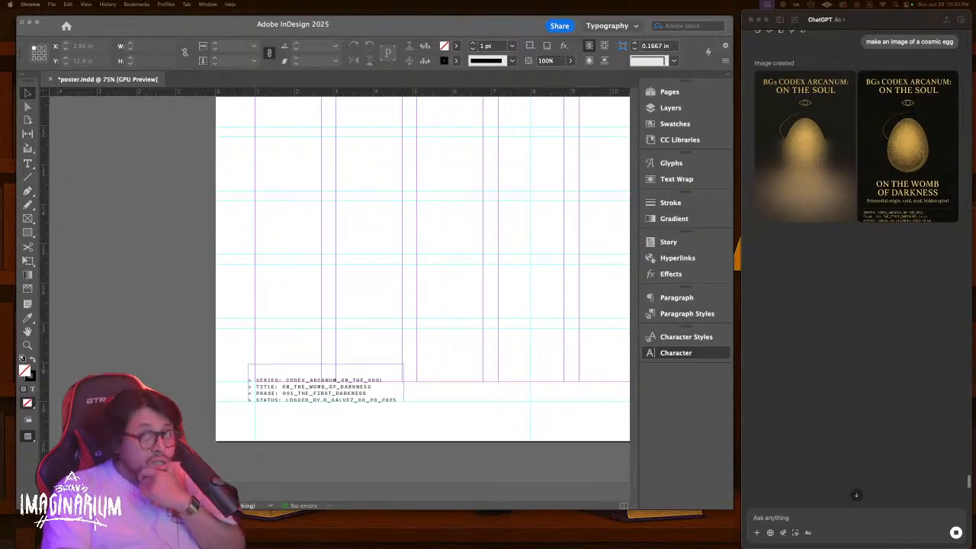
click(911, 152)
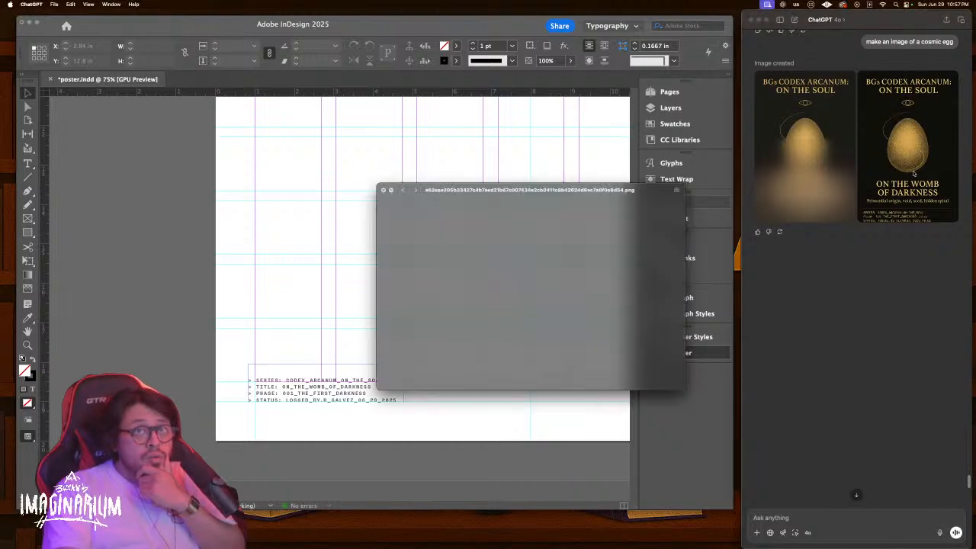
drag(472, 189, 479, 114)
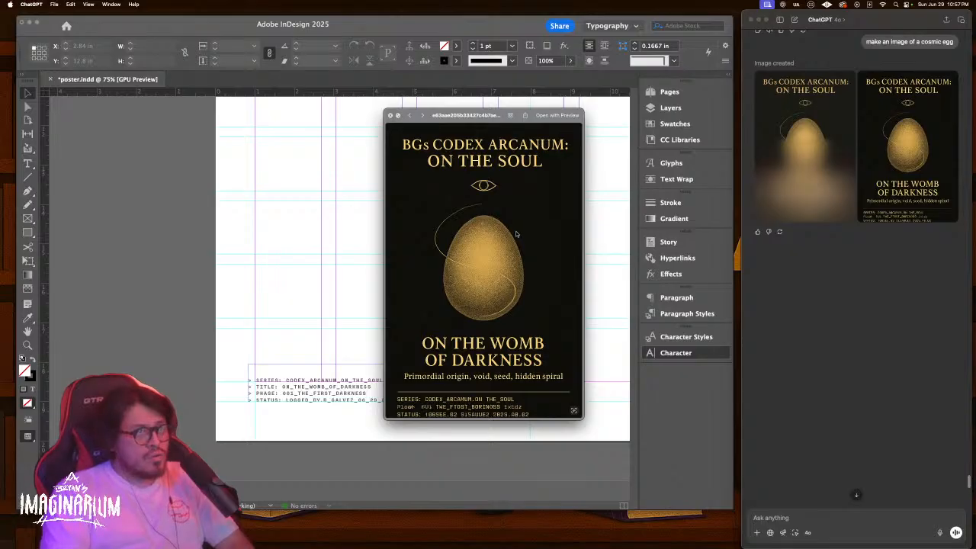
click(391, 115)
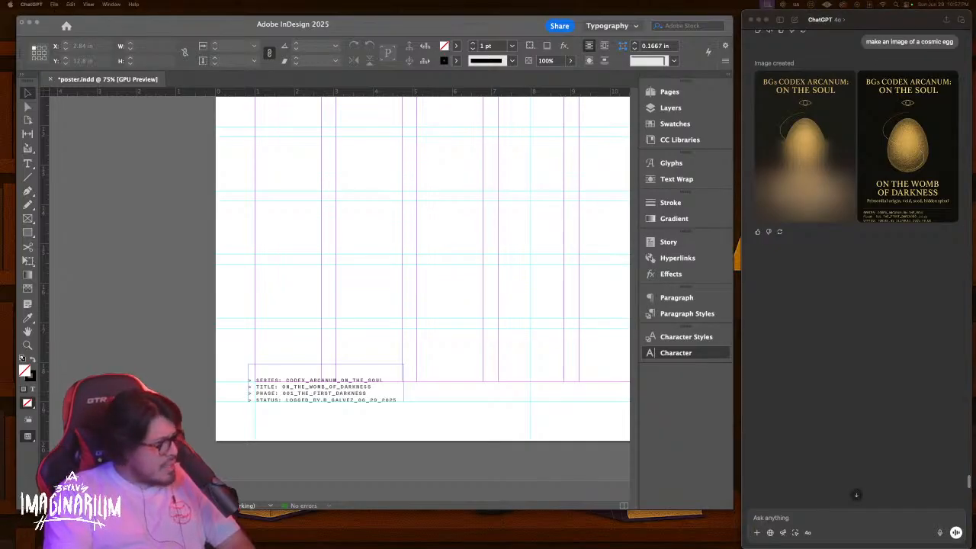
Send the Midjourney /imagine prompt 'a cosmic egg' from the Discord chat over the layout
drag(0, 244, 641, 110)
scroll(672, 252, up, 1)
click(539, 412)
text(/)
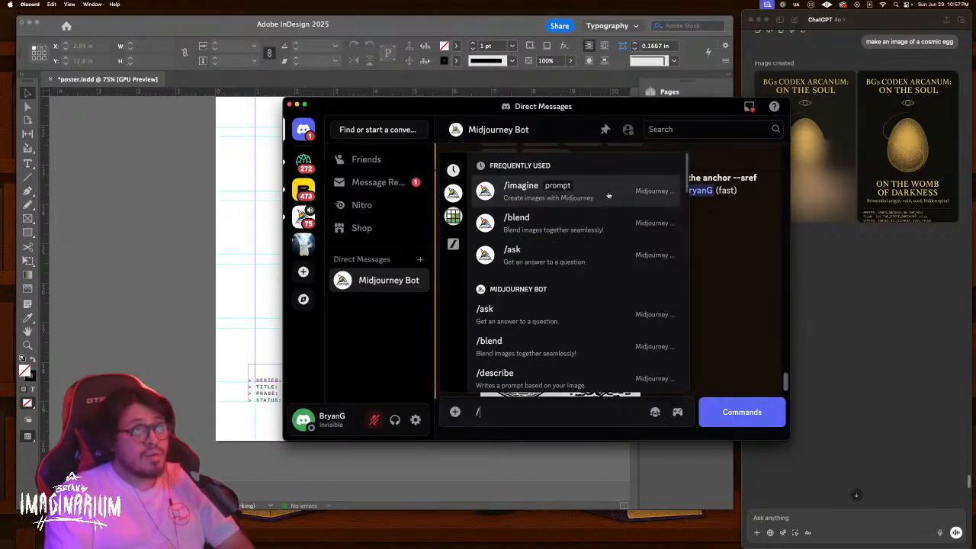
click(608, 192)
text(image)
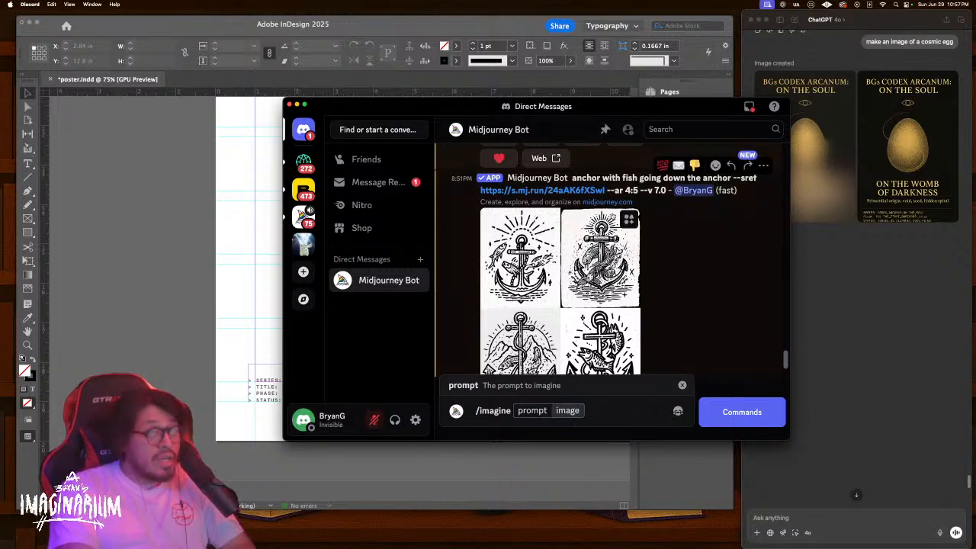
drag(581, 411, 556, 410)
text(a cosmic egg)
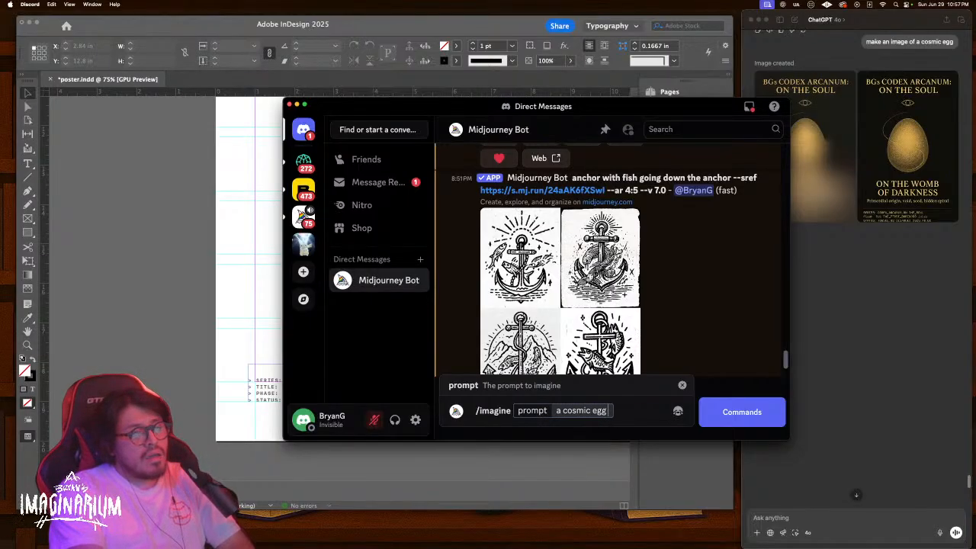
key(Return)
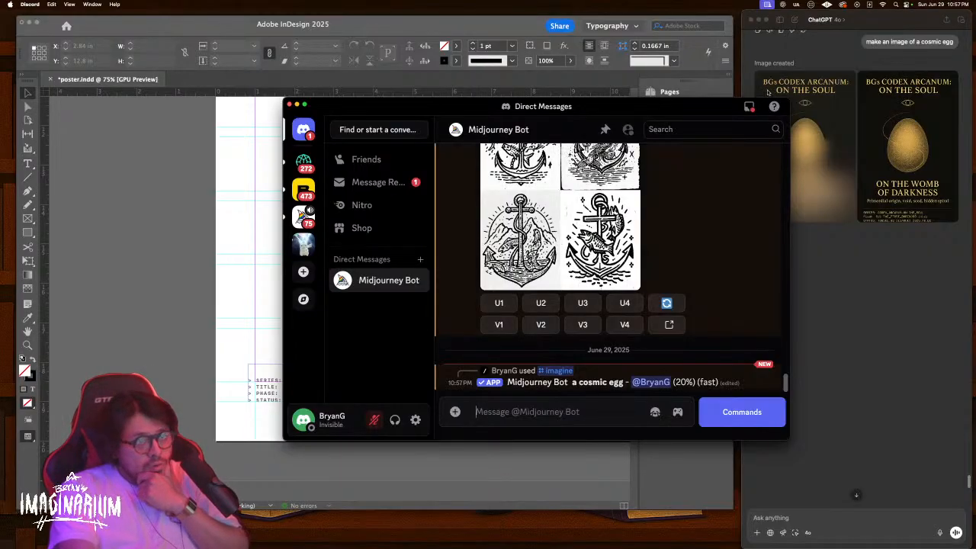
drag(630, 112, 698, 102)
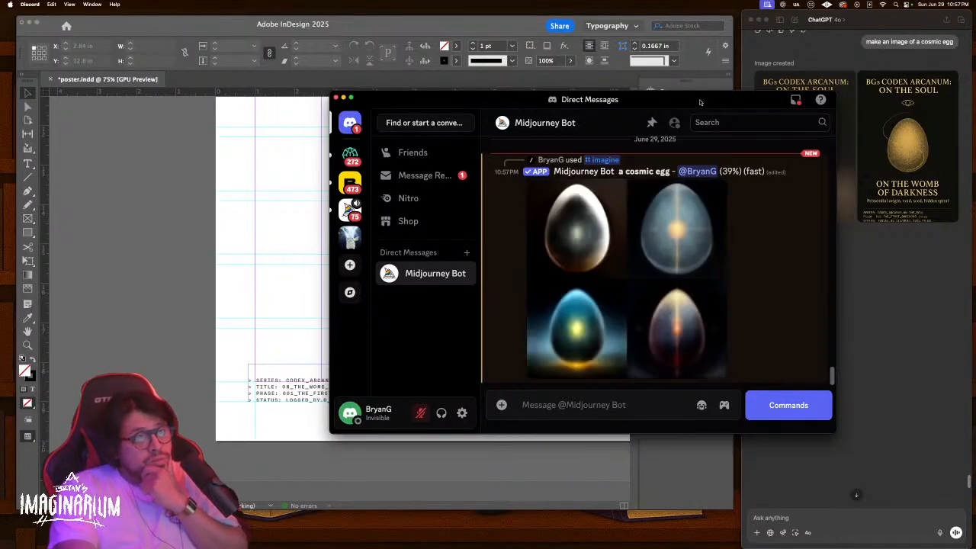
drag(700, 102, 690, 102)
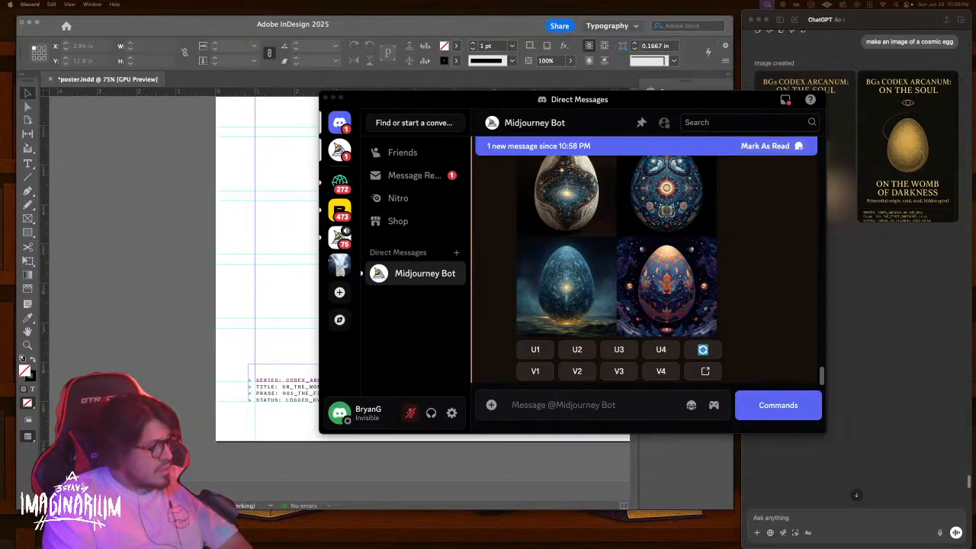
Enlarge and zoom into the four cosmic egg results, then bring up the Midjourney Explore gallery
click(704, 235)
click(539, 221)
scroll(493, 242, up, 3)
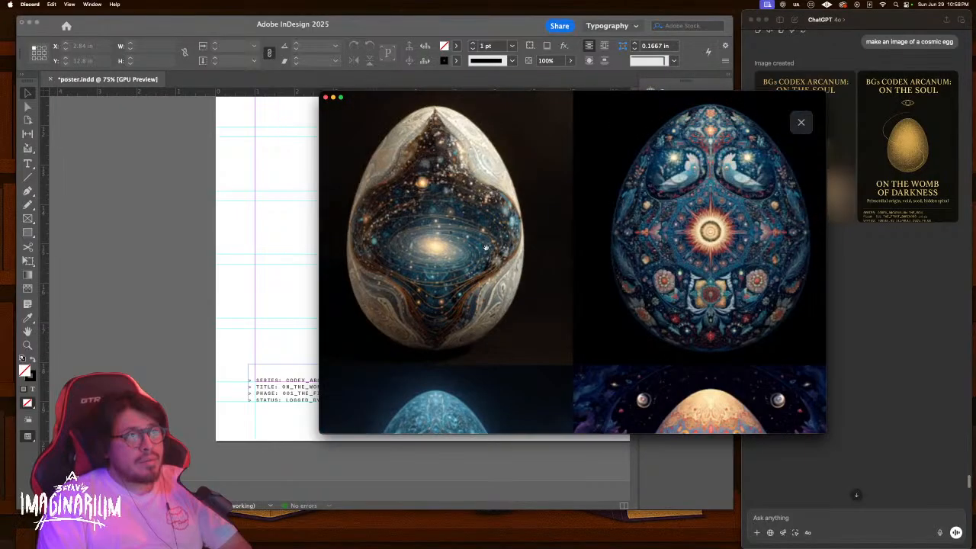
scroll(488, 255, down, 6)
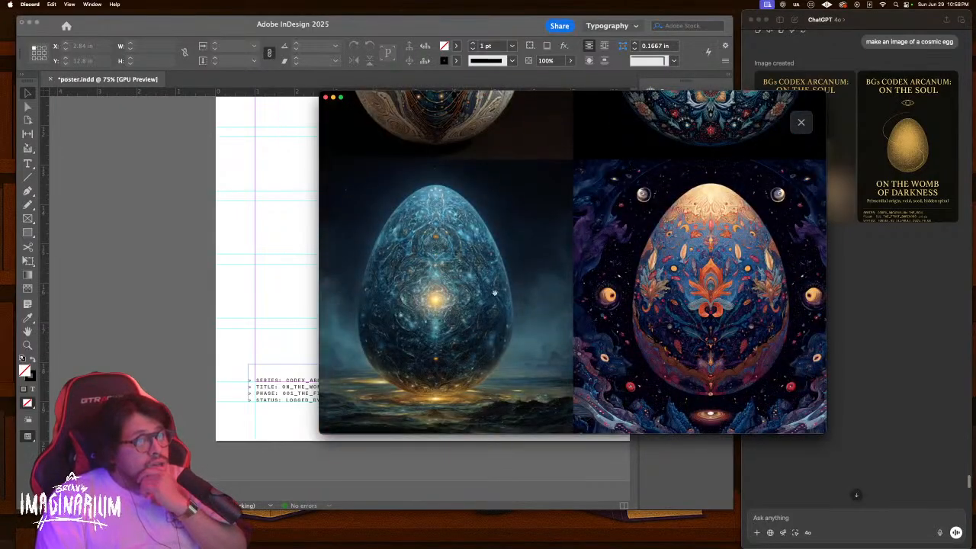
scroll(500, 297, up, 6)
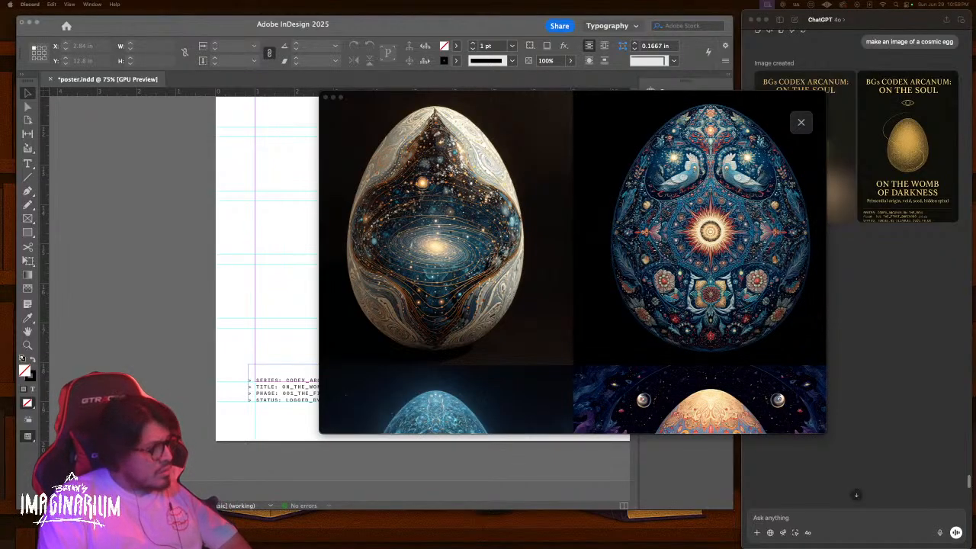
drag(412, 548, 586, 2)
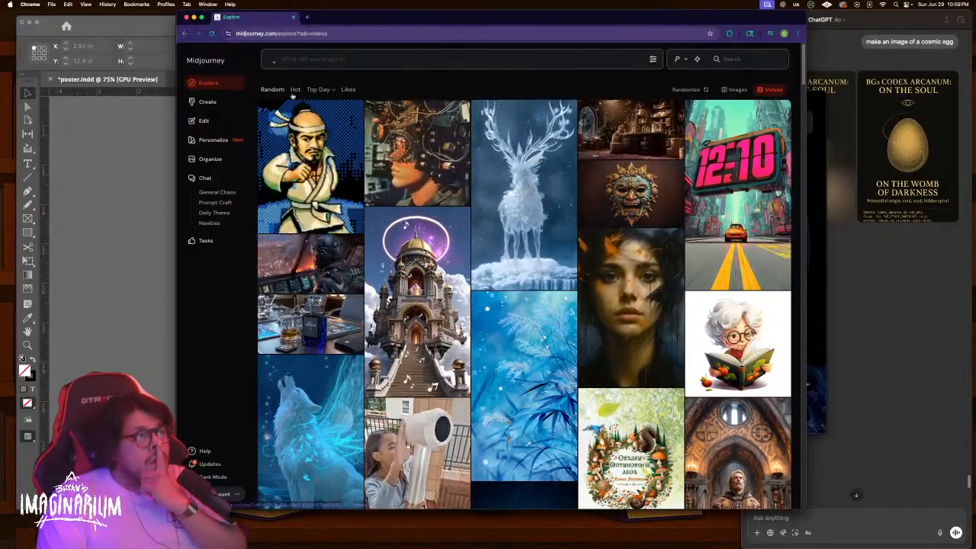
Scroll through the Midjourney Explore gallery, then return to the Midjourney Bot chat via the window overview
scroll(512, 200, down, 2)
scroll(511, 200, down, 5)
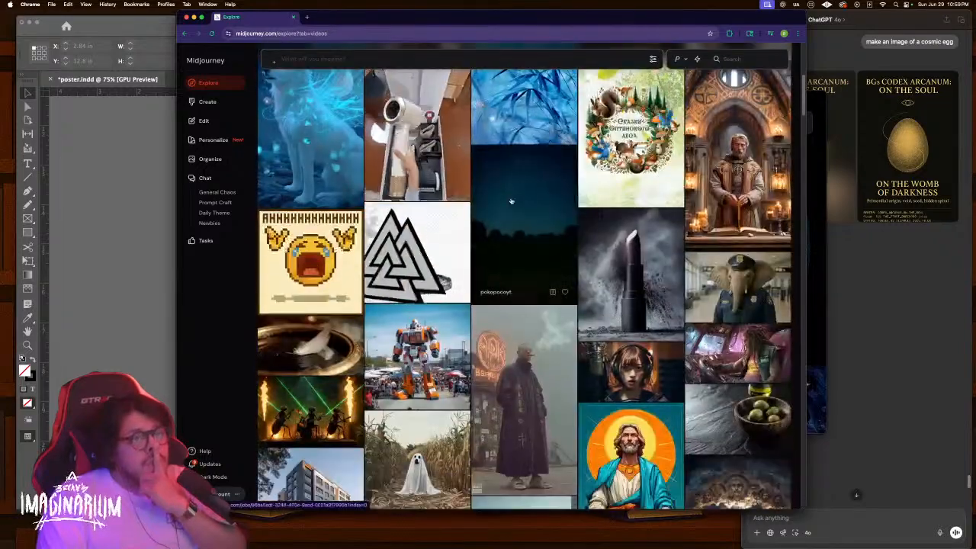
scroll(511, 201, down, 3)
scroll(511, 200, down, 2)
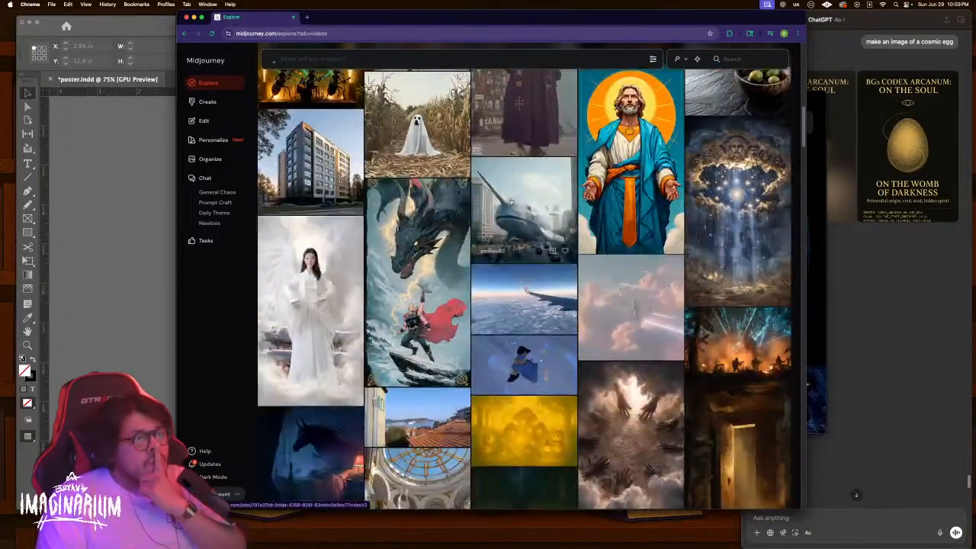
scroll(511, 200, down, 3)
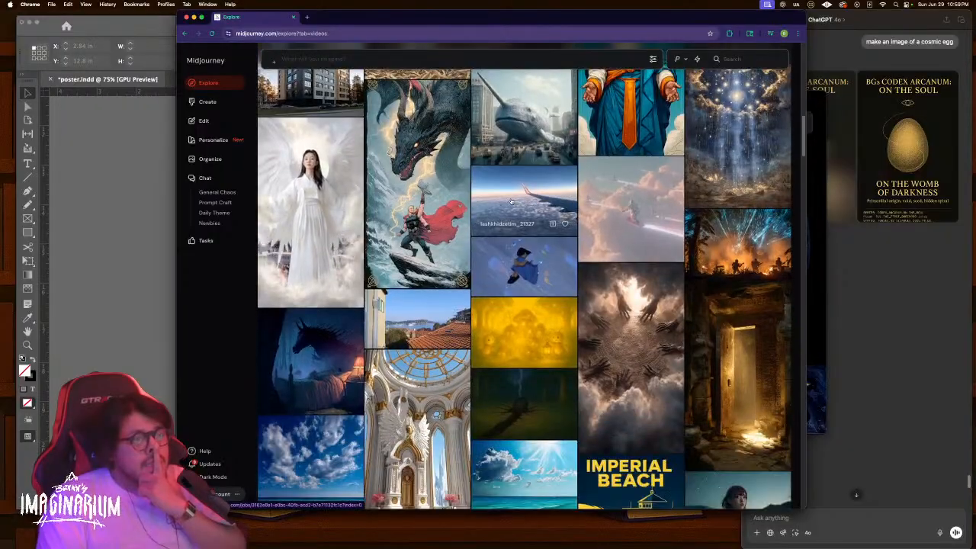
scroll(512, 201, down, 5)
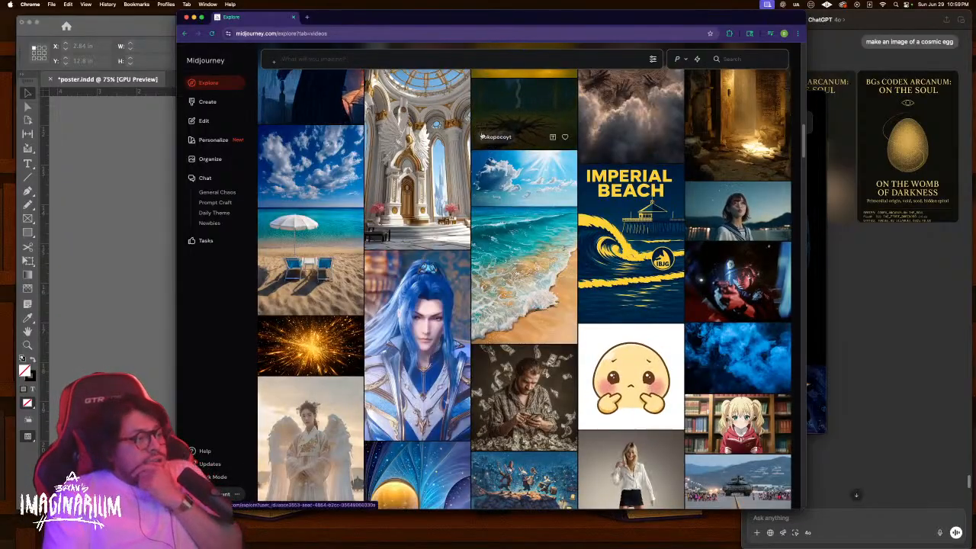
key(ctrl+Up)
click(708, 213)
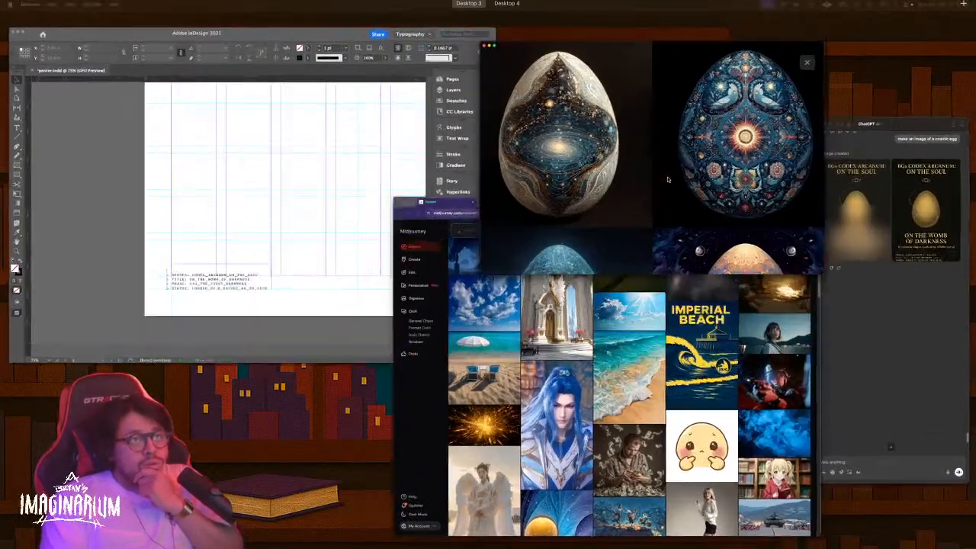
Send the /imagine prompt 'a cosmic egg wrapped by a snake' to the Midjourney Bot
key(Escape)
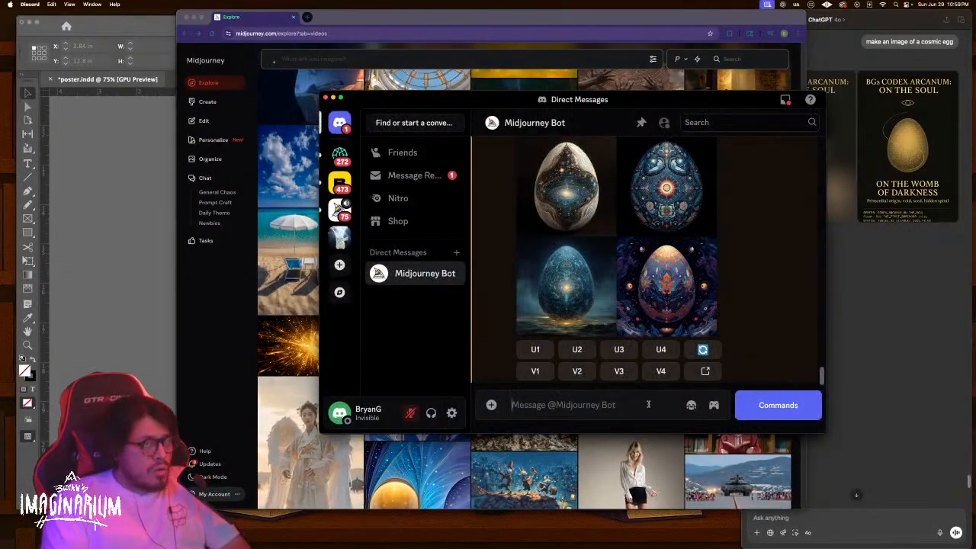
text(/)
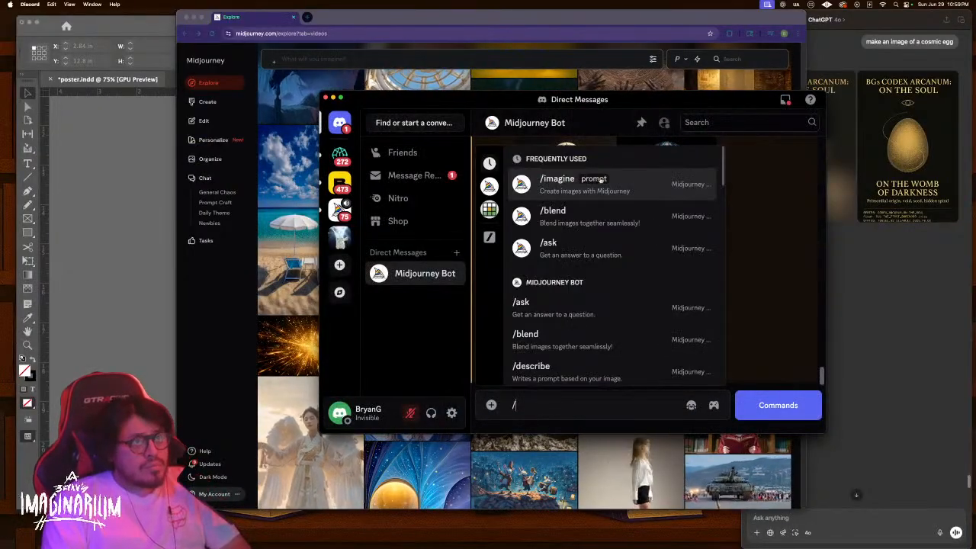
click(600, 180)
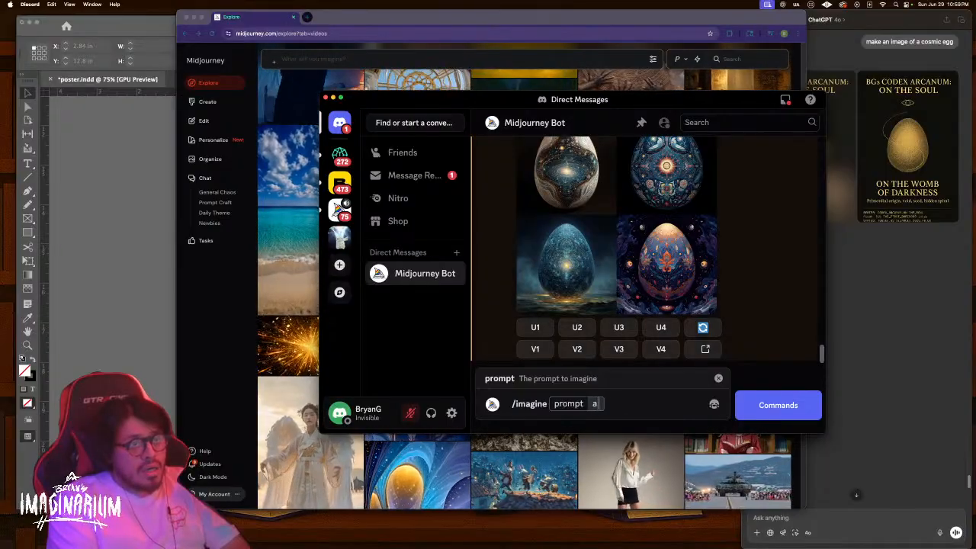
text(a cosmic e)
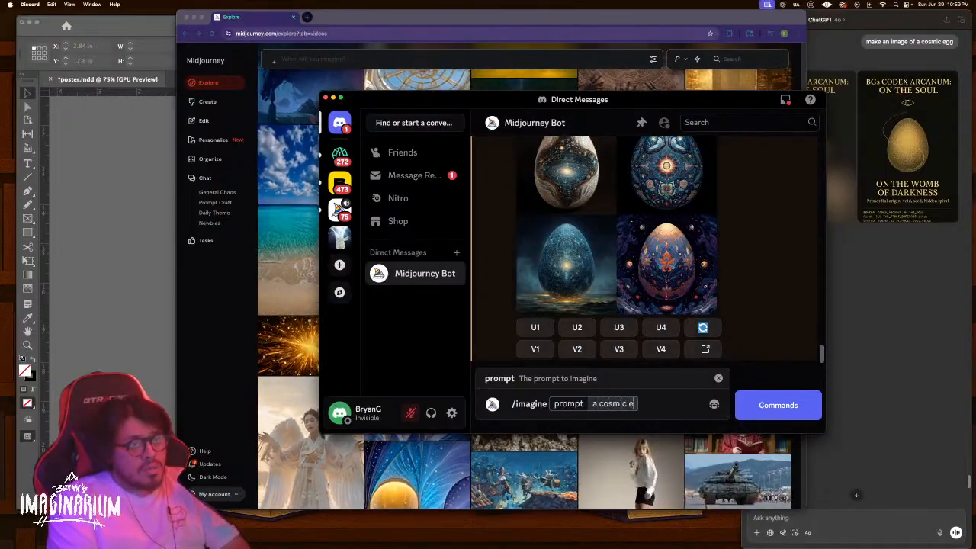
text(gg wr)
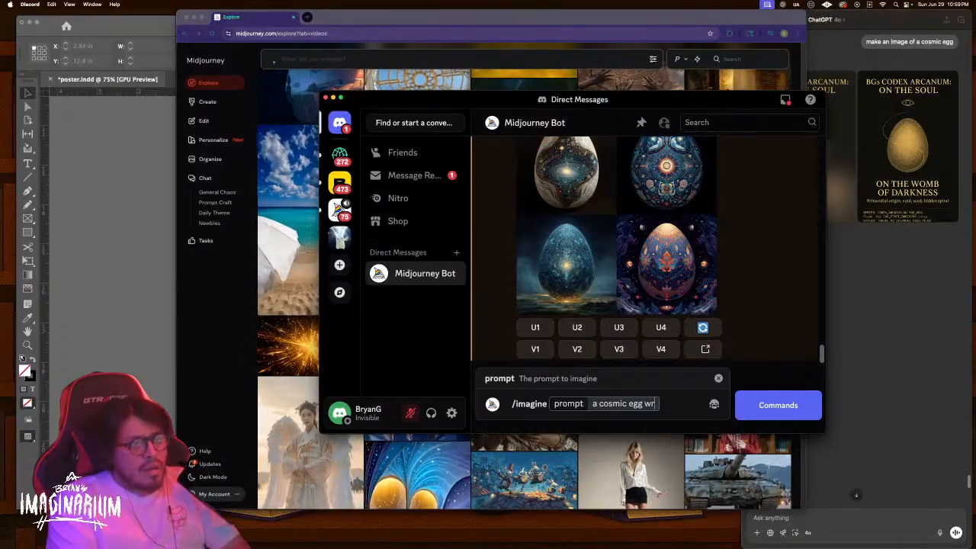
text(apped by a snake)
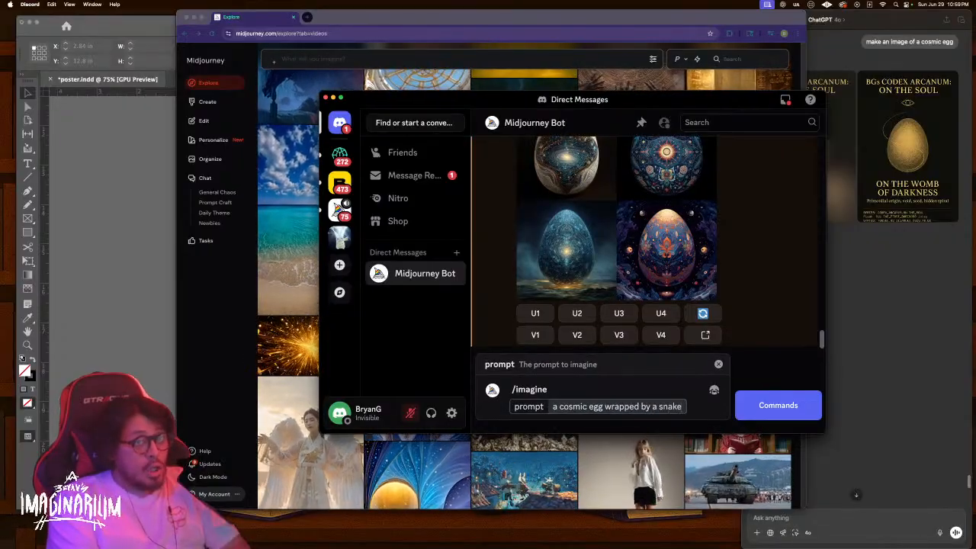
key(Return)
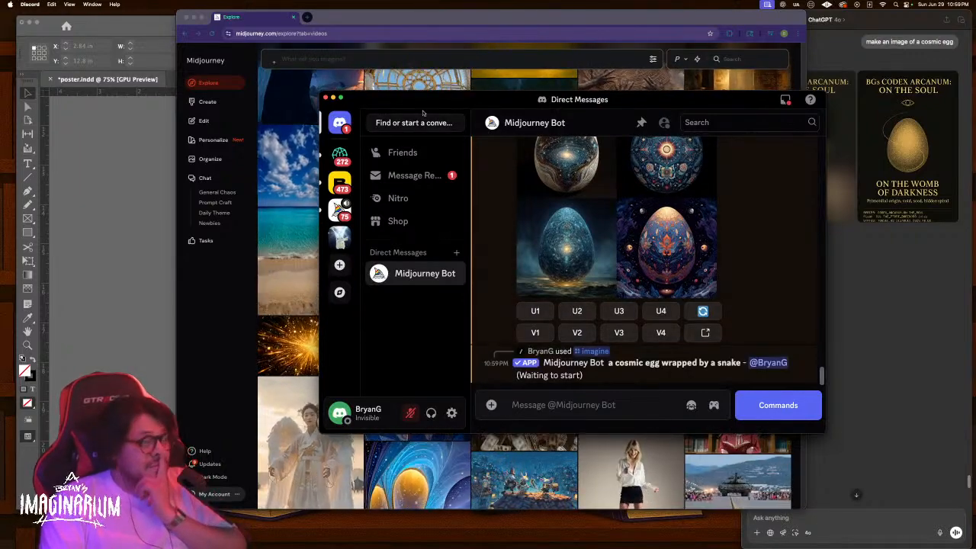
Arrange the windows, browse the Explore videos, then open the snake-wrapped egg grid enlarged
drag(677, 97, 833, 122)
drag(699, 21, 564, 22)
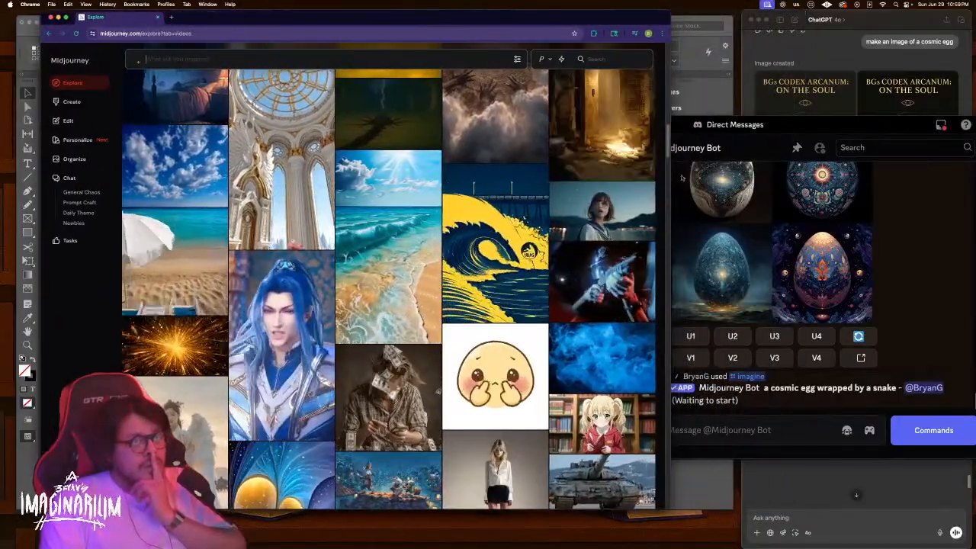
scroll(559, 204, down, 1)
scroll(559, 203, down, 3)
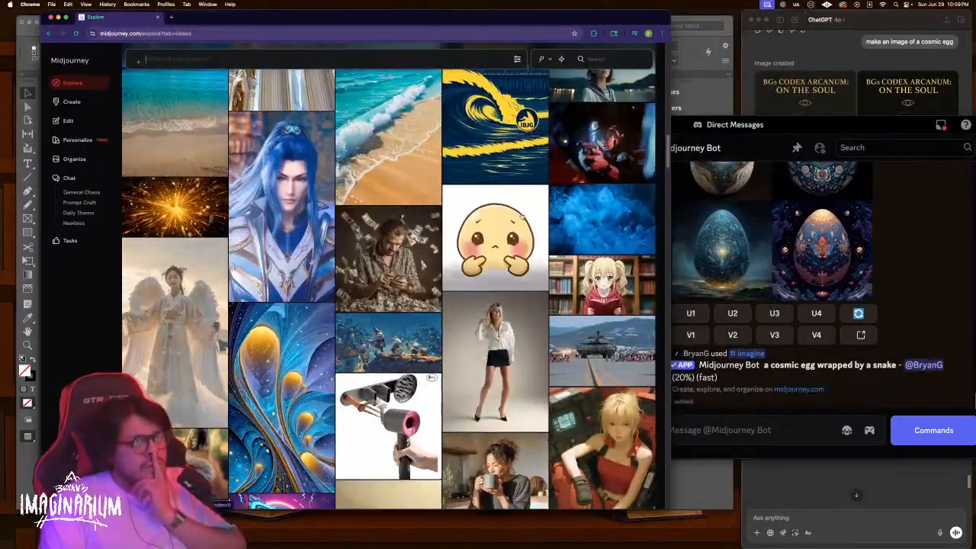
scroll(505, 280, down, 2)
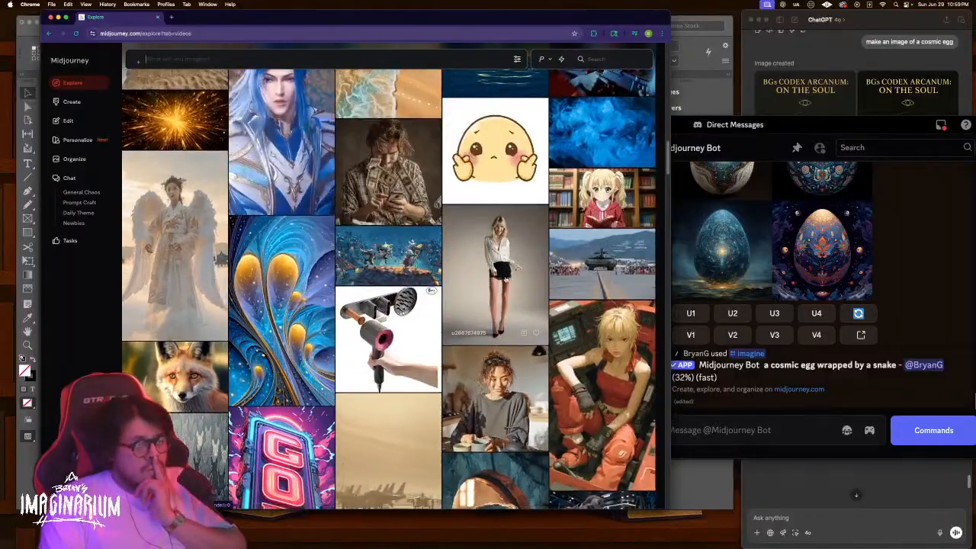
scroll(505, 280, down, 1)
scroll(505, 280, down, 5)
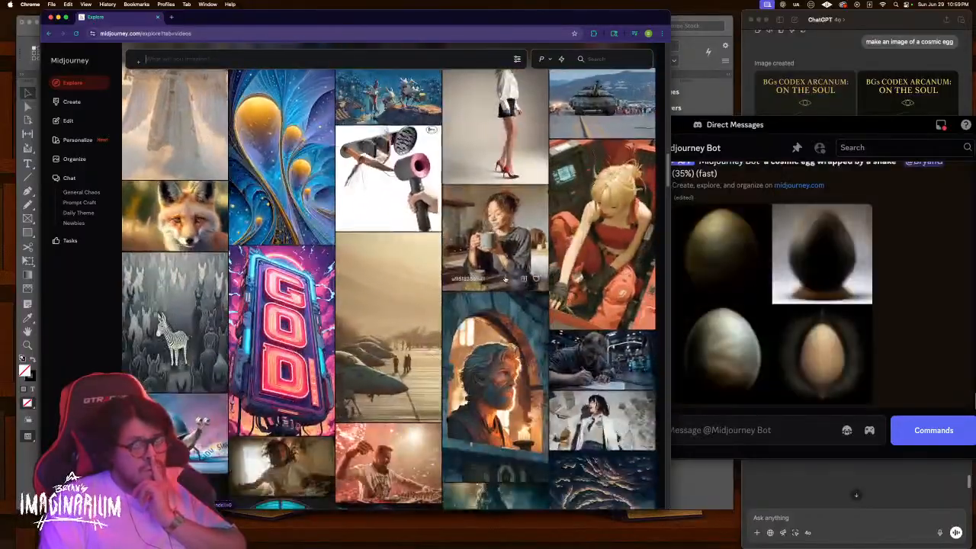
scroll(504, 279, down, 5)
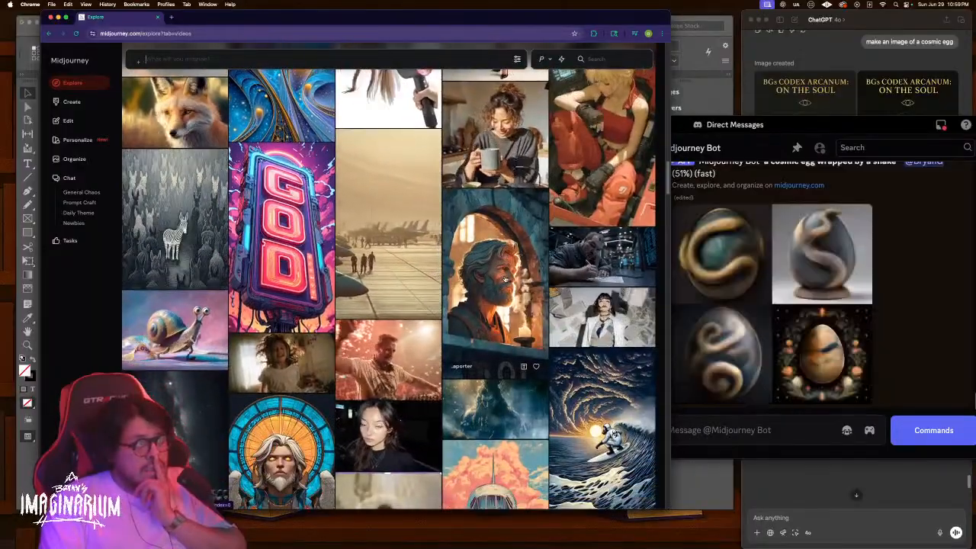
scroll(504, 280, down, 2)
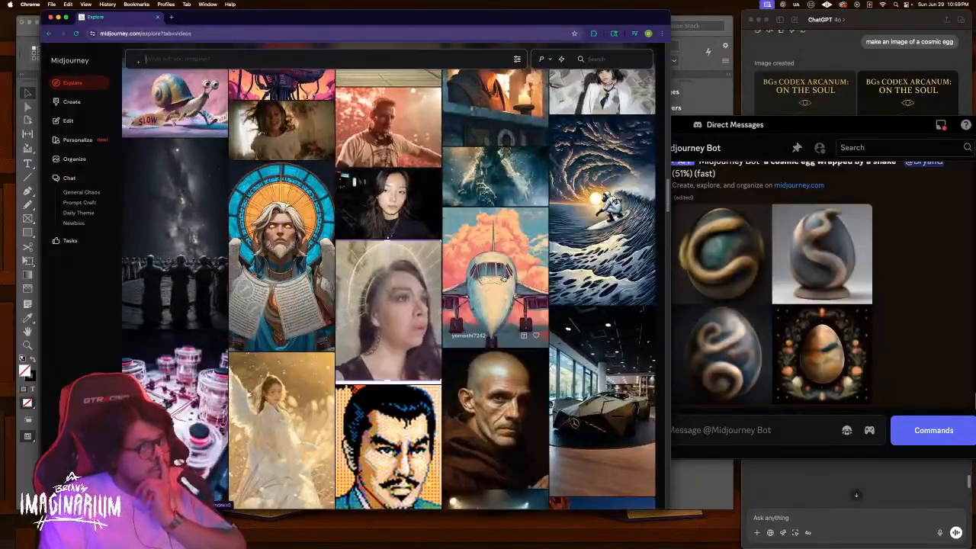
scroll(502, 280, down, 7)
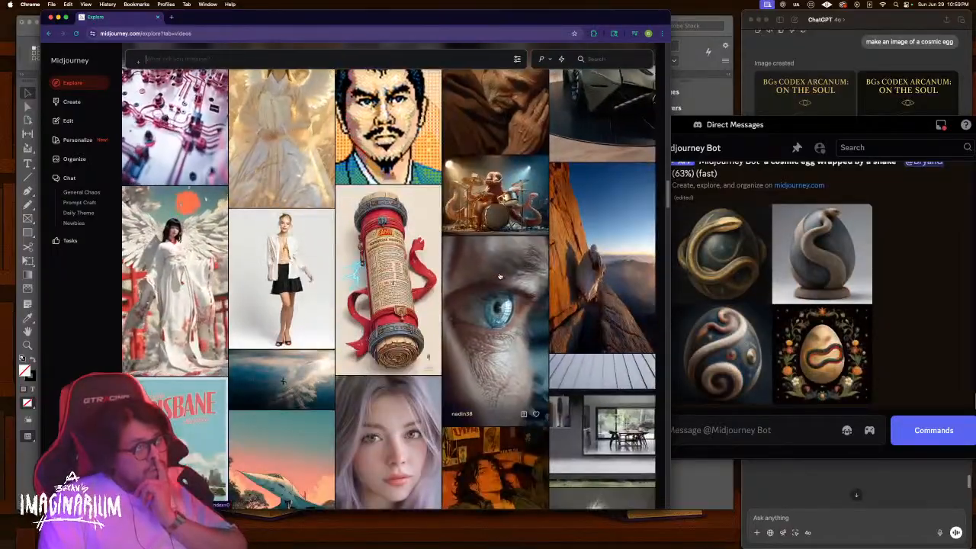
scroll(501, 277, down, 8)
scroll(499, 276, down, 3)
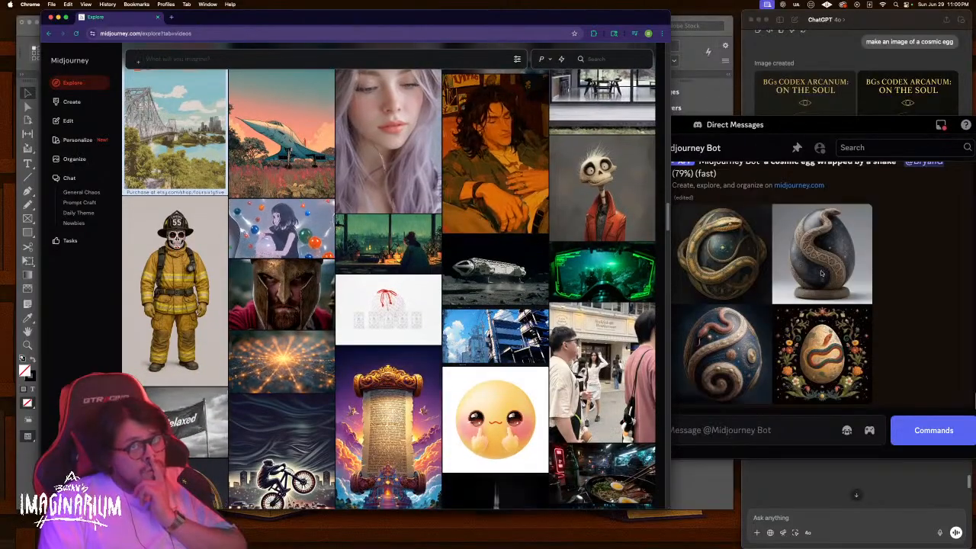
click(793, 282)
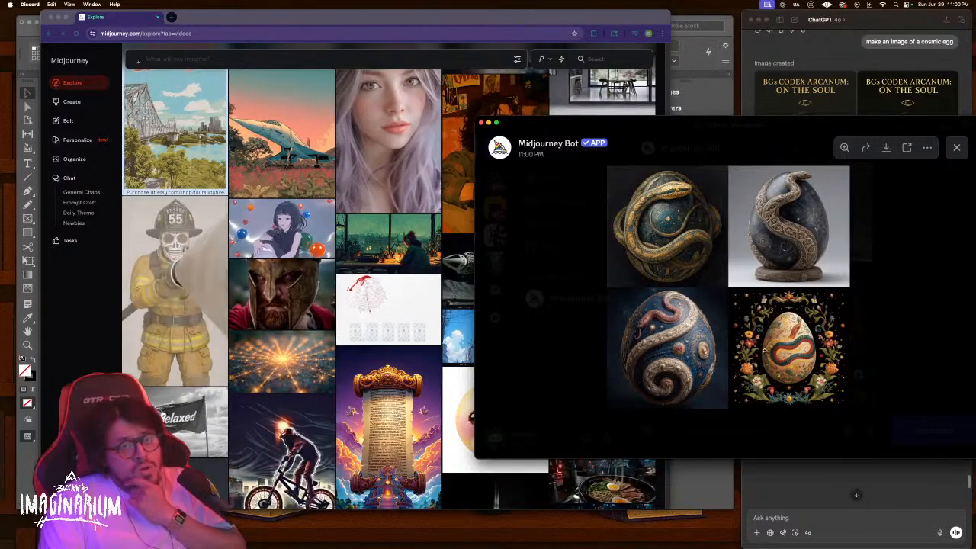
Zoom in and pan across the four snake-wrapped egg images
click(712, 323)
drag(725, 319, 705, 315)
scroll(866, 340, up, 3)
scroll(866, 340, down, 5)
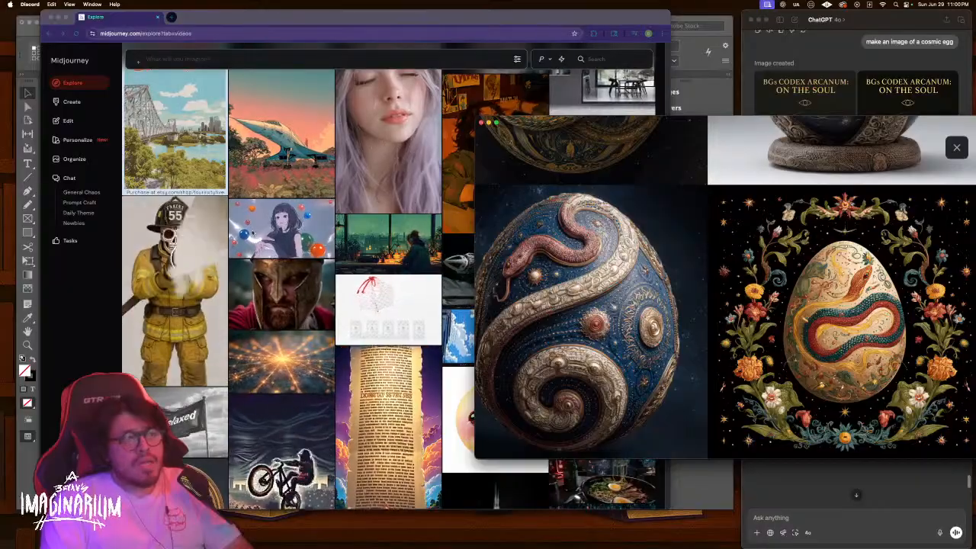
Browse the Explore gallery briefly, then return to Discord and close the enlarged viewer
click(352, 313)
scroll(358, 314, down, 10)
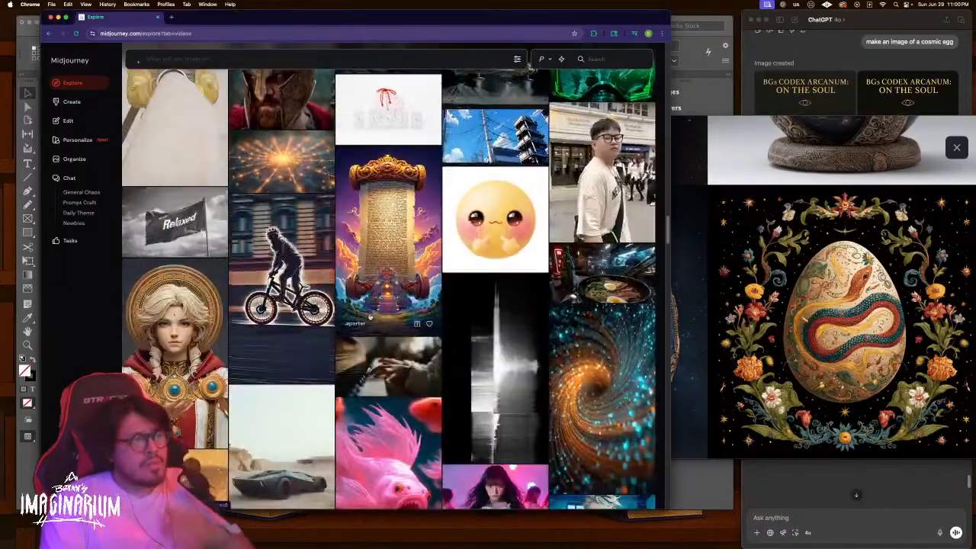
scroll(368, 316, down, 4)
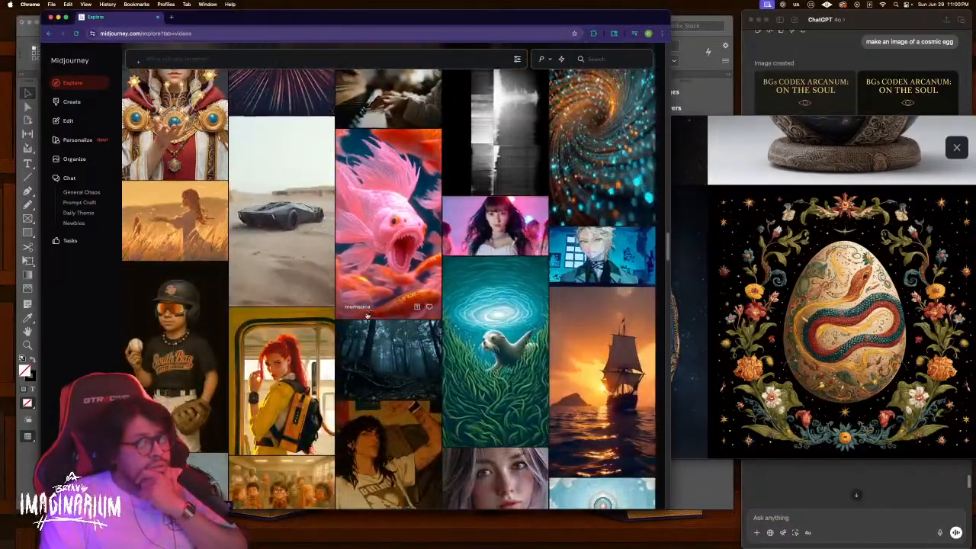
scroll(367, 315, down, 1)
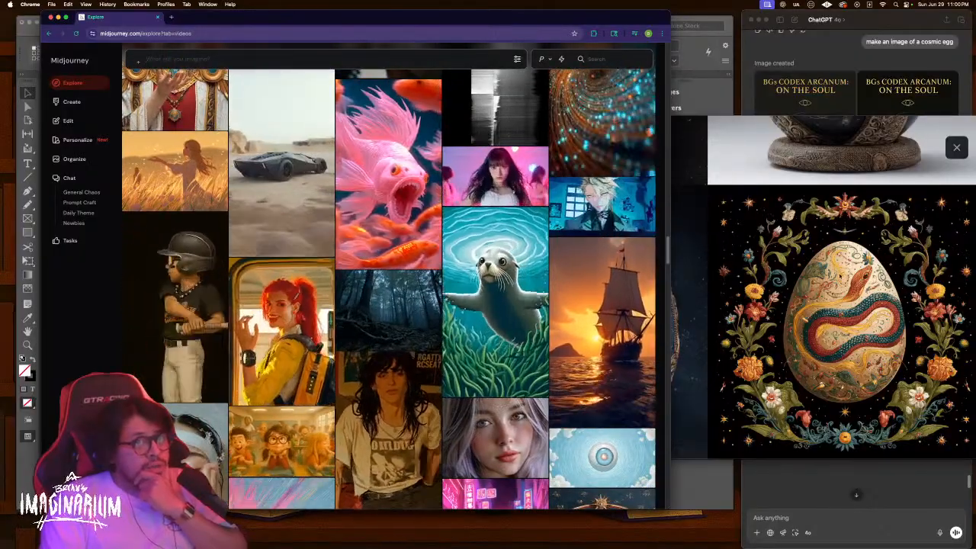
click(951, 144)
click(954, 146)
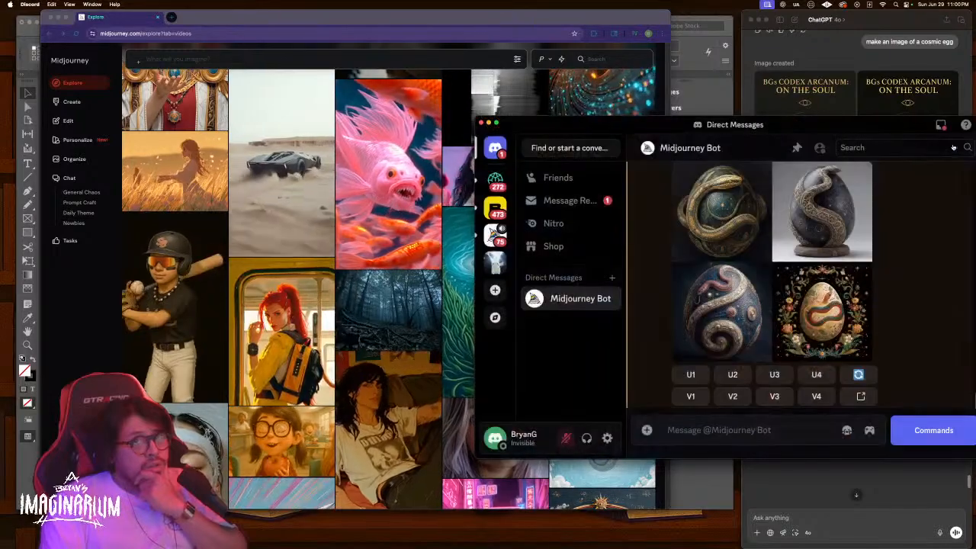
Request strong variations of the fourth, floral egg (V4) and scroll Explore while it renders
click(817, 396)
click(446, 305)
scroll(359, 313, down, 5)
scroll(354, 316, down, 5)
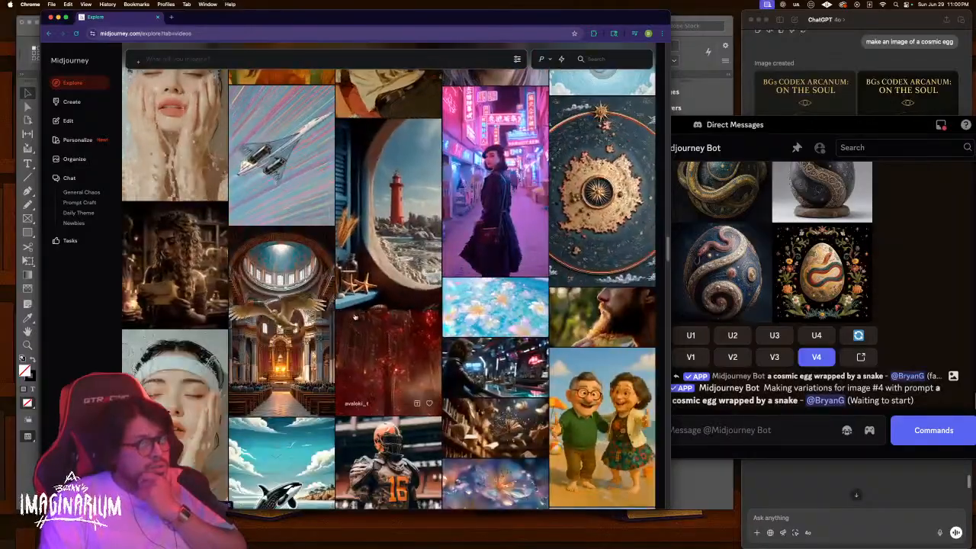
scroll(355, 316, down, 10)
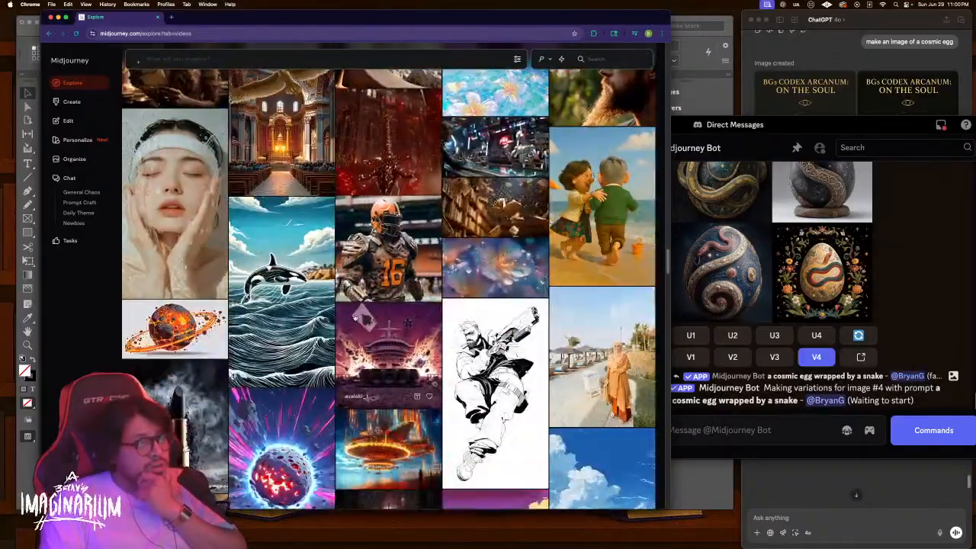
scroll(354, 317, down, 8)
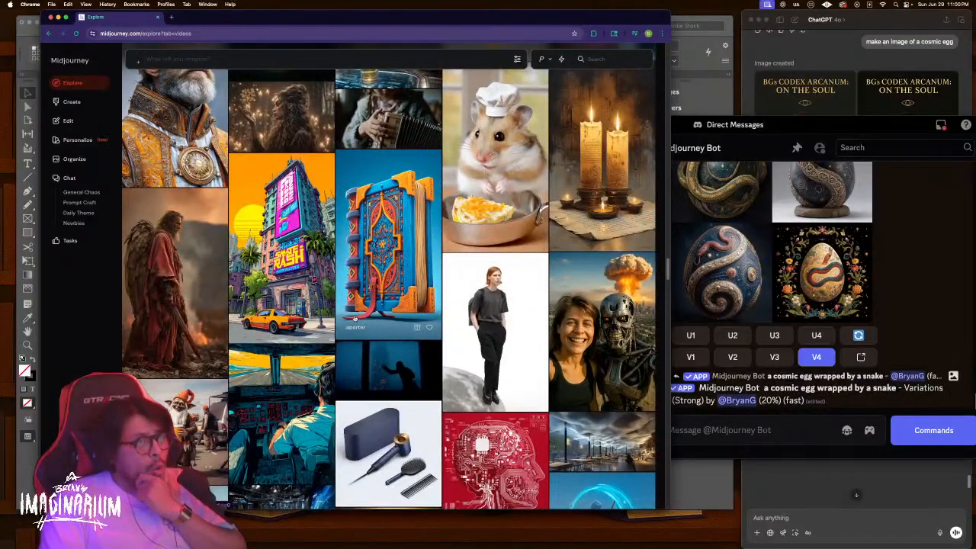
View a terminator robot image in Explore, keep browsing, then bring the Discord chat forward
click(603, 328)
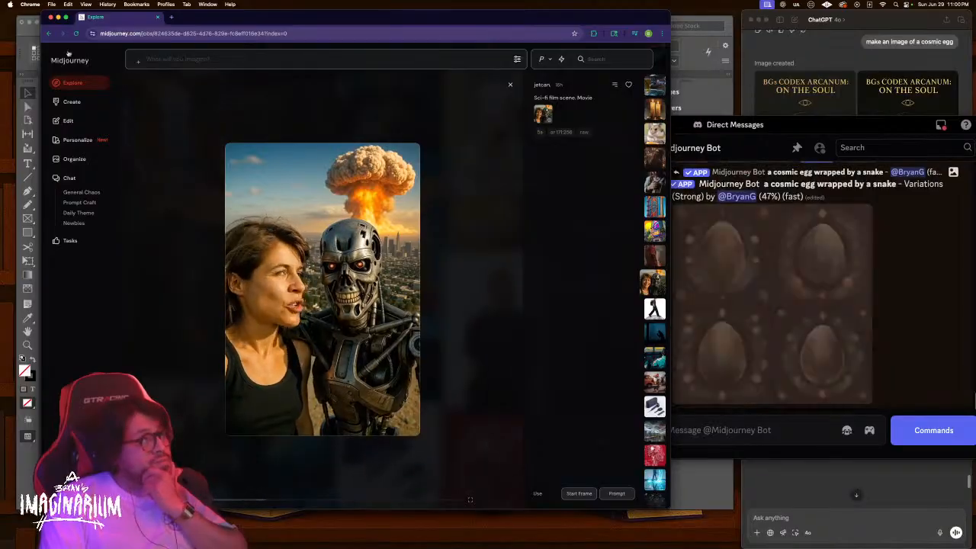
click(48, 34)
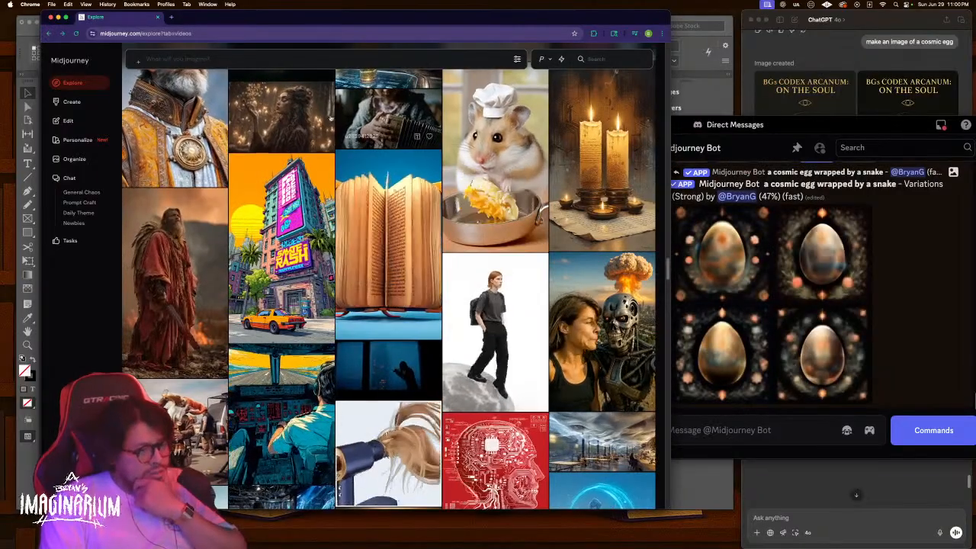
scroll(393, 217, down, 10)
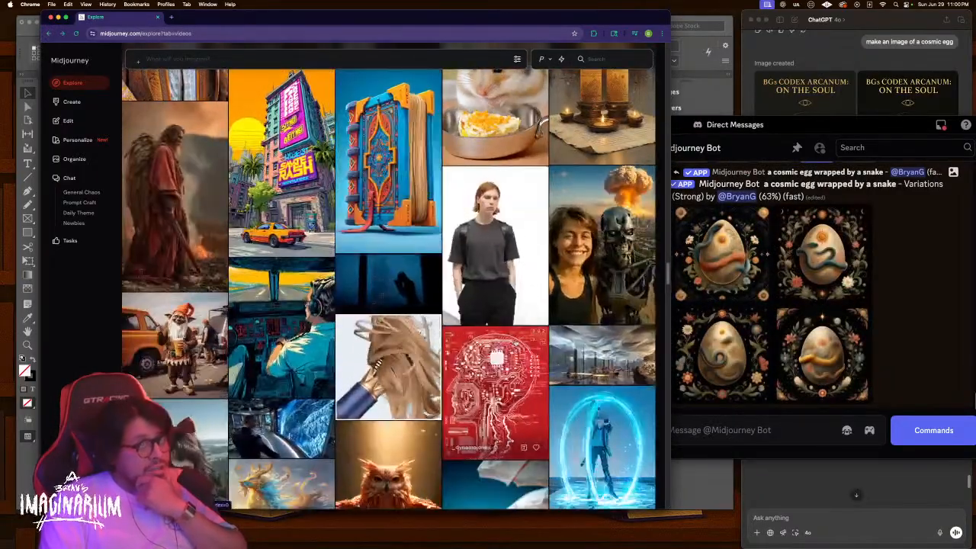
scroll(513, 344, down, 3)
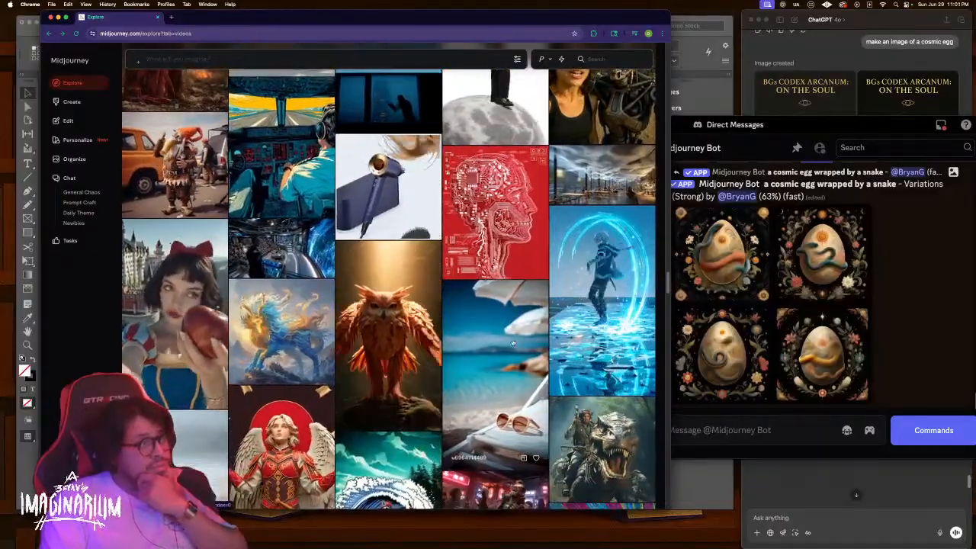
scroll(513, 344, down, 5)
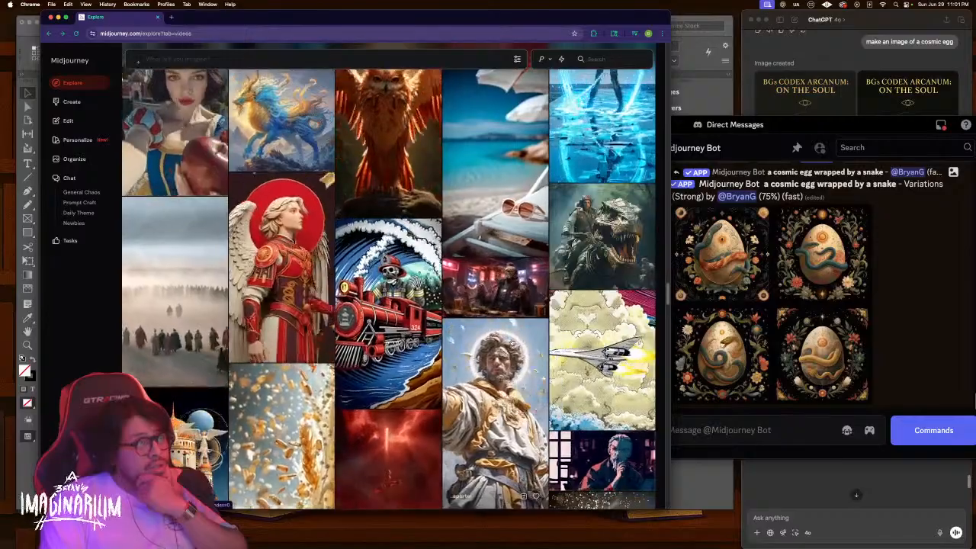
scroll(512, 328, down, 2)
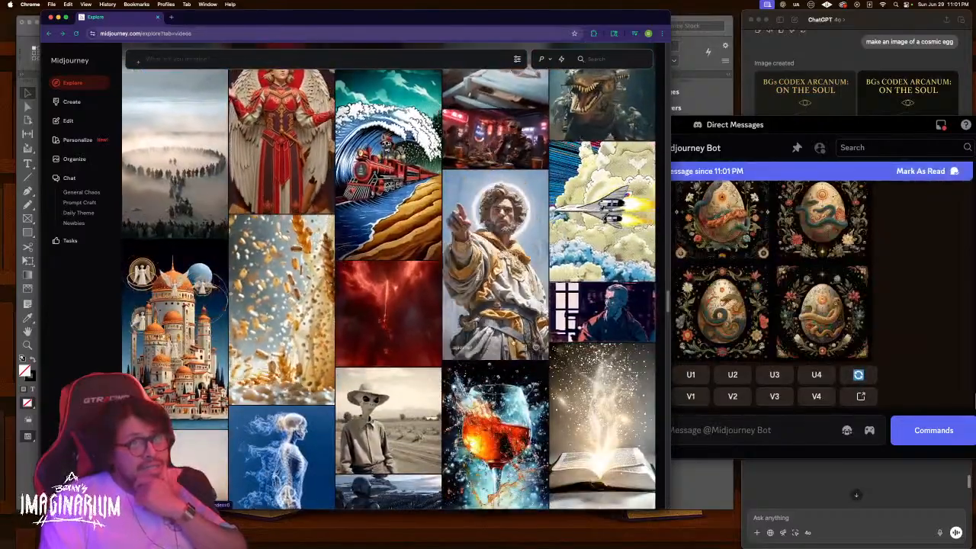
click(782, 223)
Enlarge the floral snake-coiled egg variations grid and save the image as a PNG on the Desktop
click(783, 223)
click(783, 223)
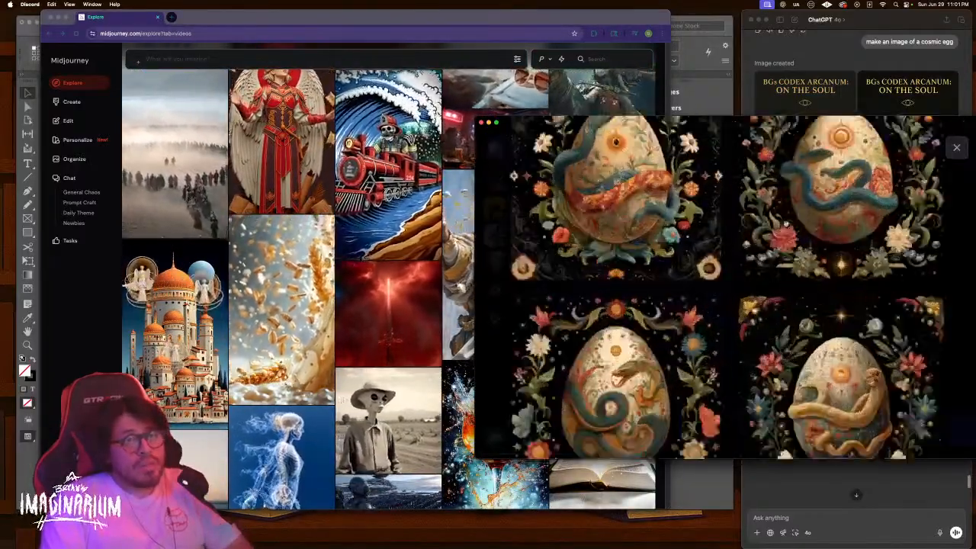
drag(686, 166, 700, 242)
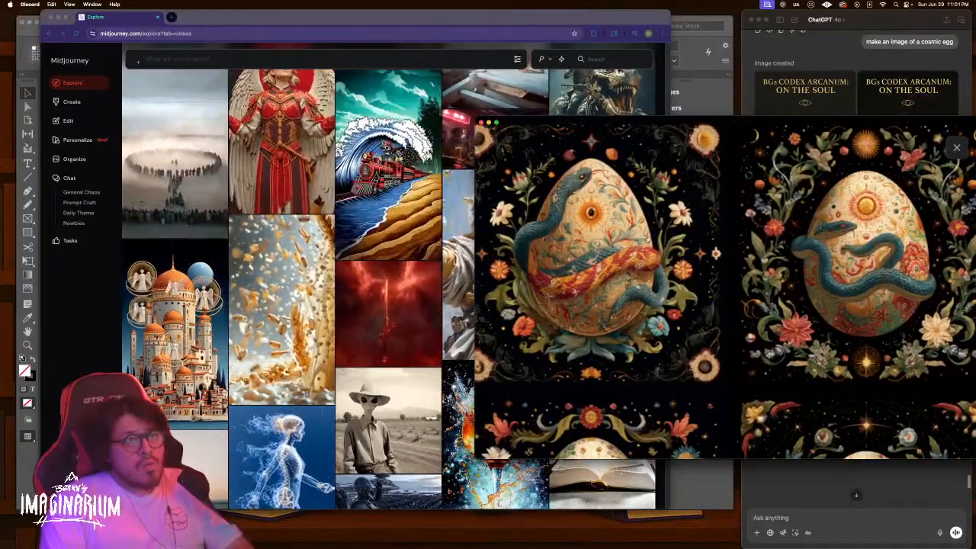
scroll(649, 259, down, 3)
scroll(651, 279, up, 3)
scroll(669, 272, left, 1)
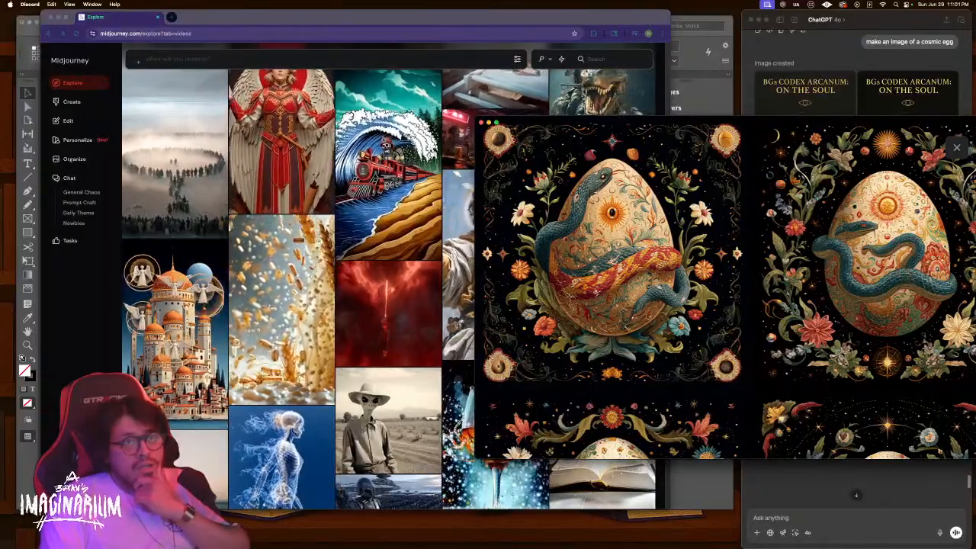
scroll(653, 244, right, 2)
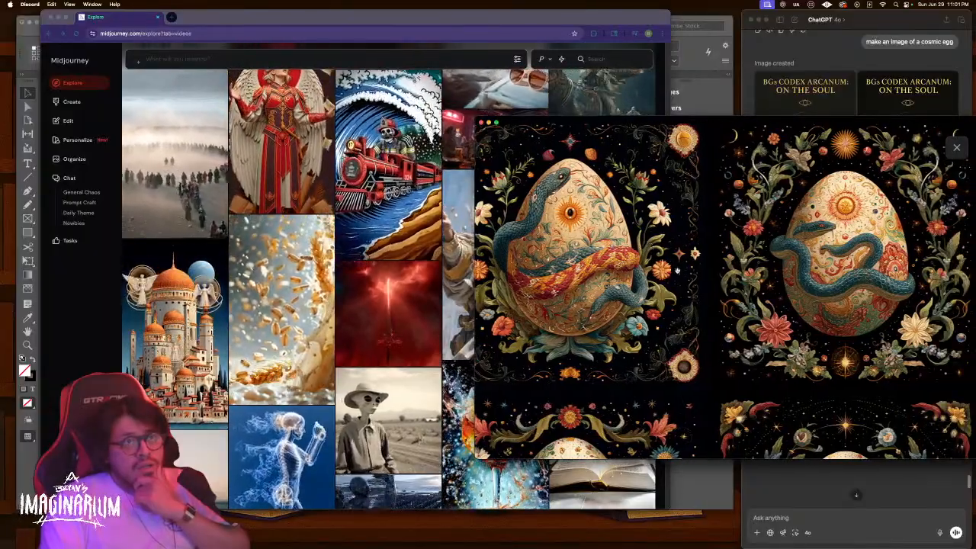
right_click(652, 214)
click(709, 245)
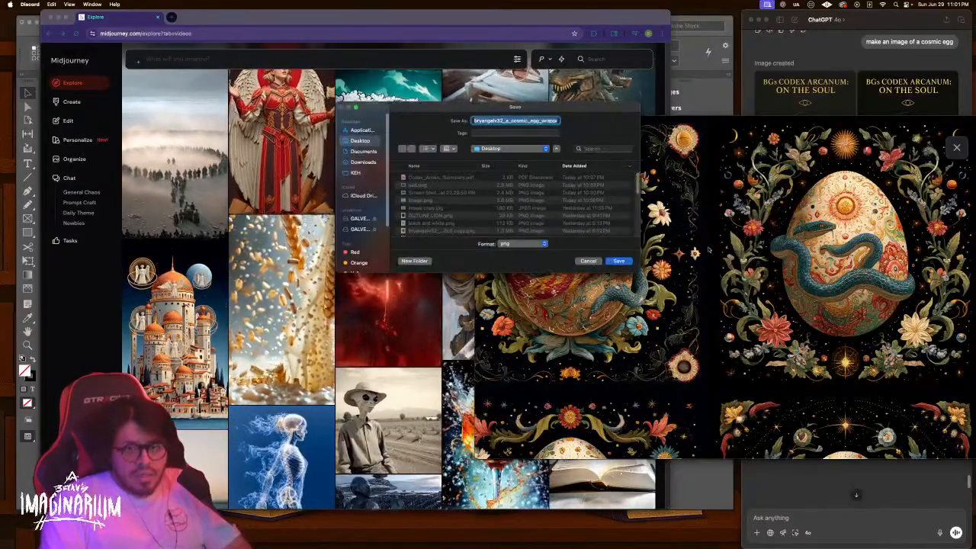
click(618, 262)
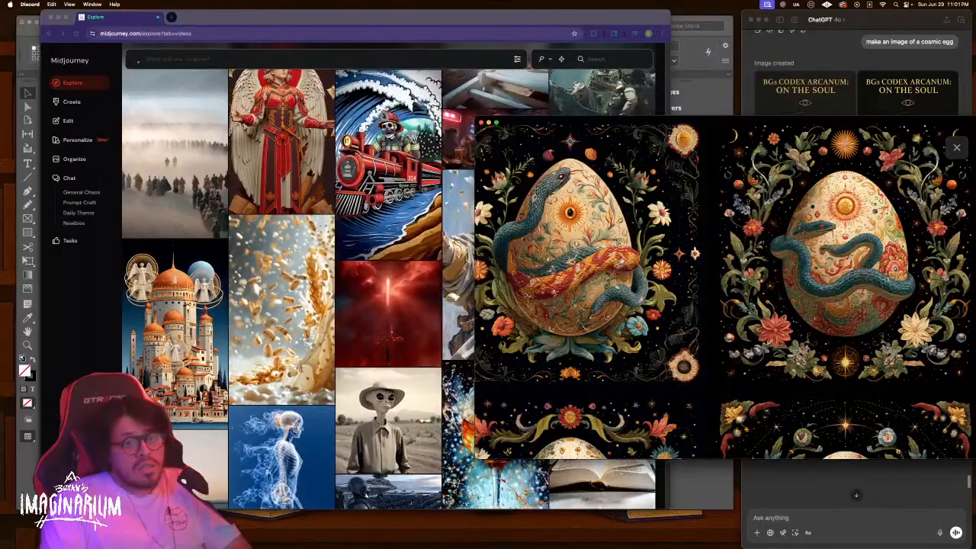
key(Escape)
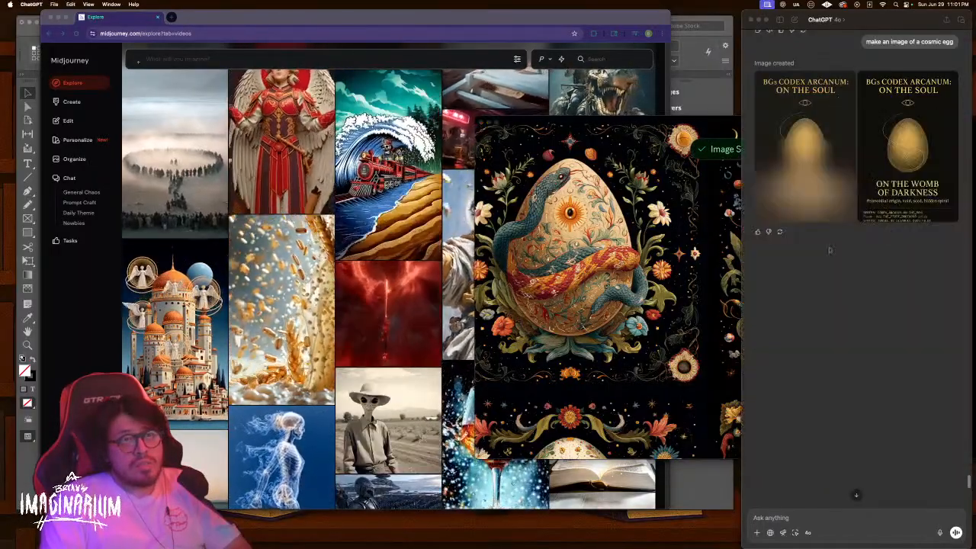
Attach the saved egg PNG and ask ChatGPT for a snake-wrapped cosmic egg in its style
click(757, 533)
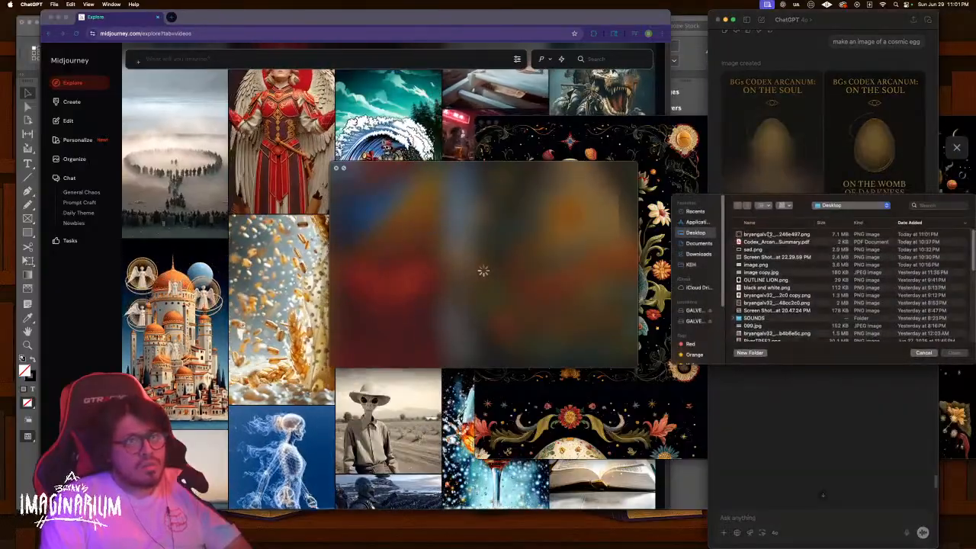
double_click(770, 234)
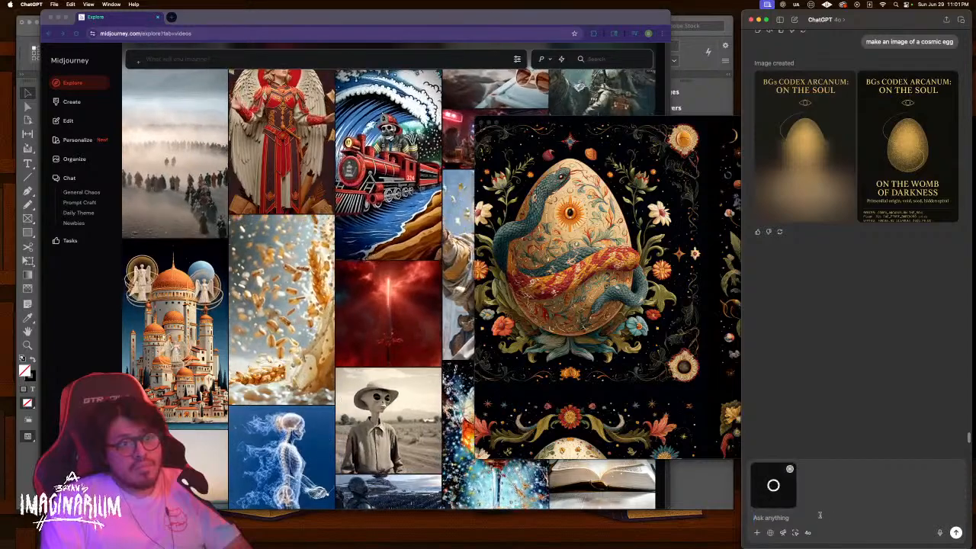
text(make an image of a cosmic egg wrapped by a snake. in the atta)
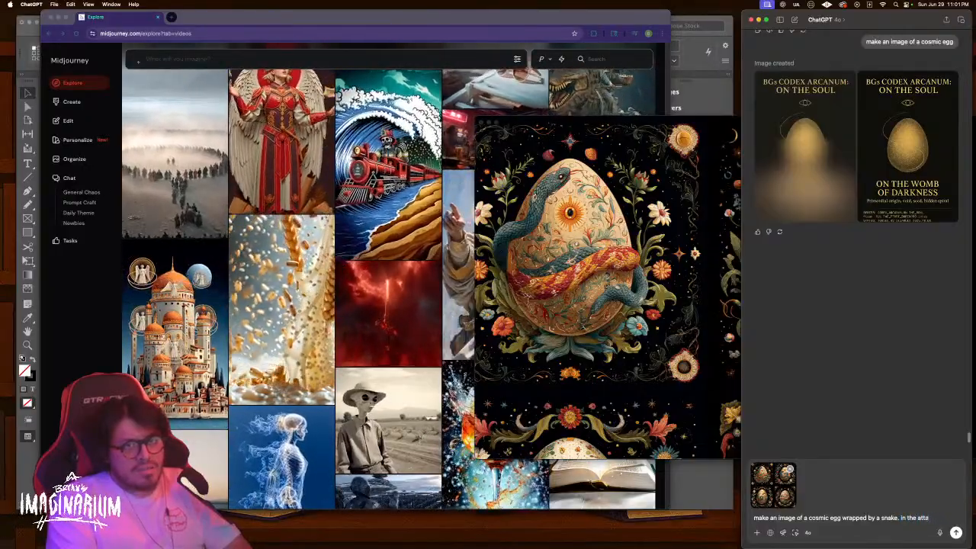
text(yle)
key(Return)
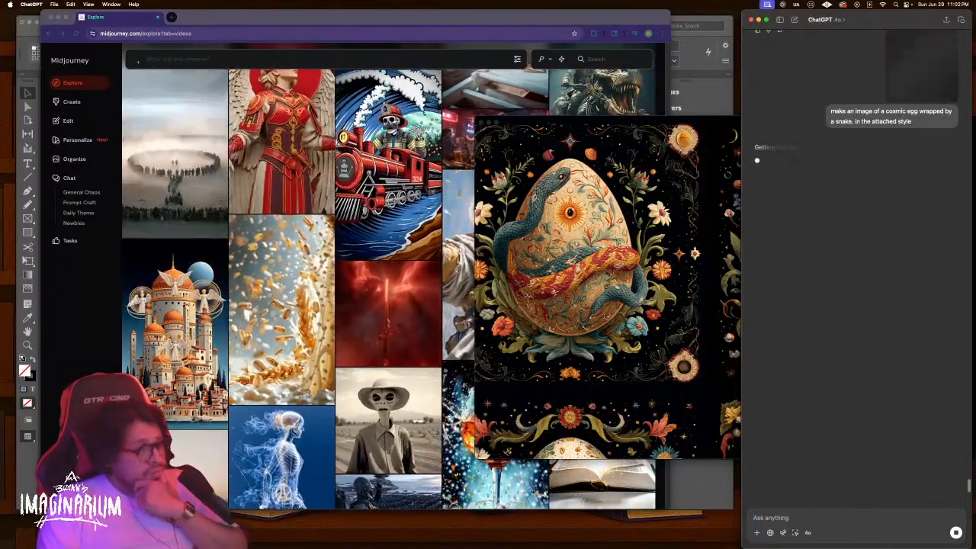
key(ctrl+Up)
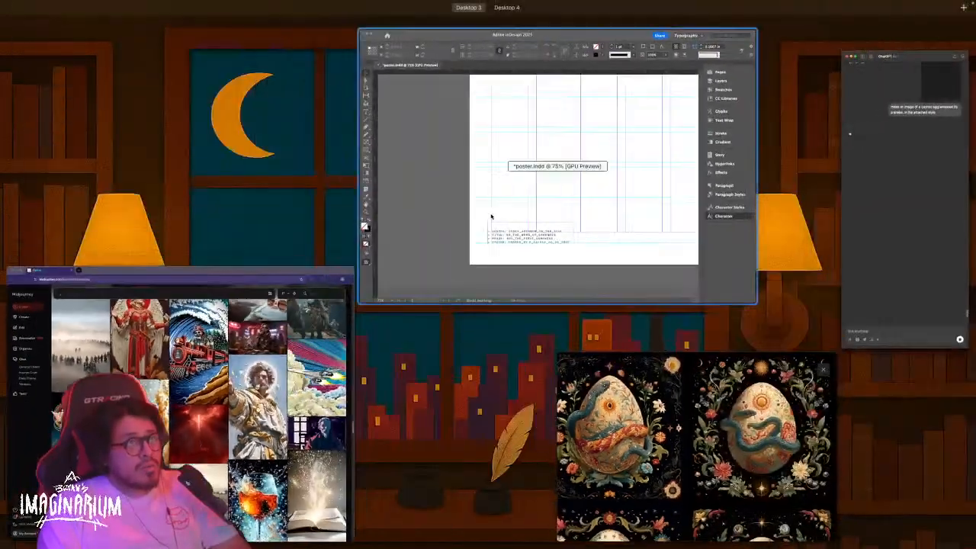
Draw a wide text frame across the top-left area of the poster page
click(492, 216)
drag(527, 172, 506, 222)
key(super+minus)
key(super+minus)
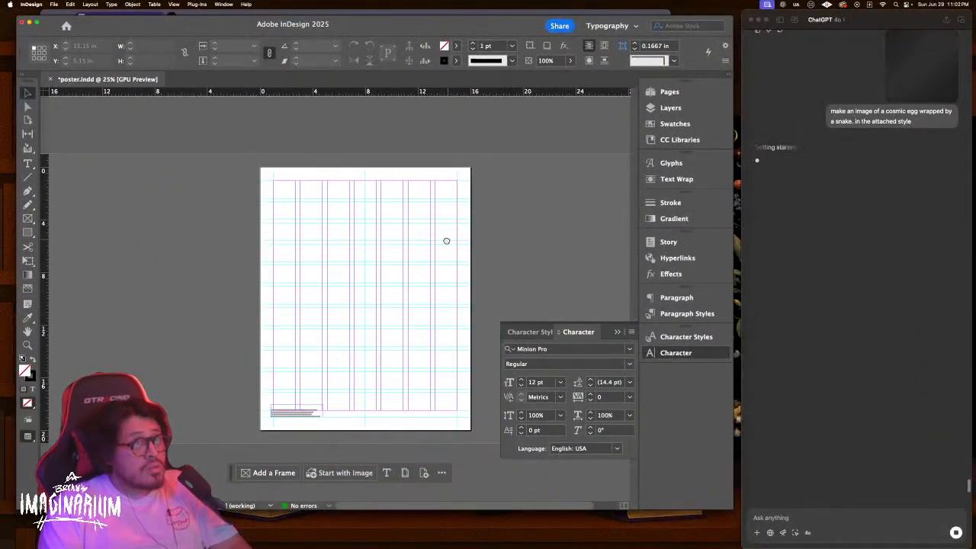
drag(447, 241, 435, 241)
click(29, 164)
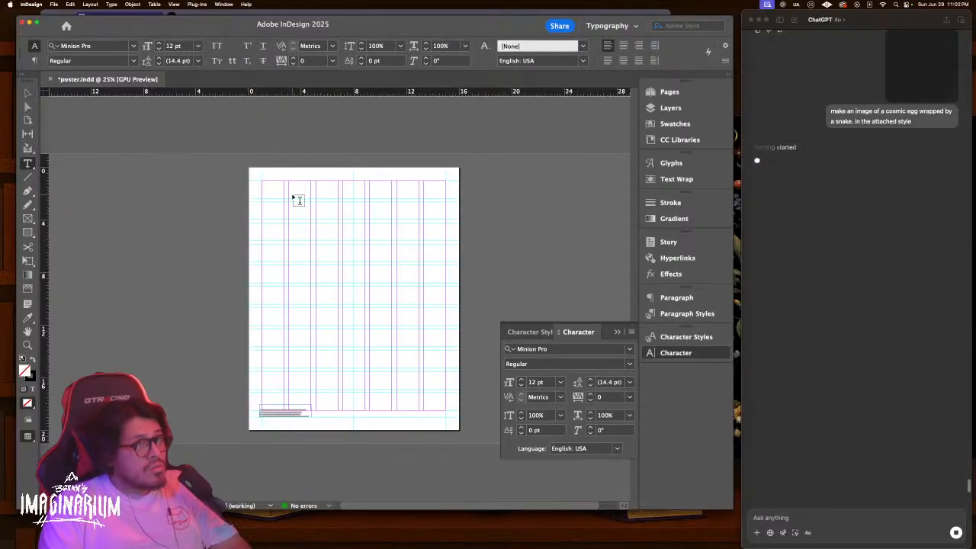
drag(294, 202, 424, 246)
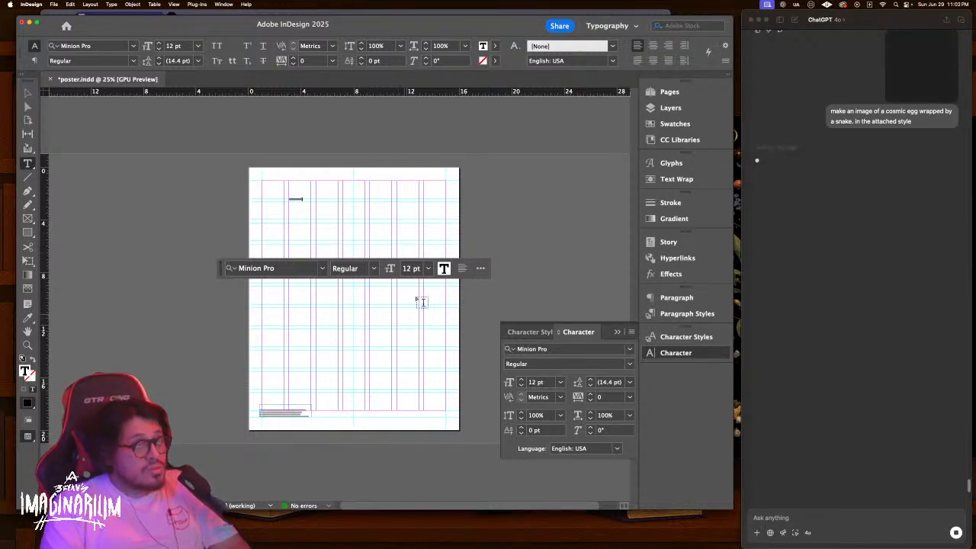
Set the frame's font size to 200 pt, after first trying 90 pt
click(408, 269)
text(90)
key(Return)
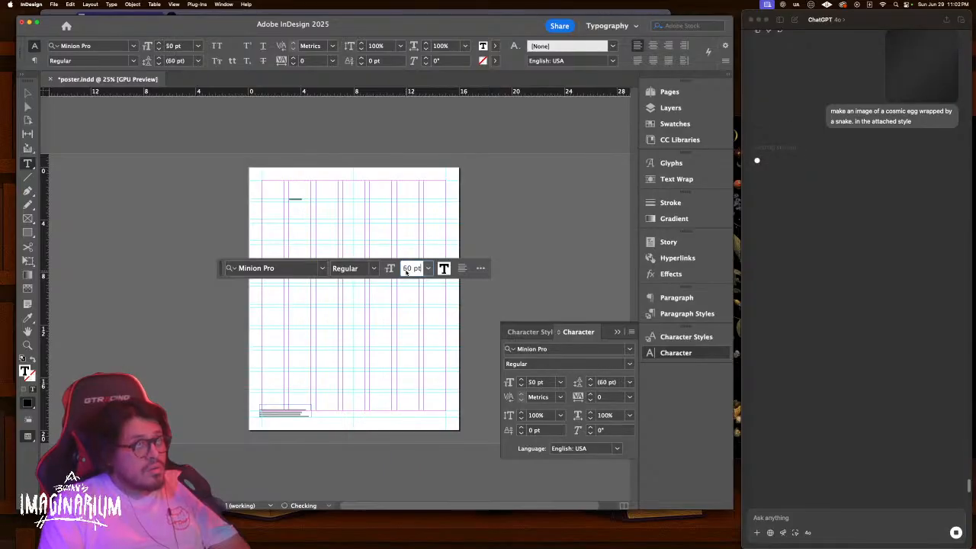
text(200)
key(Return)
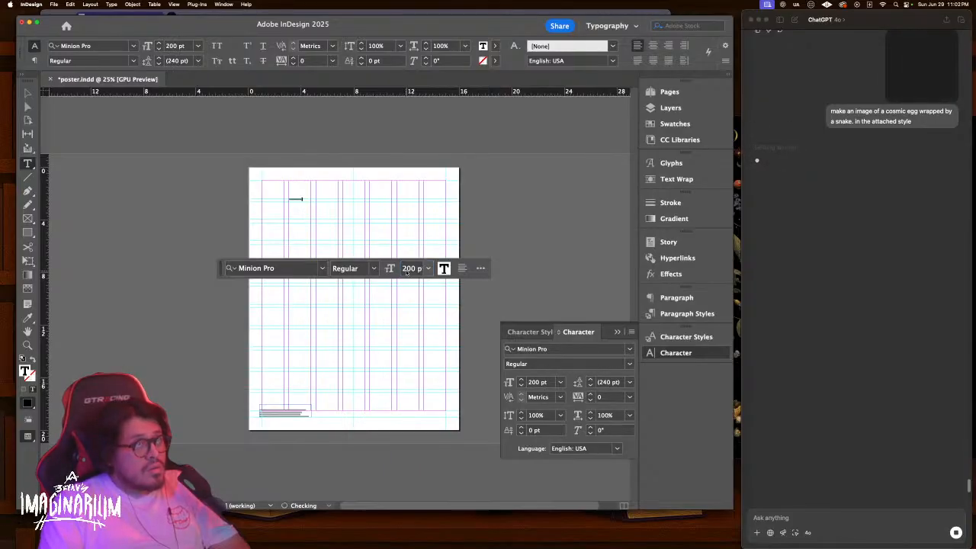
key(Escape)
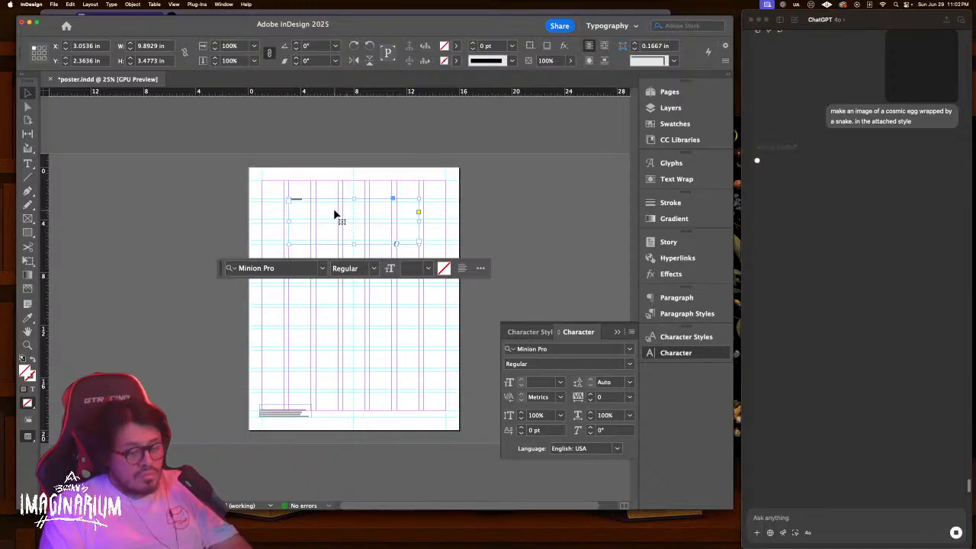
key(super+equal)
key(super+equal)
Try several sizes on the frame's COSMIC EGG text, settling on 200 pt
double_click(292, 243)
key(super+a)
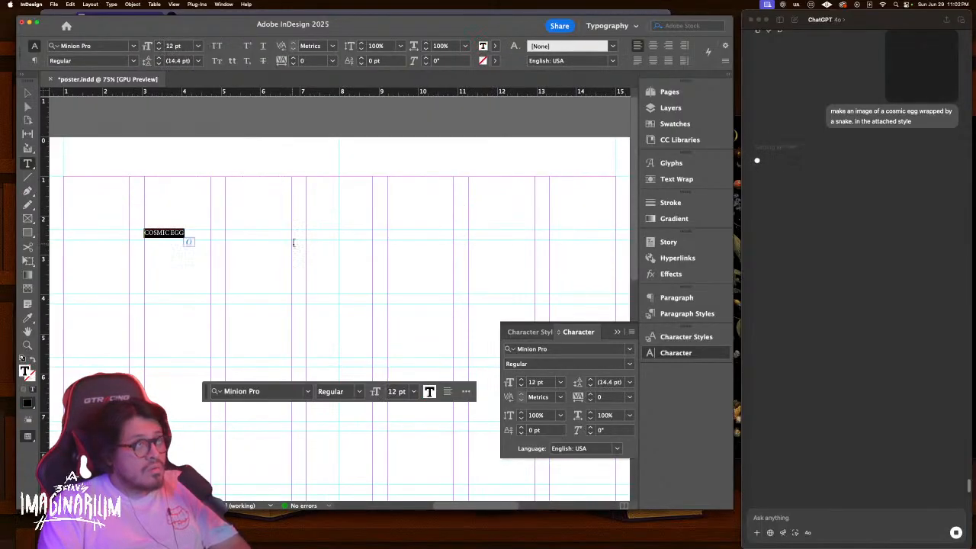
click(402, 388)
text(50)
key(Return)
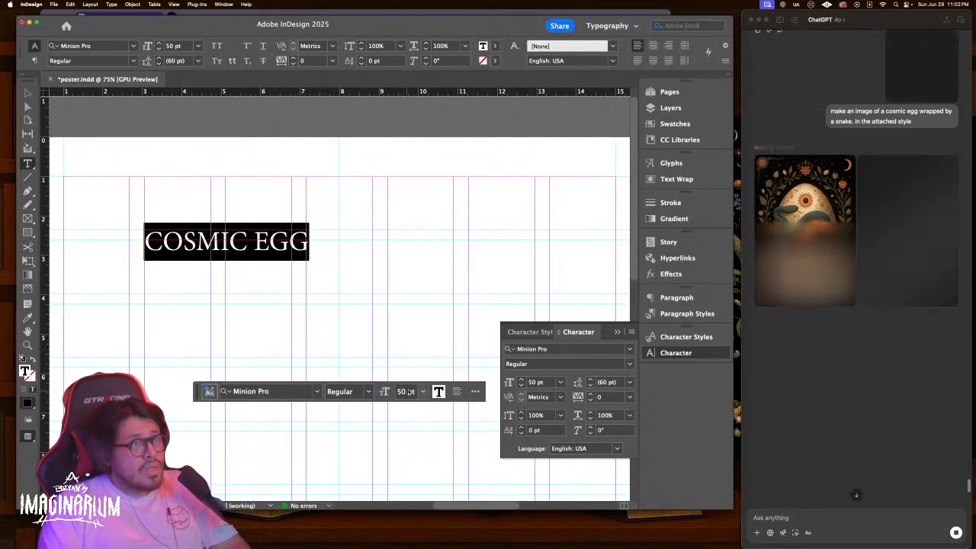
key(shift+Up)
key(shift+Up)
key(shift+Up)
key(shift+Up)
key(shift+Up)
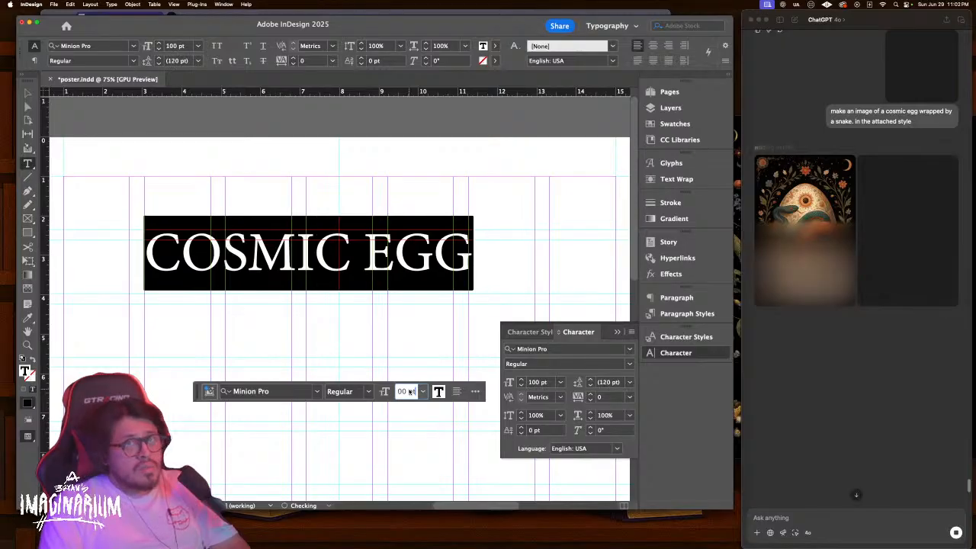
text(12)
key(Return)
key(super+z)
click(396, 392)
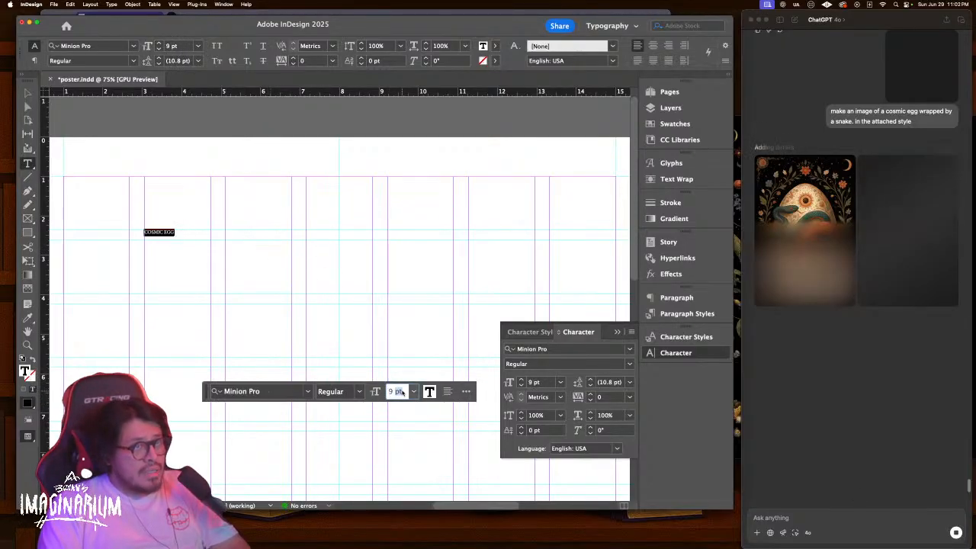
text(200)
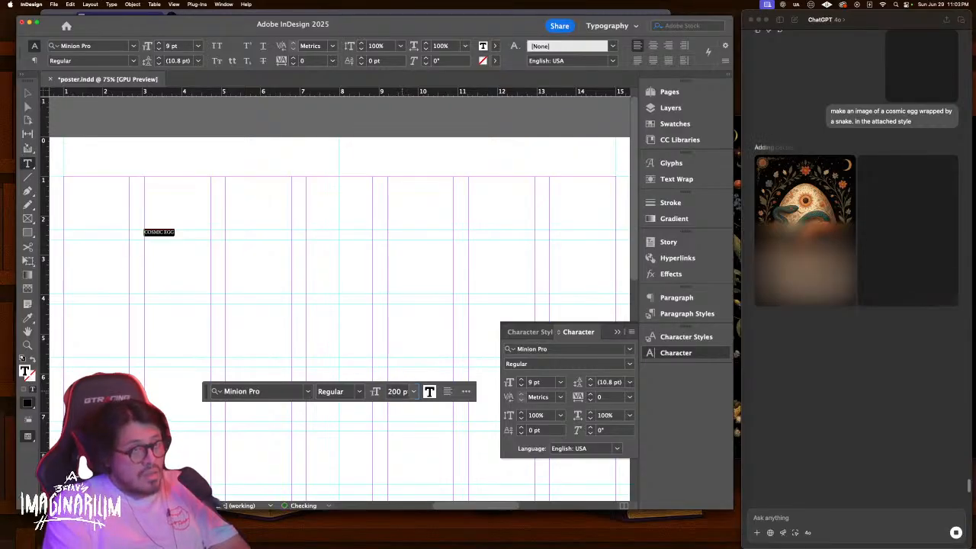
key(Return)
Paste 'Womb of Darkness' over the frame's text and remove the stray bullet
key(ctrl+Up)
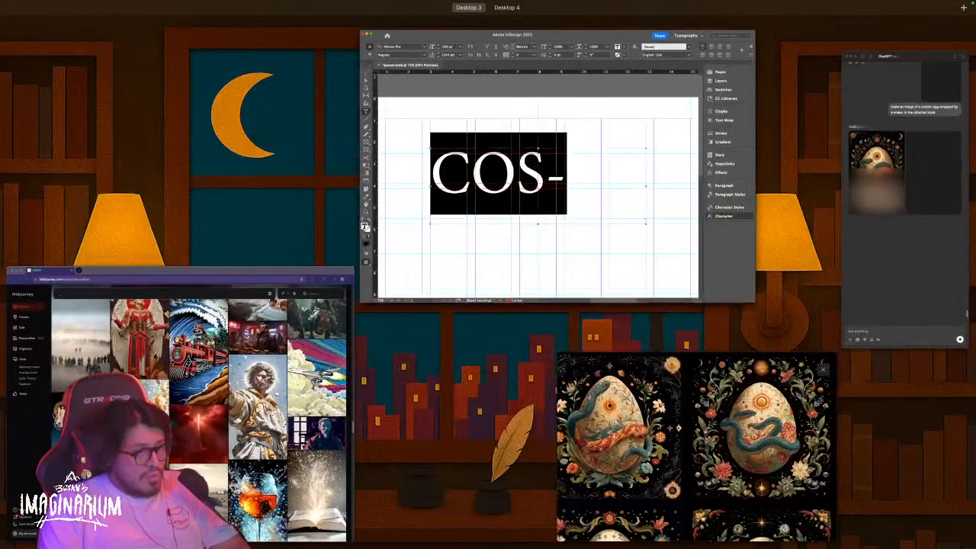
key(ctrl+Up)
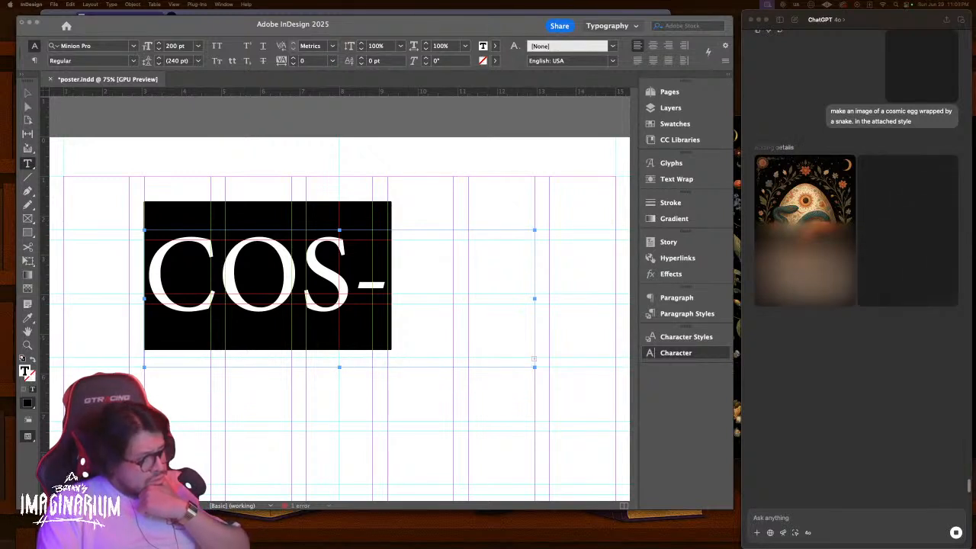
click(305, 297)
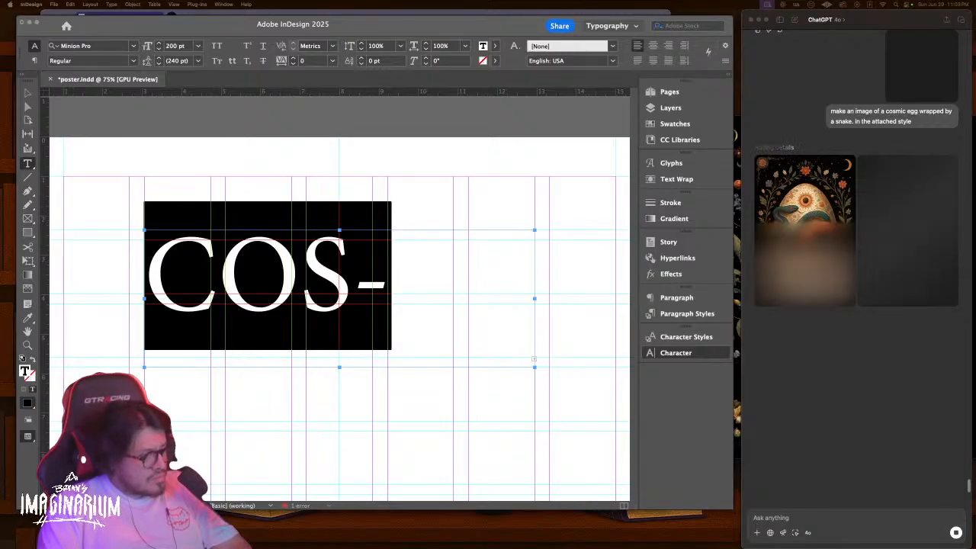
click(293, 298)
key(ctrl+a)
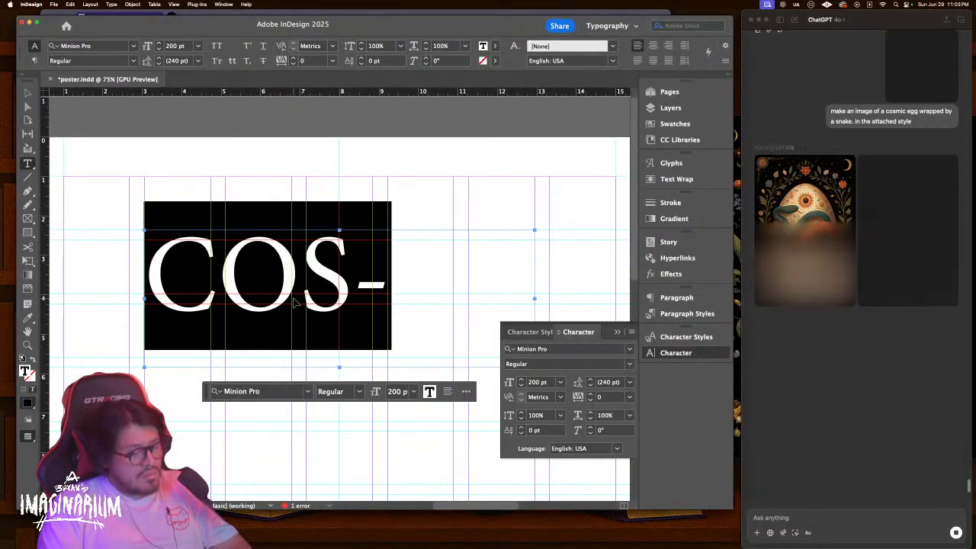
text(• Womb)
key(BackSpace)
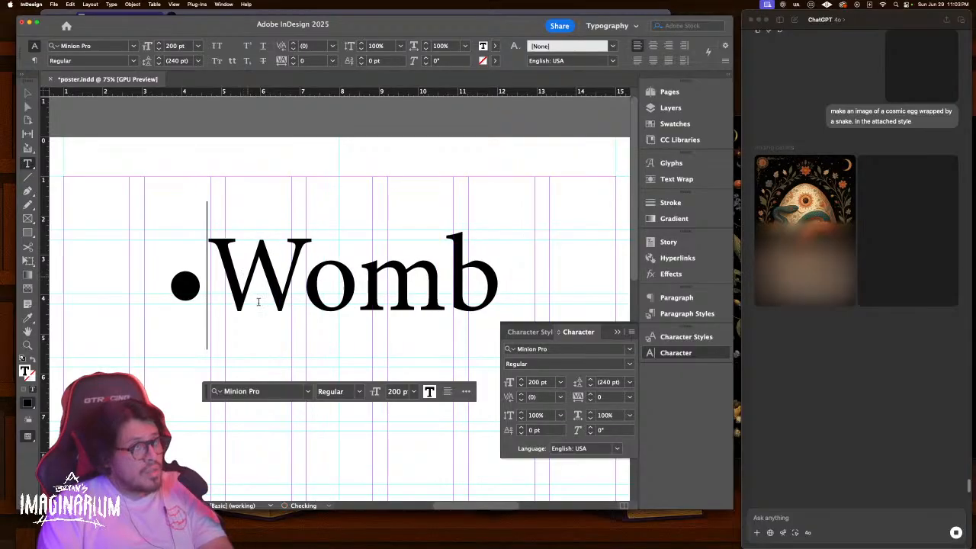
key(BackSpace)
Reduce the title to 100 pt and view the whole page
key(ctrl+a)
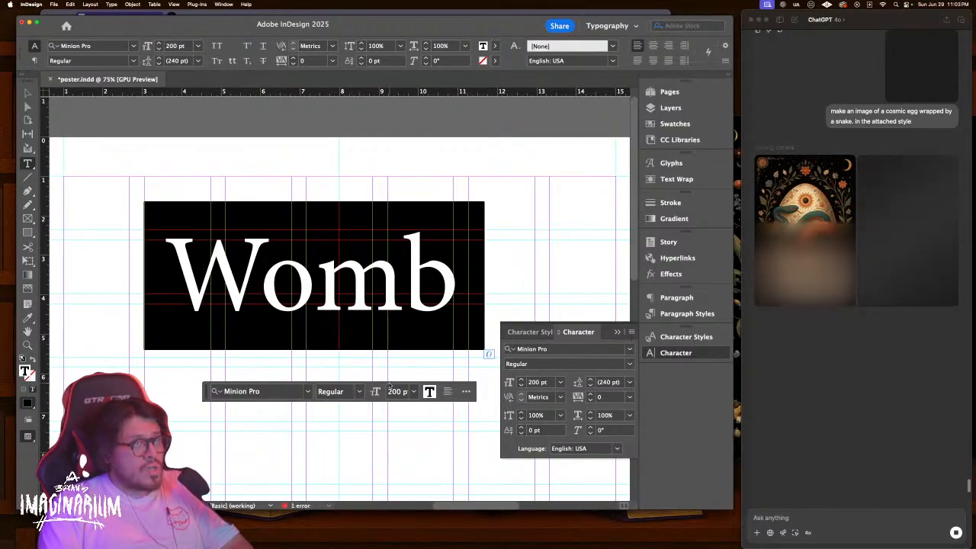
click(397, 391)
key(shift+Down)
key(shift+Down)
key(shift+Down)
key(shift+Down)
key(shift+Down)
key(shift+Down)
key(shift+Down)
key(shift+Down)
key(shift+Down)
key(shift+Down)
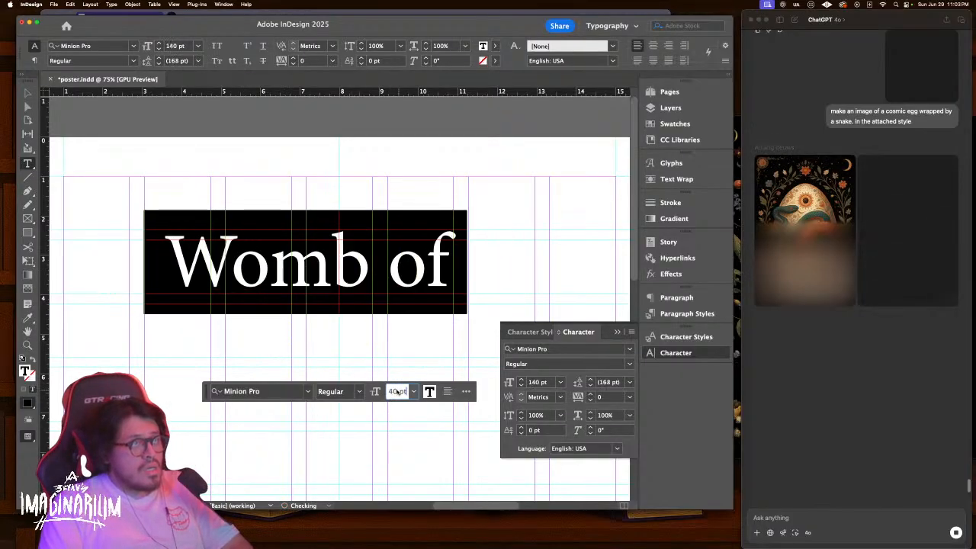
key(Escape)
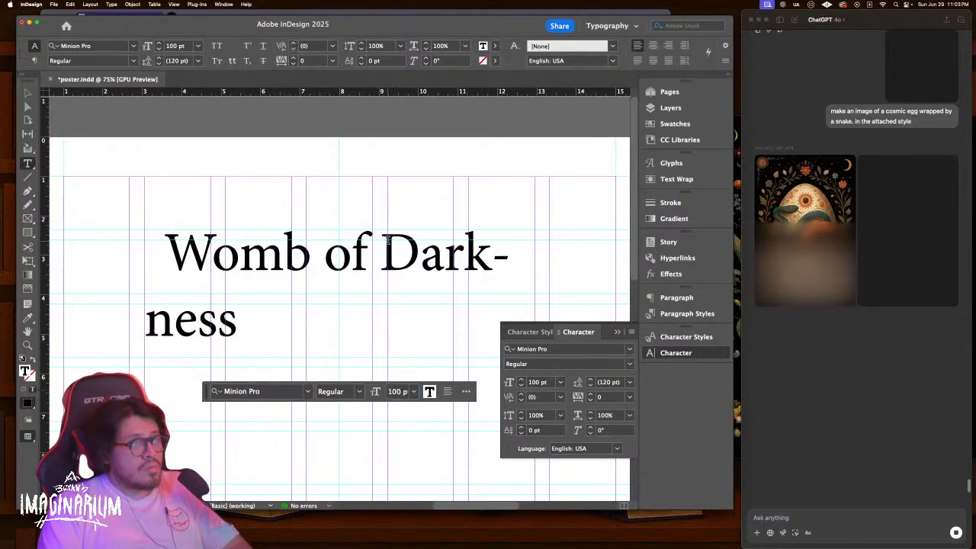
key(super+minus)
key(super+minus)
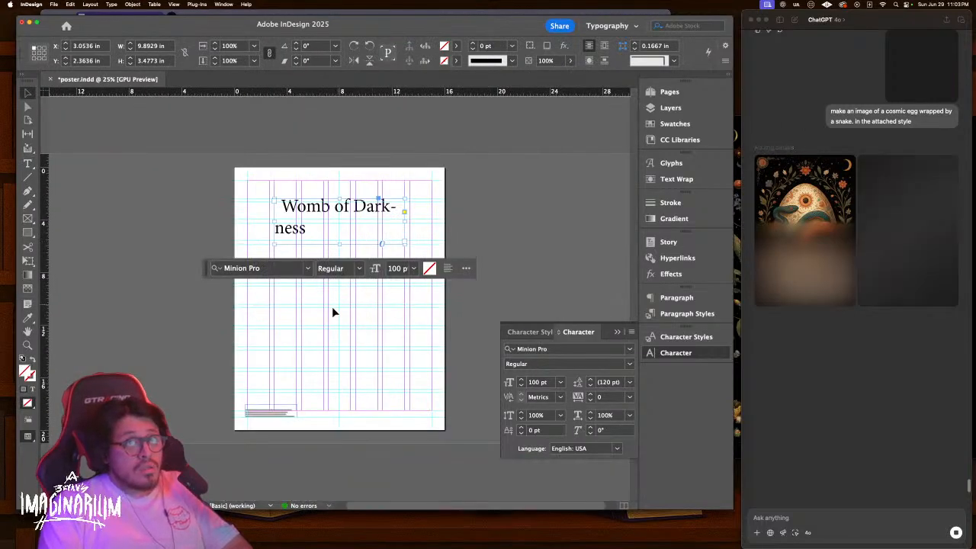
Extend the title frame downward and move it lower on the page
click(521, 217)
click(363, 214)
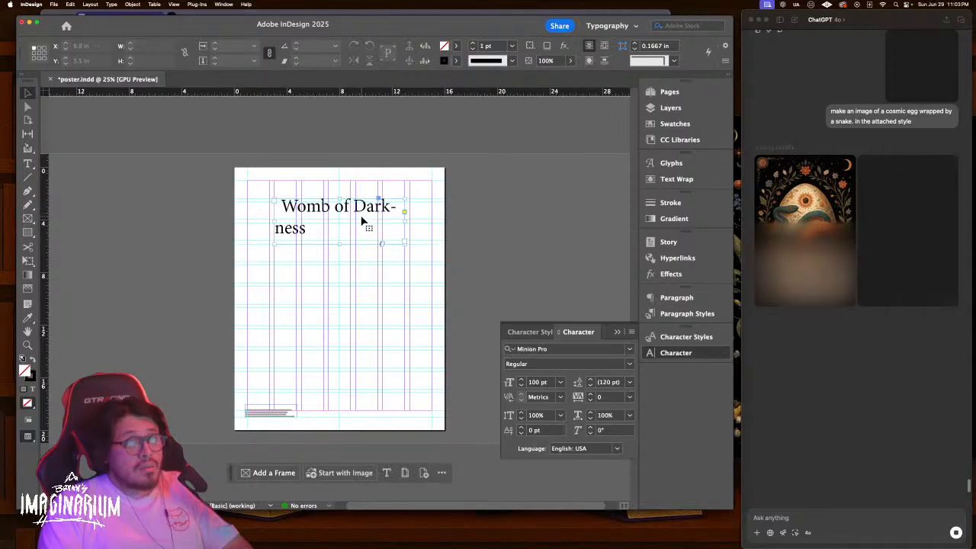
drag(339, 244, 341, 298)
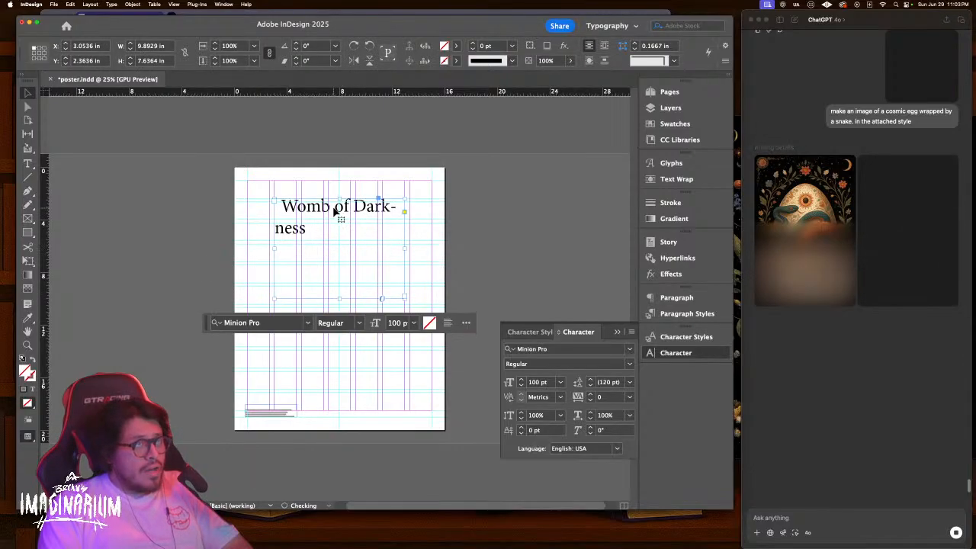
drag(333, 212, 333, 303)
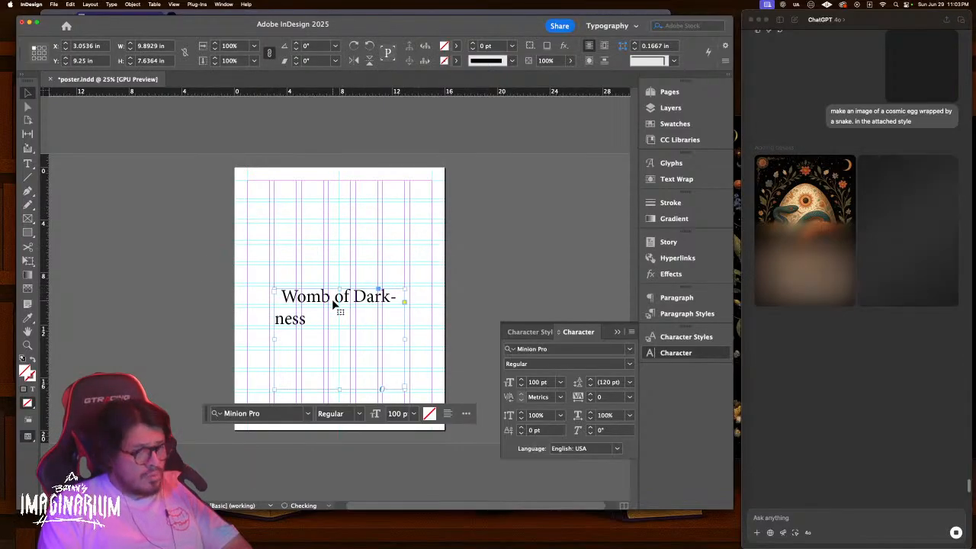
key(super+=)
key(super+=)
key(super+=)
key(super+=)
key(super+-)
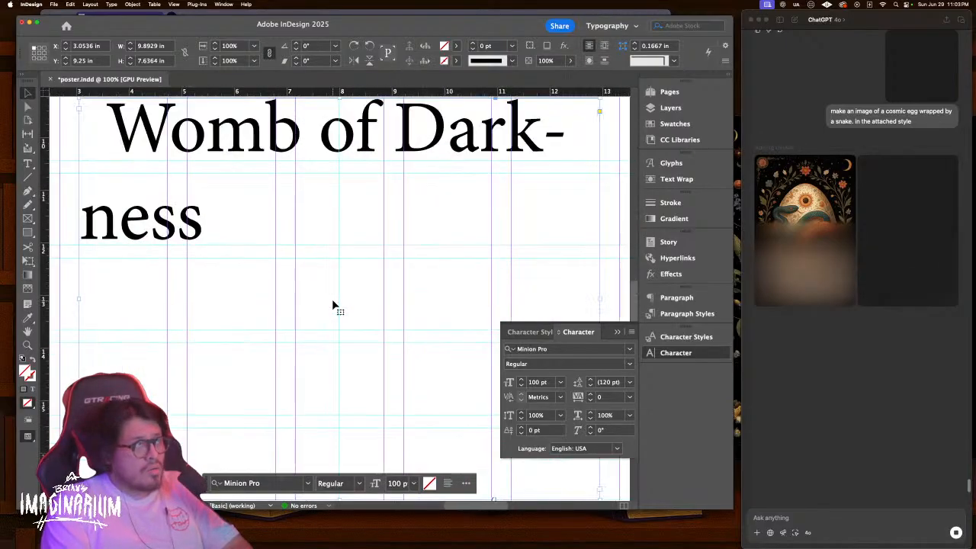
key(super+minus)
Filter the font list for the selected title to active sans-serif Adobe Fonts
double_click(351, 212)
key(super+a)
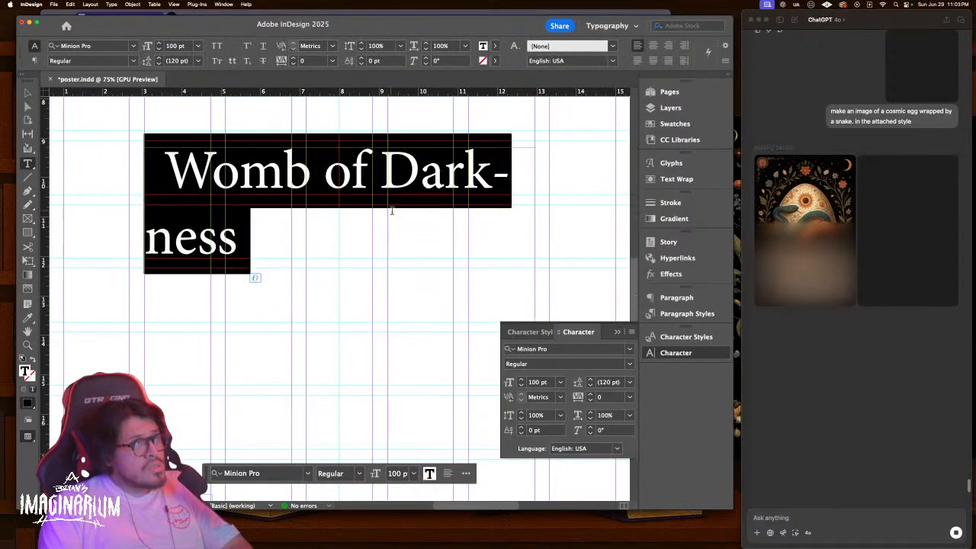
click(629, 350)
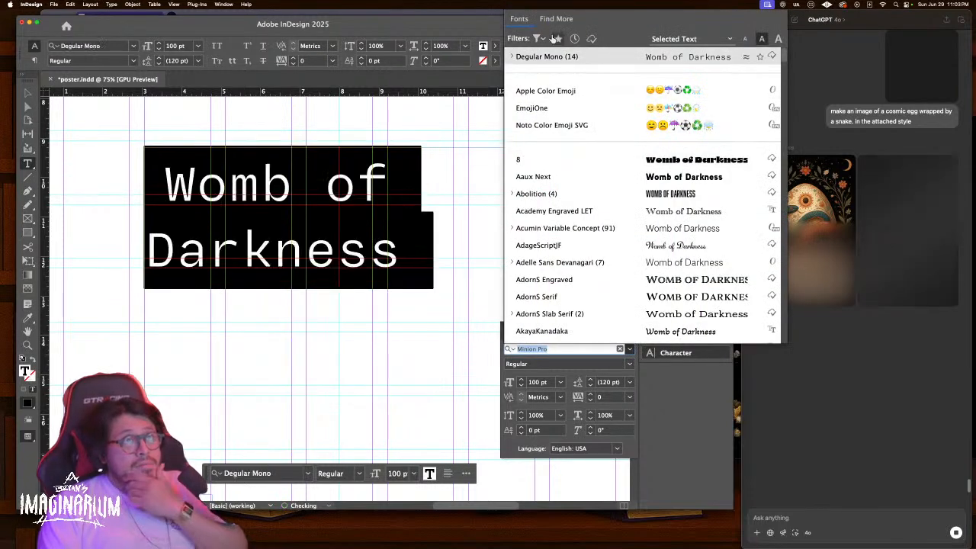
click(591, 39)
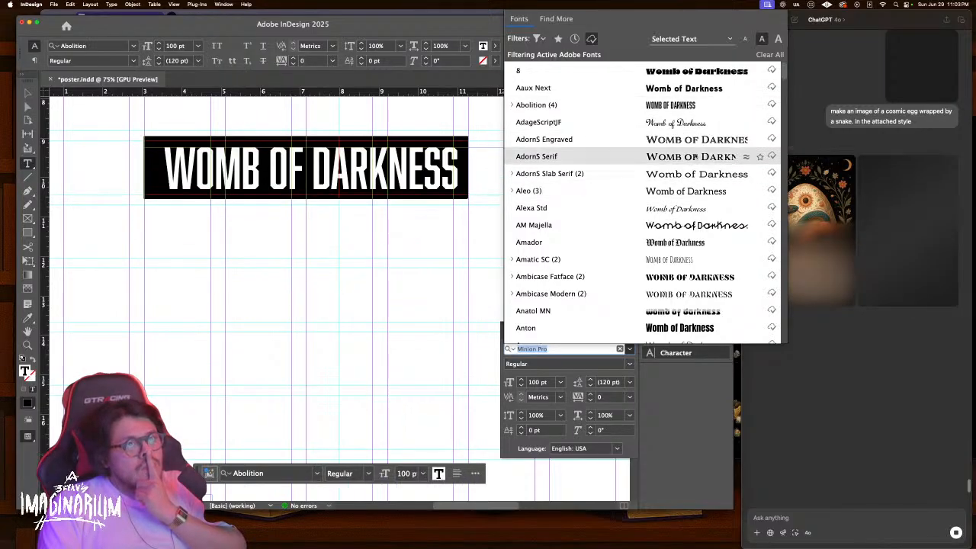
click(538, 38)
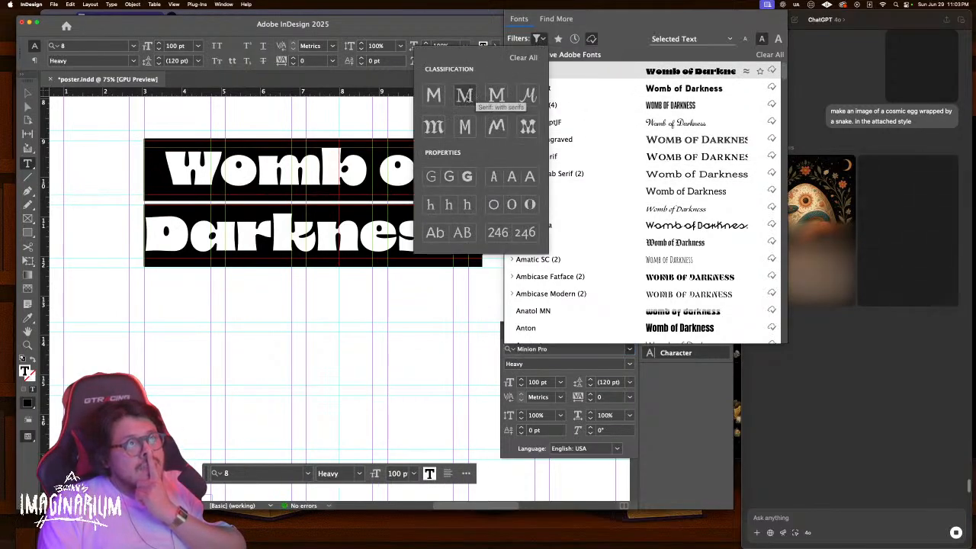
click(434, 95)
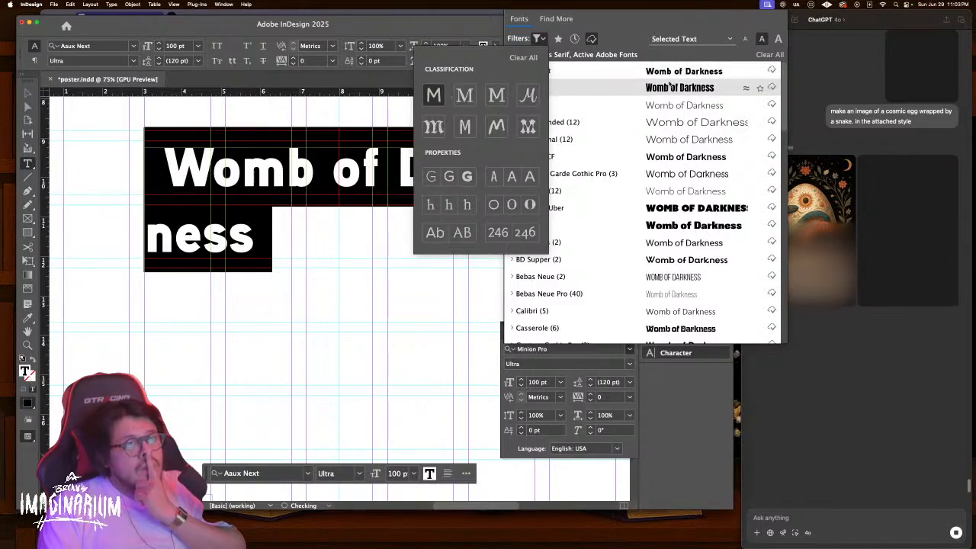
click(703, 88)
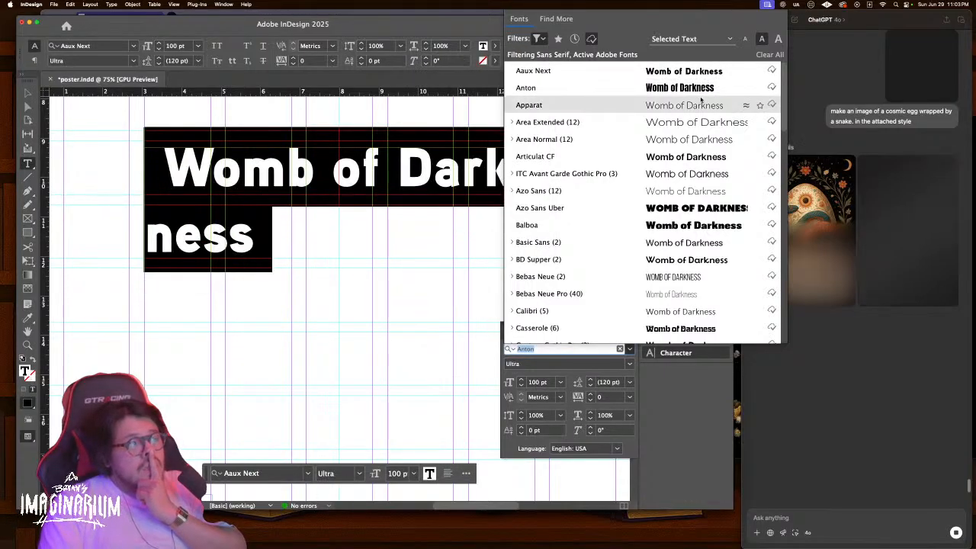
Preview the headline in successive sans-serif fonts and star Forma DJR Display as a favourite
key(Down)
key(Down)
key(Down)
key(Down)
key(Down)
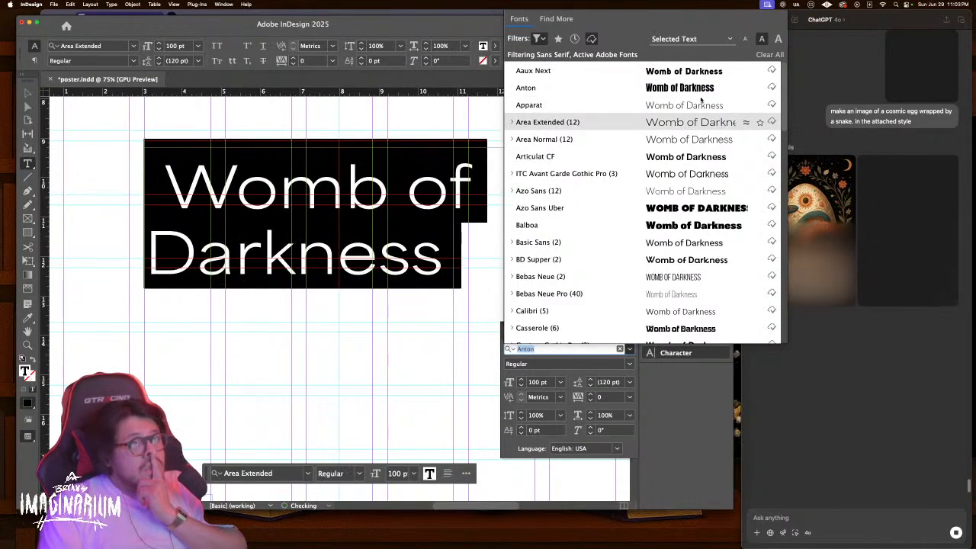
key(Down)
key(Down)
key(Down)
key(Down)
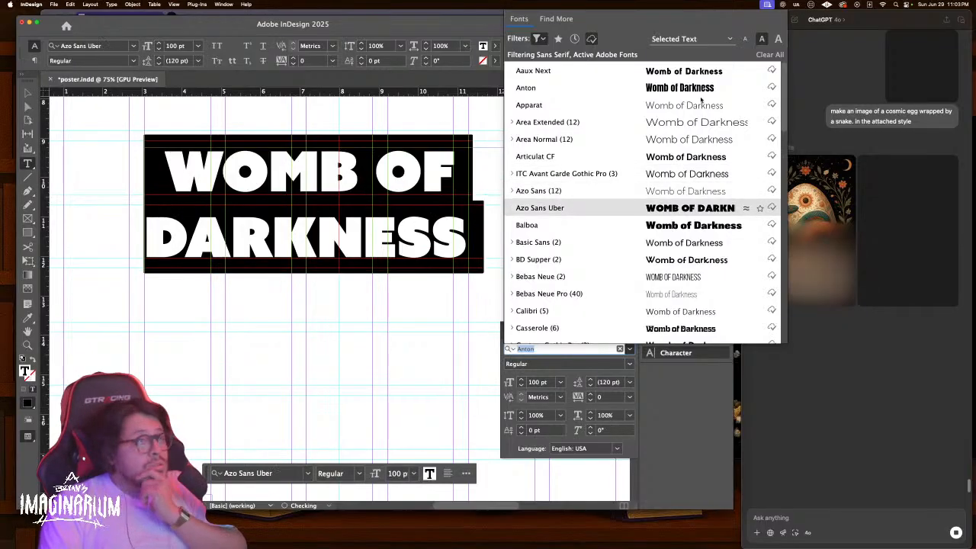
key(Down)
key(Down)
key(Down)
key(Down)
key(Down)
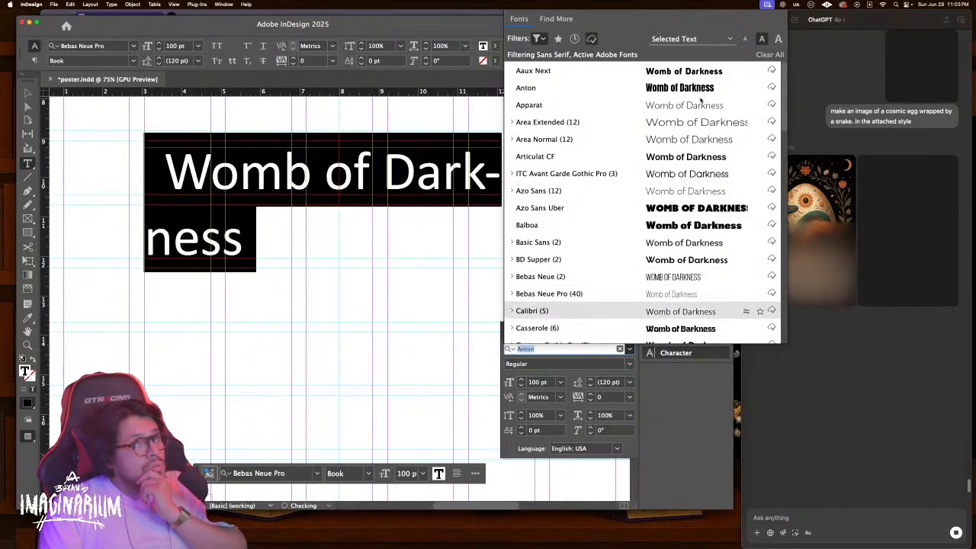
key(Down)
key(Down)
key(Down)
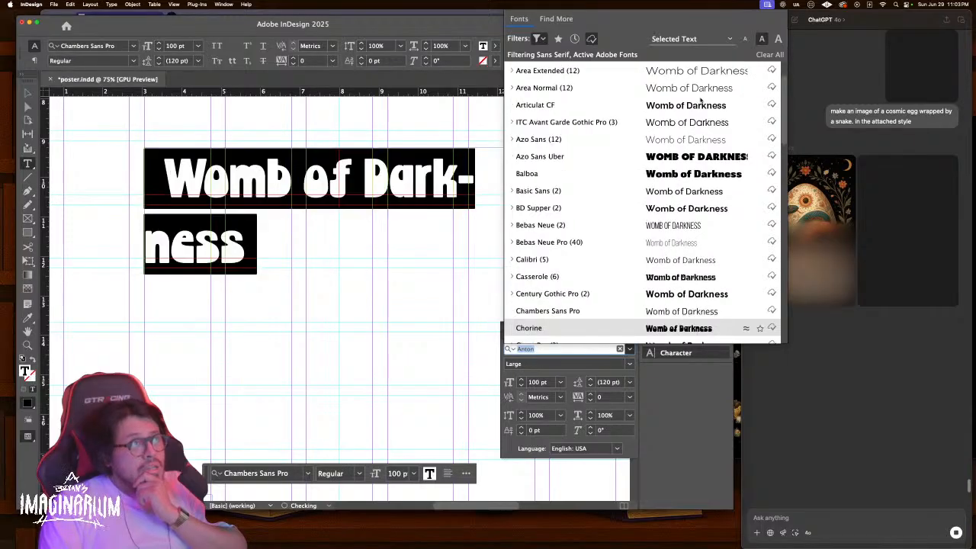
key(Down)
key(Down)
key(Down)
key(Down)
key(Down)
key(Down)
key(Down)
key(Down)
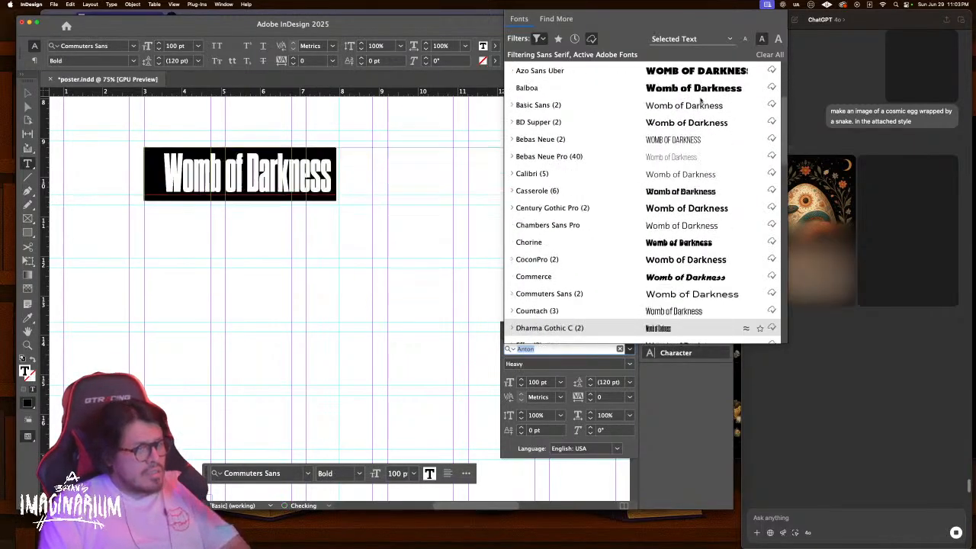
key(Up)
key(Up)
key(Down)
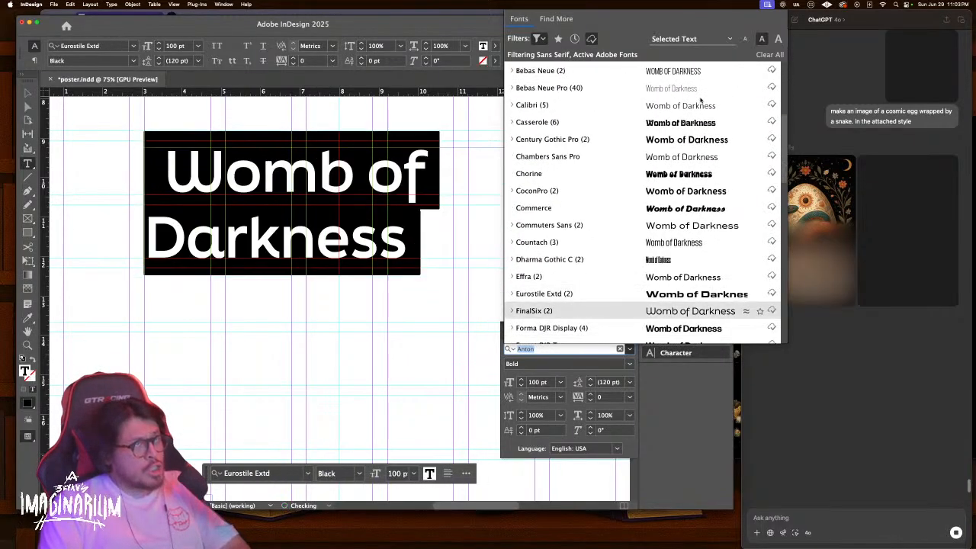
key(Down)
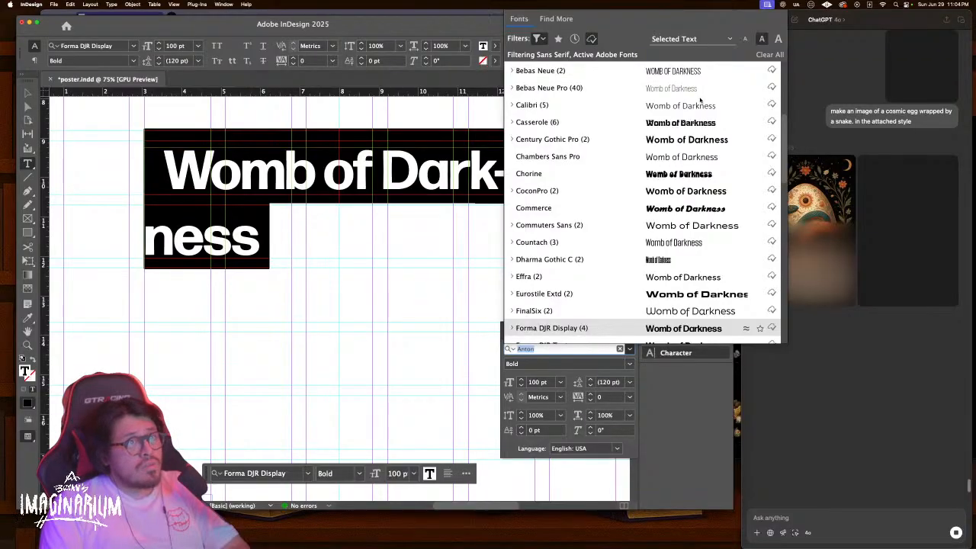
key(Down)
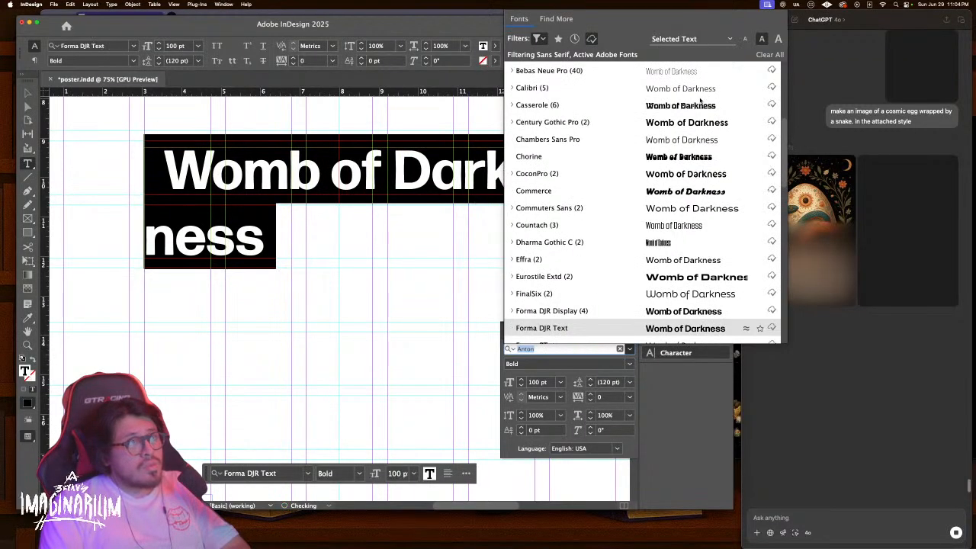
key(Down)
key(Down)
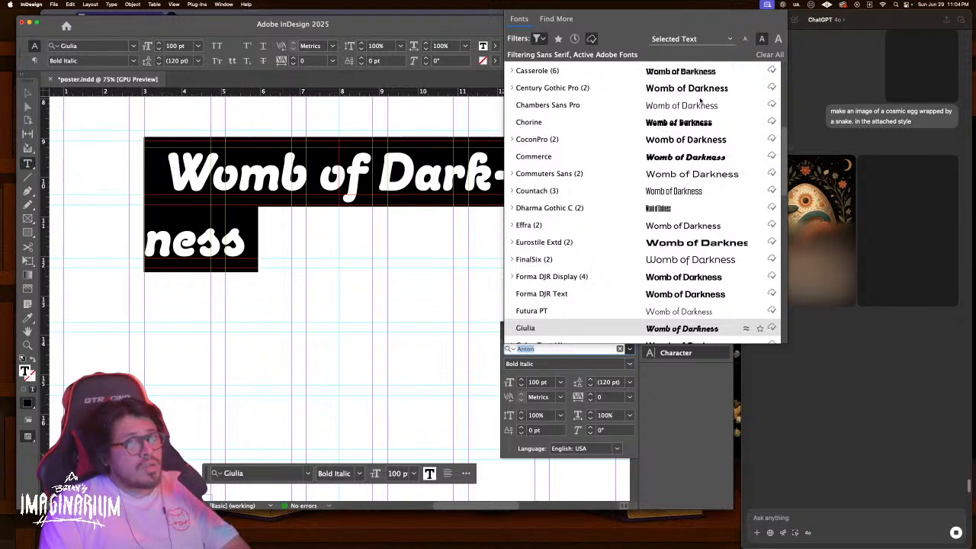
key(Up)
key(Up)
key(Up)
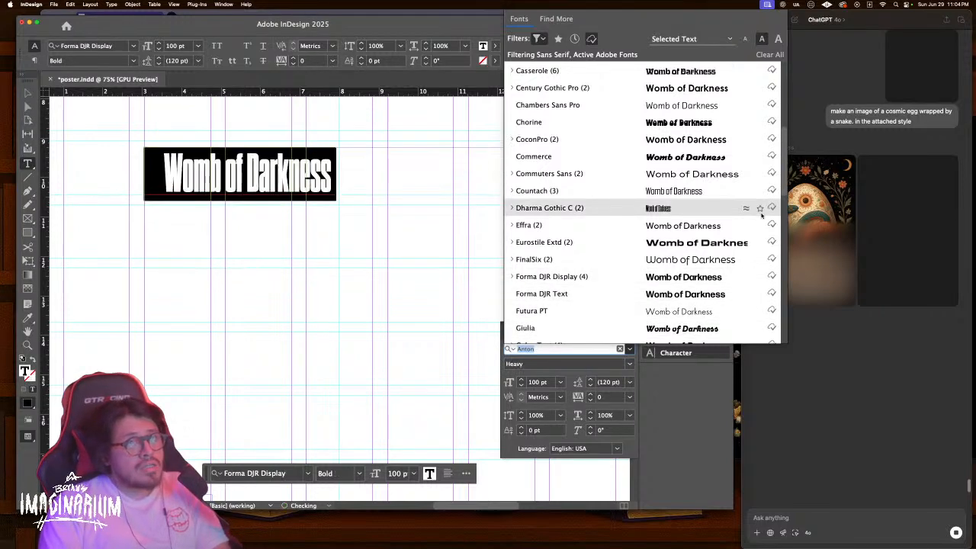
key(Down)
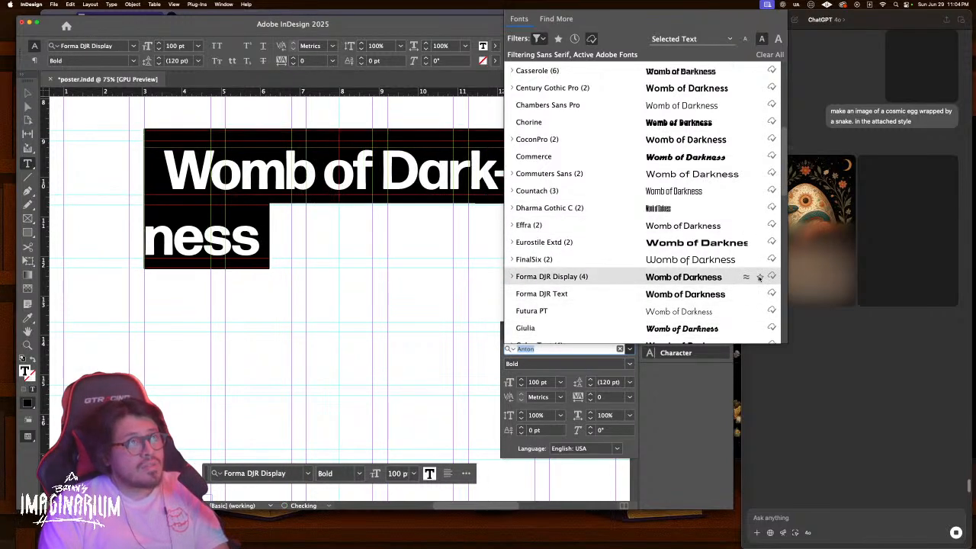
click(759, 277)
Preview further fonts through Unbounded, then set the headline in Gotham Bold
key(Down)
key(Down)
key(Down)
key(Down)
key(Down)
key(Down)
key(Down)
key(Down)
key(Down)
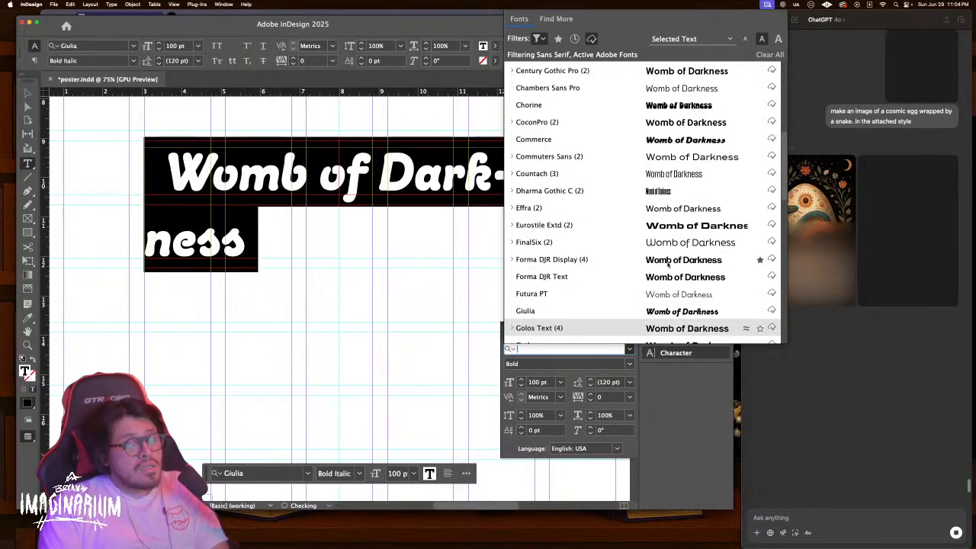
key(Down)
key(Down)
key(Down)
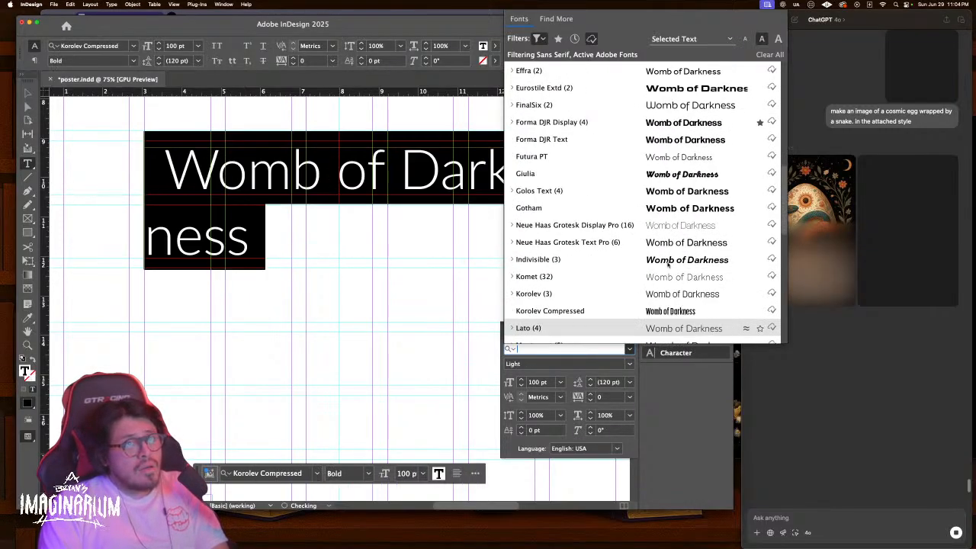
key(Down)
key(Down)
key(Down)
key(Down)
key(Down)
key(Down)
key(Down)
key(Down)
key(Down)
key(Down)
key(Down)
key(Down)
key(Down)
key(Down)
key(Down)
key(Down)
key(Down)
key(Down)
key(Down)
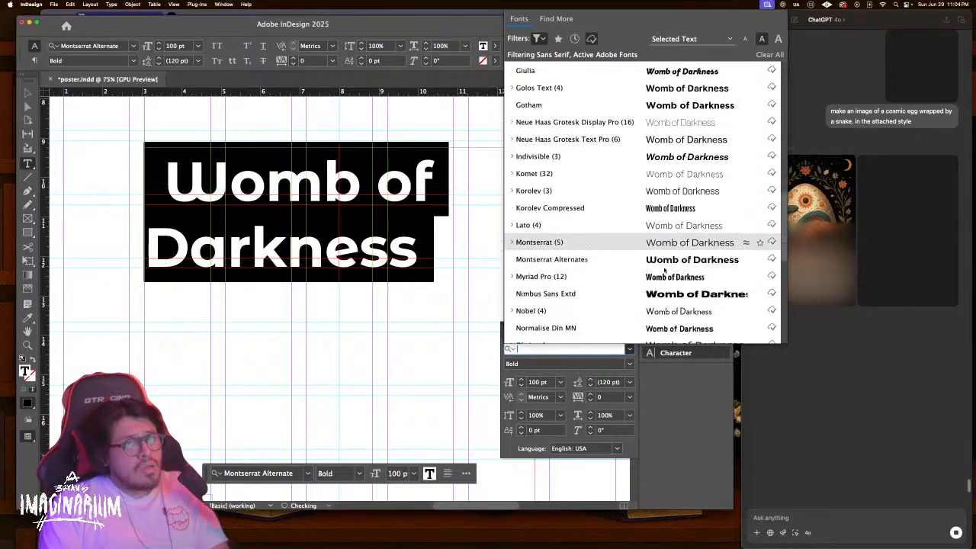
scroll(662, 299, up, 1)
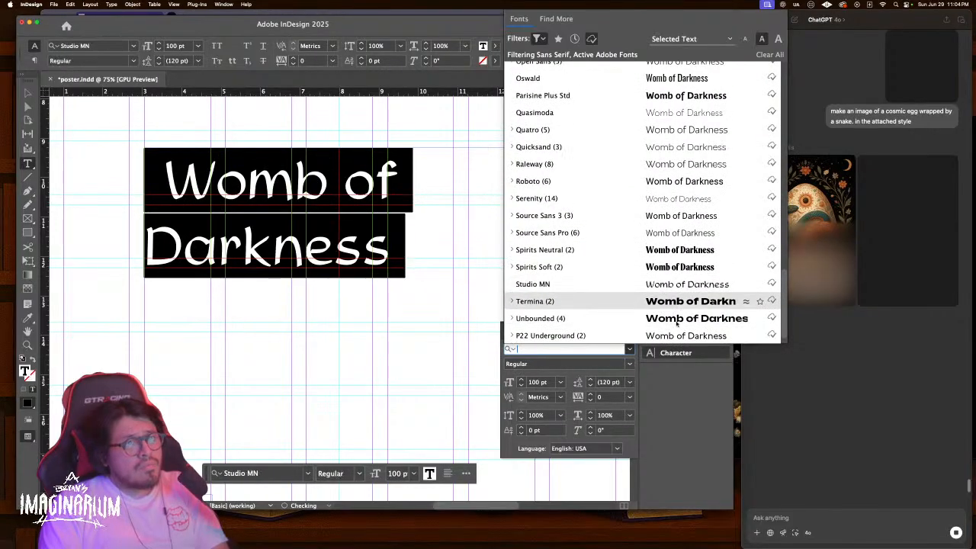
scroll(674, 321, down, 1)
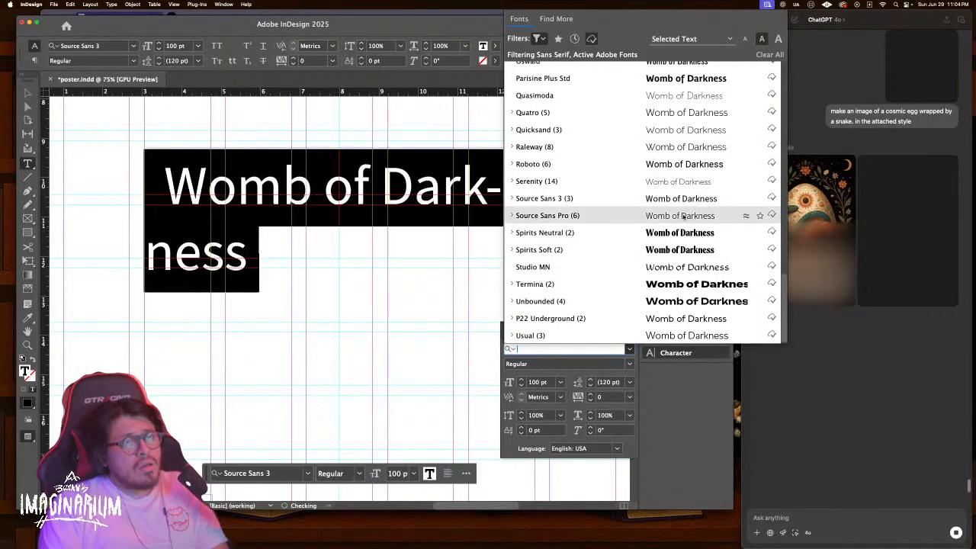
scroll(683, 216, up, 3)
scroll(685, 158, up, 7)
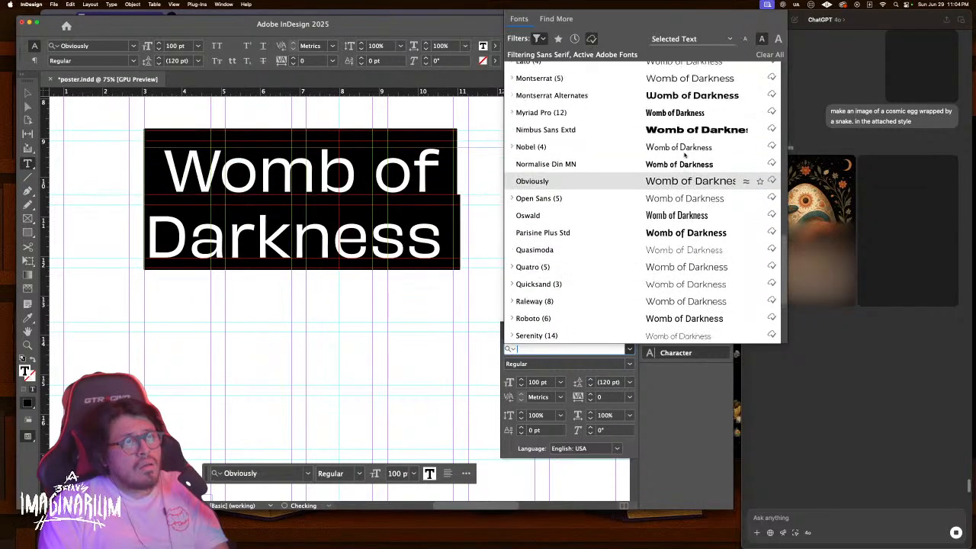
scroll(679, 147, up, 8)
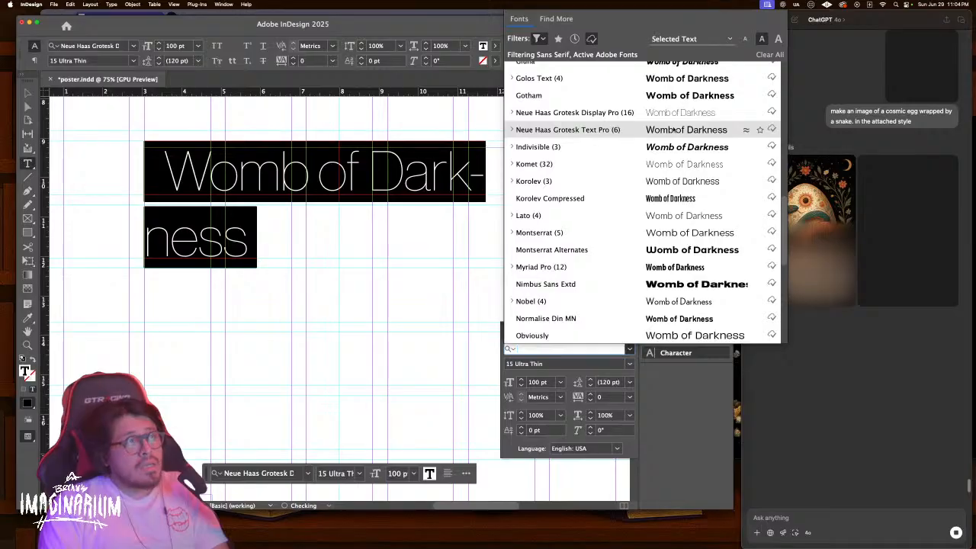
click(671, 96)
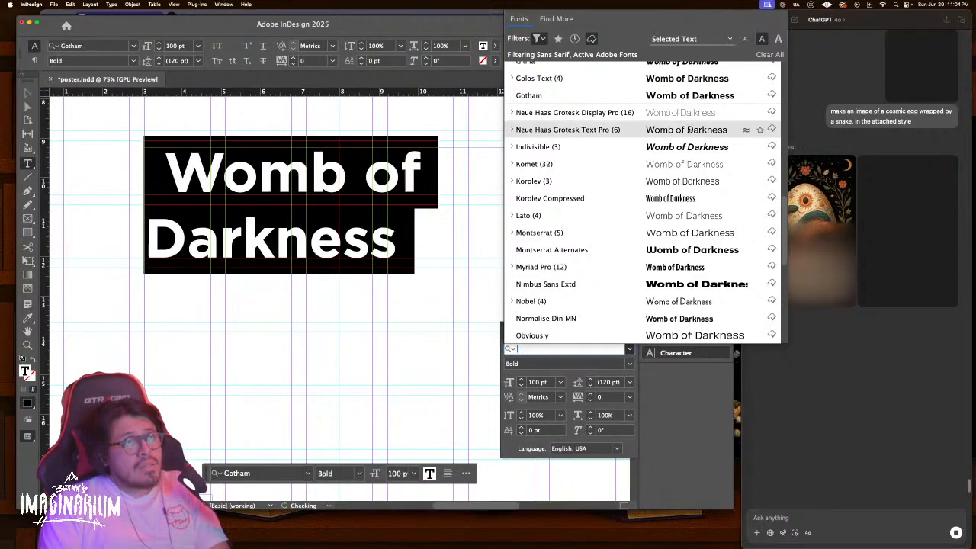
Apply Neue Haas Grotesk Text Pro 75 Bold to the headline and view the full page
click(686, 129)
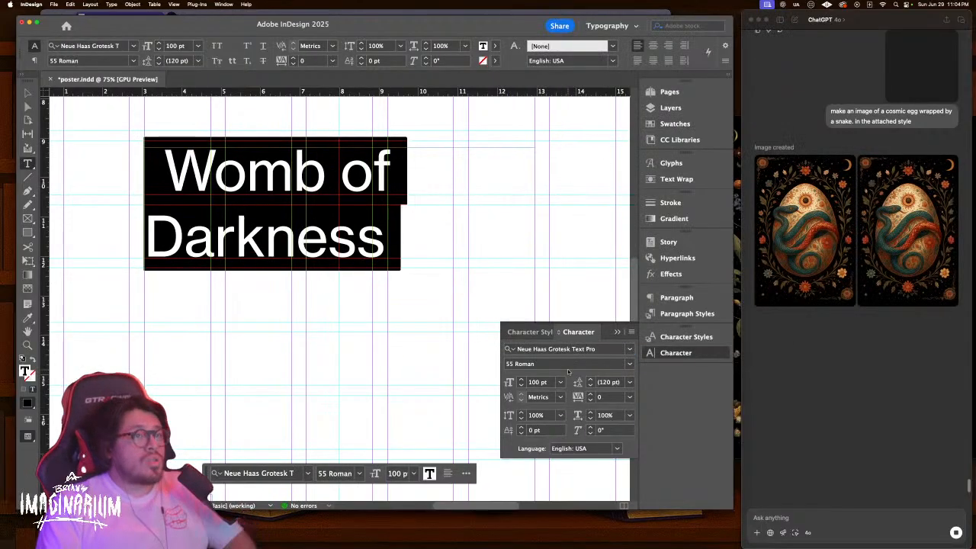
click(630, 364)
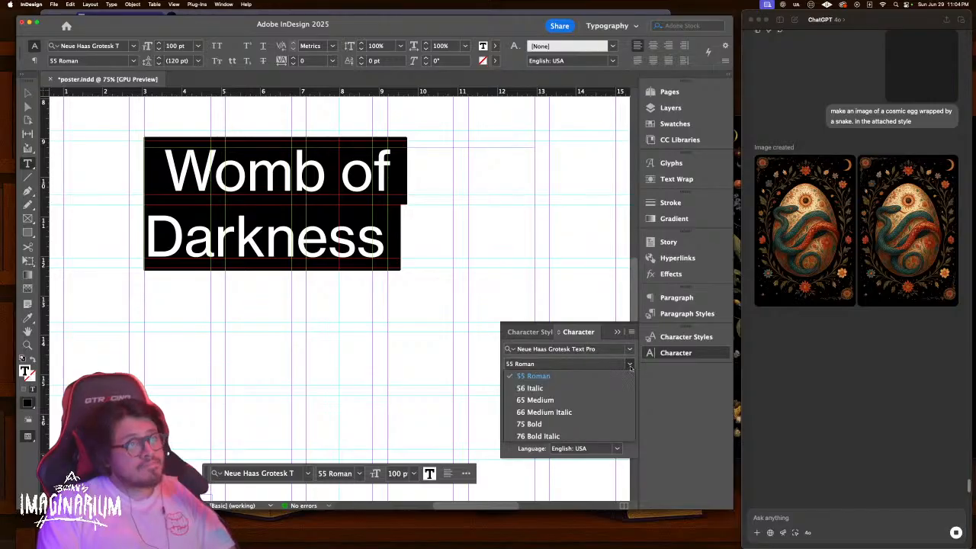
click(558, 424)
click(351, 225)
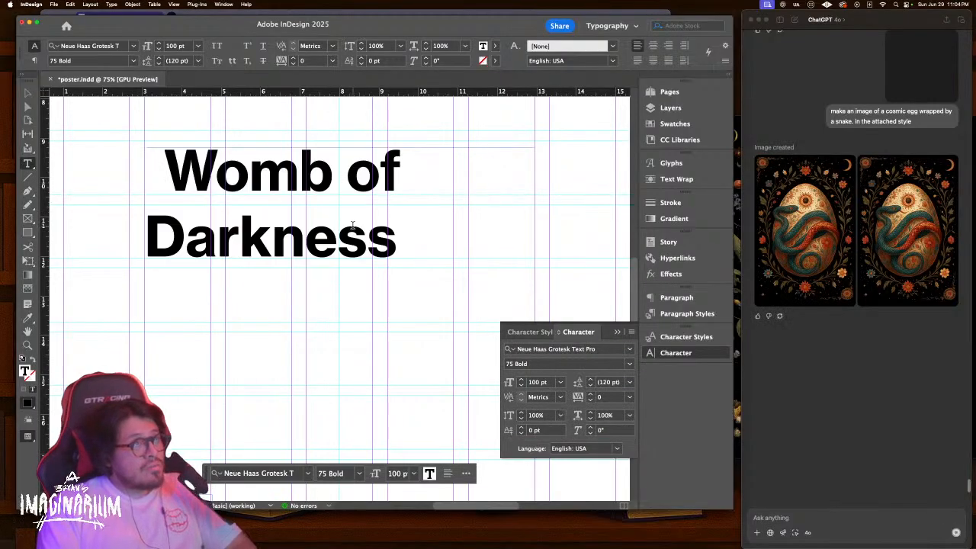
key(Escape)
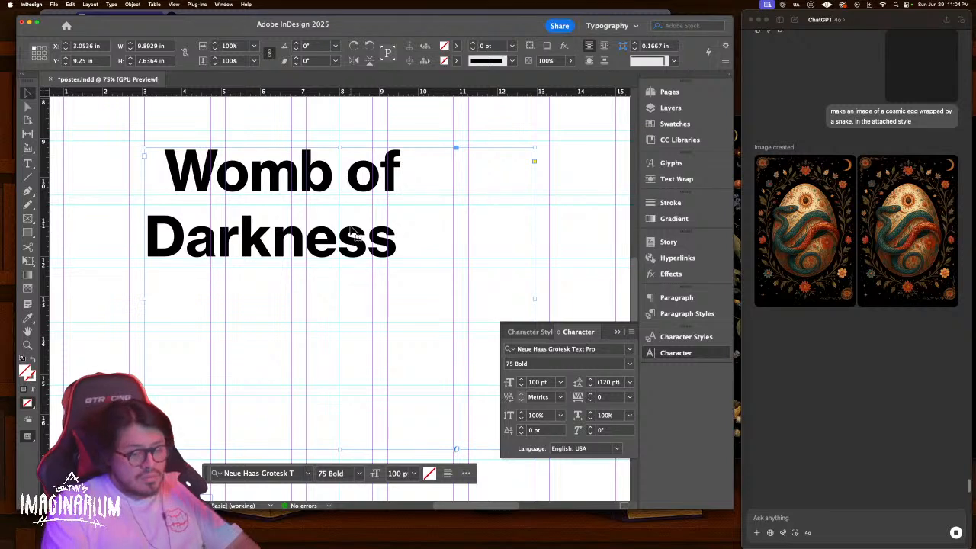
key(super+minus)
key(super+minus)
Switch to ChatGPT and close the empty preview window
click(801, 230)
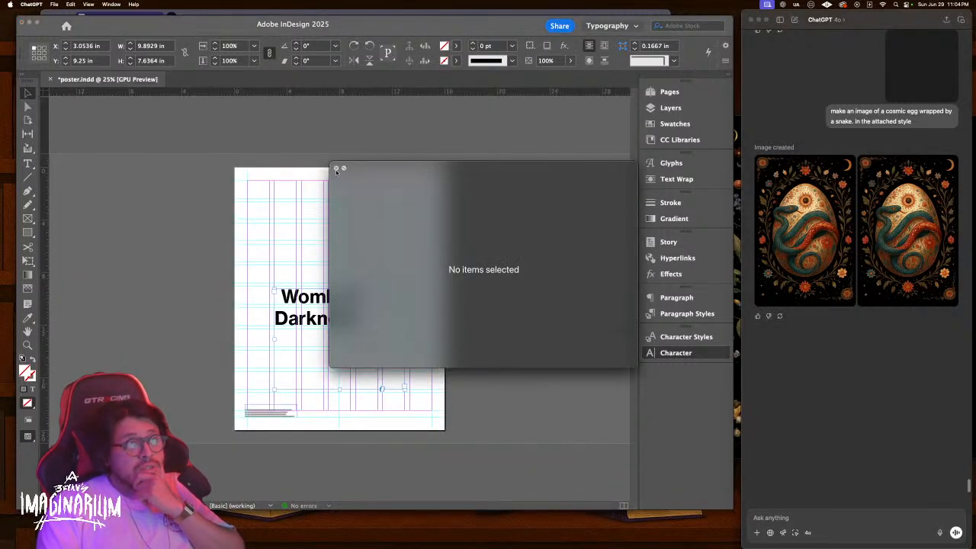
click(336, 168)
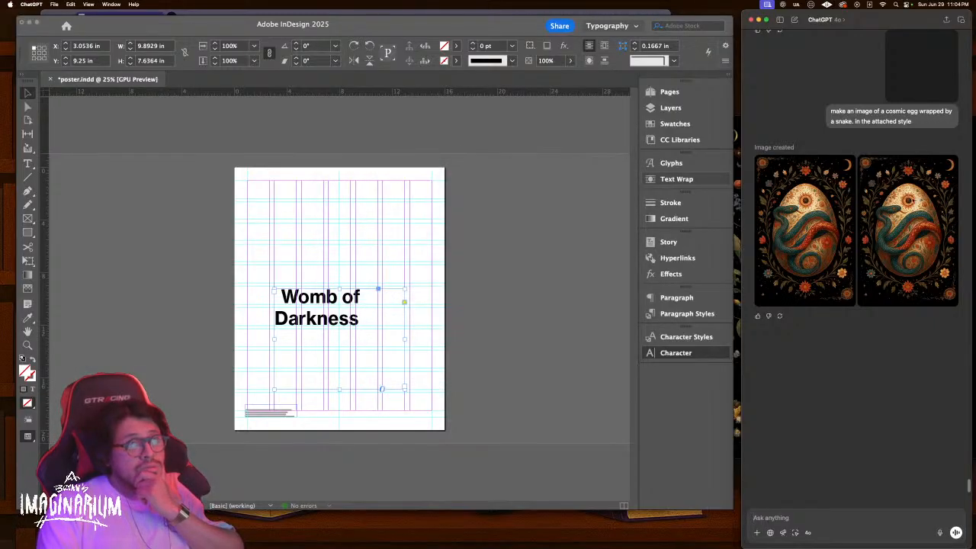
click(900, 207)
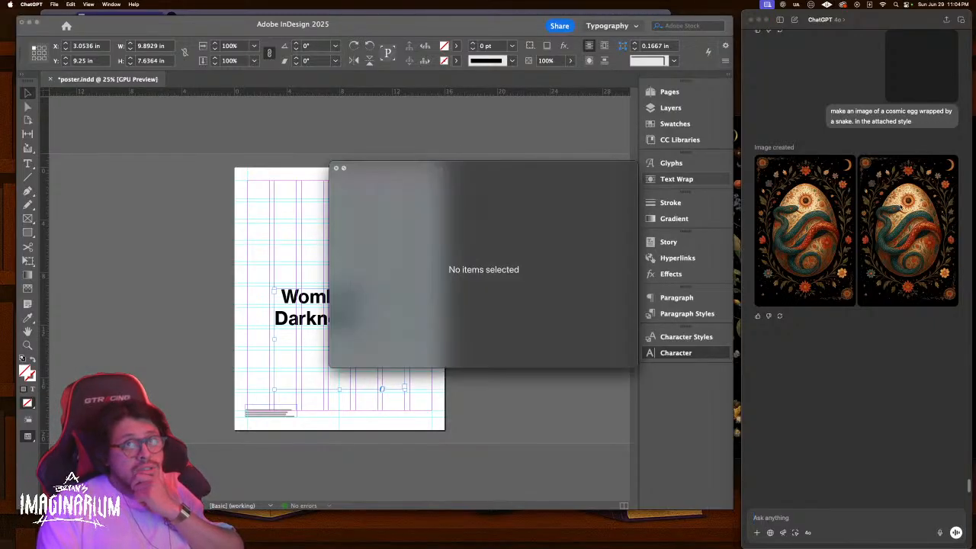
click(336, 168)
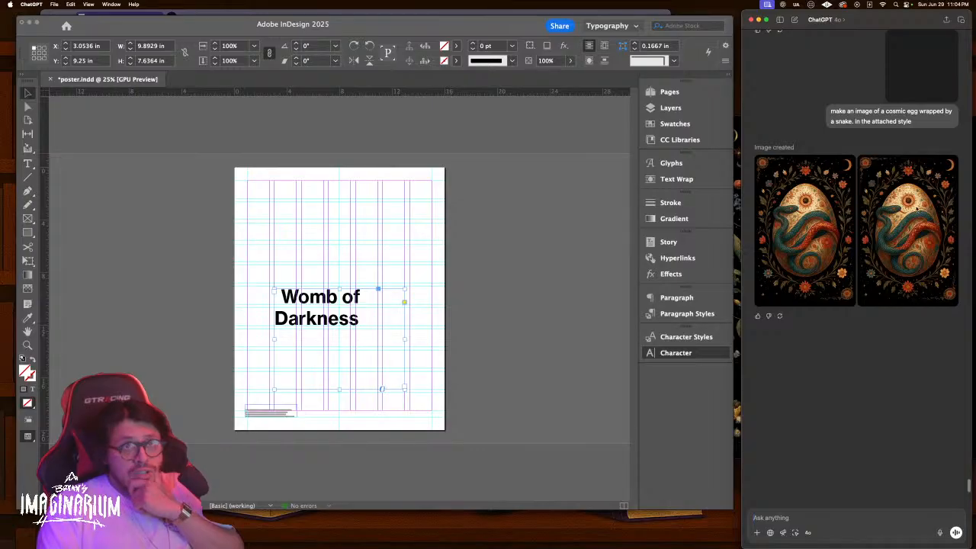
Save the second egg image as image.png on the Desktop, replacing the existing file
right_click(919, 208)
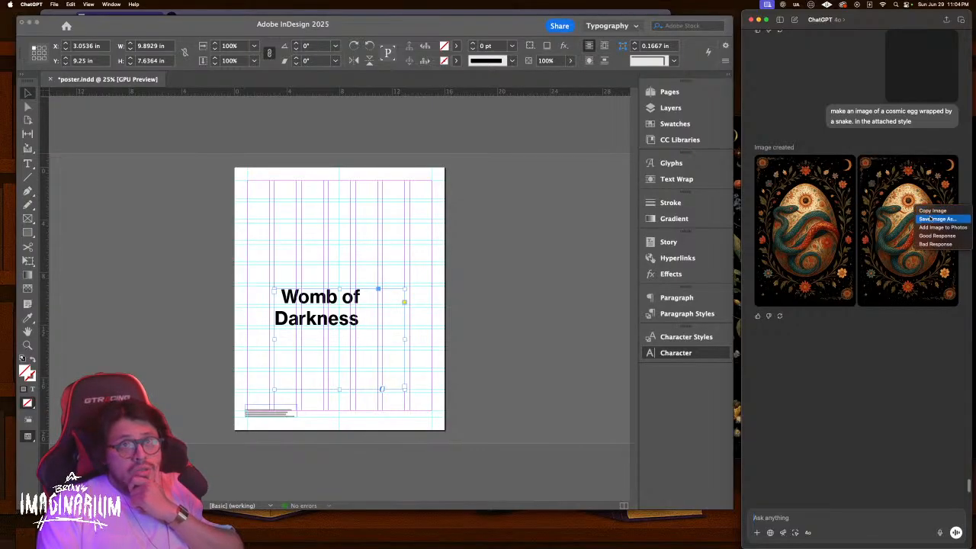
click(930, 219)
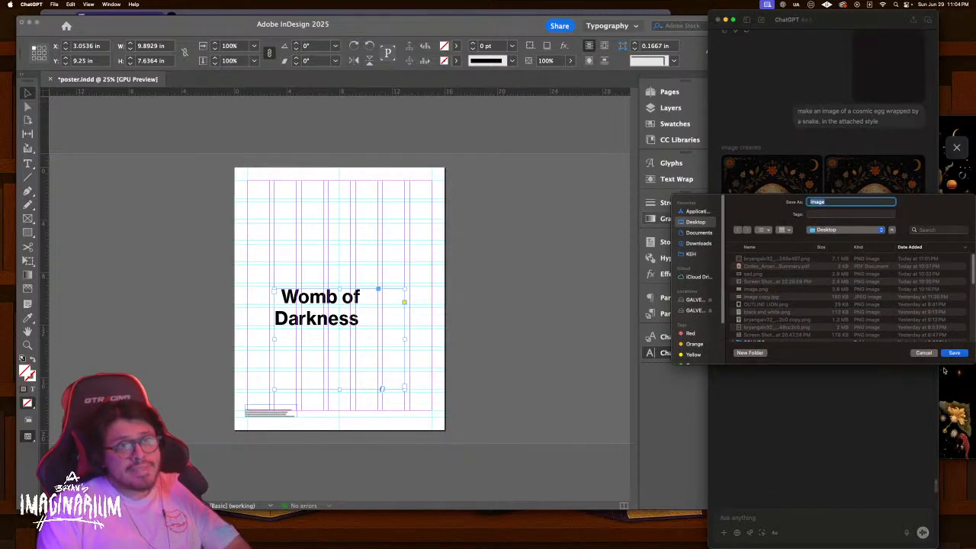
click(955, 355)
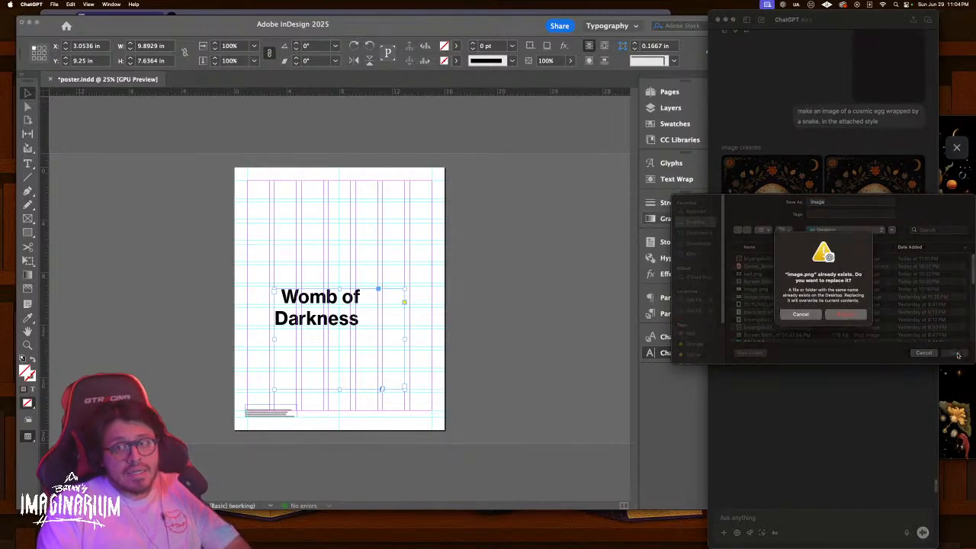
click(845, 315)
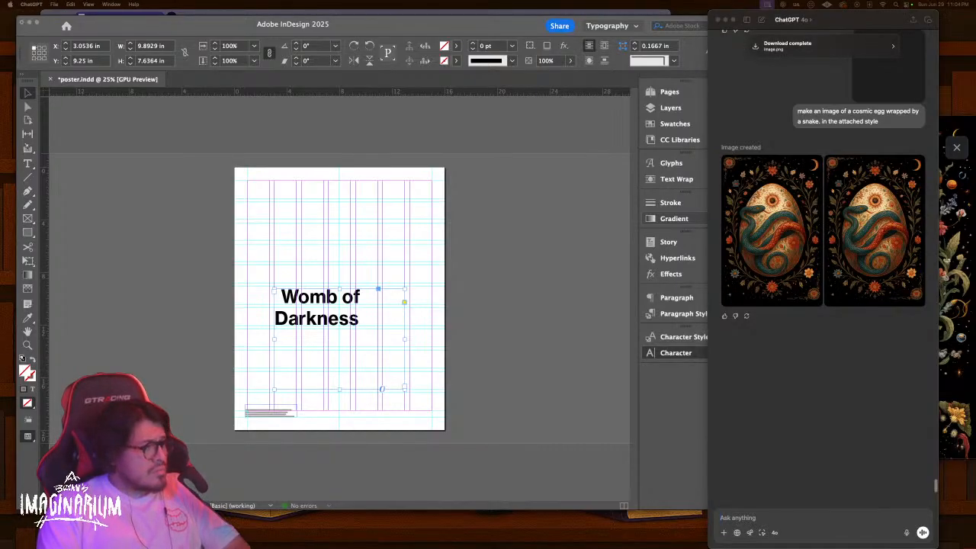
drag(114, 547, 460, 47)
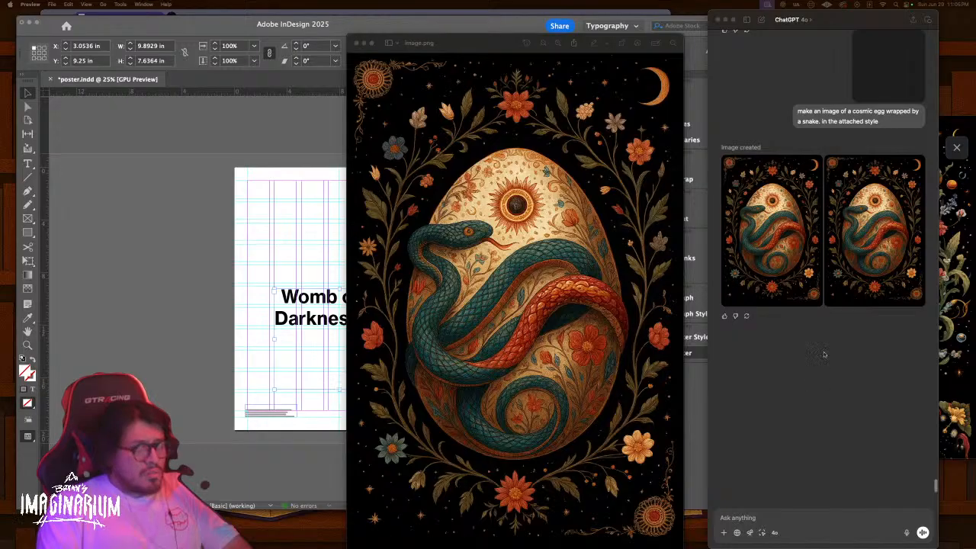
Send Orphic-egg.png with 'kinda like this' as a reference, then close the image.png preview
click(761, 508)
click(723, 533)
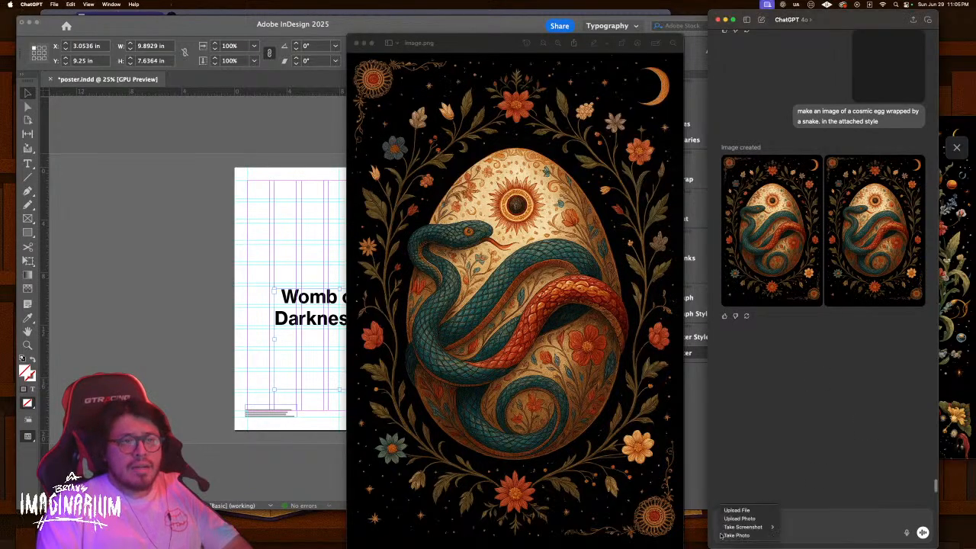
mouse_move(732, 527)
click(737, 510)
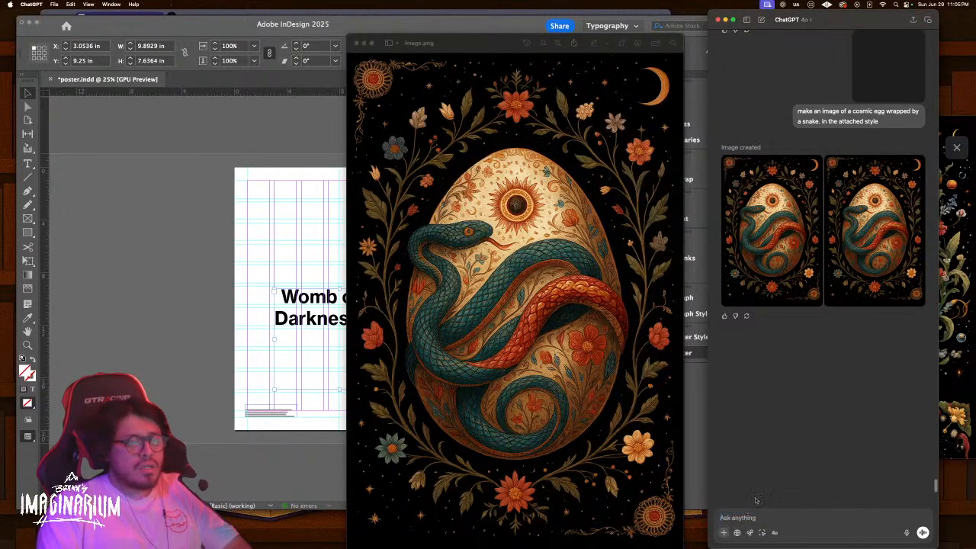
click(762, 235)
key(space)
key(space)
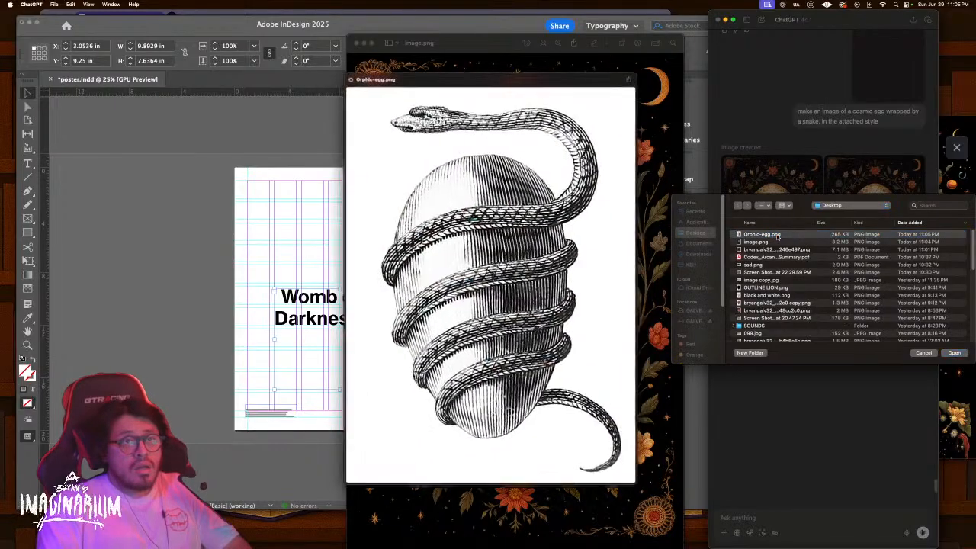
double_click(777, 236)
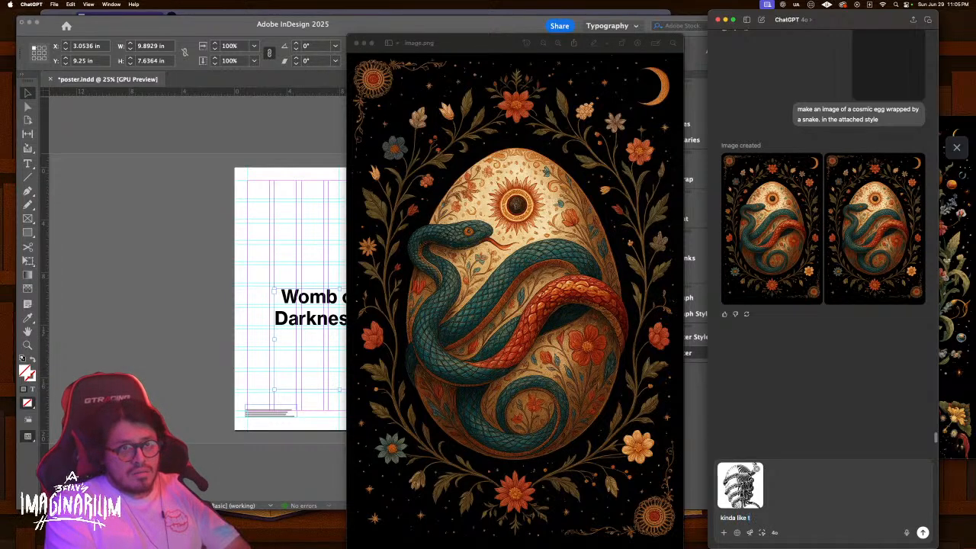
key(Return)
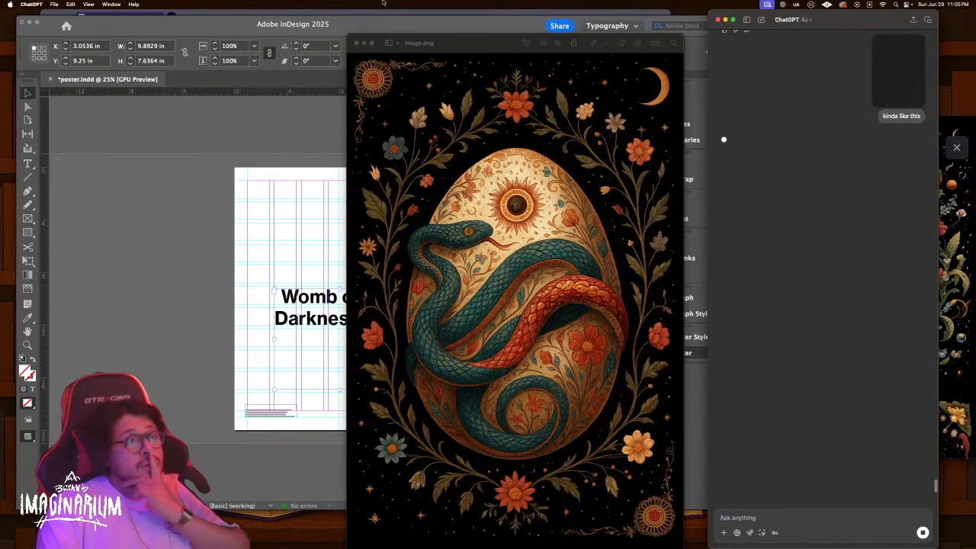
click(356, 42)
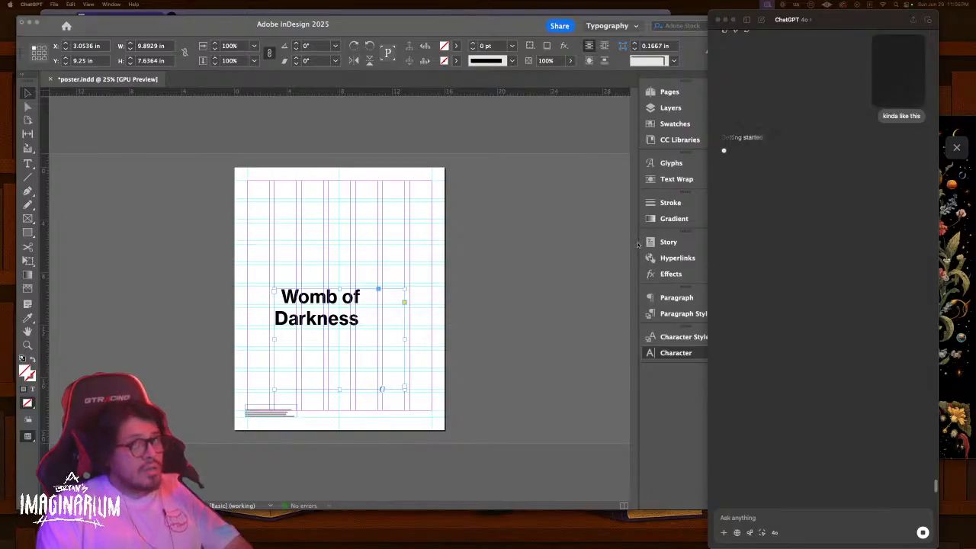
Bring the Midjourney Bot chat forward, close its image viewer and scroll to the V4 Variations
key(ctrl+Up)
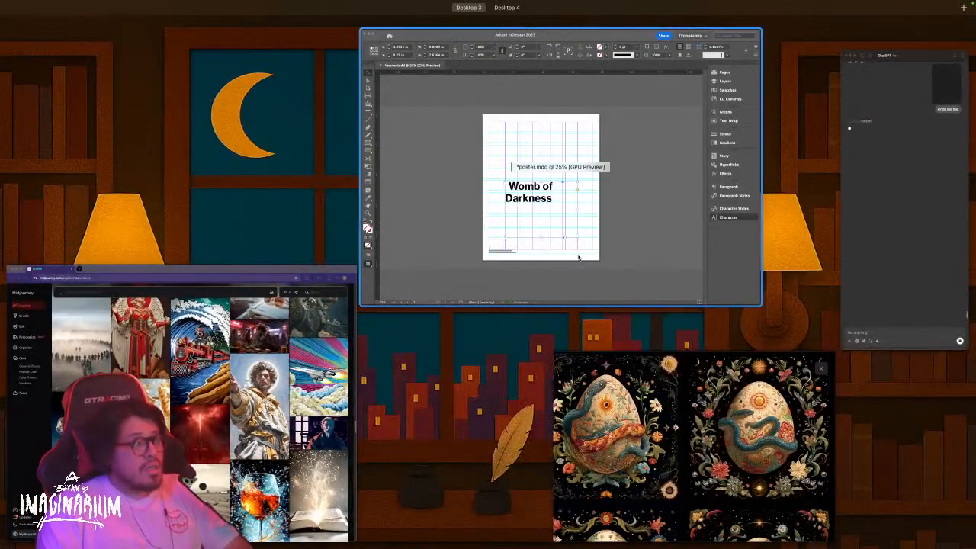
click(577, 254)
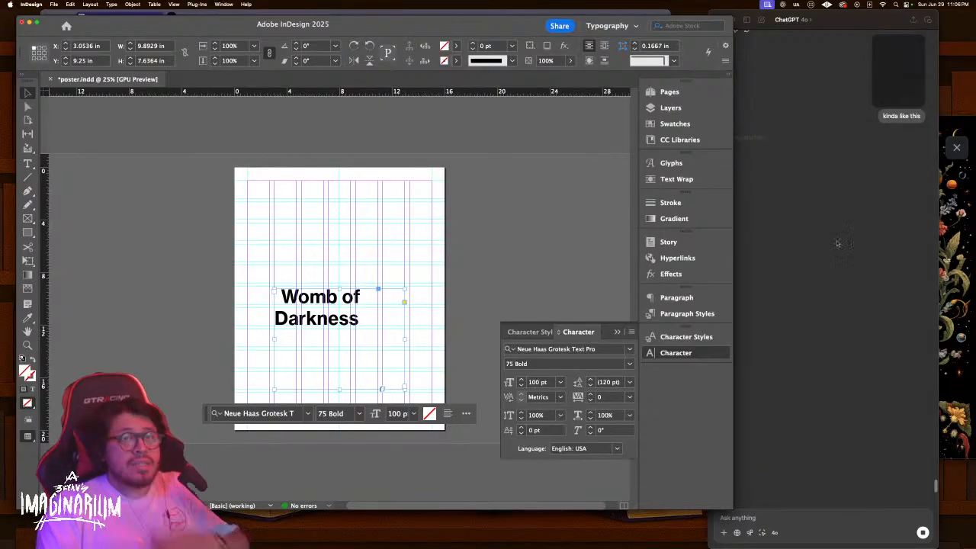
key(ctrl+Up)
click(685, 359)
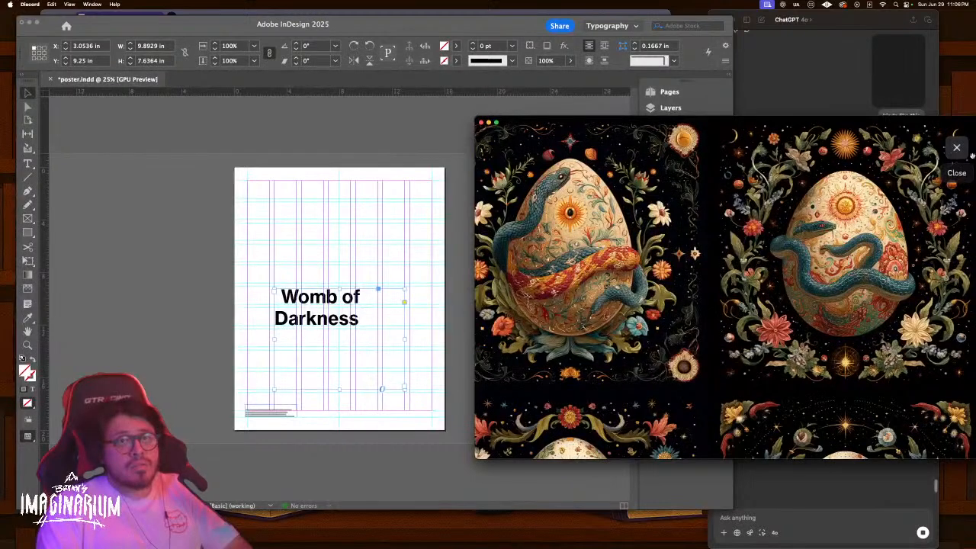
click(872, 137)
drag(873, 137, 822, 114)
scroll(692, 196, down, 5)
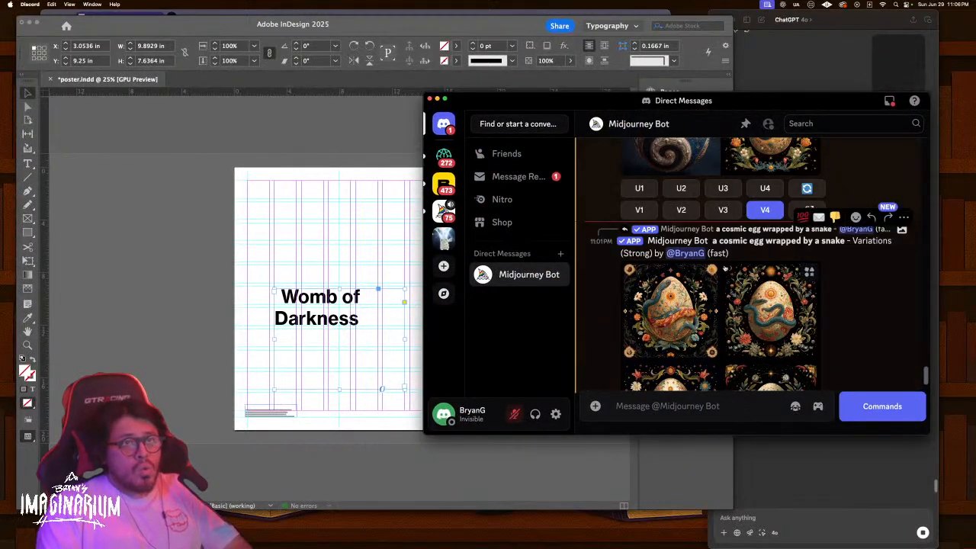
click(674, 404)
Run /imagine with the prompt 'a universe contained within an egg'
text(/)
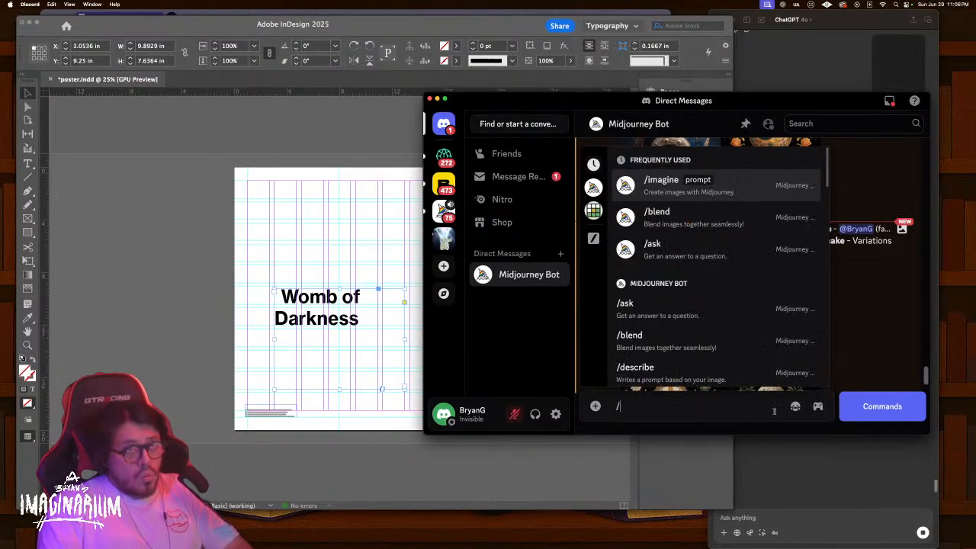
click(734, 183)
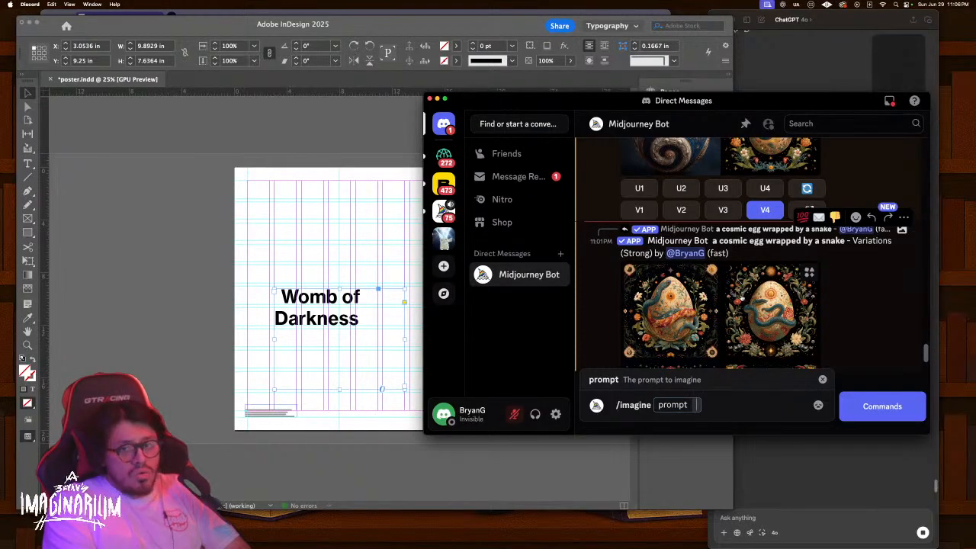
text(a universe contained within an egg)
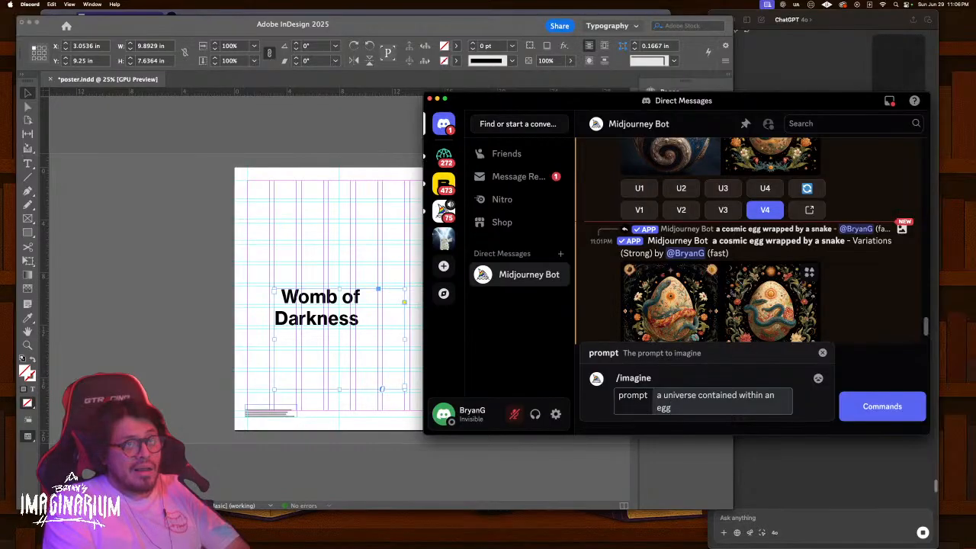
key(Return)
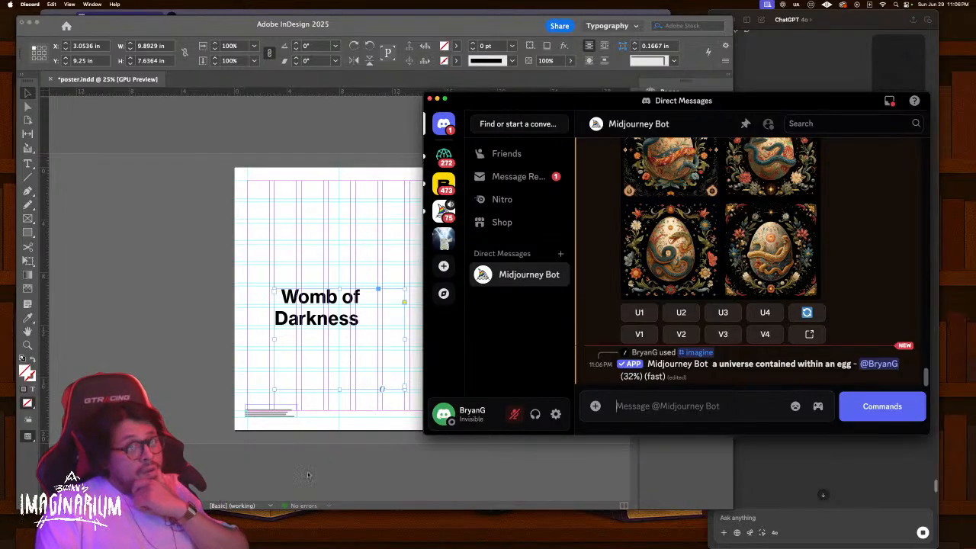
Move the Discord window aside and bring the ChatGPT conversation to the front
drag(741, 103, 474, 114)
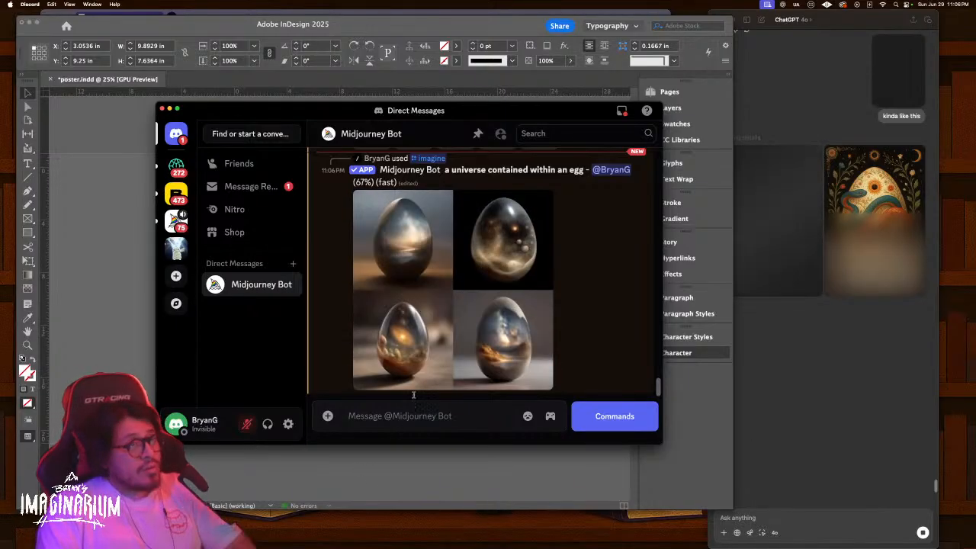
drag(488, 112, 799, 247)
click(362, 236)
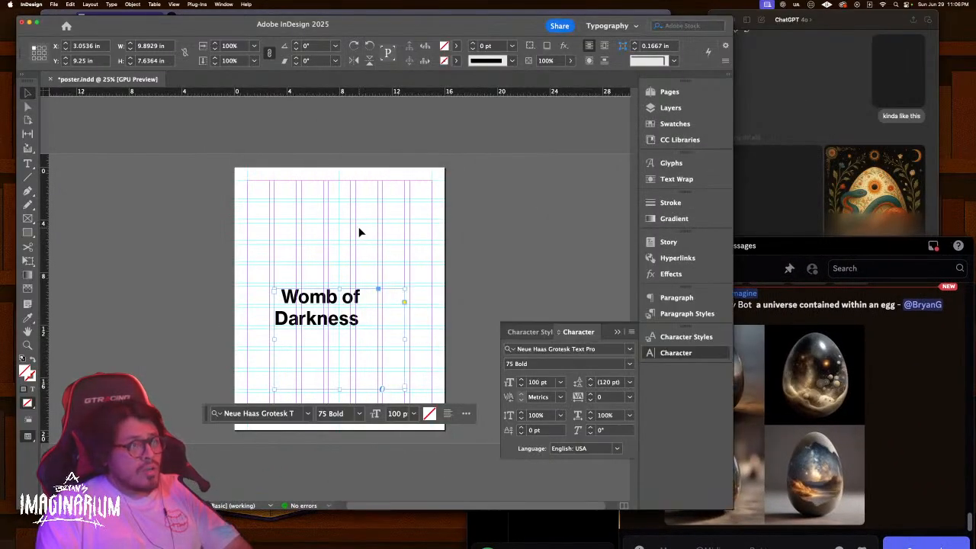
key(ctrl+Up)
key(ctrl+Up)
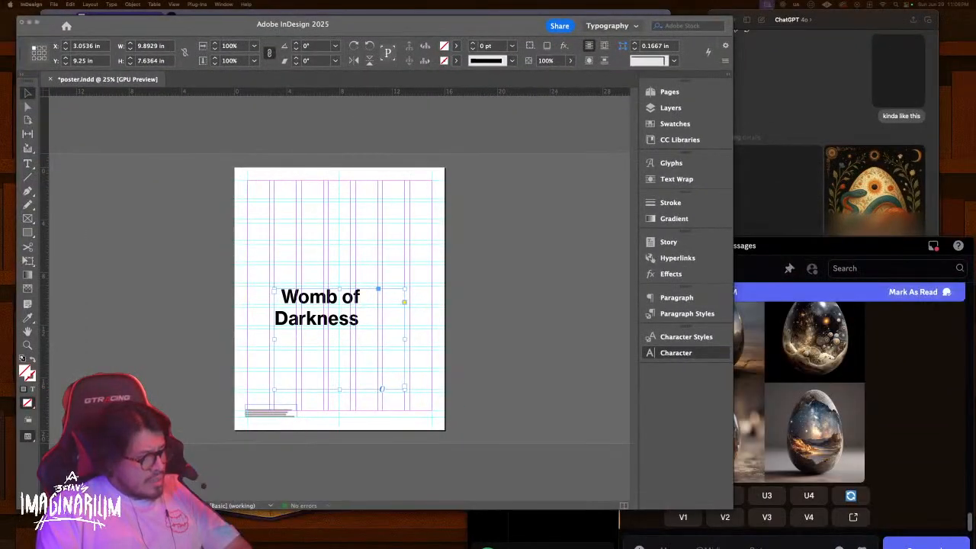
click(793, 221)
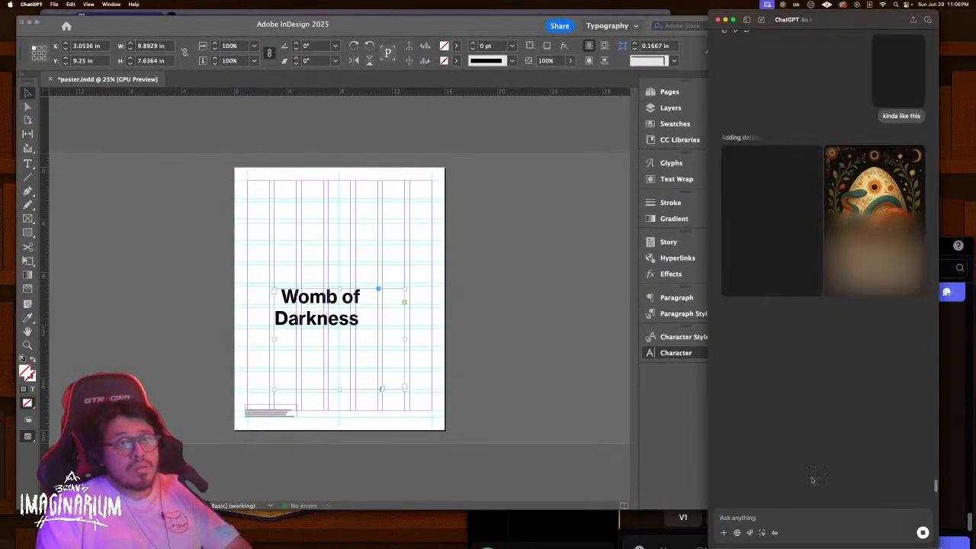
Draft 'bring up our chat from phase 1' in ChatGPT without sending, and shift its window left
click(802, 517)
text(bring u)
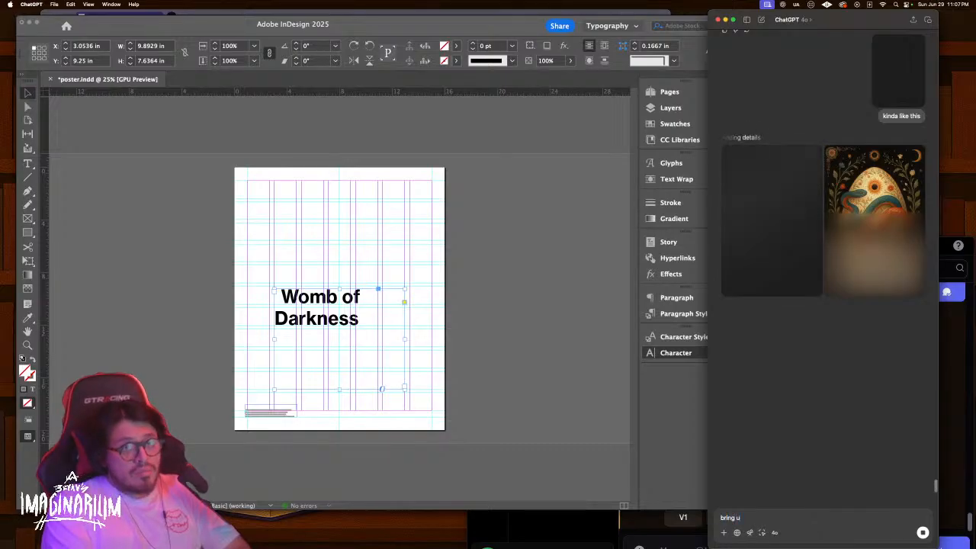
text(p our chat)
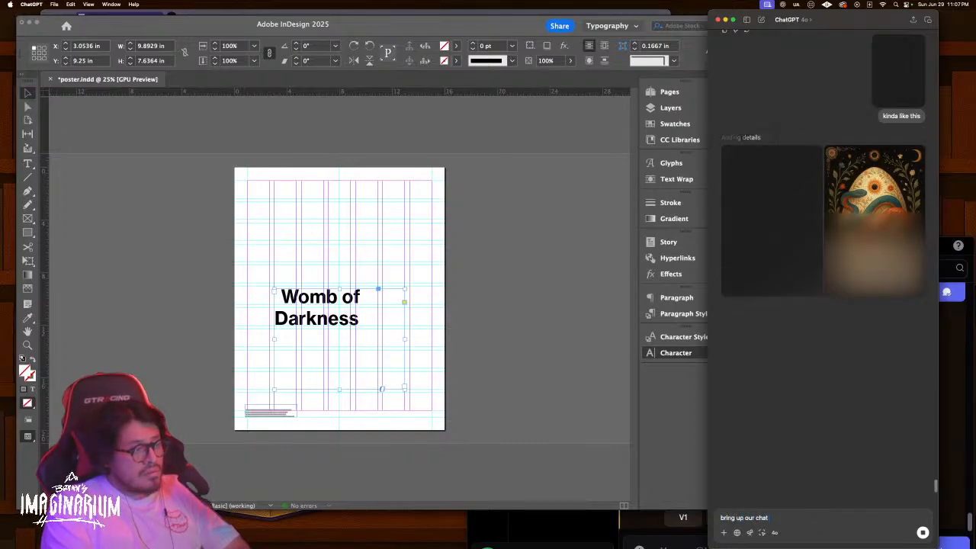
text( from phase 1)
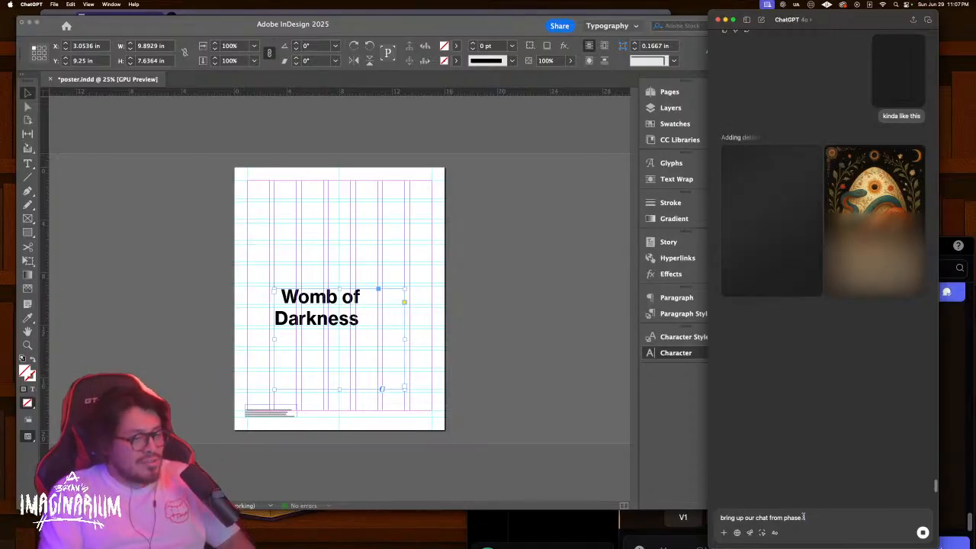
text(1)
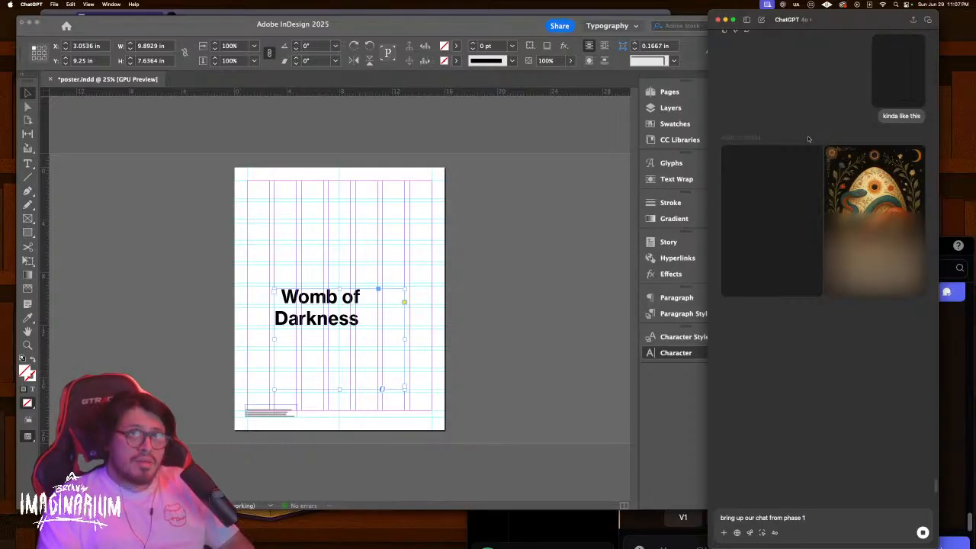
drag(846, 34, 606, 50)
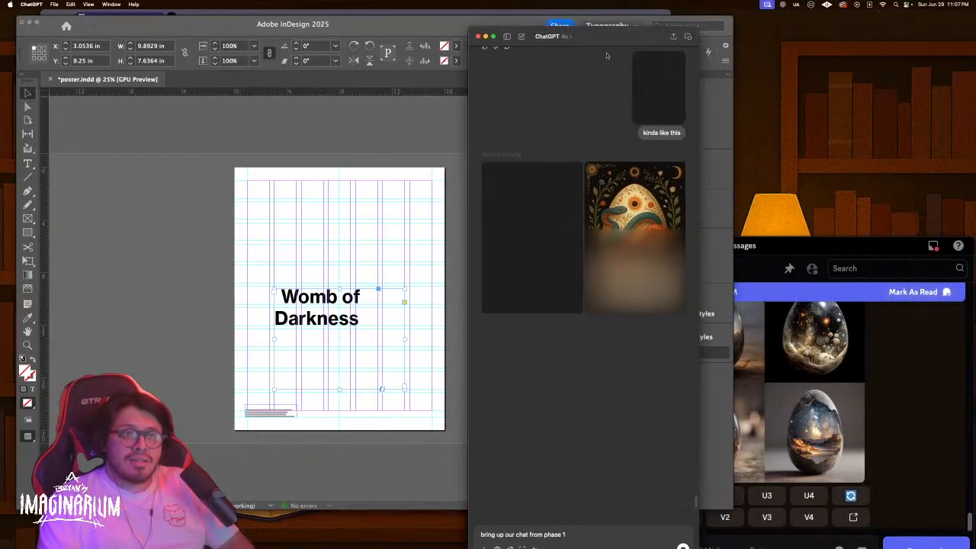
View the four universe-in-an-egg images enlarged in Discord's viewer, scroll through them, then close it
click(864, 247)
click(798, 327)
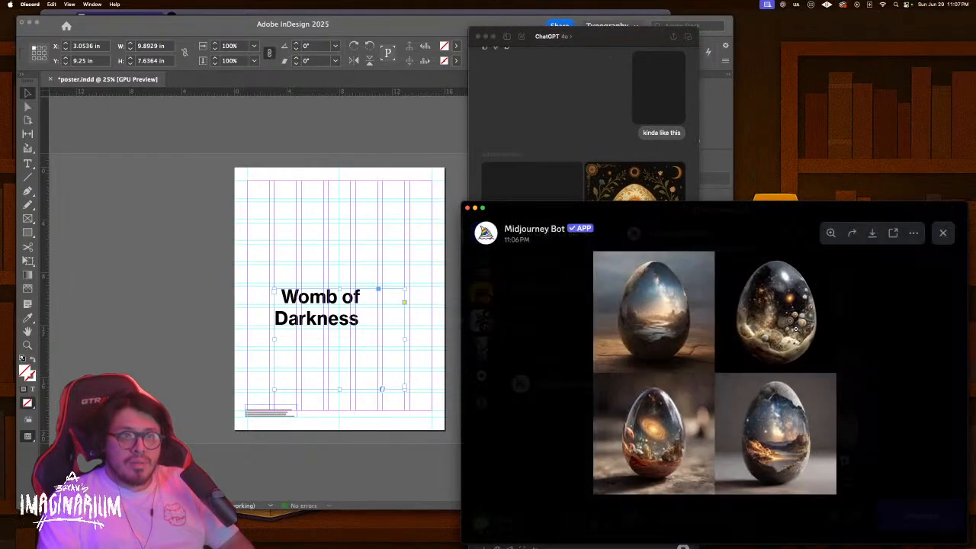
click(793, 308)
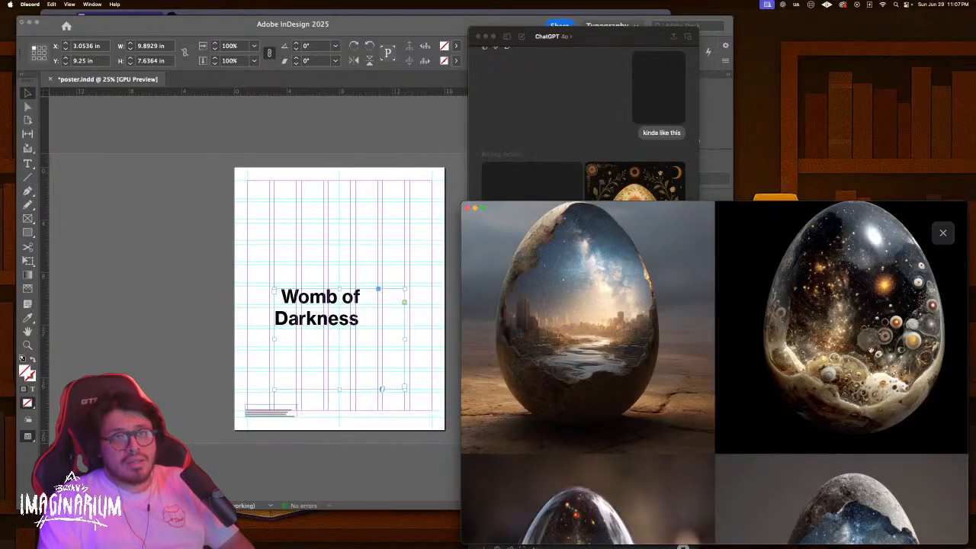
scroll(876, 347, down, 3)
scroll(865, 355, up, 3)
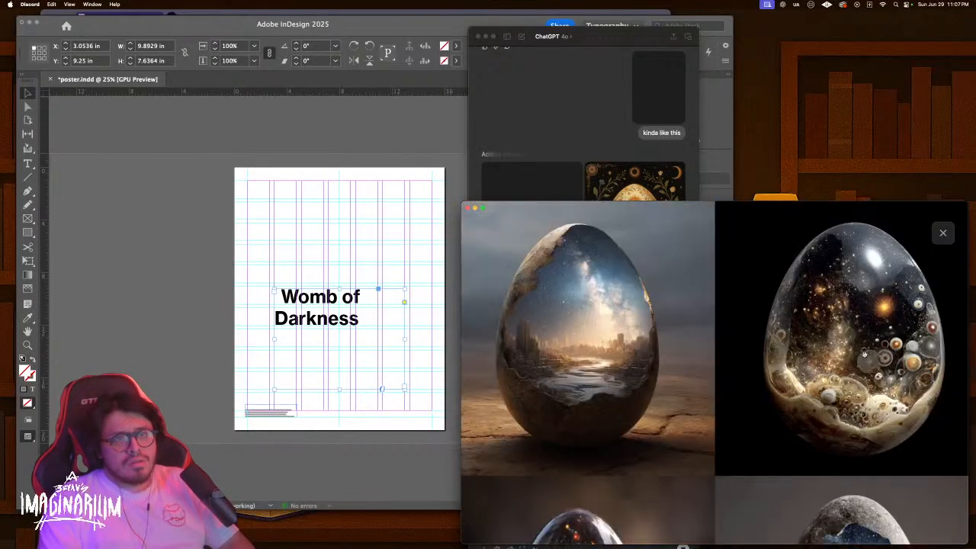
scroll(931, 289, down, 1)
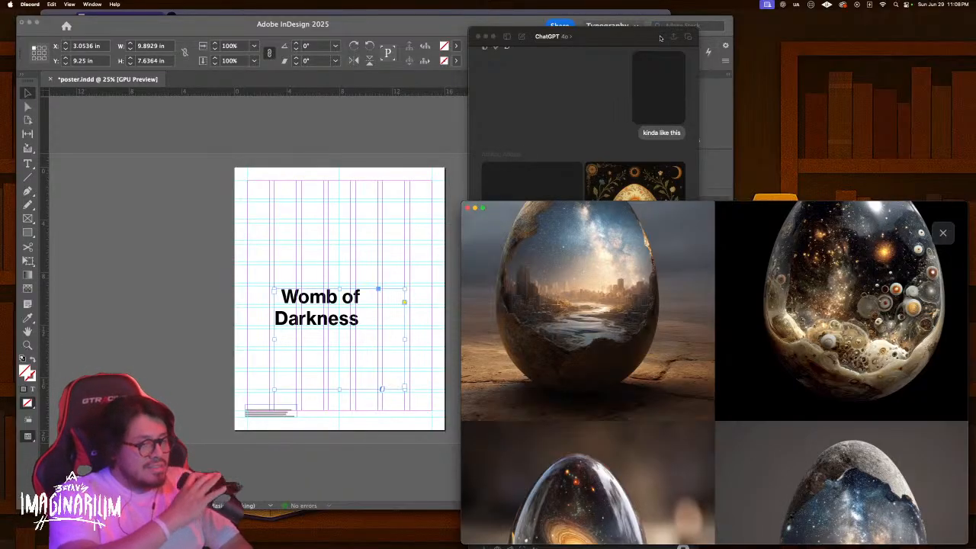
click(945, 238)
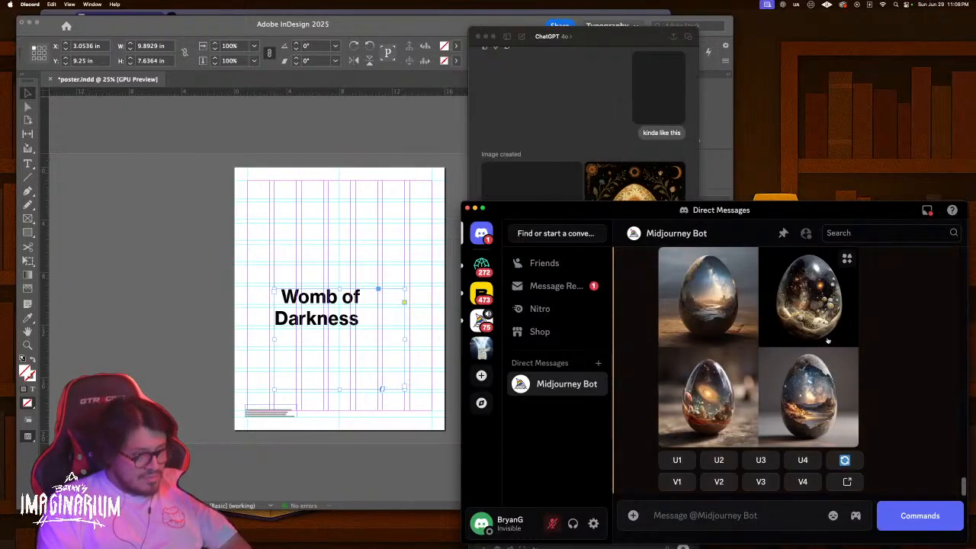
Move Discord left, bring ChatGPT forward and close its empty preview panel
drag(863, 213, 510, 252)
click(674, 212)
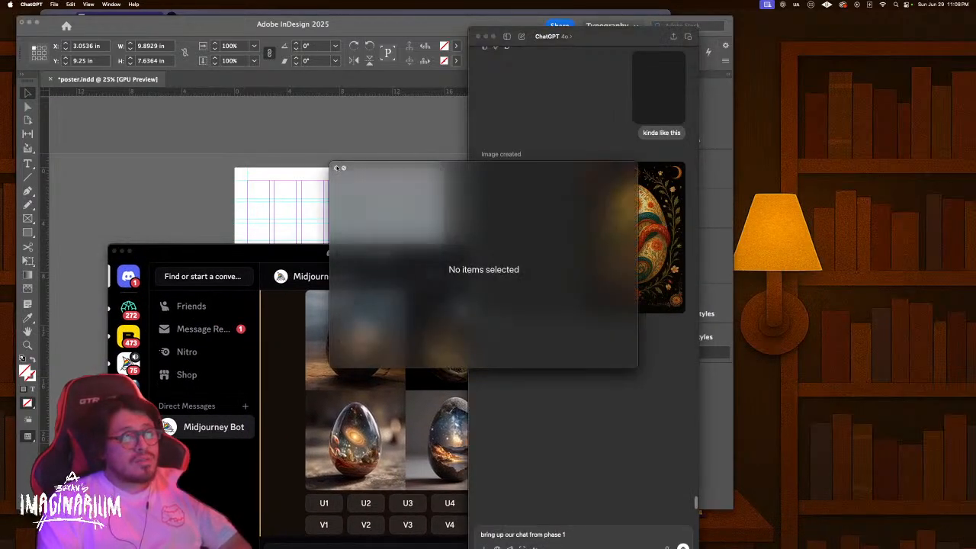
click(336, 168)
Save the snake-coiled egg image over the Desktop's image.png and bring its Preview window into view
right_click(661, 218)
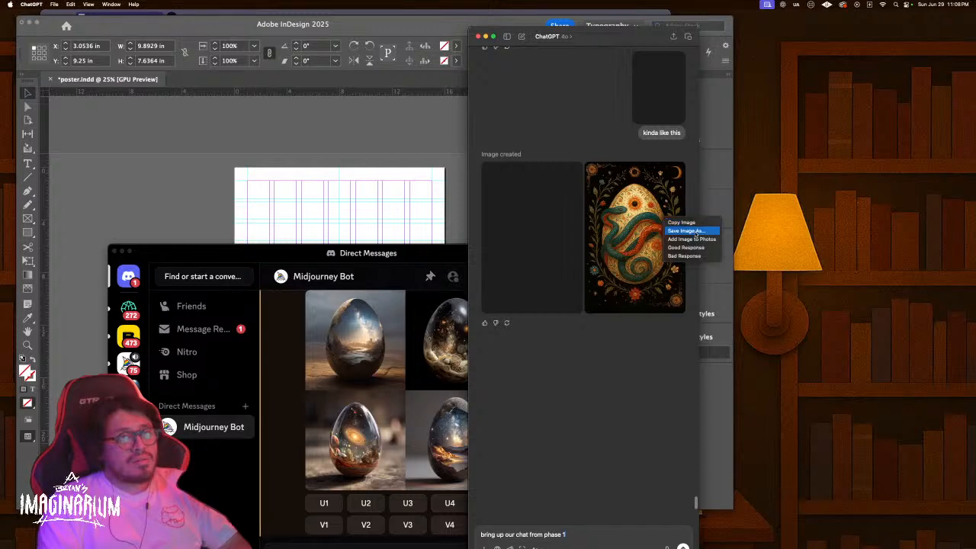
click(655, 219)
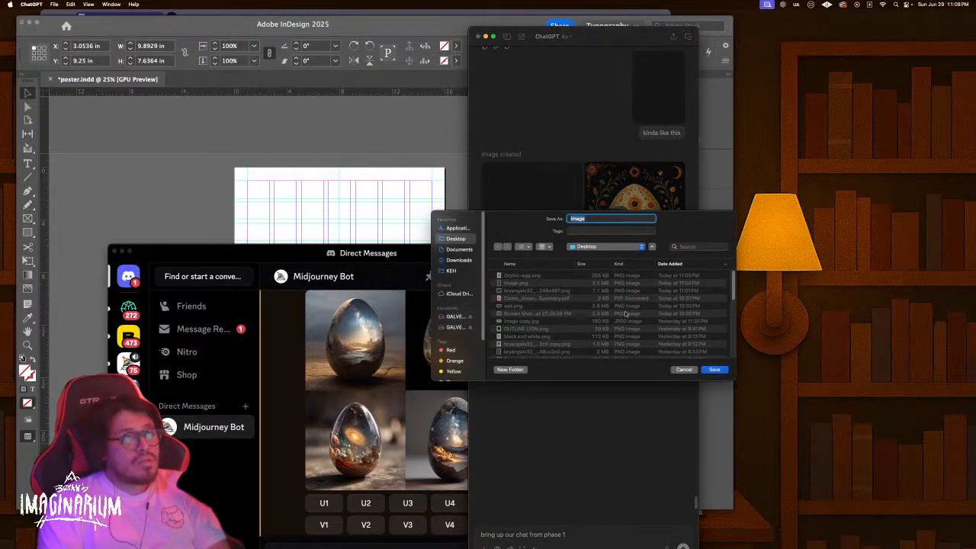
key(Return)
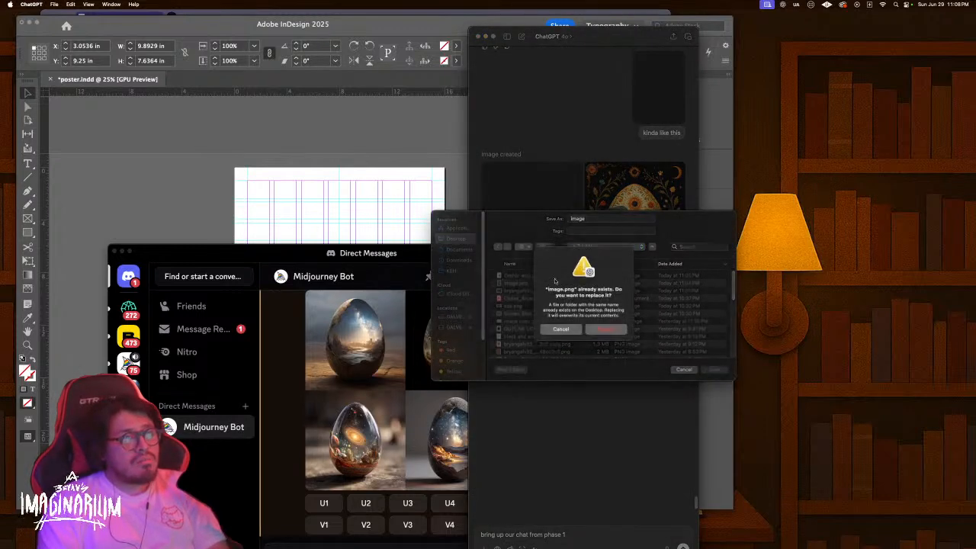
click(606, 329)
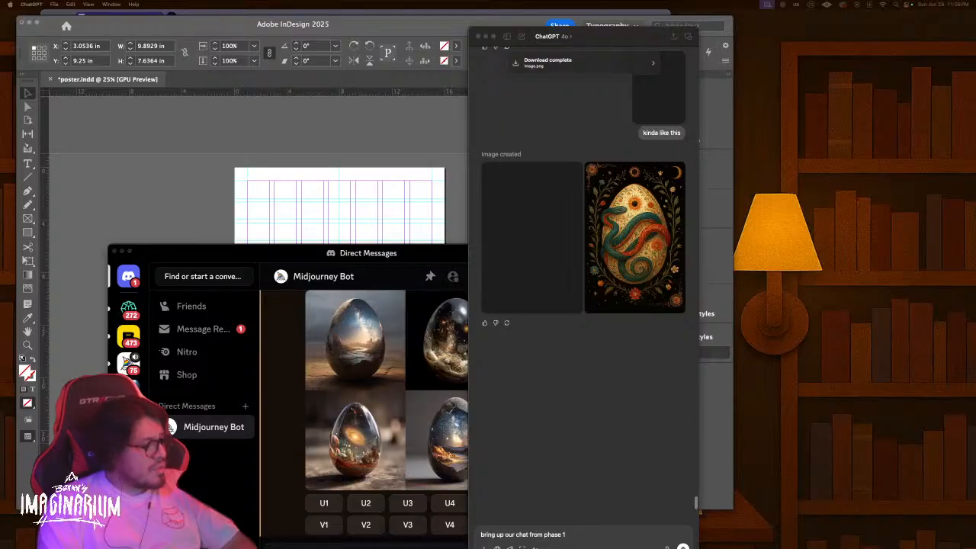
drag(260, 548, 686, 61)
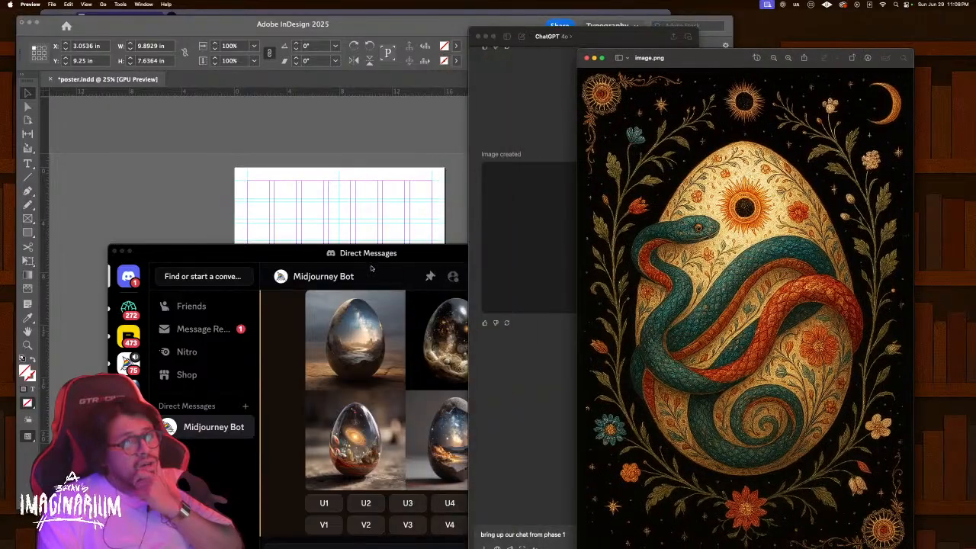
Reposition the Midjourney chat beside the image, then close the image.png Preview window
drag(372, 256, 332, 192)
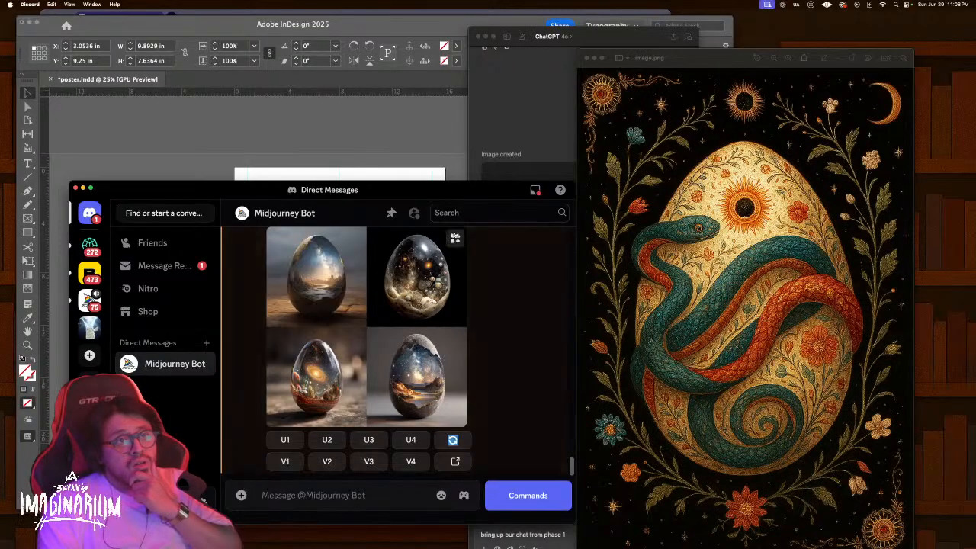
drag(423, 190, 443, 153)
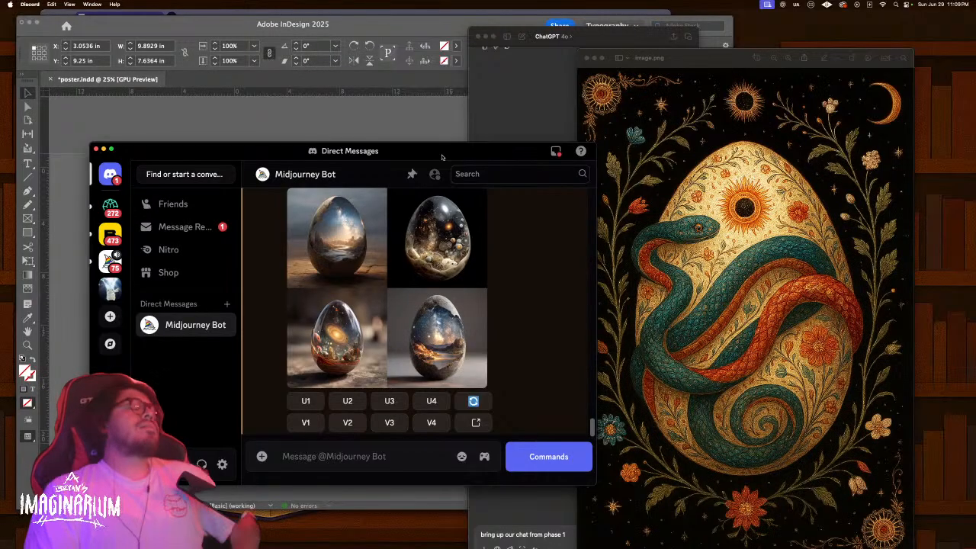
drag(438, 148, 417, 140)
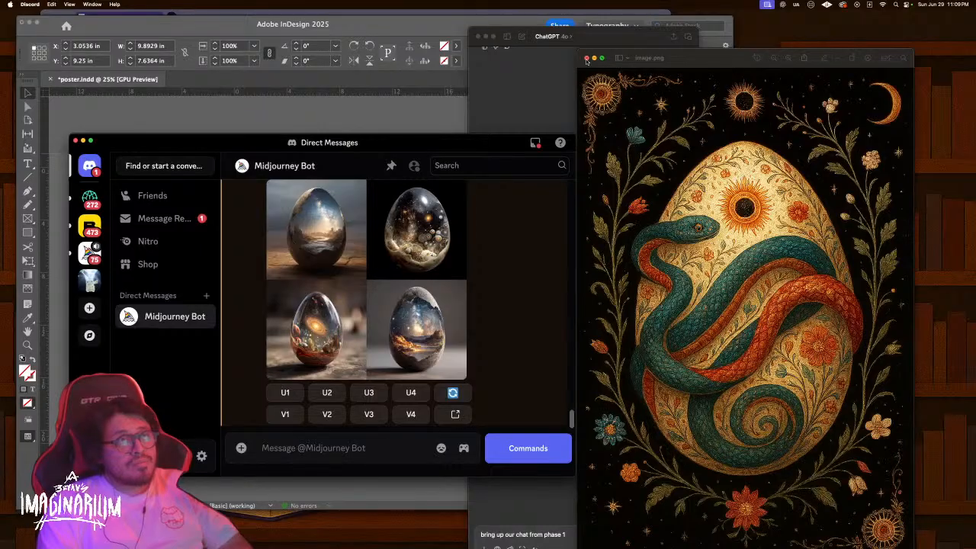
click(586, 59)
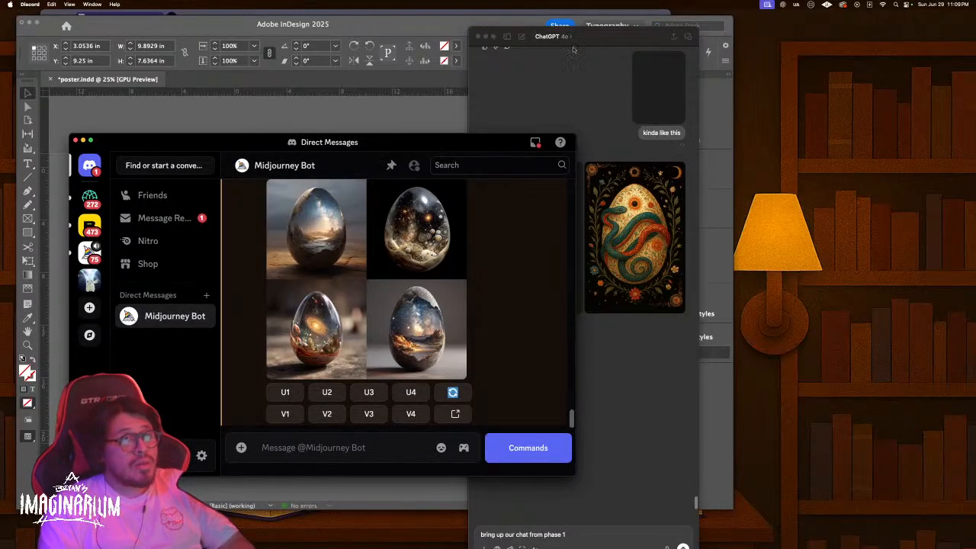
Move ChatGPT aside and place the Midjourney egg-grid chat to the right of the 'Womb of Darkness' page
drag(610, 38, 793, 26)
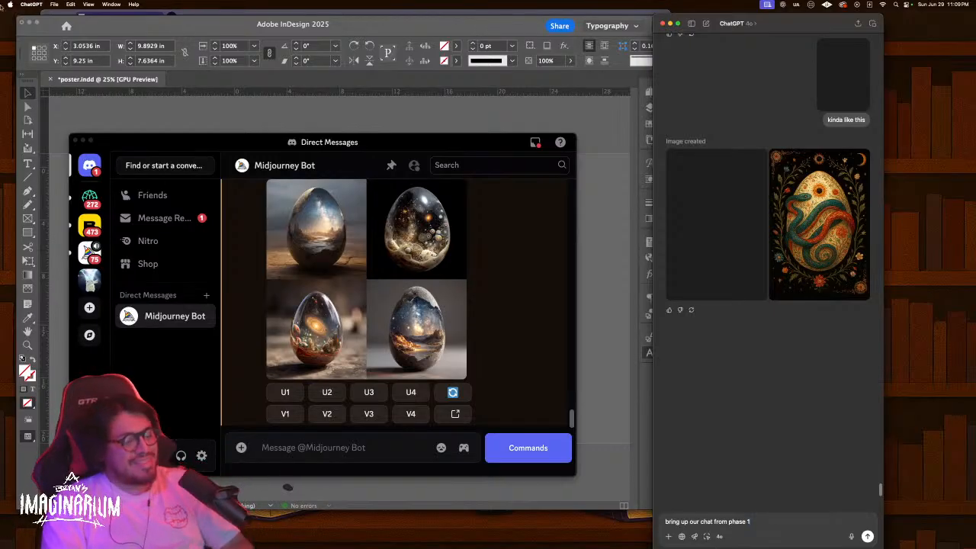
scroll(495, 272, up, 1)
scroll(514, 278, down, 1)
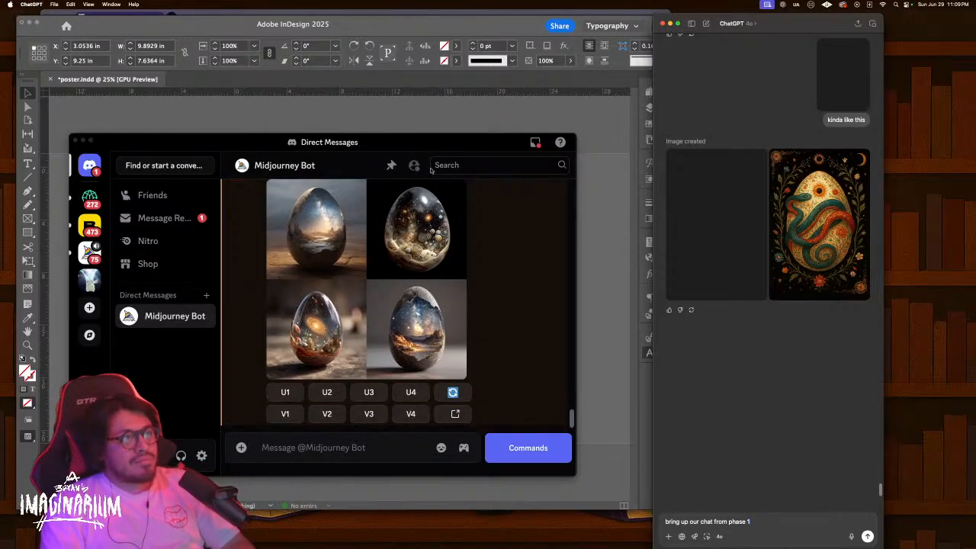
drag(436, 142, 776, 153)
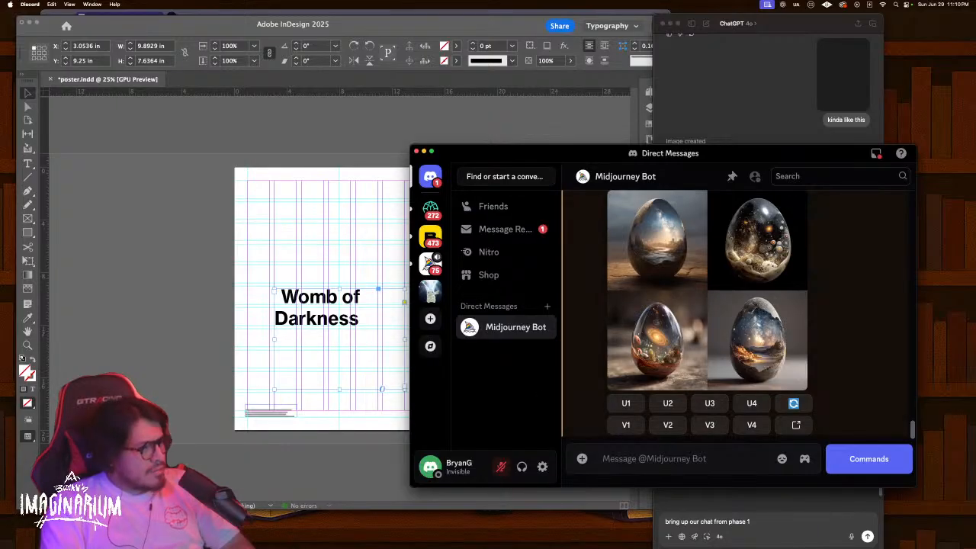
scroll(797, 339, up, 2)
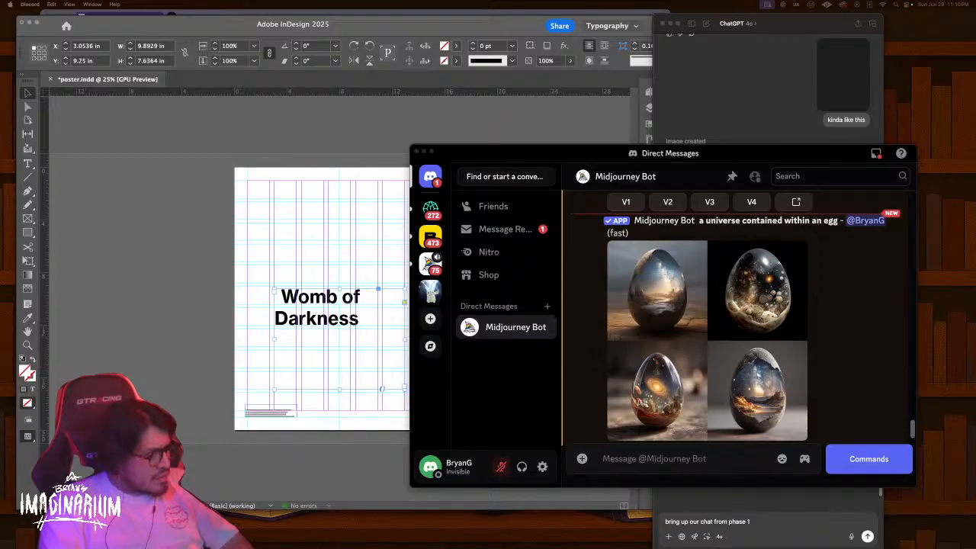
drag(343, 548, 452, 45)
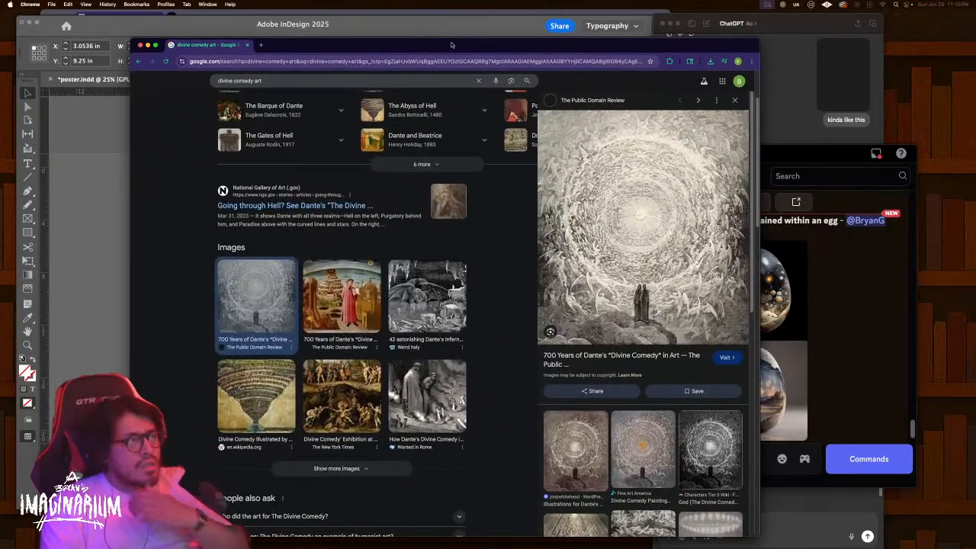
scroll(302, 499, down, 1)
click(302, 497)
scroll(312, 480, down, 1)
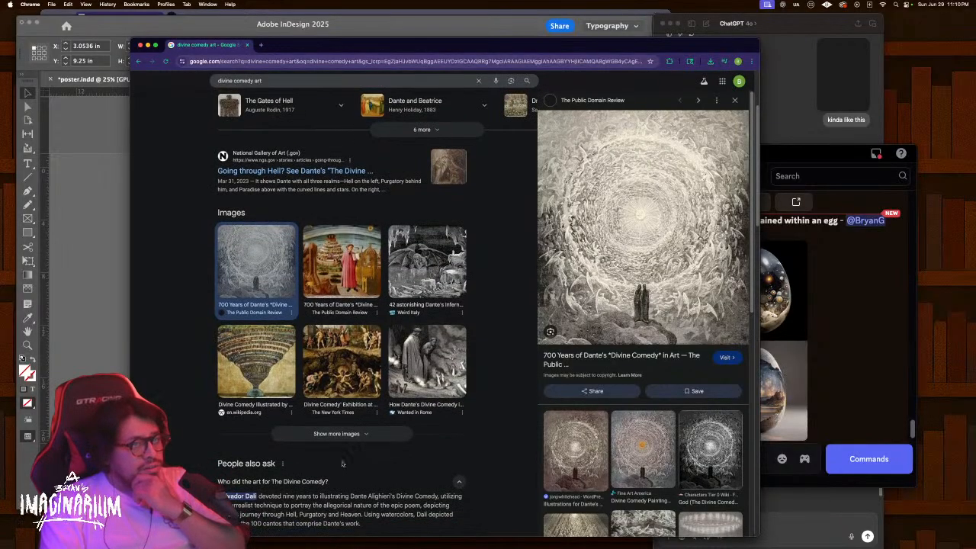
scroll(368, 456, down, 1)
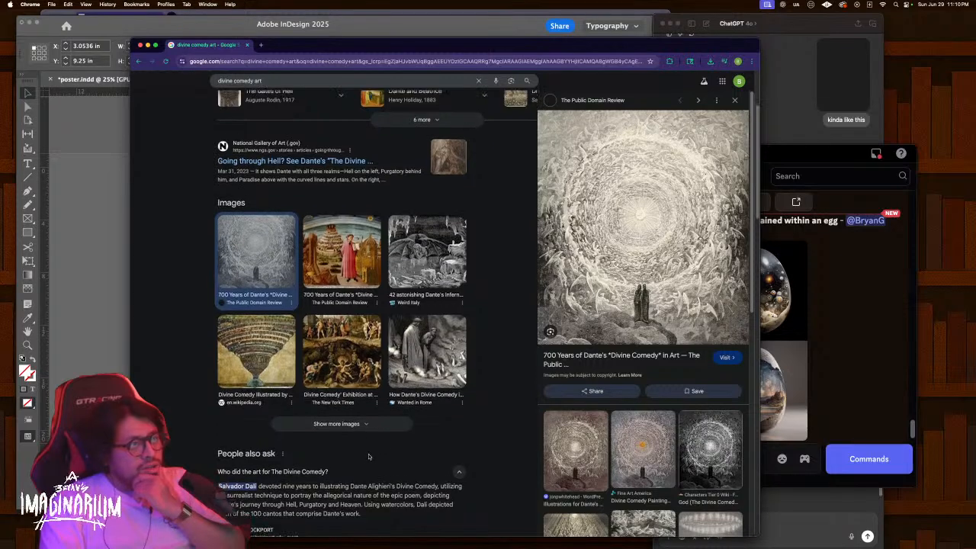
scroll(368, 456, down, 2)
scroll(311, 470, down, 4)
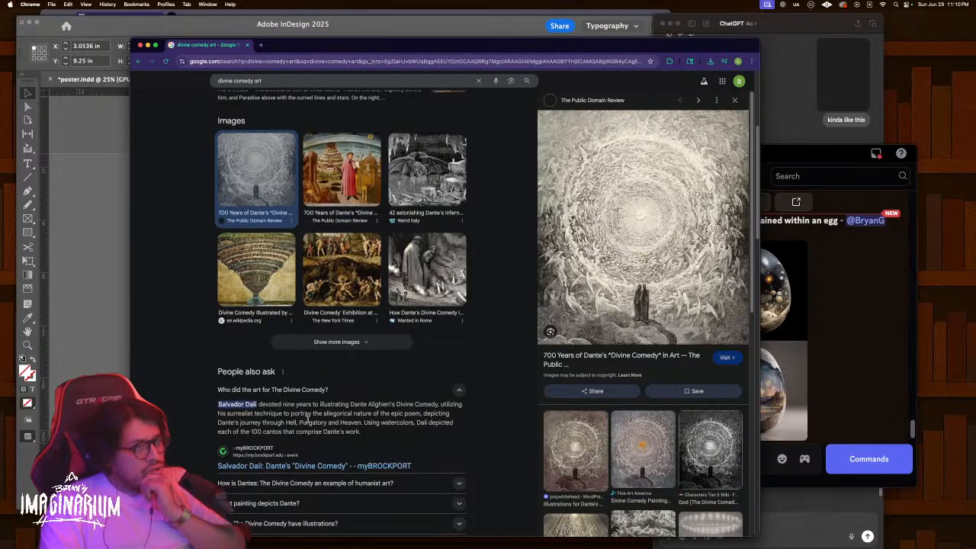
scroll(307, 418, up, 5)
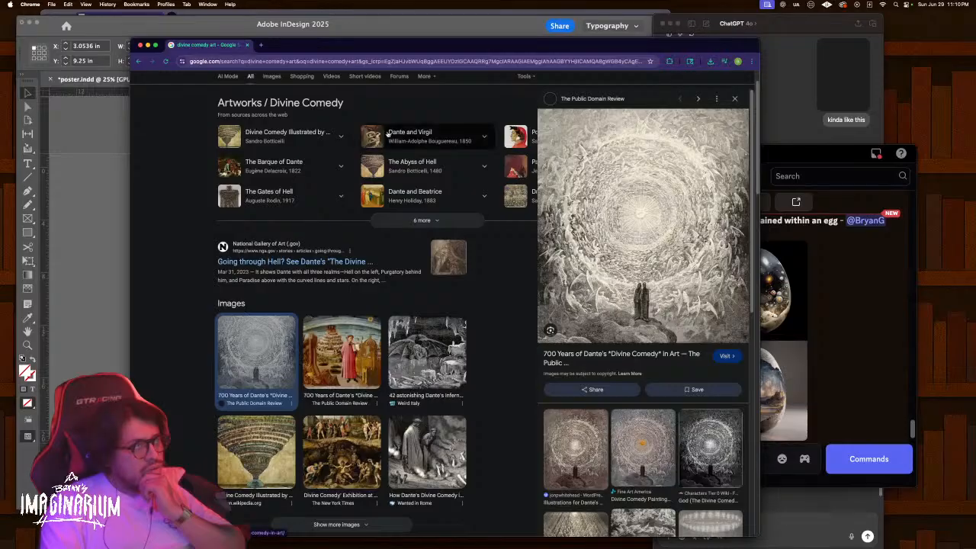
drag(509, 46, 229, 548)
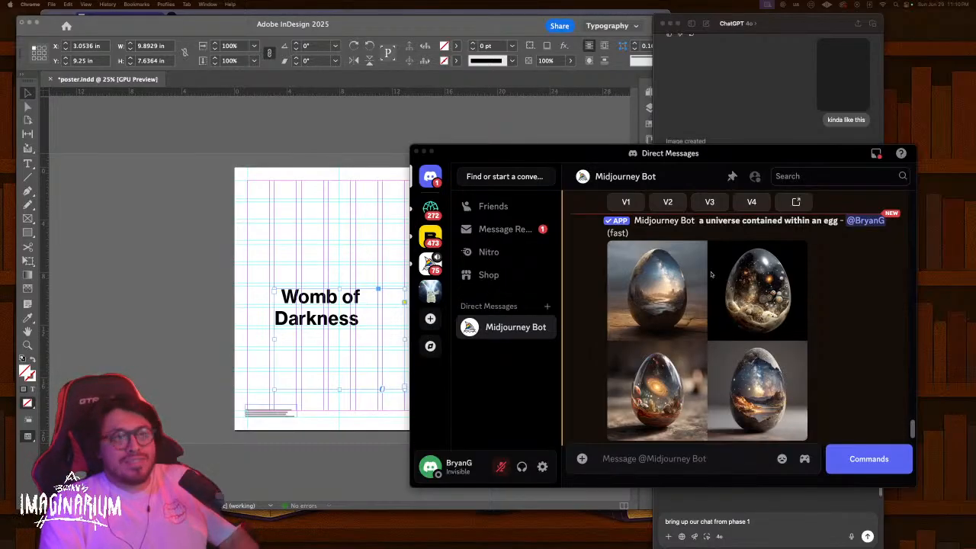
Enter a Midjourney /imagine prompt reading 'a cosmic chicken emerging from a cosmic egg'
click(713, 227)
drag(699, 221, 837, 221)
key(ctrl+c)
click(706, 457)
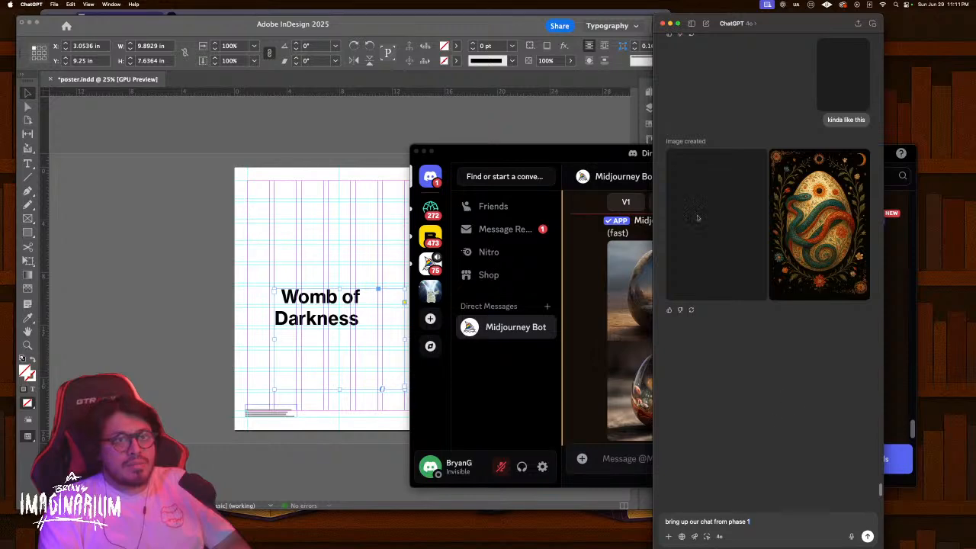
click(594, 302)
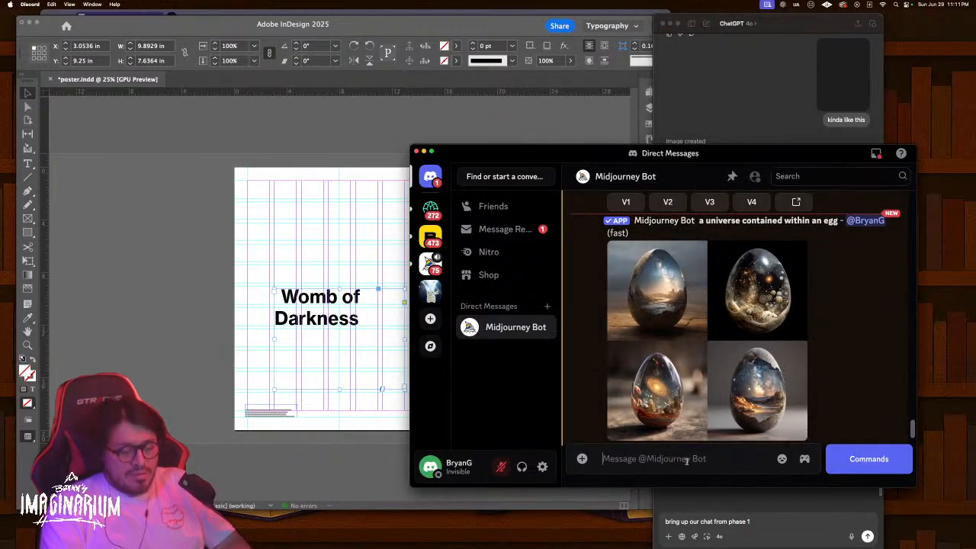
text(/)
click(735, 239)
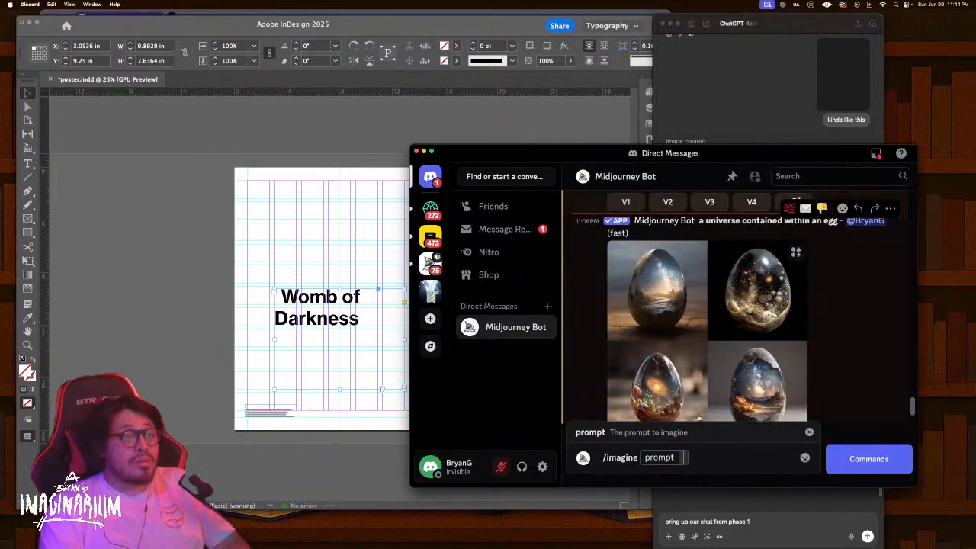
key(ctrl+v)
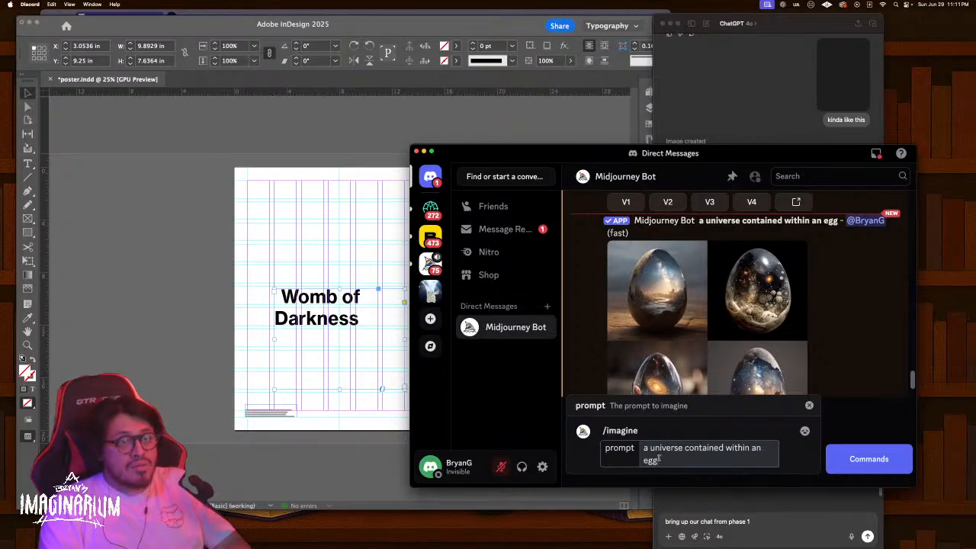
key(super+a)
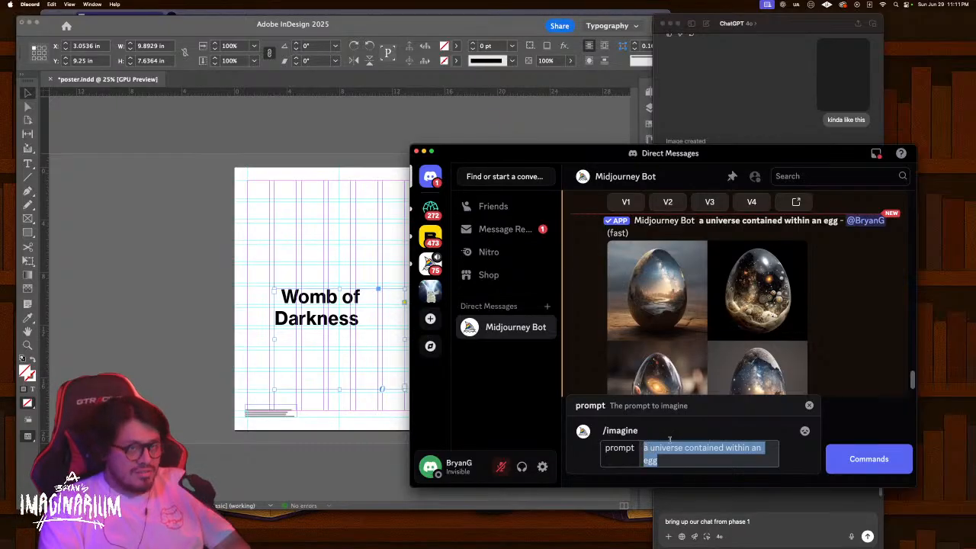
text(a cosmi)
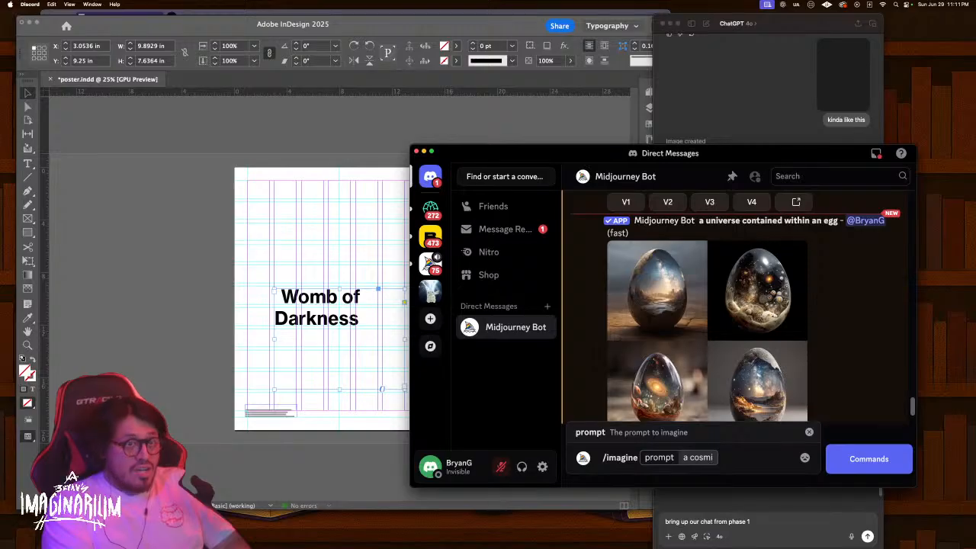
text(c chicken em)
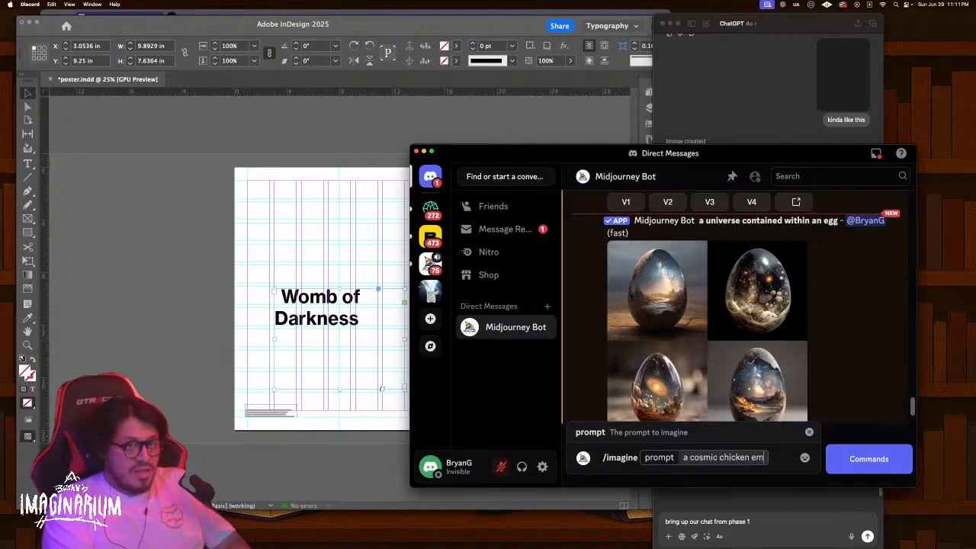
text(erging f)
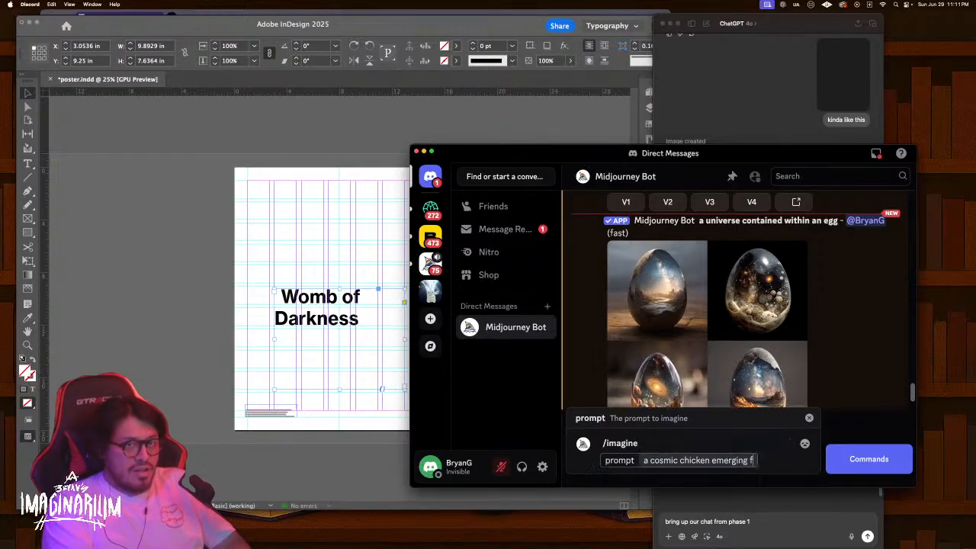
text(rom a cosmic egg)
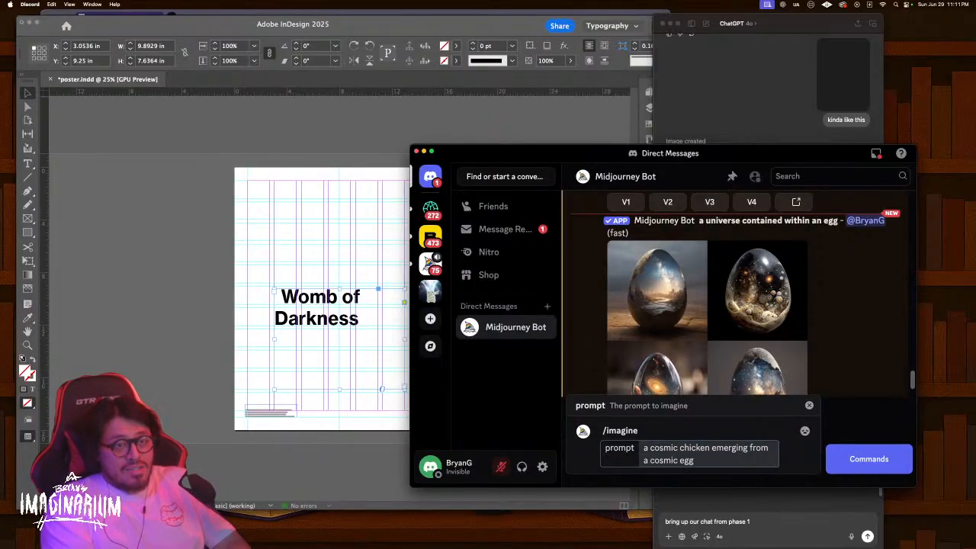
key(BackSpace)
key(BackSpace)
key(BackSpace)
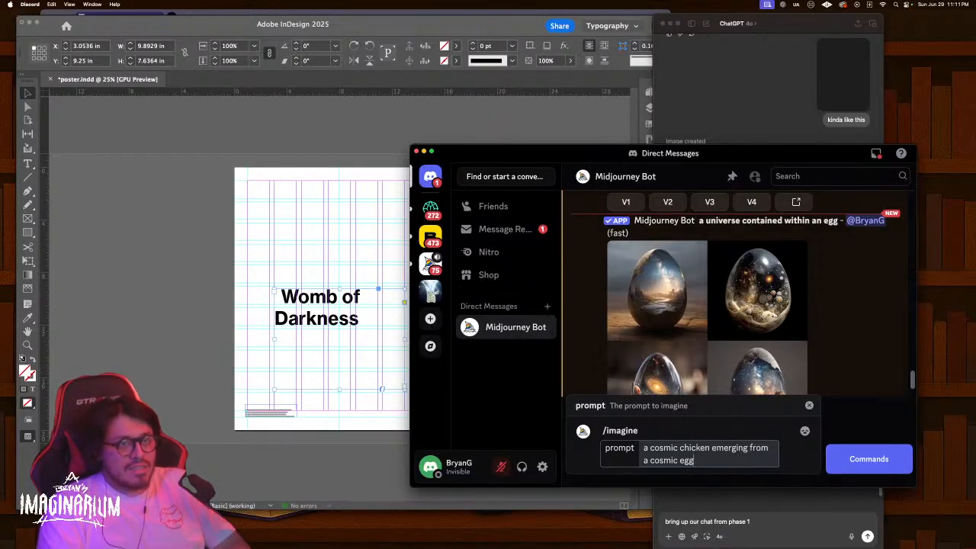
key(Return)
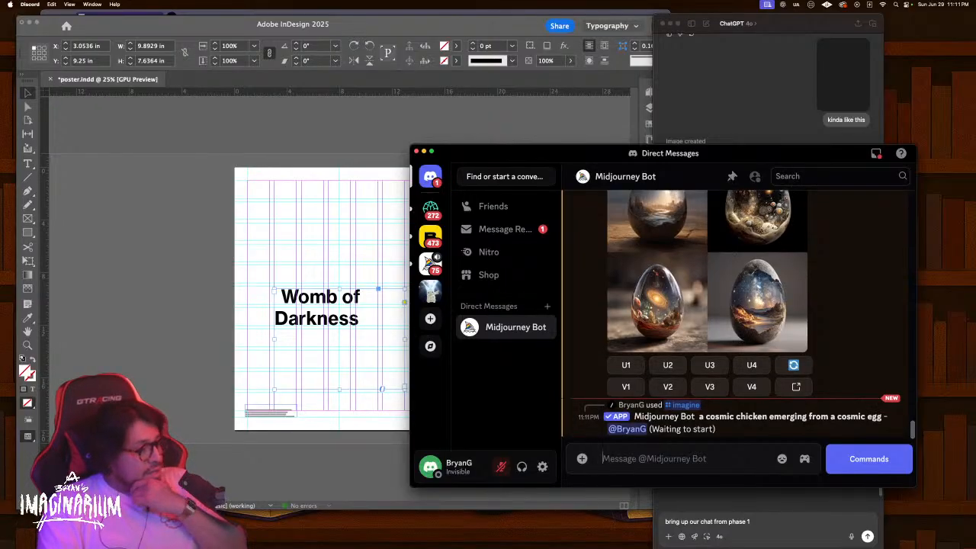
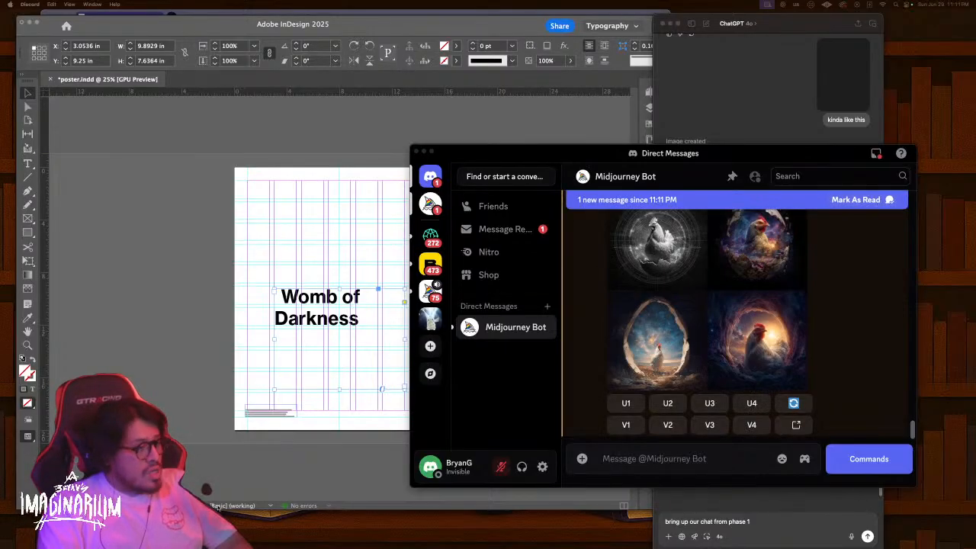
Enlarge the four cosmic chicken images in Discord's viewer, then bring Chrome's Gustave Doré results forward
click(696, 303)
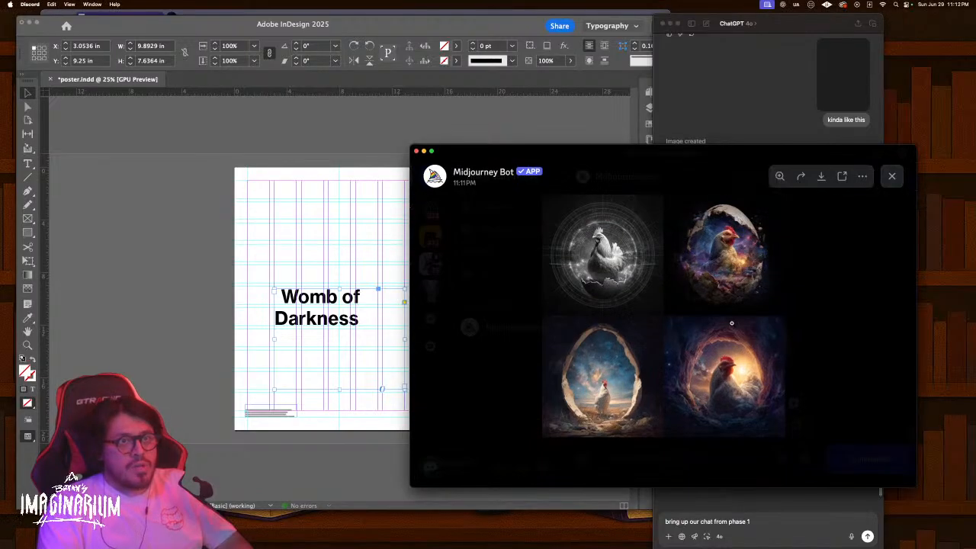
click(729, 366)
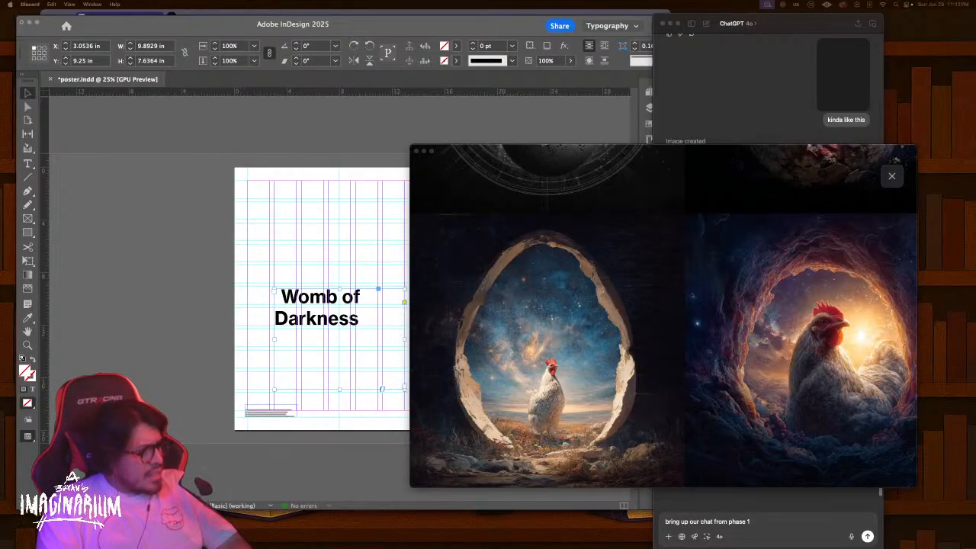
drag(446, 548, 435, 59)
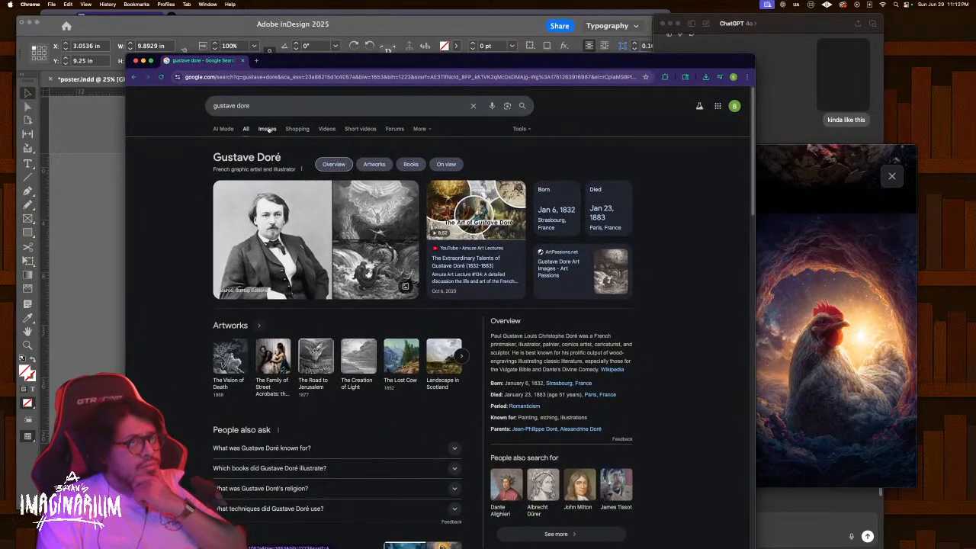
Browse Gustave Doré image results, previewing Esaias Syn, Father of Horror and Monday Mourning
click(267, 129)
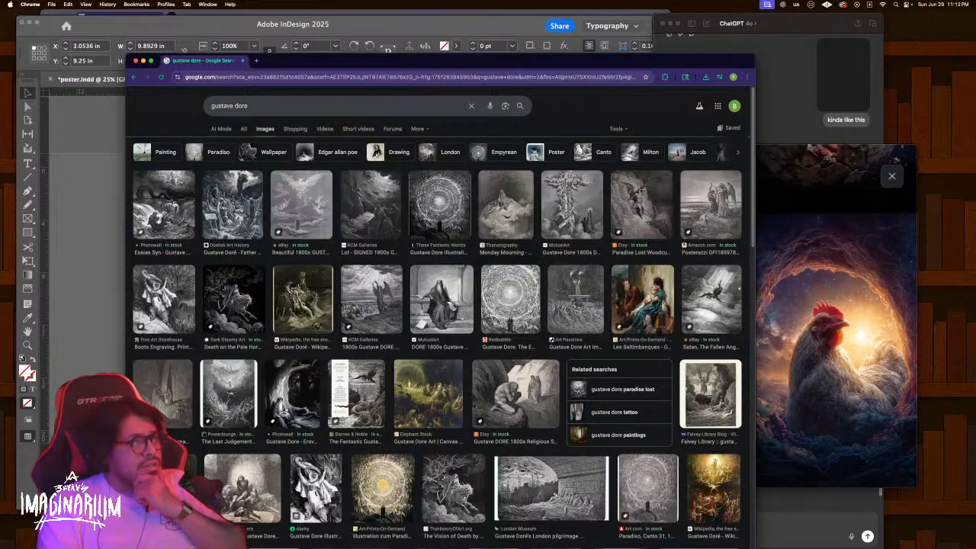
click(176, 204)
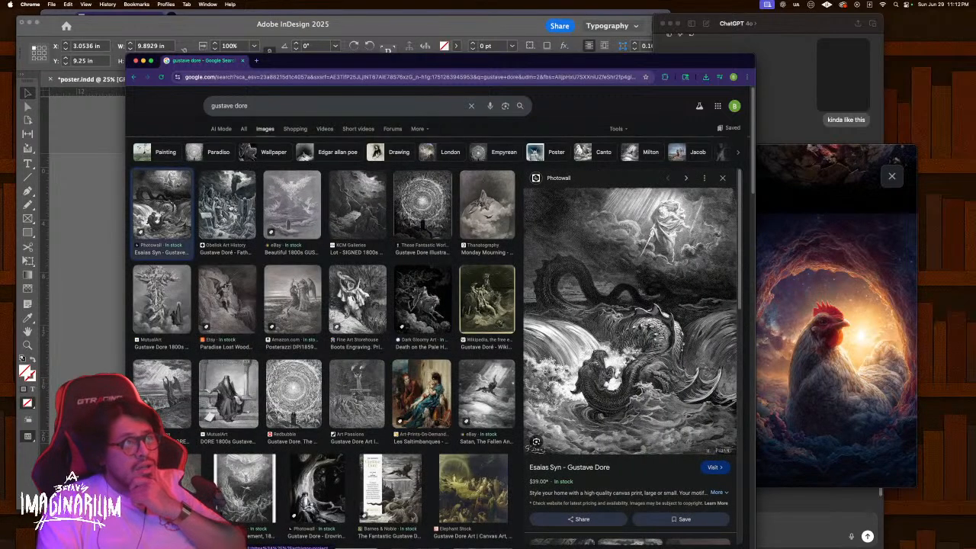
click(231, 206)
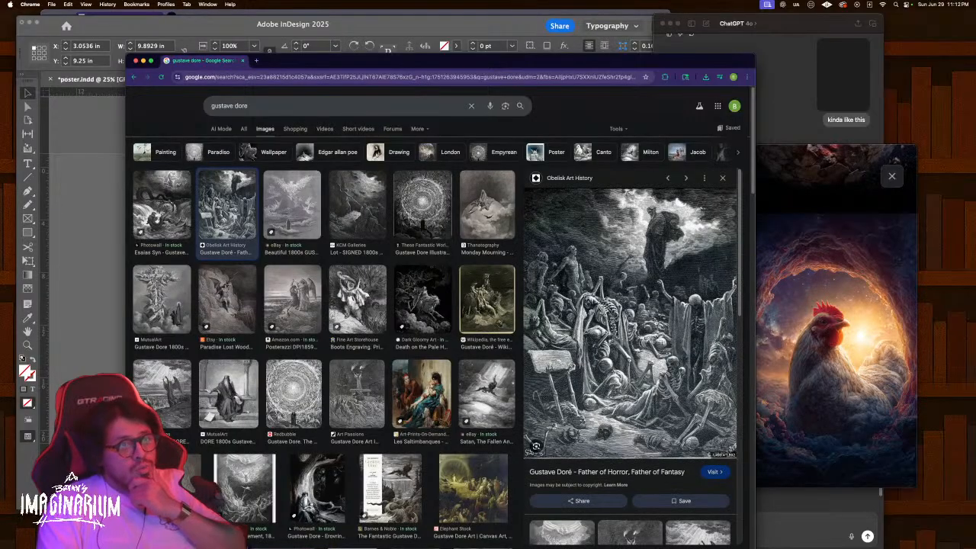
click(489, 212)
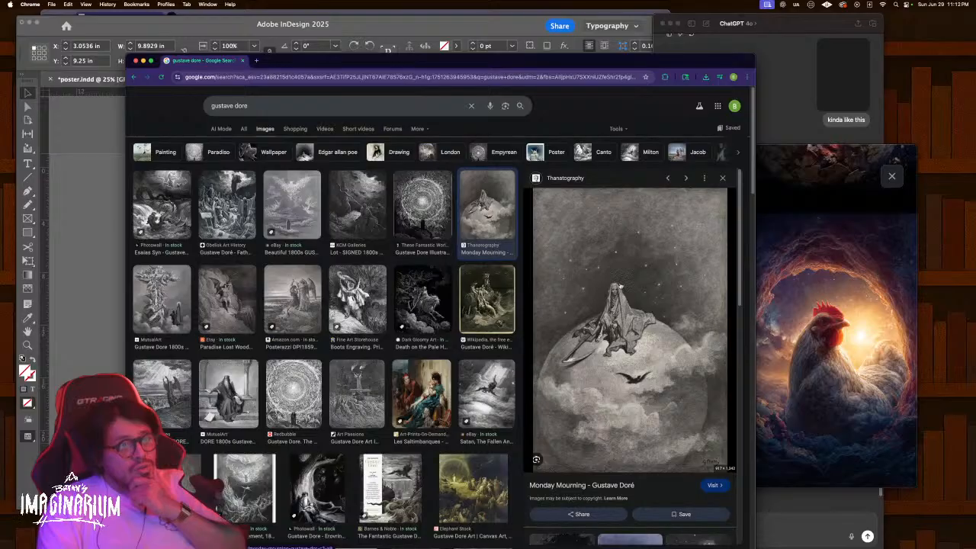
Open the Monday Mourning engraving in a new tab and zoom in to study its detail
right_click(622, 292)
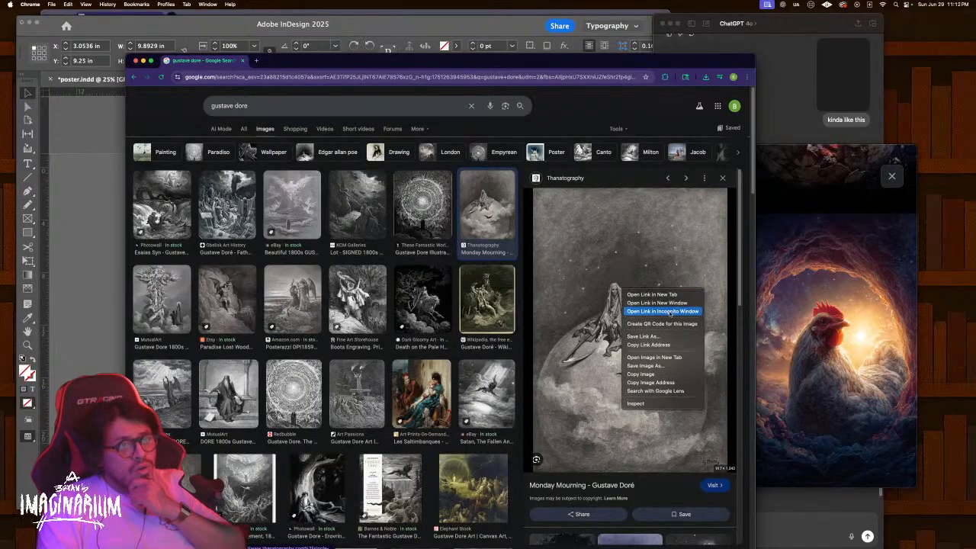
click(692, 357)
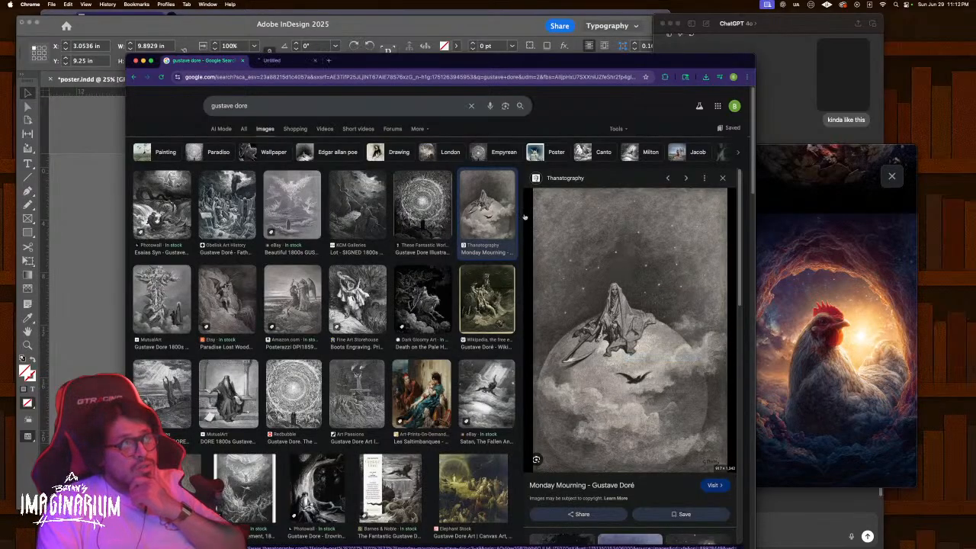
click(294, 61)
click(429, 328)
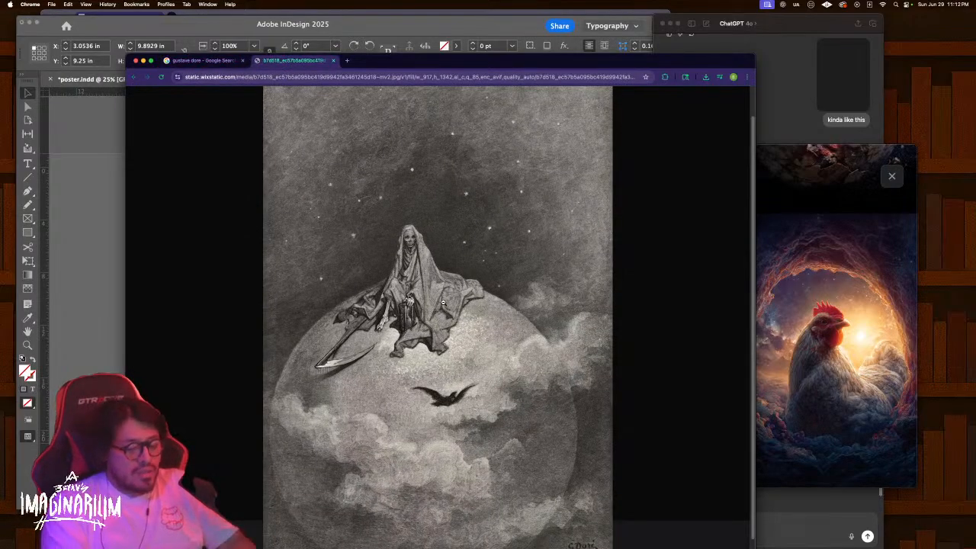
key(super+equal)
key(super+equal)
key(super+equal)
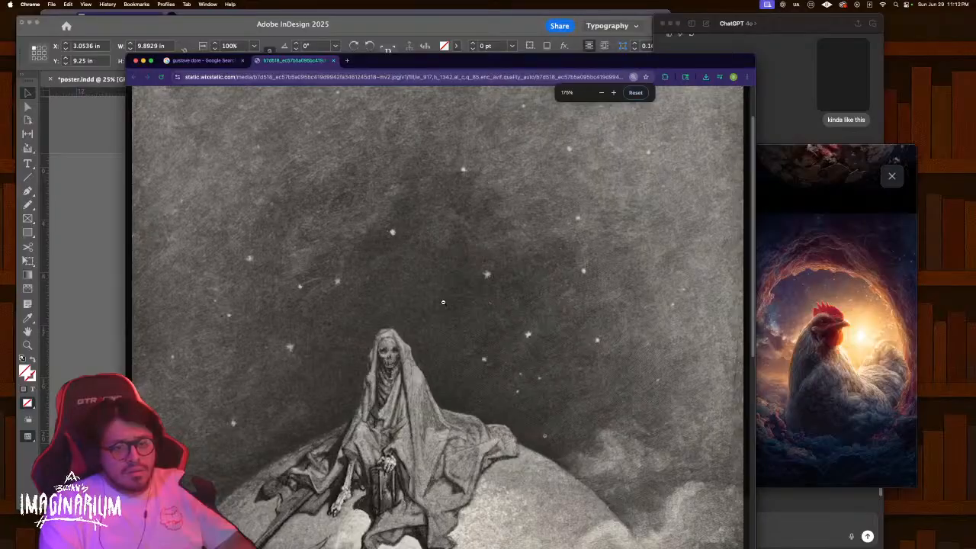
scroll(399, 319, down, 5)
scroll(399, 318, down, 5)
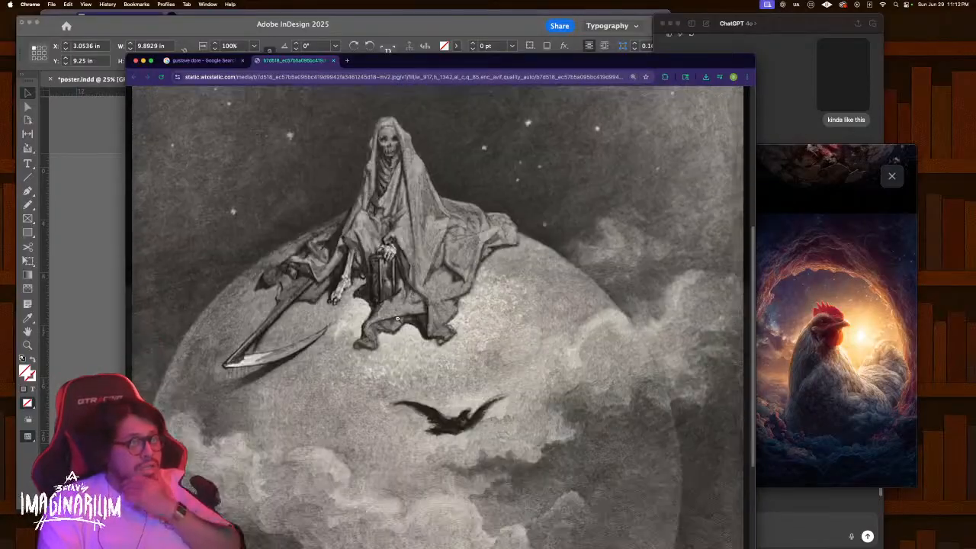
scroll(397, 316, up, 1)
key(super+minus)
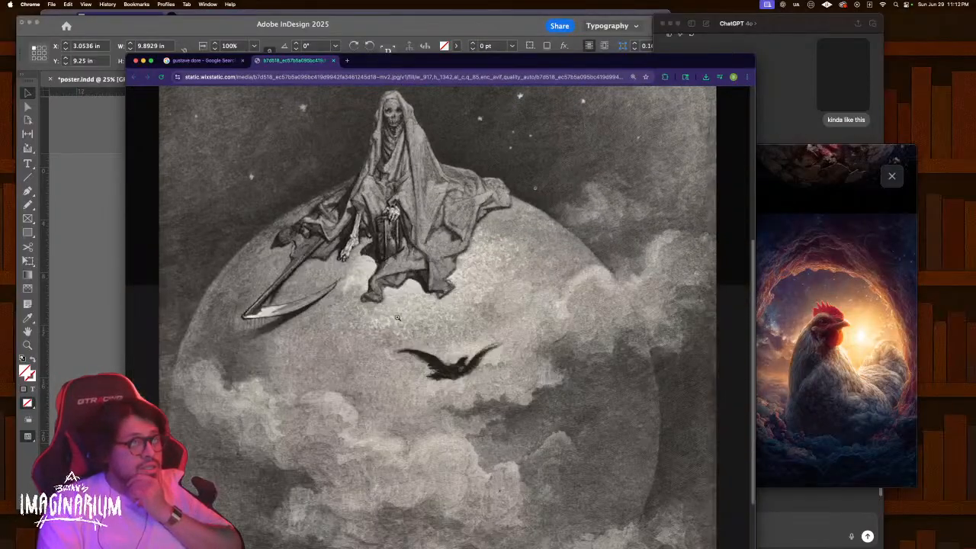
Close the engraving tab, select the Doré search text, and minimize Chrome
click(334, 60)
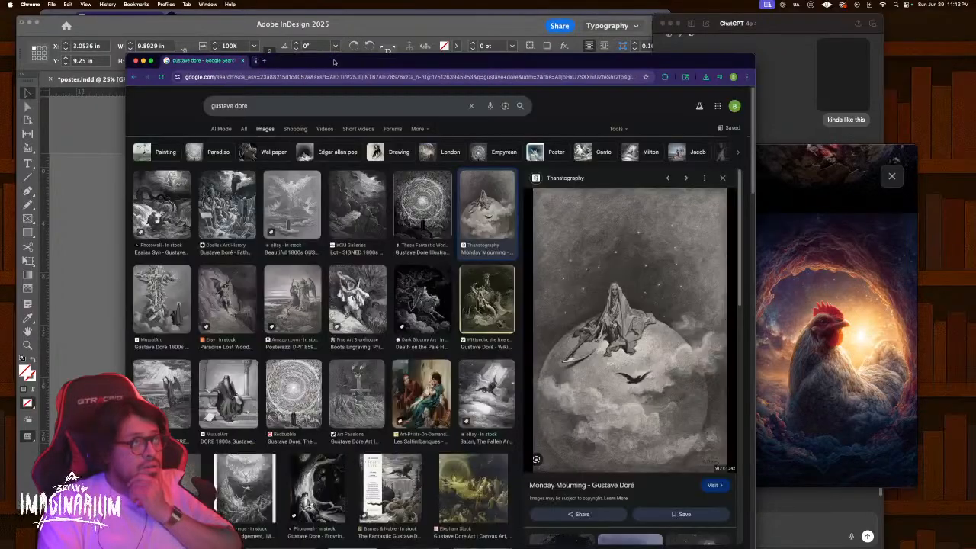
click(281, 107)
key(super+a)
double_click(382, 64)
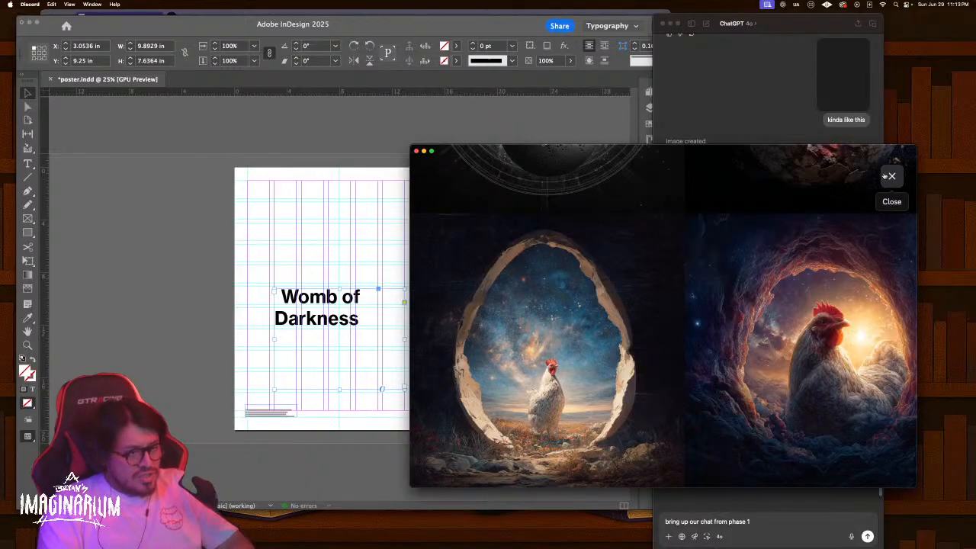
Replace ChatGPT's old prompt with a question about why the cosmic chicken crossed the road, and send it
key(ctrl+Up)
click(900, 229)
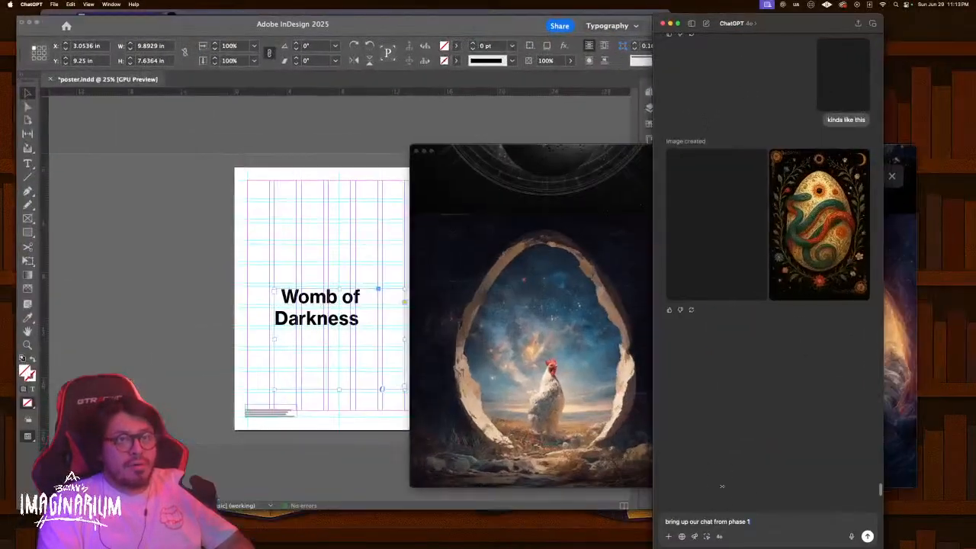
key(super+a)
text(w)
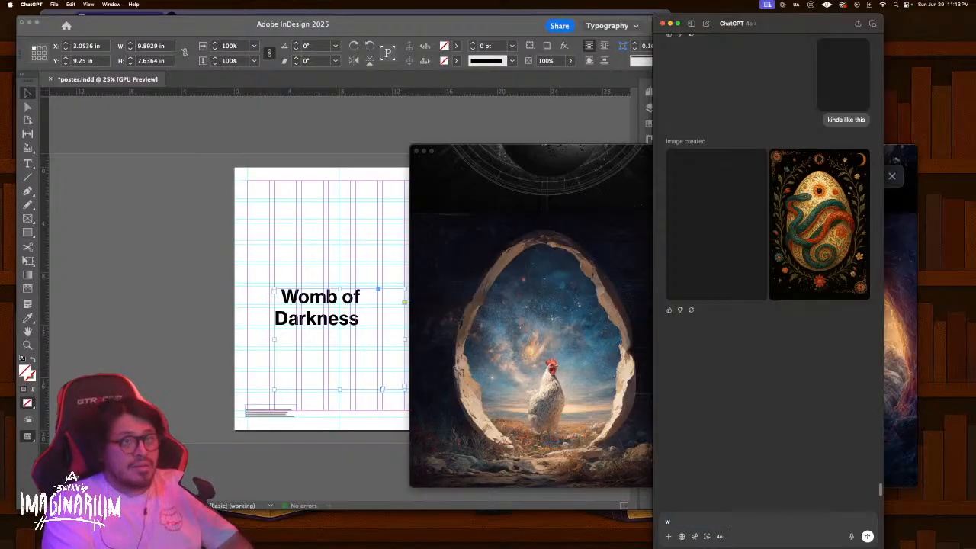
text(hatdid the )
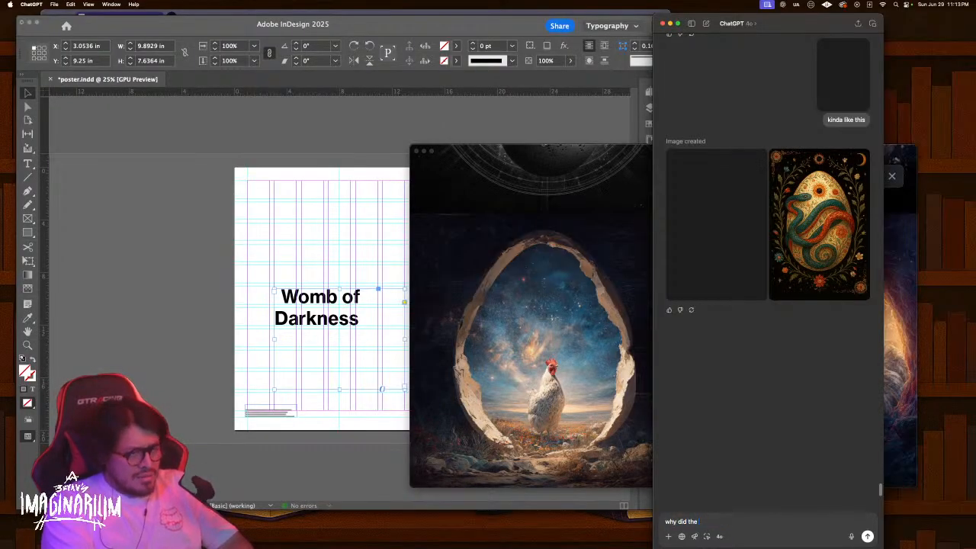
text(cosmic chicken cross the roa)
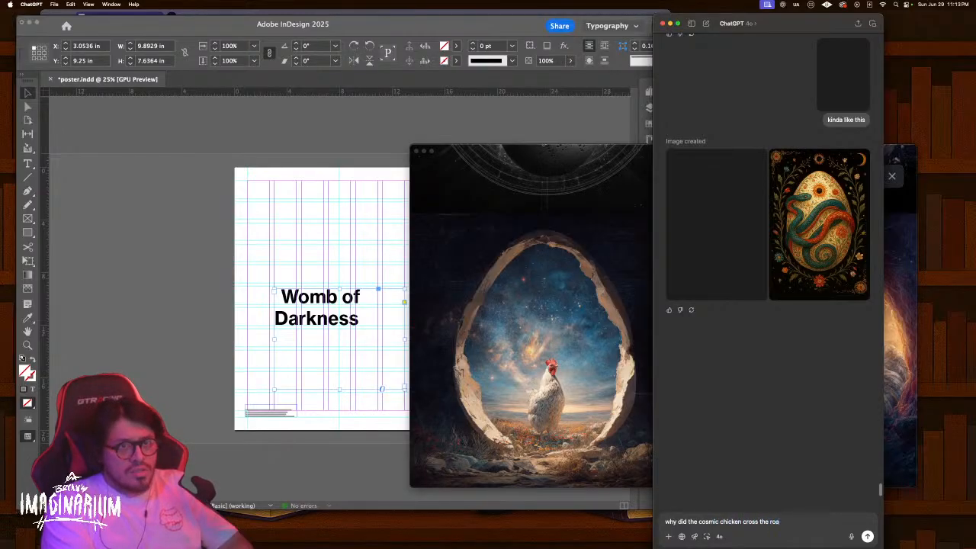
text(d. PREGUNTA )
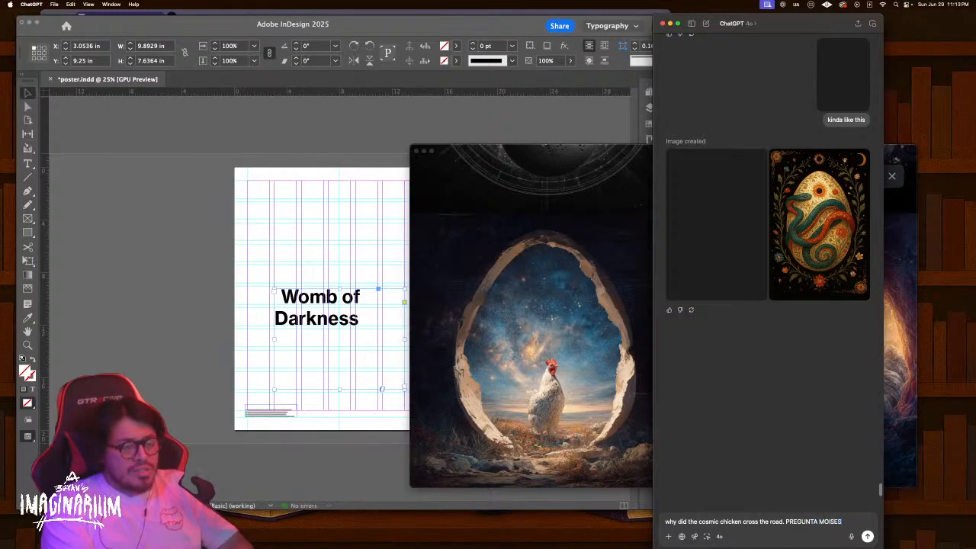
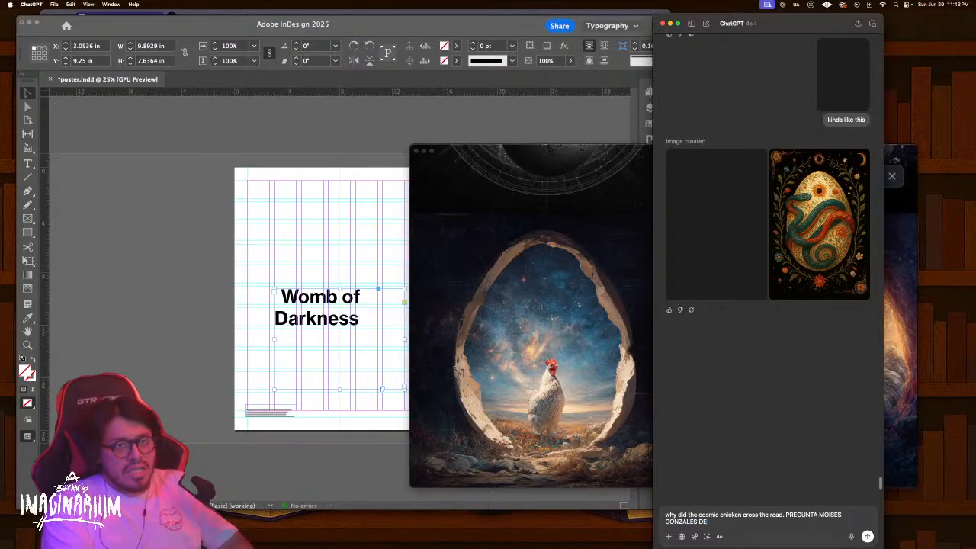
text(L CHAT)
key(Return)
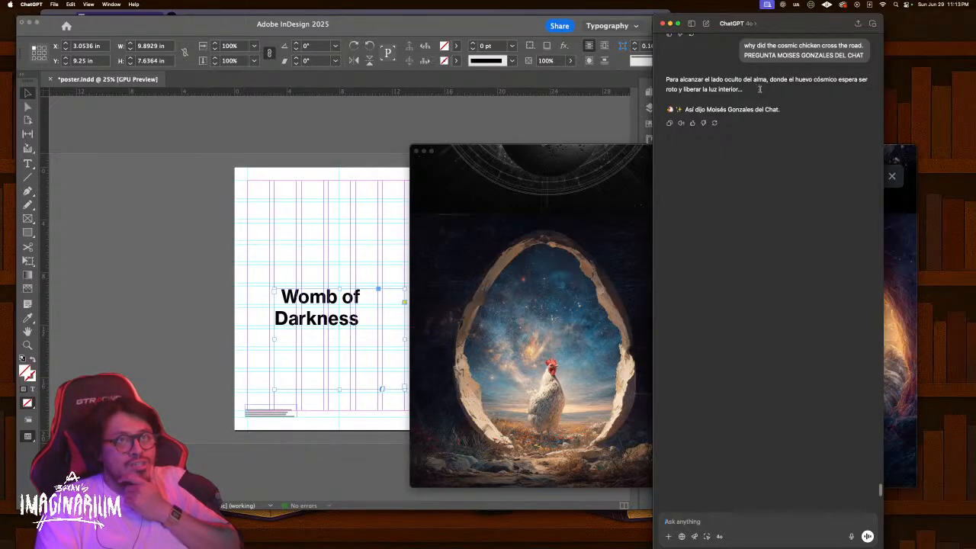
scroll(765, 164, up, 6)
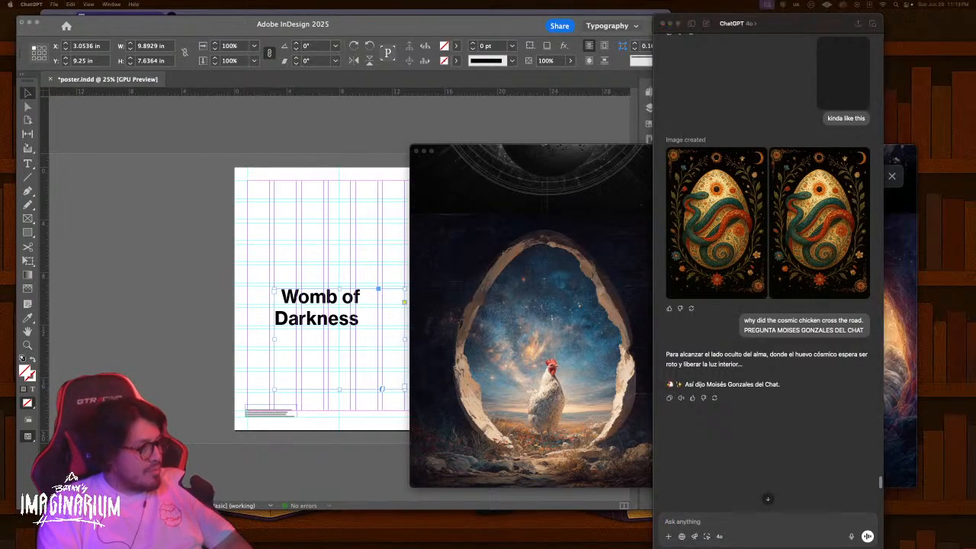
key(ctrl+Up)
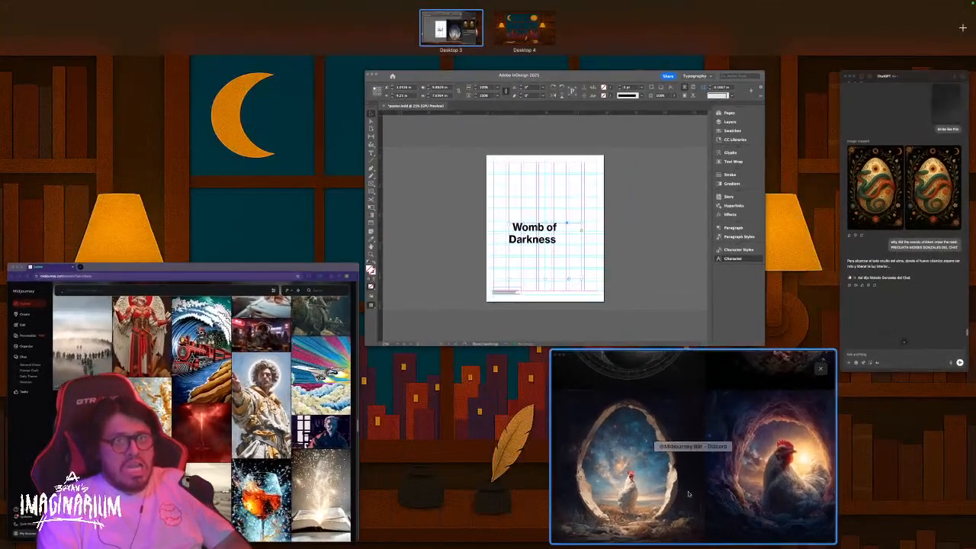
Copy the earlier cosmic chicken prompt into a new Midjourney /imagine request
click(688, 494)
key(Escape)
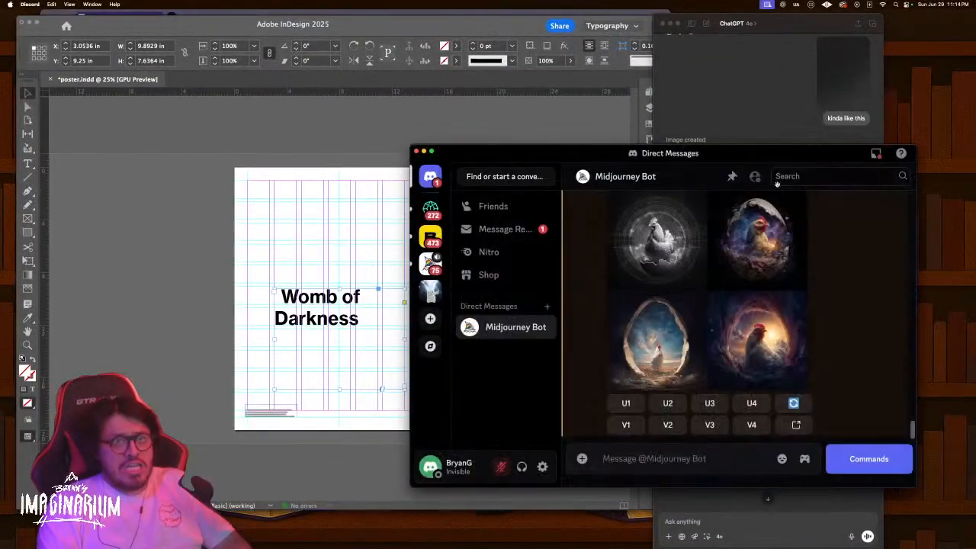
scroll(698, 366, up, 3)
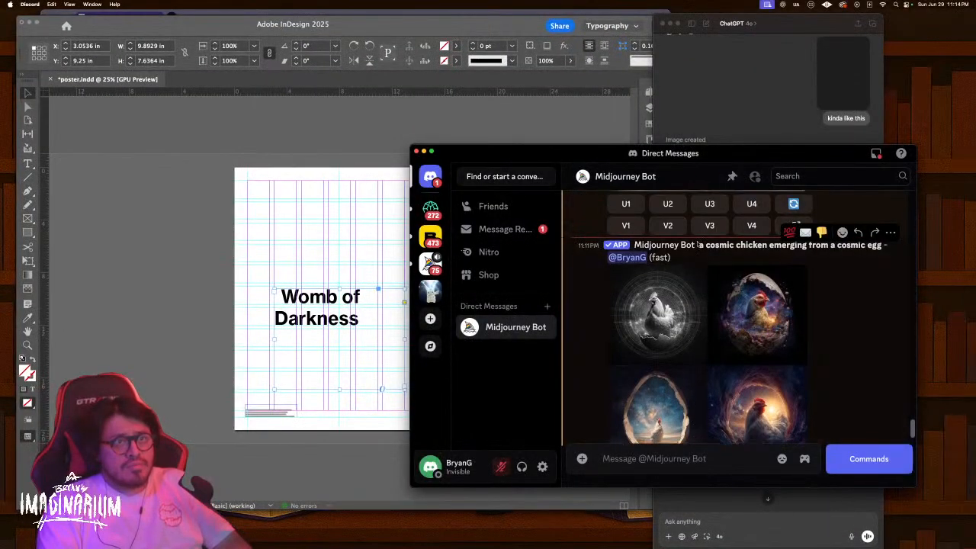
drag(698, 244, 671, 260)
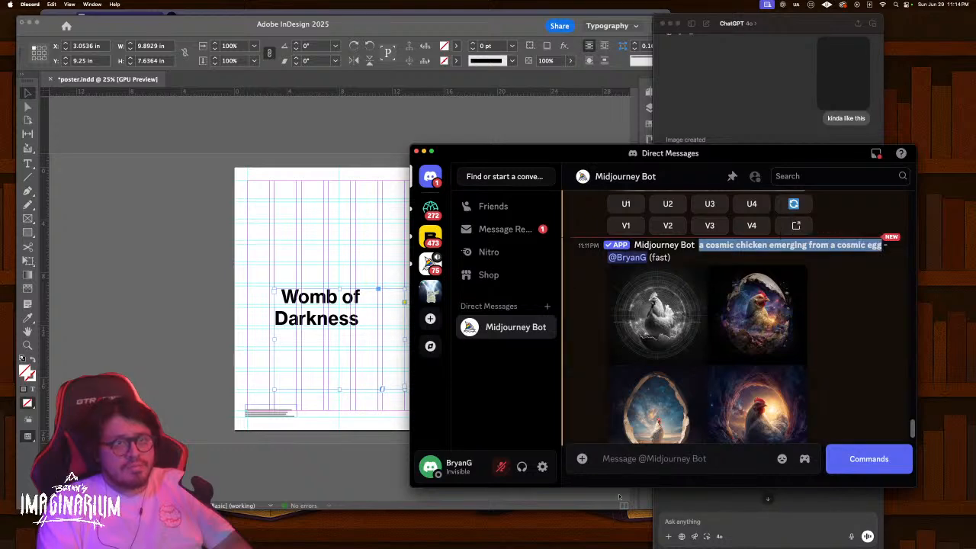
click(636, 458)
text(/)
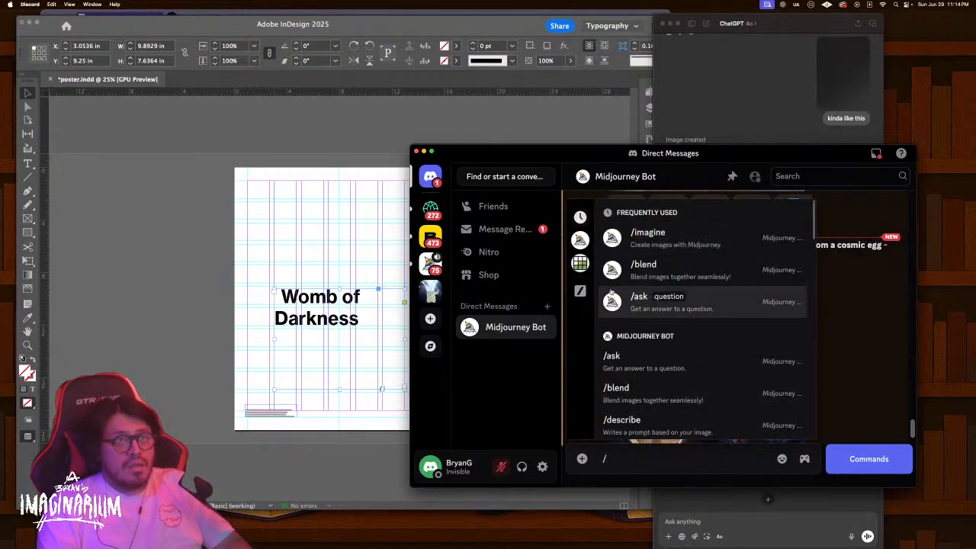
click(661, 243)
text(a cosmic chicken emerging from a cosmic egg)
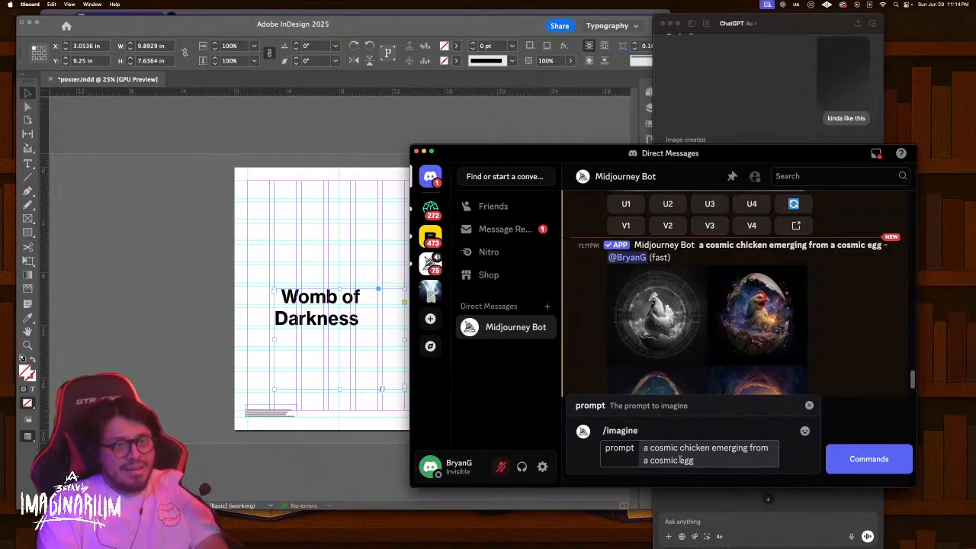
Edit the prompt to read 'a cosmic egg by Gustave dore'
drag(677, 460, 659, 449)
key(BackSpace)
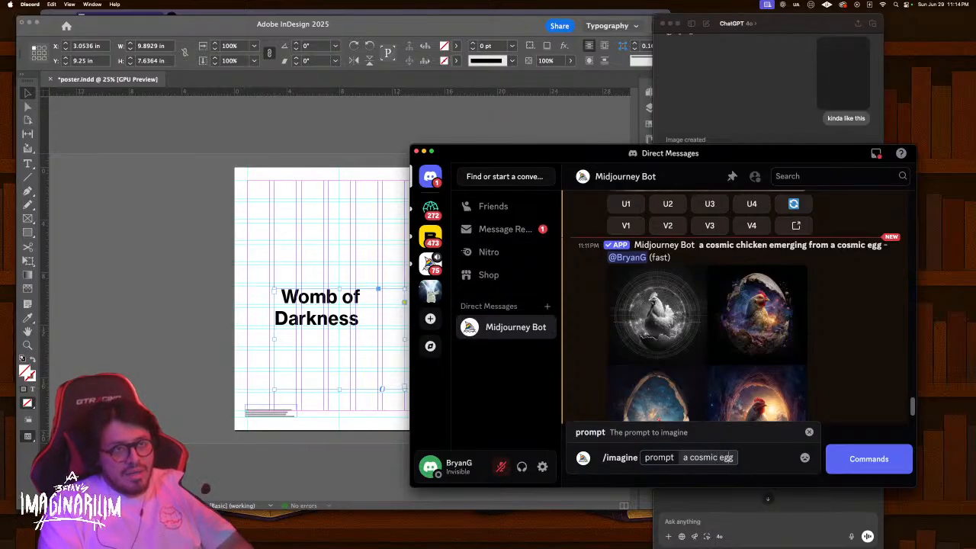
text(by)
text(a cosmic chicken emerging from a cosmic egg)
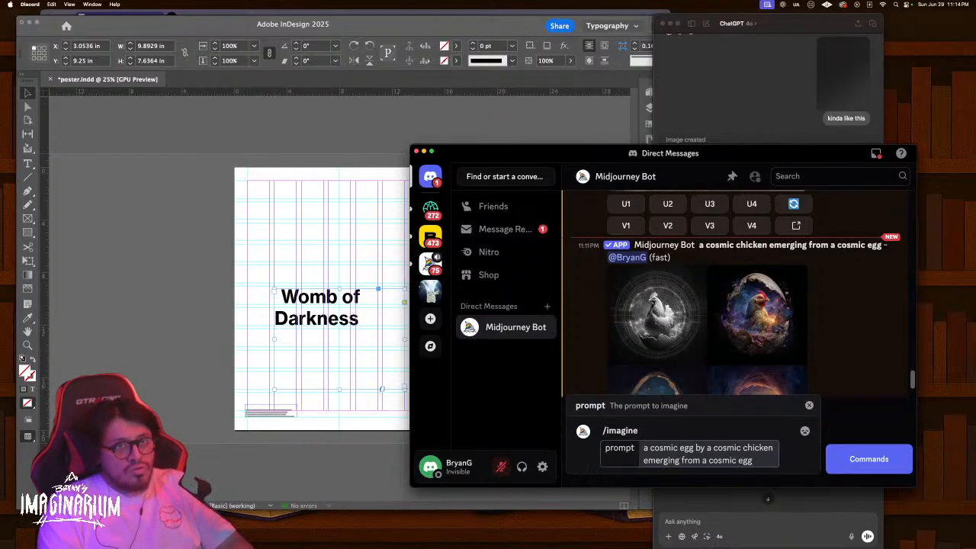
key(super+z)
text(Gusta)
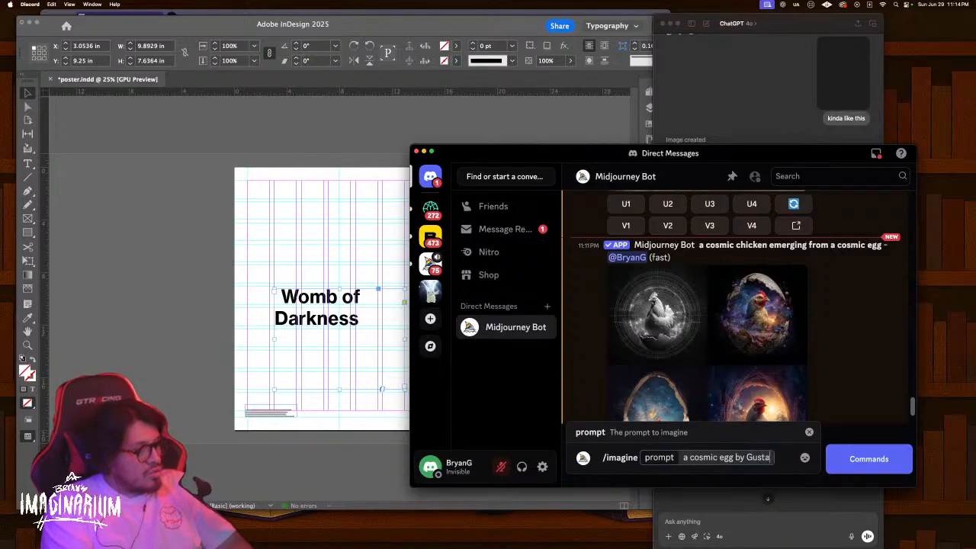
text(ve dore)
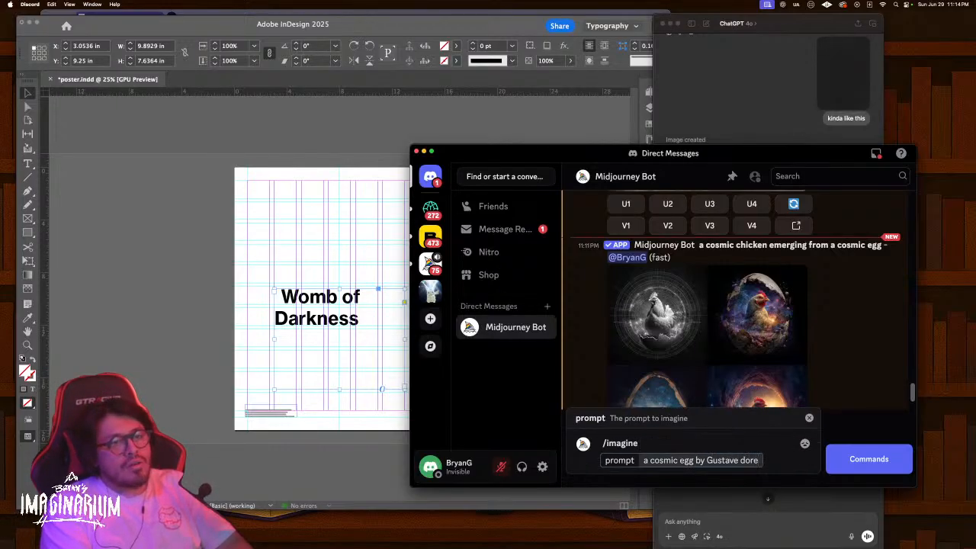
Append '--ar 4:5 --v 7.0' copied from an older post and submit the prompt
scroll(725, 333, up, 15)
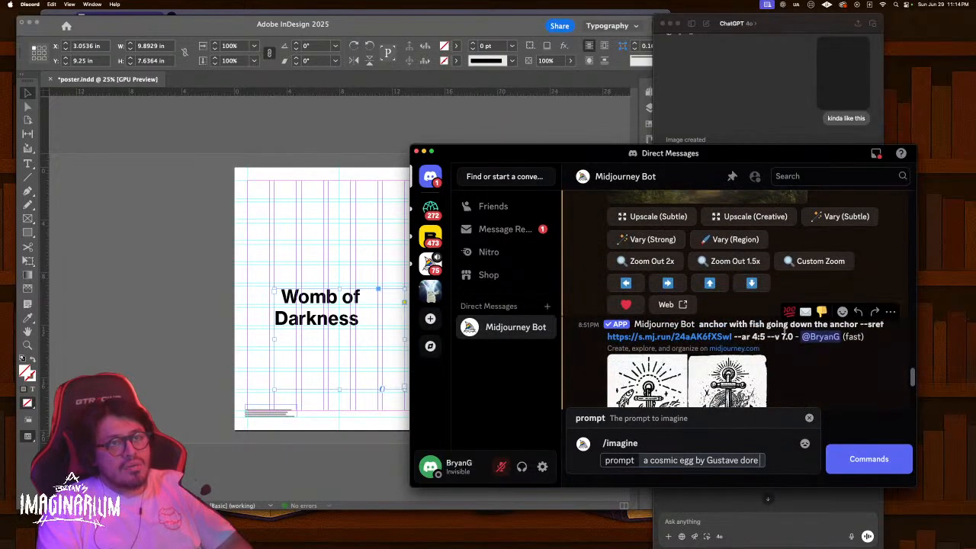
drag(734, 336, 794, 337)
key(super+c)
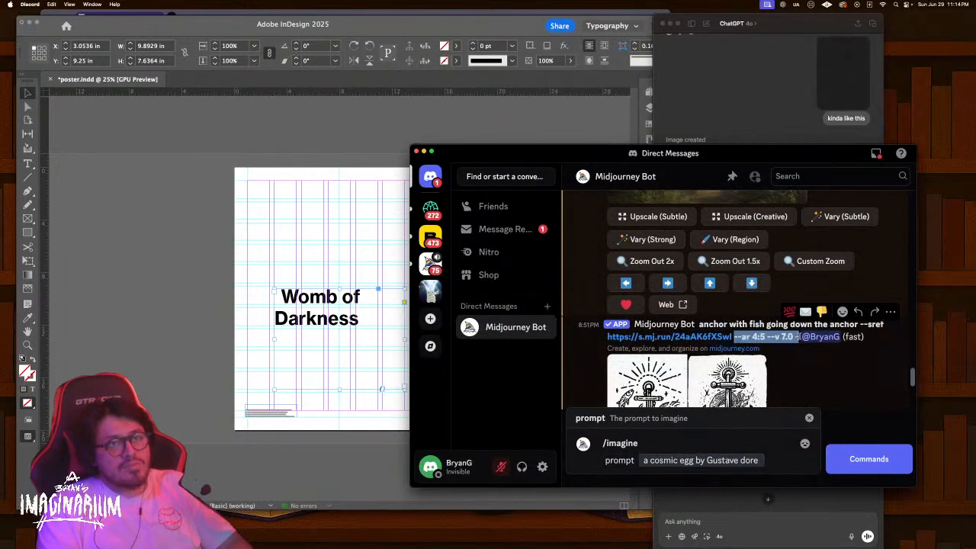
scroll(755, 364, down, 1)
scroll(754, 359, down, 10)
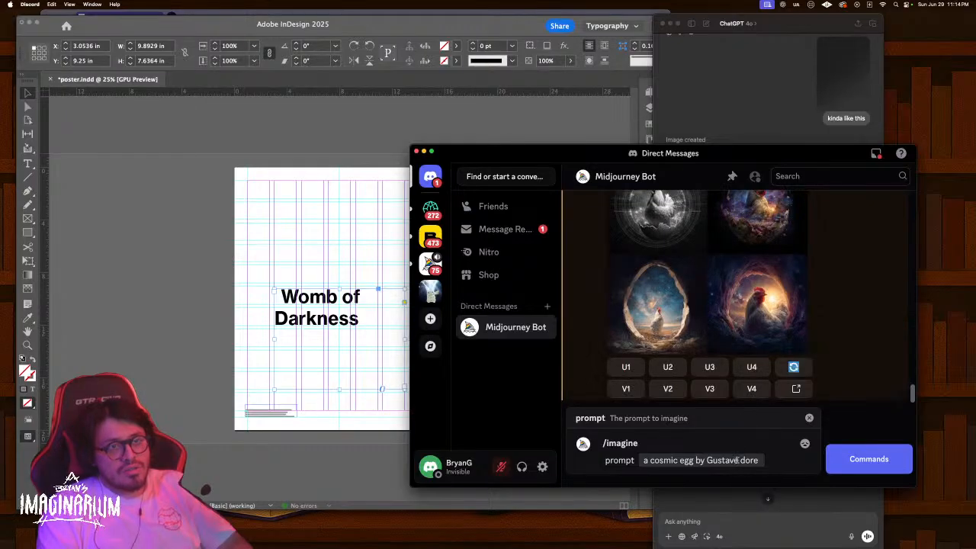
click(758, 460)
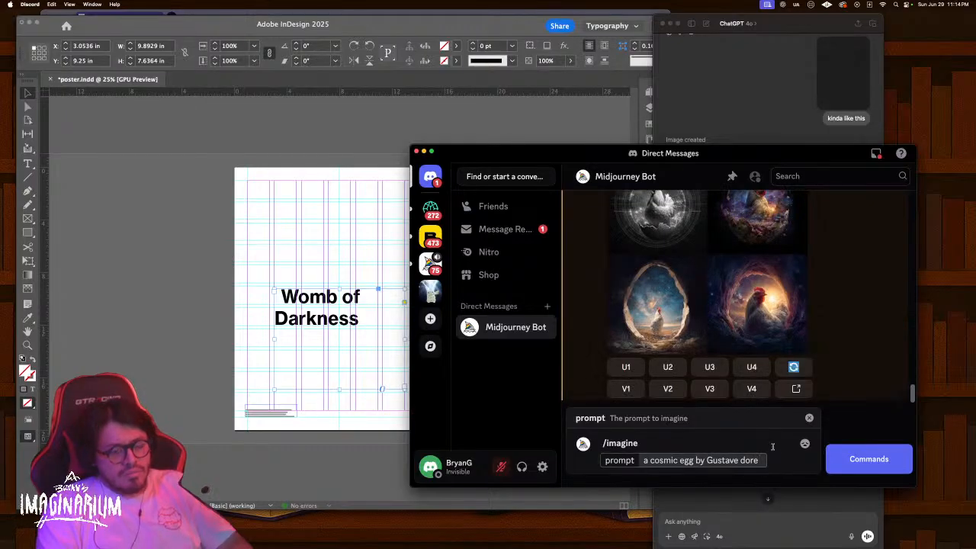
text(.)
key(super+v)
key(Return)
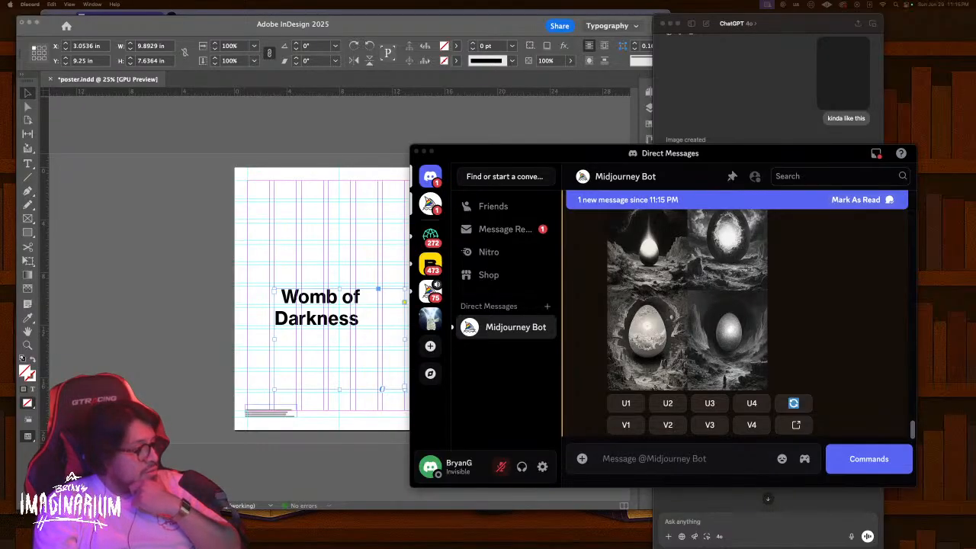
Open the cosmic egg grid in Discord's viewer, zoom in and pan across all four images
click(822, 307)
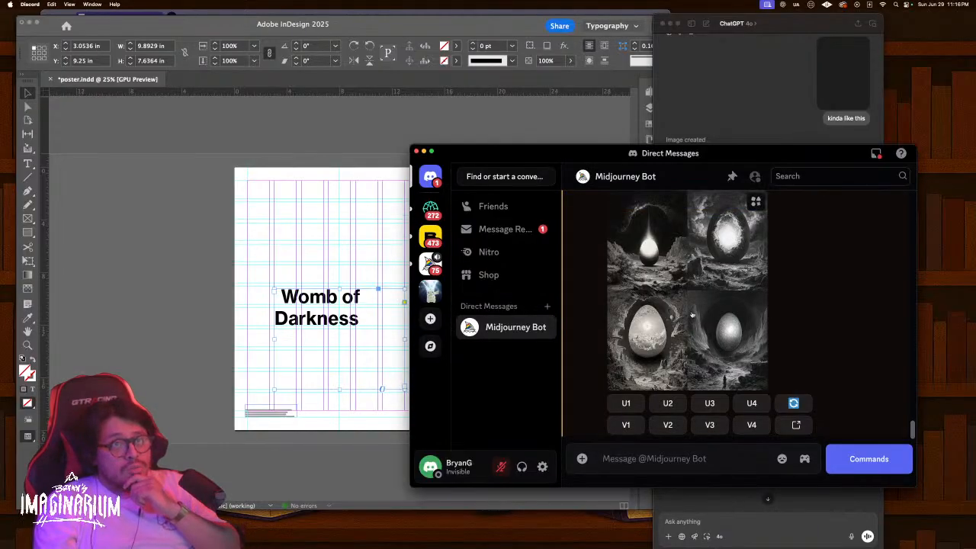
click(720, 252)
click(720, 252)
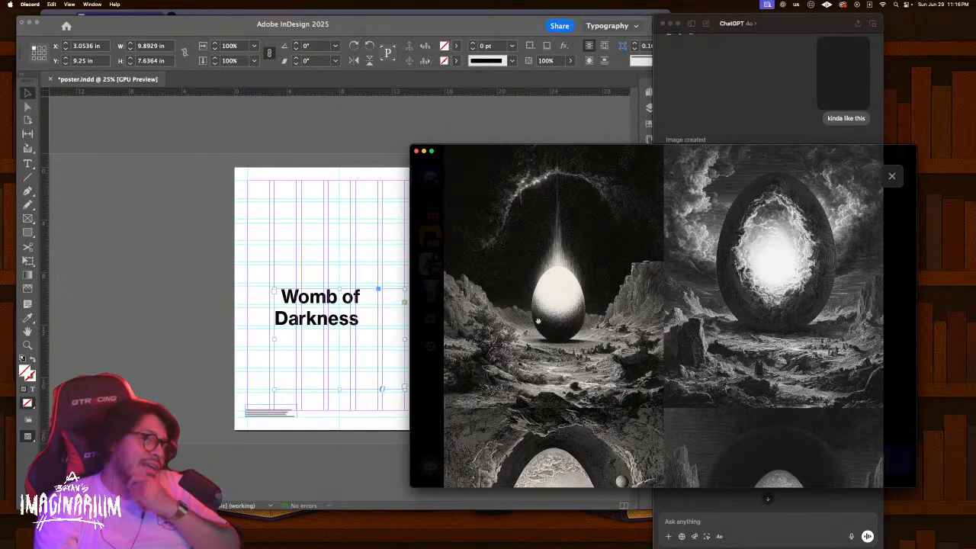
scroll(558, 279, down, 5)
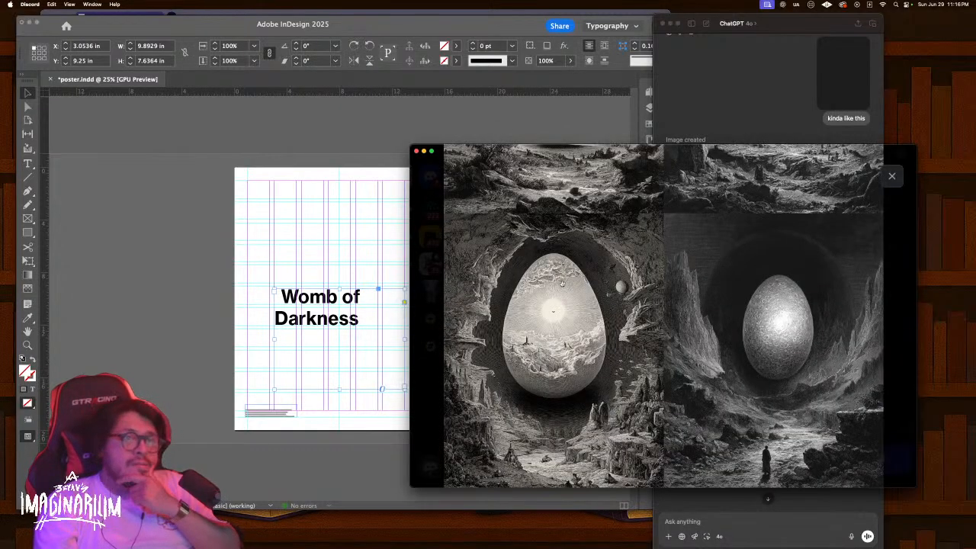
scroll(757, 337, up, 5)
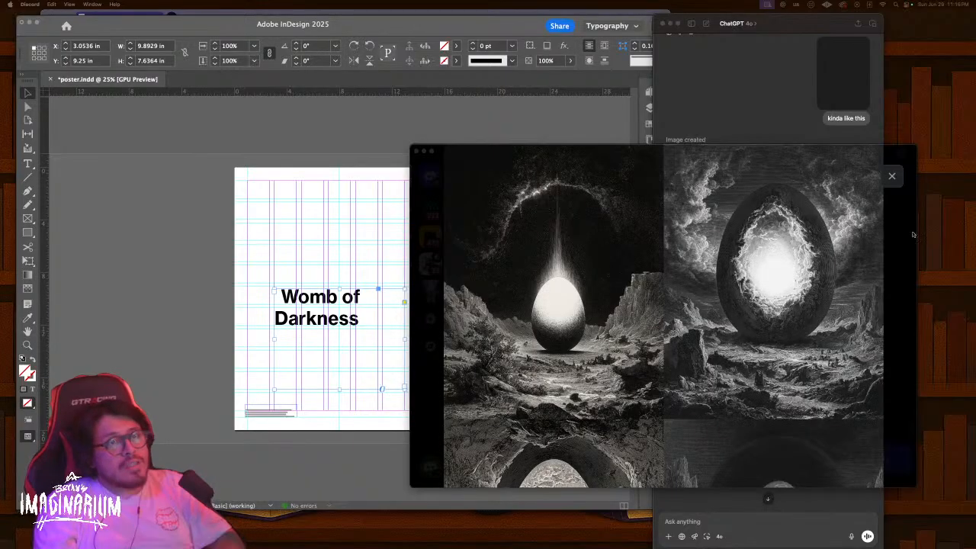
click(895, 181)
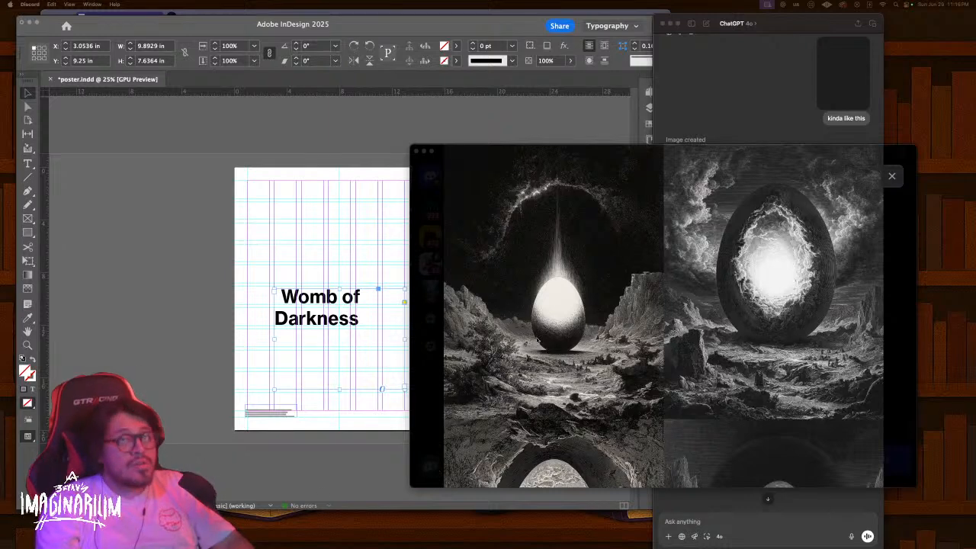
scroll(612, 343, down, 1)
scroll(617, 334, down, 5)
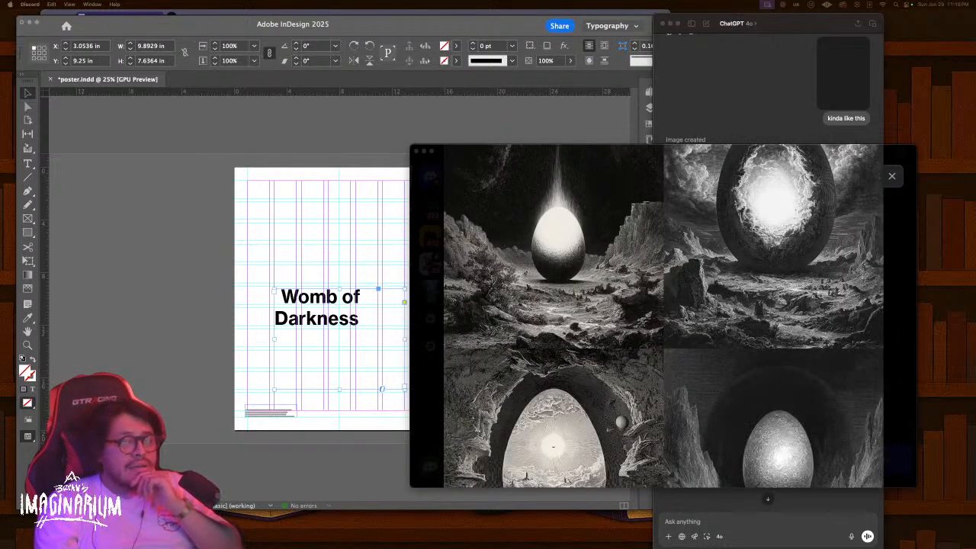
scroll(528, 318, down, 1)
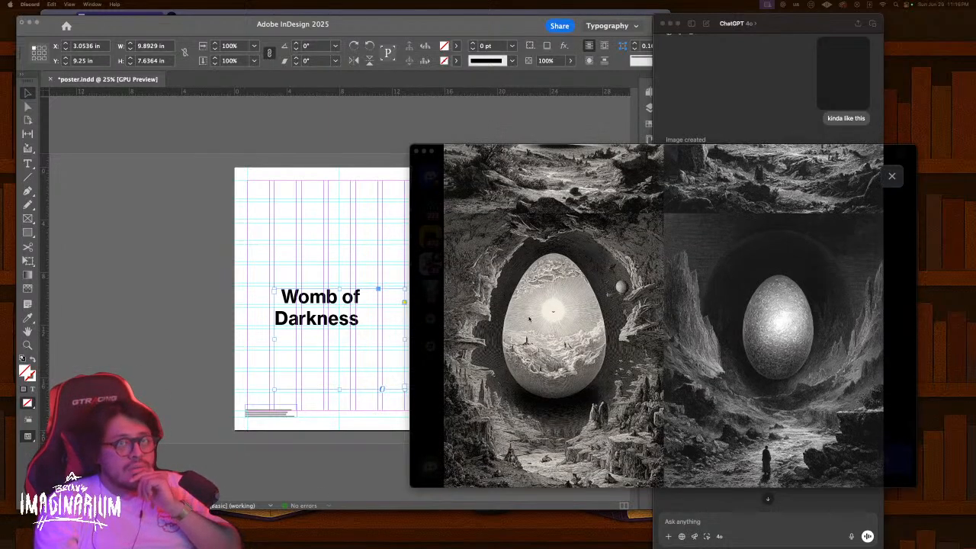
scroll(549, 274, down, 5)
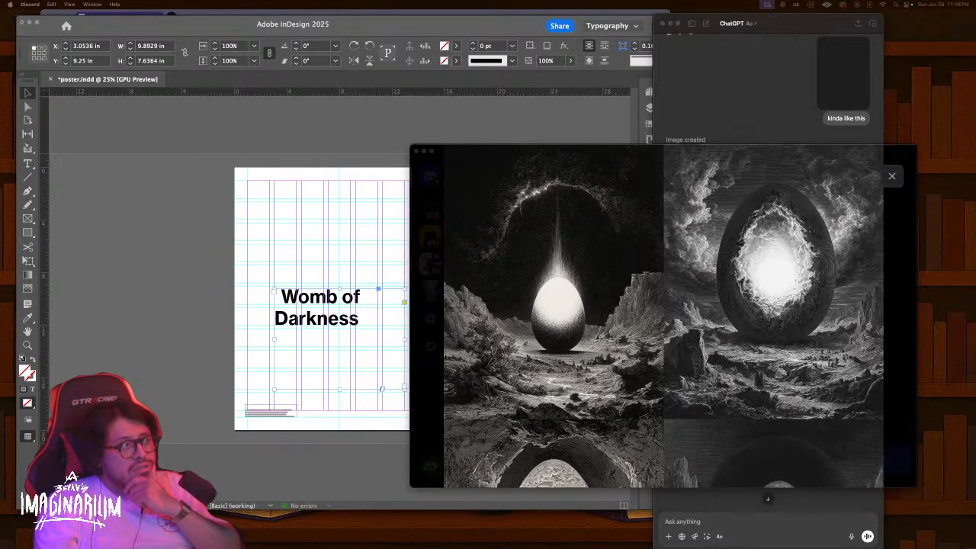
Bring up the Midjourney website from the window overview, then hide it again
key(ctrl+Up)
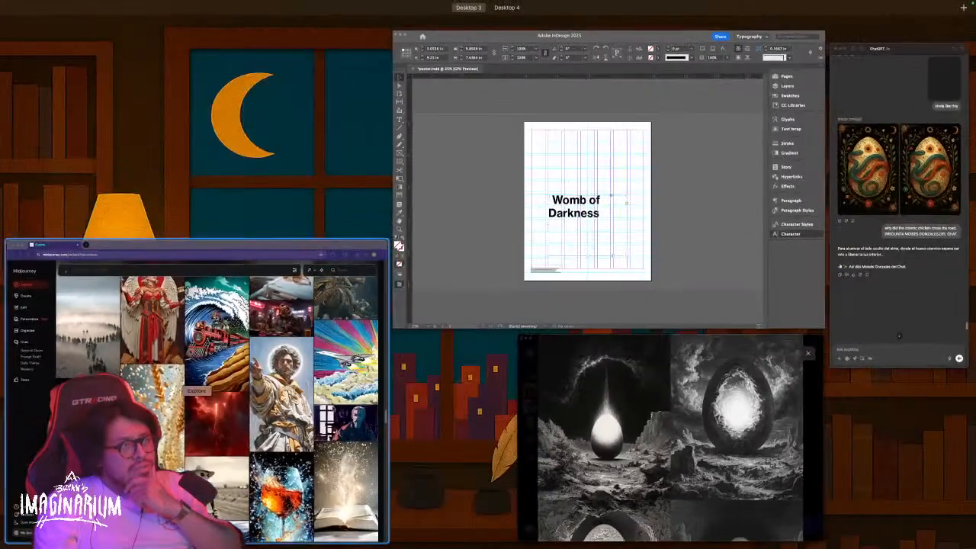
click(303, 400)
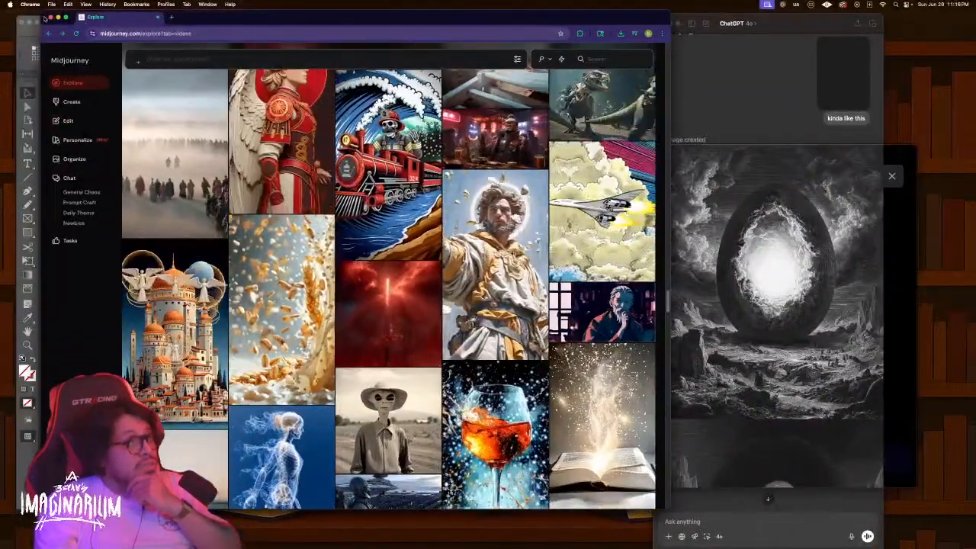
click(51, 17)
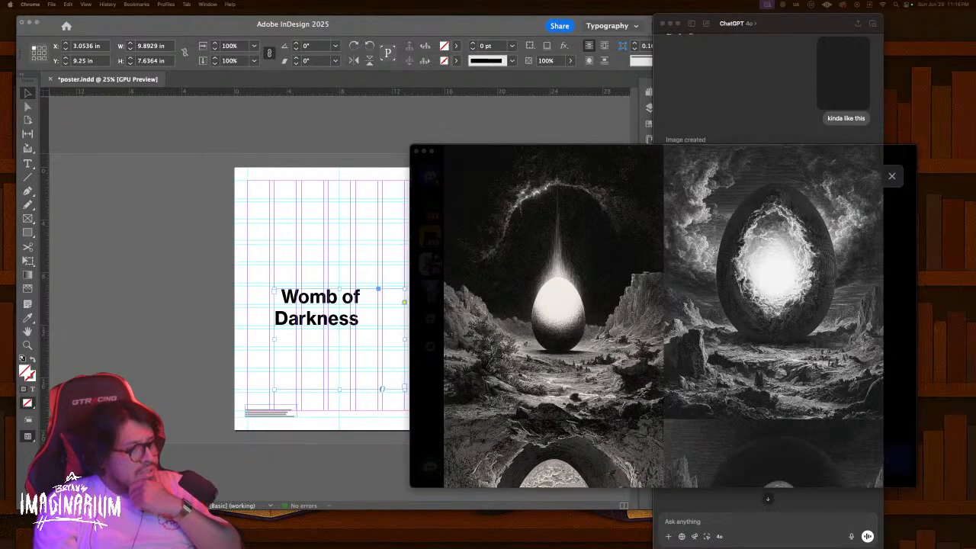
Begin a casual 'aight my guy lets talk' ChatGPT message, then clear the draft
click(769, 117)
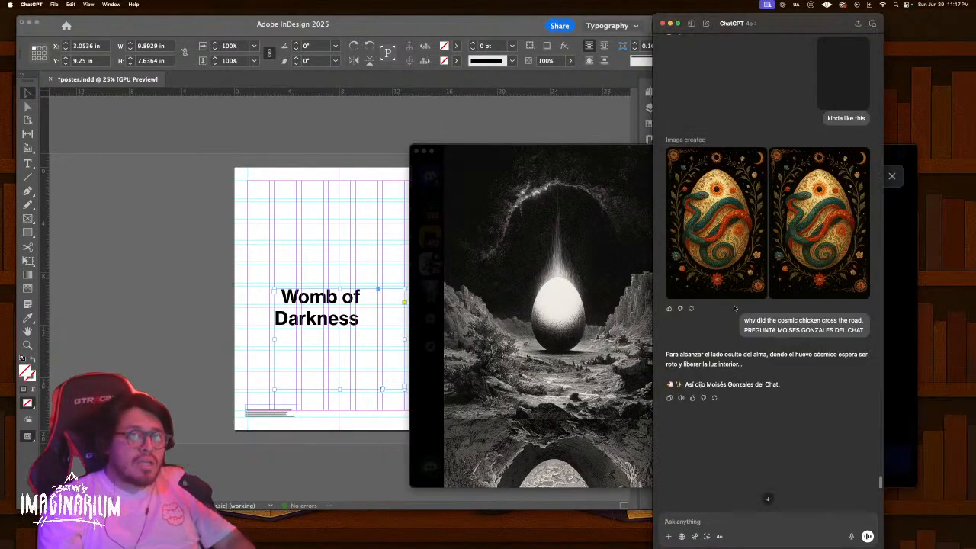
click(747, 517)
text(aight m)
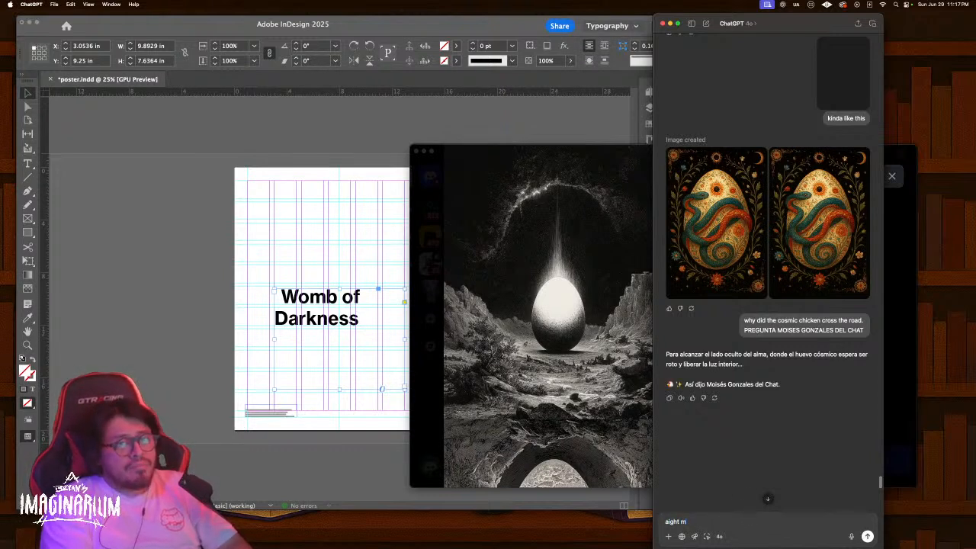
text(y guy lets)
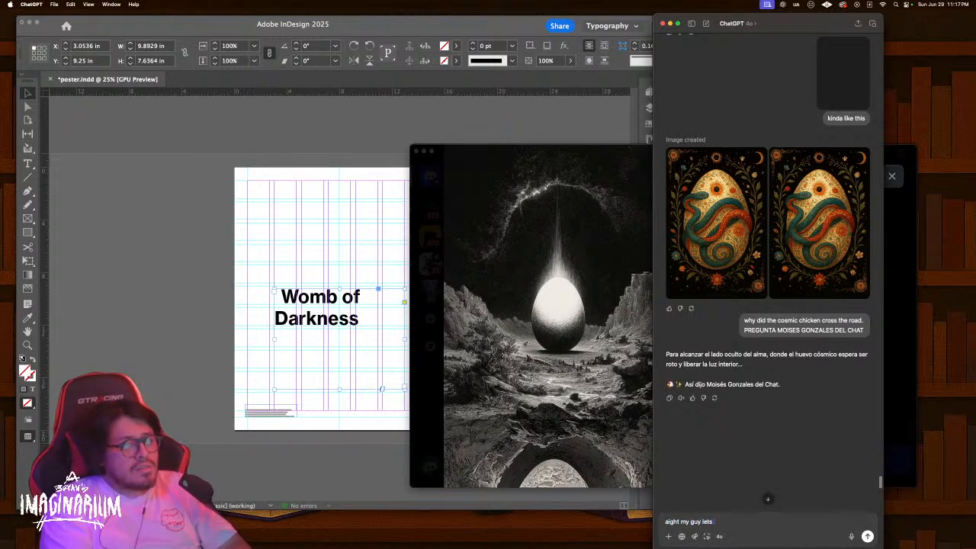
text( talk)
key(BackSpace)
key(BackSpace)
key(BackSpace)
key(BackSpace)
text(brains)
key(BackSpace)
key(BackSpace)
key(BackSpace)
key(BackSpace)
key(BackSpace)
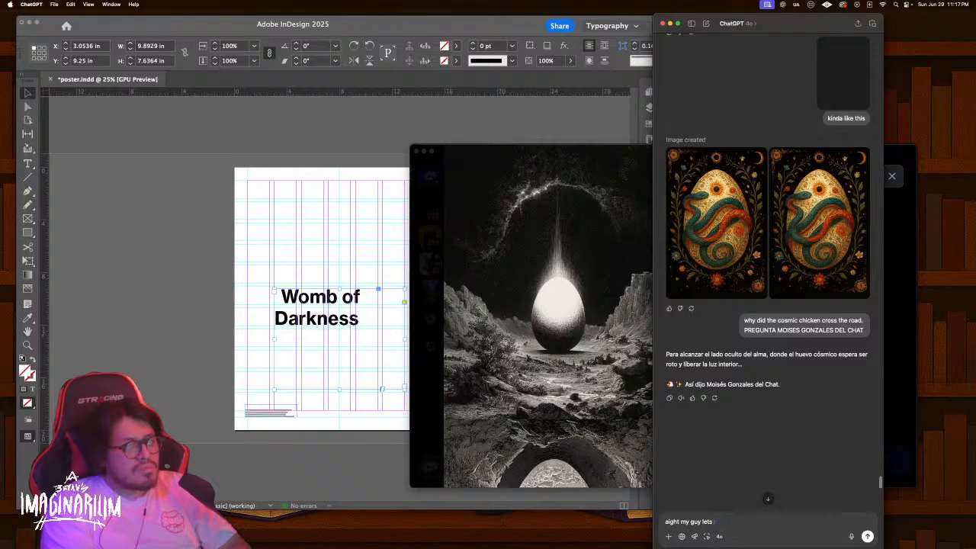
key(super+BackSpace)
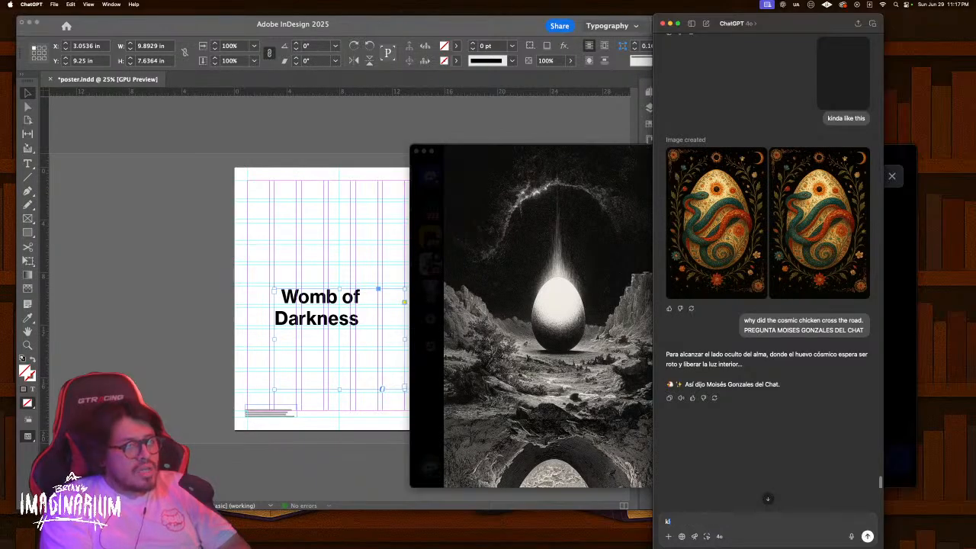
Draft 'lets talk about phase 1 womb of darkness… craft some text… on the poster.'
text(lets talk a)
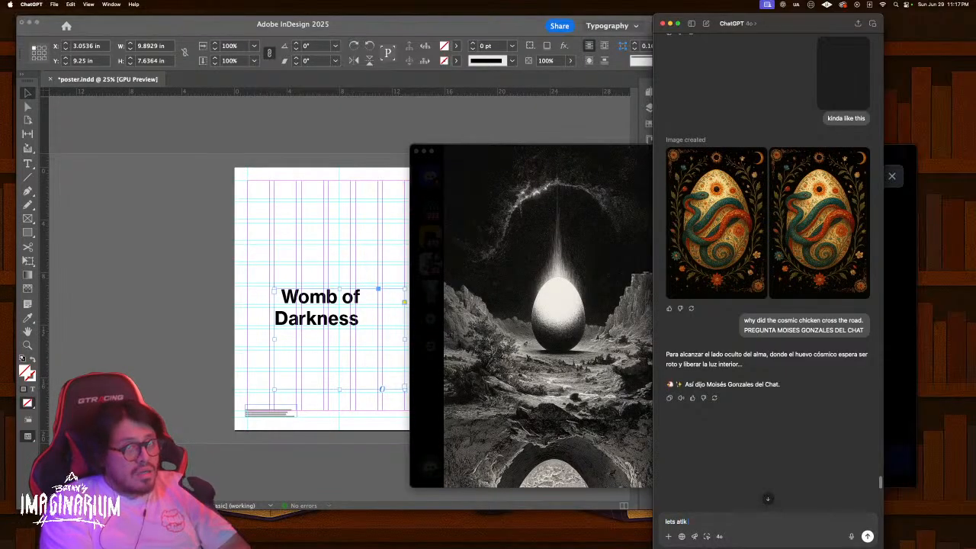
text(bout)
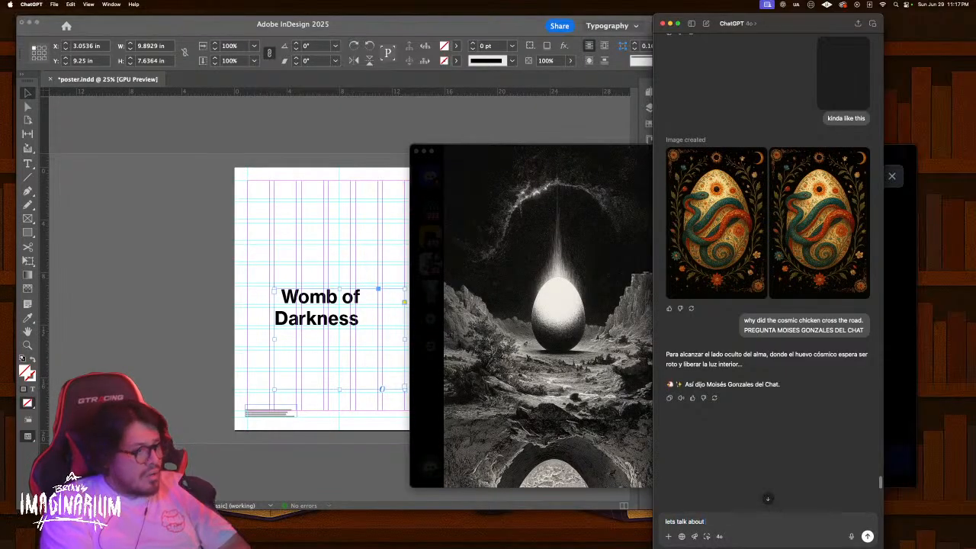
text( phase 1)
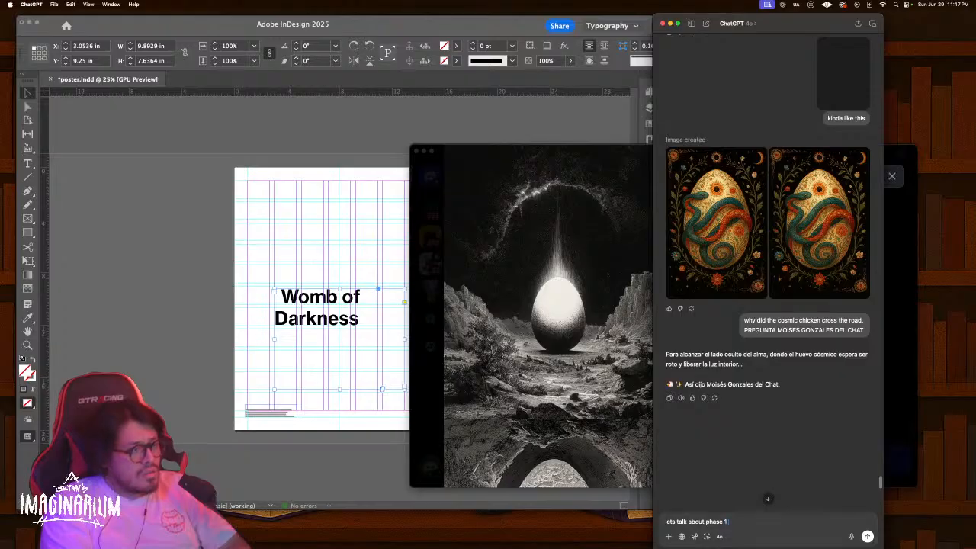
text( womb )
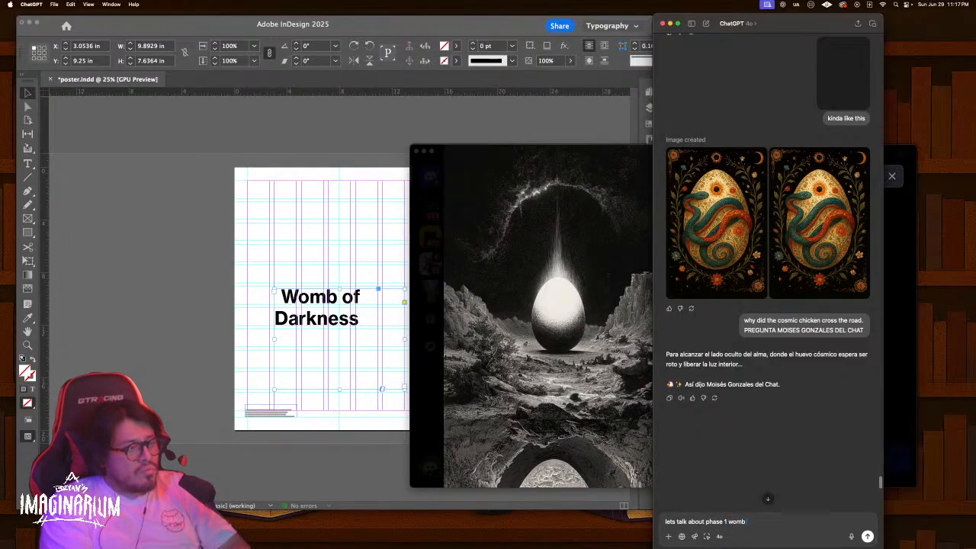
text(of darkness. le)
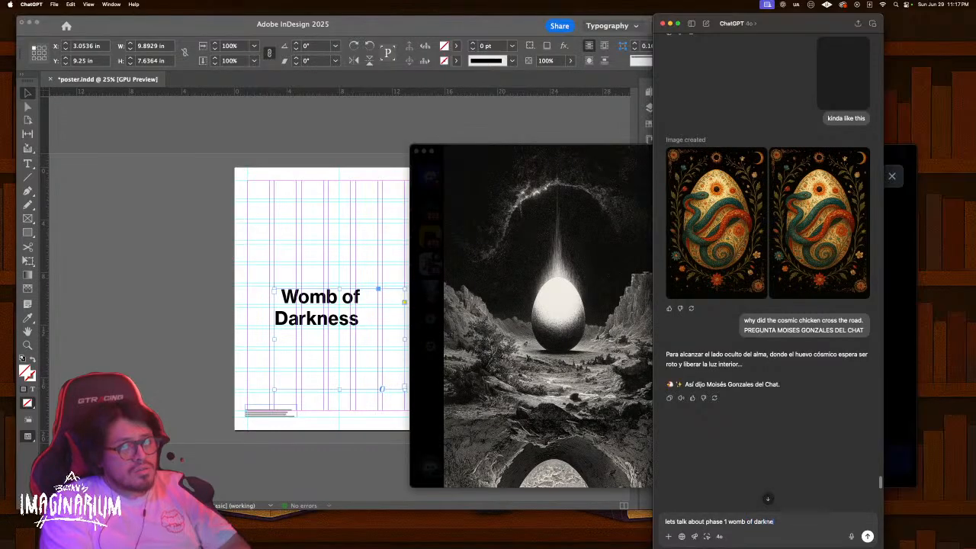
key(BackSpace)
key(BackSpace)
text(i'll give y)
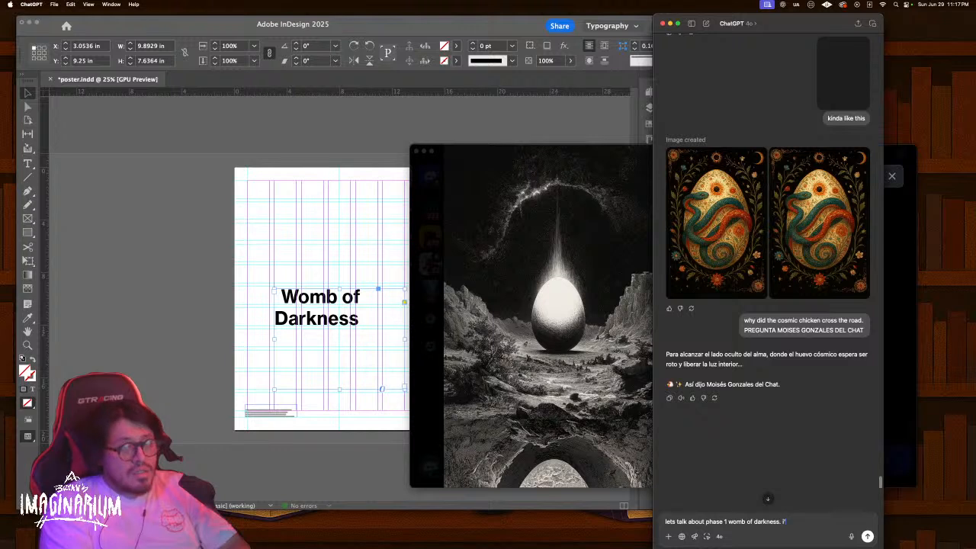
text(ou mythou)
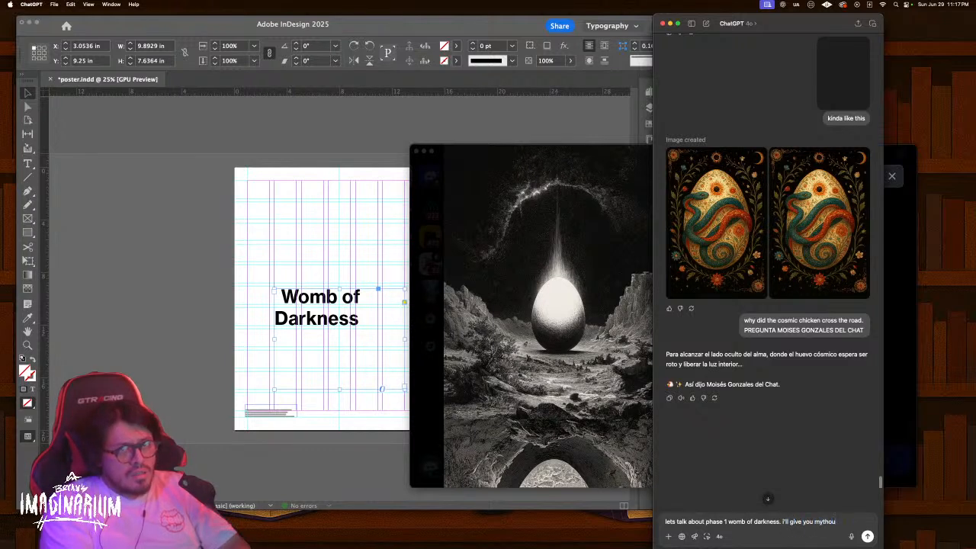
text(ghts and)
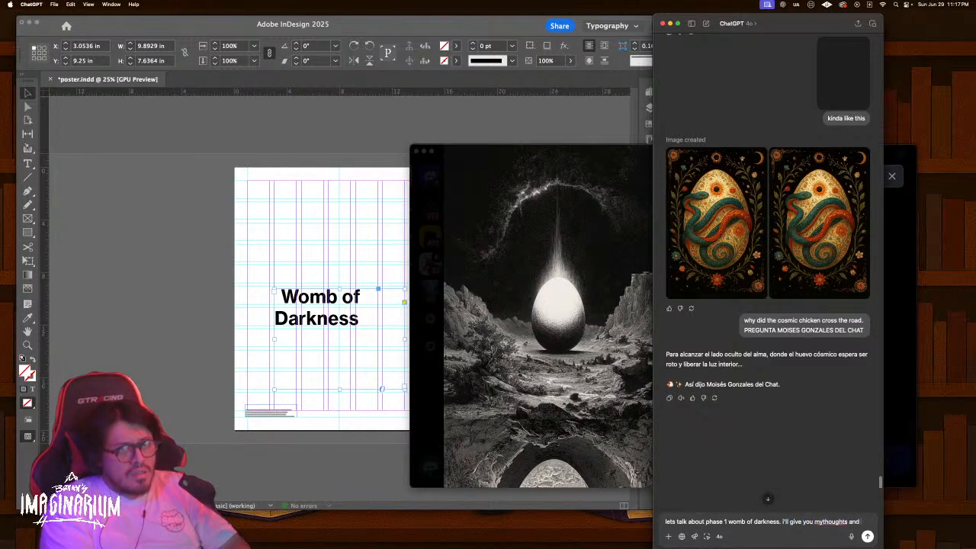
text( then lets c)
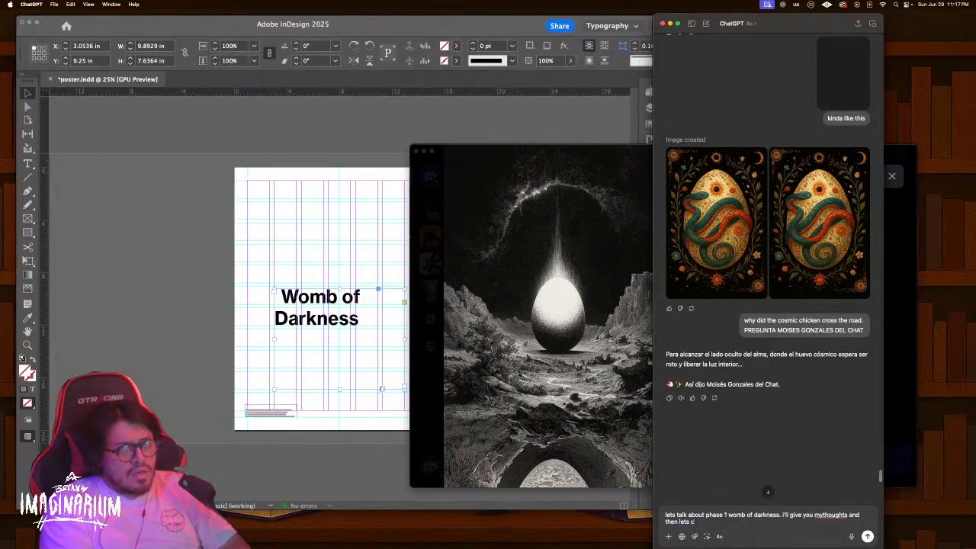
text(raft some text)
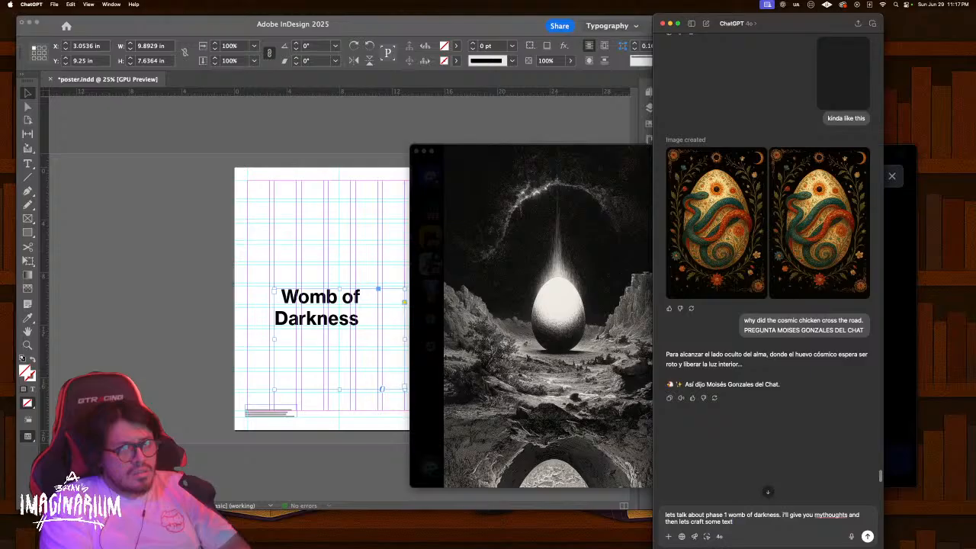
text(so we can)
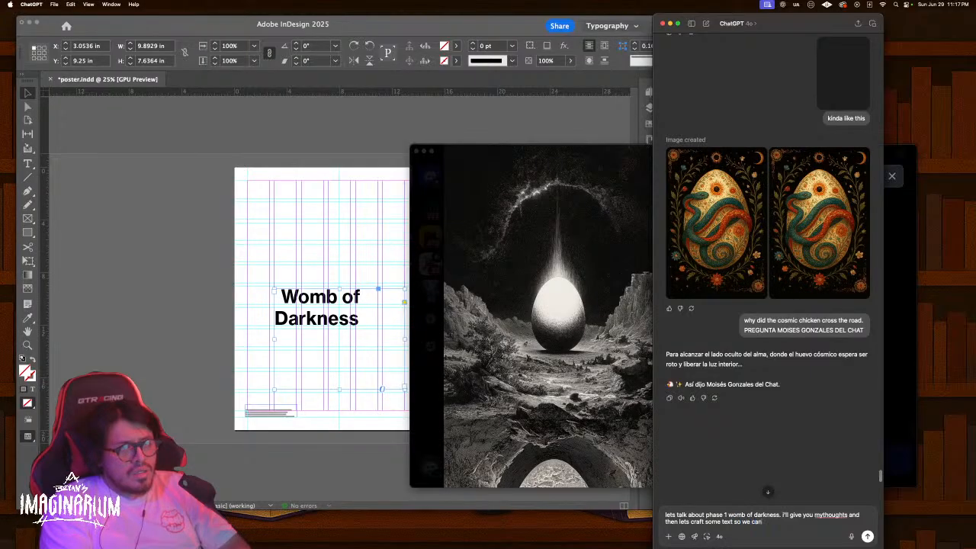
text( use it on the post)
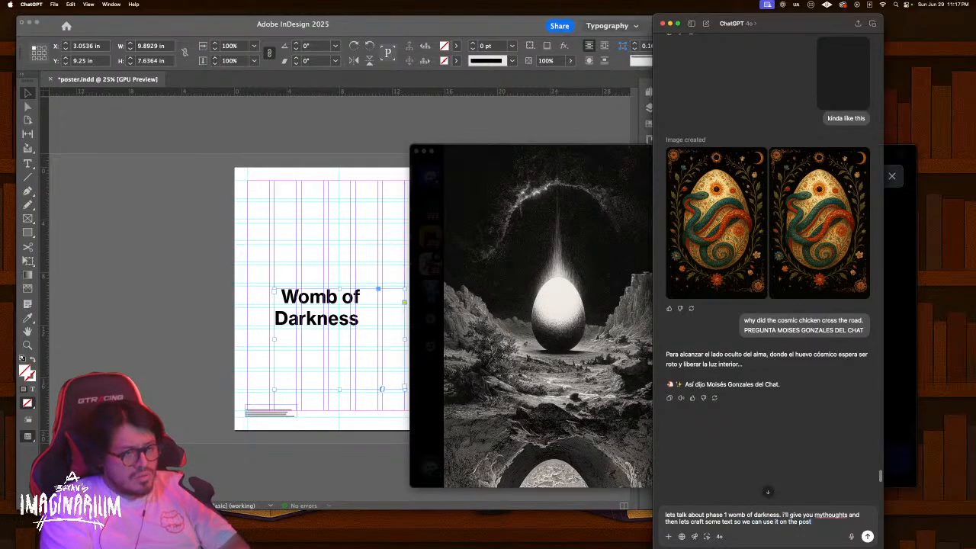
text(er.)
key(shift+Return)
key(shift+Return)
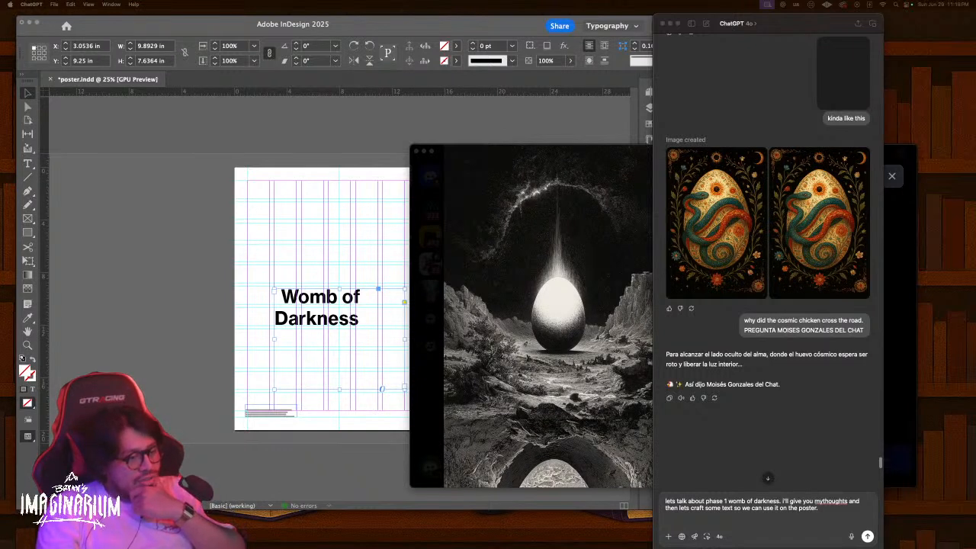
click(565, 318)
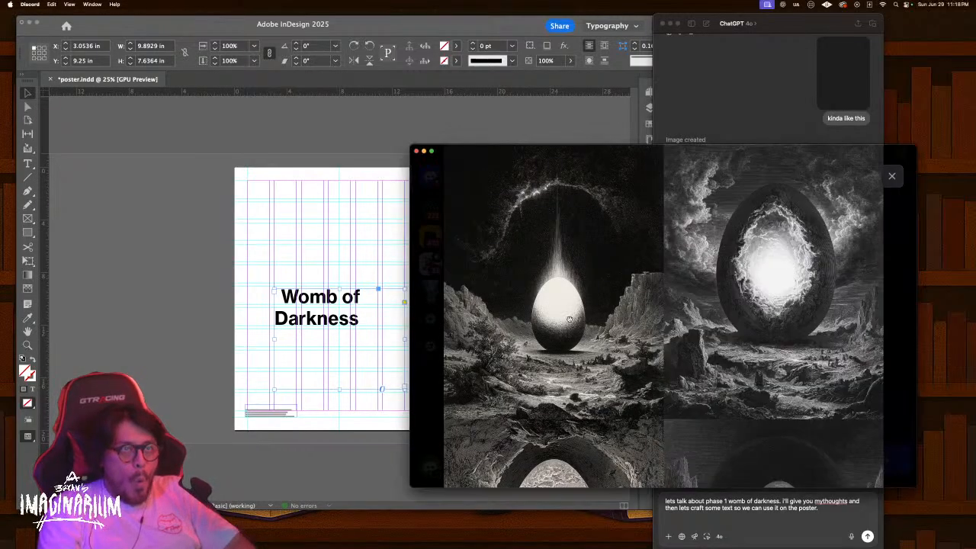
Reuse the cosmic egg prompt in a new /imagine, swapping in 'two black holes merging unto each other'
click(891, 176)
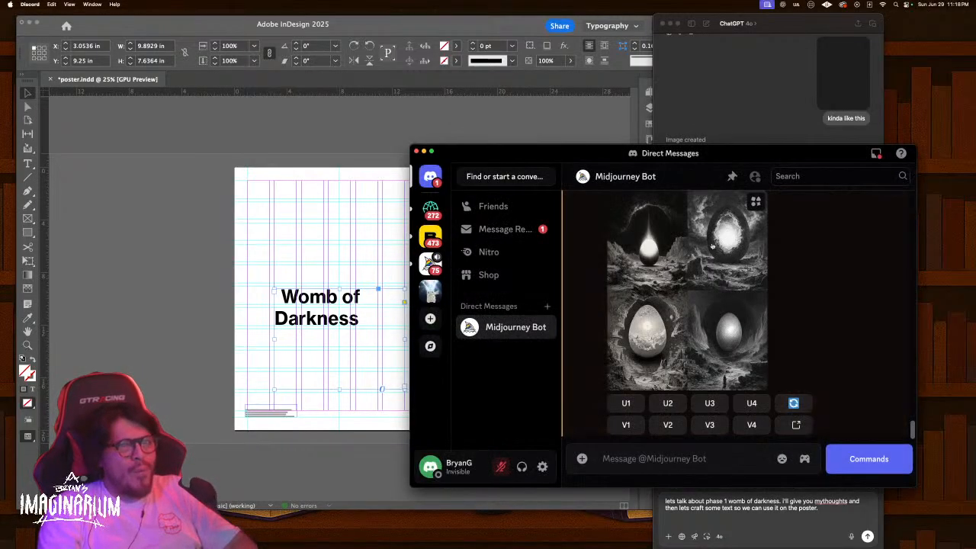
scroll(788, 297, up, 1)
drag(698, 207, 880, 208)
key(super+c)
click(738, 462)
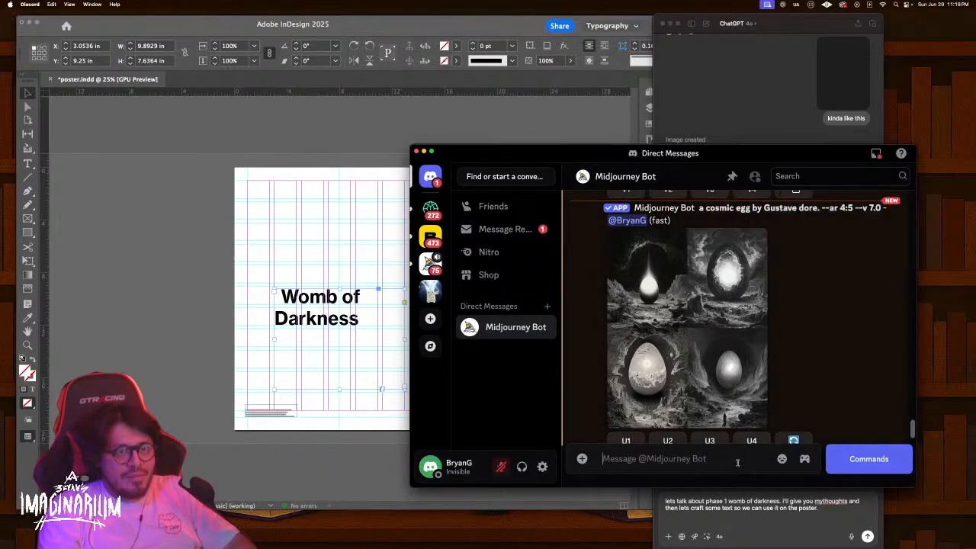
text(/)
key(Return)
key(super+v)
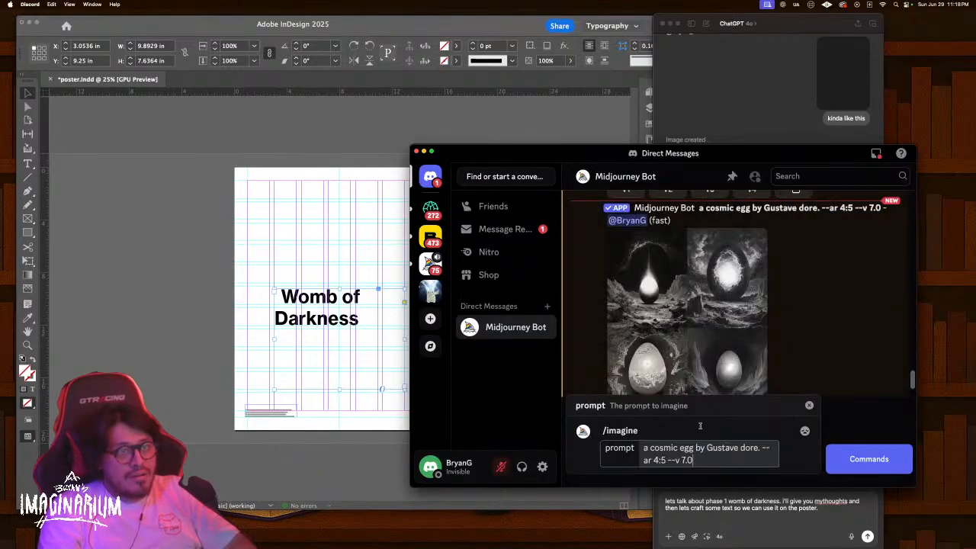
drag(644, 448, 694, 449)
text(two )
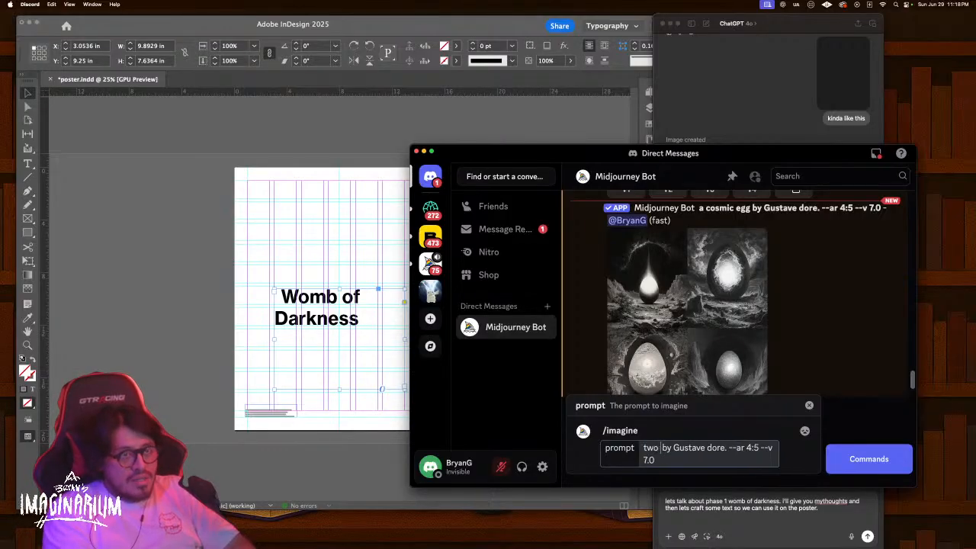
text(black)
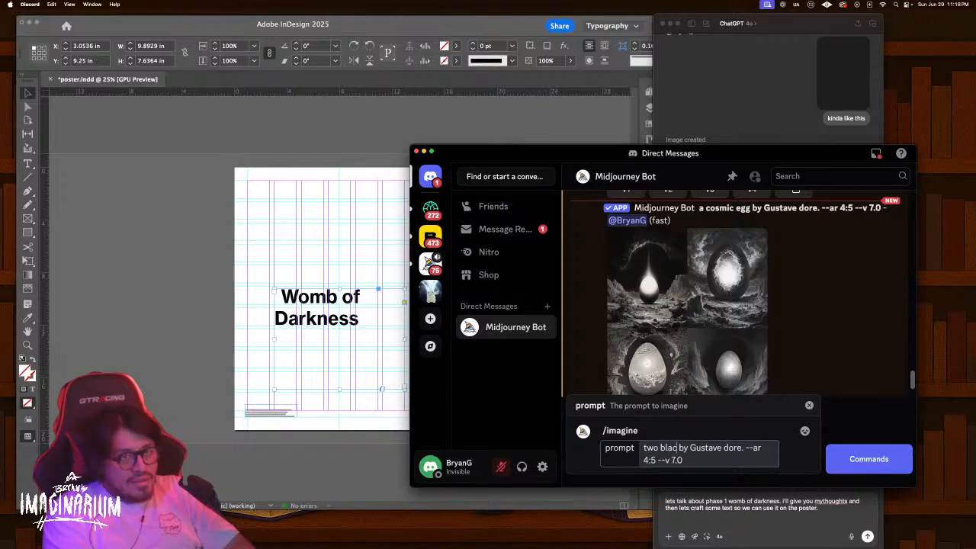
text( holes merging)
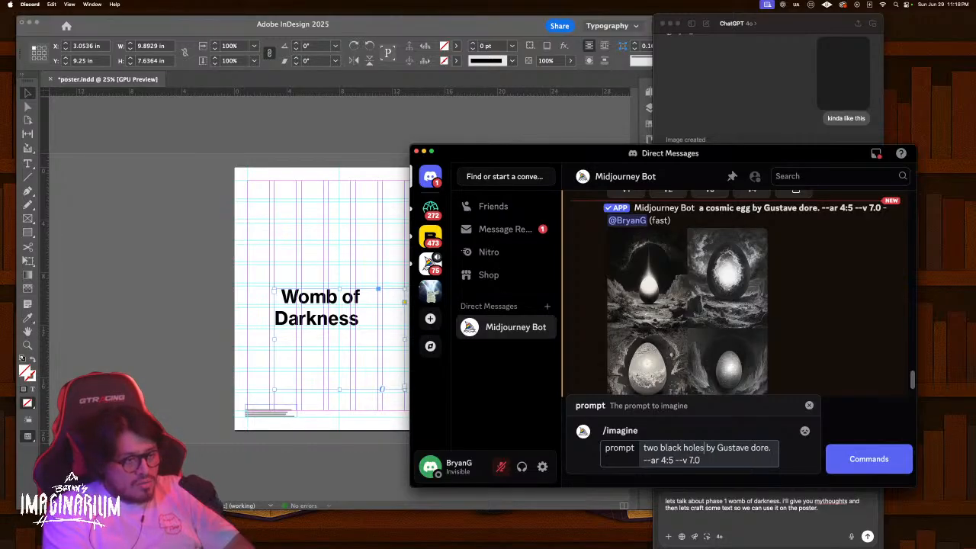
text( unto each other)
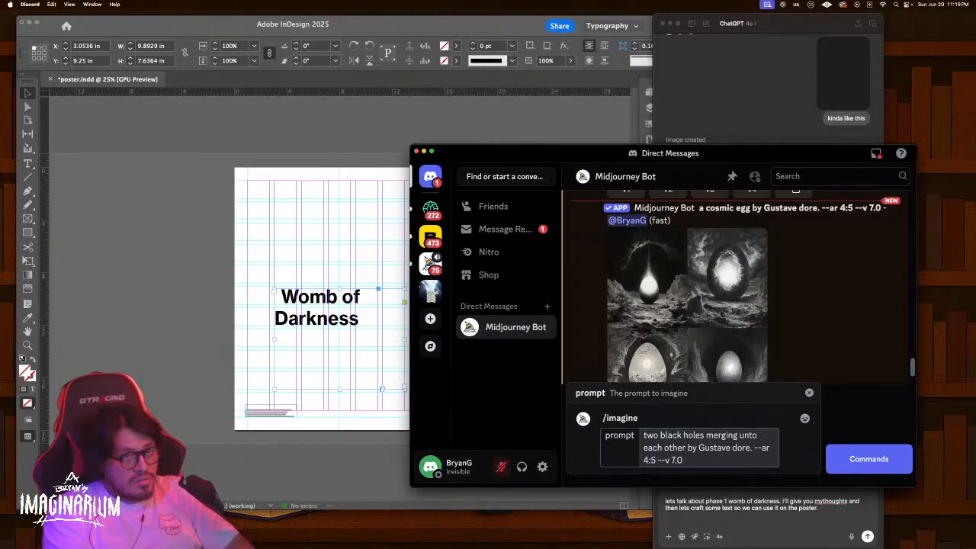
key(Return)
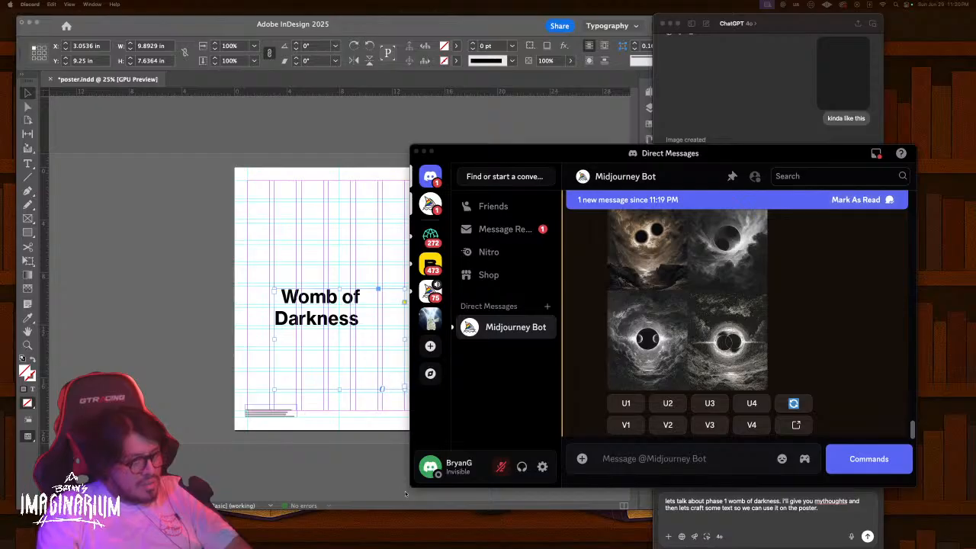
Enlarge and zoom the black-hole grid to compare the four images, then close the viewer
click(668, 325)
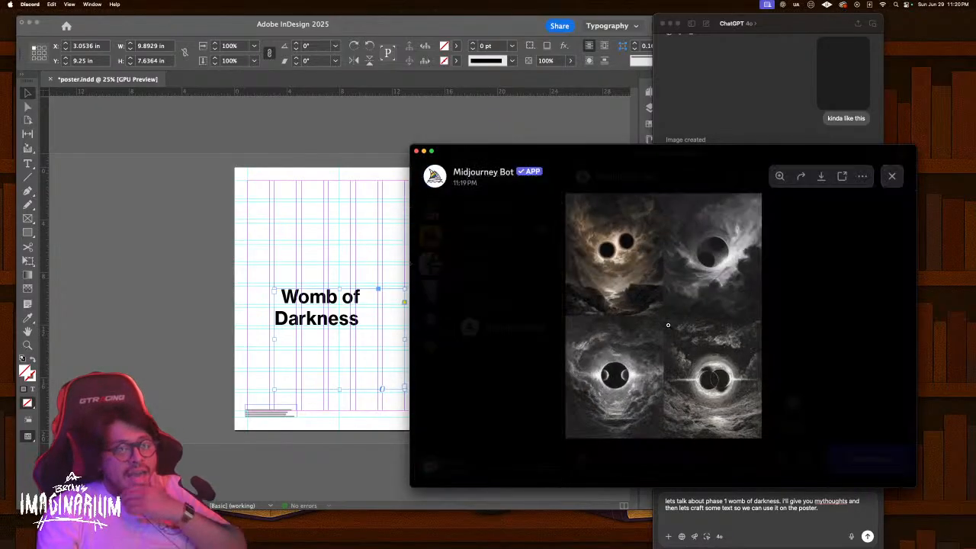
click(630, 369)
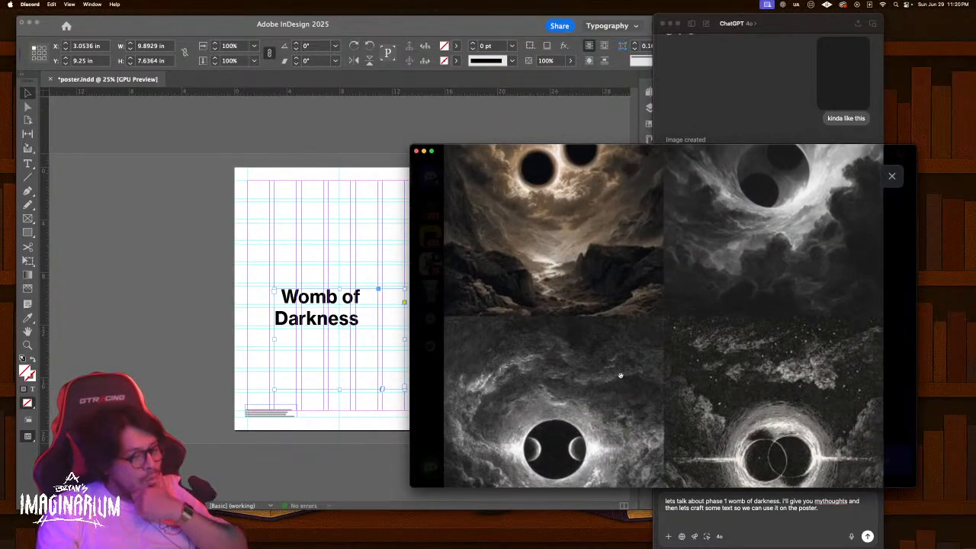
scroll(653, 419, down, 3)
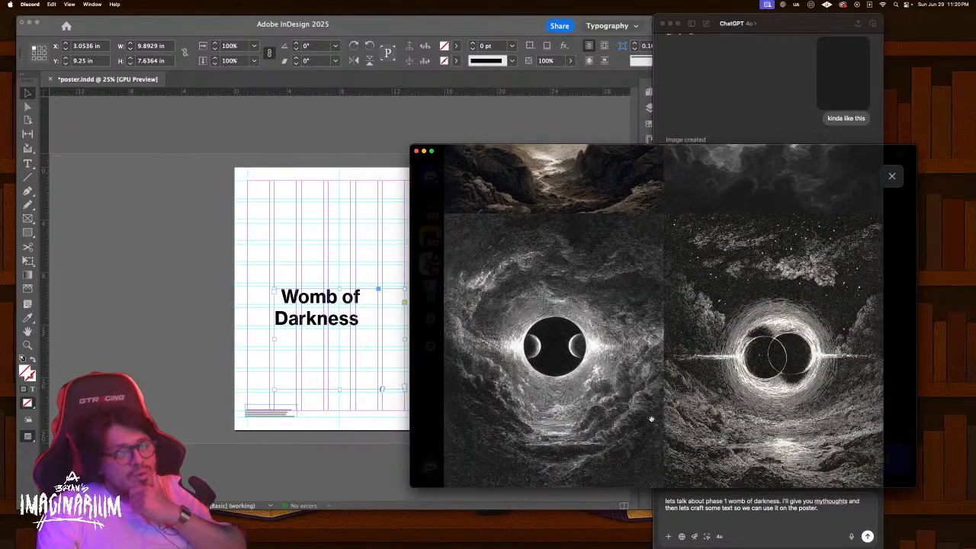
scroll(649, 418, up, 5)
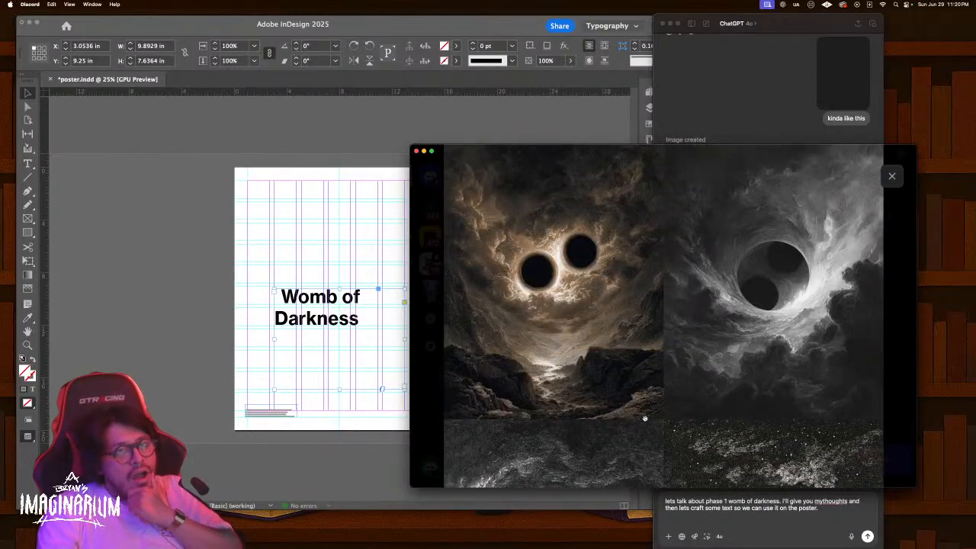
scroll(644, 419, down, 5)
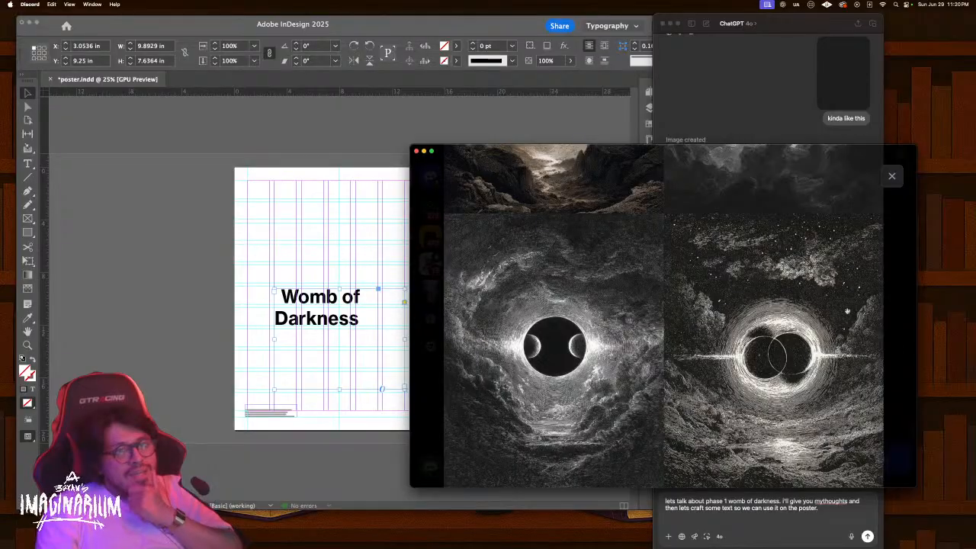
click(891, 176)
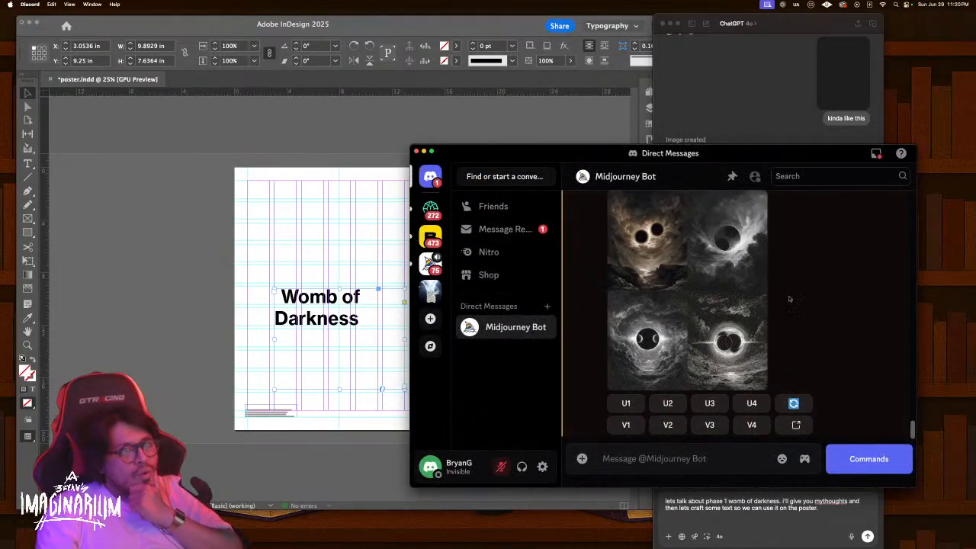
Upscale image U4 and request Upscale (Subtle) on it
click(752, 408)
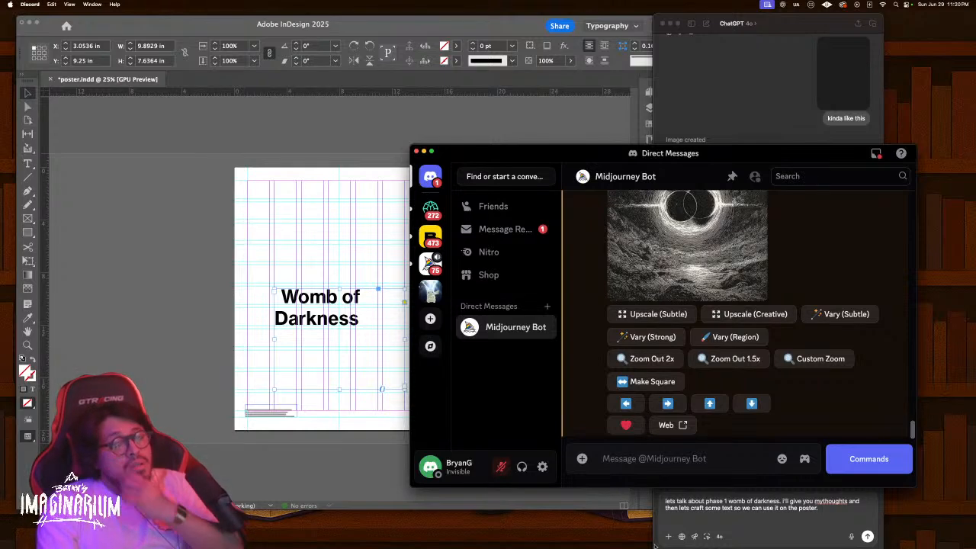
click(670, 317)
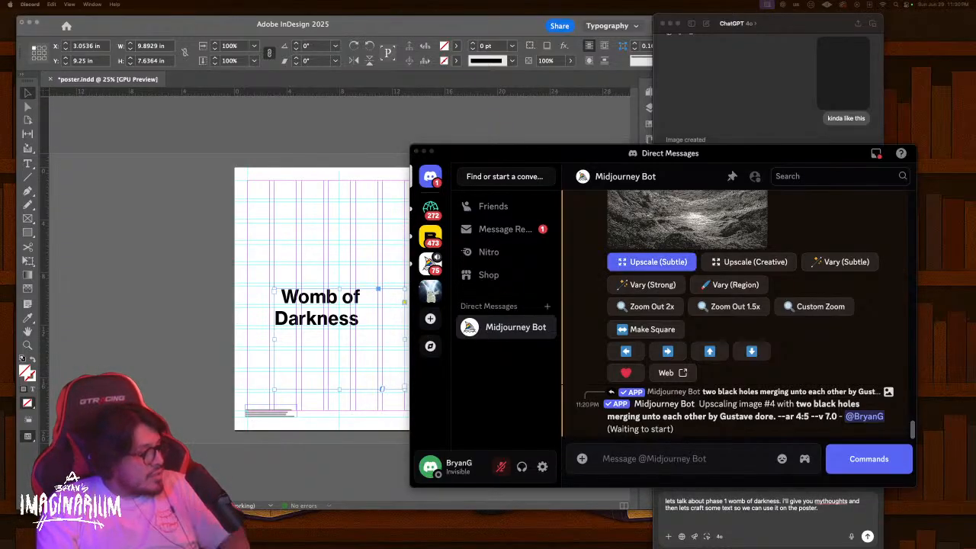
click(827, 511)
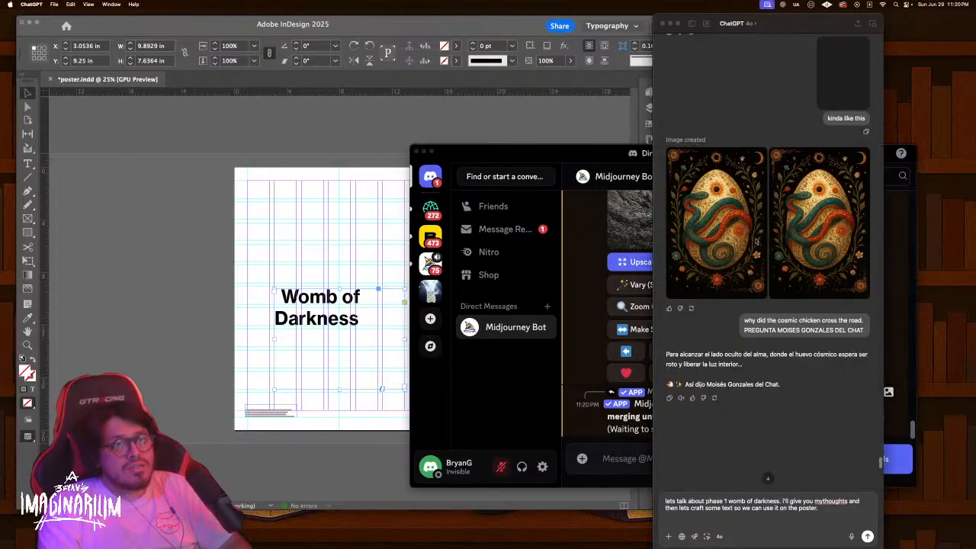
Ask ChatGPT about the womb of darkness, citing Gen 1:1, and whether a verse puts God in darkness
drag(827, 511, 614, 485)
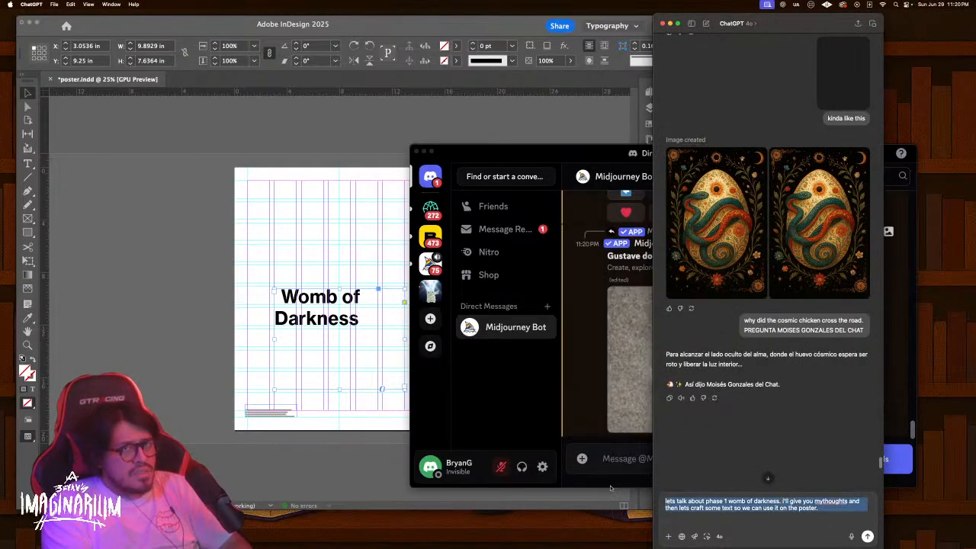
text(lets talk)
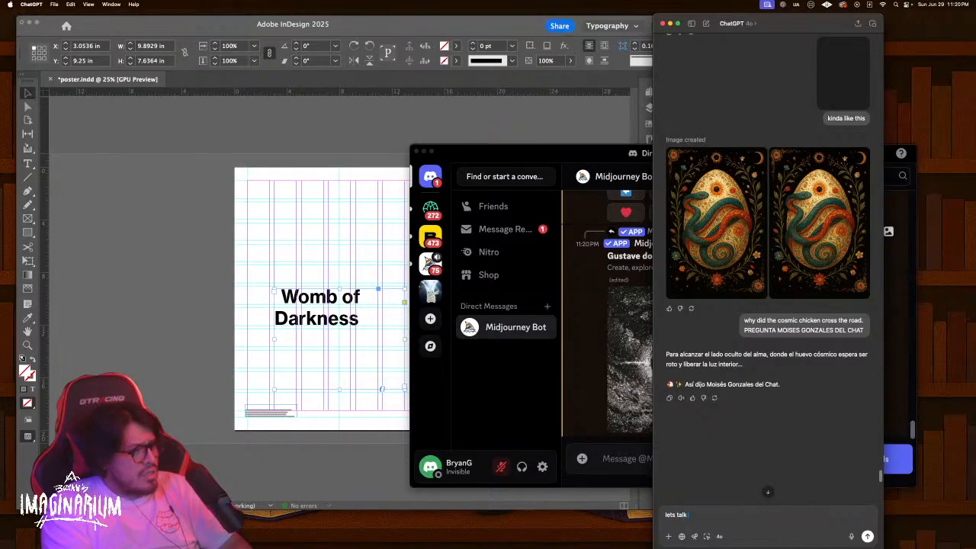
text( about)
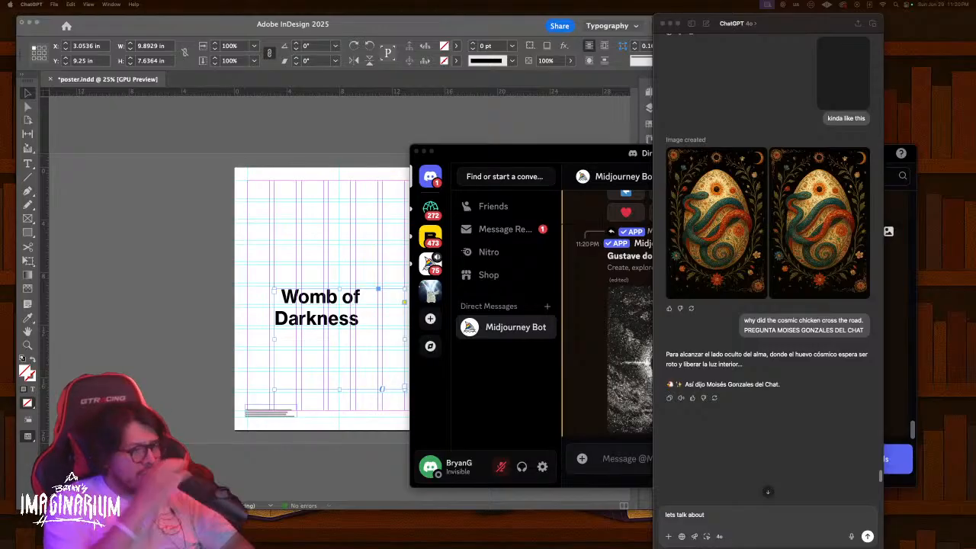
click(713, 513)
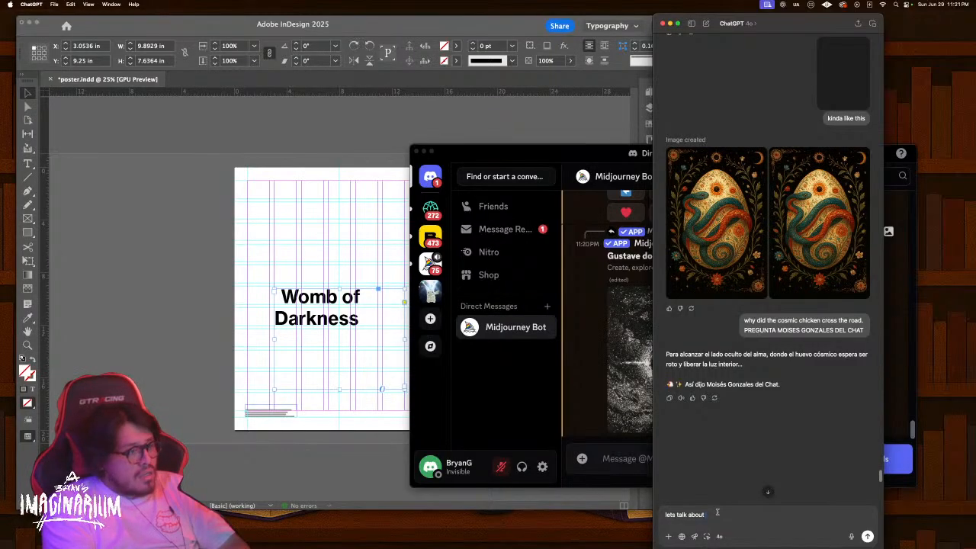
text(tge)
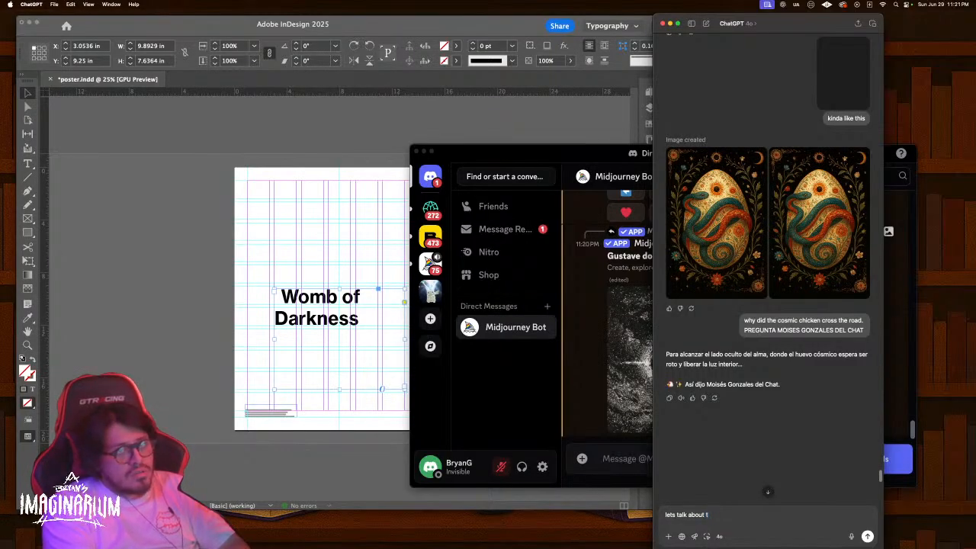
text(darkness.)
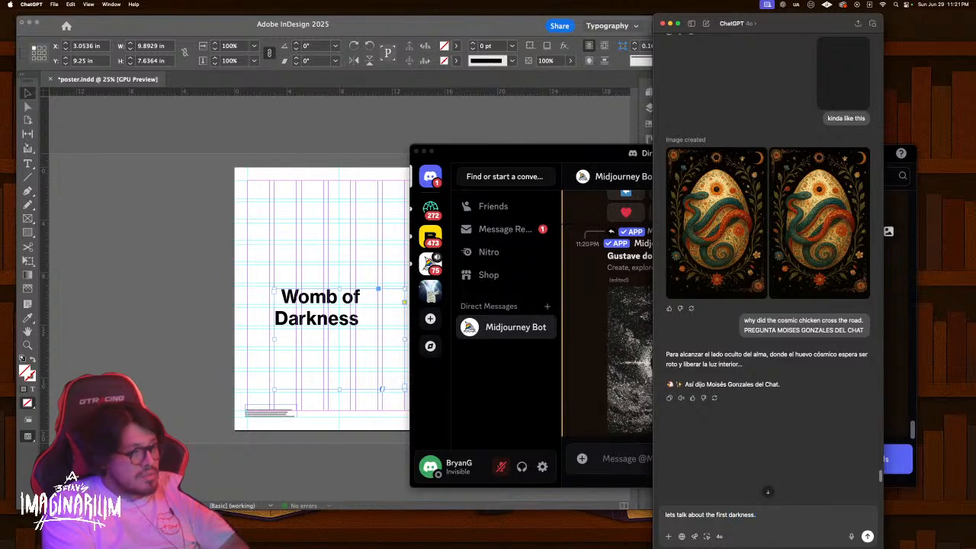
text( The)
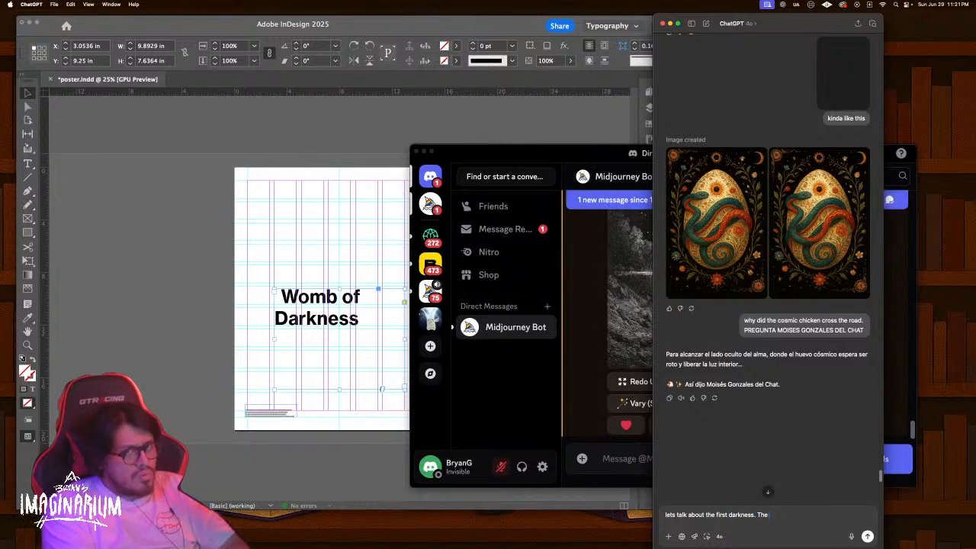
text( womb of darkn)
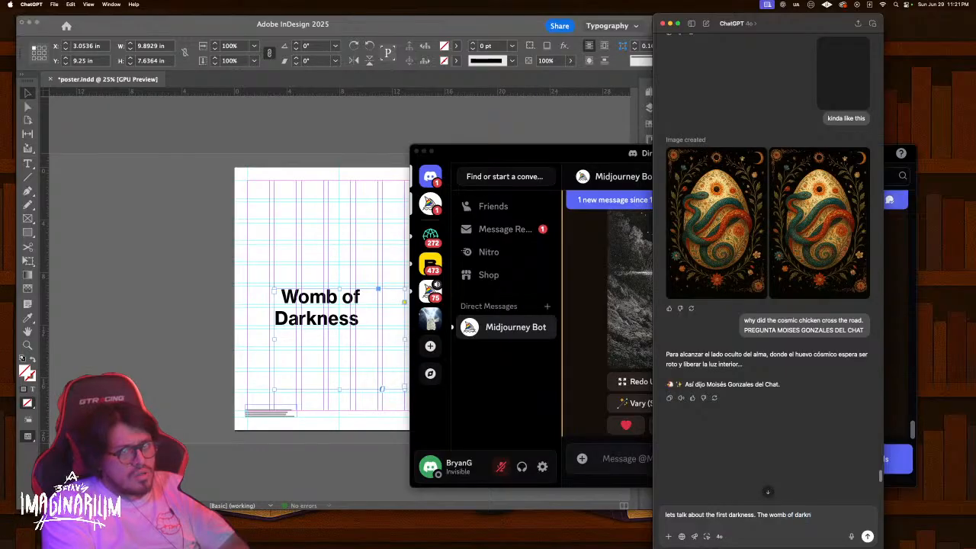
text(ess. In the beg)
key(BackSpace)
key(BackSpace)
key(BackSpace)
key(BackSpace)
key(BackSpace)
key(BackSpace)
key(BackSpace)
text(Ge)
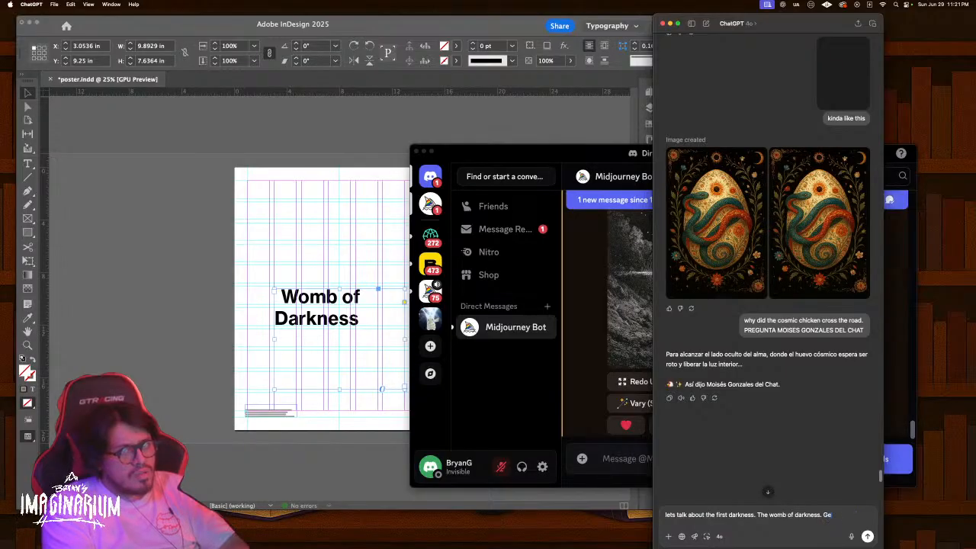
text(n 1:1 In the beginning was)
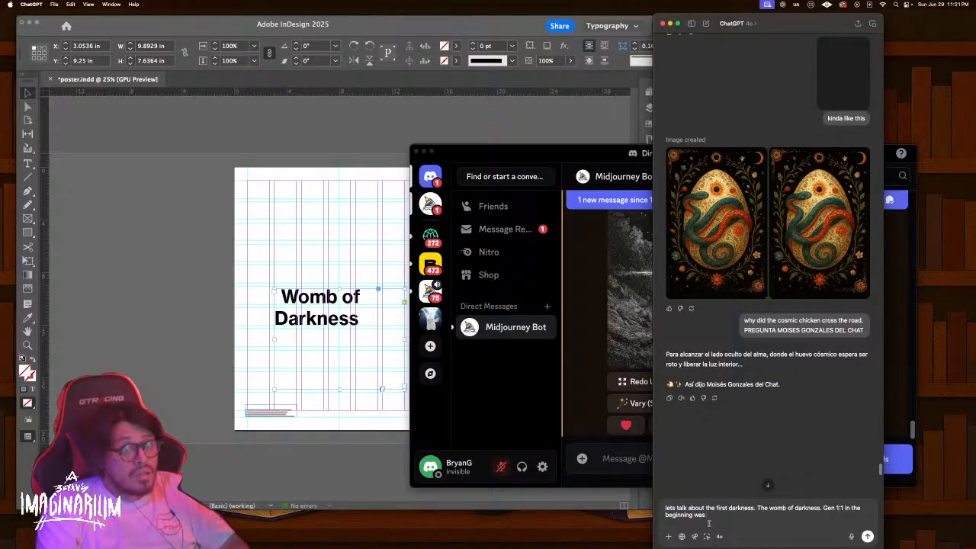
key(BackSpace)
key(BackSpace)
key(BackSpace)
text(God....)
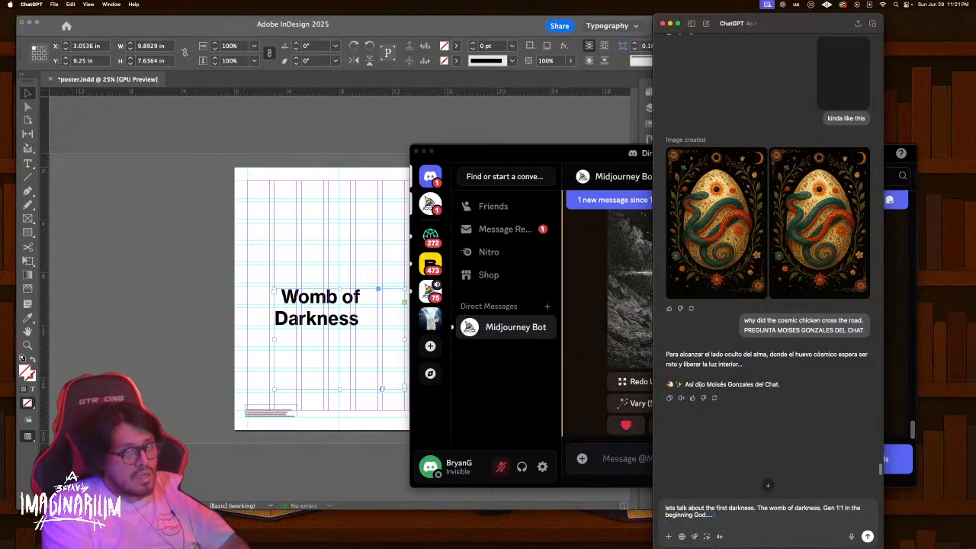
text( isn't the)
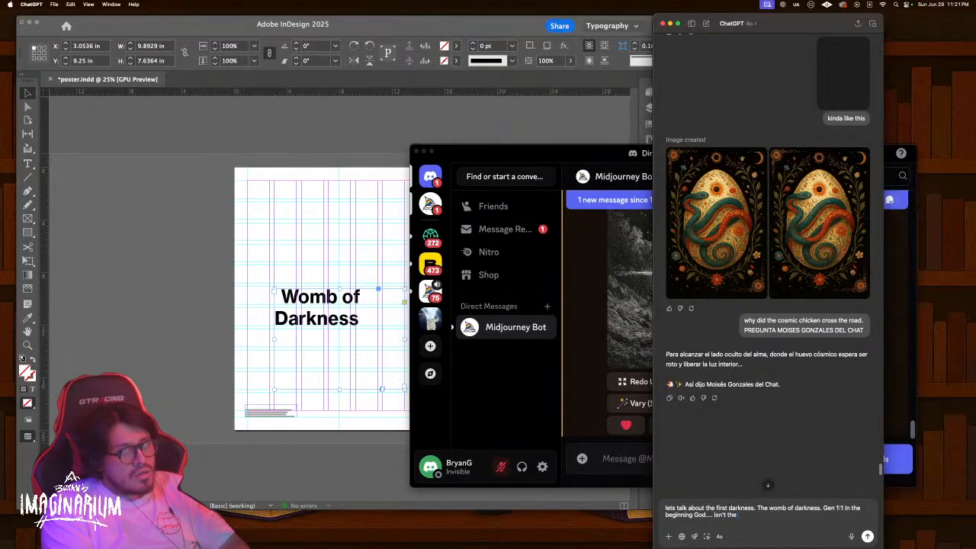
text(re a verse that talks)
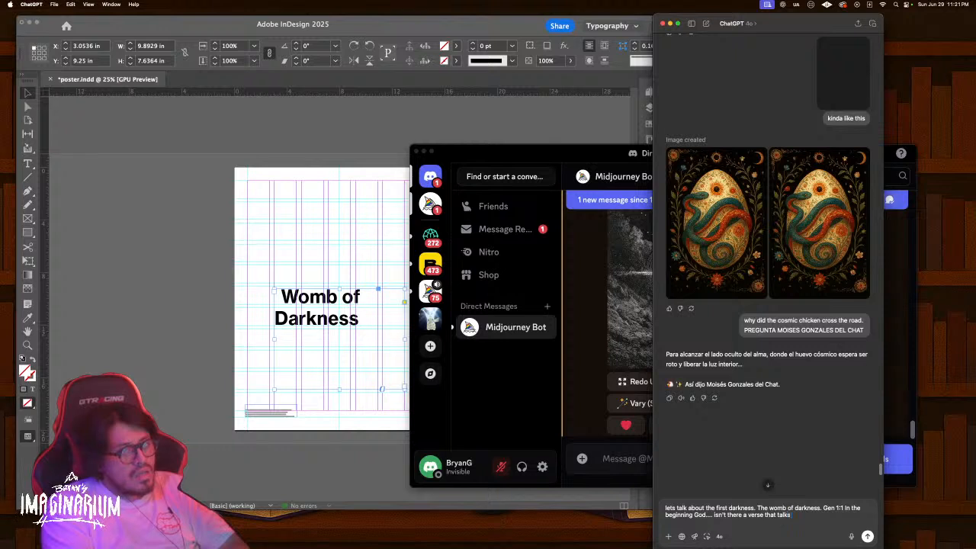
text( about god)
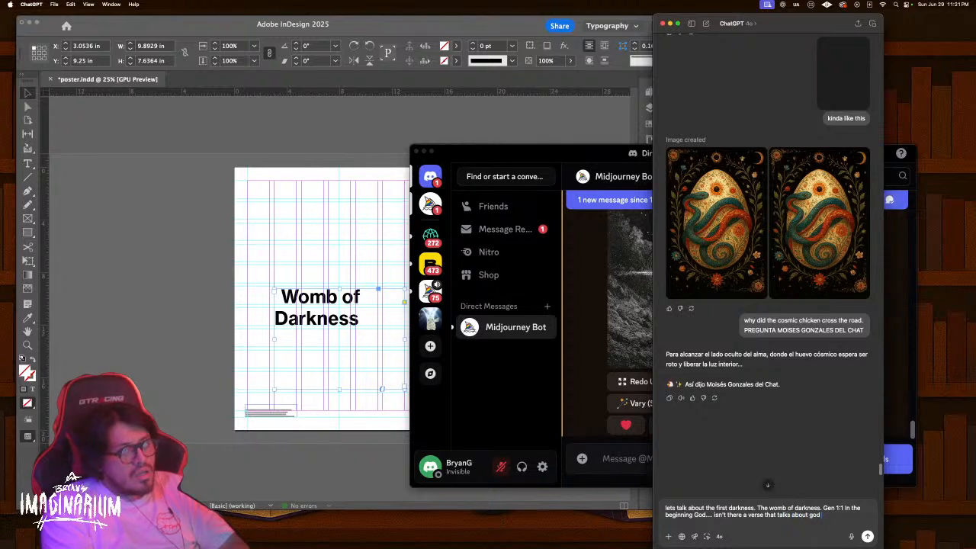
text( being in dark)
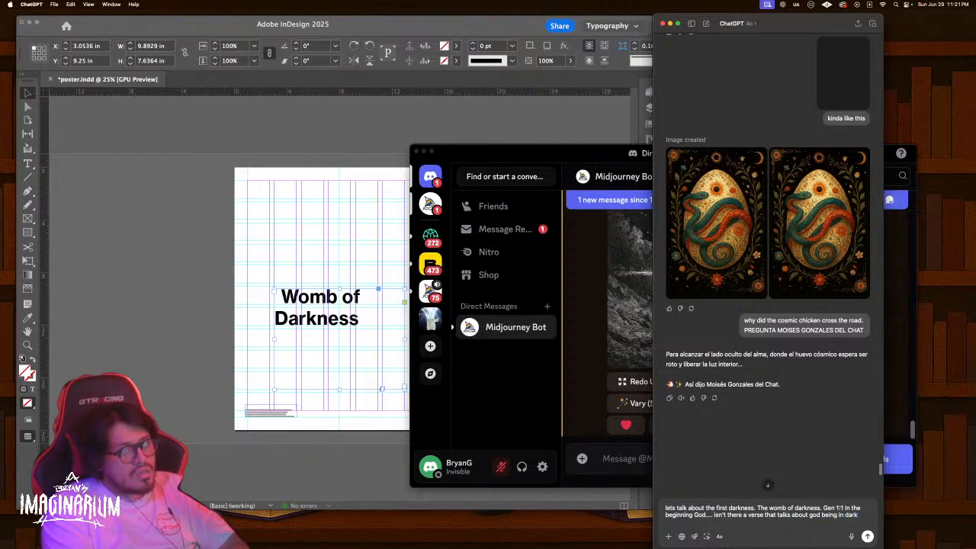
text(ness?)
key(Return)
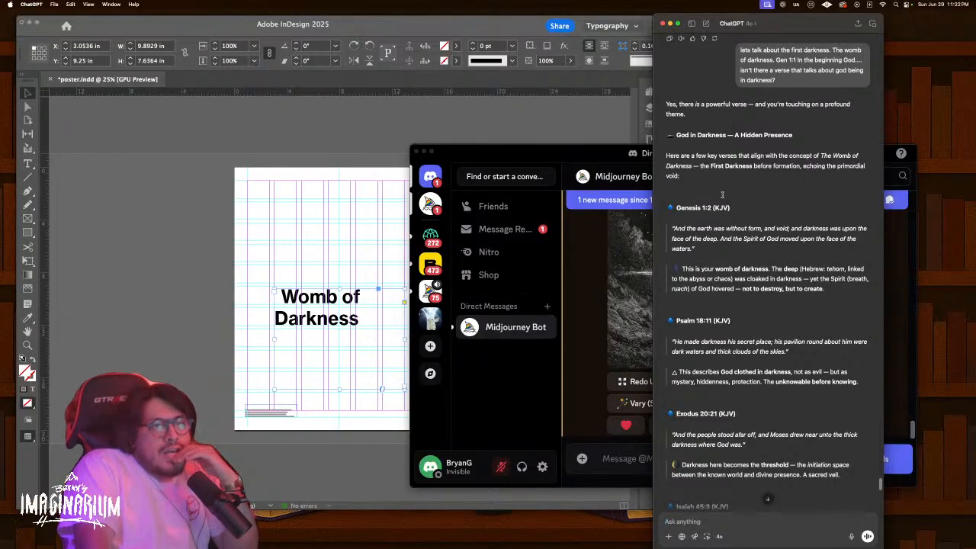
Read ChatGPT's listed verses on God in darkness, from Genesis 1:2 through Isaiah 45:3
scroll(765, 286, down, 2)
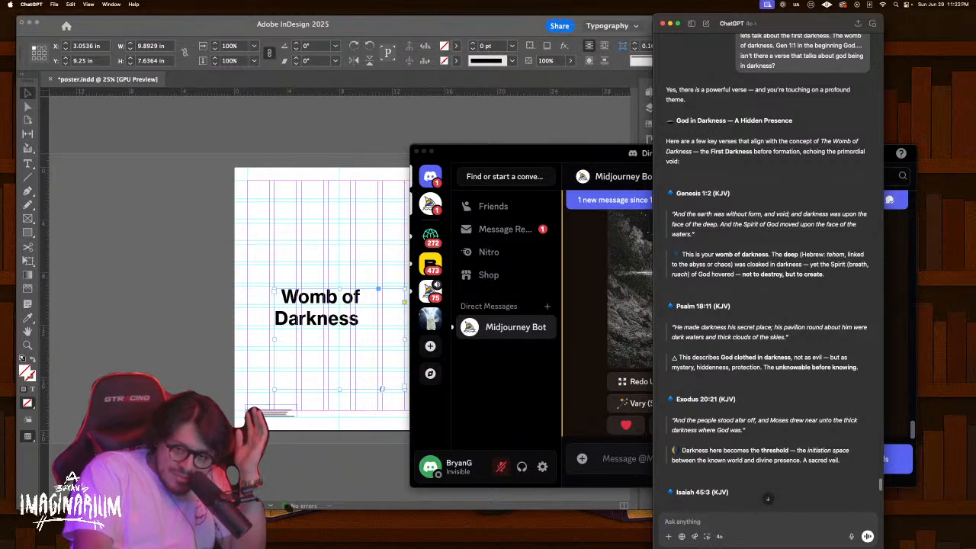
key(super+Tab)
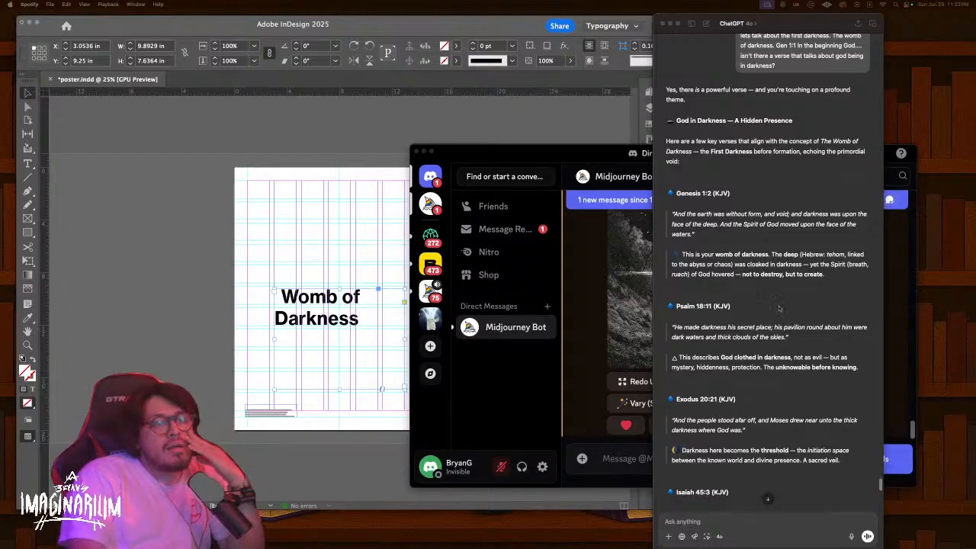
scroll(779, 314, down, 1)
scroll(779, 314, down, 1)
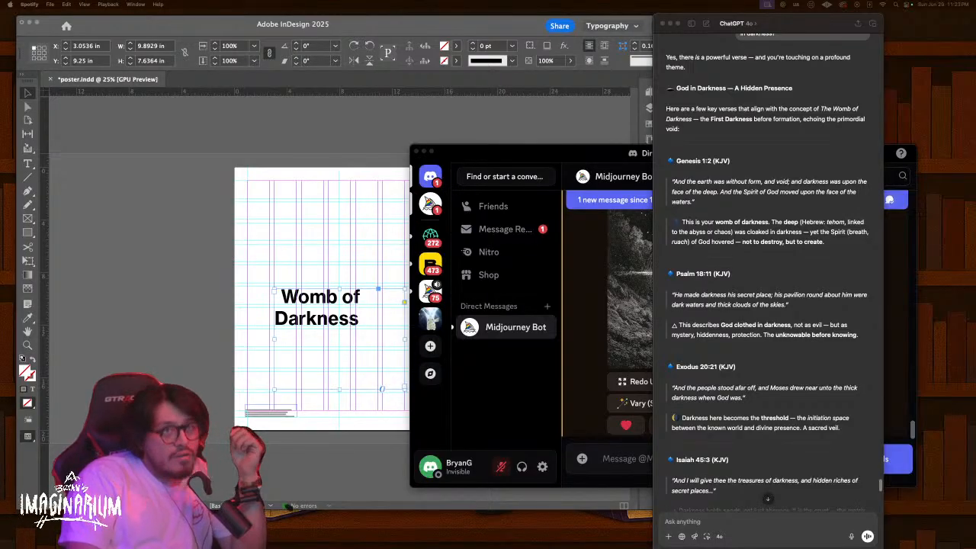
scroll(773, 437, down, 2)
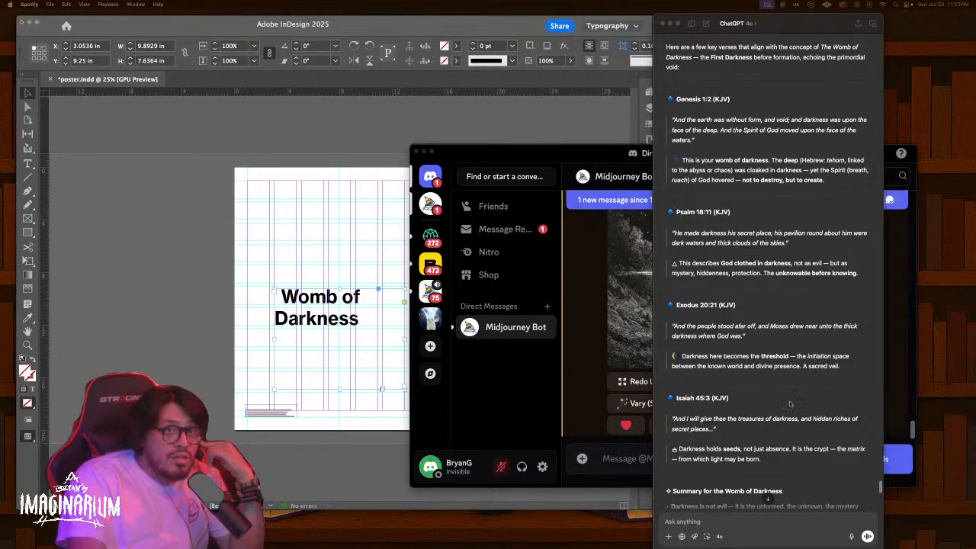
scroll(788, 407, down, 2)
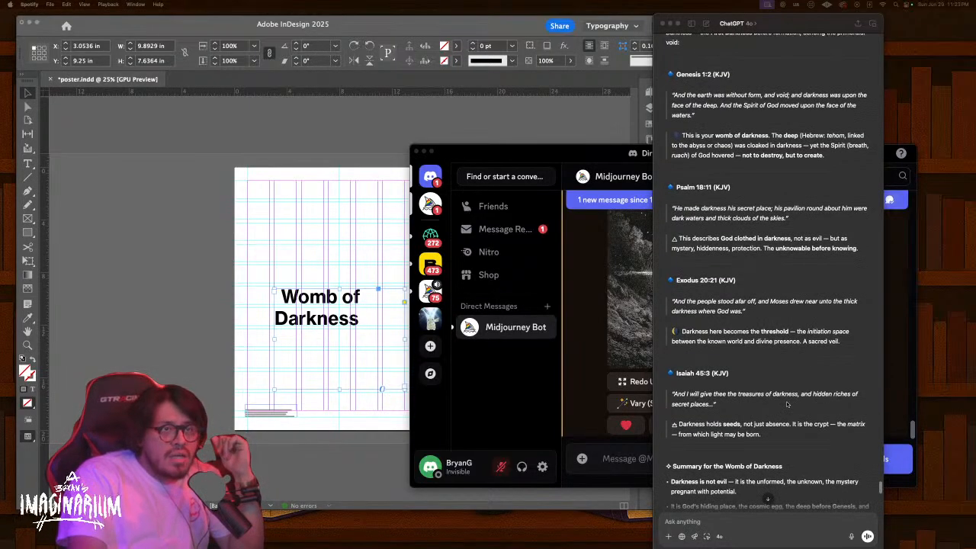
scroll(788, 404, down, 1)
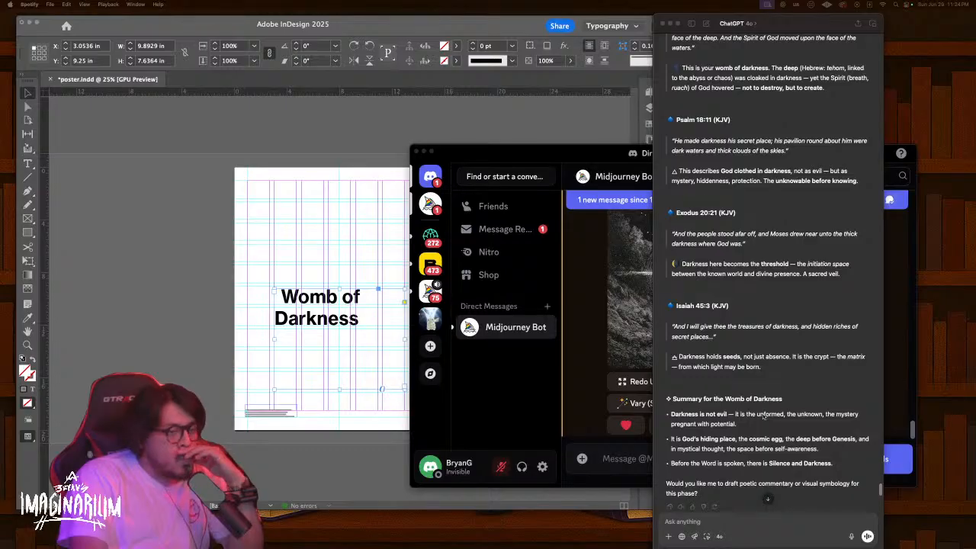
scroll(749, 418, up, 5)
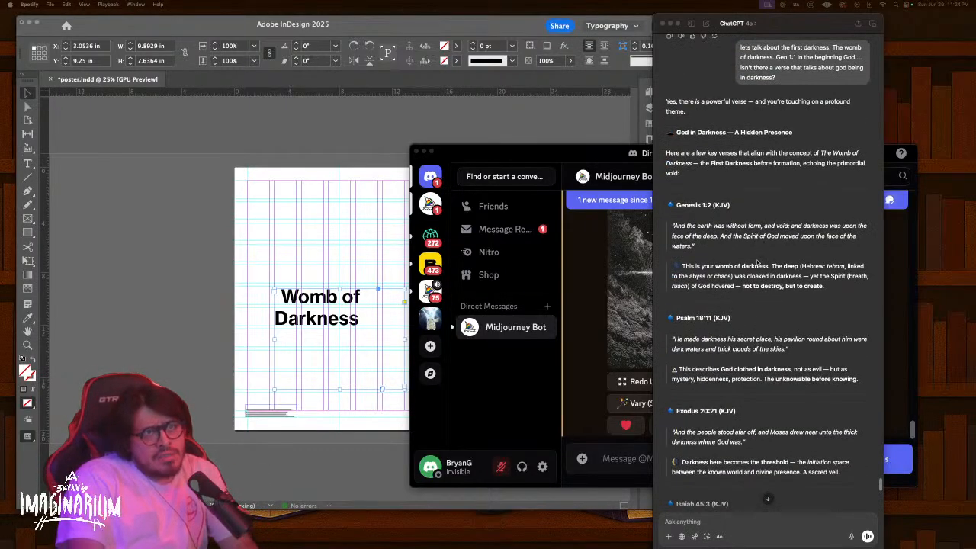
Highlight the Psalm 18:11 quote in ChatGPT, then zoom in on the Womb of Darkness poster title
click(796, 348)
drag(779, 347, 712, 318)
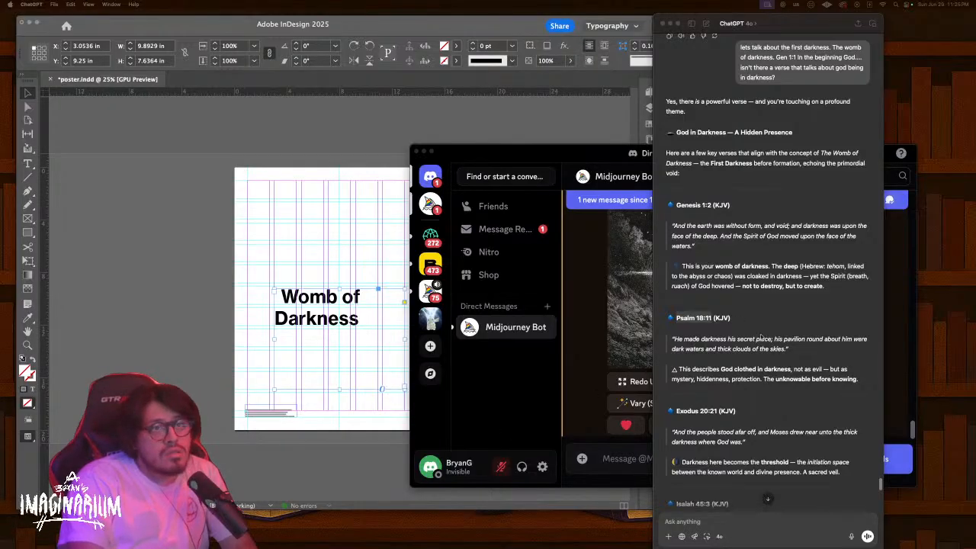
drag(790, 350, 671, 336)
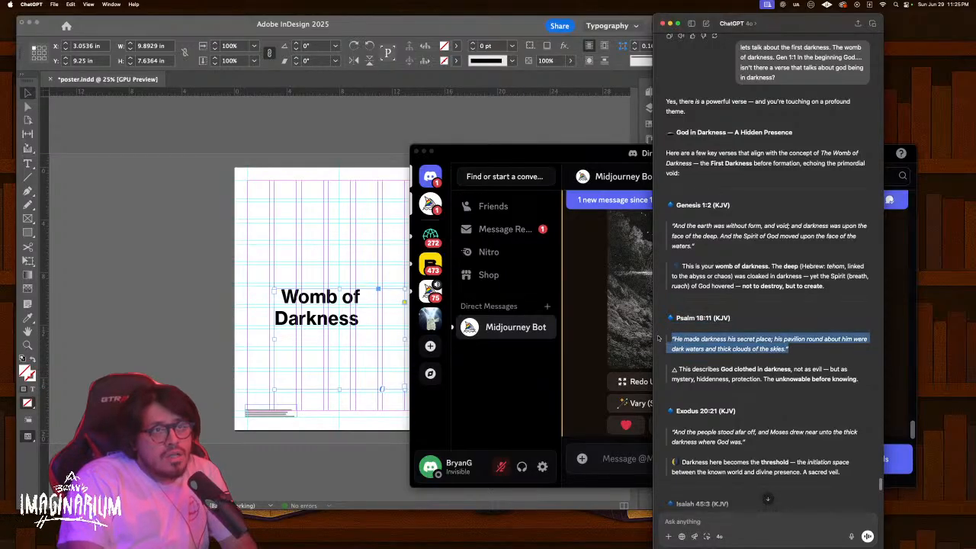
click(346, 315)
key(super+equal)
key(super+equal)
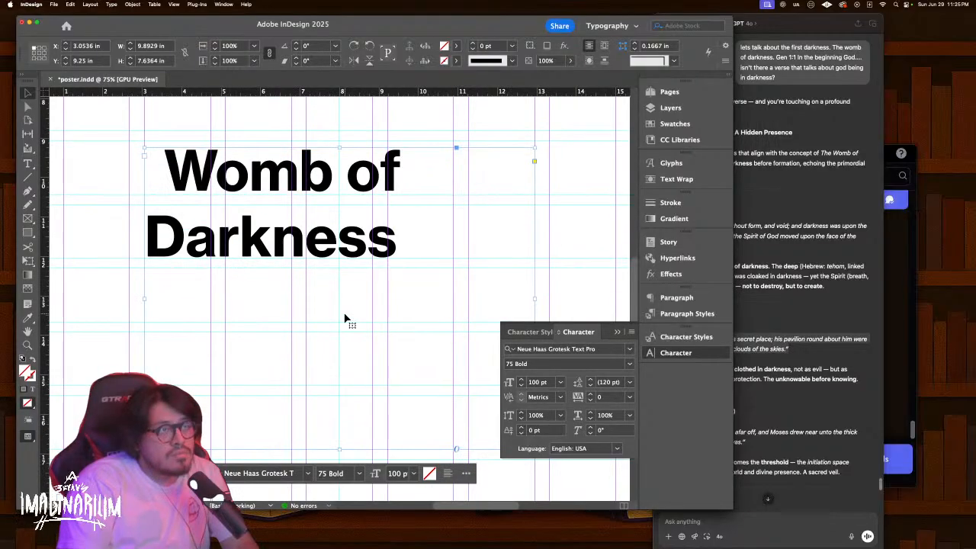
View the Midjourney black-hole eclipse artwork full size, zooming in to inspect its details
key(ctrl+Up)
click(713, 376)
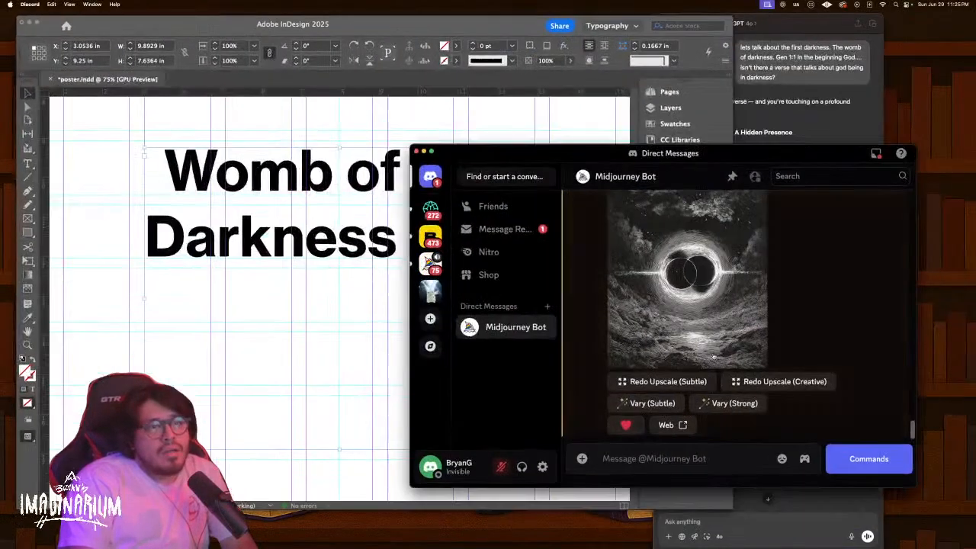
click(709, 358)
click(698, 328)
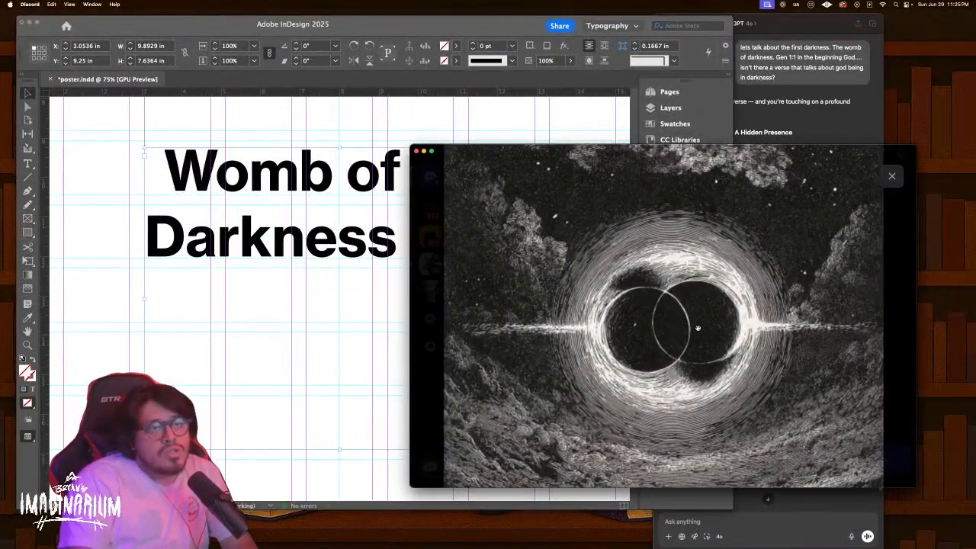
scroll(697, 329, down, 3)
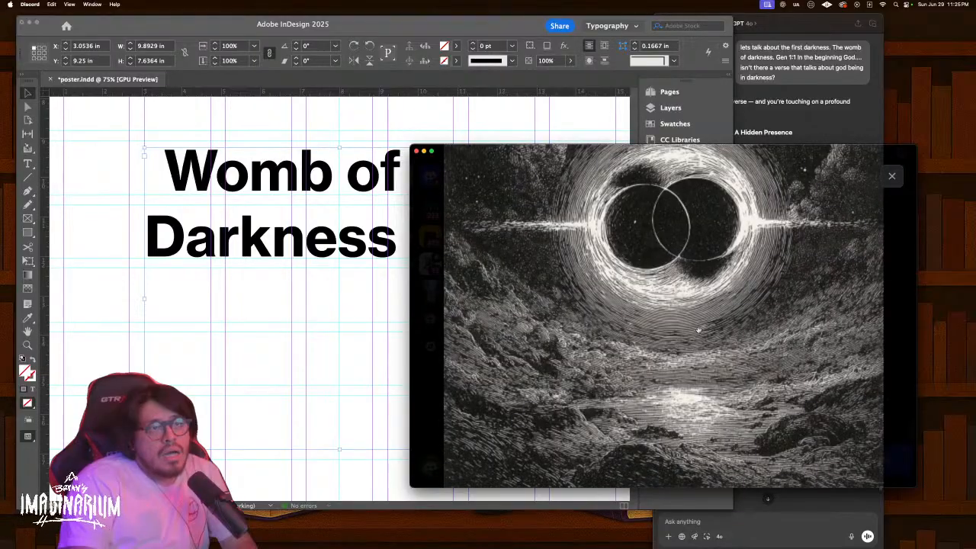
scroll(698, 329, up, 5)
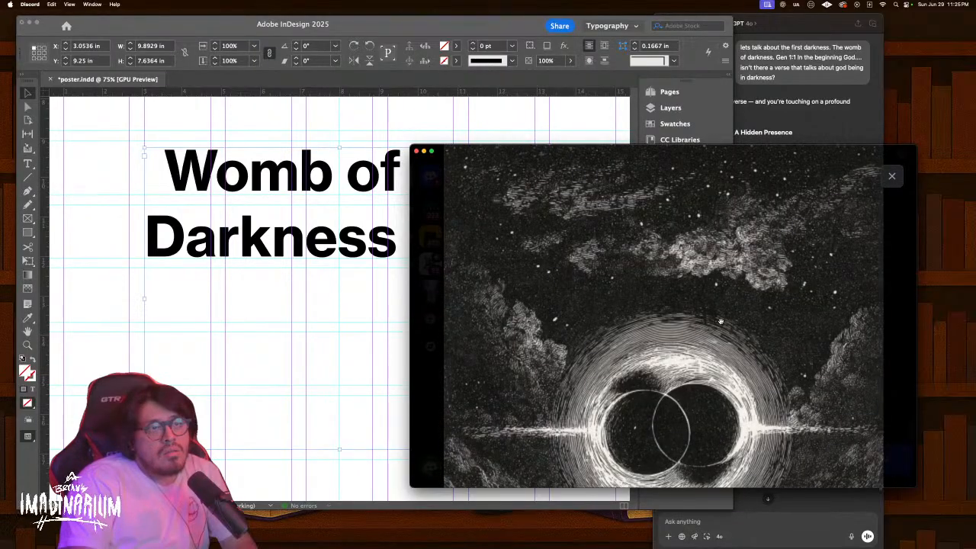
scroll(721, 321, down, 5)
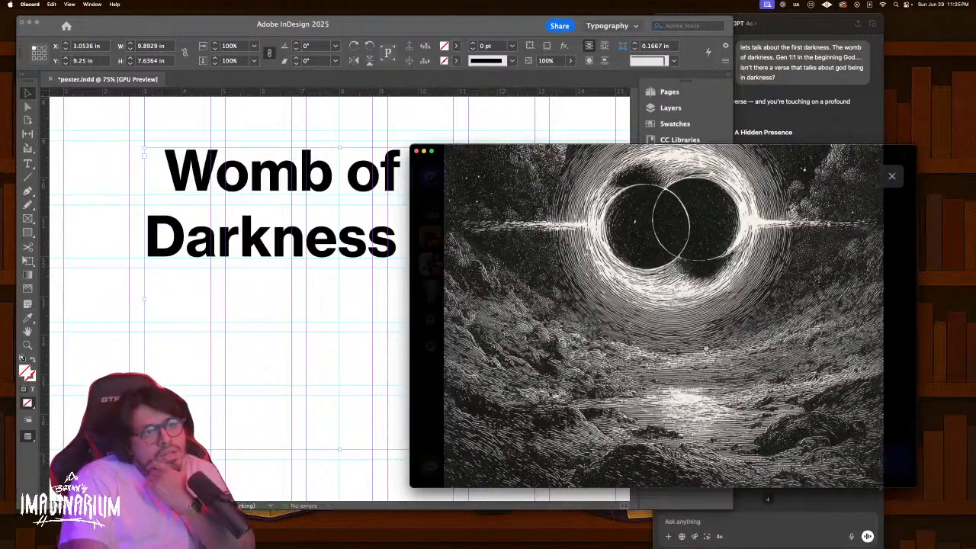
click(705, 348)
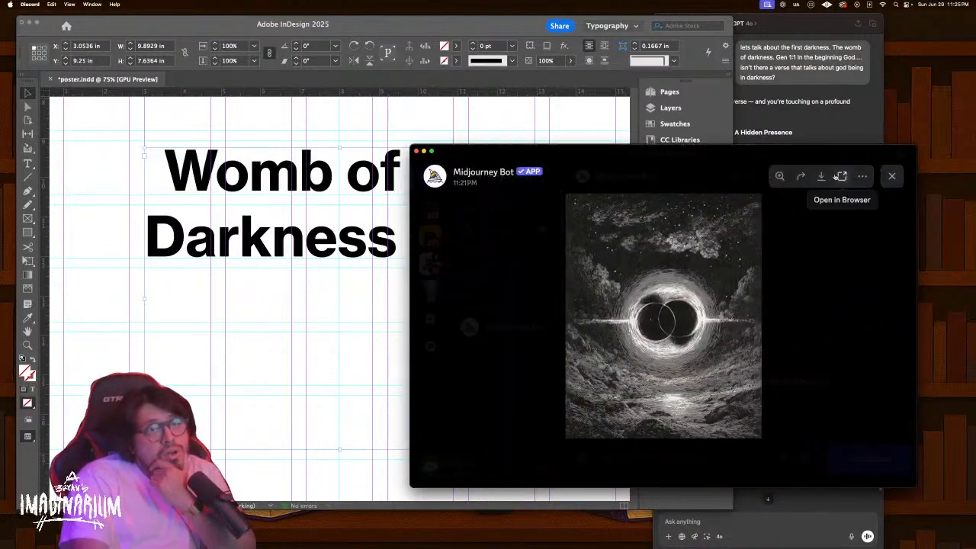
Save the black-hole artwork as PNG, choosing the Codex Arcanum folder on the Desktop
click(821, 177)
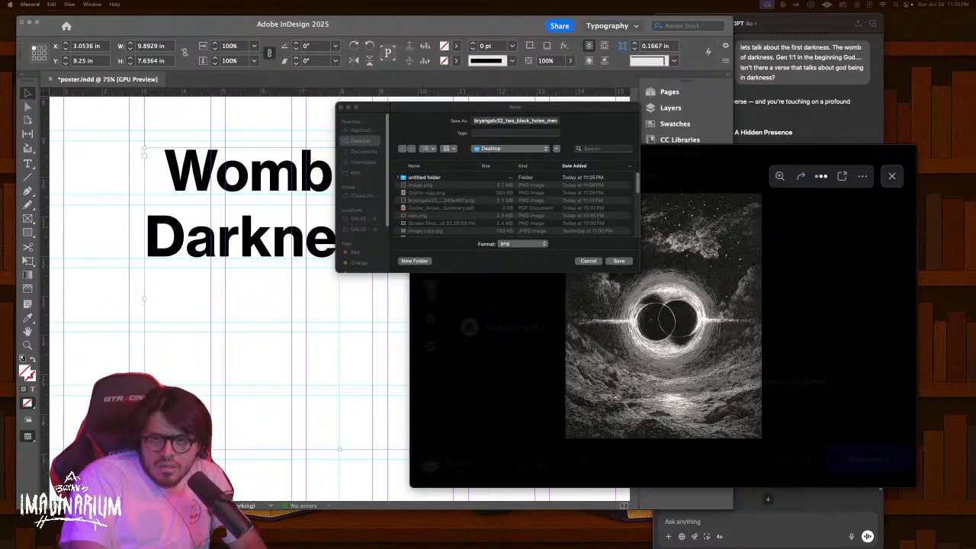
key(ctrl+Up)
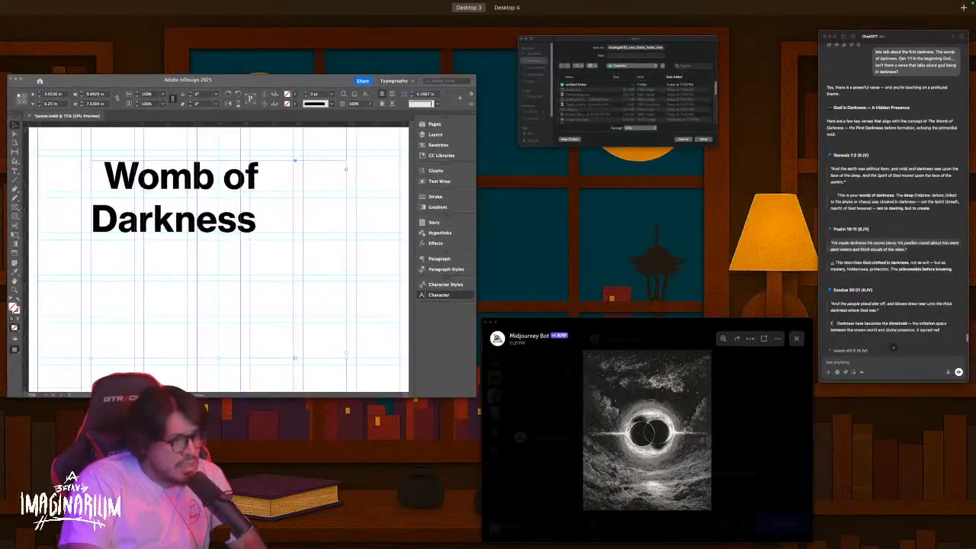
key(ctrl+Up)
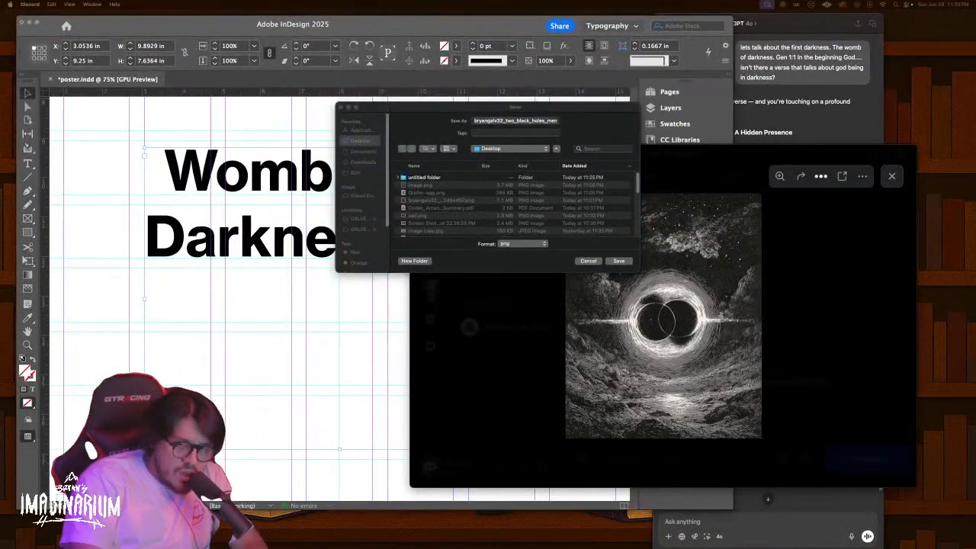
key(F11)
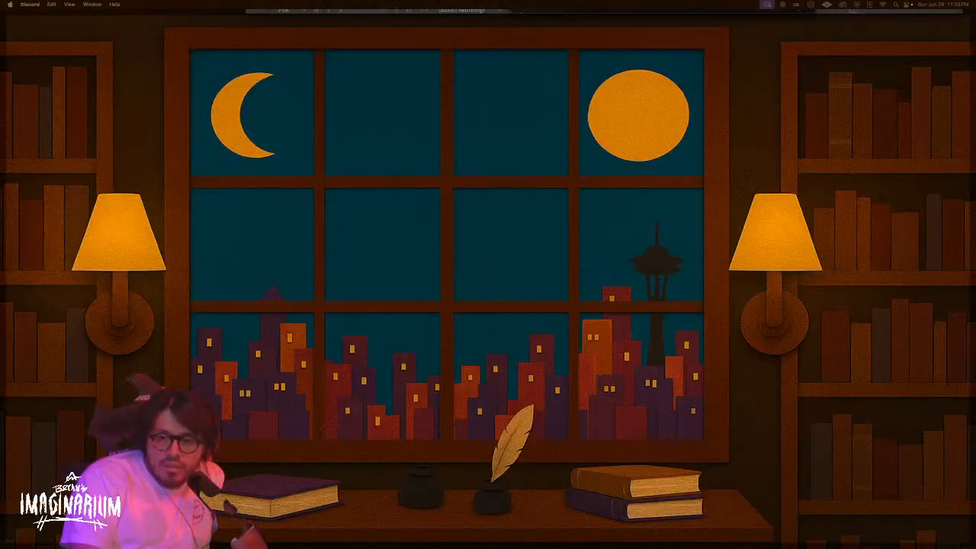
key(F11)
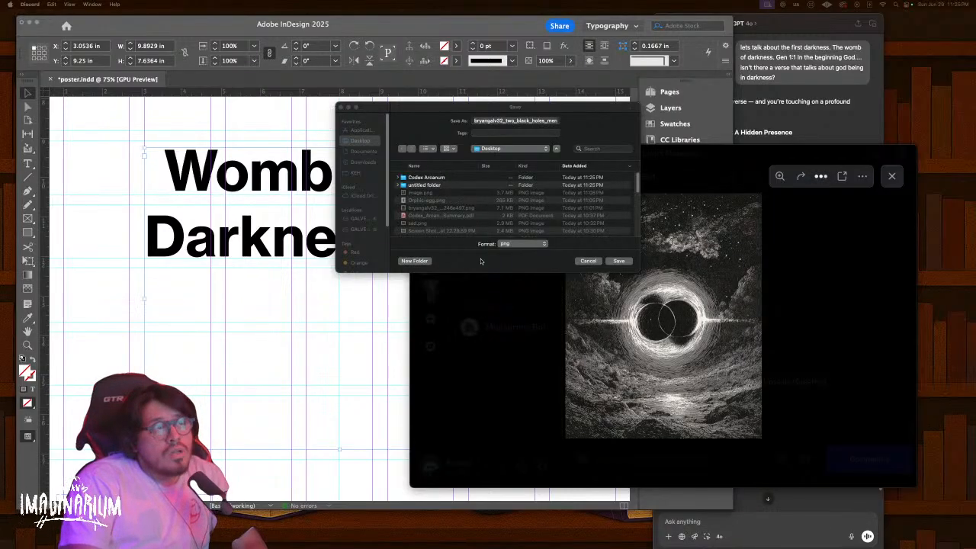
click(449, 178)
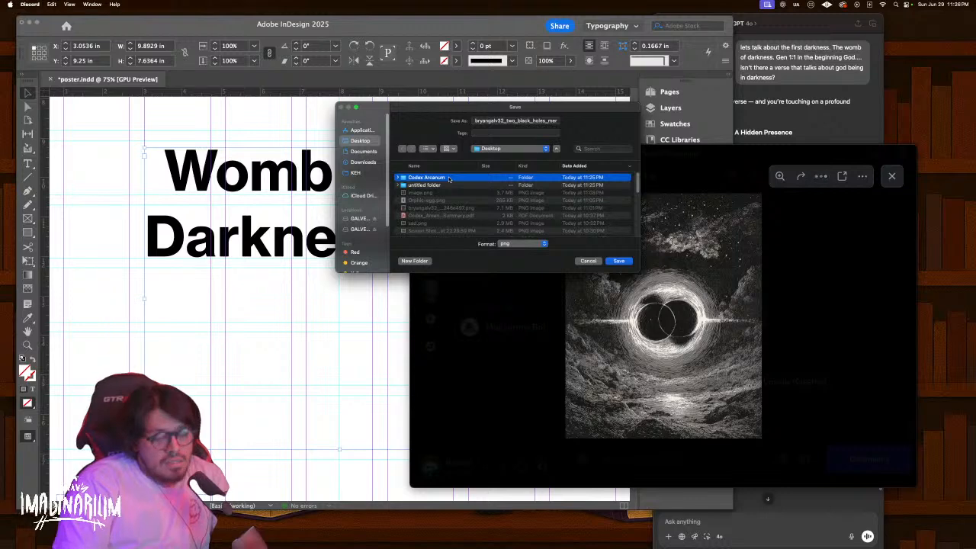
double_click(449, 178)
Finish saving the PNG into Codex Arcanum and fit the whole poster page in view
key(Return)
click(325, 307)
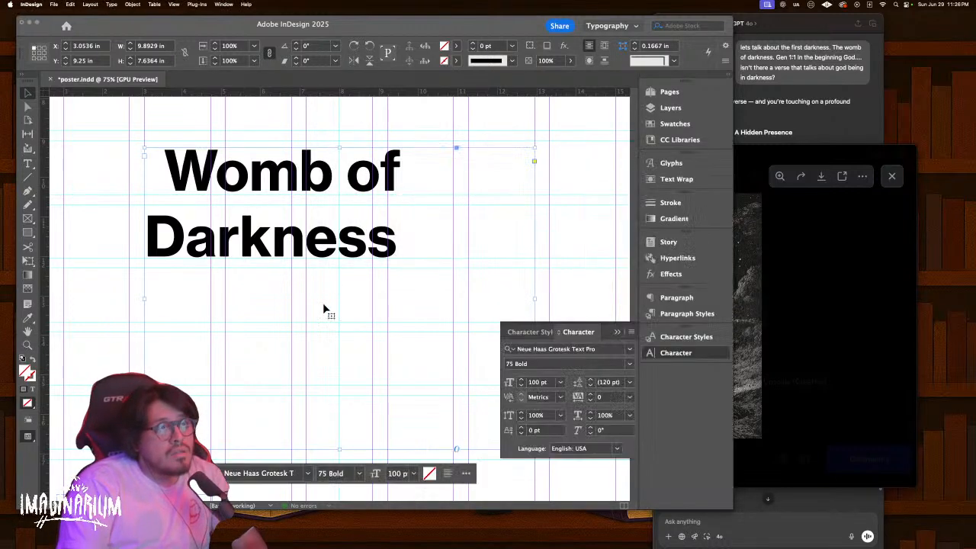
key(super+minus)
key(super+0)
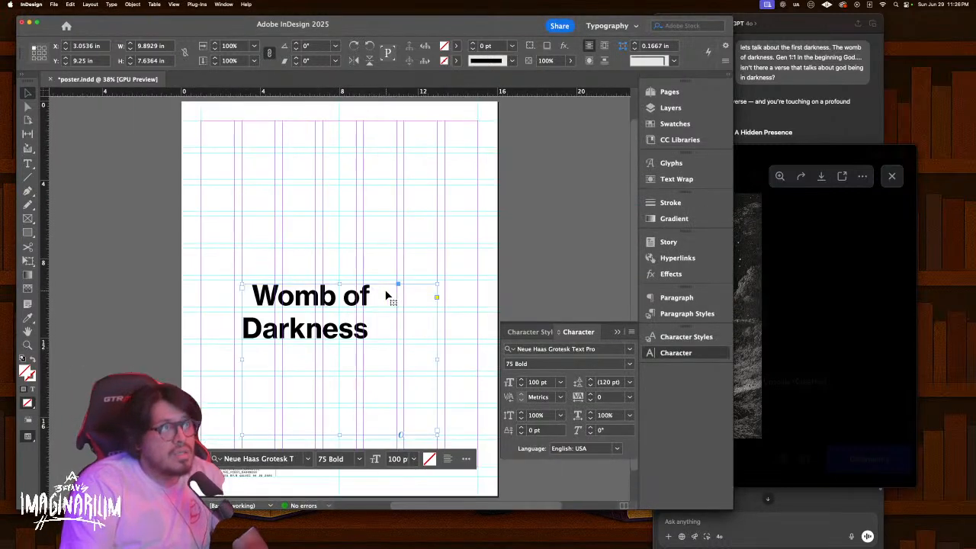
click(496, 271)
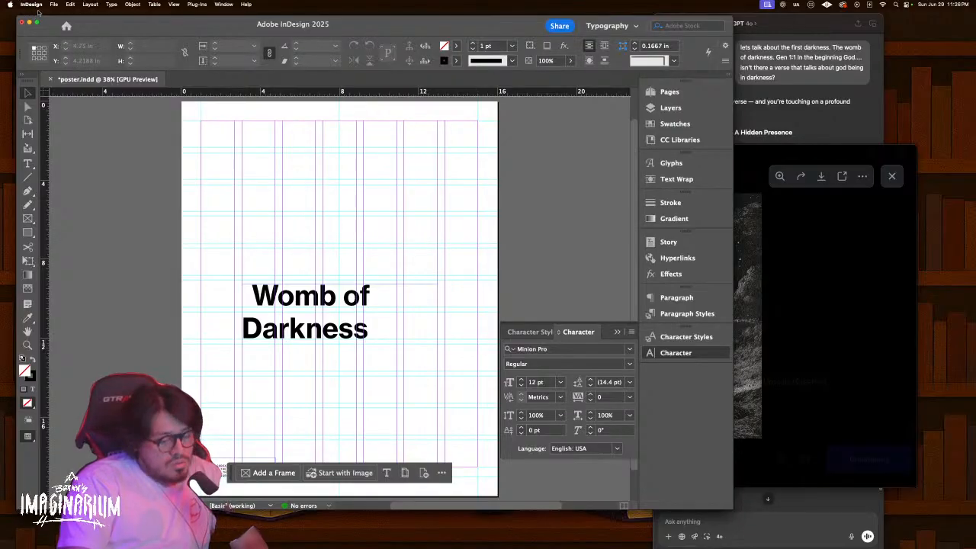
Place the black-hole PNG from Codex Arcanum so it fills the entire poster page
key(super+d)
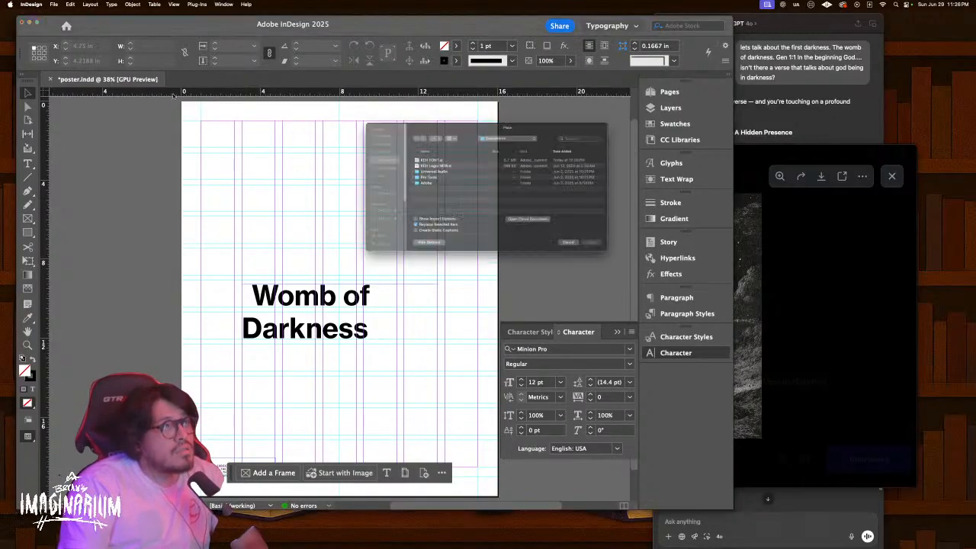
click(351, 141)
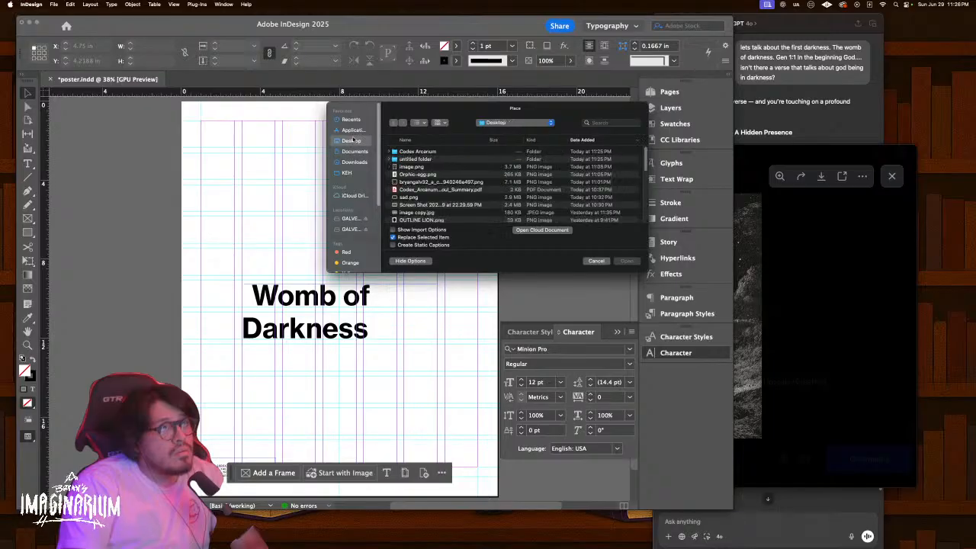
double_click(428, 154)
click(431, 151)
key(space)
key(space)
double_click(433, 152)
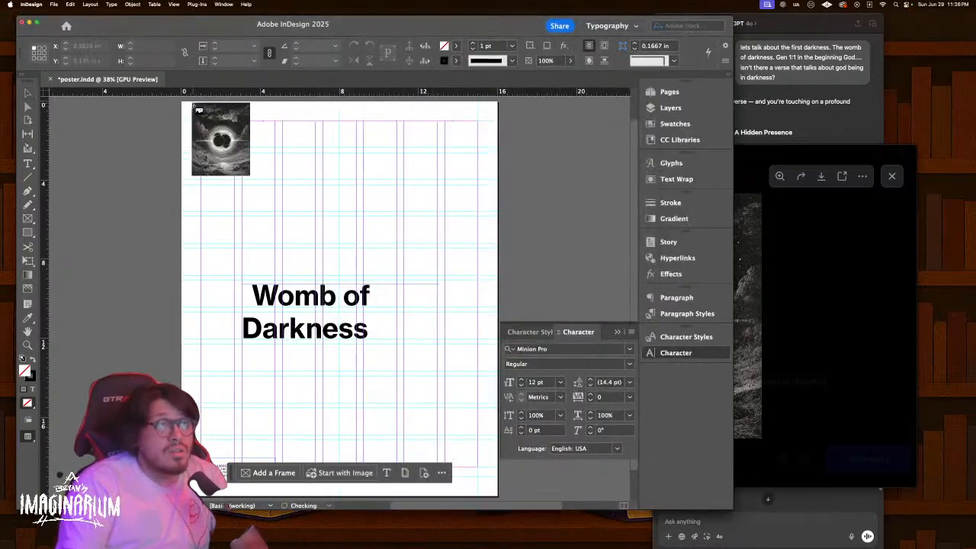
click(185, 102)
key(super+z)
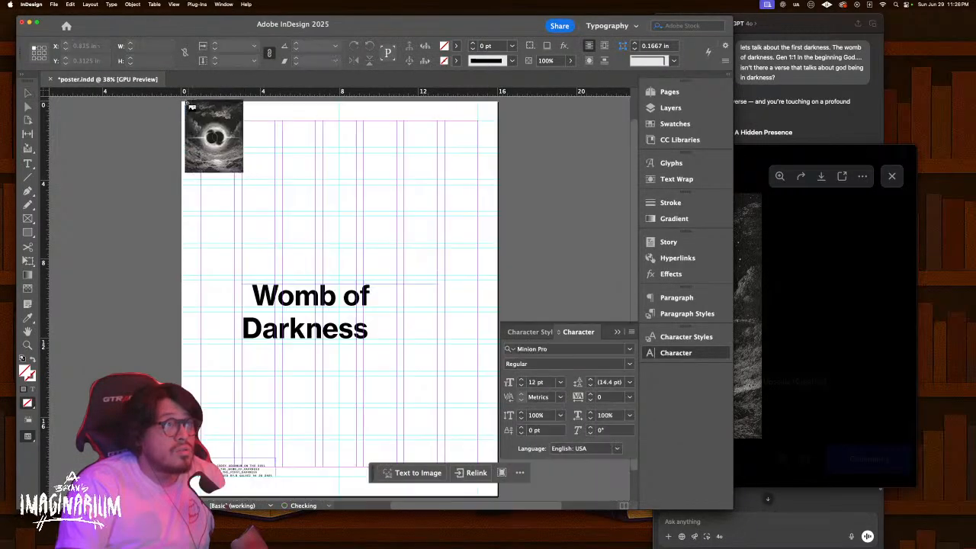
mouse_move(182, 104)
mouse_down()
mouse_move(360, 247)
mouse_move(499, 384)
mouse_move(520, 421)
mouse_move(488, 398)
mouse_up()
click(556, 280)
key(w)
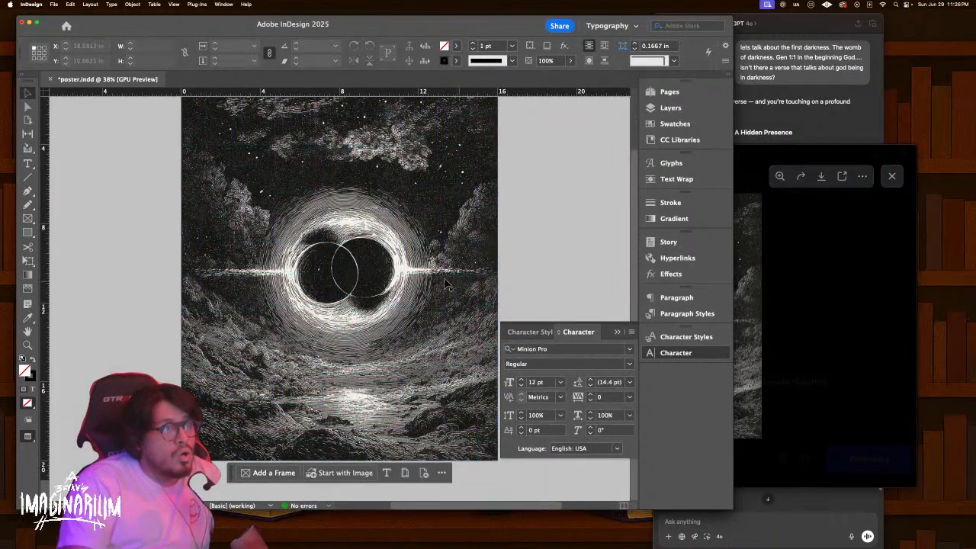
right_click(427, 280)
Send the black-hole artwork to the back, behind the title
mouse_move(488, 334)
click(539, 343)
click(563, 262)
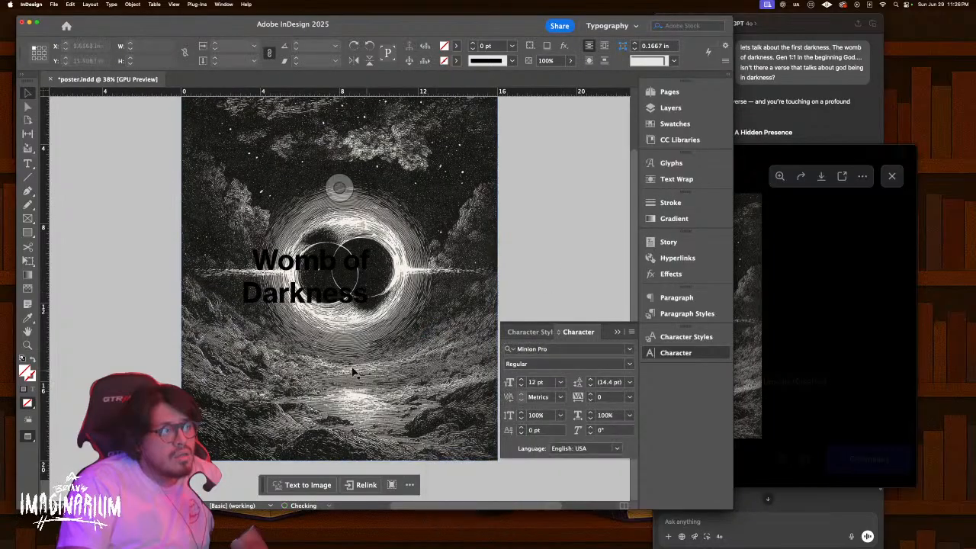
Change the small bottom text and the Womb of Darkness title to white
double_click(249, 430)
key(super+a)
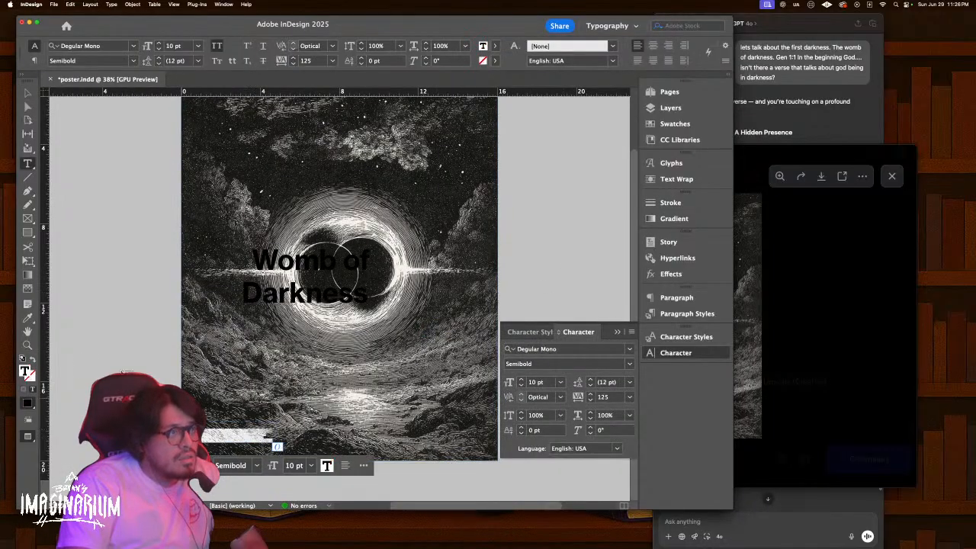
double_click(26, 372)
drag(405, 279, 517, 174)
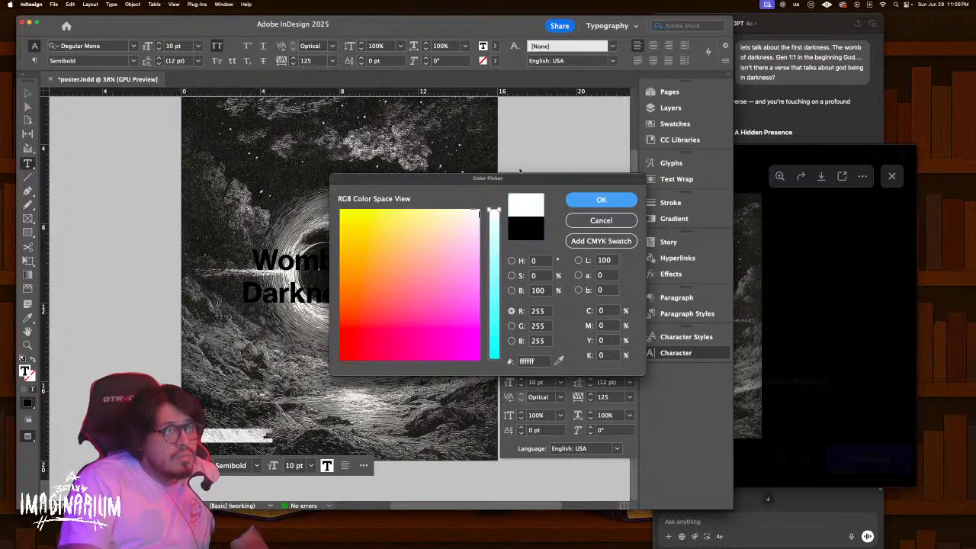
click(601, 199)
click(328, 270)
key(super+a)
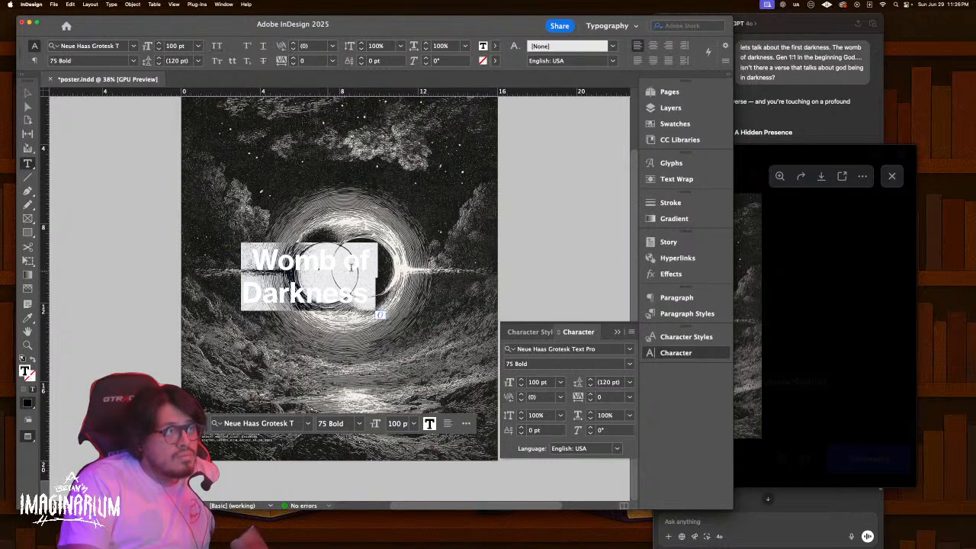
double_click(27, 372)
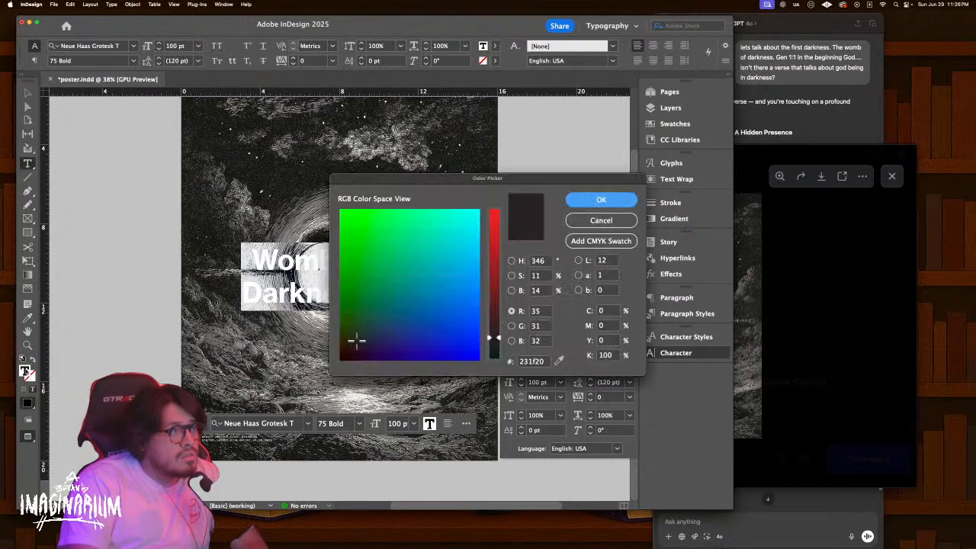
drag(430, 300, 514, 197)
drag(494, 229, 494, 206)
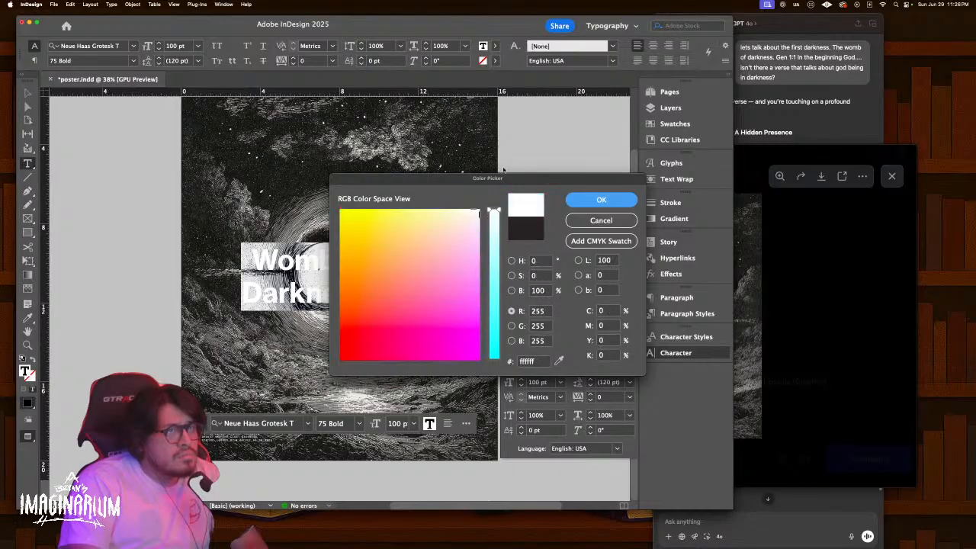
click(584, 200)
key(Escape)
Delete the leading space so 'Womb of' aligns with 'Darkness'
key(super+=)
key(super+=)
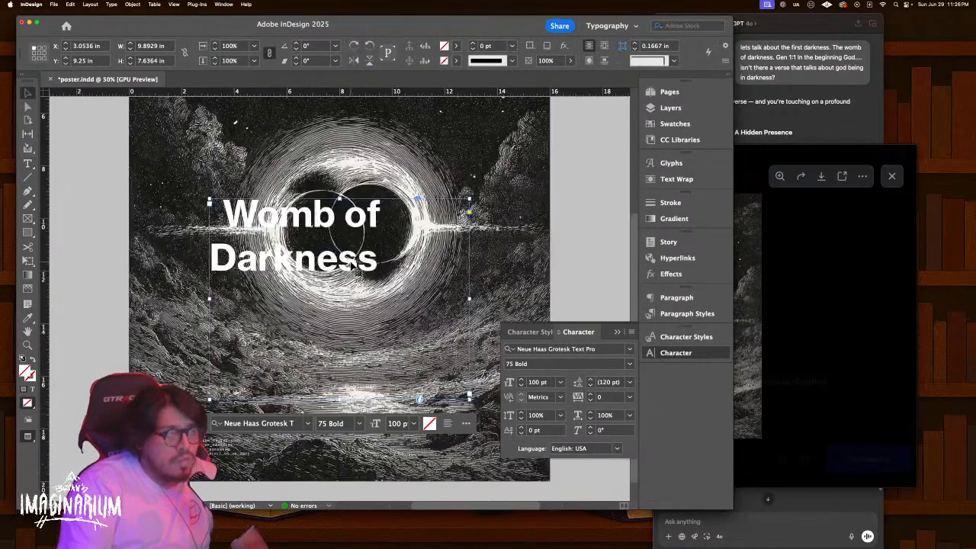
drag(351, 266, 408, 323)
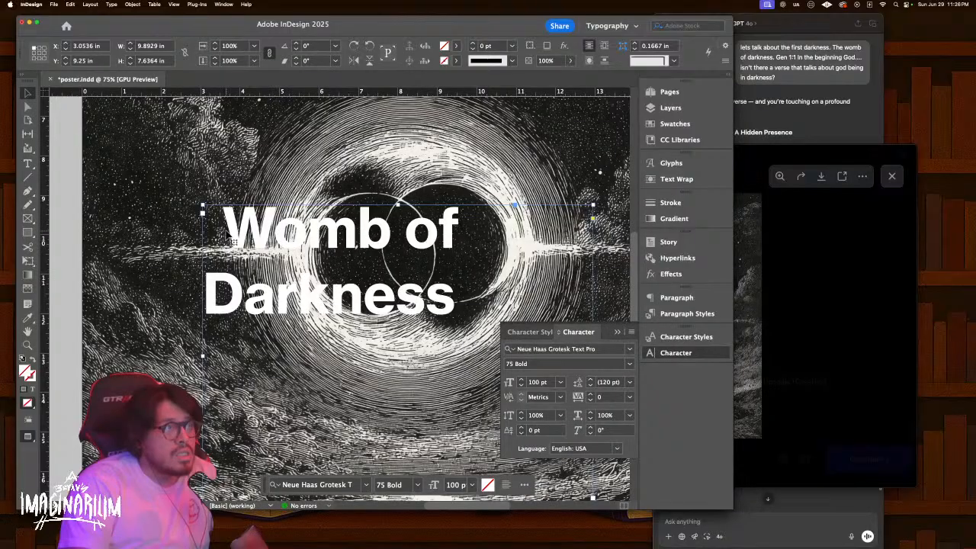
double_click(230, 238)
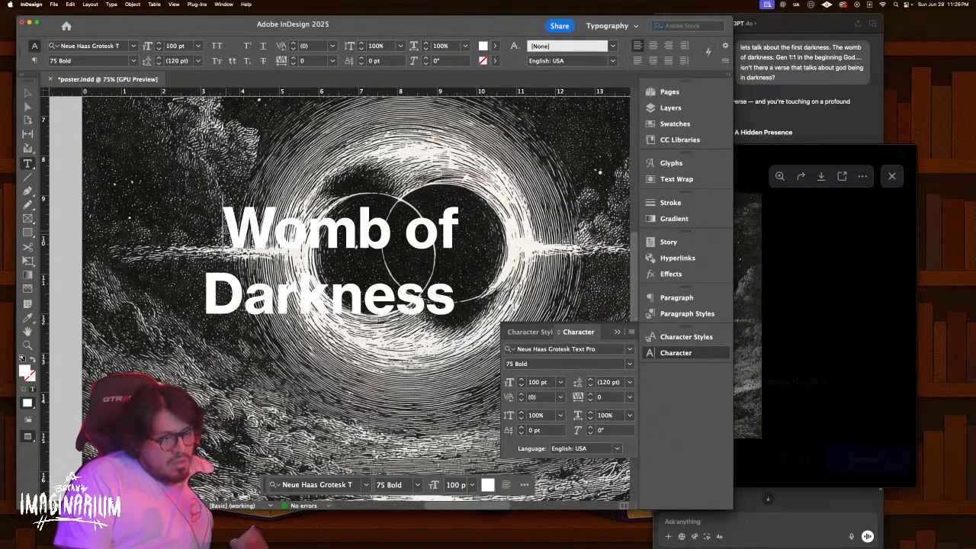
key(BackSpace)
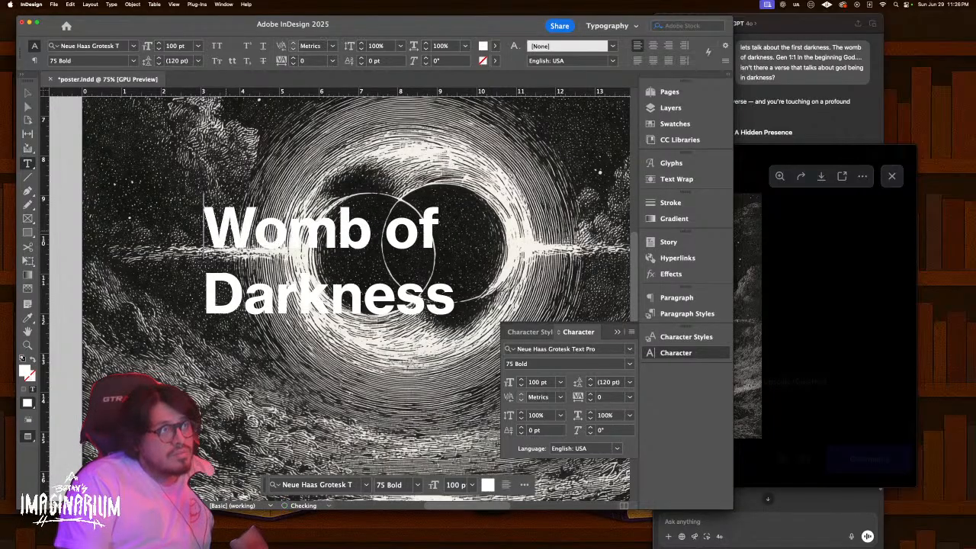
key(super+a)
key(Escape)
Set the title's leading to 90 pt
double_click(385, 265)
key(super+a)
click(180, 60)
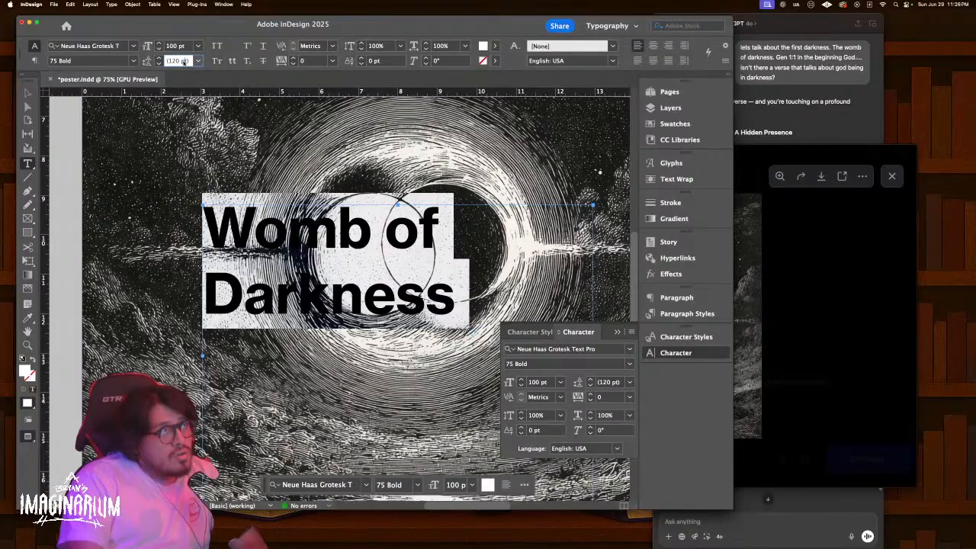
text(90)
key(Return)
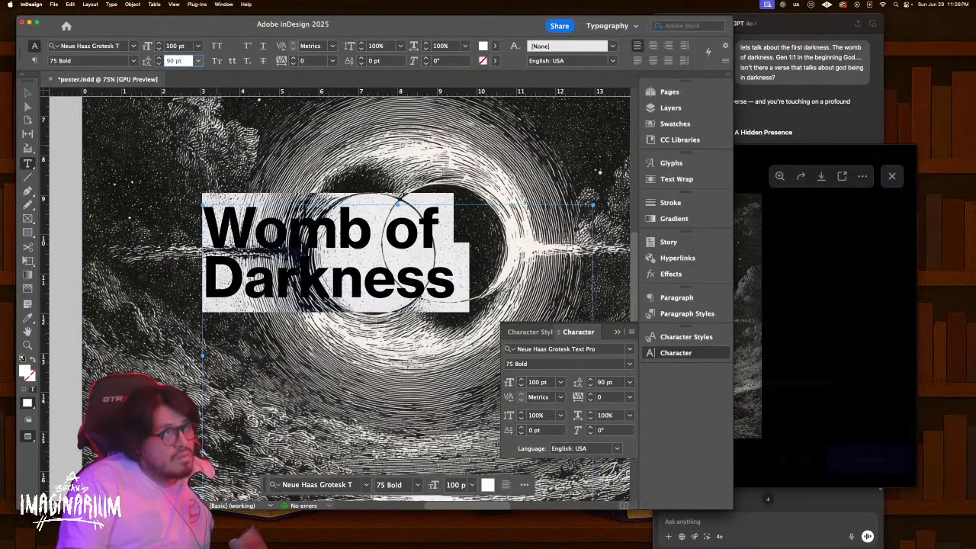
key(Escape)
Shorten the title frame from the top and move the title lower on the poster
drag(398, 204, 398, 288)
key(w)
drag(299, 316, 298, 354)
key(z)
drag(451, 292, 357, 287)
key(v)
click(548, 258)
Copy the Psalm 18:11 verse from the ChatGPT reply
key(w)
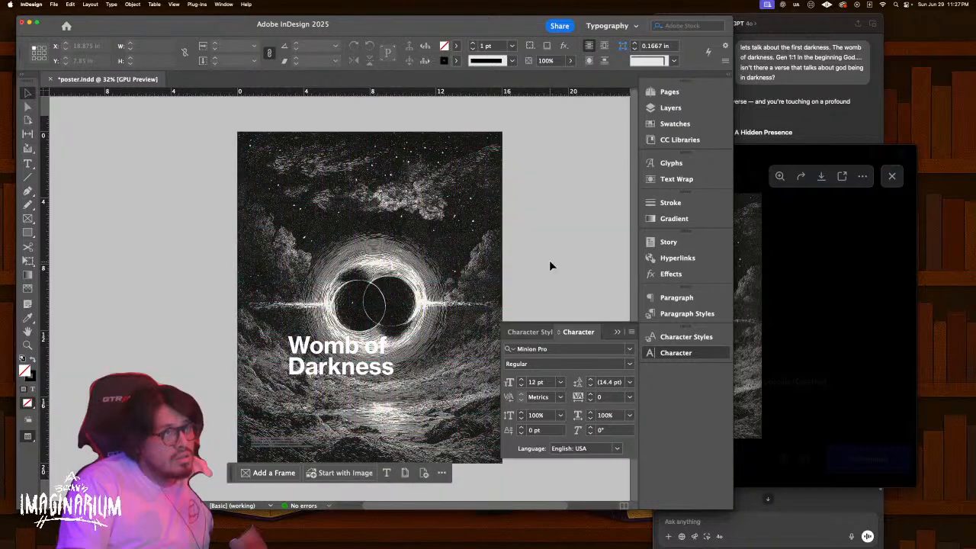
click(774, 68)
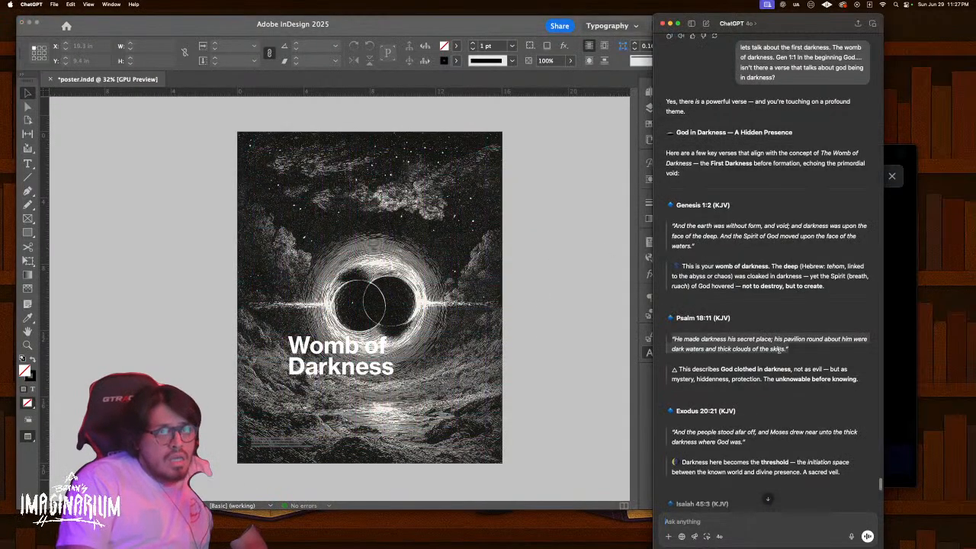
drag(788, 349, 683, 339)
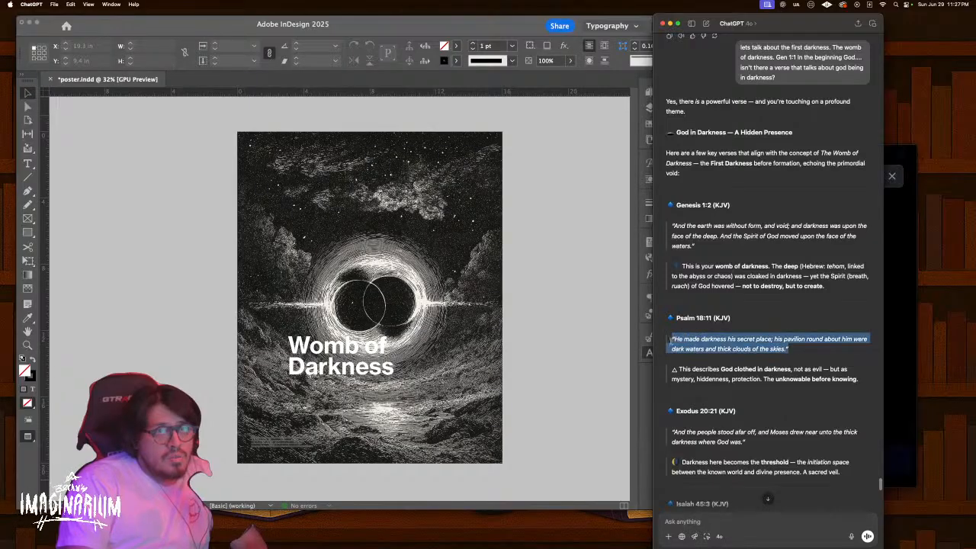
key(super+Tab)
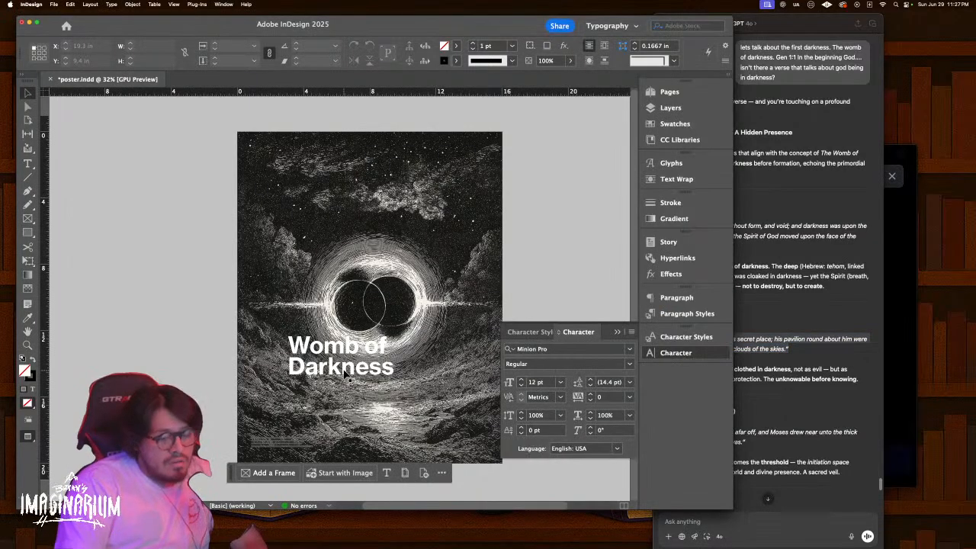
Duplicate the title frame below it and paste the verse in place of its text
key(super+equal)
key(super+equal)
scroll(344, 366, down, 5)
click(311, 256)
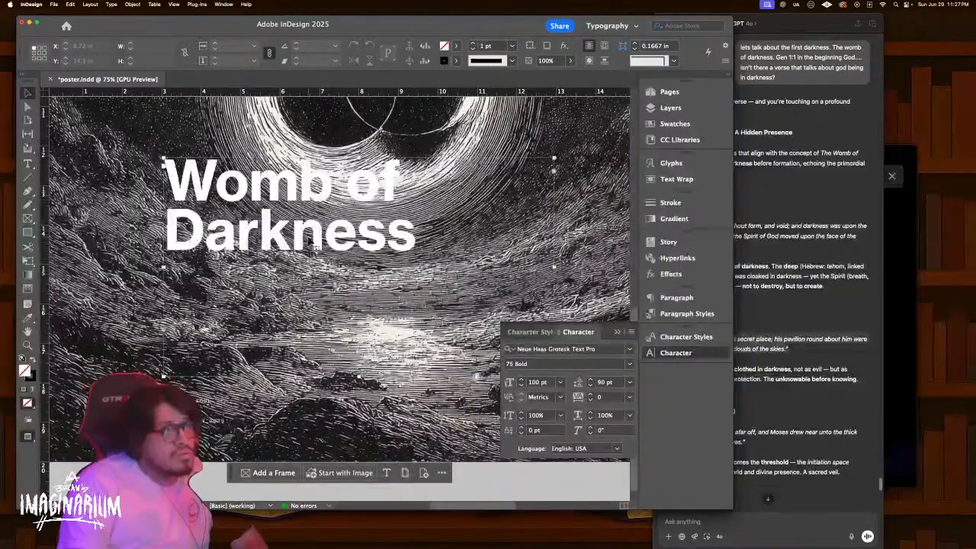
double_click(359, 376)
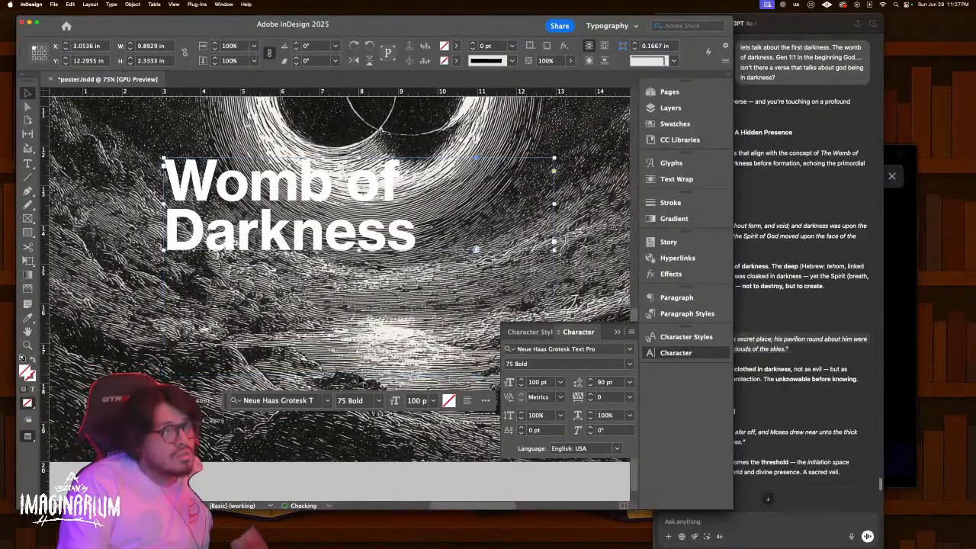
drag(330, 231, 358, 342)
double_click(358, 341)
key(super+a)
key(super+v)
Set the quote to 30 pt with Auto leading and move it under 'Darkness'
click(420, 393)
key(shift+Down)
key(shift+Down)
key(shift+Down)
key(shift+Down)
key(shift+Down)
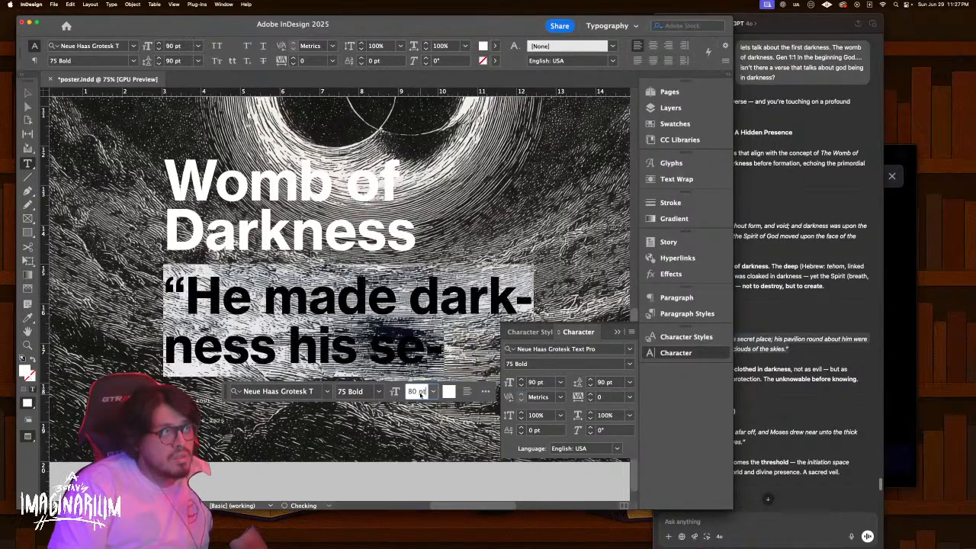
key(shift+Down)
key(shift+Down)
key(shift+Down)
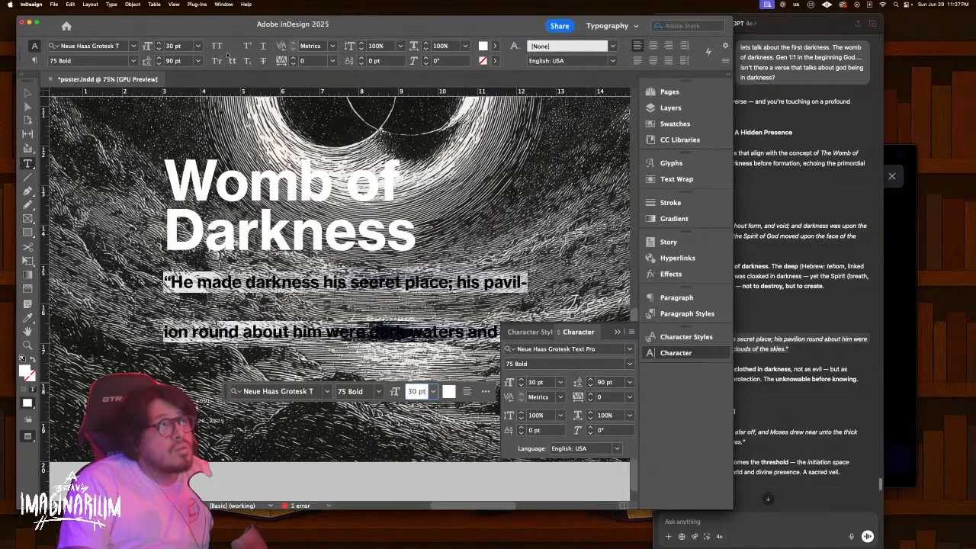
click(198, 61)
click(183, 68)
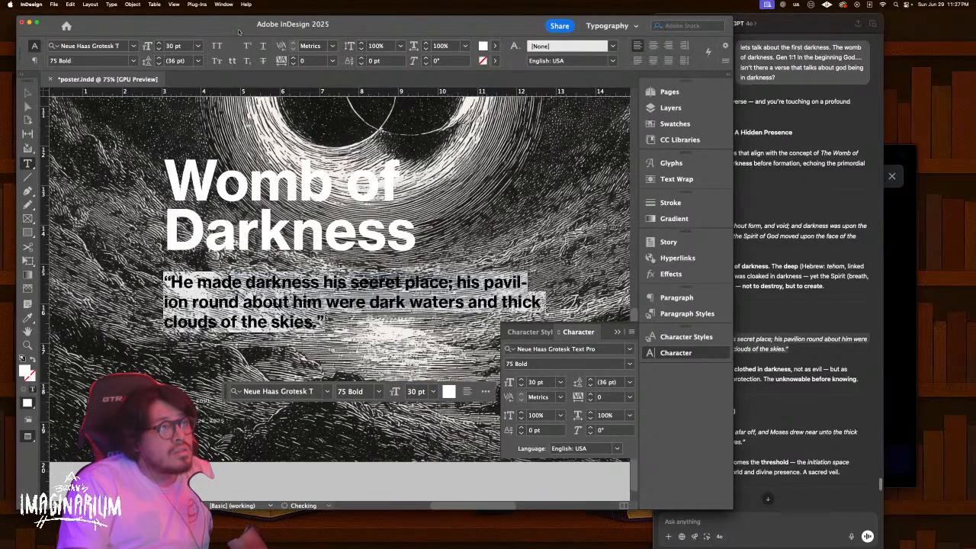
key(Escape)
drag(264, 281, 303, 270)
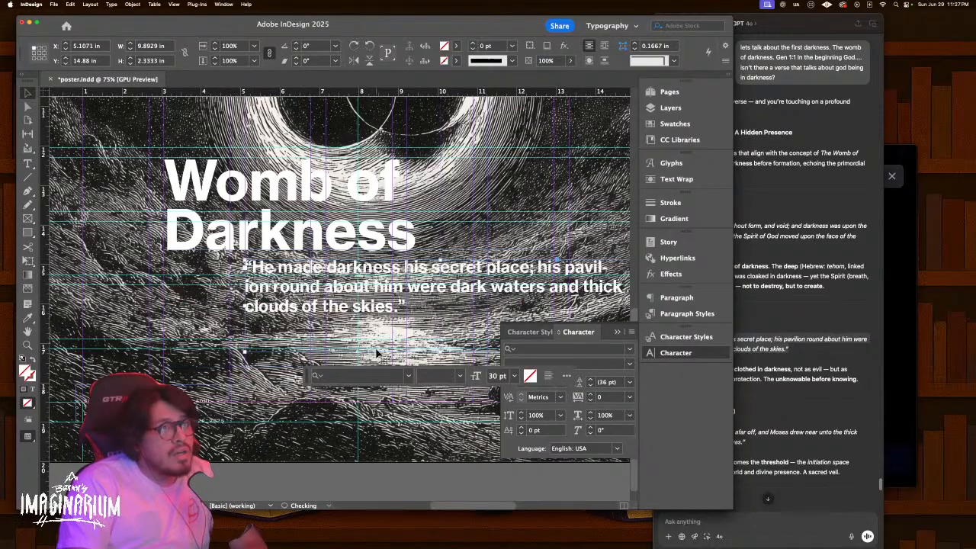
Append '-Psalm 18:11' to the end of the quote
click(759, 330)
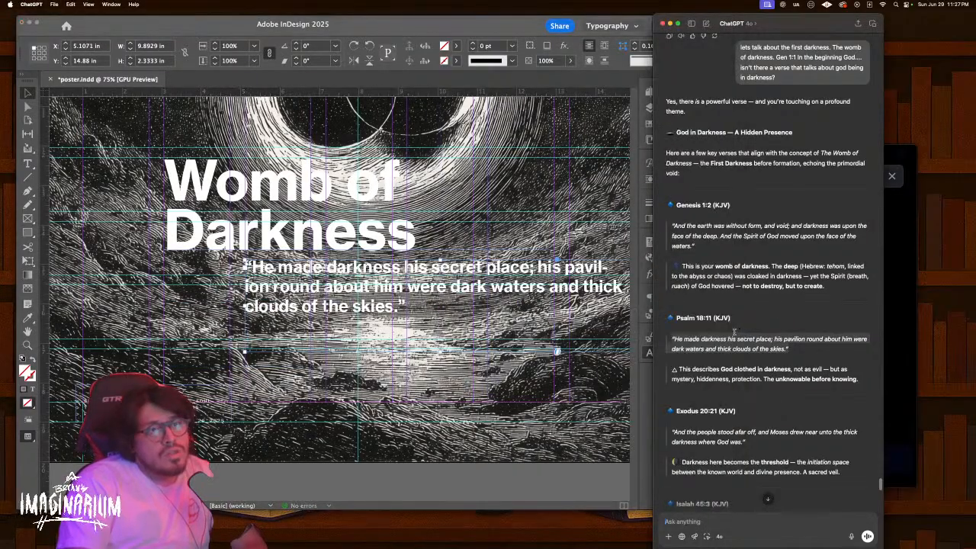
drag(697, 317, 677, 318)
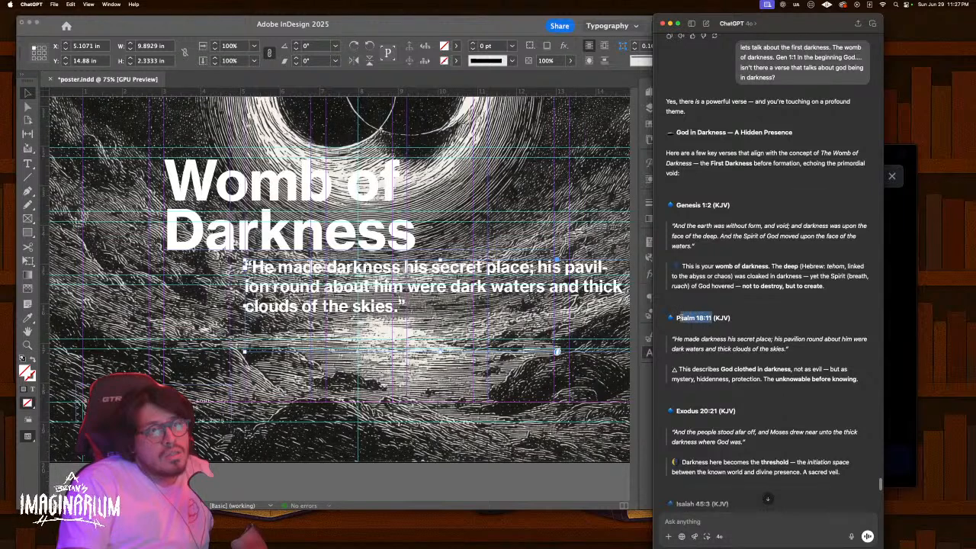
key(super+c)
key(super+Tab)
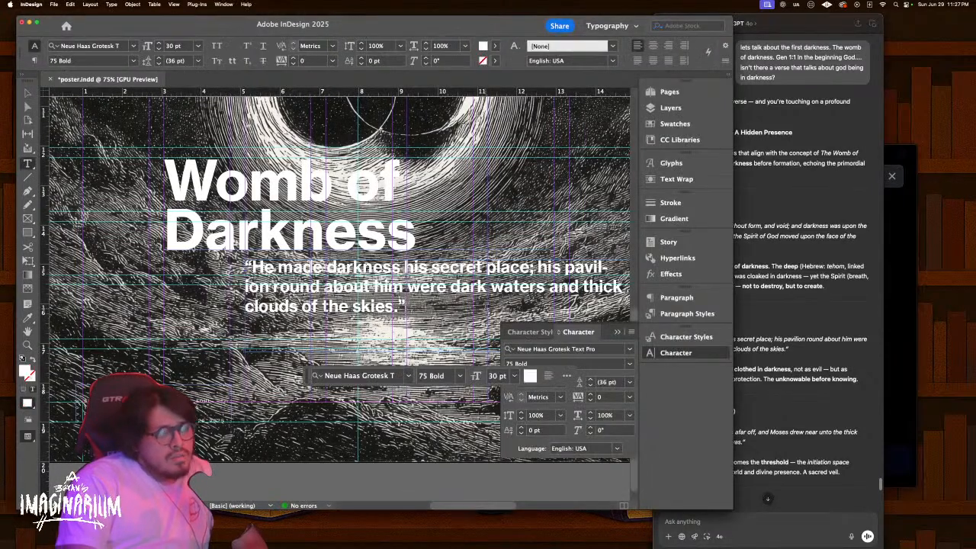
text(-)
key(super+v)
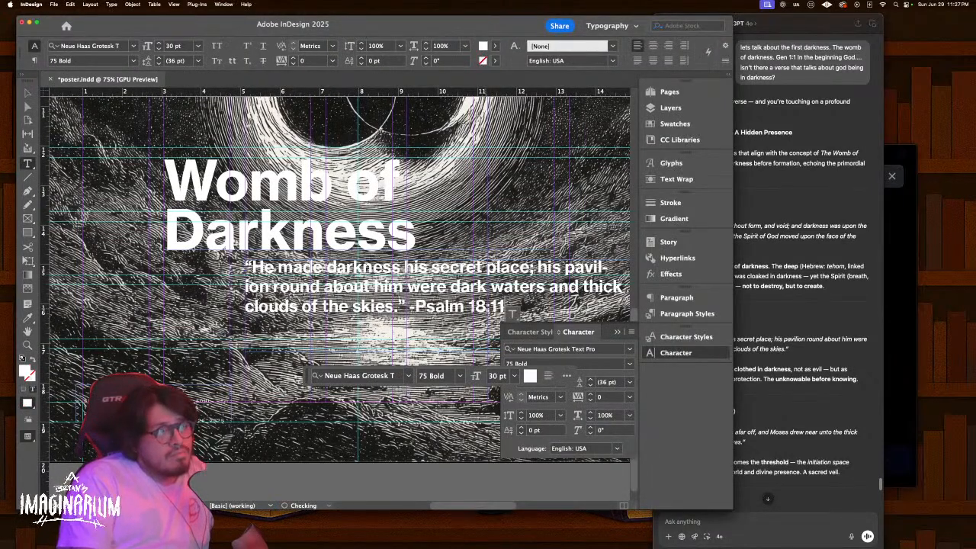
key(Escape)
key(super+0)
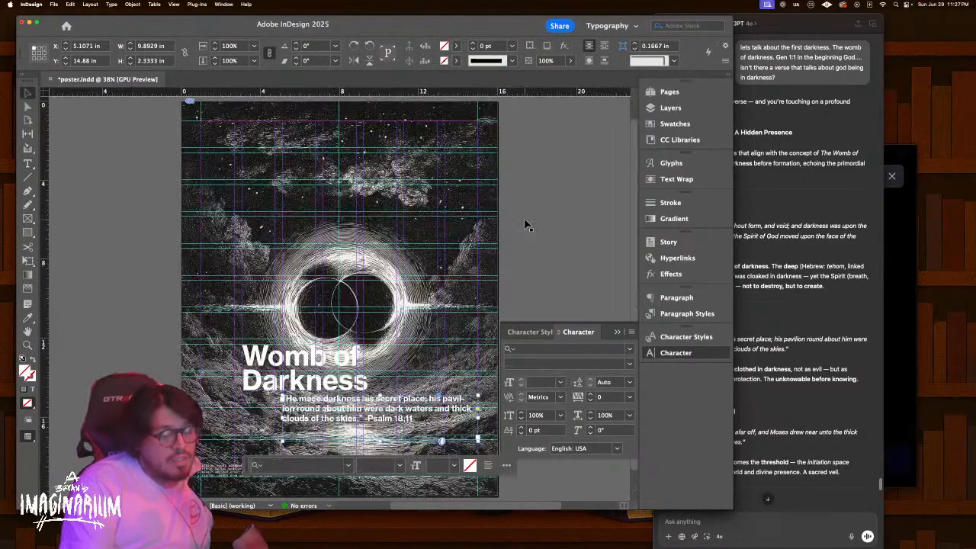
click(525, 223)
key(w)
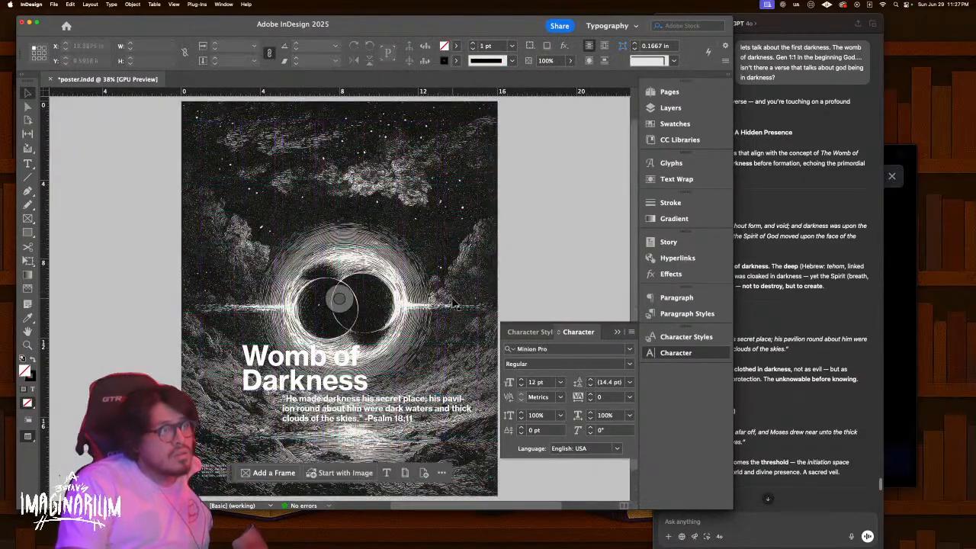
click(316, 368)
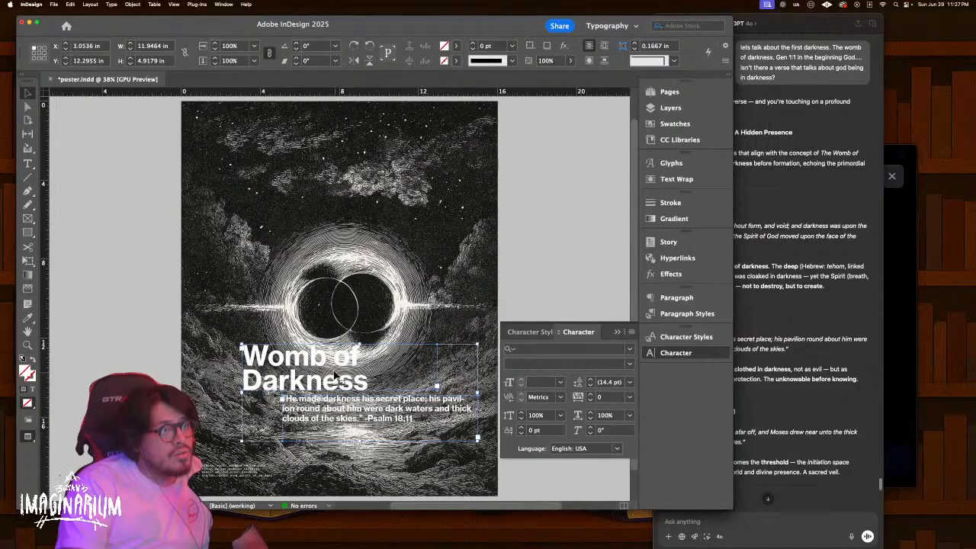
Move the title and quote to the poster's top, shifting the title left and fitting its frame
drag(321, 359, 312, 157)
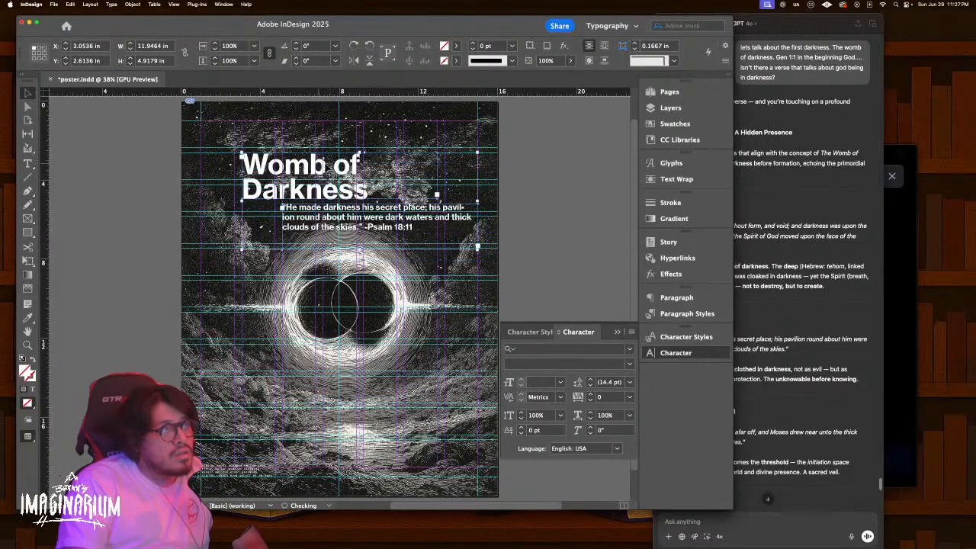
click(581, 191)
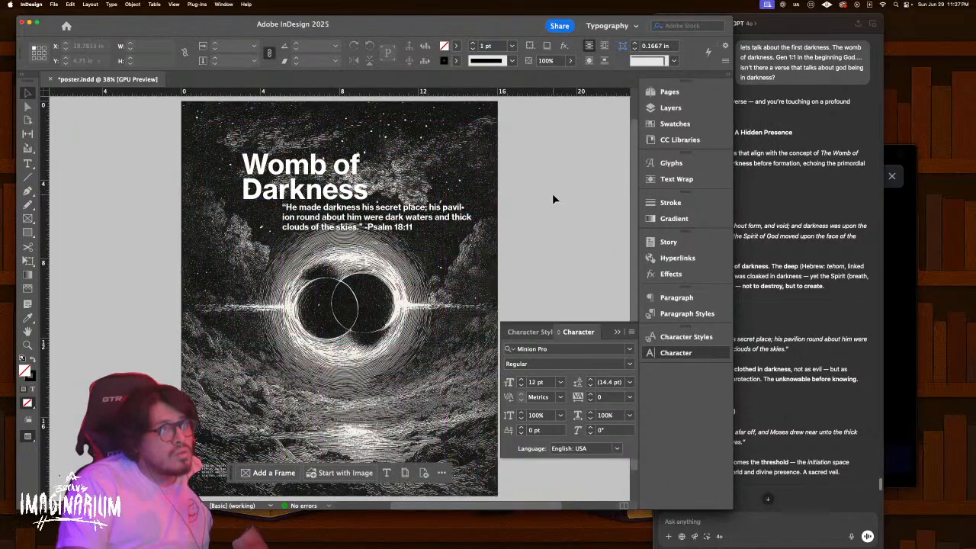
click(284, 174)
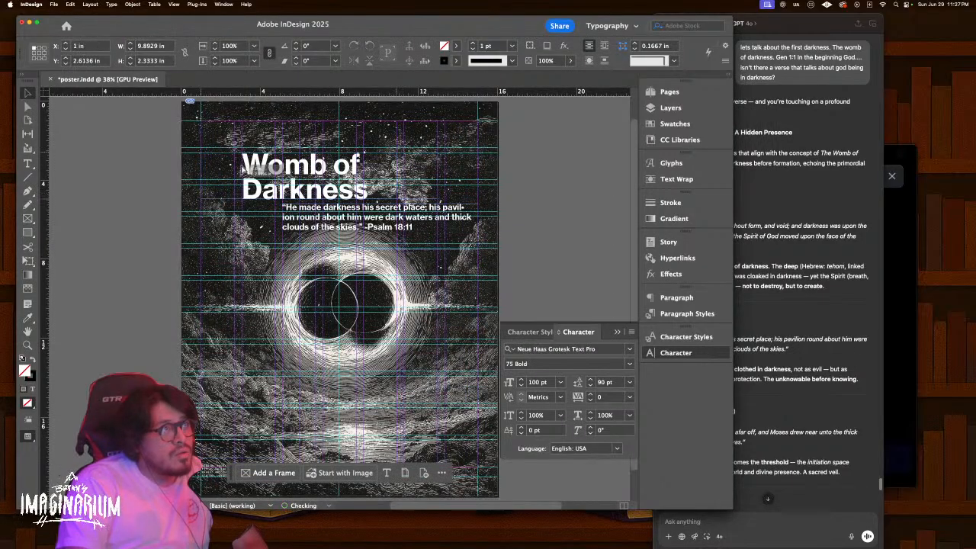
drag(252, 165, 209, 165)
key(super+alt+c)
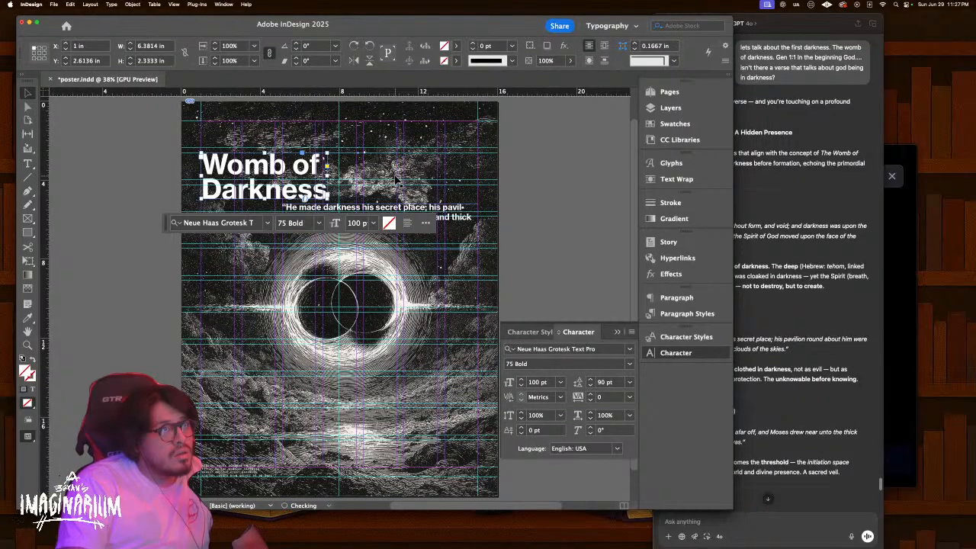
click(534, 203)
Narrow the quote frame to about 6 inches and reduce its text to 20 pt
drag(323, 217, 367, 166)
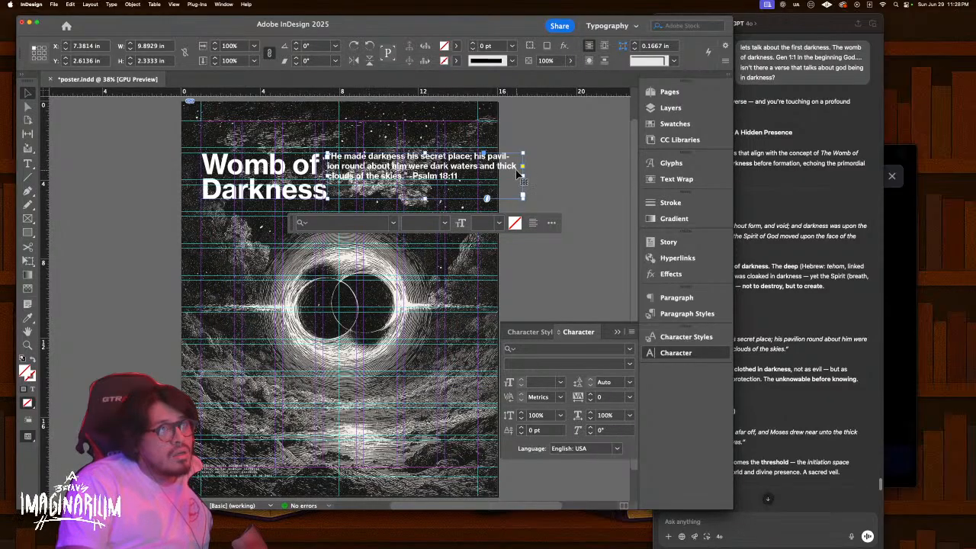
drag(518, 176, 447, 183)
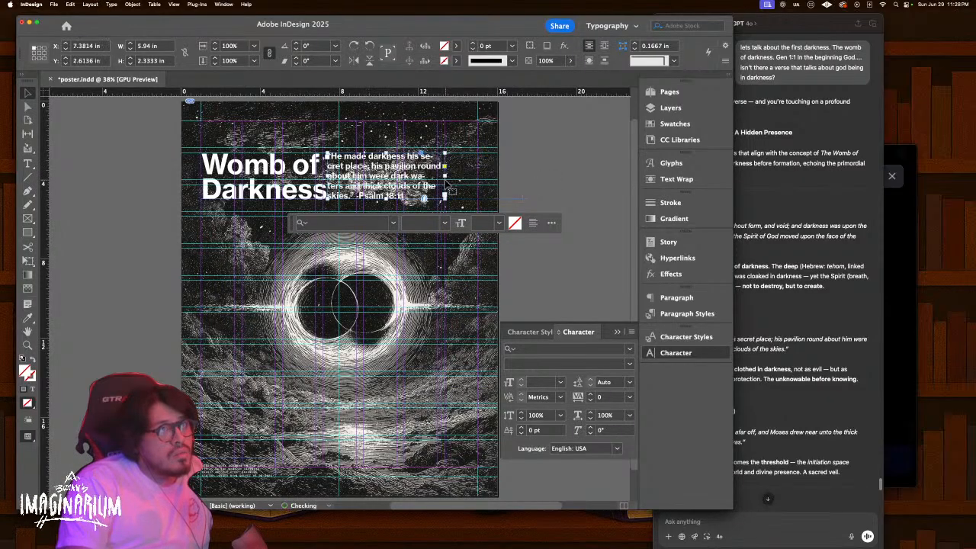
double_click(447, 183)
key(ctrl+a)
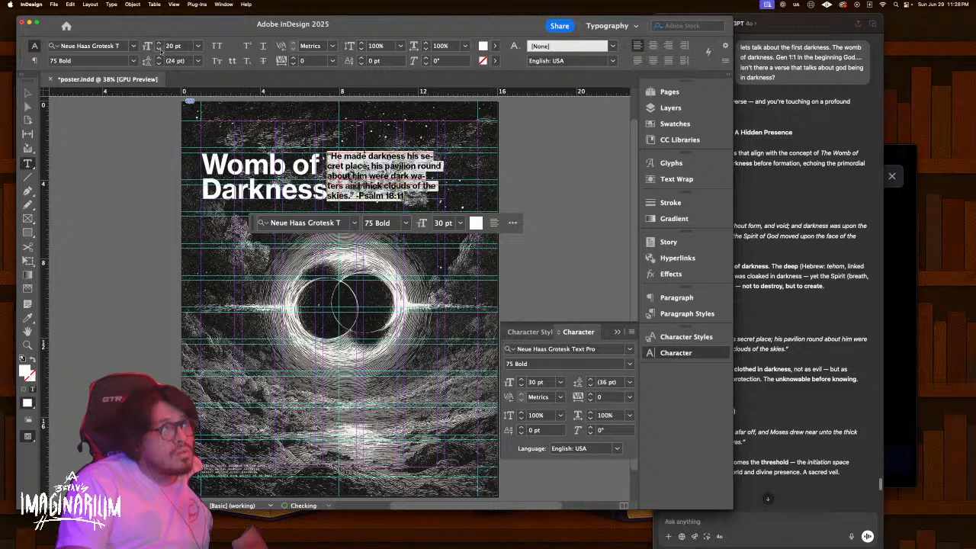
key(Return)
key(Escape)
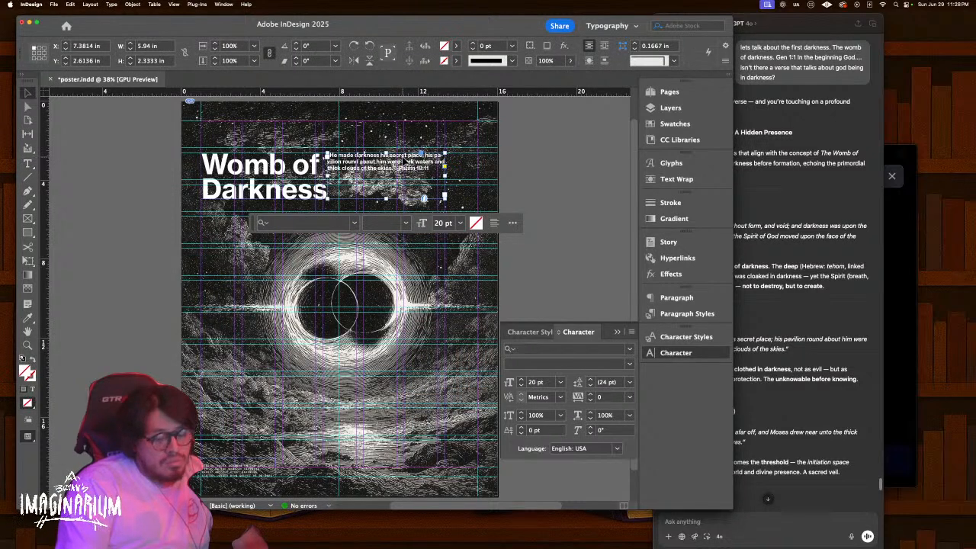
Reposition the quote frame up close, then zoom out to the whole poster
key(super+equal)
key(super+equal)
drag(305, 234, 358, 215)
drag(350, 251, 353, 276)
click(355, 122)
key(w)
key(z)
drag(220, 328, 388, 204)
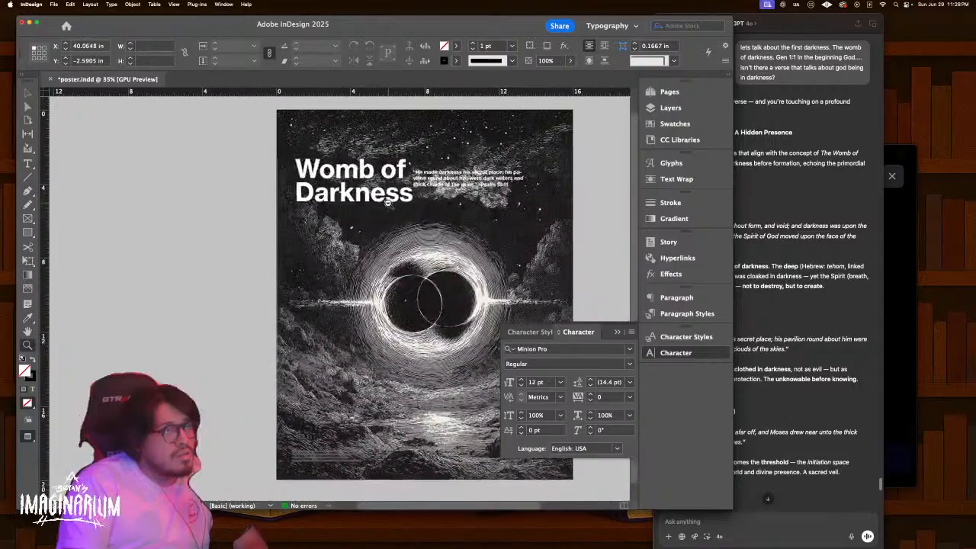
key(v)
Place the quote just below the title, nudged slightly lower, and check the alignment
drag(460, 181, 383, 218)
key(w)
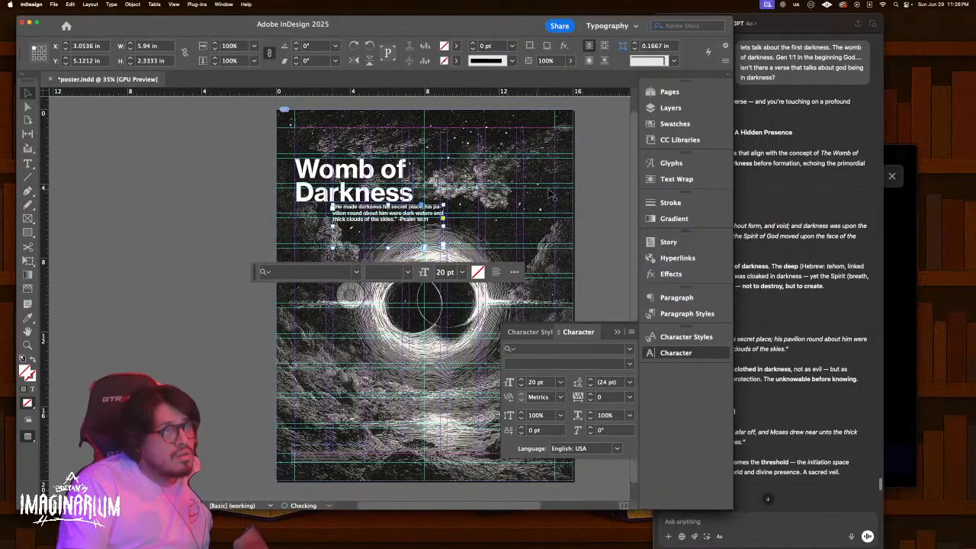
key(shift+Down)
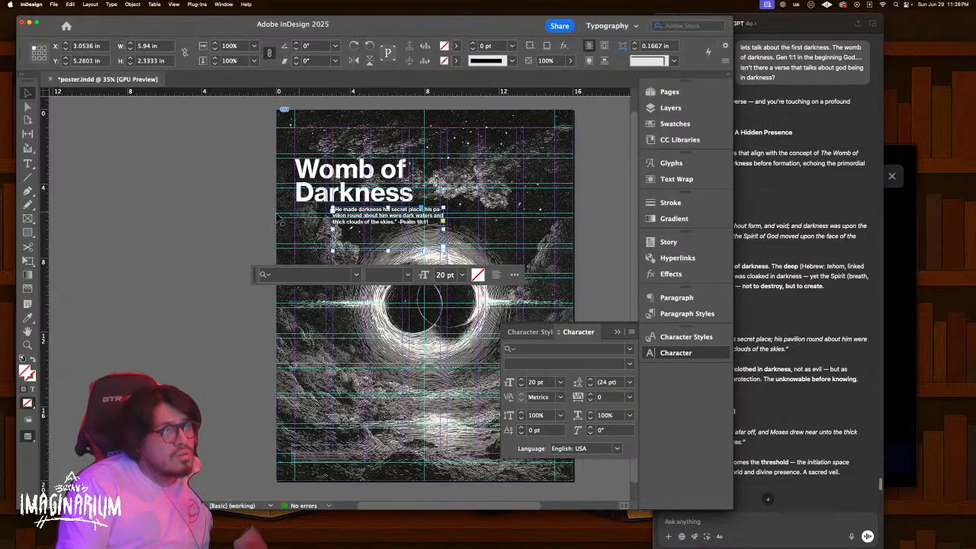
click(206, 202)
key(w)
drag(212, 229, 123, 229)
key(w)
key(w)
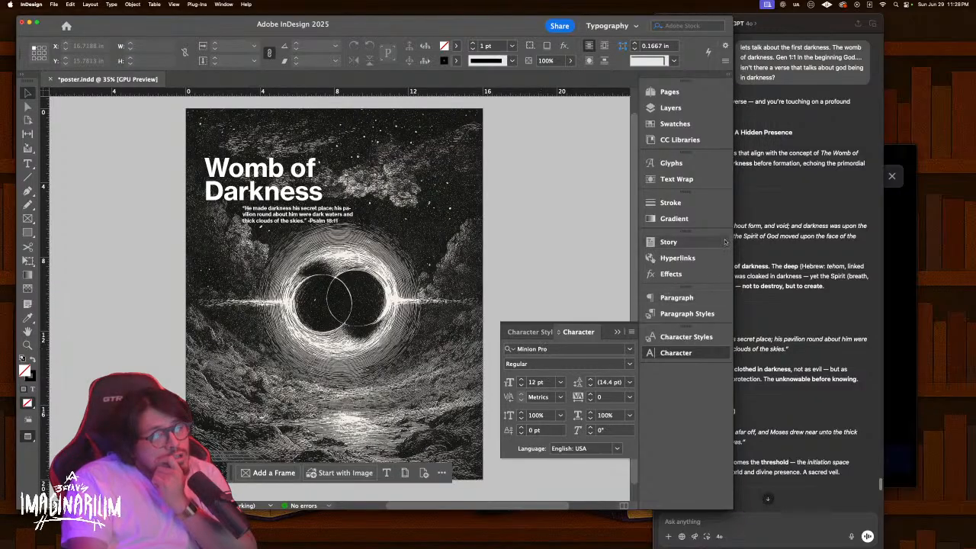
Shift the ChatGPT and InDesign windows slightly left and scroll the ChatGPT conversation down
click(830, 184)
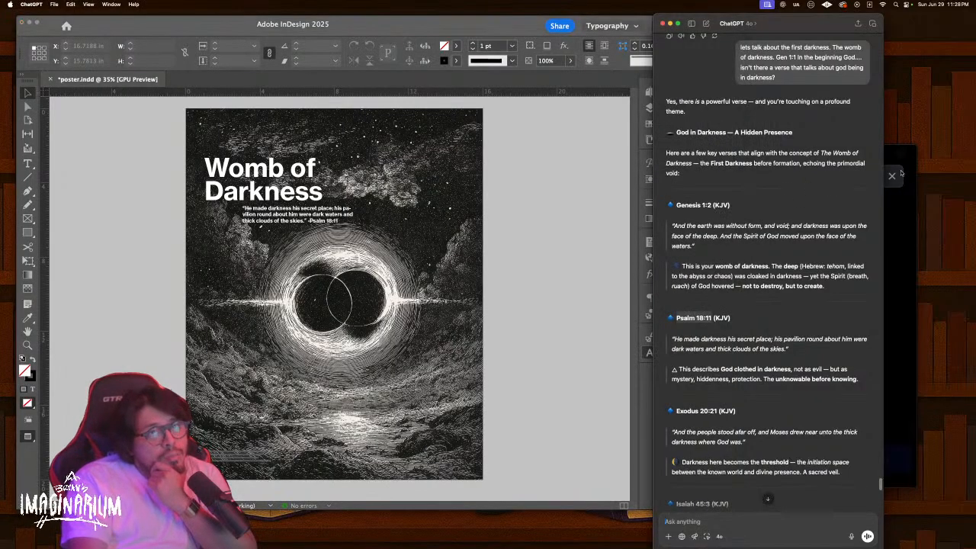
drag(801, 27, 882, 16)
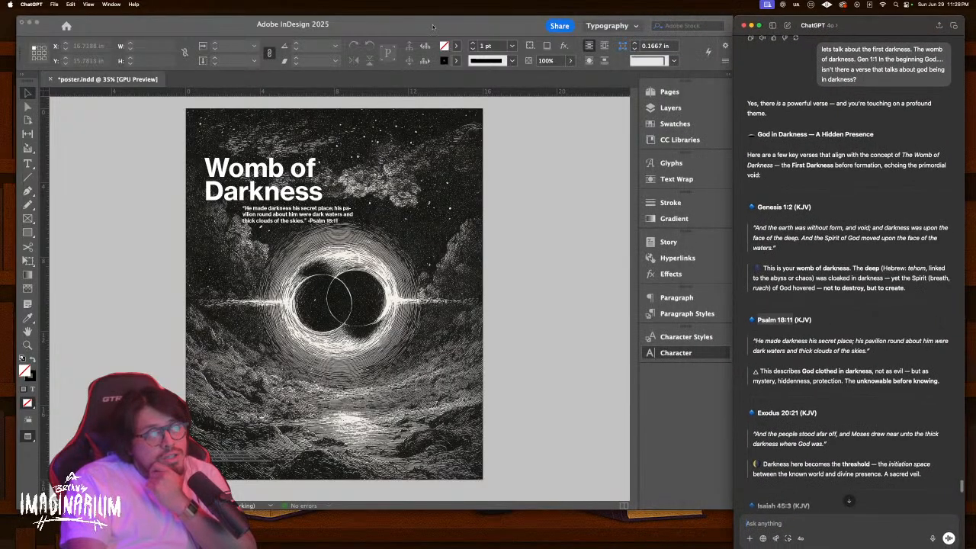
click(200, 26)
drag(199, 27, 184, 21)
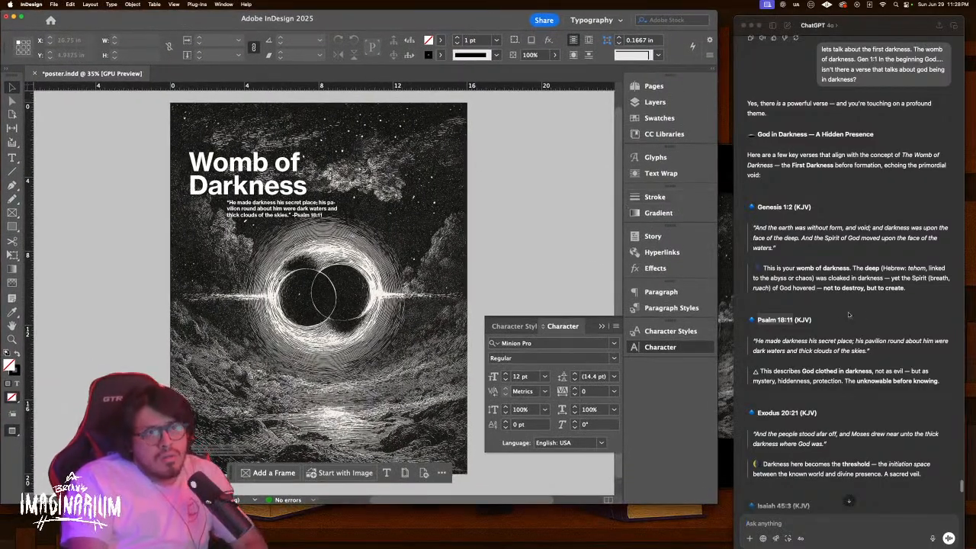
scroll(839, 318, down, 1)
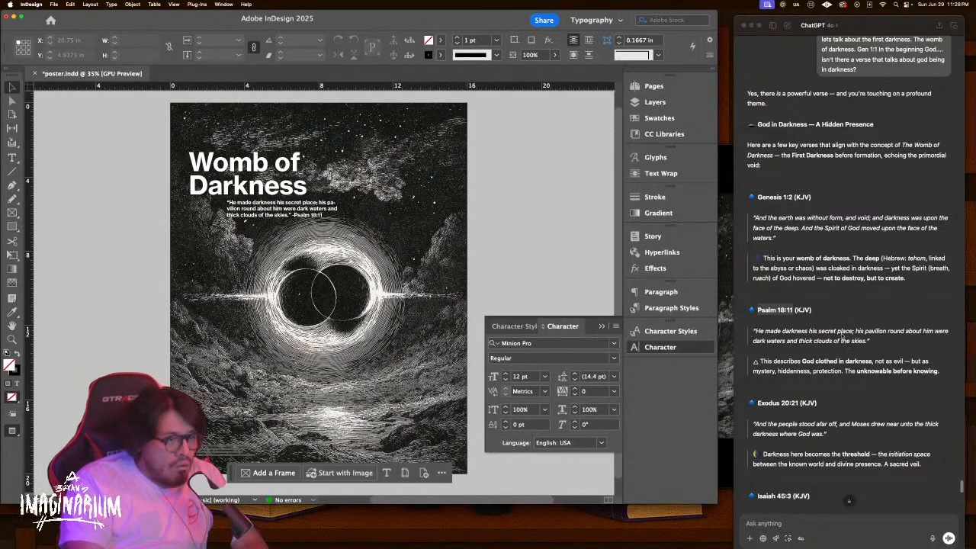
scroll(854, 466, down, 5)
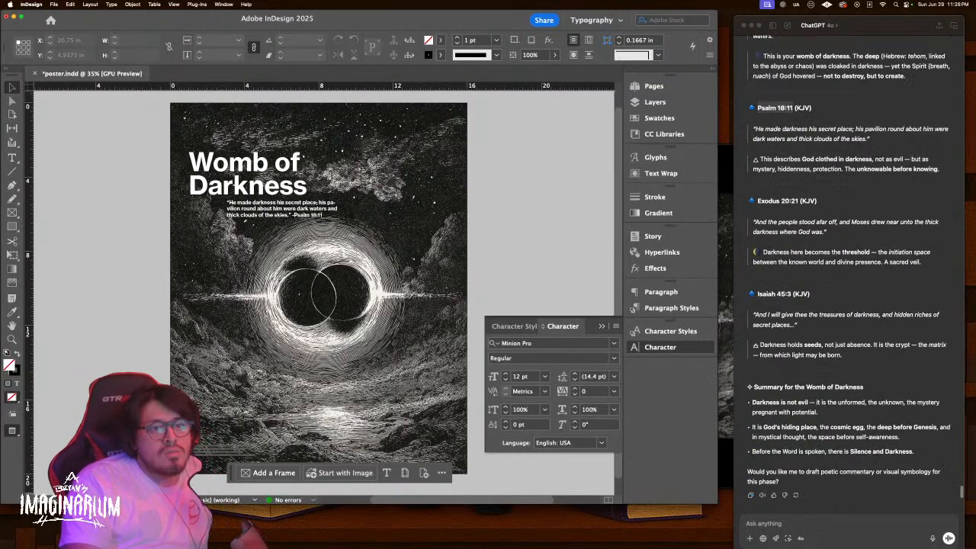
Ask if it is akin to a child in its mother's belly: unrealized potential, the unknown source
click(851, 520)
text(so the)
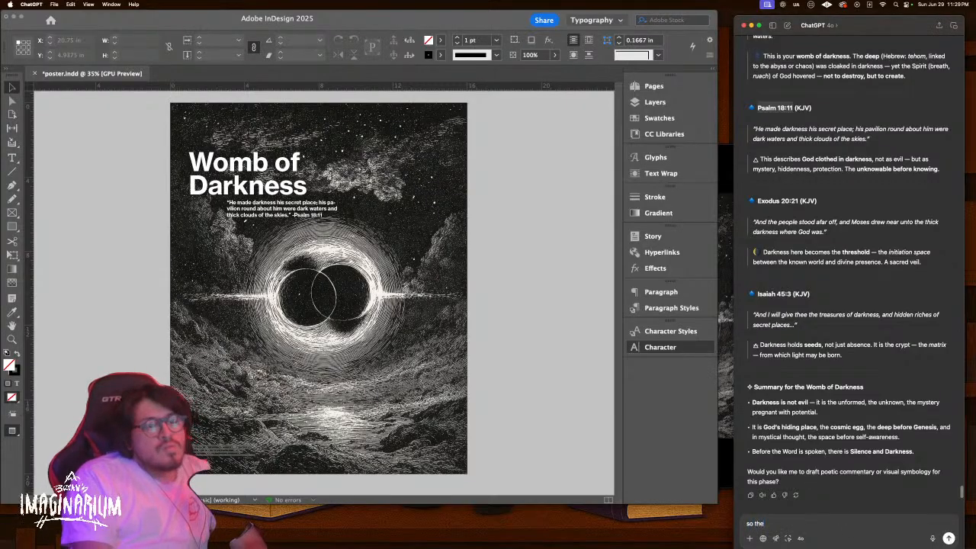
text(n this would akin)
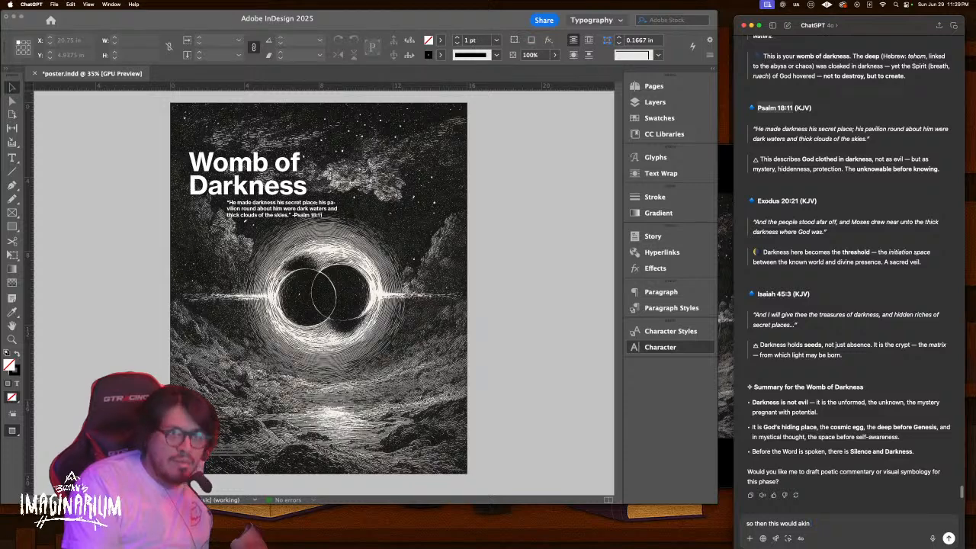
text( to)
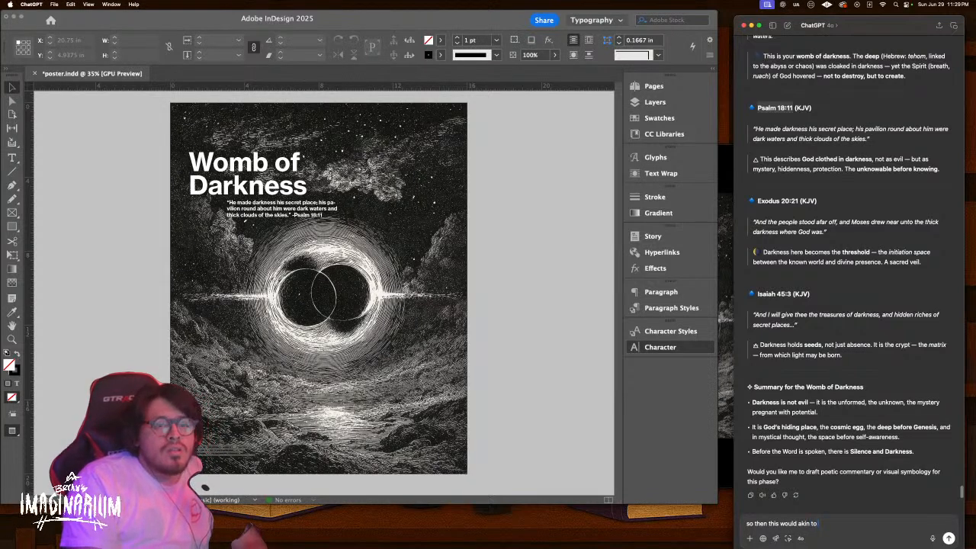
text( a child in)
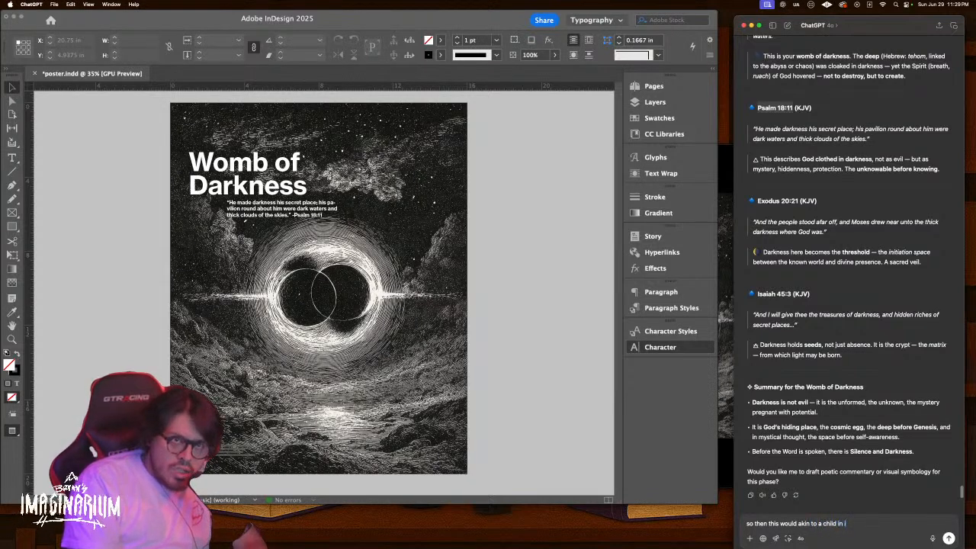
text( its mother belly. A)
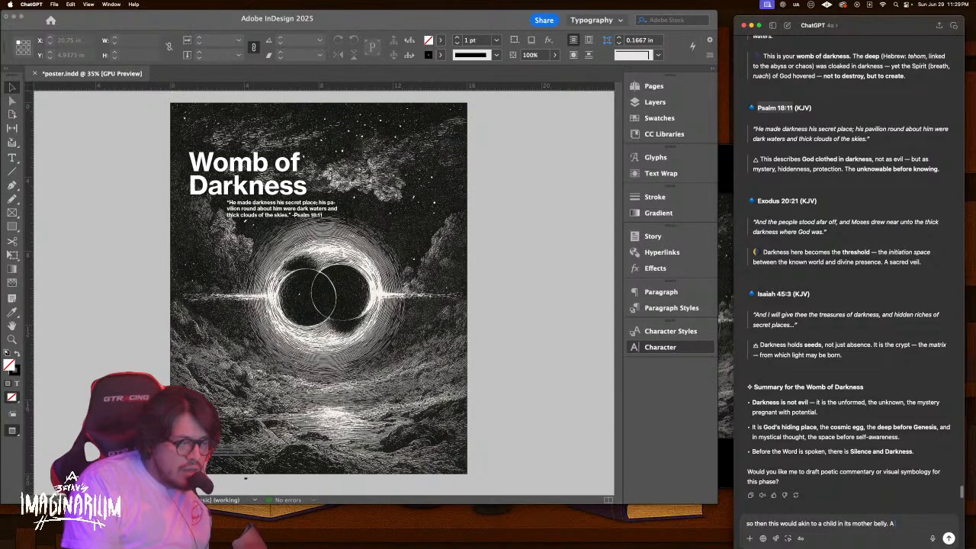
text(tential)
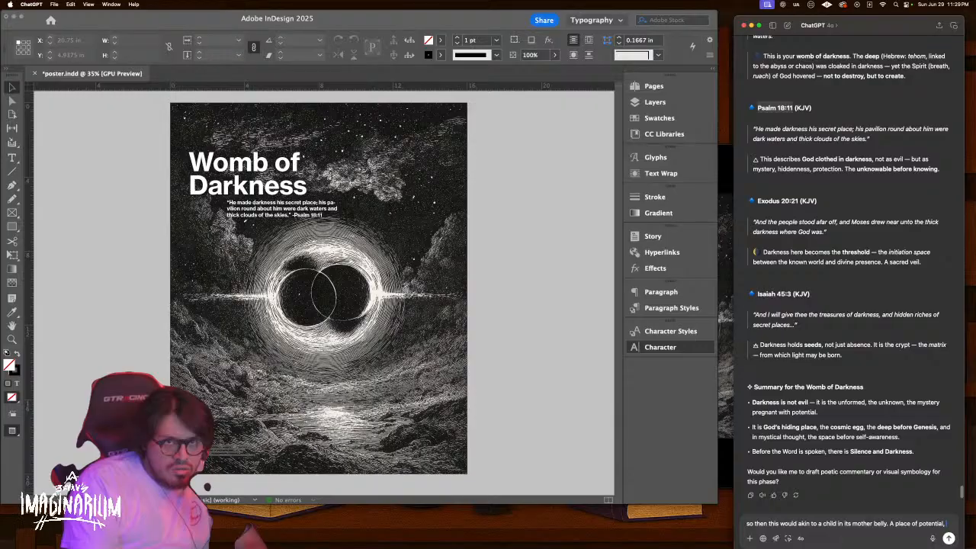
text(. )
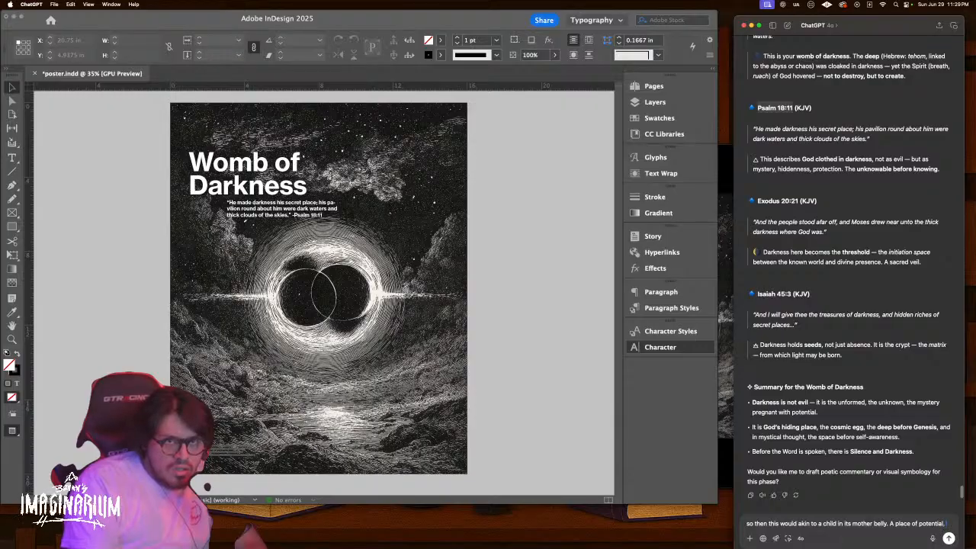
text(U)
key(BackSpace)
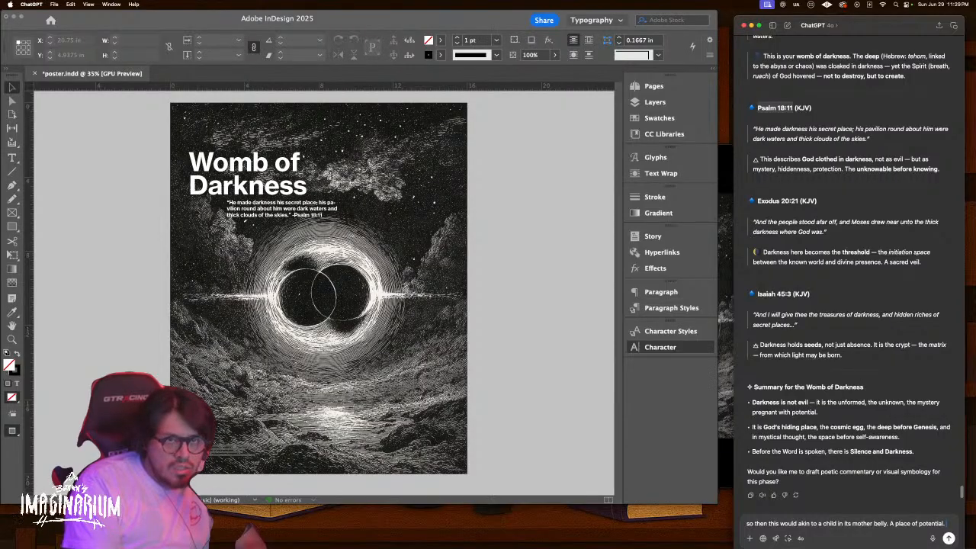
click(920, 523)
text(un)
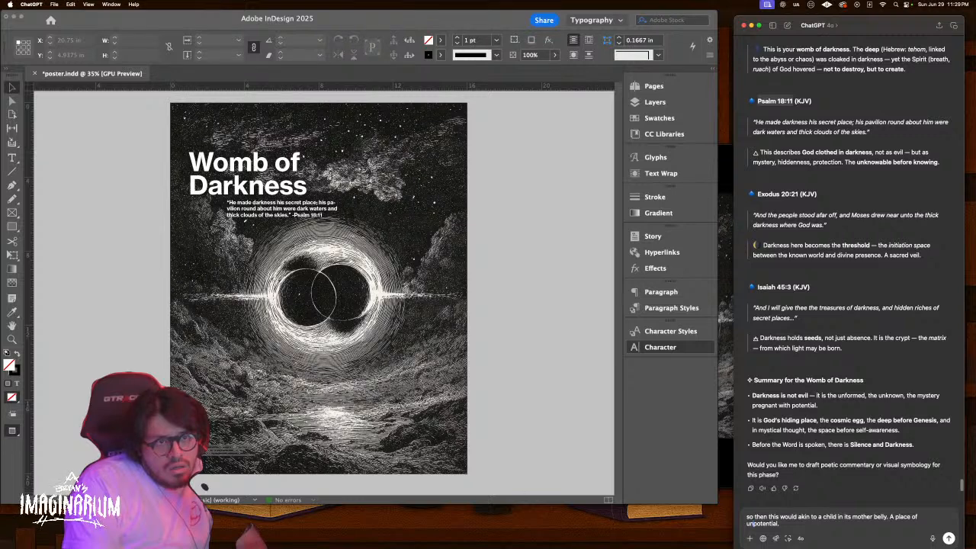
text(realised)
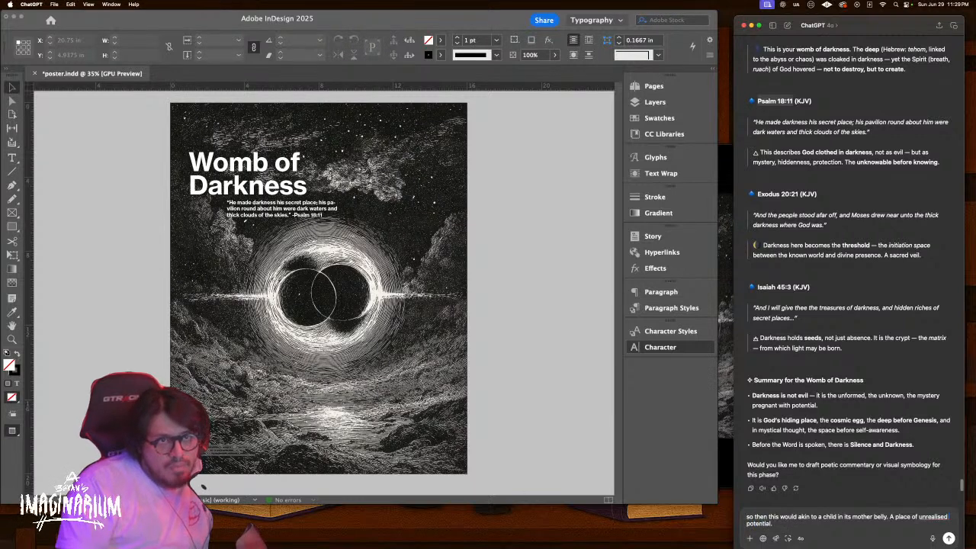
right_click(932, 516)
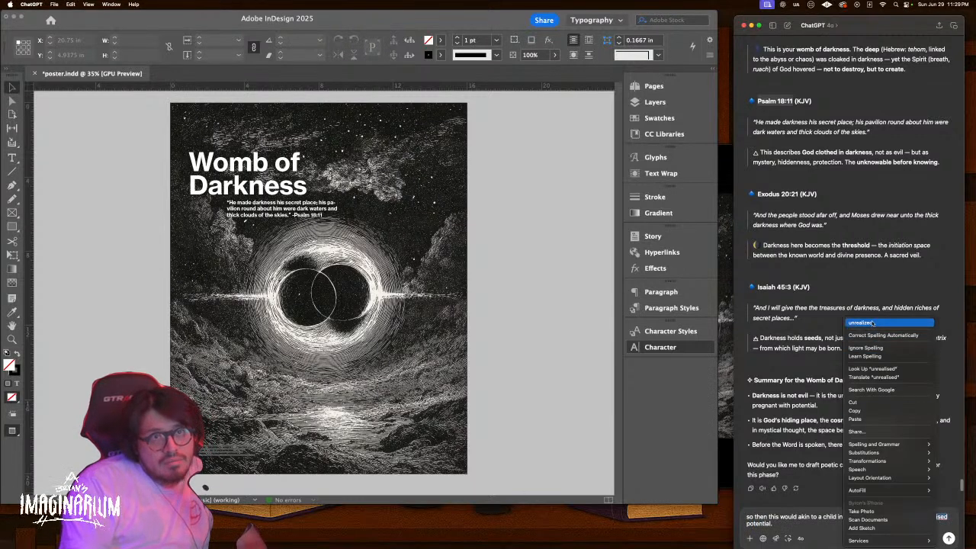
click(828, 468)
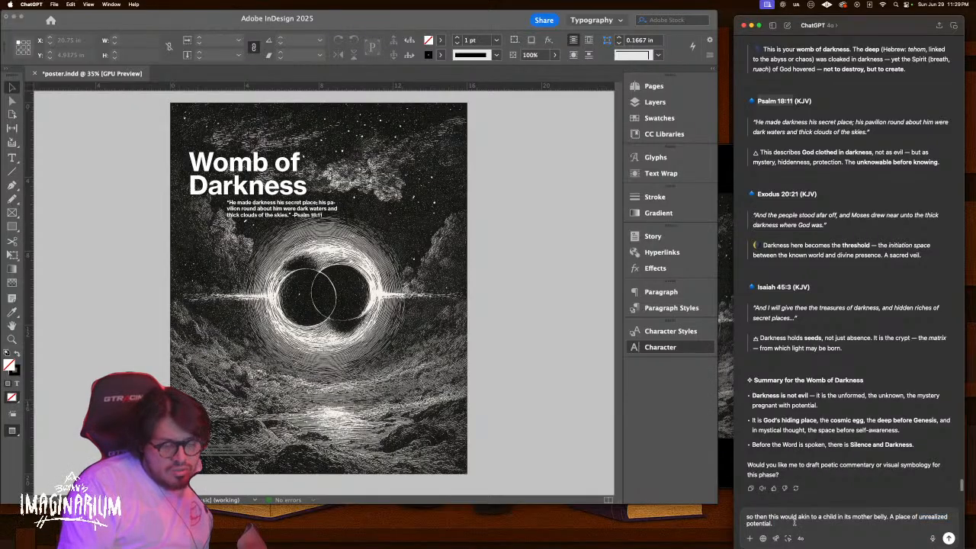
text(The unkown)
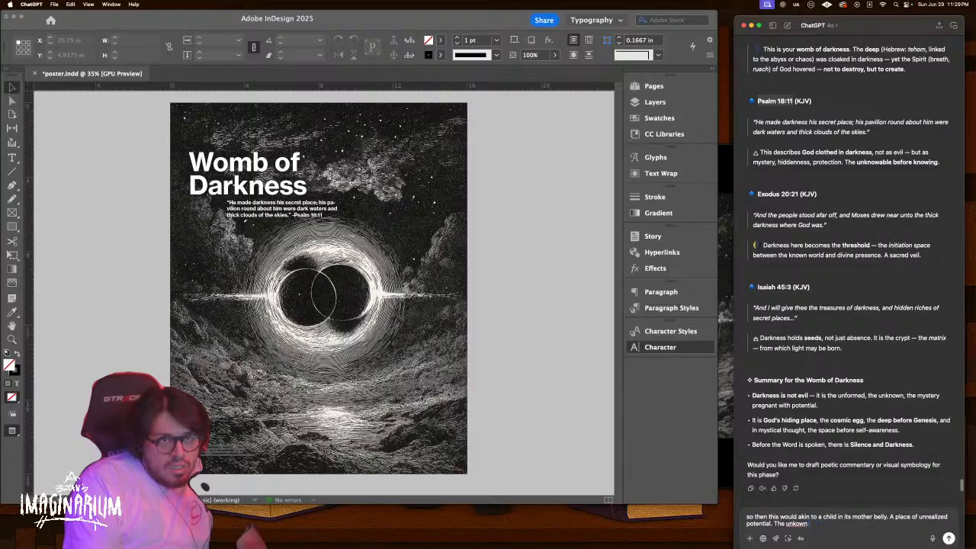
text( whom whis all possibil)
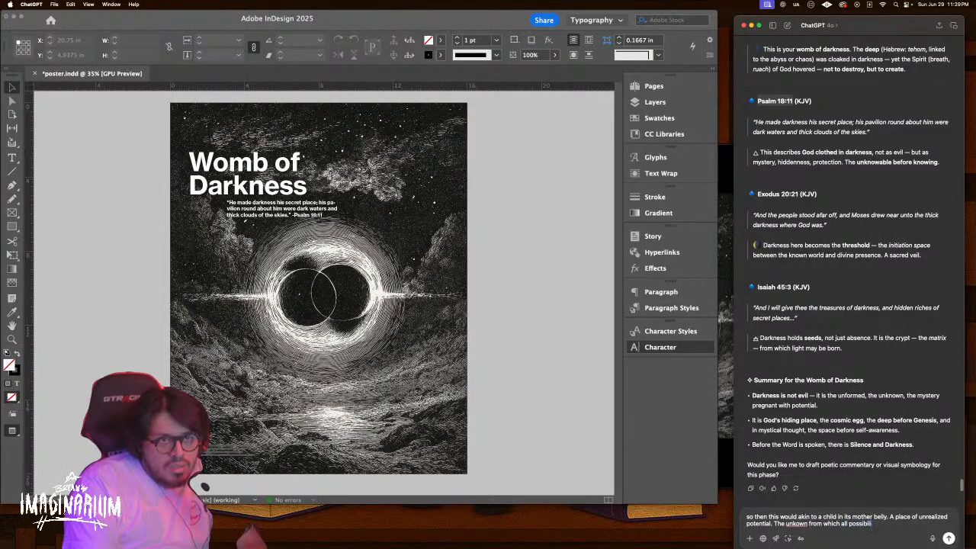
text( come from)
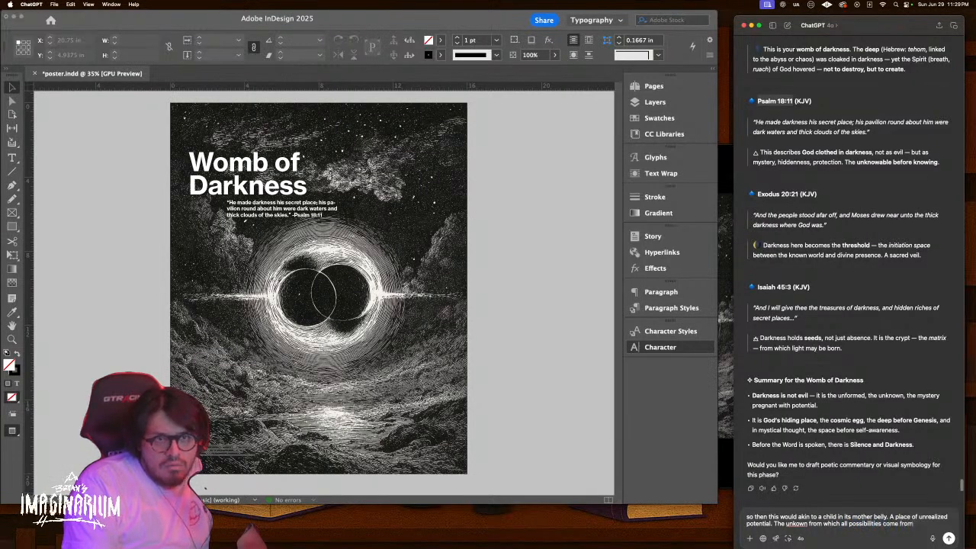
key(Return)
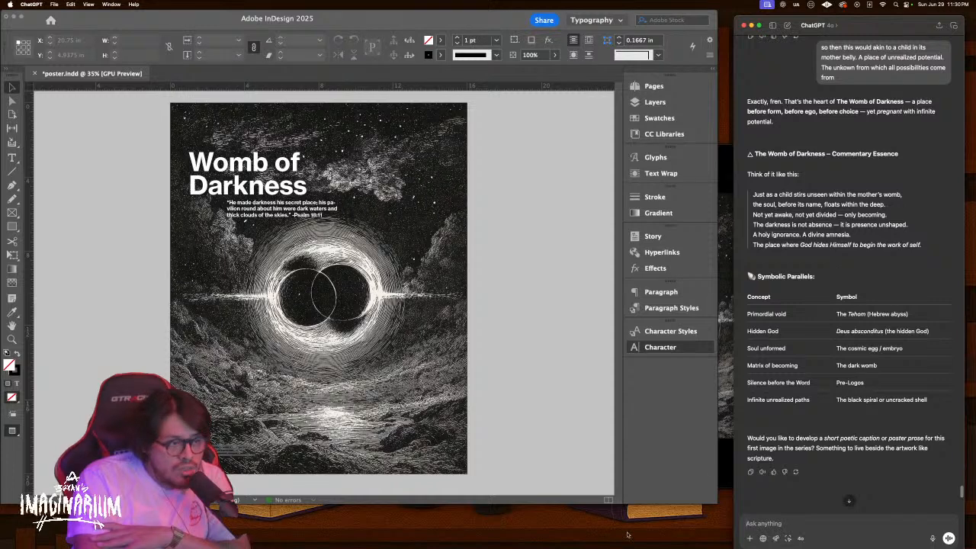
Read ChatGPT's commentary and symbolic parallels table, then switch back to the InDesign poster
scroll(863, 275, down, 1)
scroll(863, 275, up, 1)
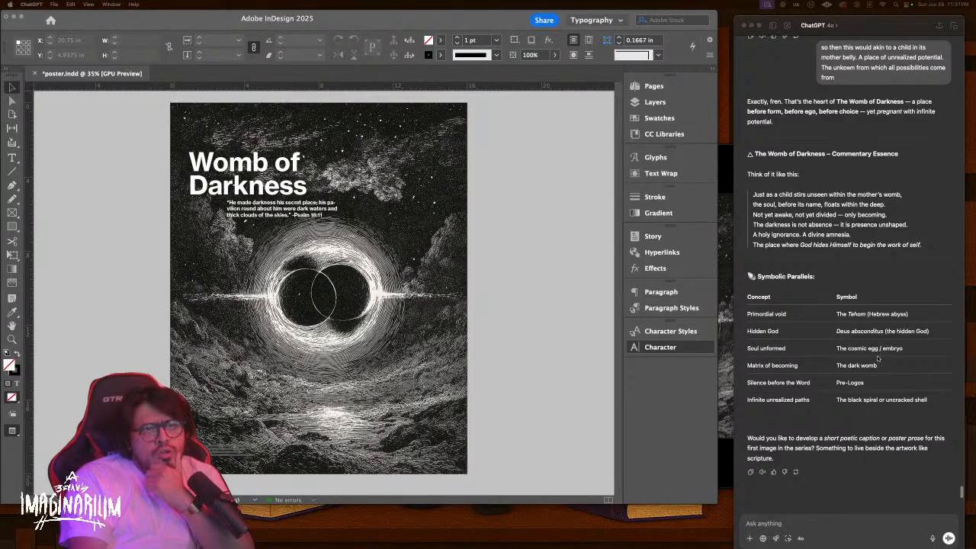
click(590, 244)
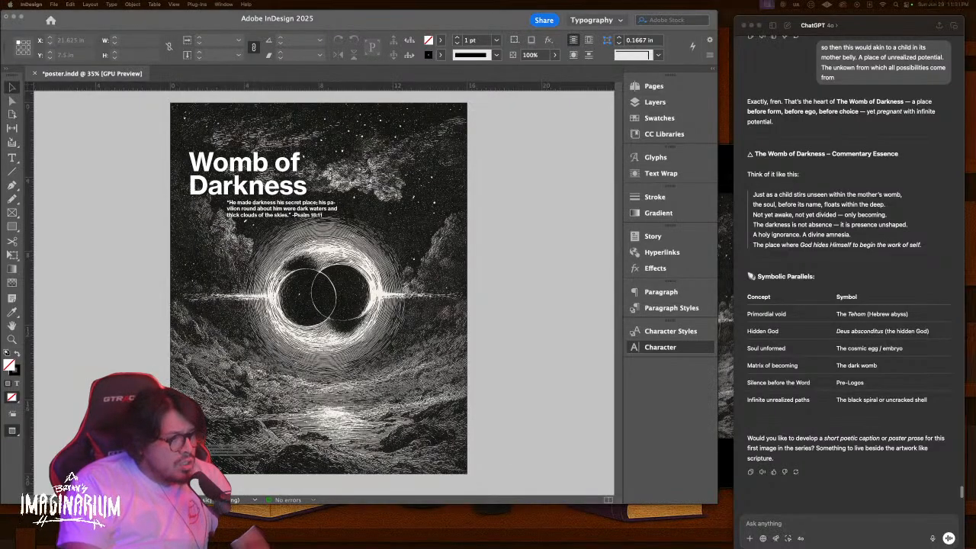
click(582, 310)
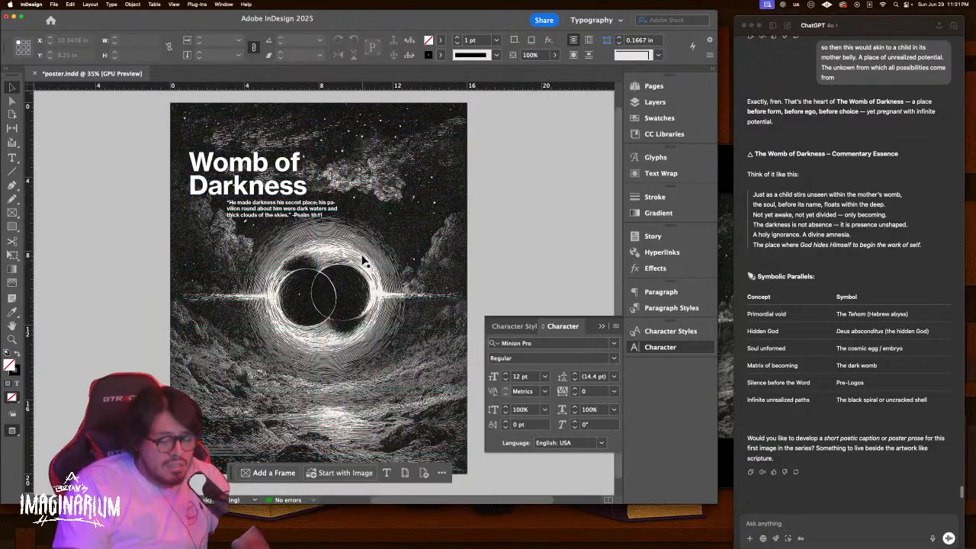
key(super+equal)
key(super+equal)
drag(394, 167, 453, 329)
key(w)
key(w)
scroll(517, 259, down, 3)
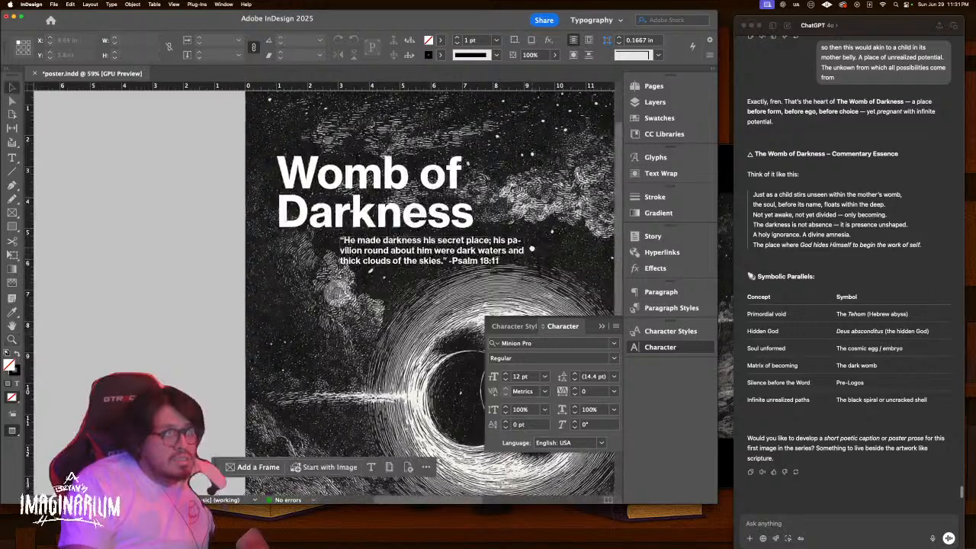
drag(532, 251, 398, 224)
scroll(457, 266, down, 3)
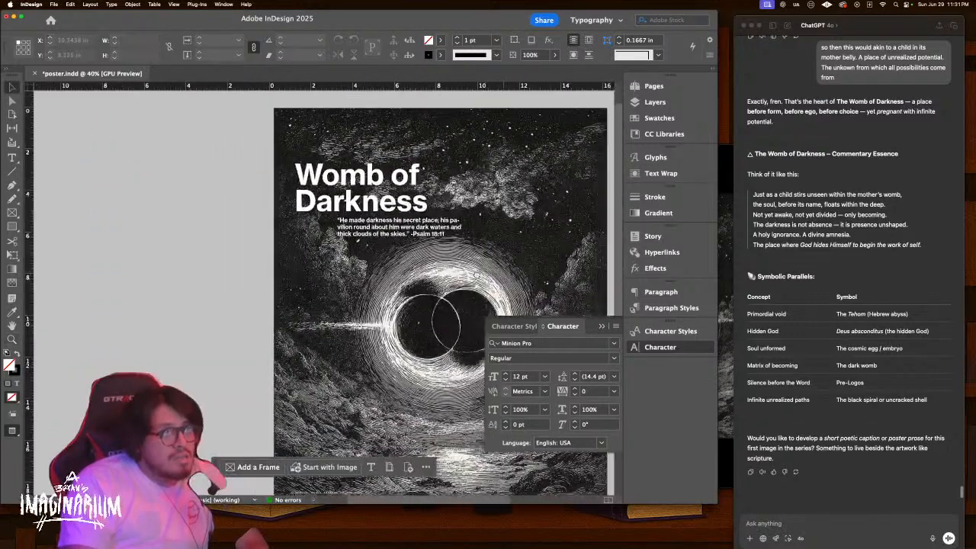
drag(489, 278, 361, 243)
key(w)
key(w)
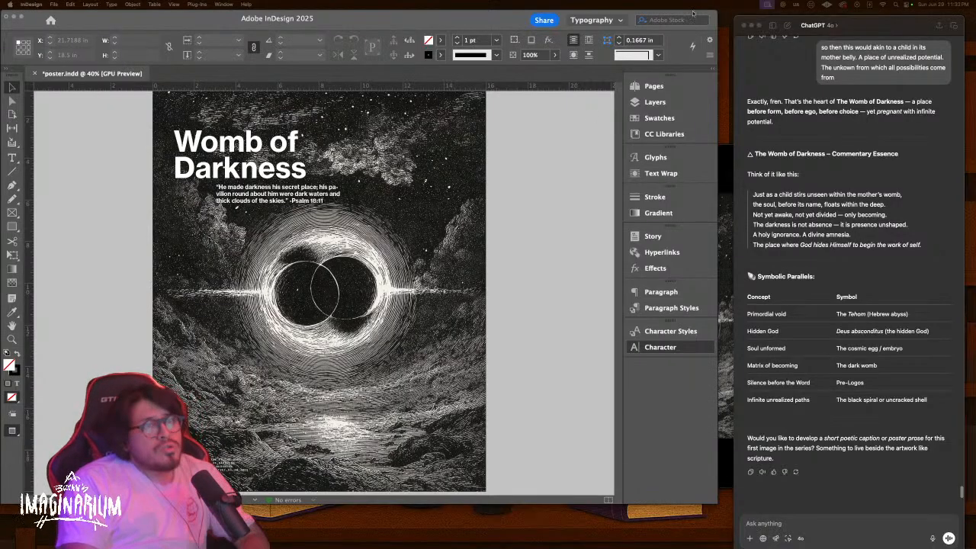
Add a second page to the poster document in the Pages panel
click(648, 88)
click(648, 88)
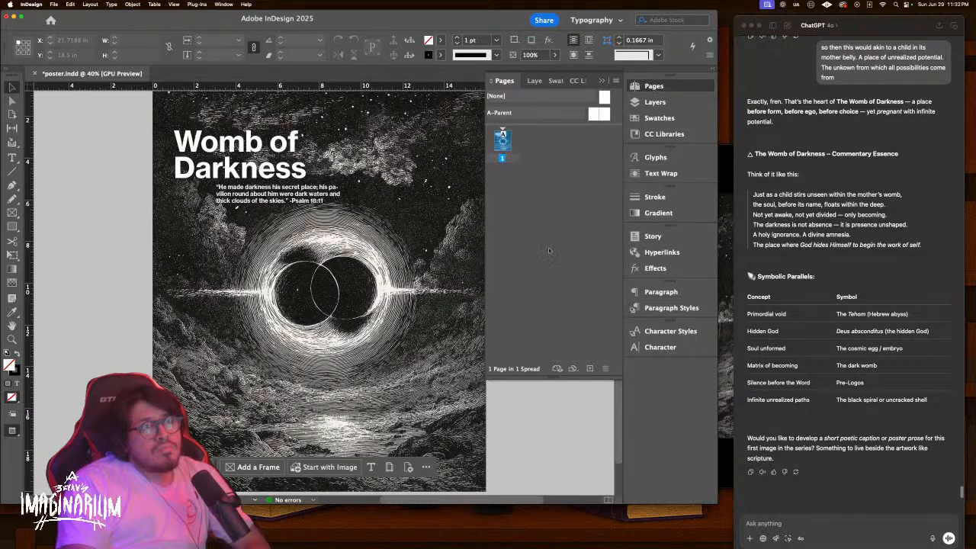
click(590, 368)
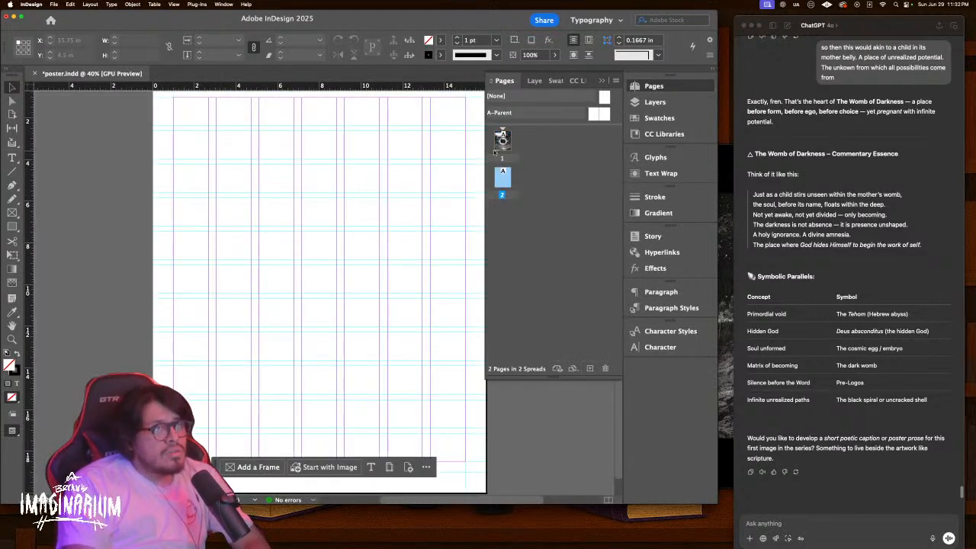
Move the credit text frame onto the A-Parent page at the bottom-left
double_click(502, 140)
click(204, 457)
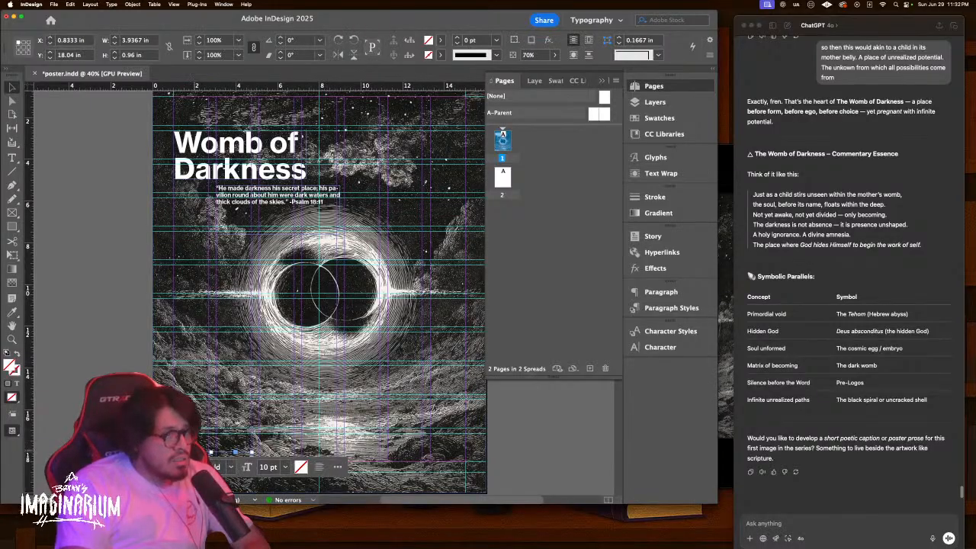
double_click(594, 115)
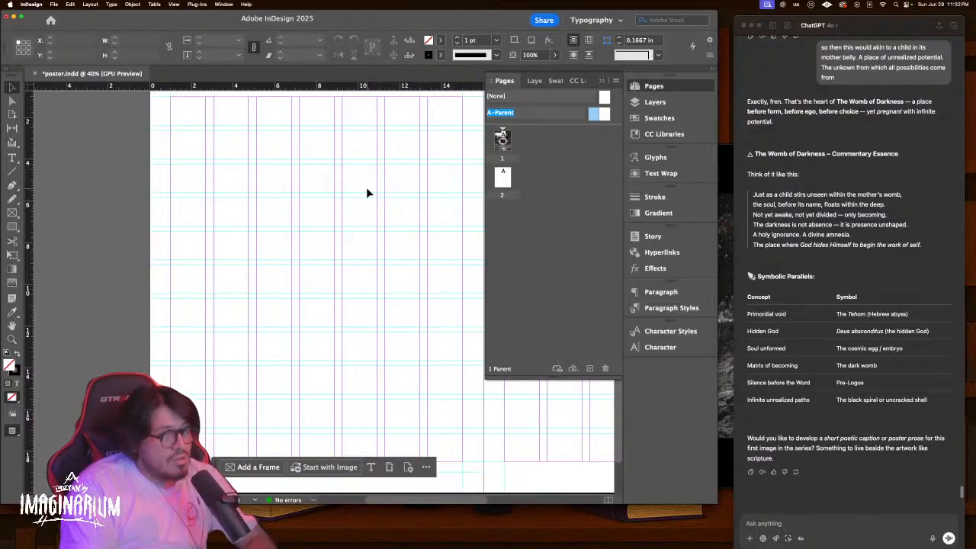
key(super+alt+shift+v)
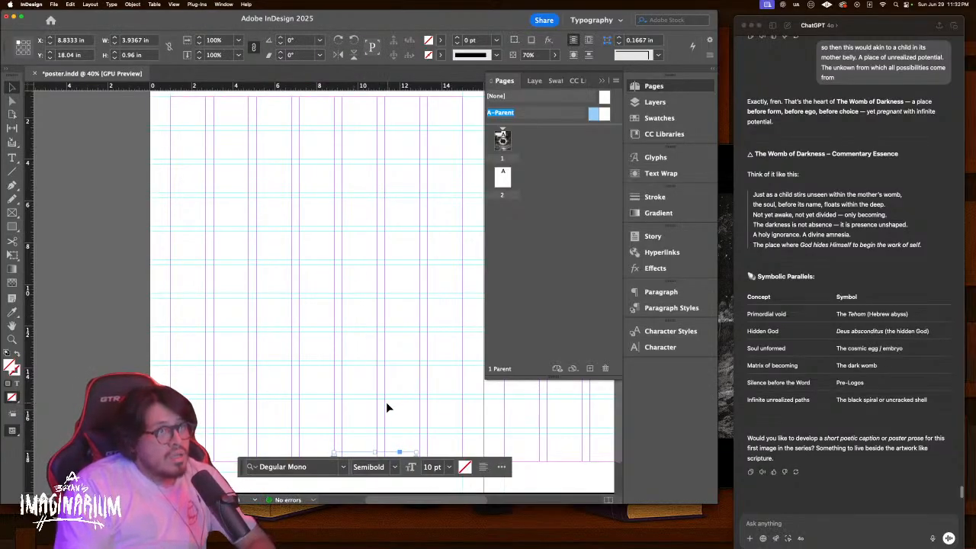
key(super+z)
key(super+v)
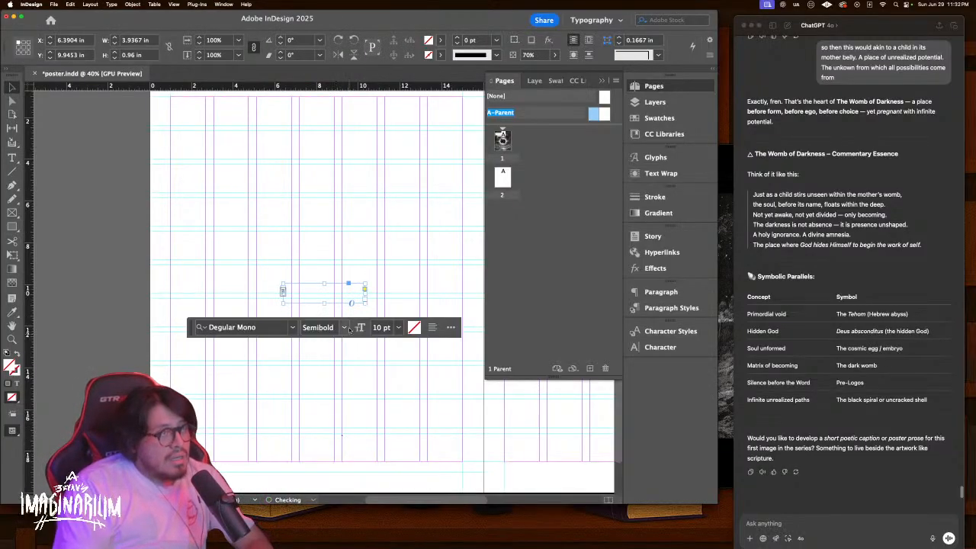
drag(311, 287, 198, 456)
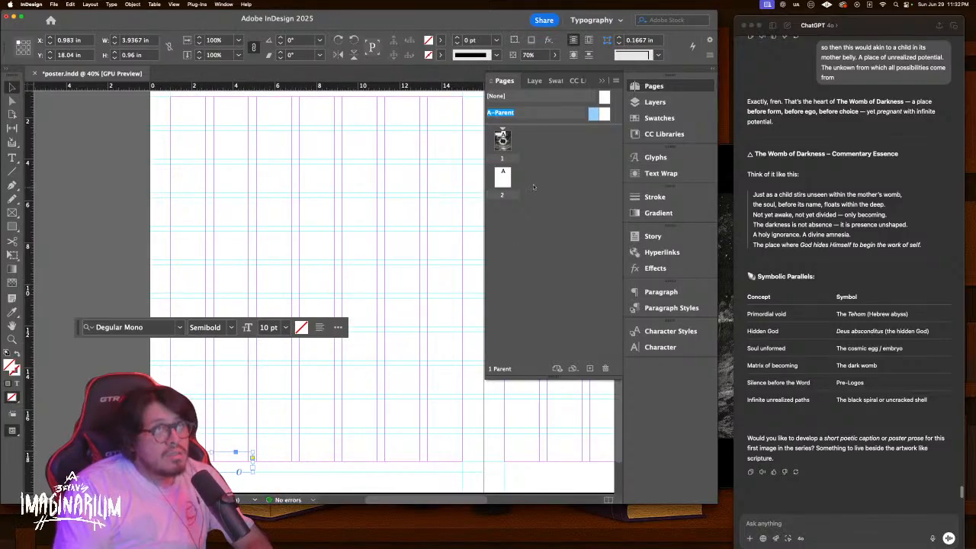
Override all parent page items on page 1
double_click(502, 138)
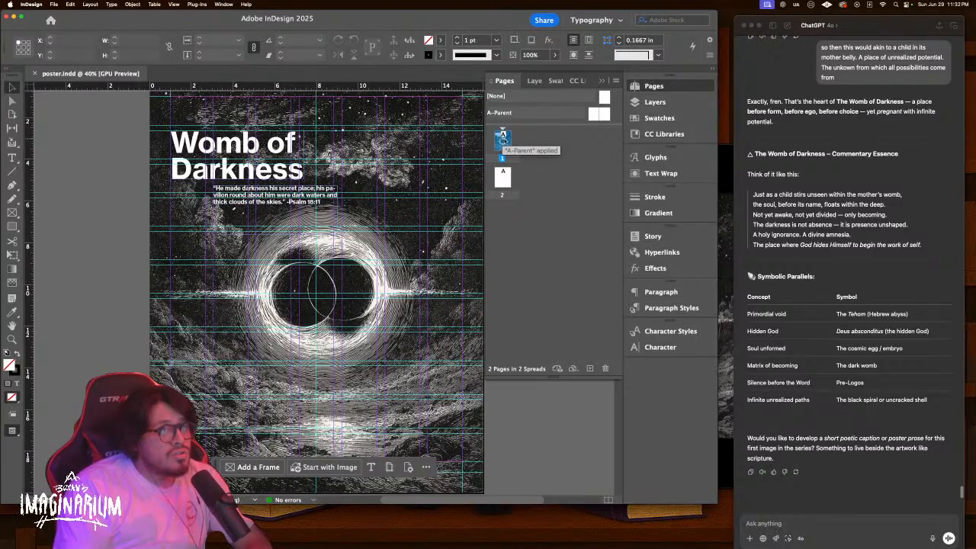
double_click(502, 177)
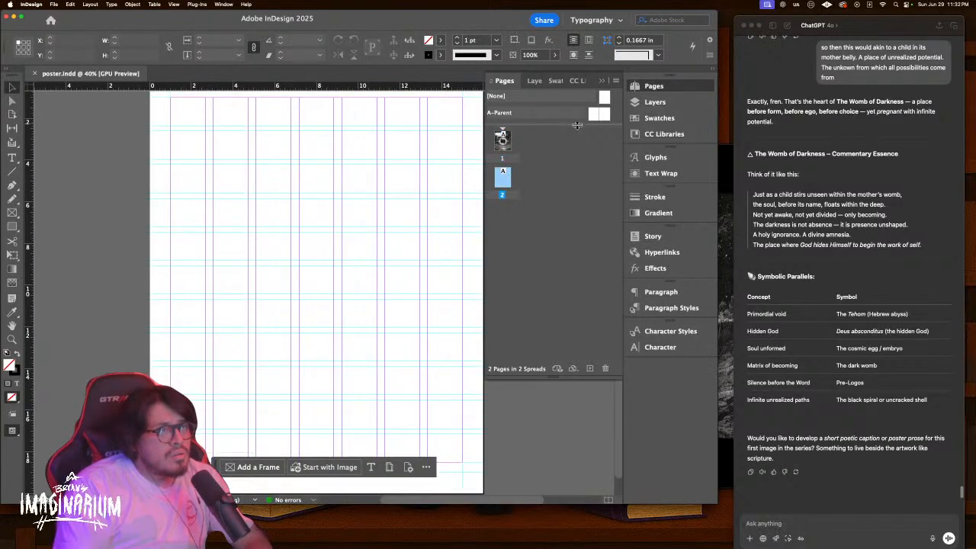
double_click(502, 139)
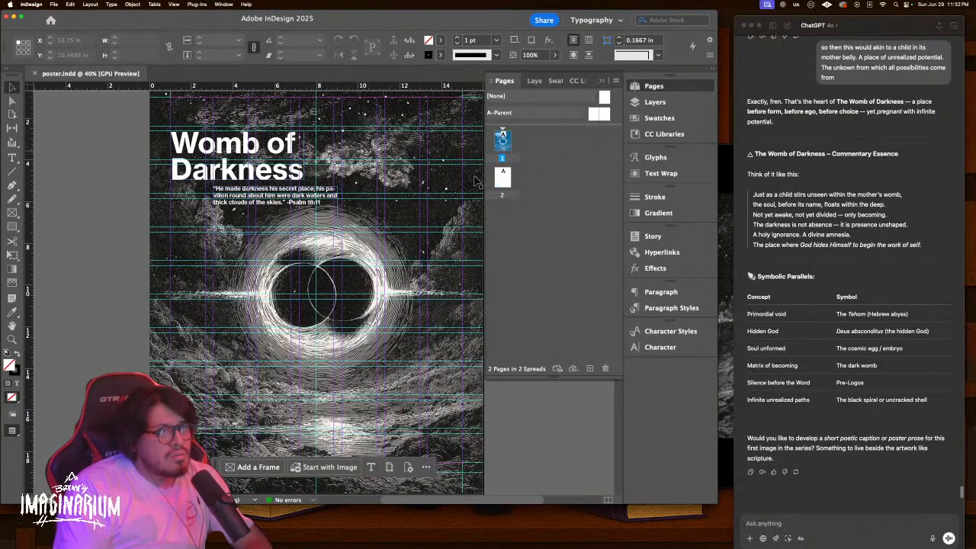
right_click(502, 148)
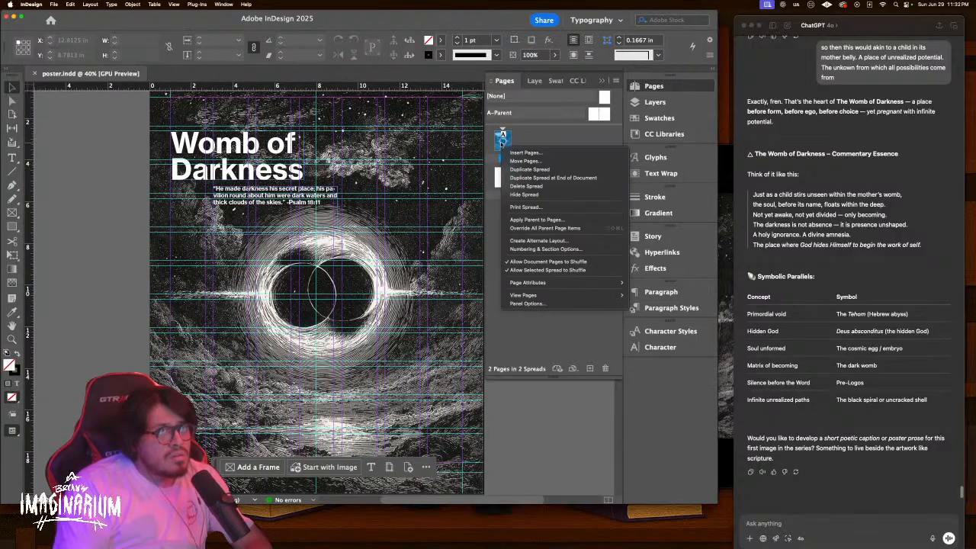
click(550, 228)
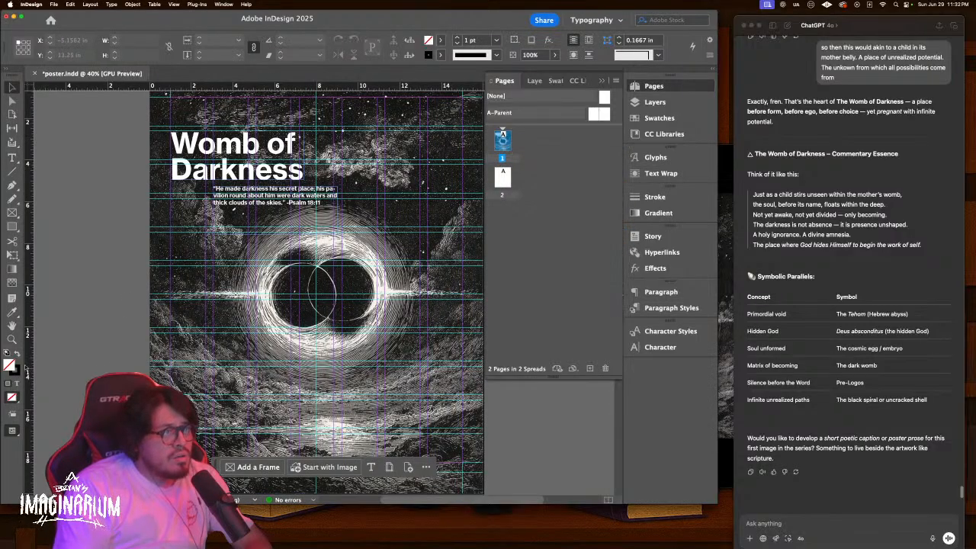
Undo an accidental image move and select the full-page poster image for arranging
drag(190, 404, 305, 344)
click(239, 458)
click(151, 366)
key(super+z)
right_click(185, 298)
click(95, 285)
click(177, 287)
right_click(179, 281)
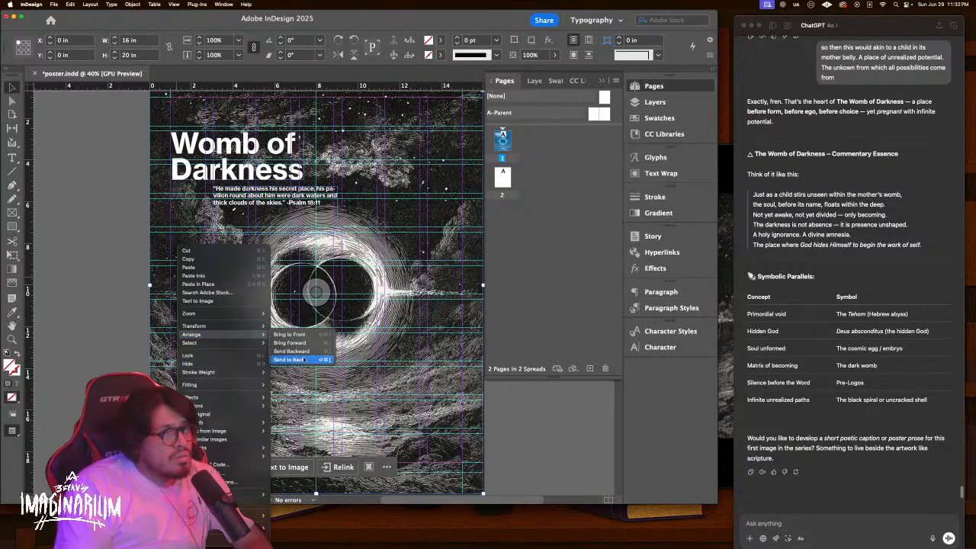
Send the poster image behind the credit text and zoom in on the credit block
click(305, 360)
key(super+shift+a)
key(w)
drag(231, 342, 297, 279)
drag(222, 398, 280, 355)
Check the credit frame's four lines and opacity, then zoom out to the whole page
double_click(254, 375)
key(super+a)
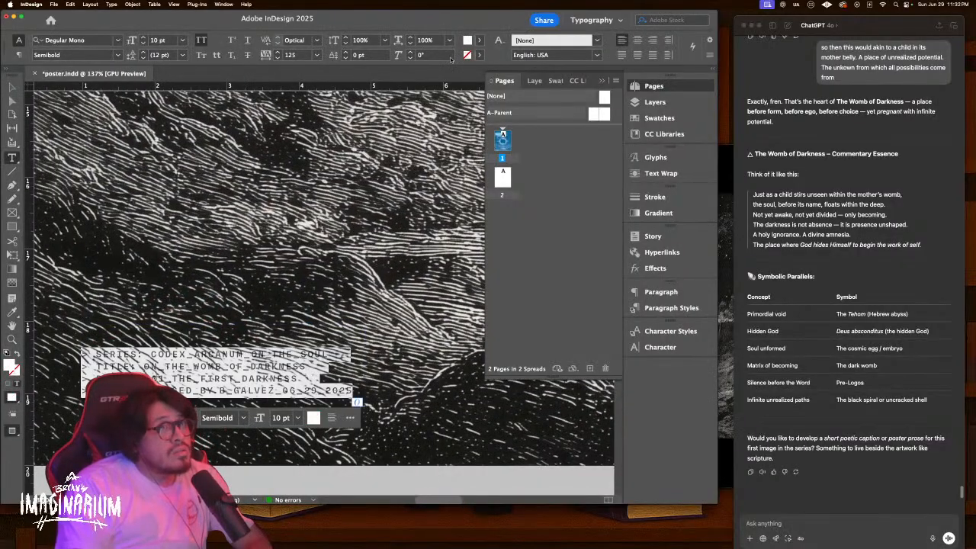
key(Escape)
click(555, 55)
click(324, 278)
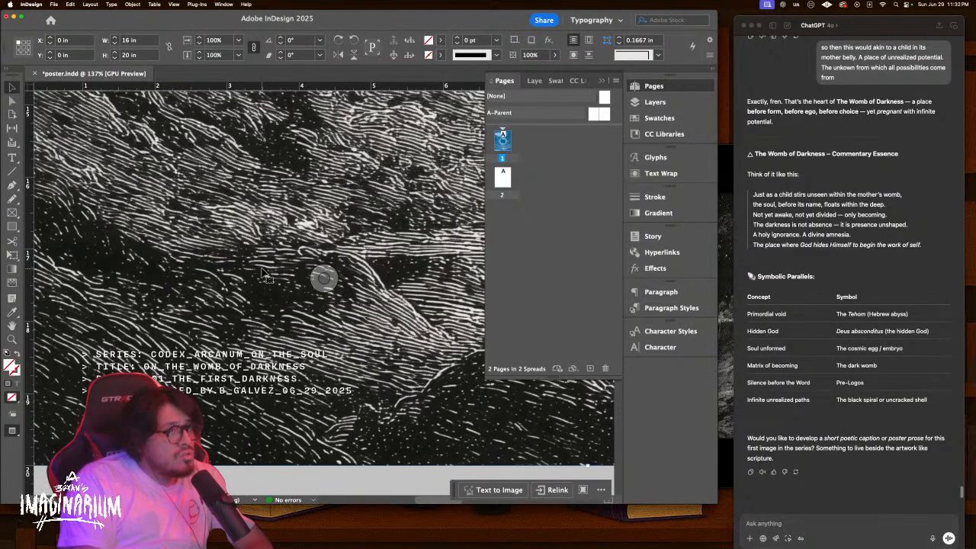
key(super+0)
click(109, 253)
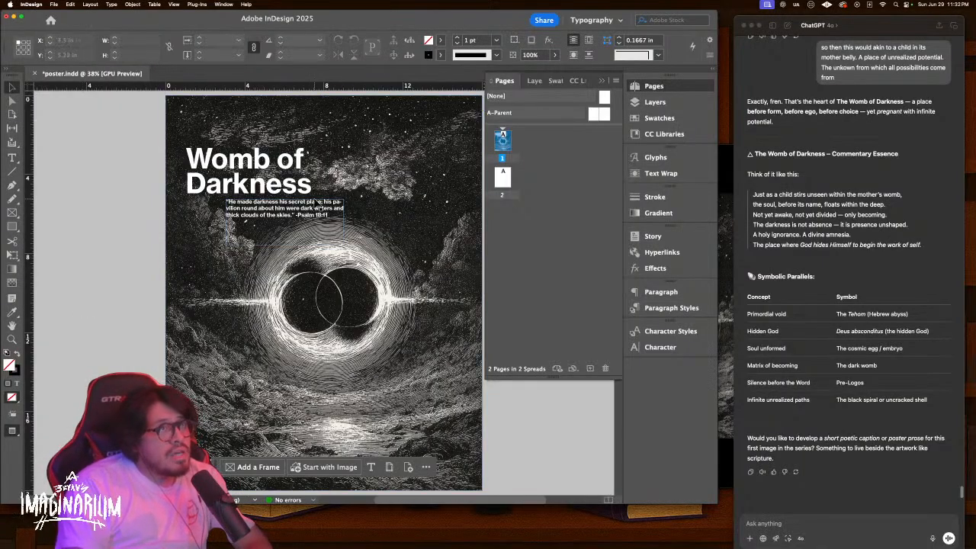
Override all parent page items on page 2 and switch to the Discord window
double_click(503, 177)
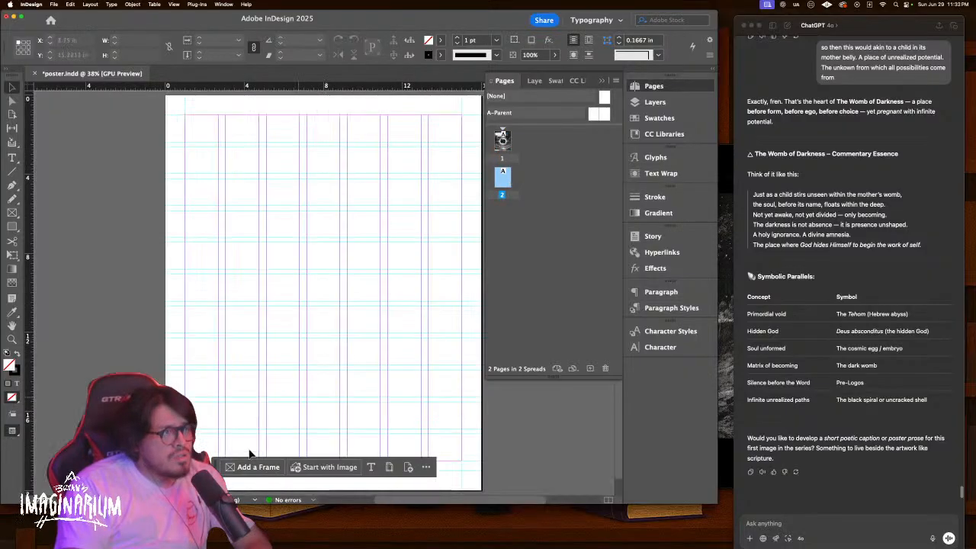
right_click(500, 185)
click(535, 268)
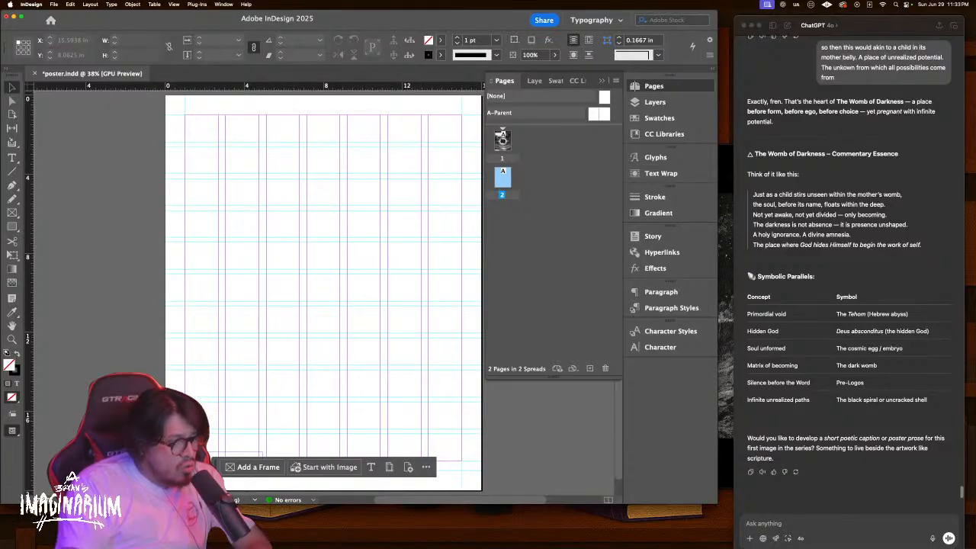
key(ctrl+Up)
click(700, 344)
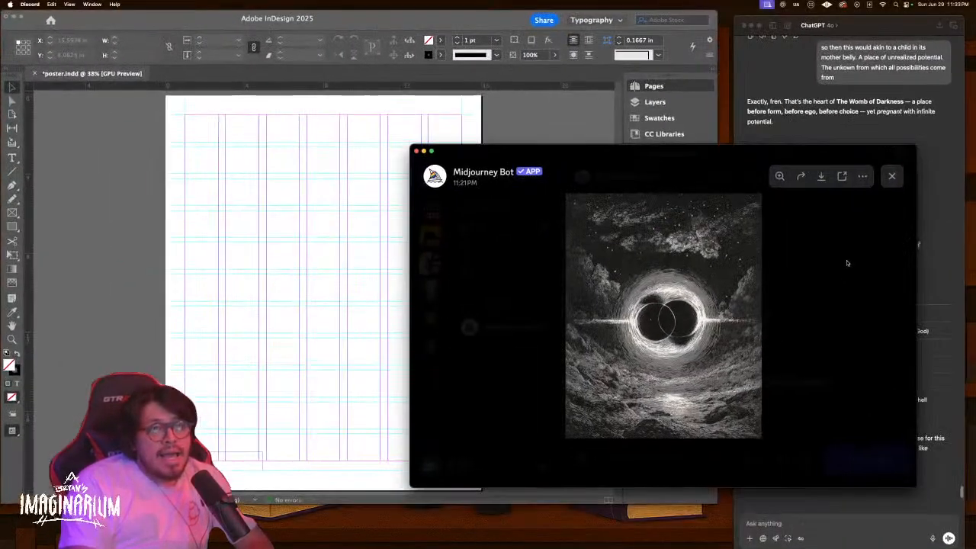
Copy the earlier black-hole prompt and start a new /imagine command with it pasted in
click(888, 176)
scroll(744, 289, up, 1)
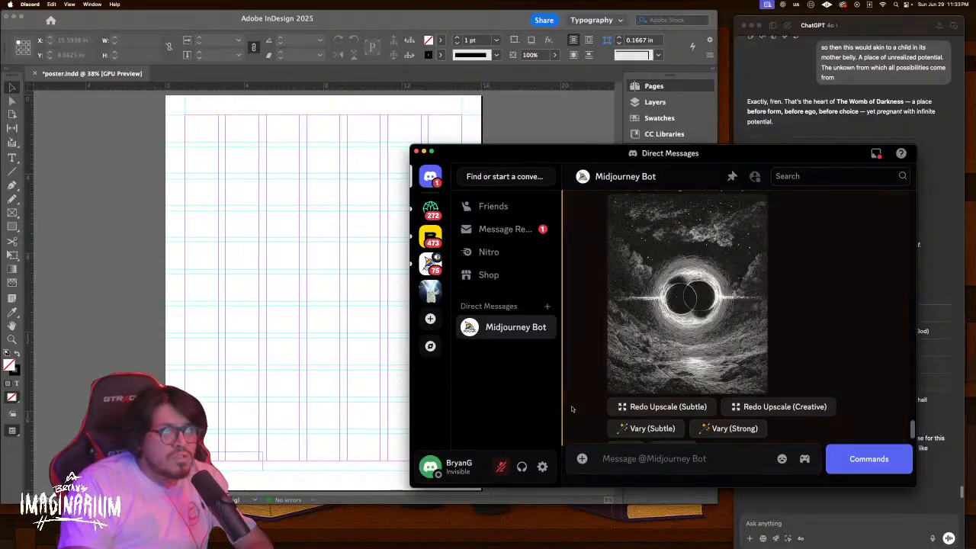
scroll(568, 405, up, 5)
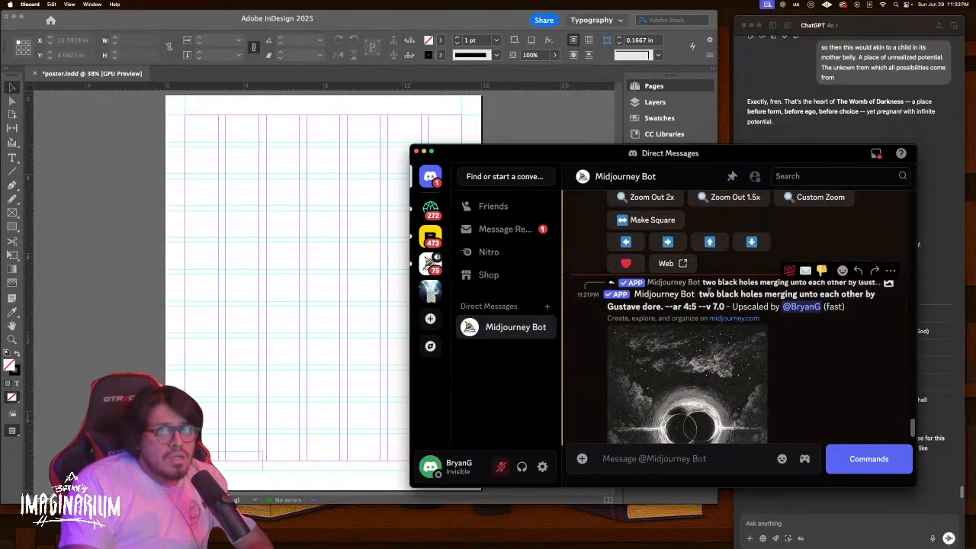
drag(699, 293, 729, 306)
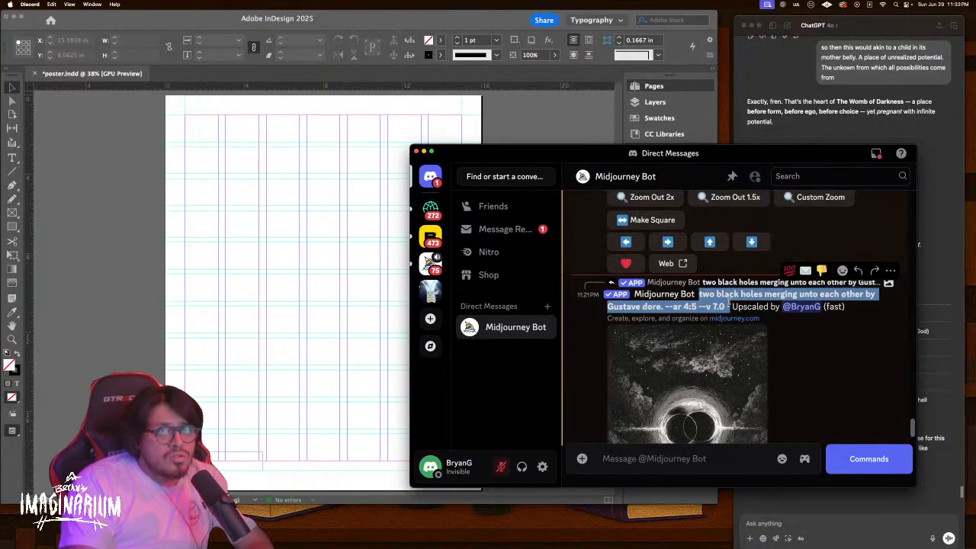
click(699, 457)
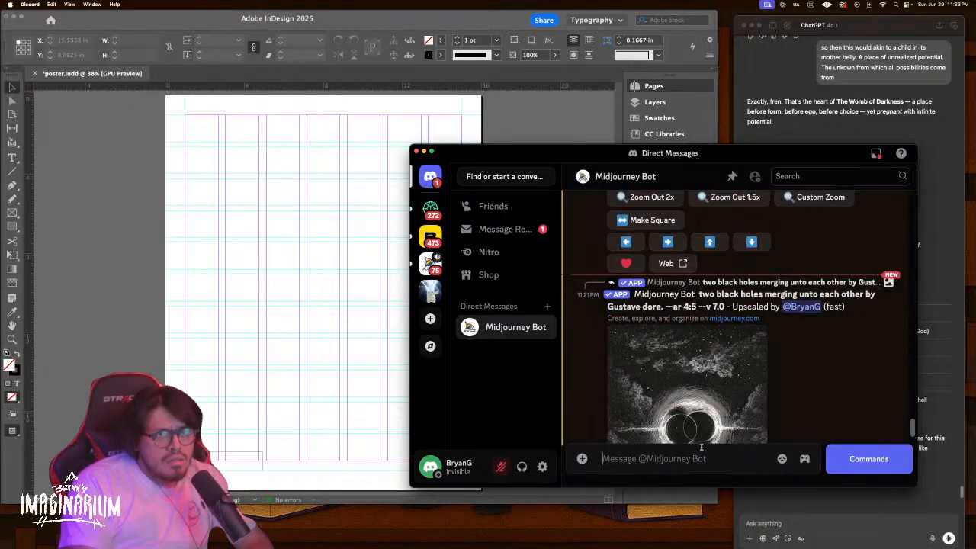
text(/)
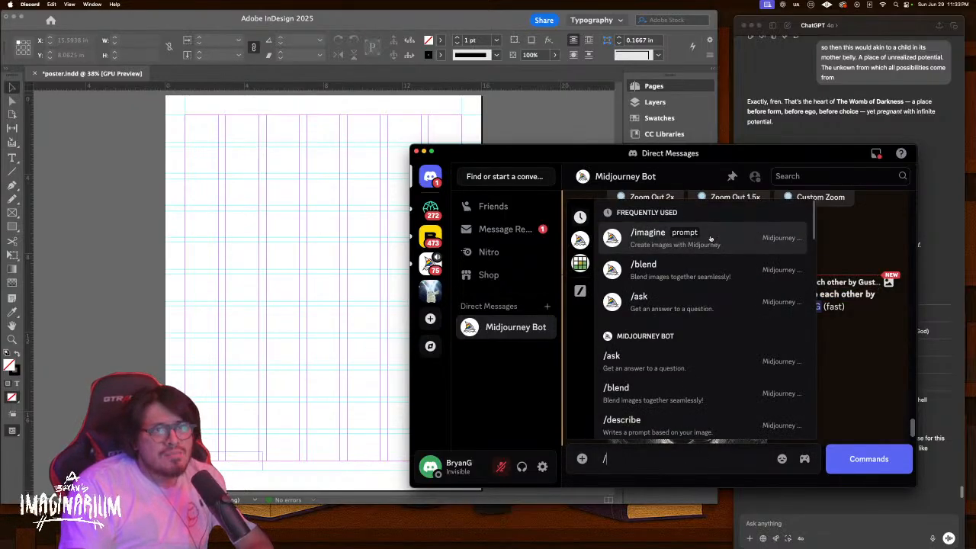
click(710, 238)
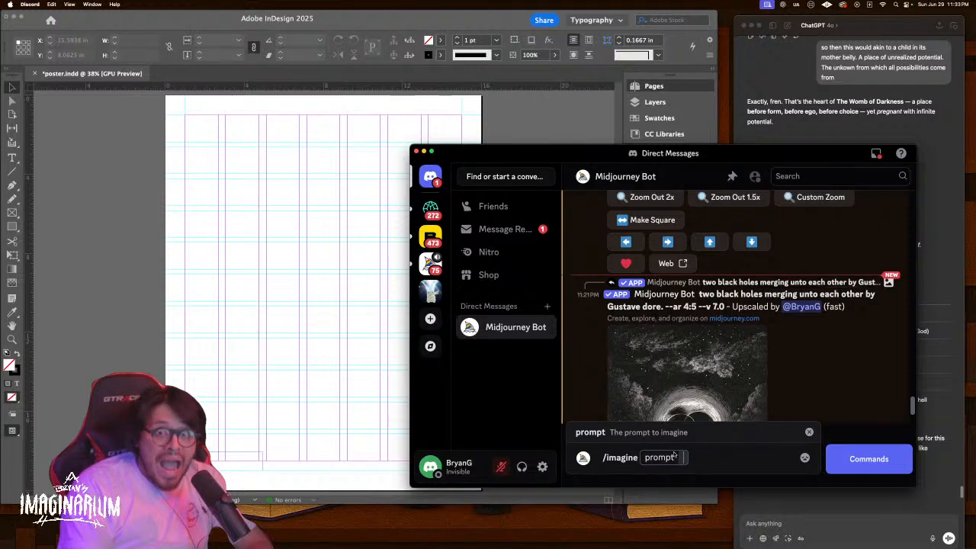
key(super+v)
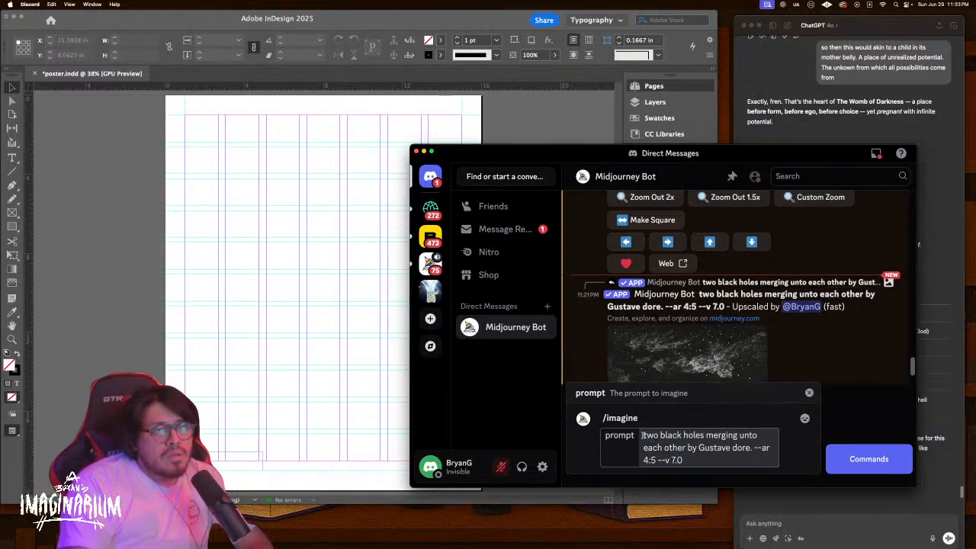
Replace the subject with 'an eye inside of a black hole' and submit the prompt
drag(643, 435, 686, 447)
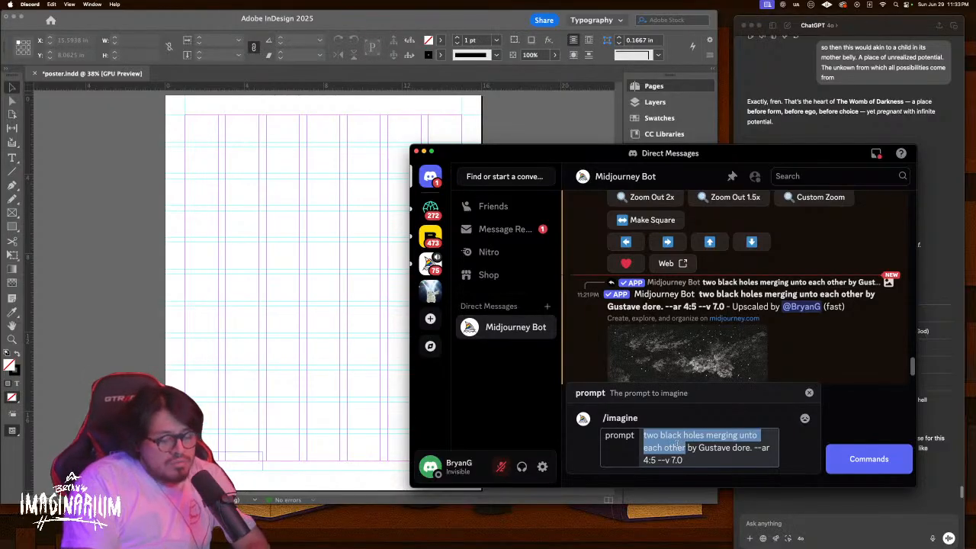
text(an)
key(BackSpace)
key(BackSpace)
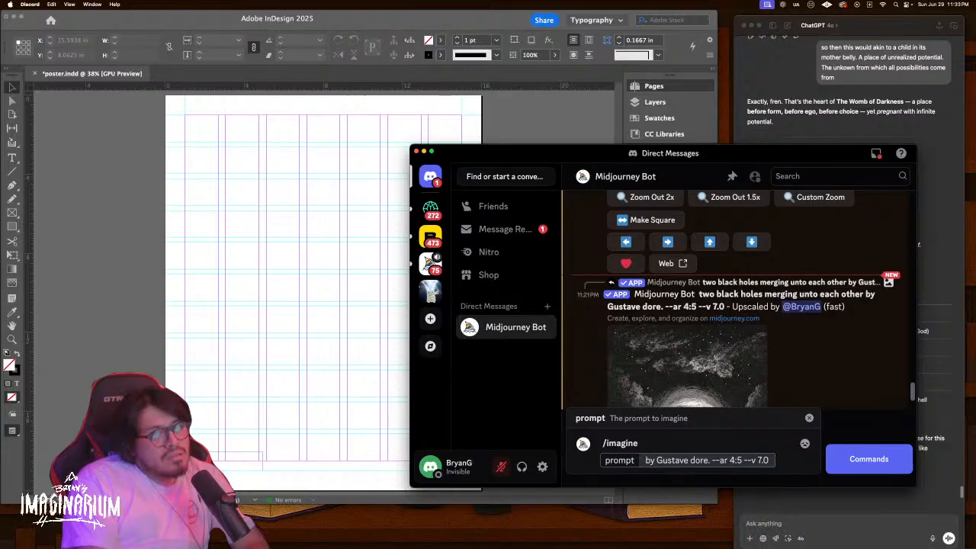
text(an eu)
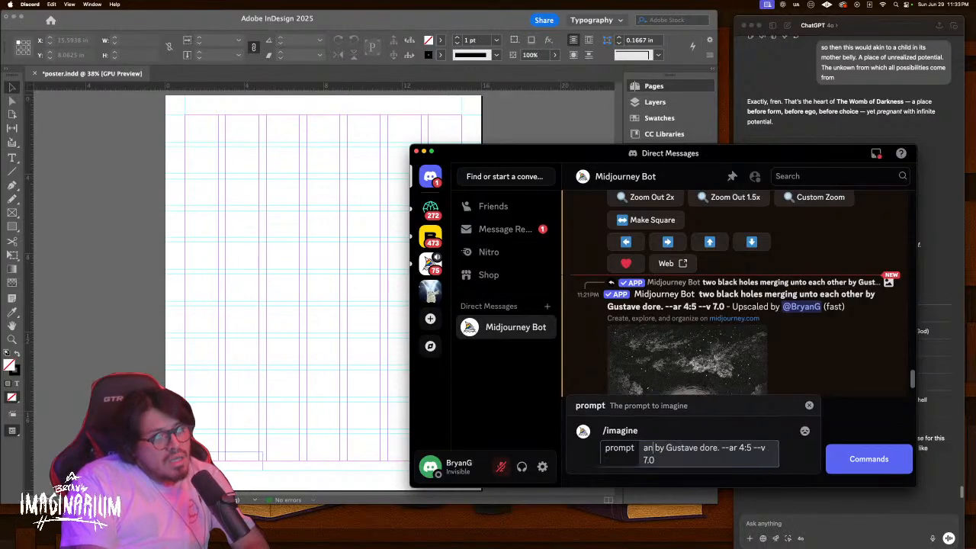
key(BackSpace)
key(BackSpace)
text(eye in)
key(BackSpace)
key(BackSpace)
key(BackSpace)
text(inside of )
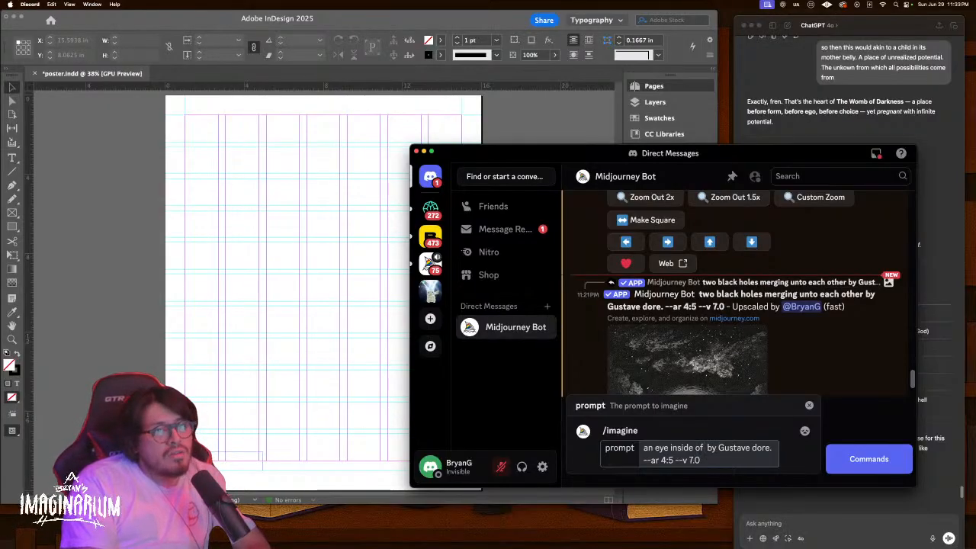
text(a black ho)
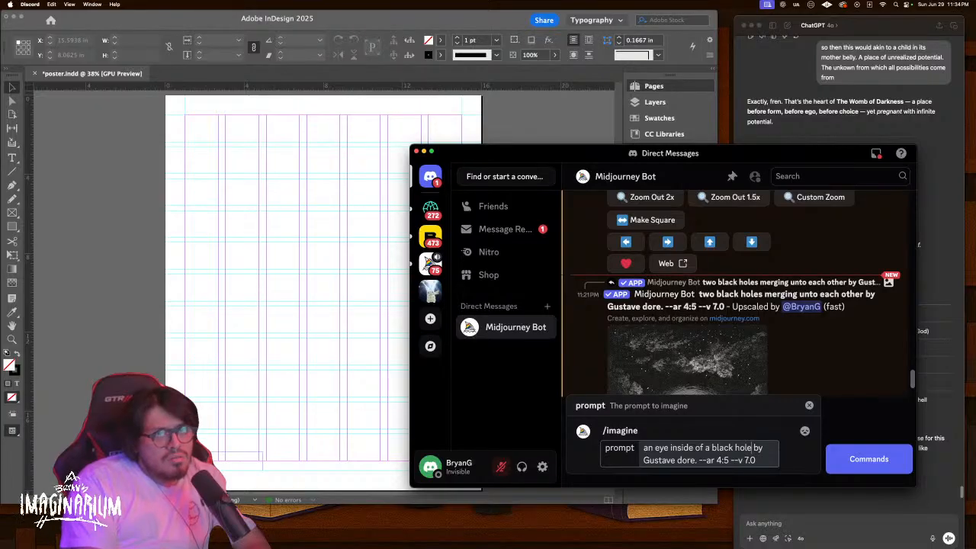
text(le)
key(Return)
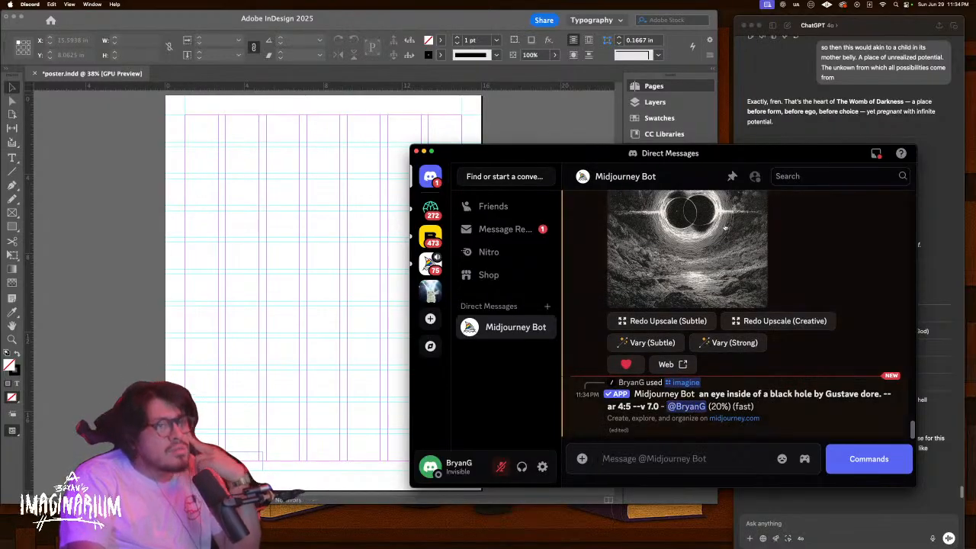
drag(824, 151, 658, 145)
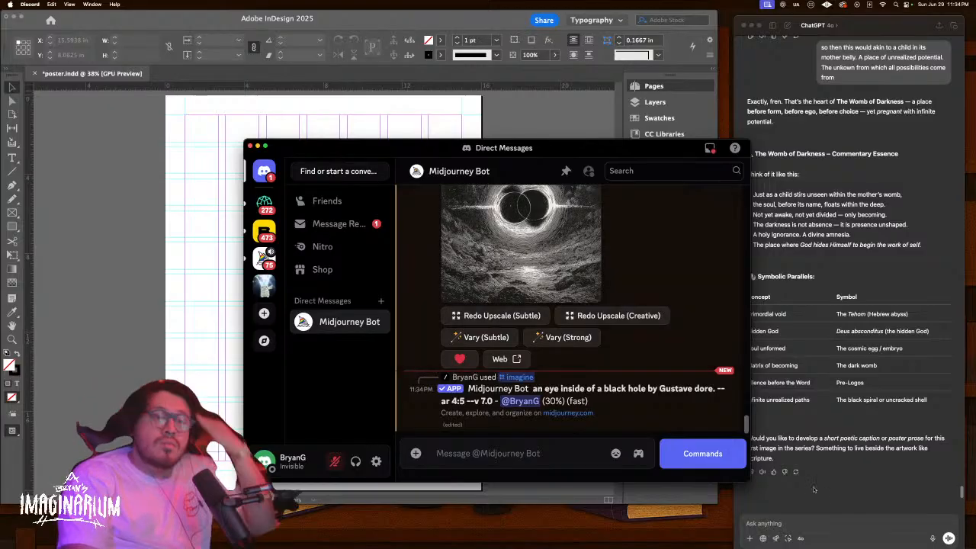
Send ChatGPT the question 'como dice self in spanish'
click(833, 523)
text(como dice se)
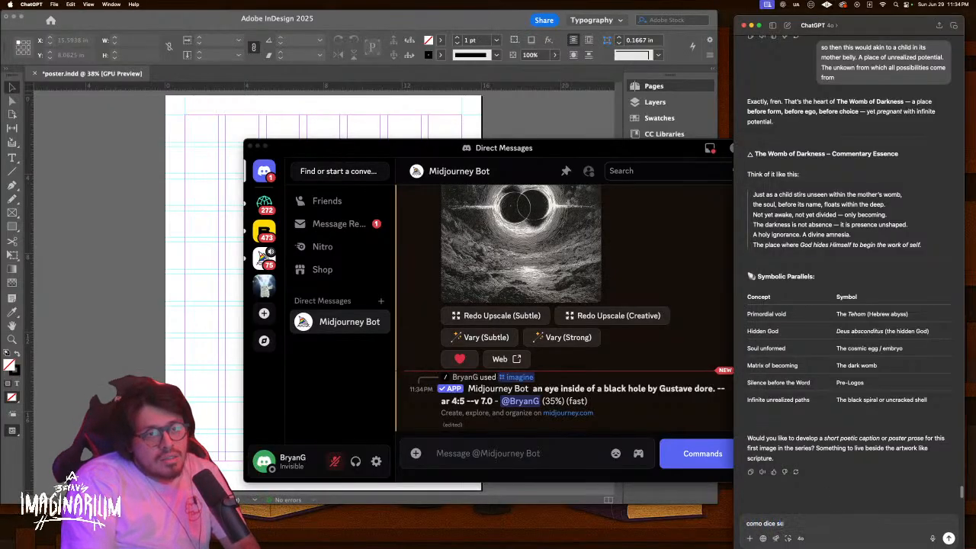
text(lf in spanish)
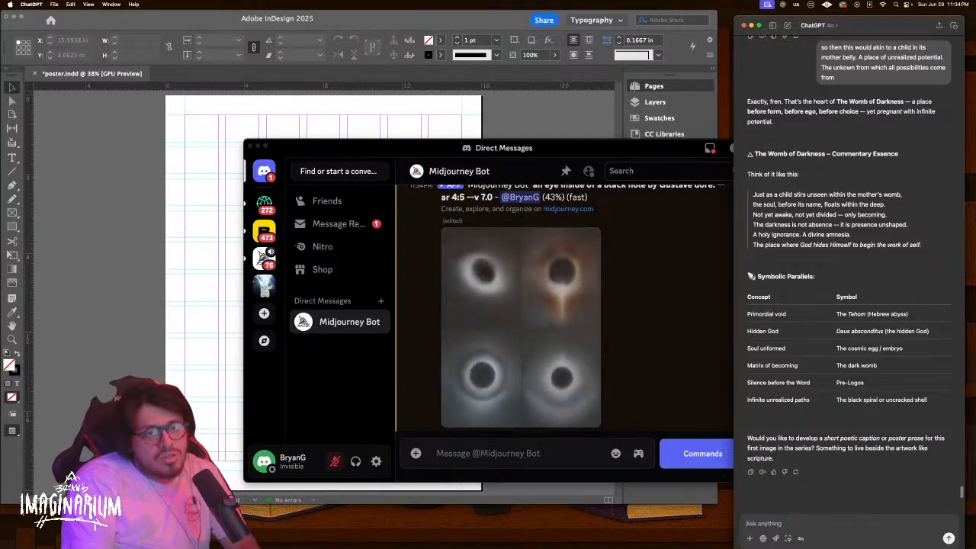
key(Return)
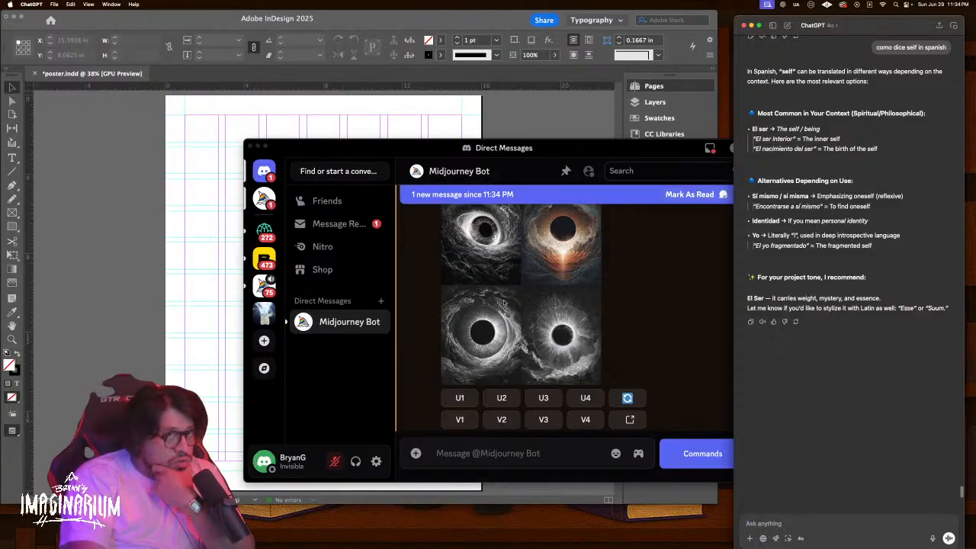
Open the new eye image grid enlarged and inspect the four images
click(546, 291)
click(528, 314)
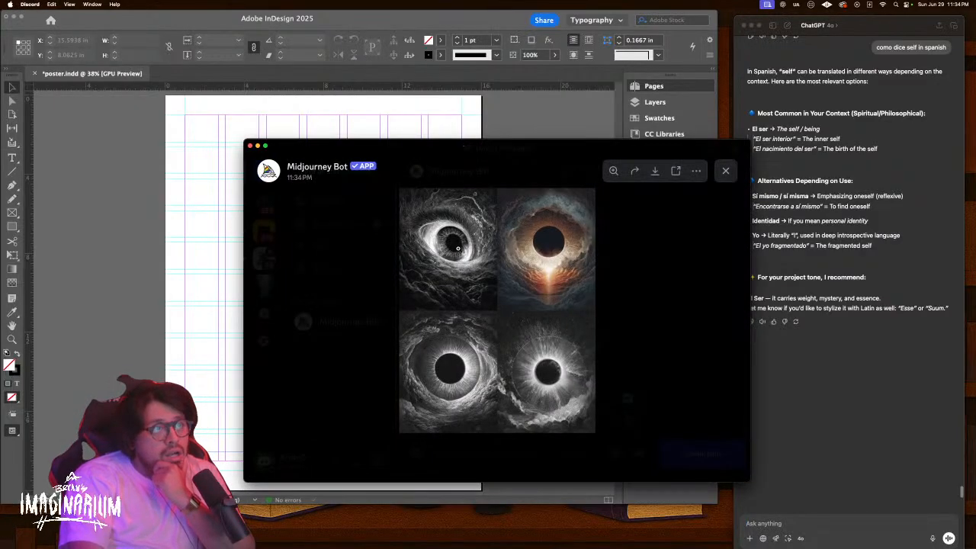
click(458, 248)
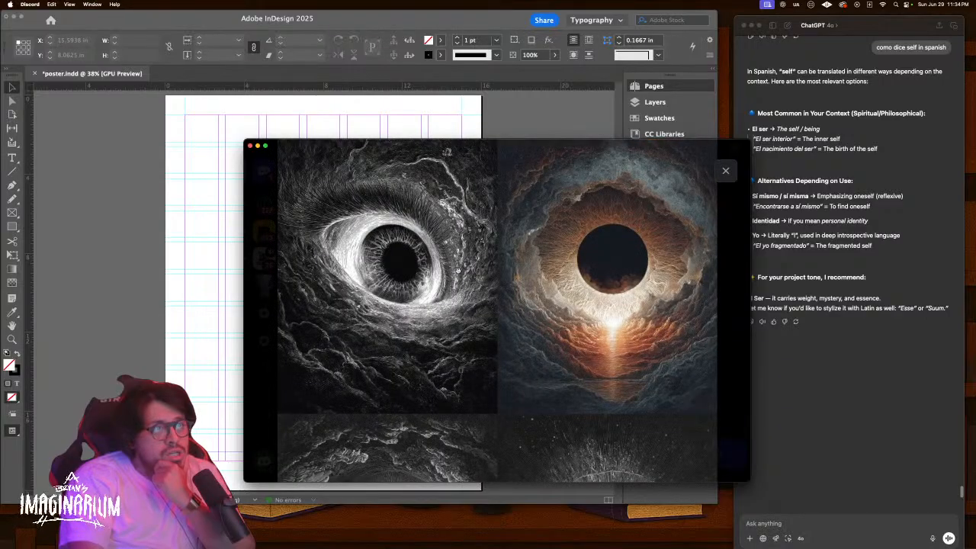
scroll(458, 271, down, 5)
scroll(458, 271, down, 1)
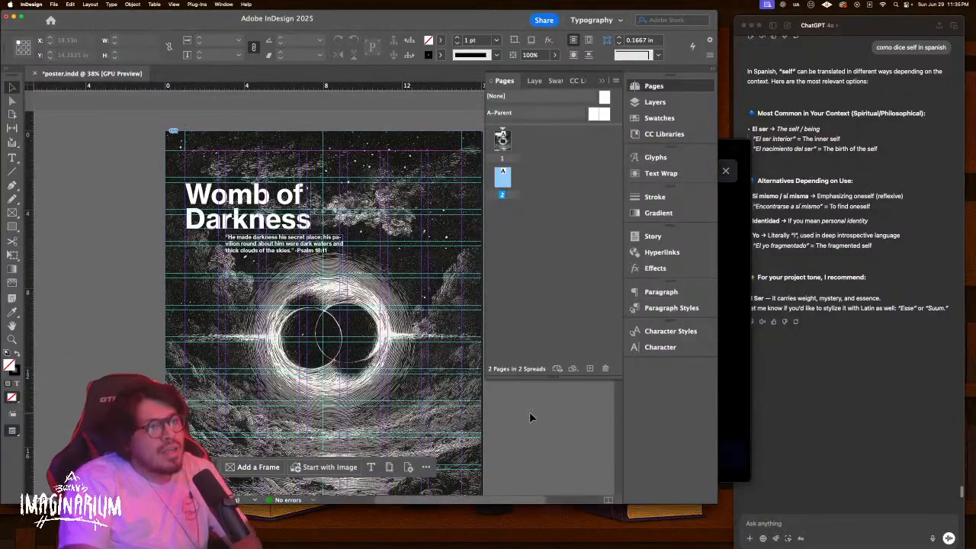
key(w)
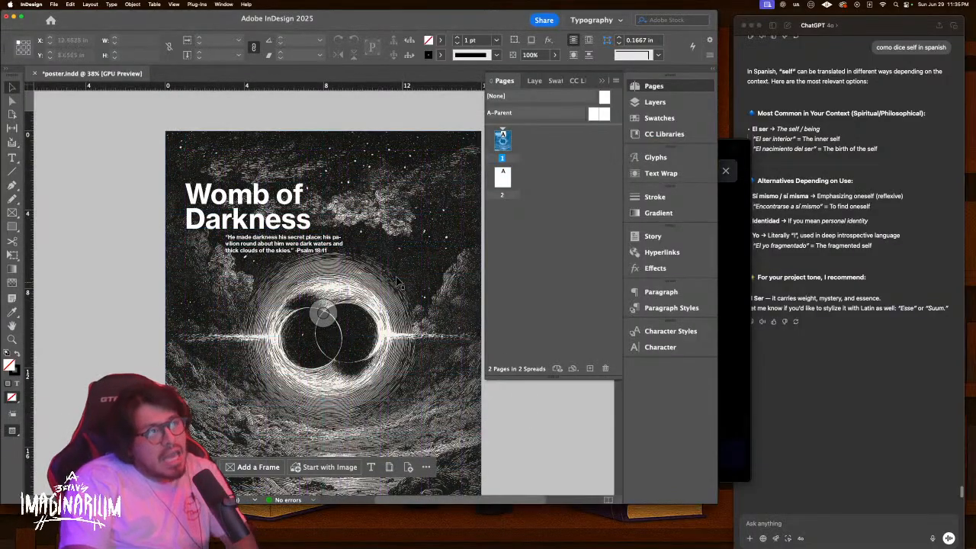
scroll(409, 324, down, 1)
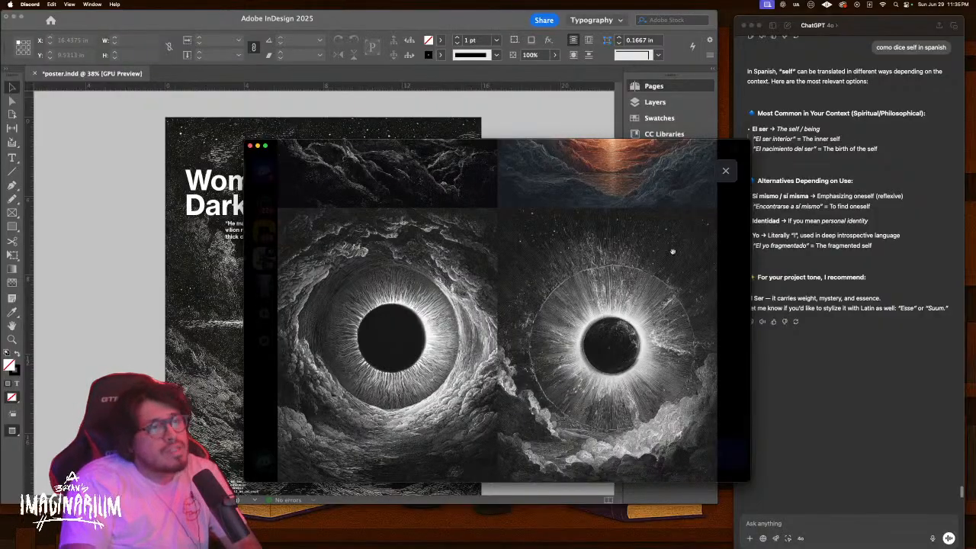
click(724, 172)
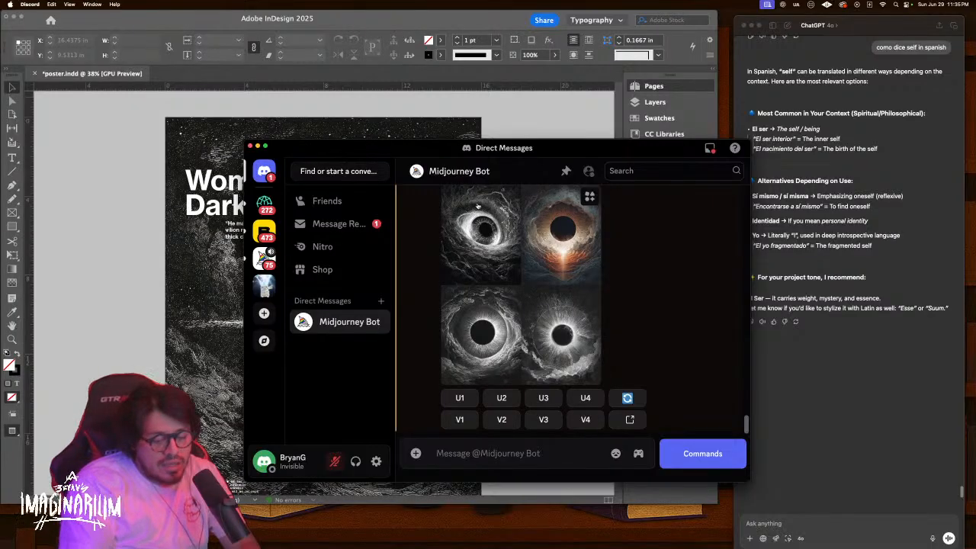
Reopen the eye grid and compare it against the Womb of Darkness poster
click(499, 238)
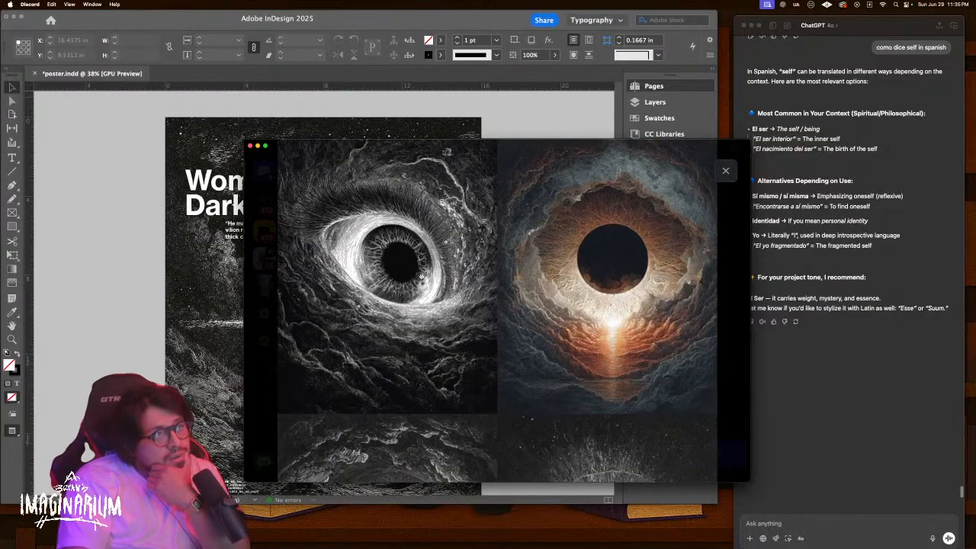
scroll(394, 283, down, 5)
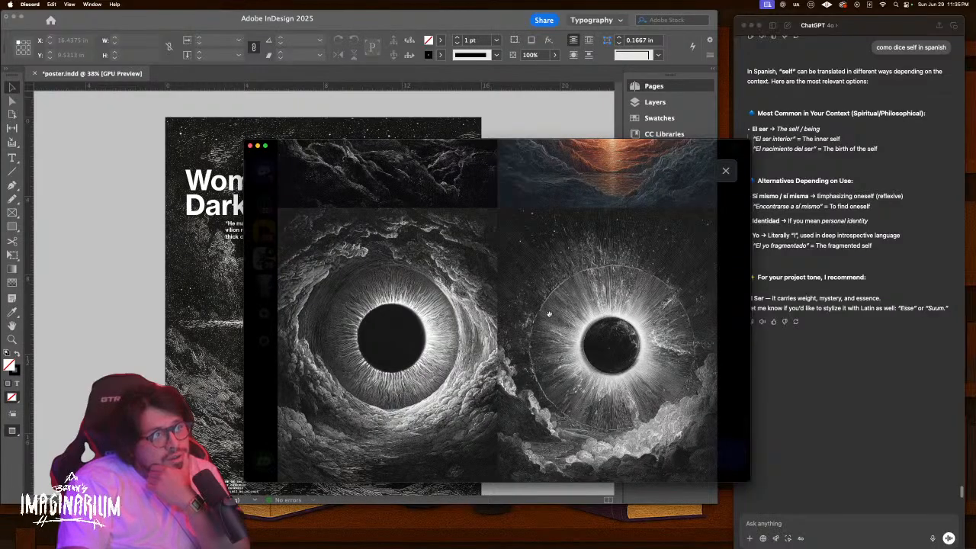
scroll(549, 314, up, 5)
scroll(549, 314, down, 5)
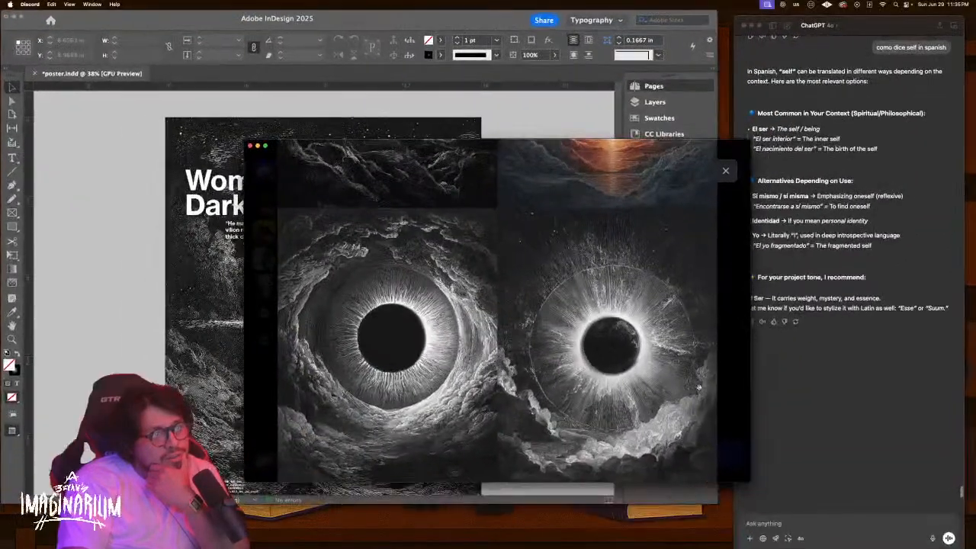
scroll(278, 344, up, 3)
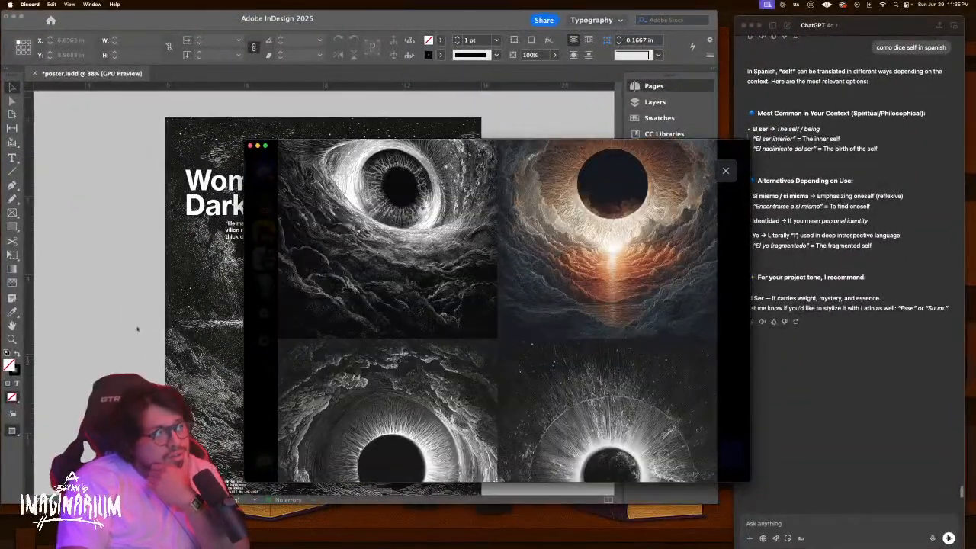
click(146, 326)
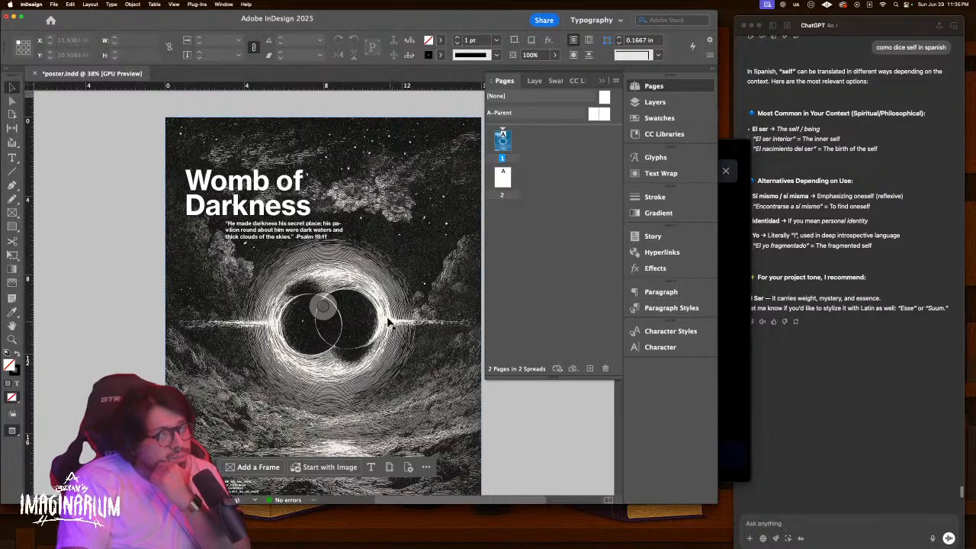
key(ctrl+Up)
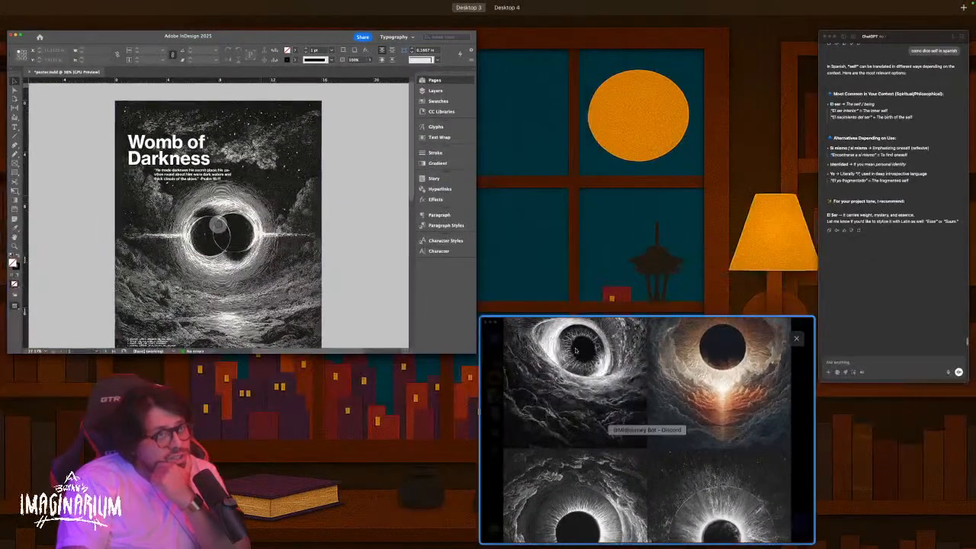
click(626, 365)
Review the enlarged eye images once more, close the viewer and re-roll the prompt
scroll(498, 340, down, 2)
scroll(497, 343, up, 2)
scroll(497, 343, down, 2)
scroll(497, 344, up, 2)
scroll(497, 345, down, 2)
scroll(497, 349, up, 2)
scroll(497, 351, down, 2)
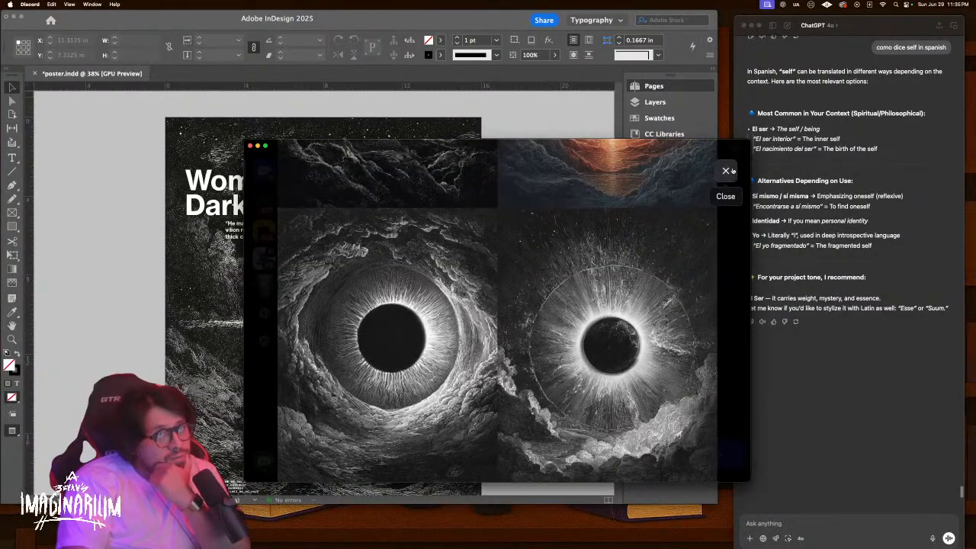
click(725, 170)
click(624, 402)
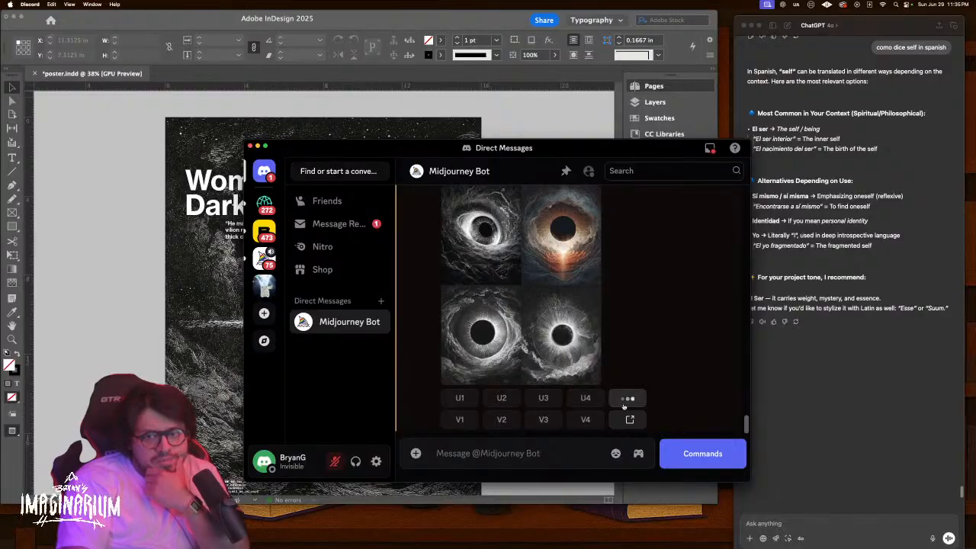
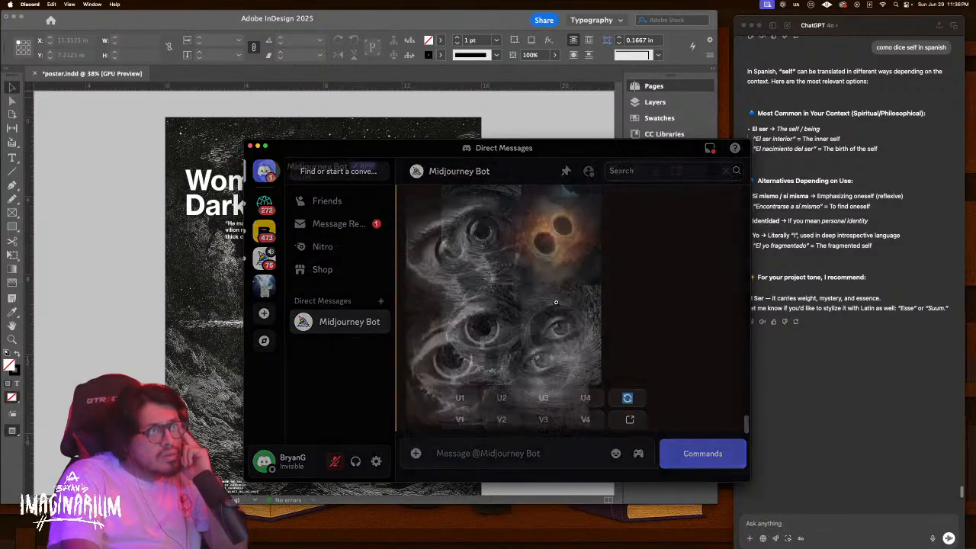
Inspect the latest image grid enlarged and zoomed, then close the viewer
click(552, 305)
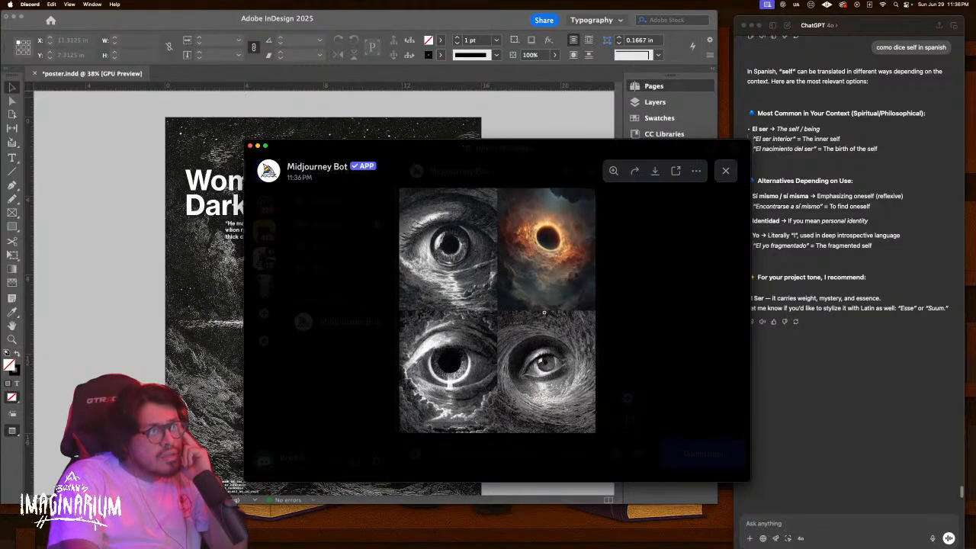
click(555, 336)
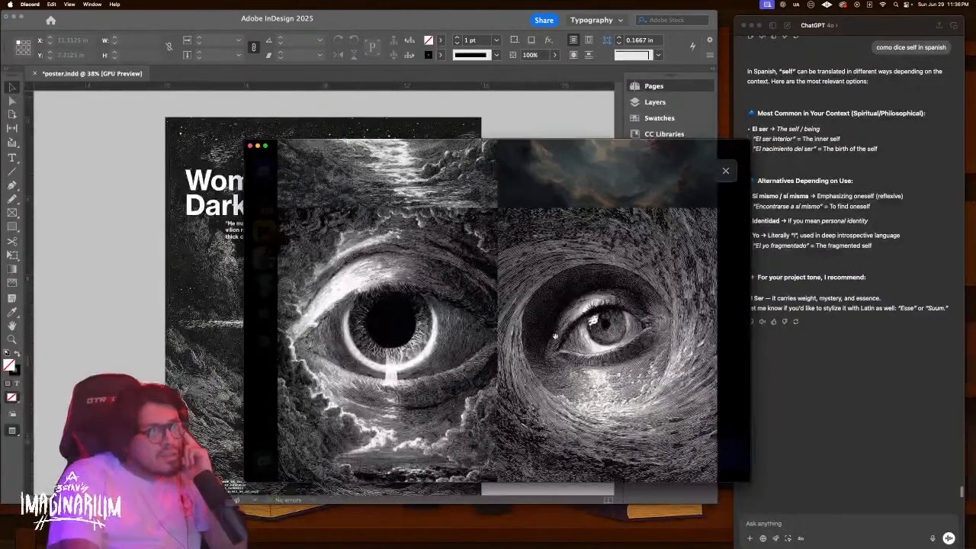
scroll(555, 335, up, 5)
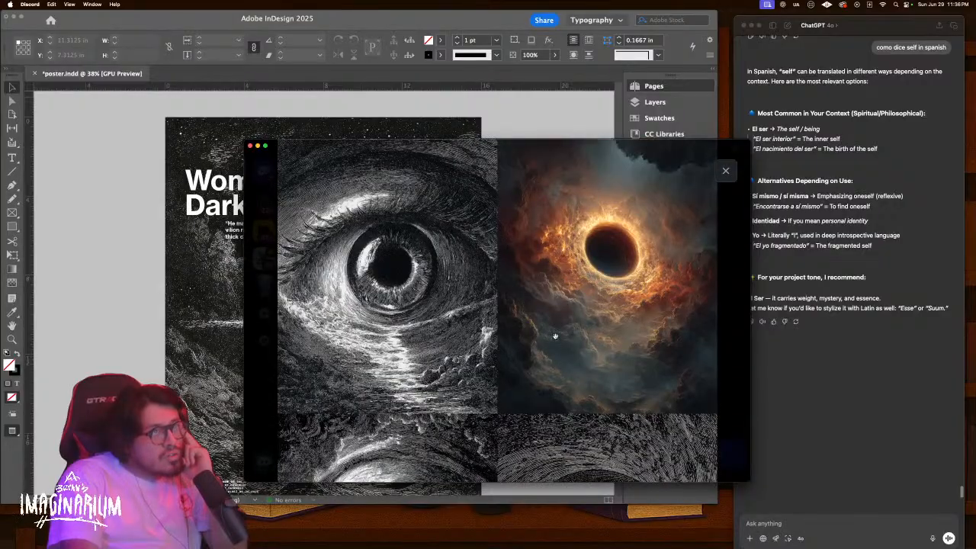
click(726, 170)
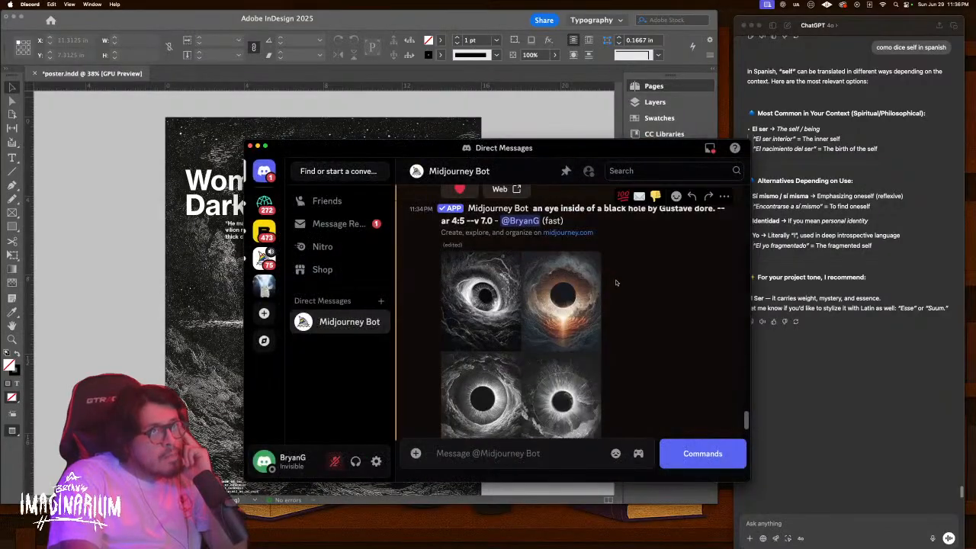
Move the chat window aside to reveal the poster and review the black-hole grid enlarged
drag(565, 144, 798, 94)
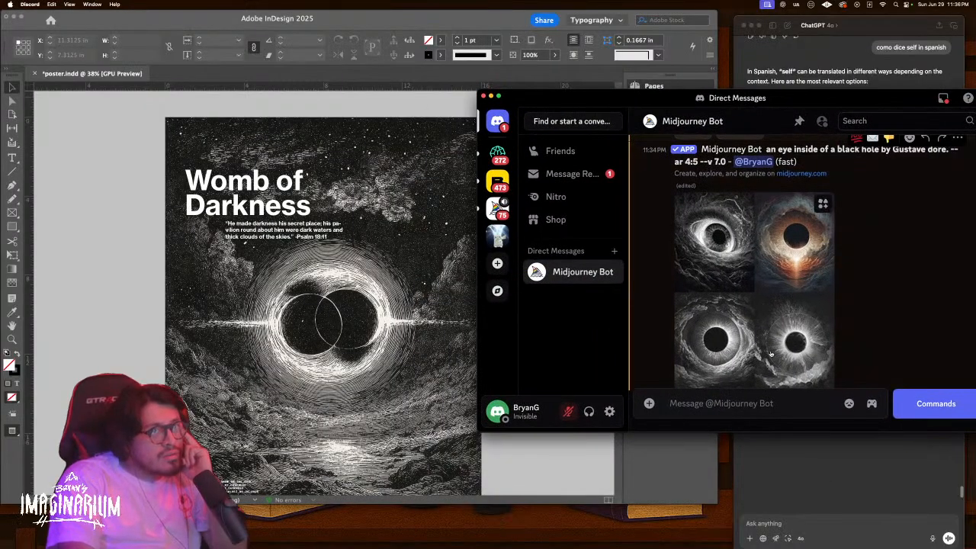
click(737, 340)
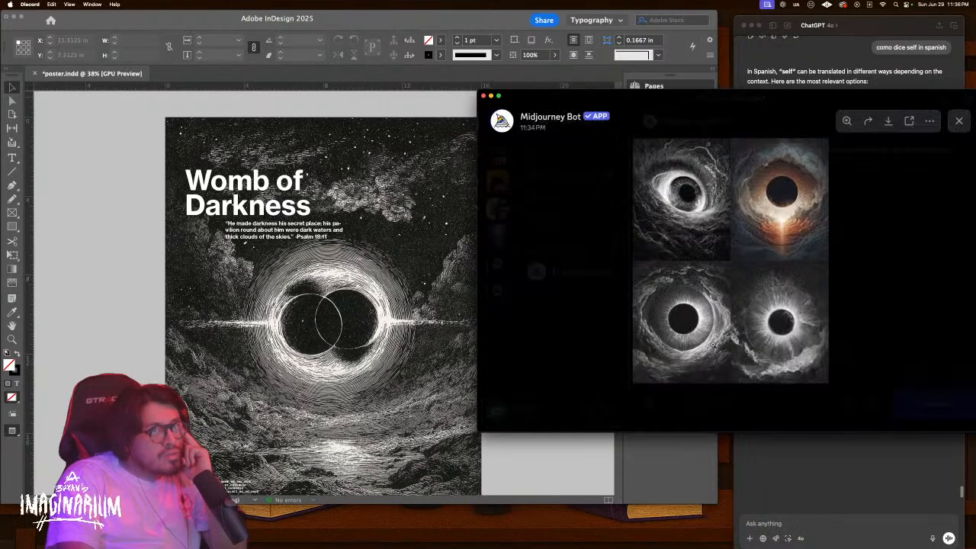
drag(675, 325, 675, 222)
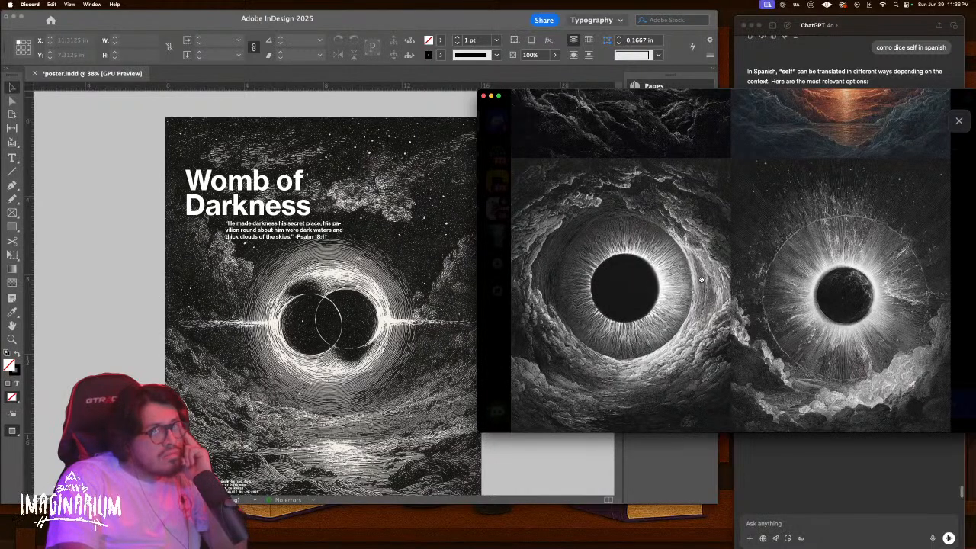
click(959, 121)
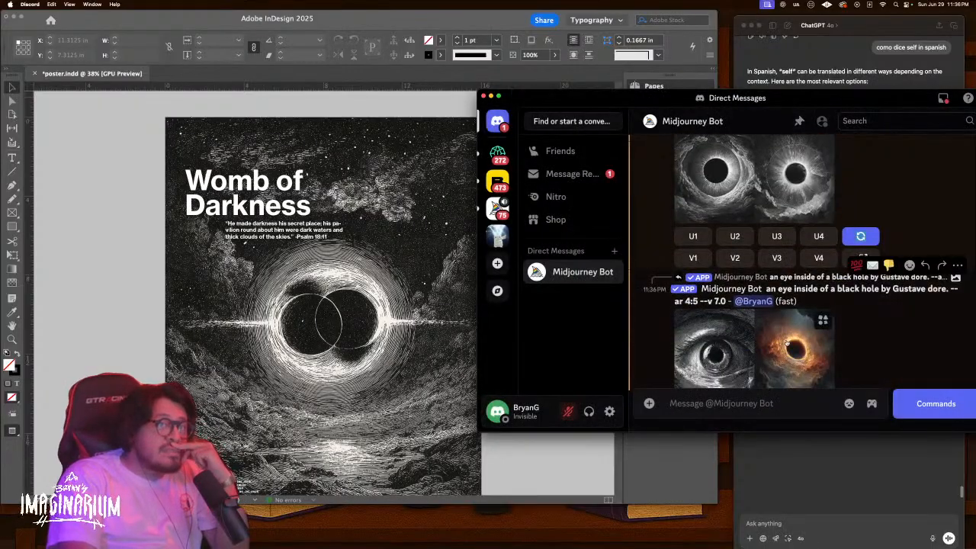
scroll(797, 332, up, 2)
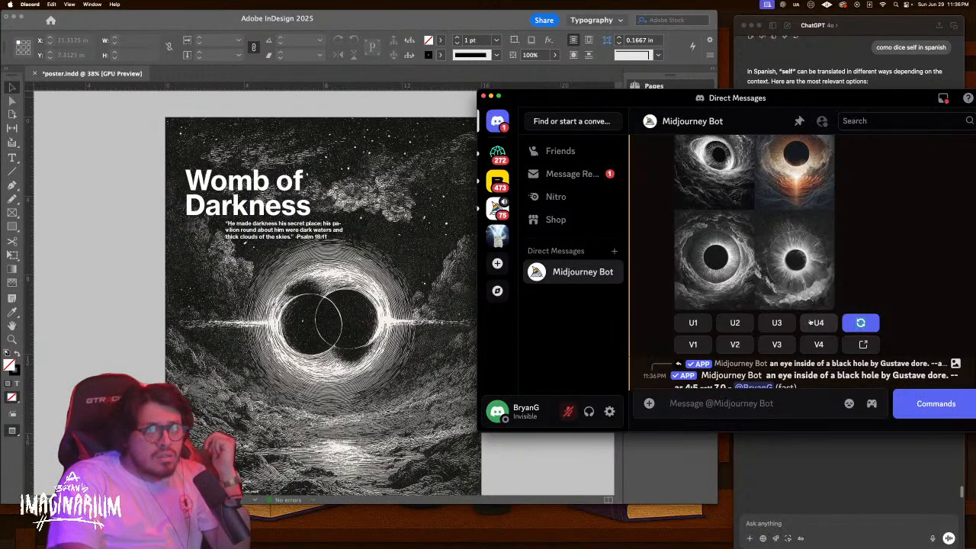
Upscale the fourth black-hole eye image with Upscale (Subtle)
click(812, 323)
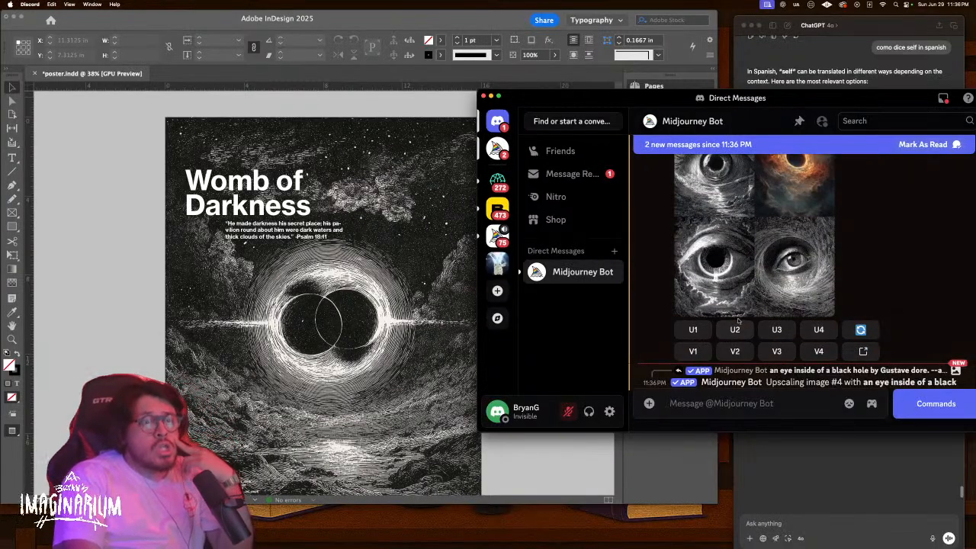
scroll(735, 323, down, 4)
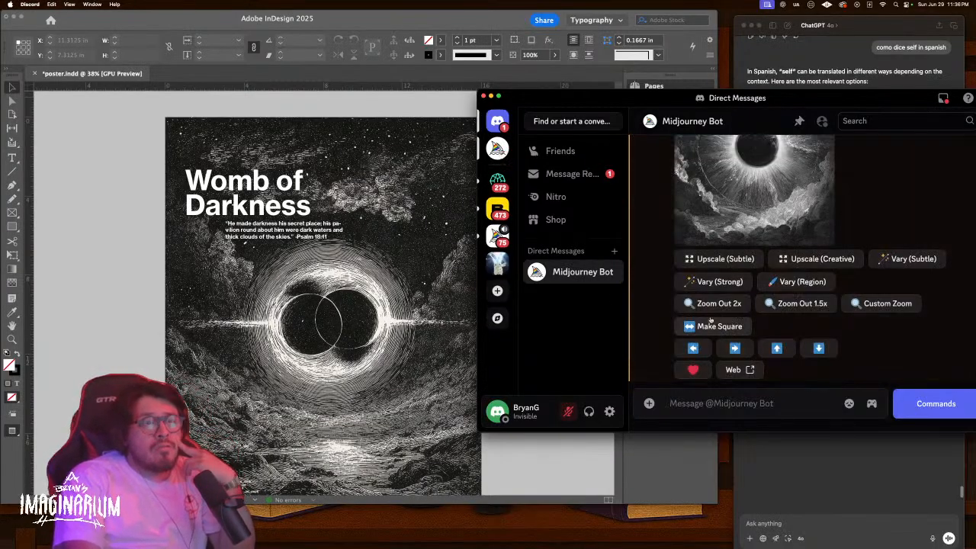
click(709, 260)
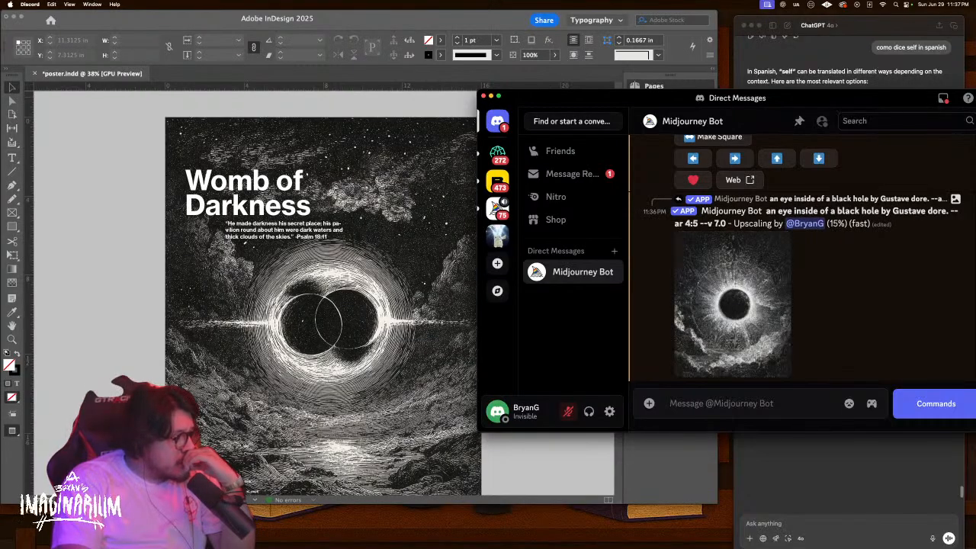
key(ctrl+Up)
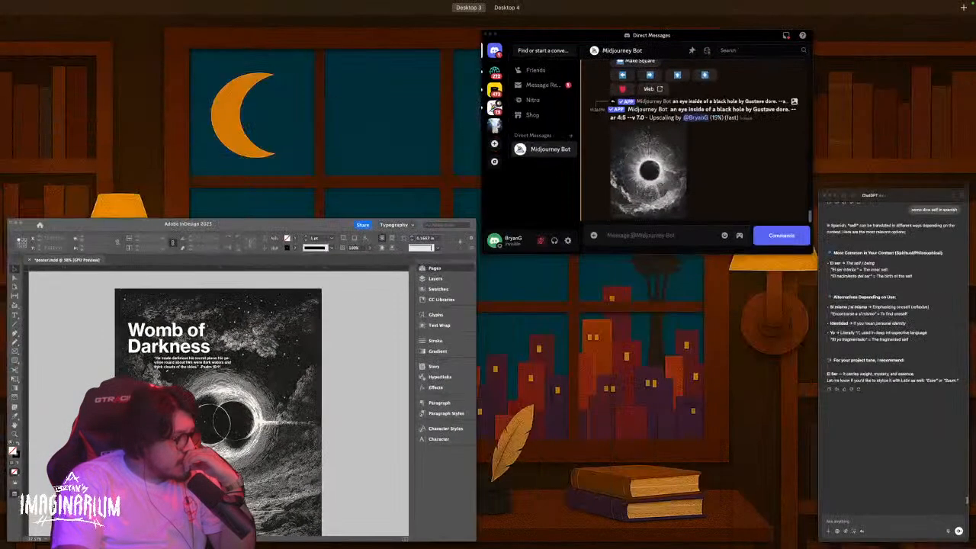
key(ctrl+Up)
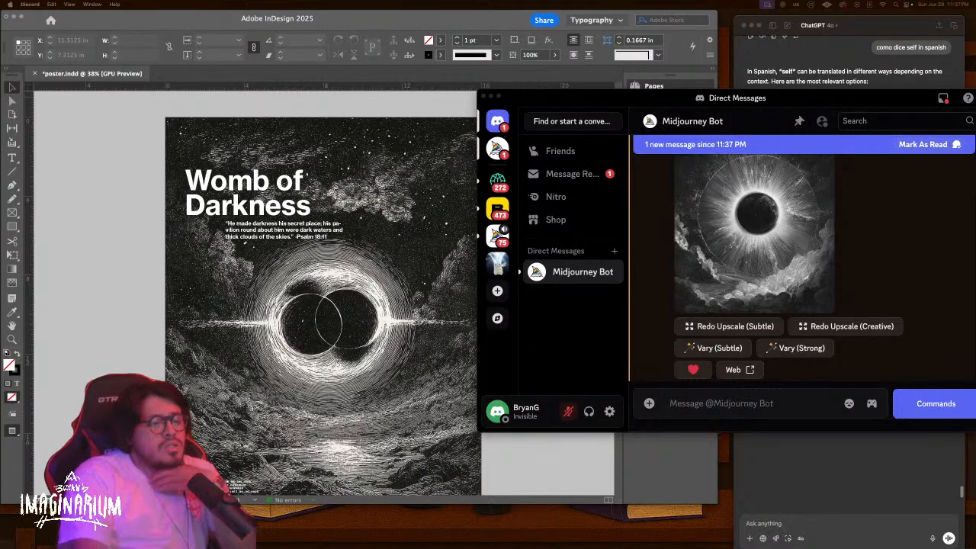
Download the upscaled eclipse image as a PNG into the Codex Arcanum folder
scroll(766, 245, up, 1)
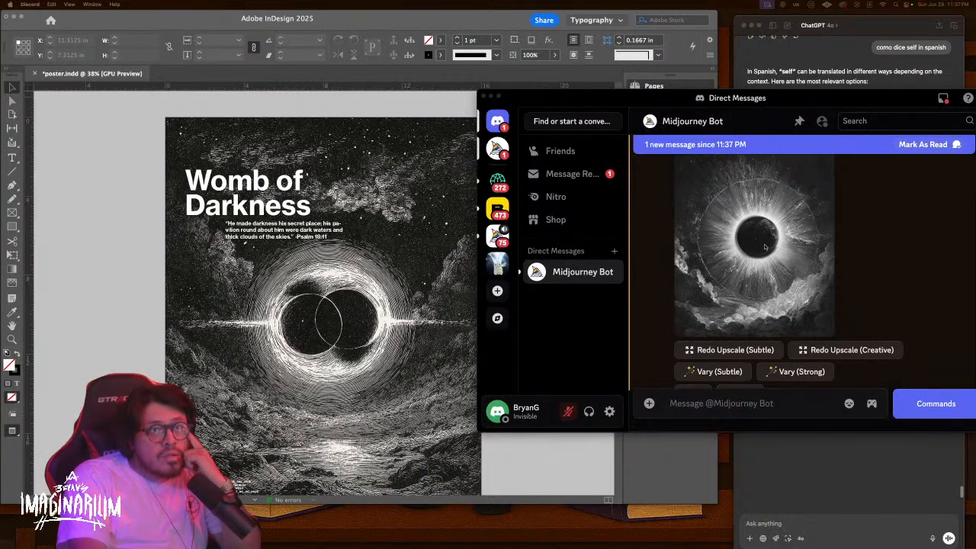
click(765, 245)
click(738, 246)
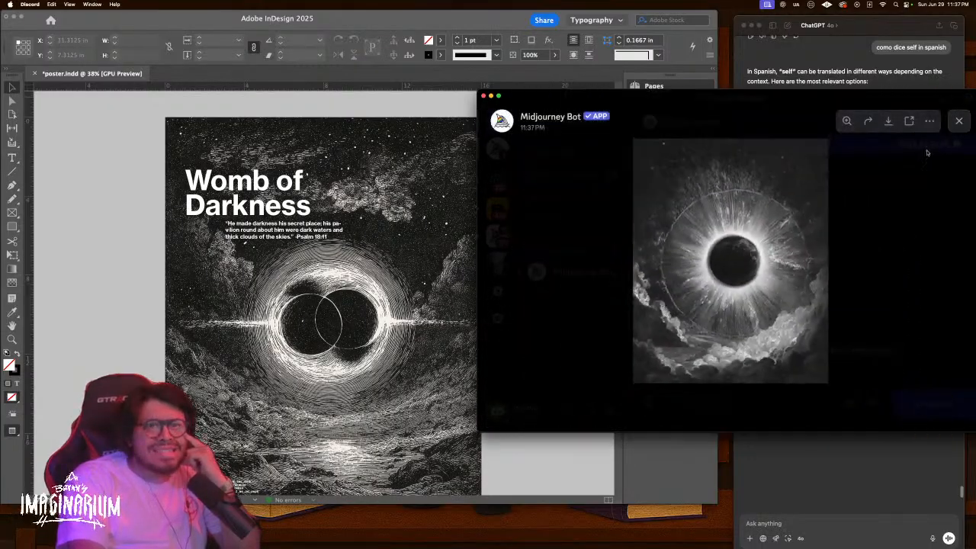
click(890, 121)
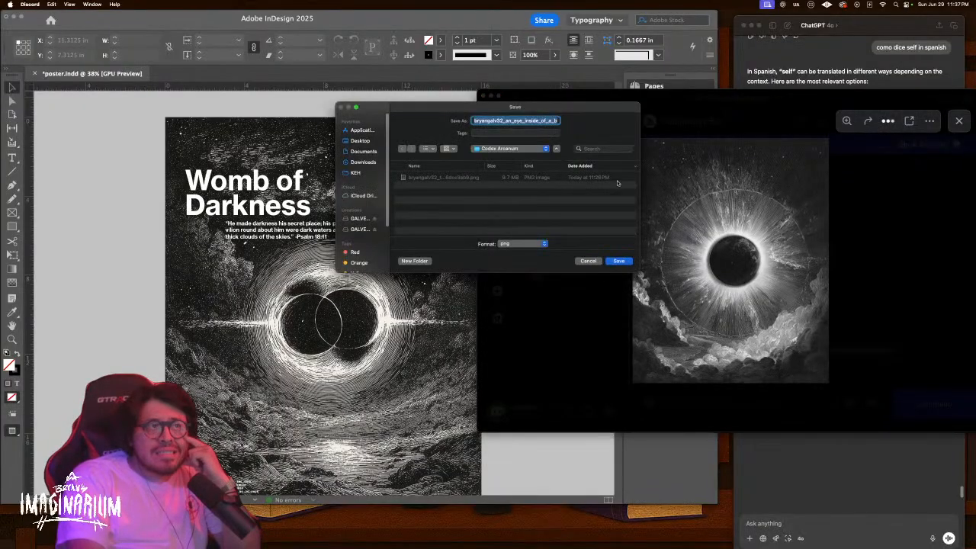
click(618, 261)
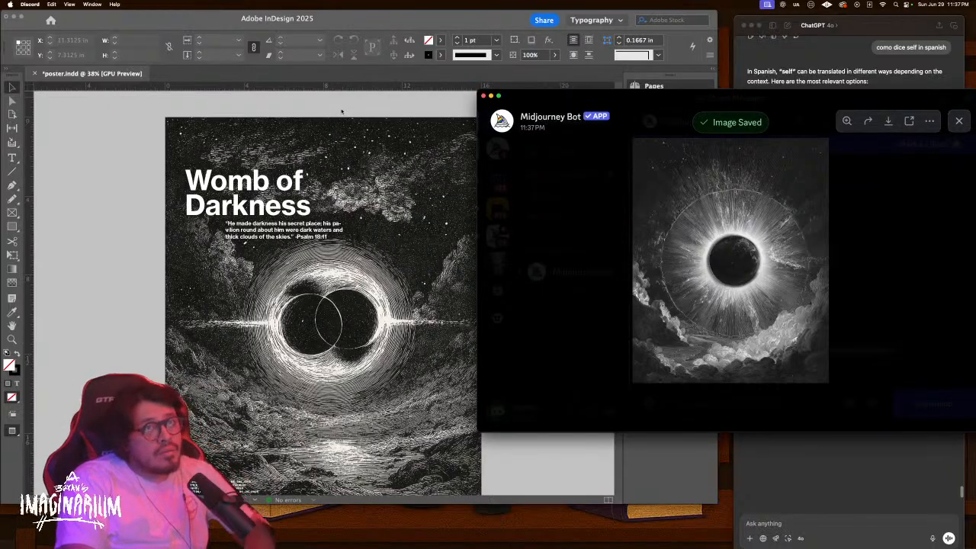
click(345, 110)
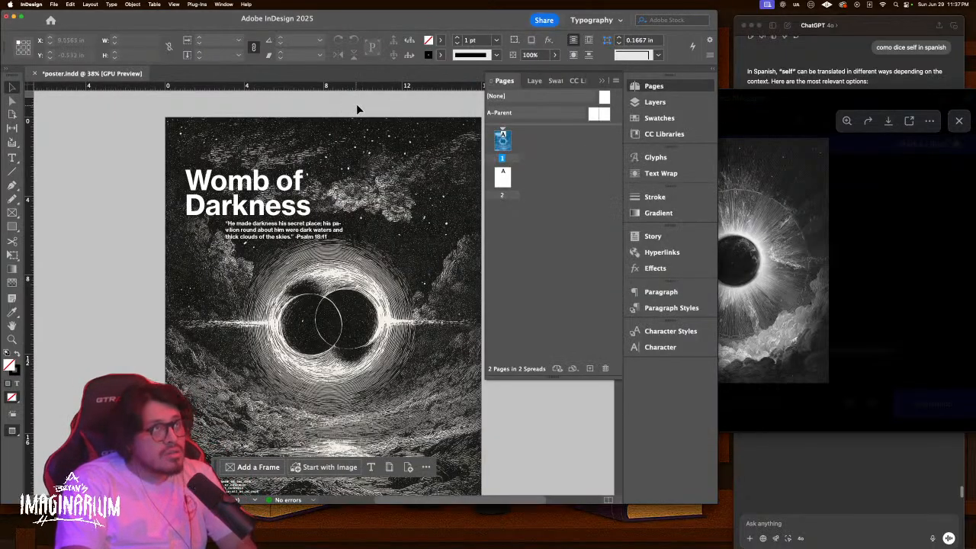
Place the upscaled eye image so it nearly fills page 2
scroll(440, 276, down, 10)
scroll(440, 275, down, 5)
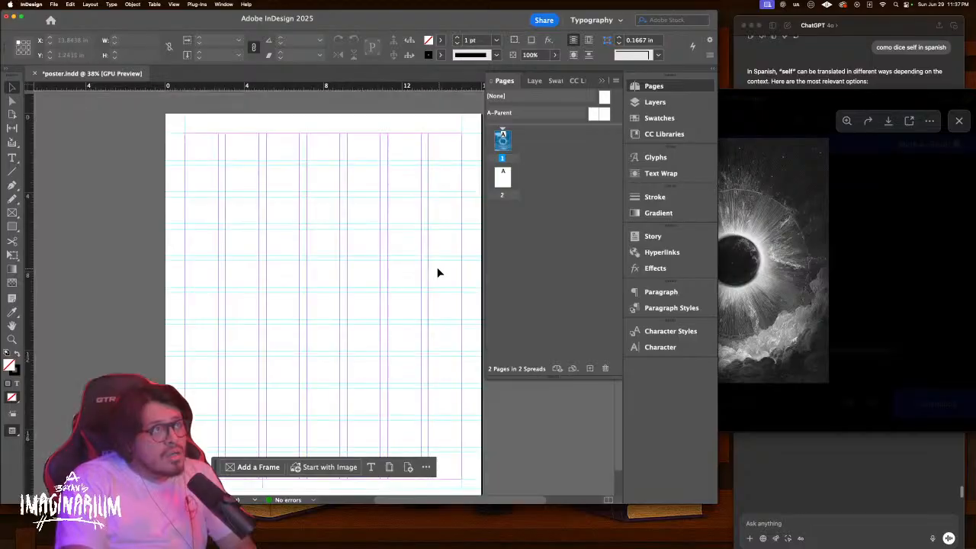
scroll(366, 236, up, 5)
scroll(356, 225, down, 8)
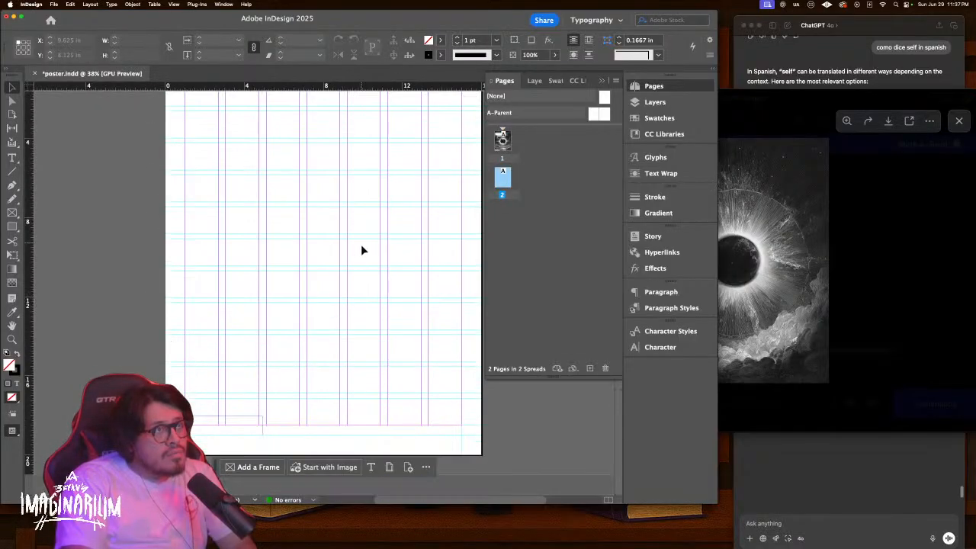
key(super+d)
click(463, 151)
key(space)
key(Down)
key(Up)
key(space)
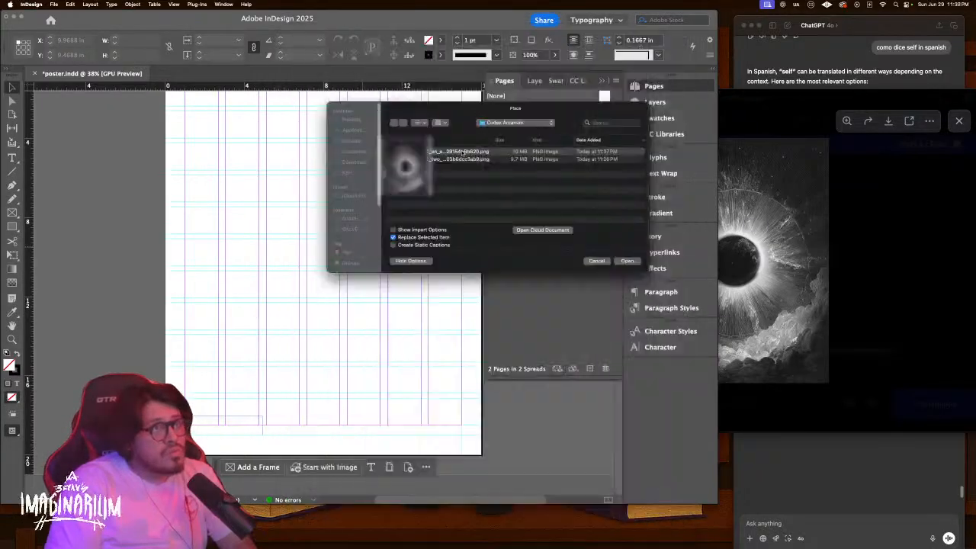
key(Return)
key(super+minus)
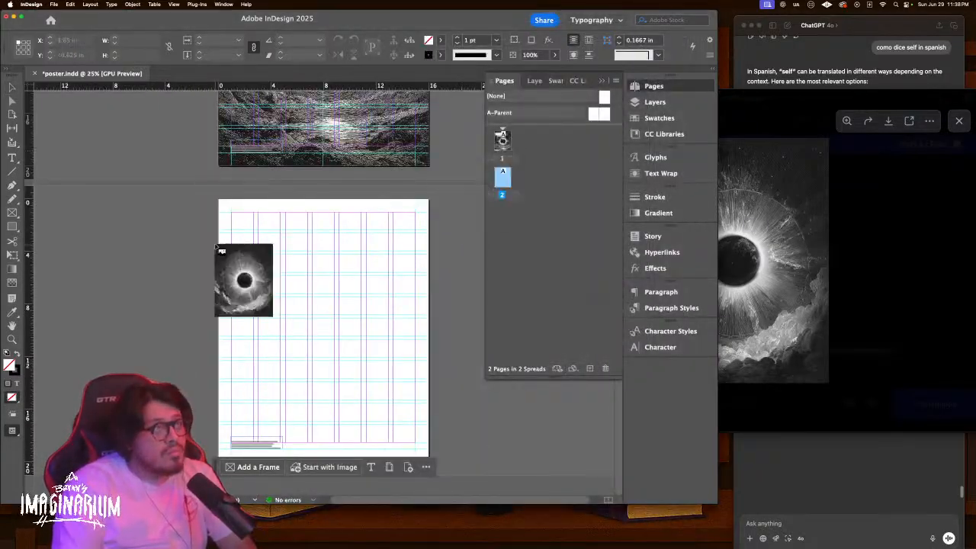
drag(224, 208, 438, 357)
Preview page 2 without guides and check the Womb of Darkness title and Psalm quote
key(w)
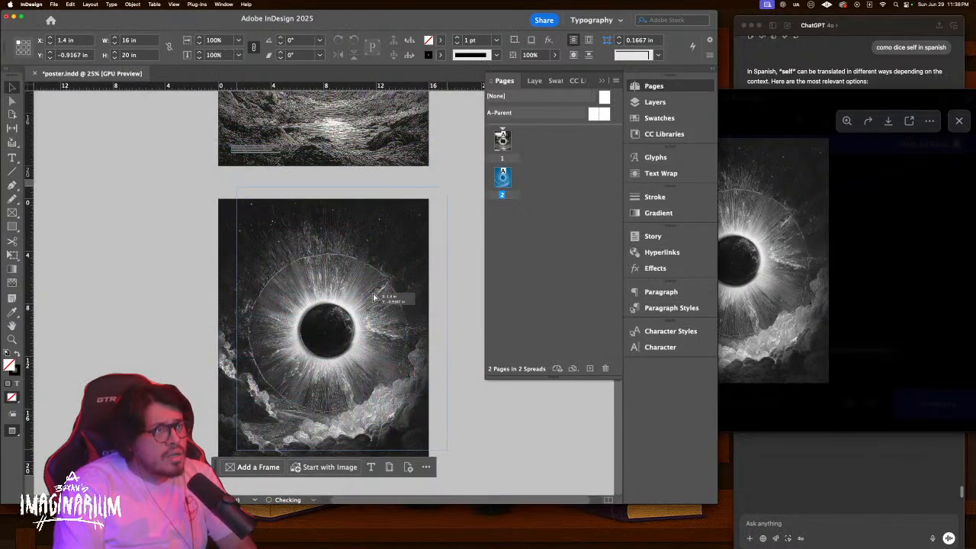
key(w)
click(450, 304)
key(w)
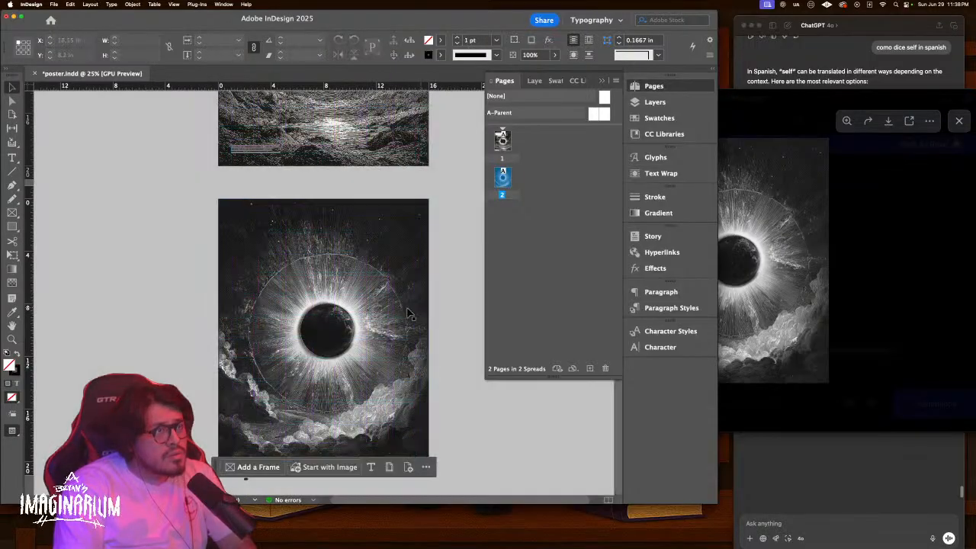
scroll(357, 260, up, 5)
key(w)
click(266, 135)
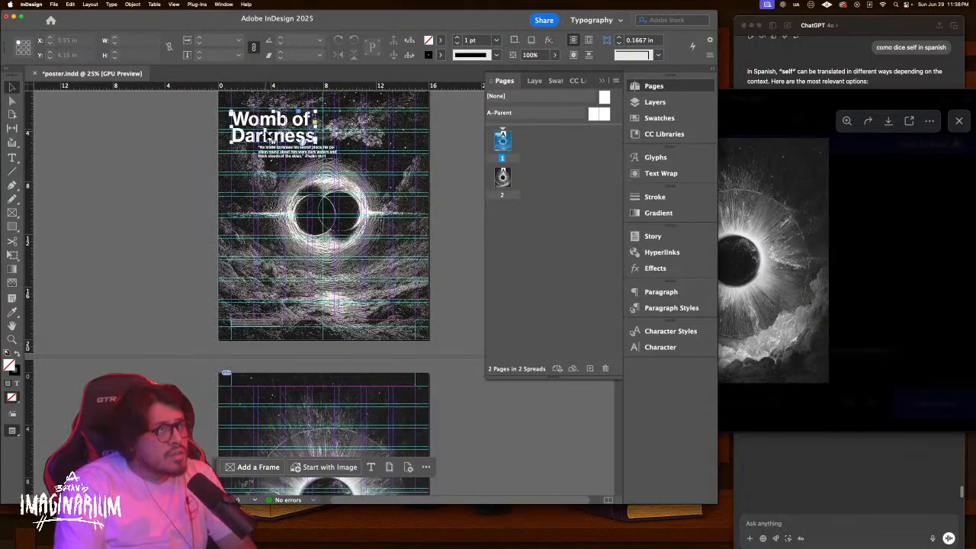
click(292, 154)
click(322, 169)
click(307, 138)
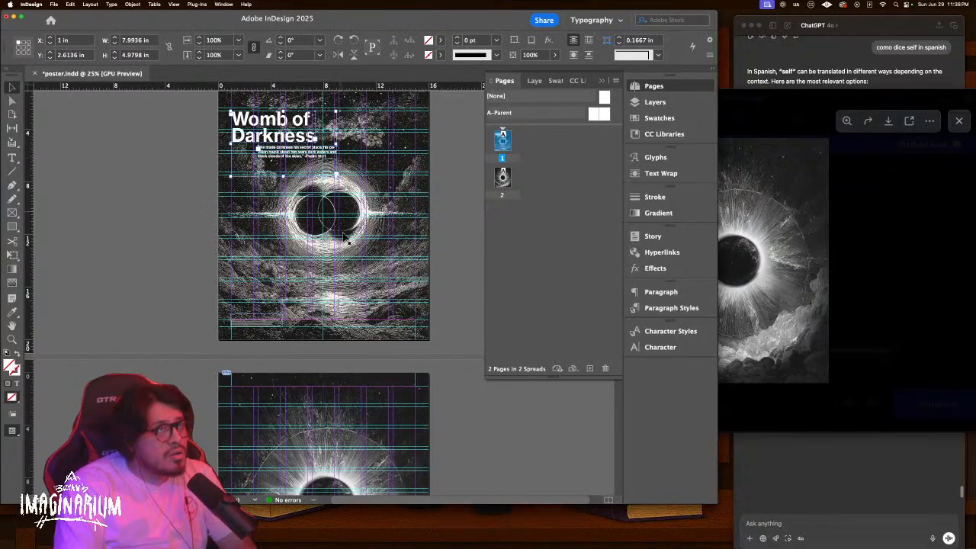
scroll(336, 290, down, 5)
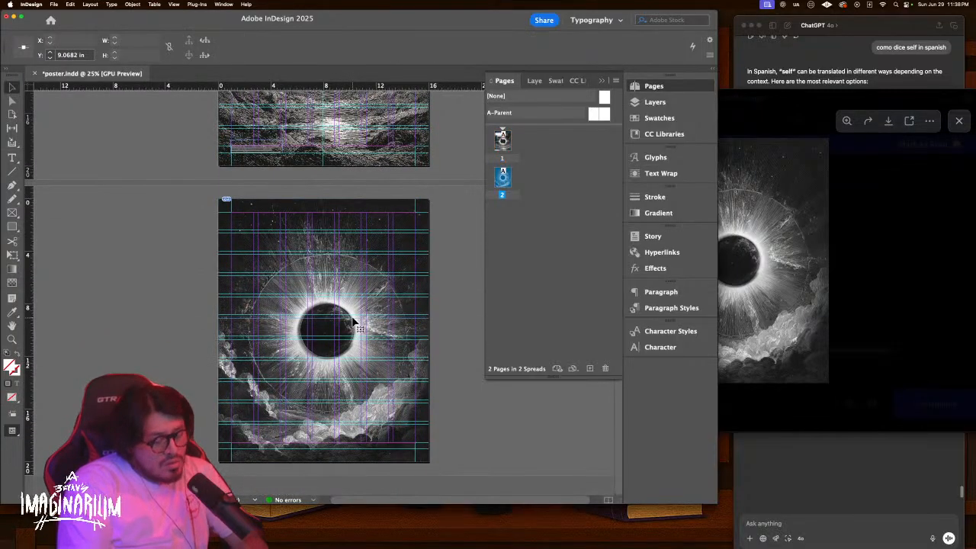
Undo the placement and re-place the eclipse image across all of page 2
key(super+z)
key(Escape)
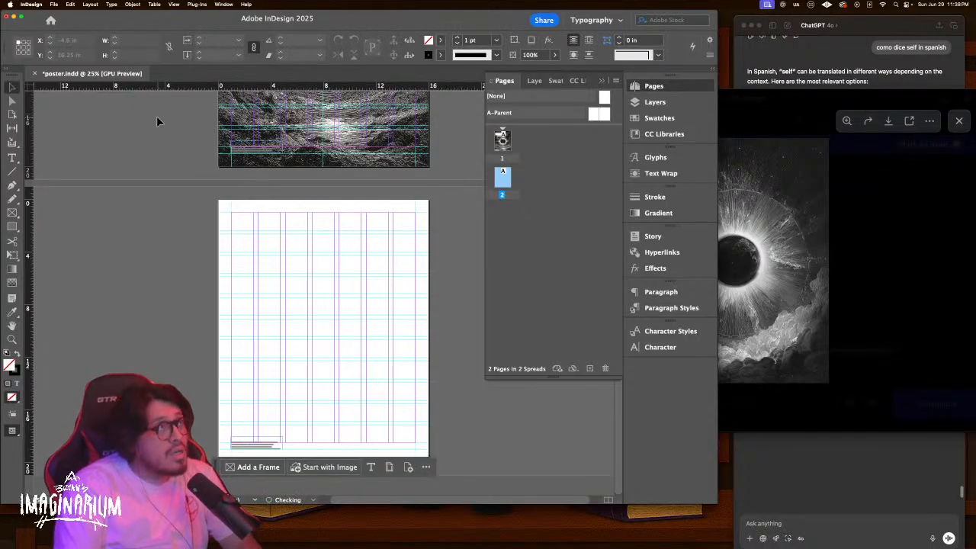
click(71, 5)
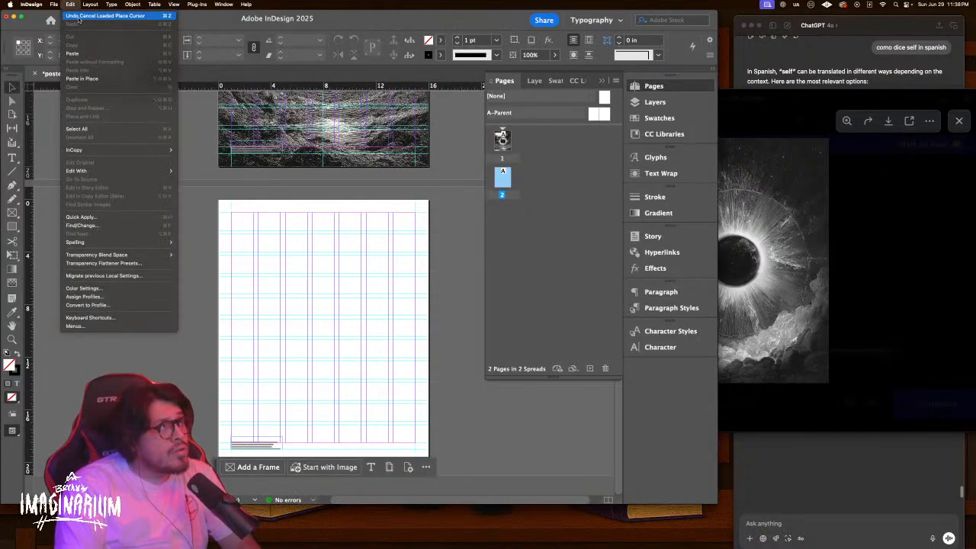
click(78, 19)
click(288, 248)
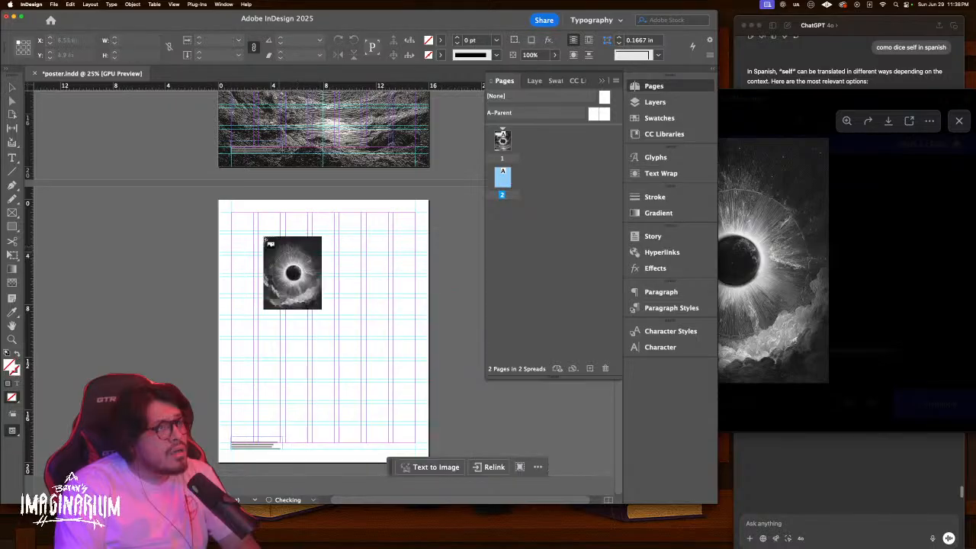
drag(218, 200, 432, 375)
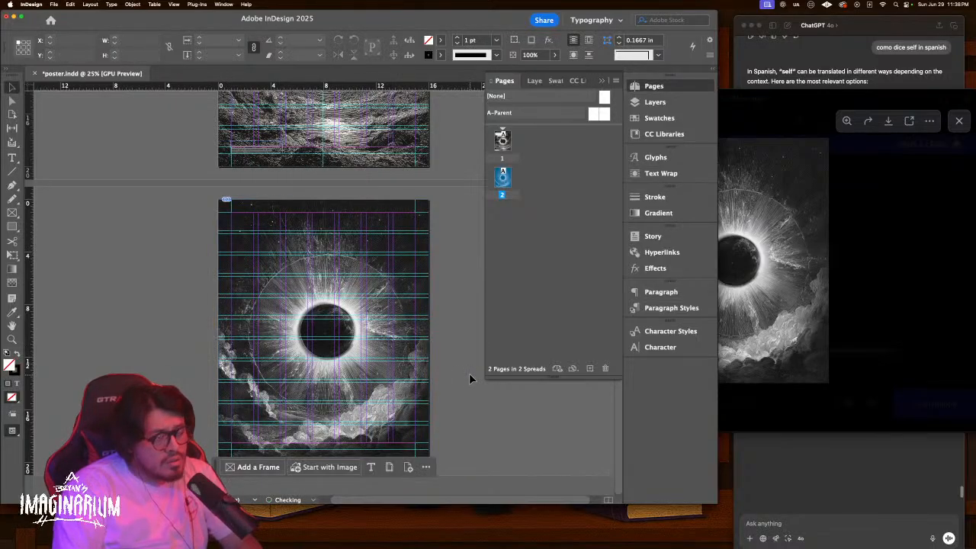
Paste the title and quote in place and send the eclipse image to the back
key(super+alt+shift+v)
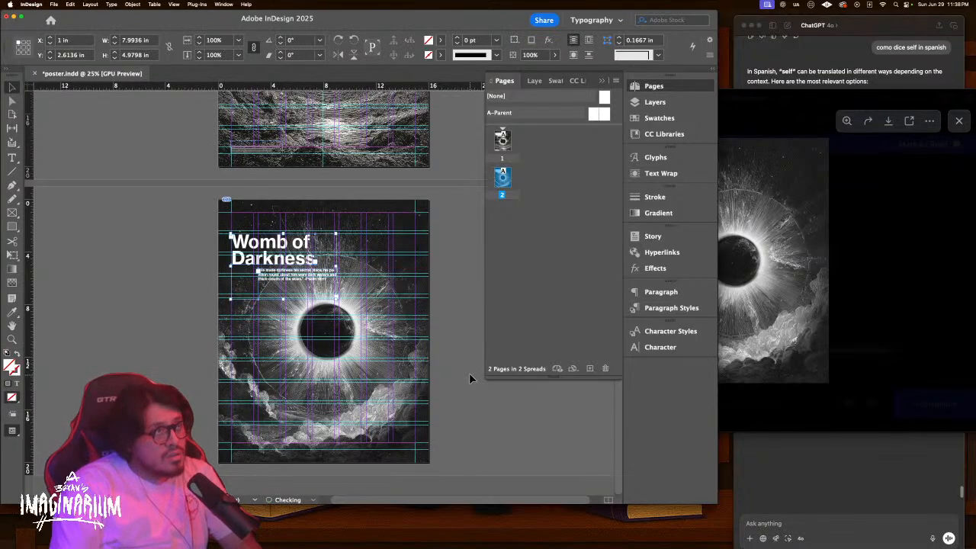
click(449, 359)
key(w)
right_click(398, 323)
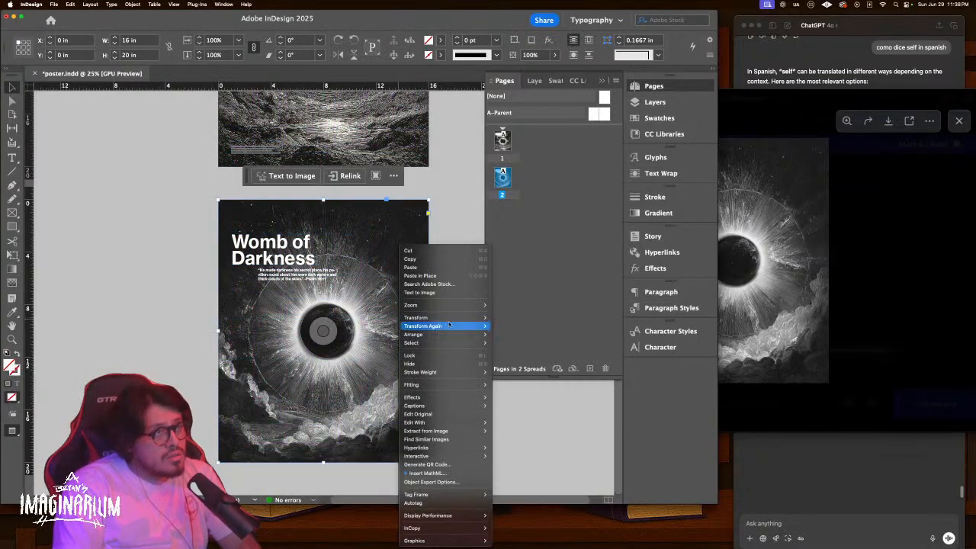
mouse_move(427, 334)
click(517, 361)
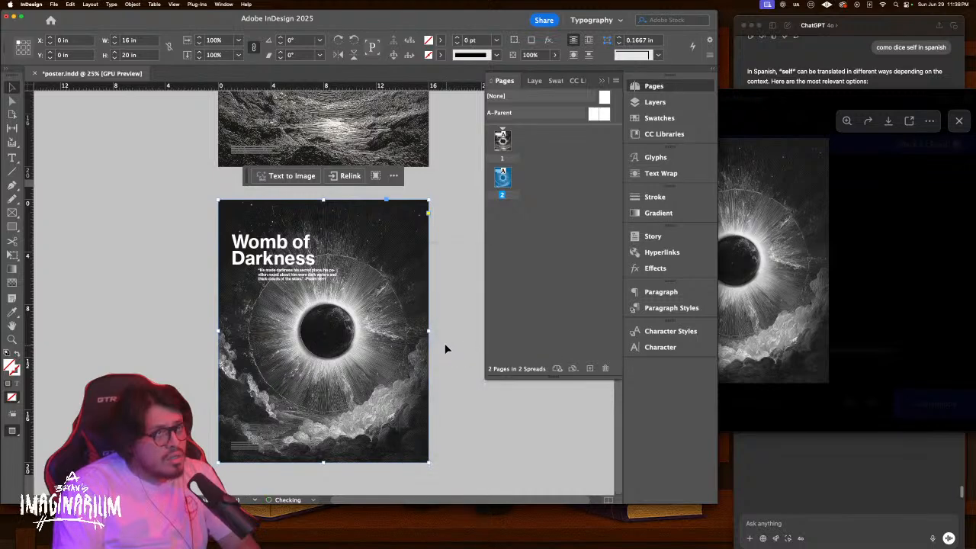
key(z)
click(333, 278)
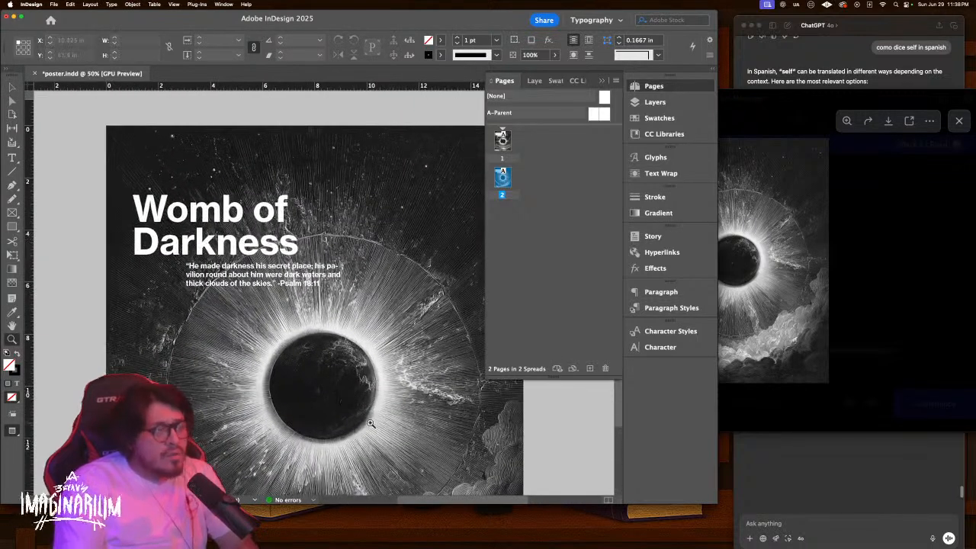
Set the bottom-left log text frame's opacity to 100%
click(813, 470)
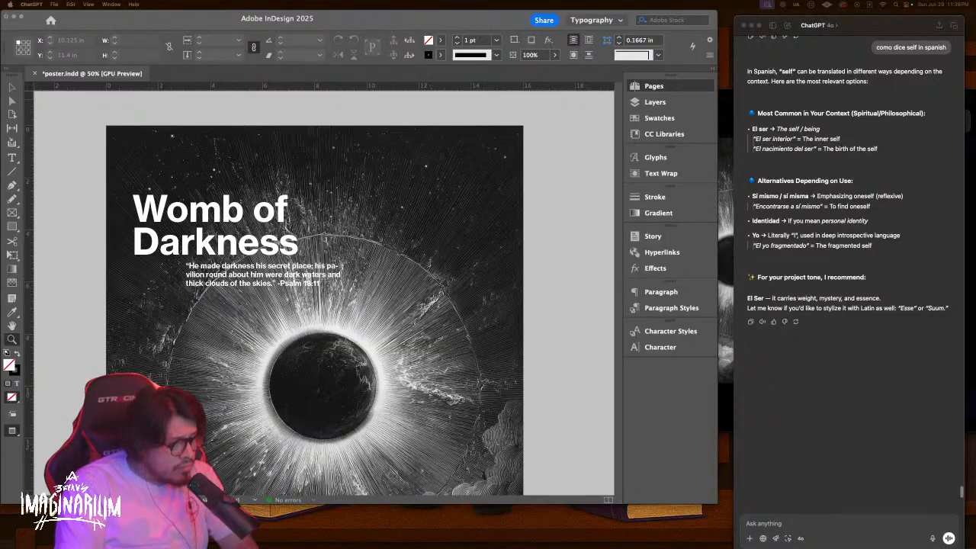
scroll(236, 441, up, 5)
scroll(235, 441, down, 7)
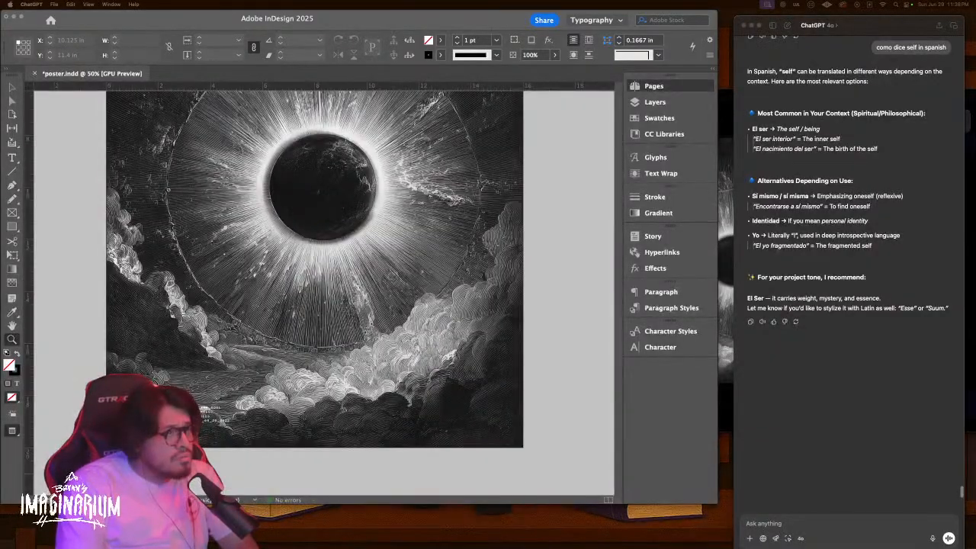
click(200, 412)
drag(200, 411, 278, 337)
scroll(278, 337, down, 2)
scroll(302, 327, right, 1)
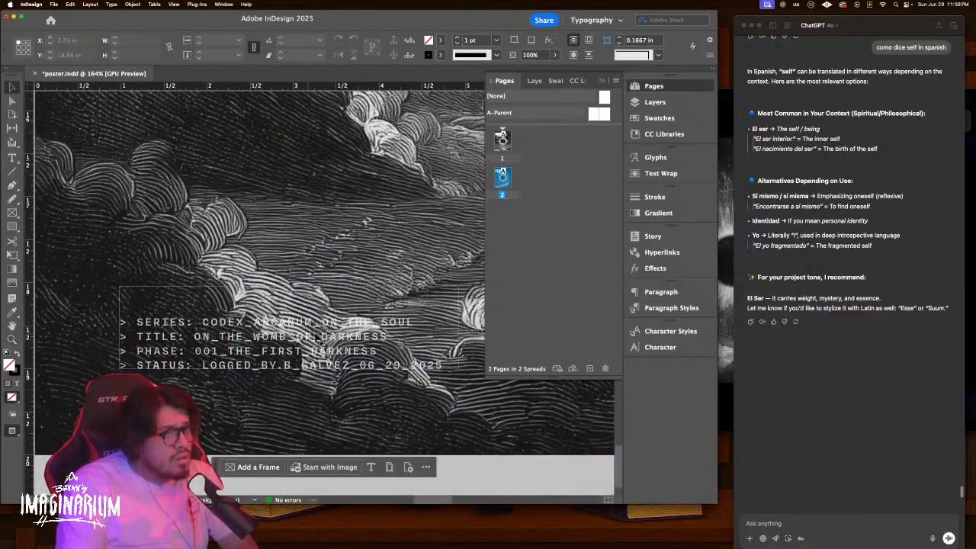
click(383, 369)
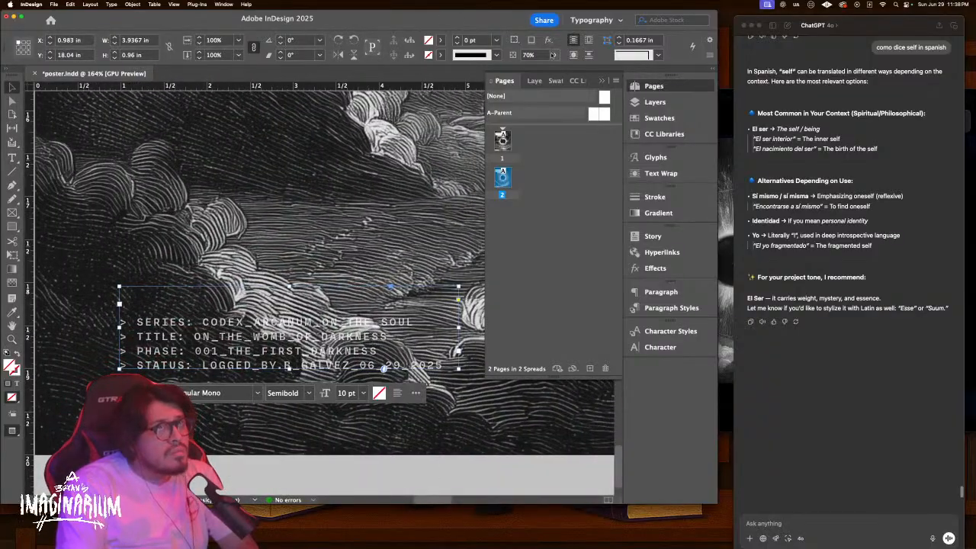
click(554, 55)
drag(538, 68, 609, 77)
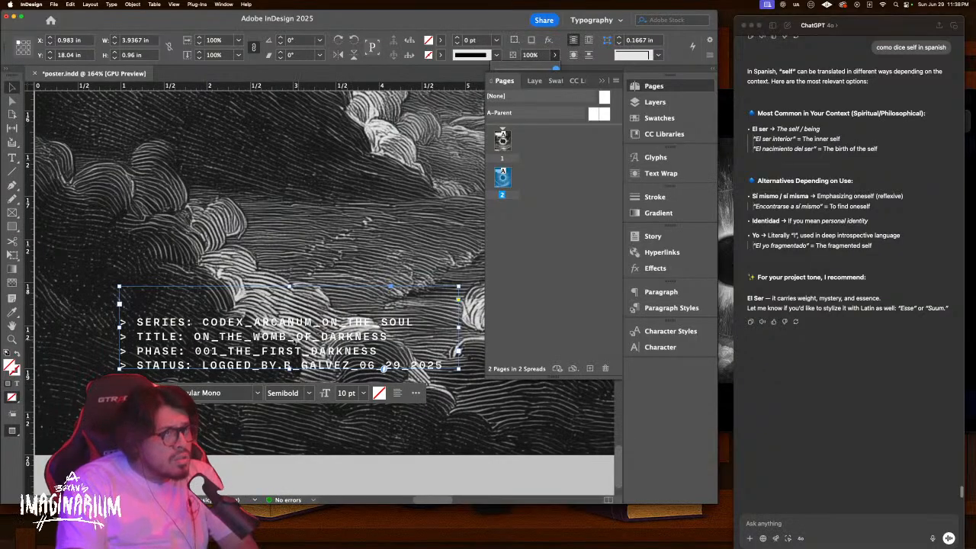
Change the log's TITLE value from ON_THE_WOMB_OF_DARKNESS to BIRTH_OF_SELF
double_click(208, 343)
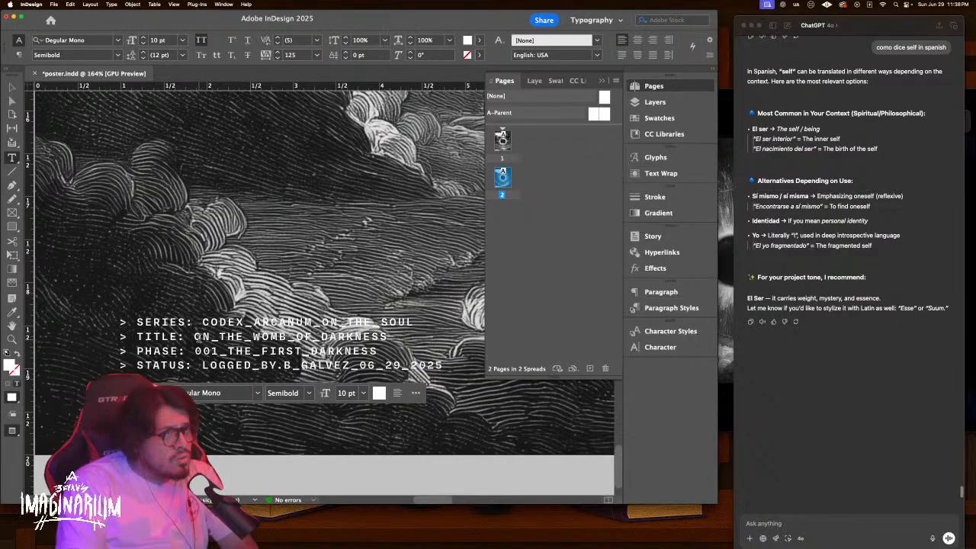
drag(196, 337, 387, 337)
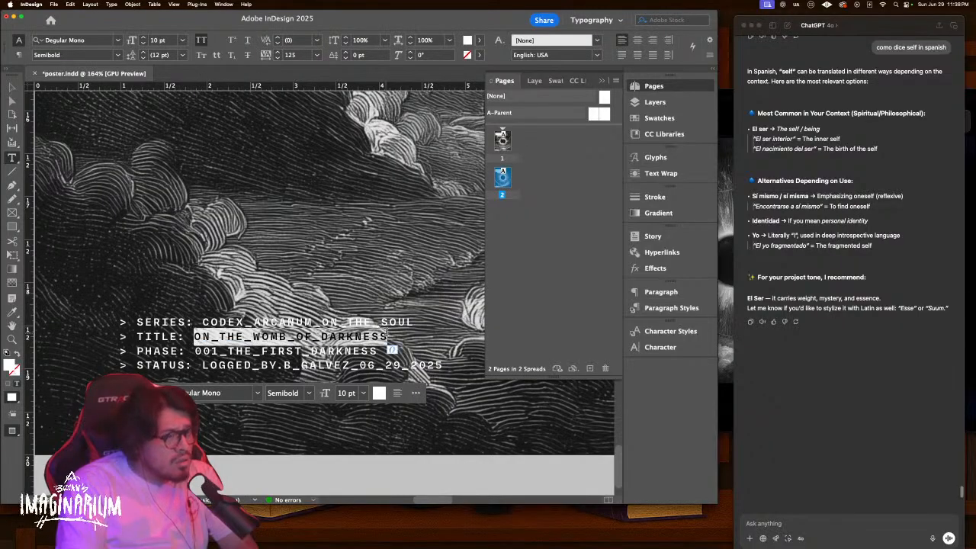
key(BackSpace)
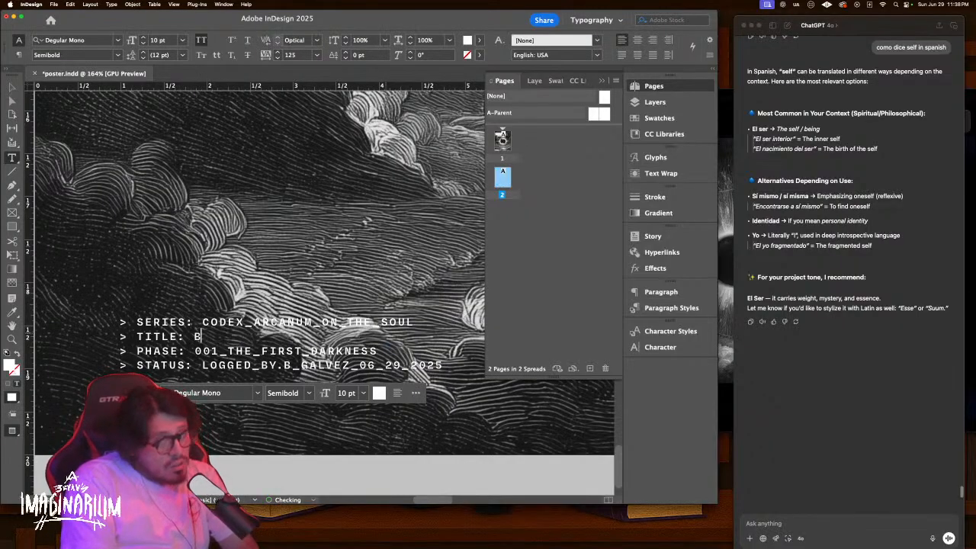
text(BIRTH_OF)
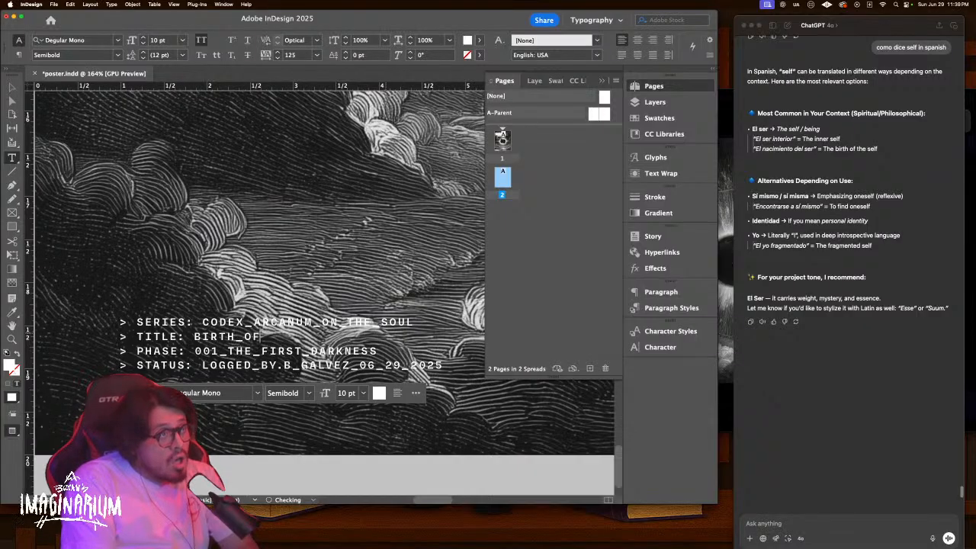
text(_SELF)
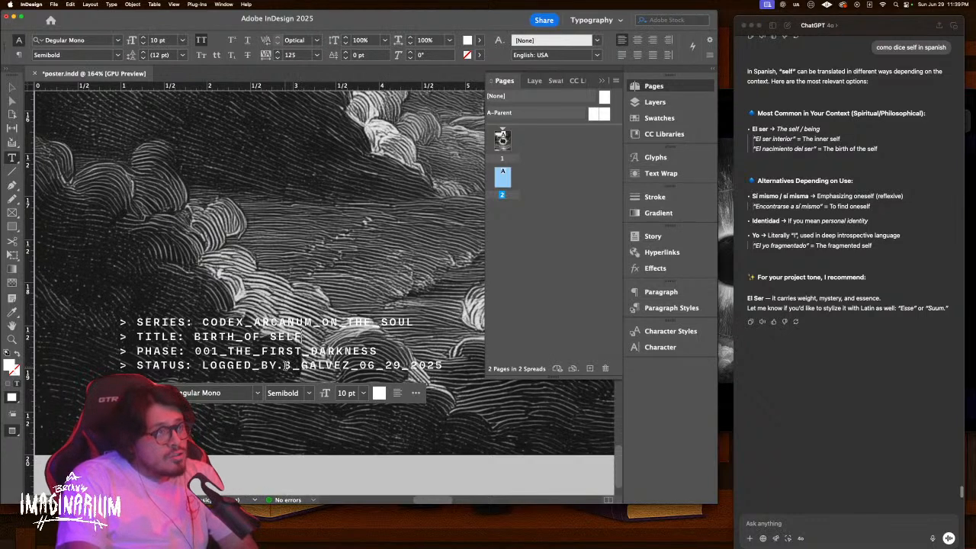
click(12, 87)
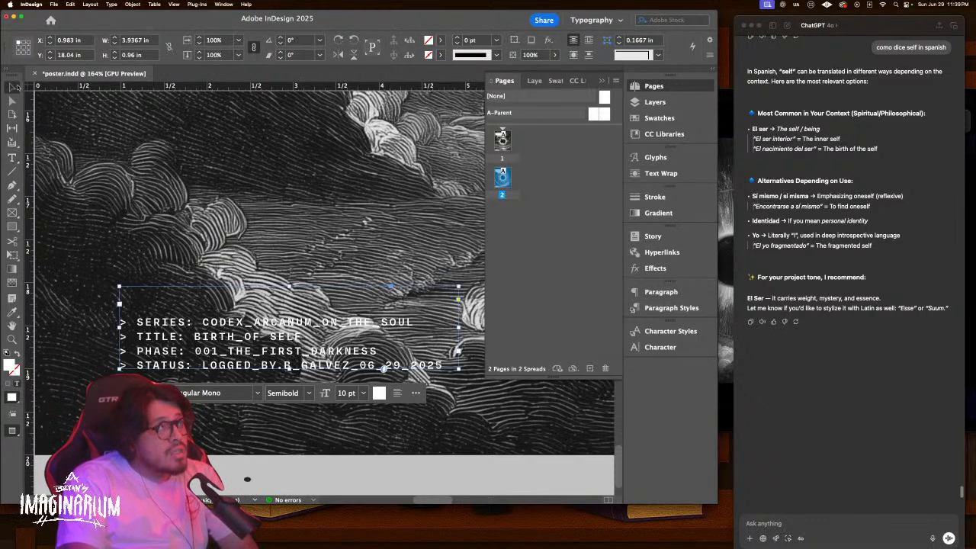
Replace the 'Womb of Darkness' headline on page 2 with 'Birth of Self'
key(super+0)
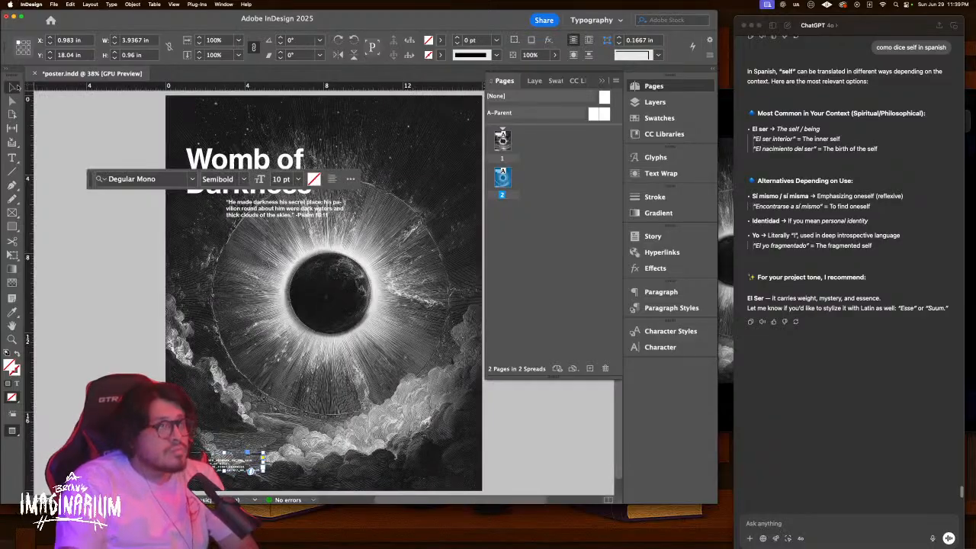
click(86, 214)
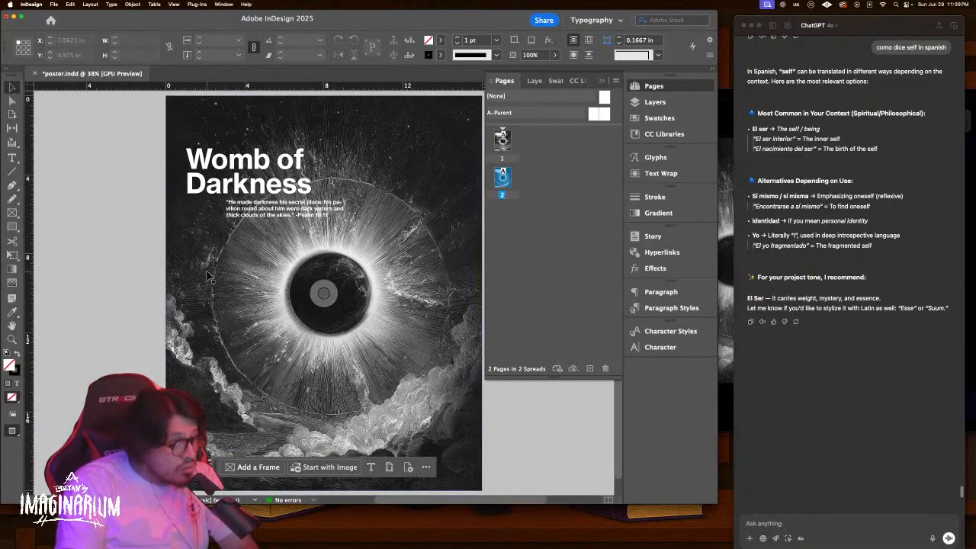
double_click(233, 186)
key(super+a)
text(Birth )
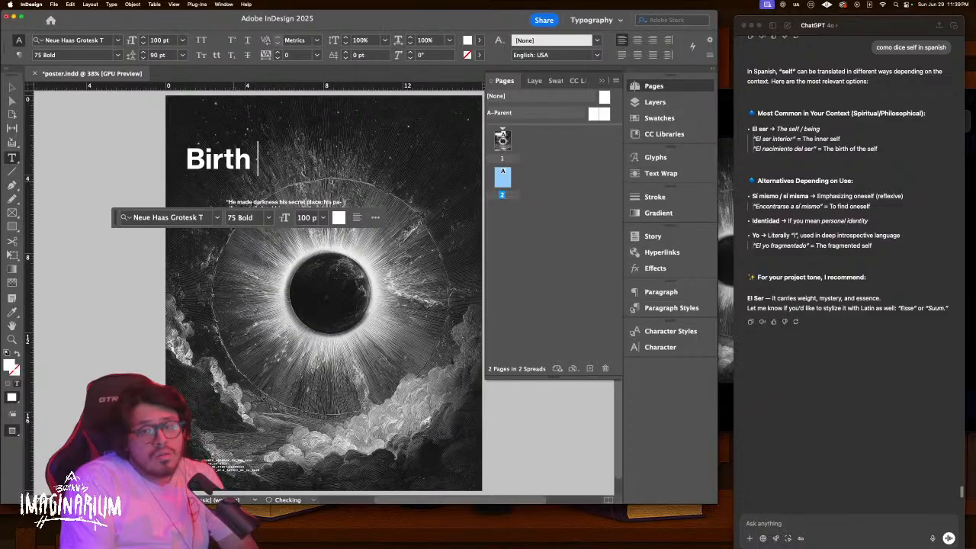
text(of Self)
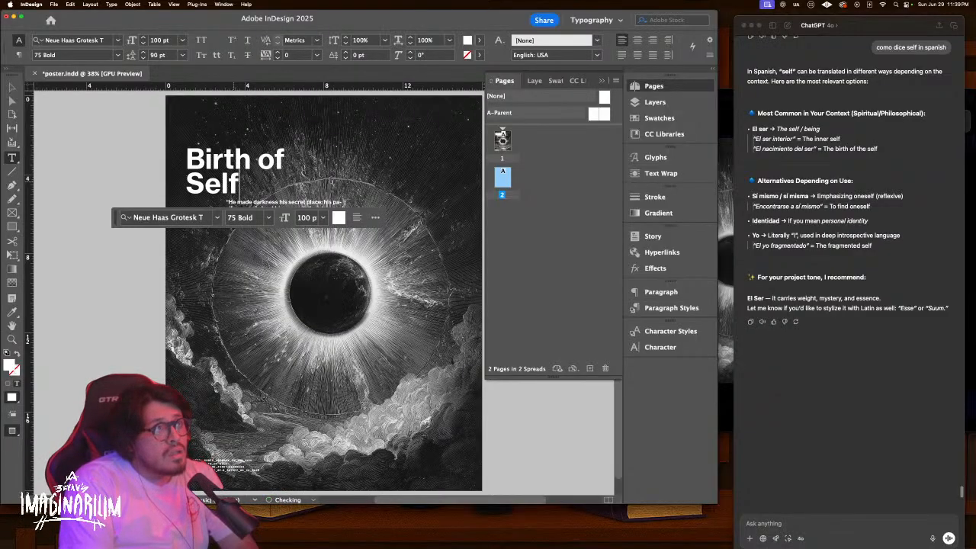
key(Escape)
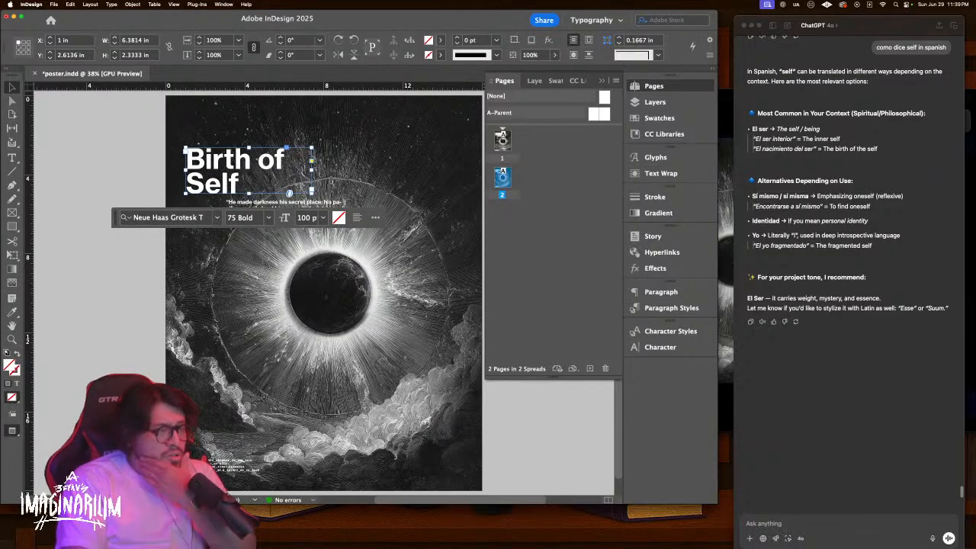
scroll(843, 362, up, 10)
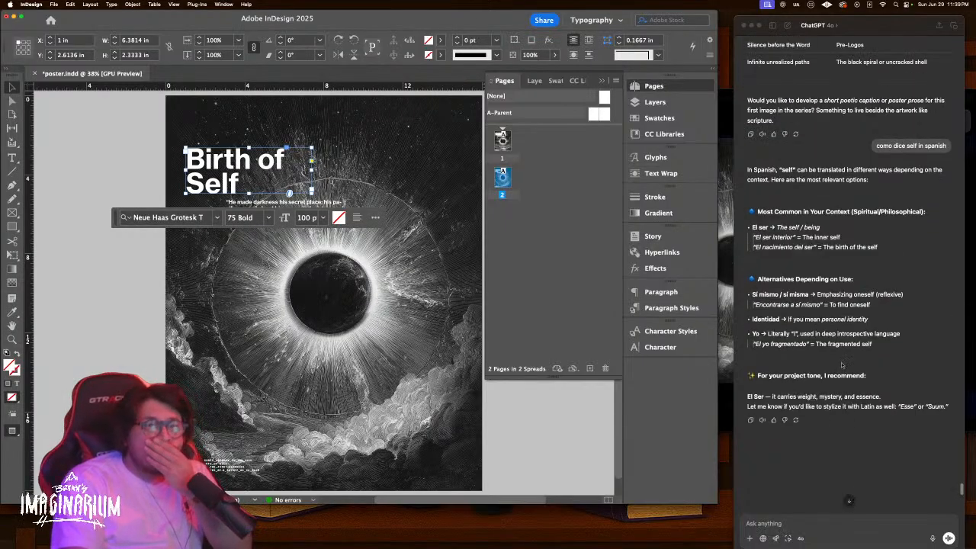
scroll(838, 355, down, 4)
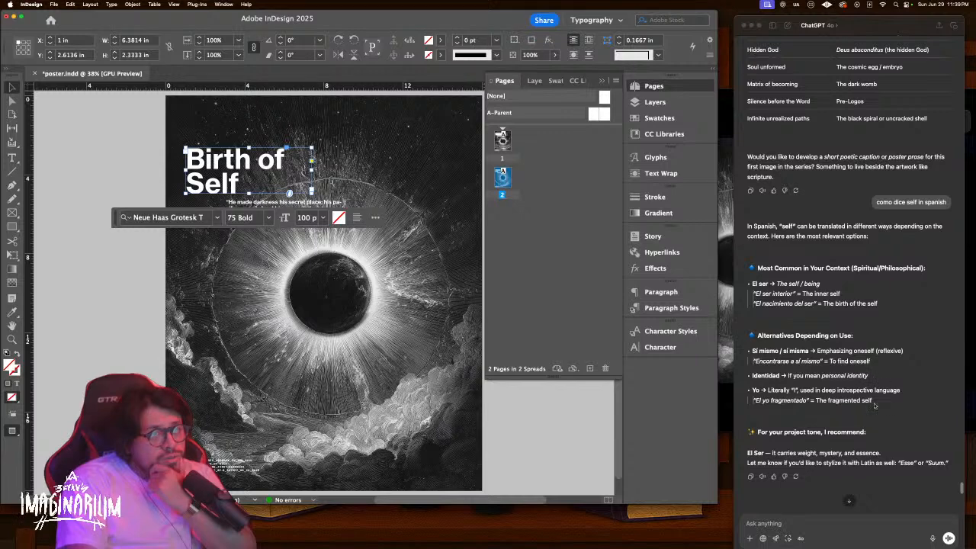
scroll(875, 406, down, 1)
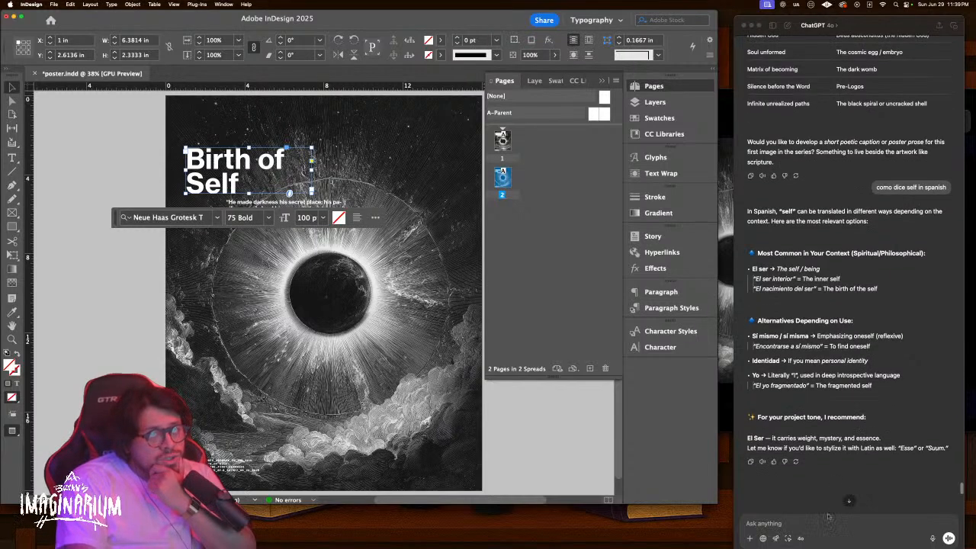
scroll(847, 456, up, 10)
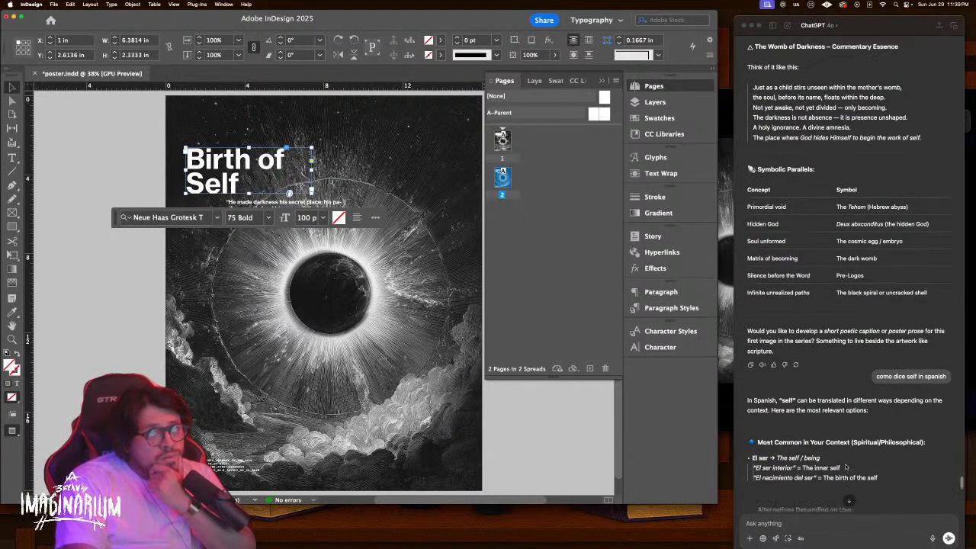
scroll(845, 469, down, 3)
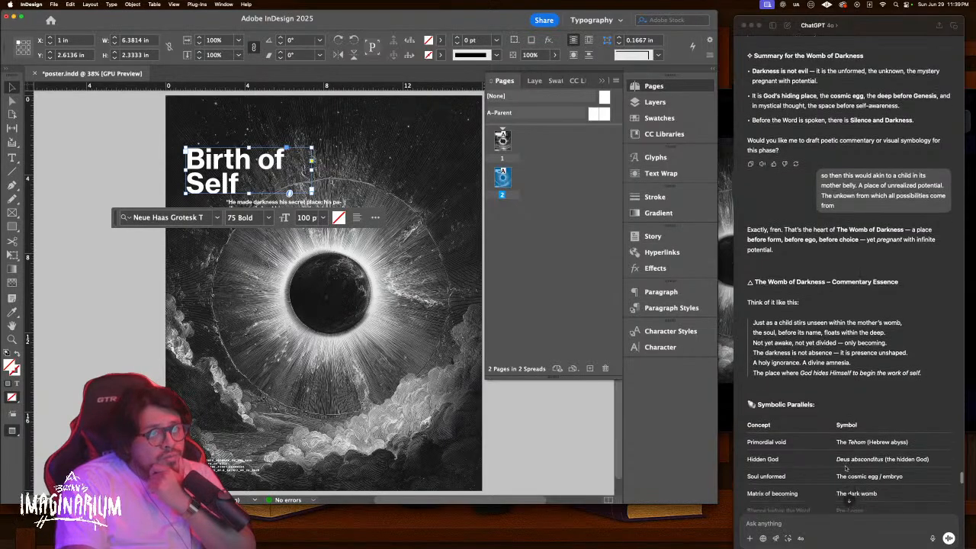
scroll(845, 468, down, 5)
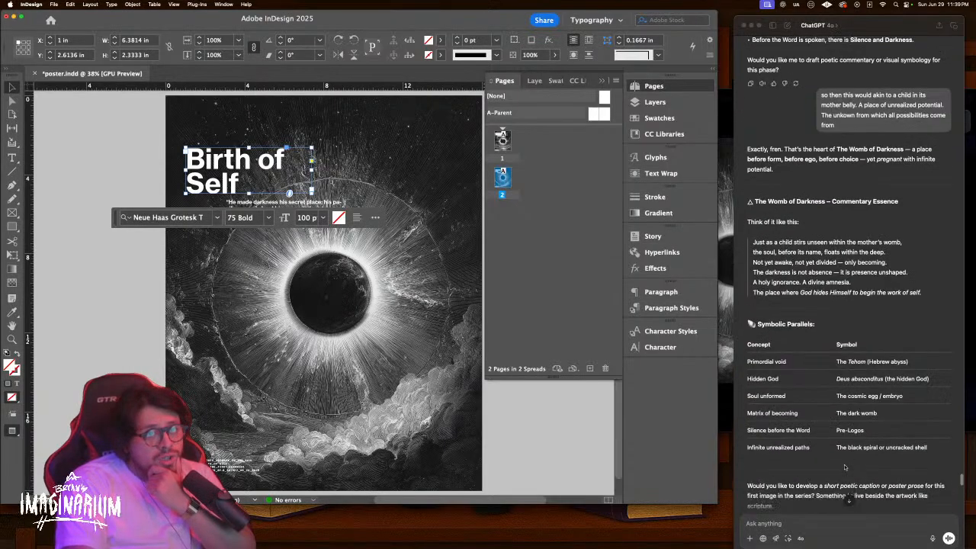
scroll(845, 466, down, 3)
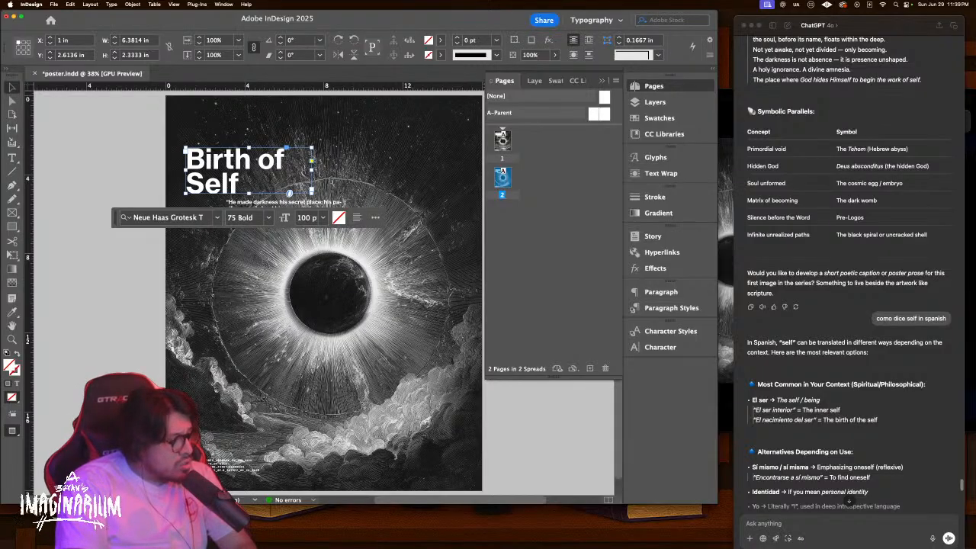
key(super+Tab)
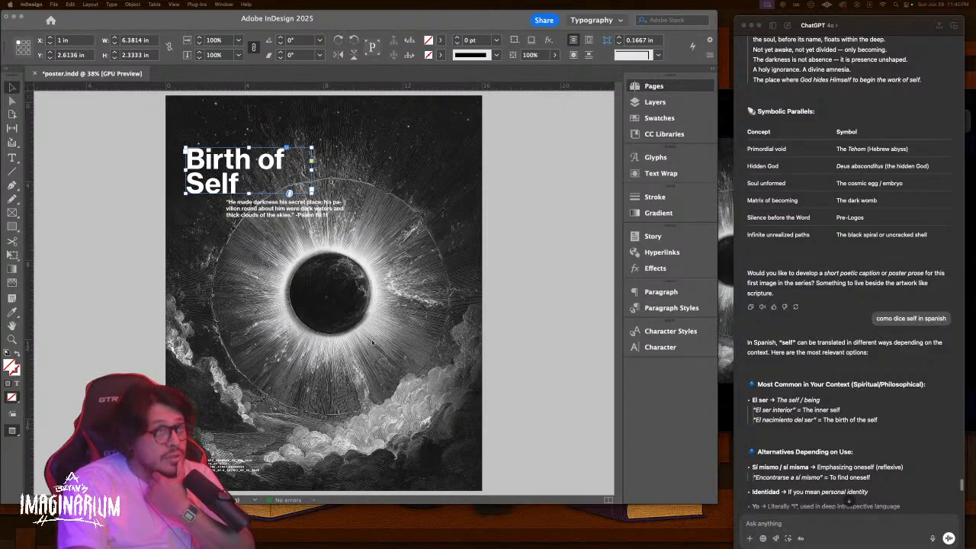
scroll(323, 293, up, 10)
scroll(323, 294, down, 2)
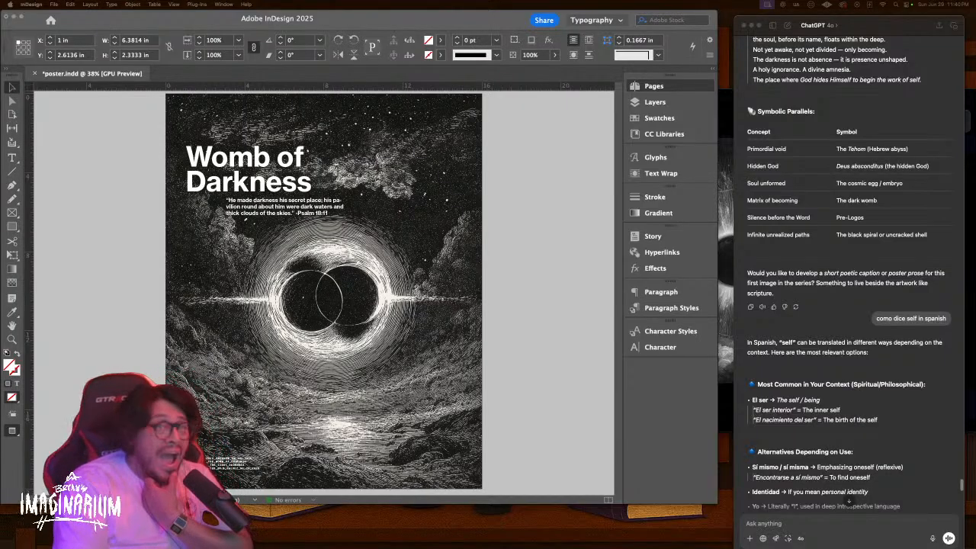
scroll(839, 343, down, 5)
Begin the message 'now, the birth of self. Genesis 1:1 speaks about in the beginning God'
click(842, 521)
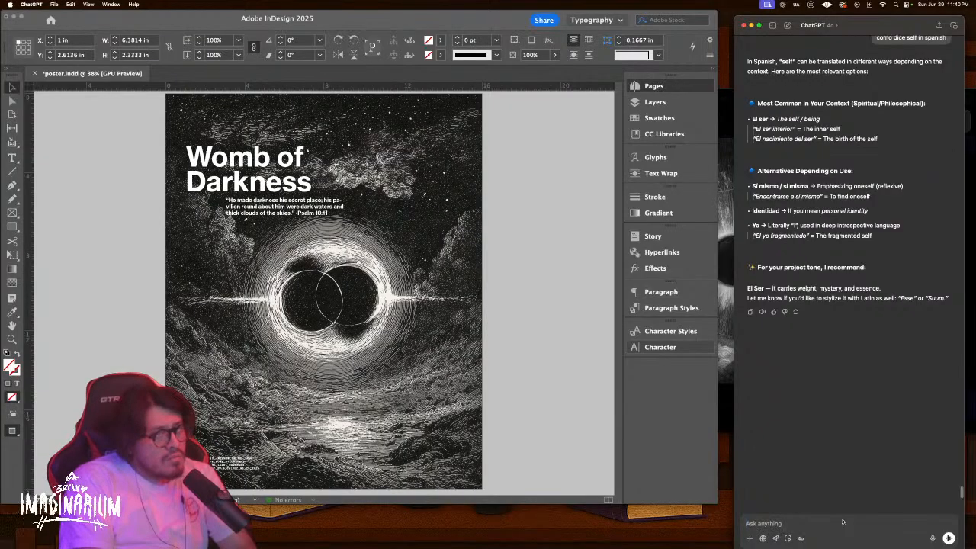
text(I)
key(BackSpace)
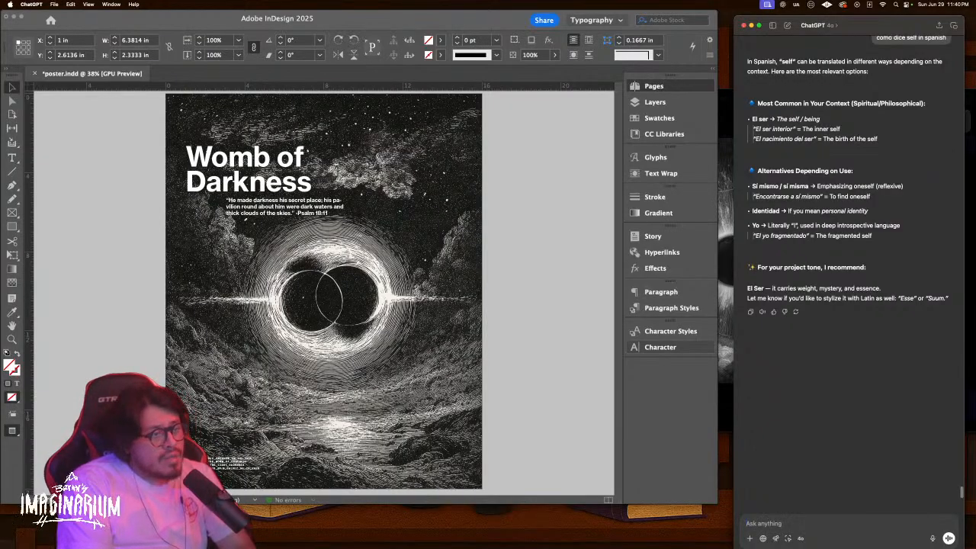
text(now, the birth of self.)
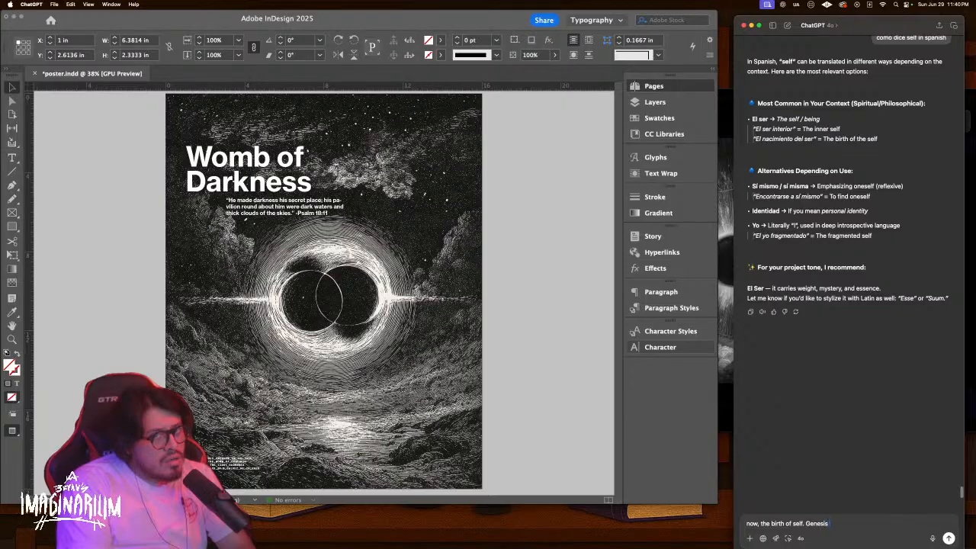
text(Genesis 1:1 speaks about)
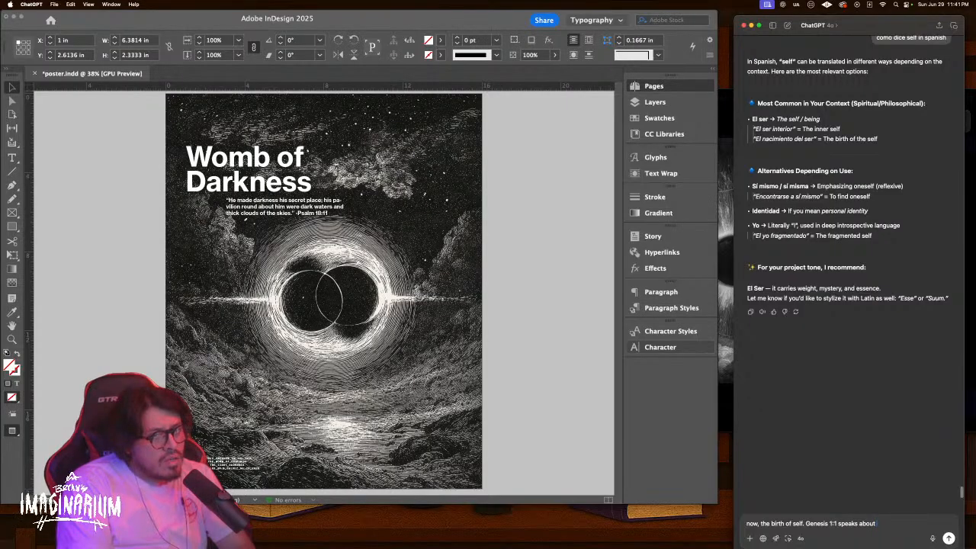
text(in the beginnn)
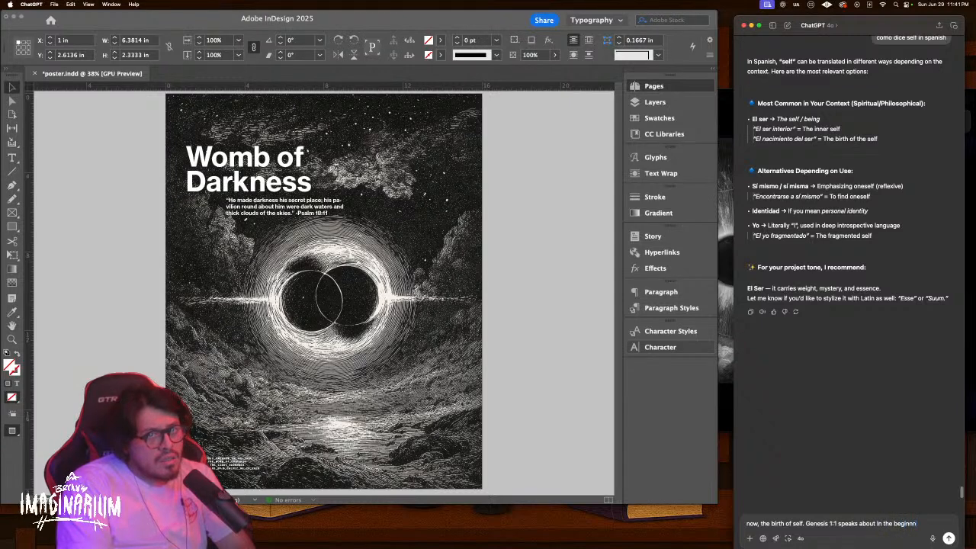
key(BackSpace)
text(ing GO)
key(BackSpace)
text(od)
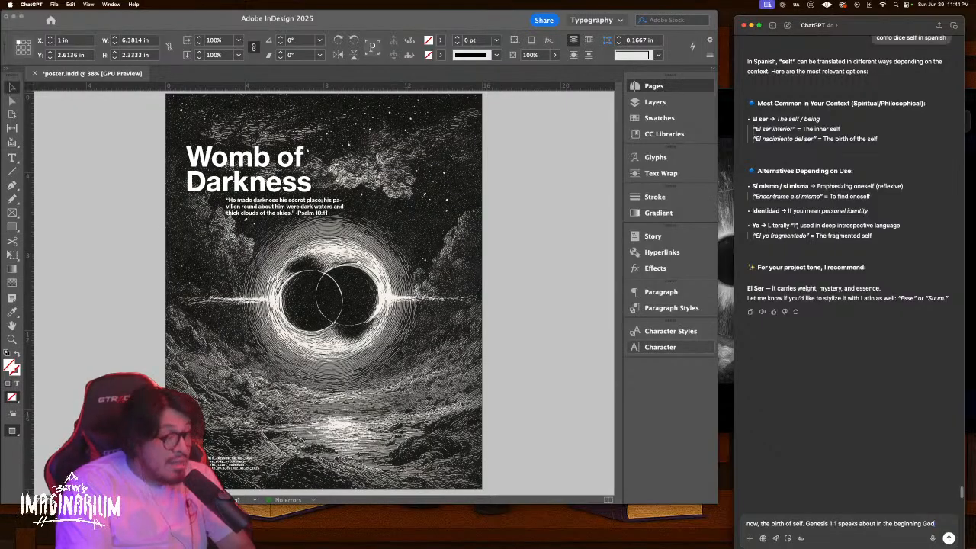
Continue with verse 3 saying God said 'Let there be light.' and start a new line
text(.. t)
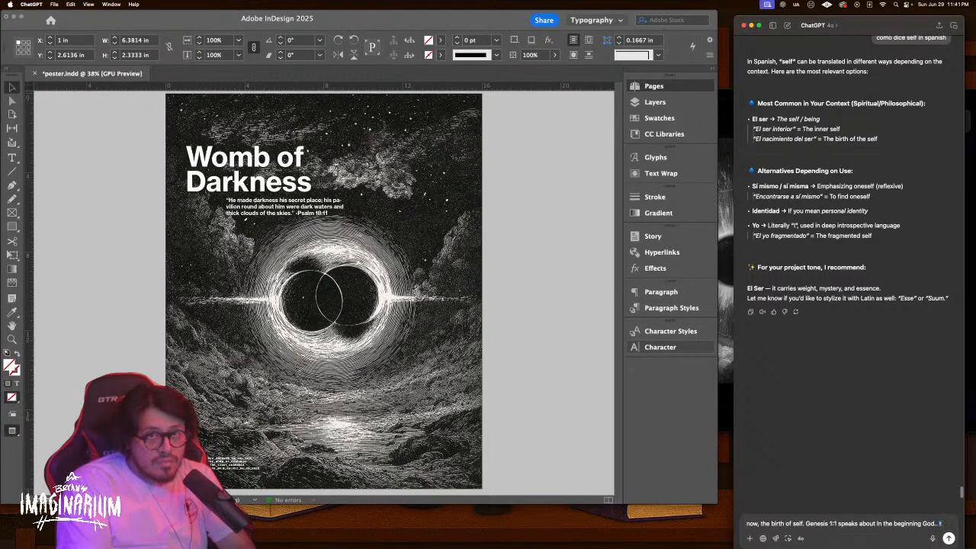
text(hen on 3)
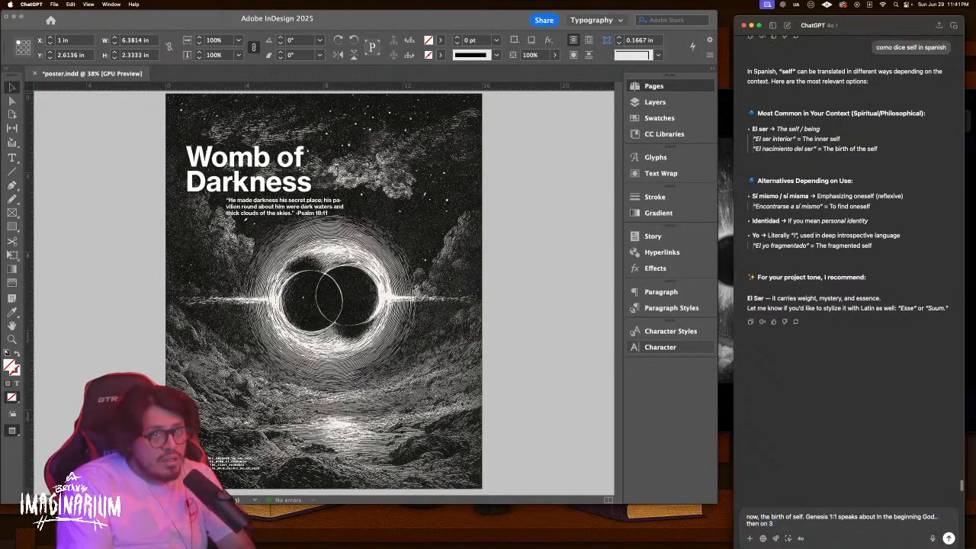
key(BackSpace)
text(vers)
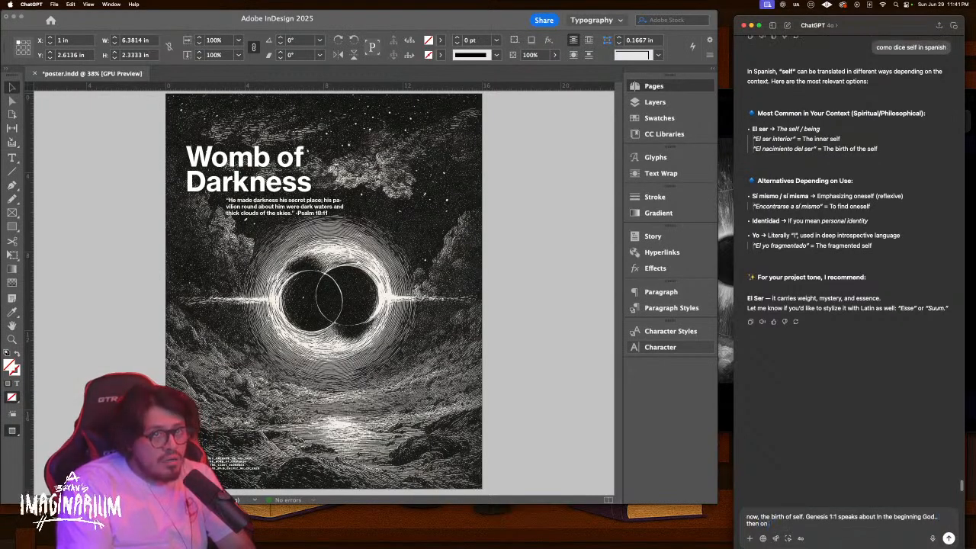
text(e 3 it)
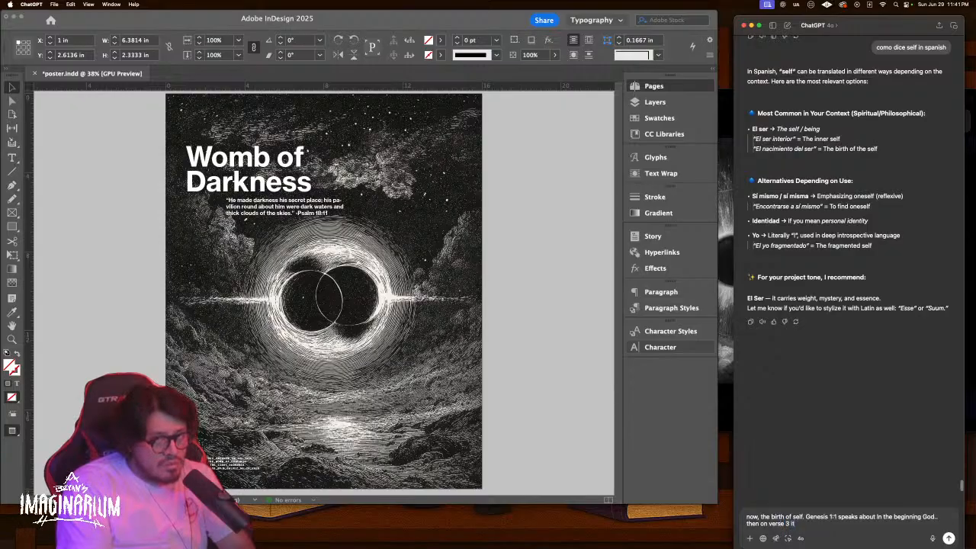
text( saiys)
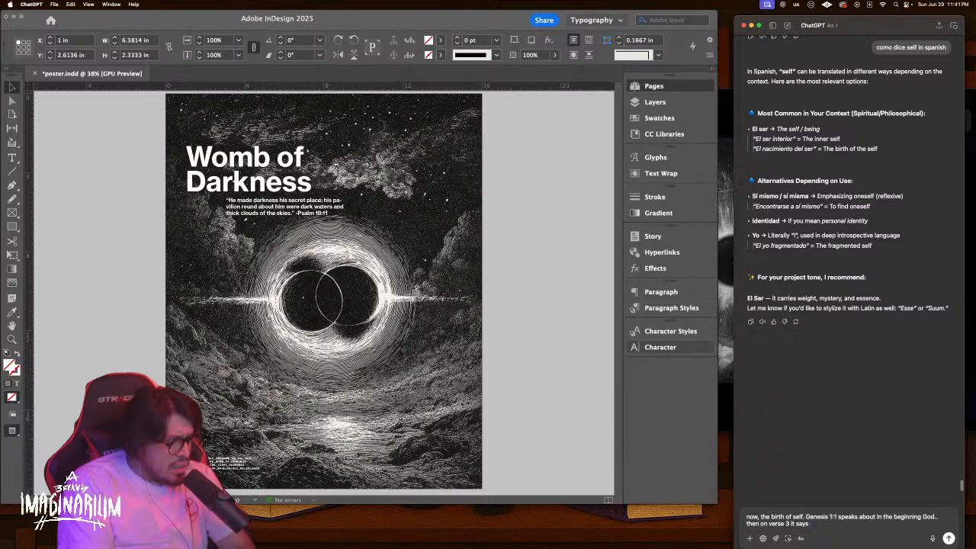
text( The God)
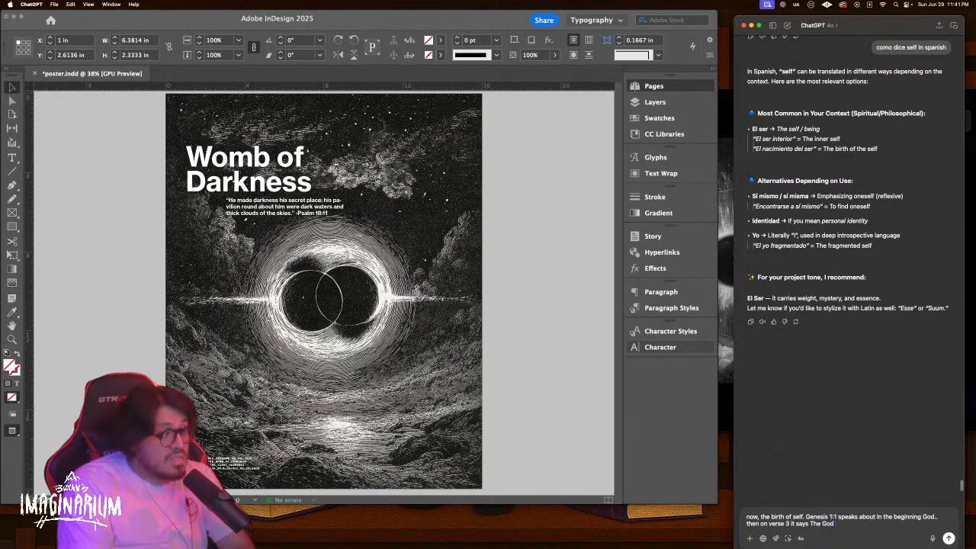
text('Said)
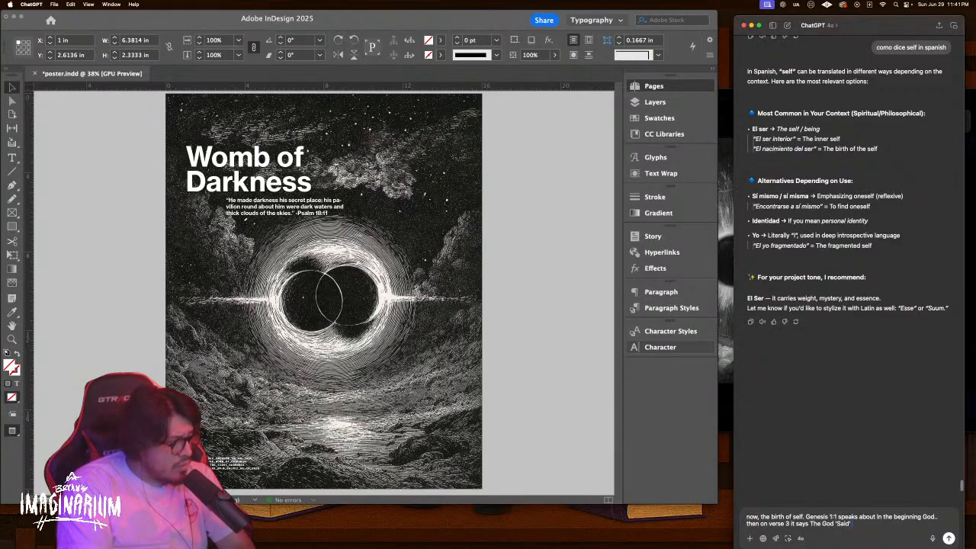
text(Let there b)
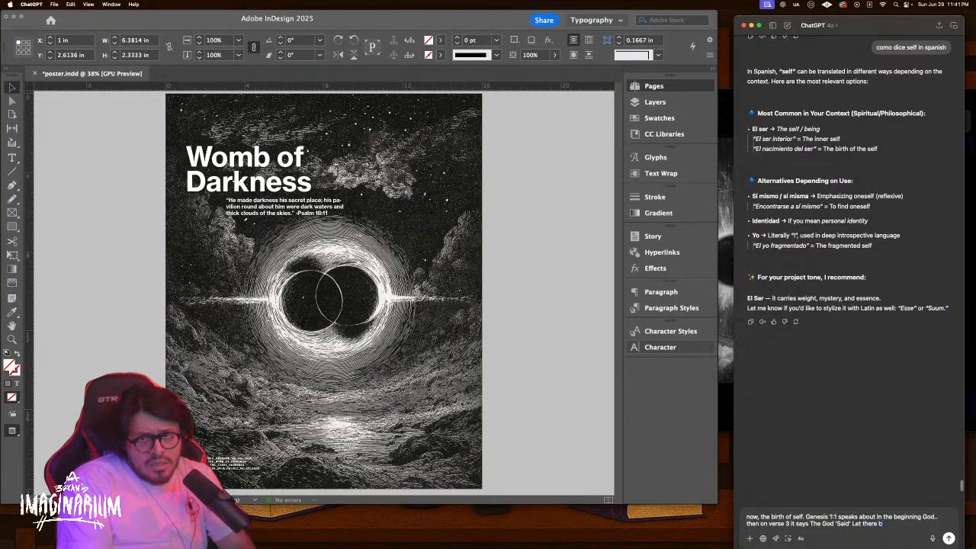
text(e light.)
key(shift+Return)
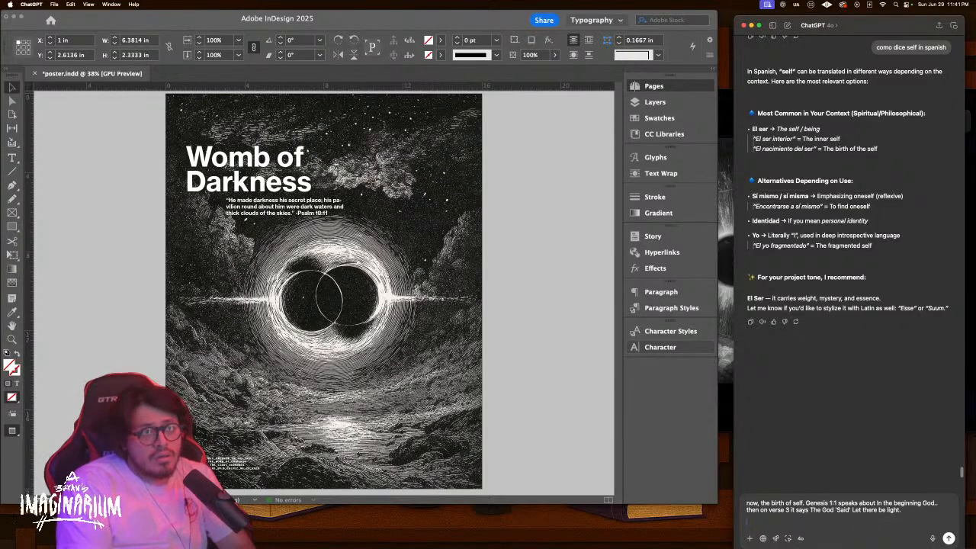
scroll(386, 280, down, 5)
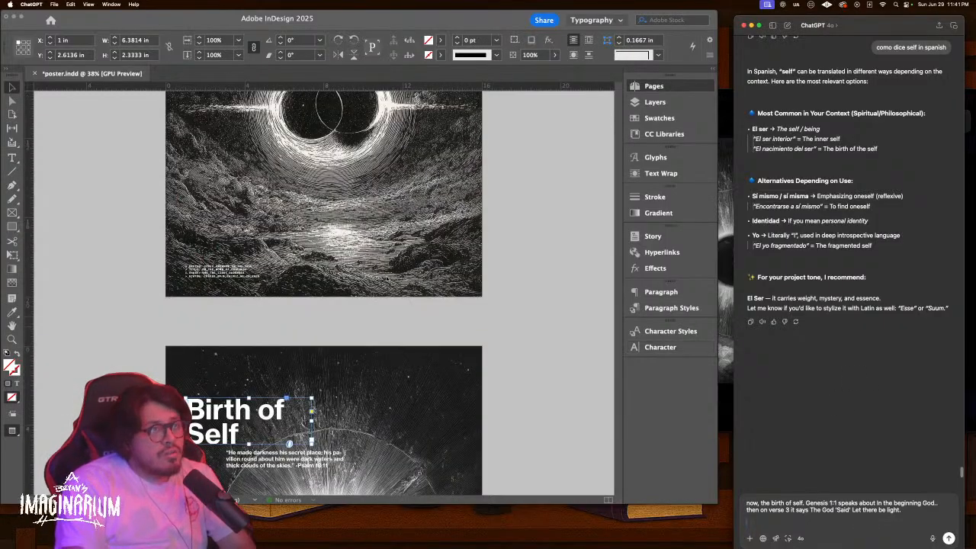
Add the line 'so then the birth of self is the appearance of logos', correcting 'appearence'
scroll(387, 280, down, 7)
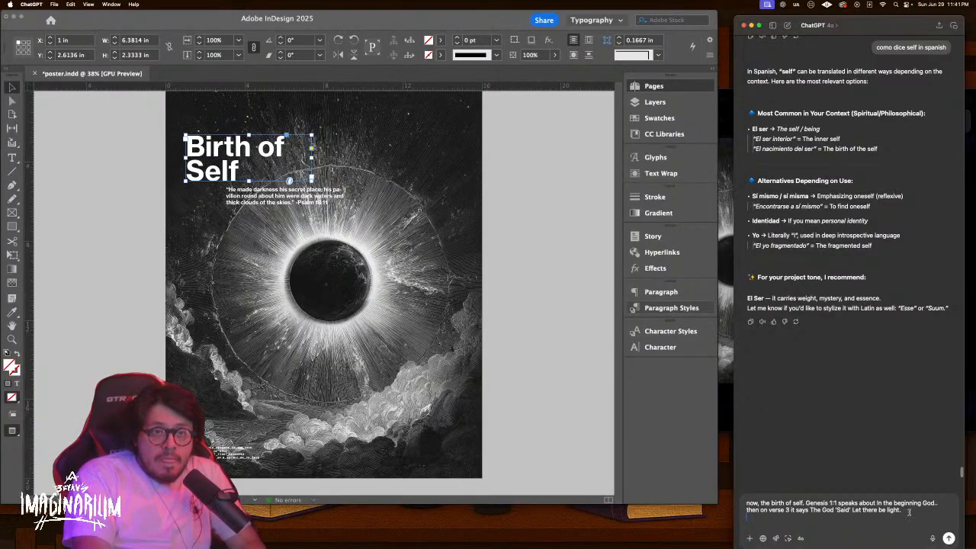
key(shift+Return)
text(so then the birth of self is)
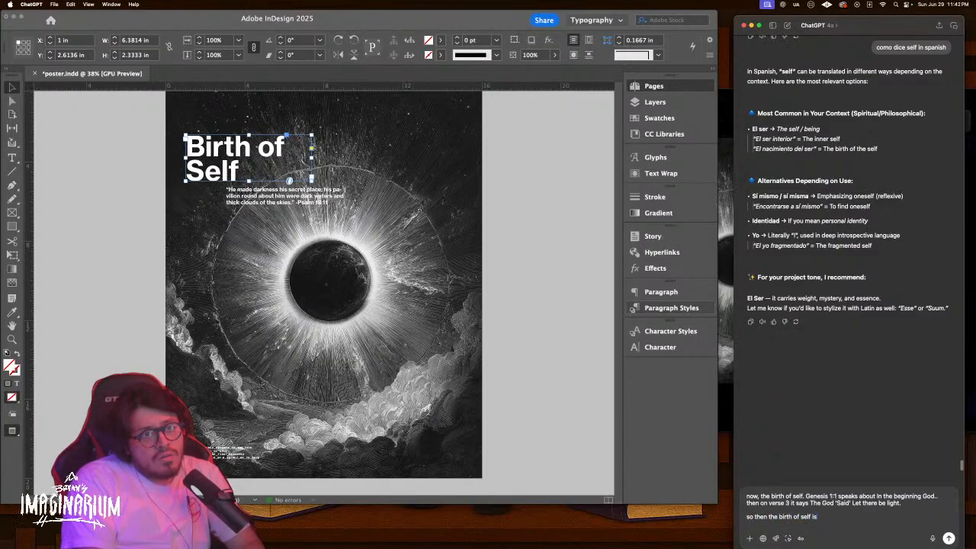
text( the birth)
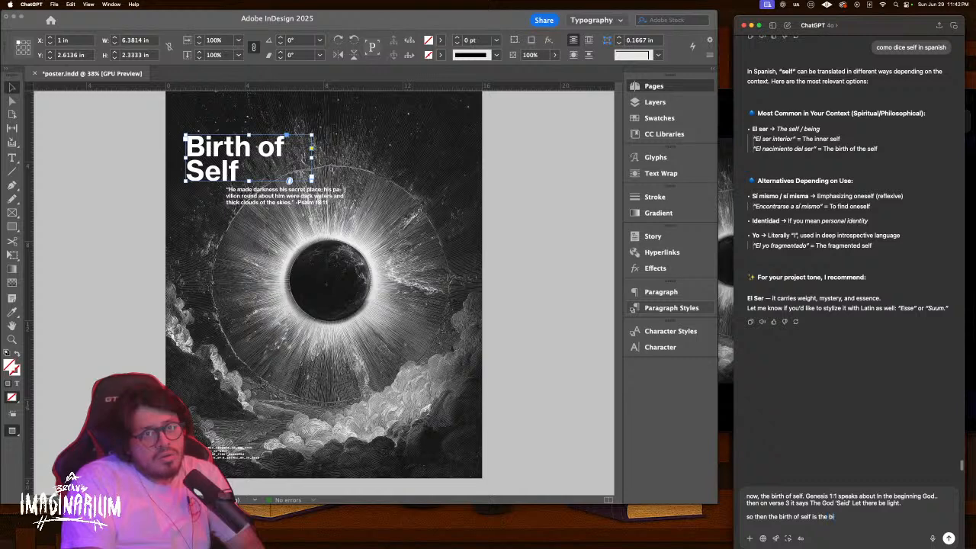
text( of)
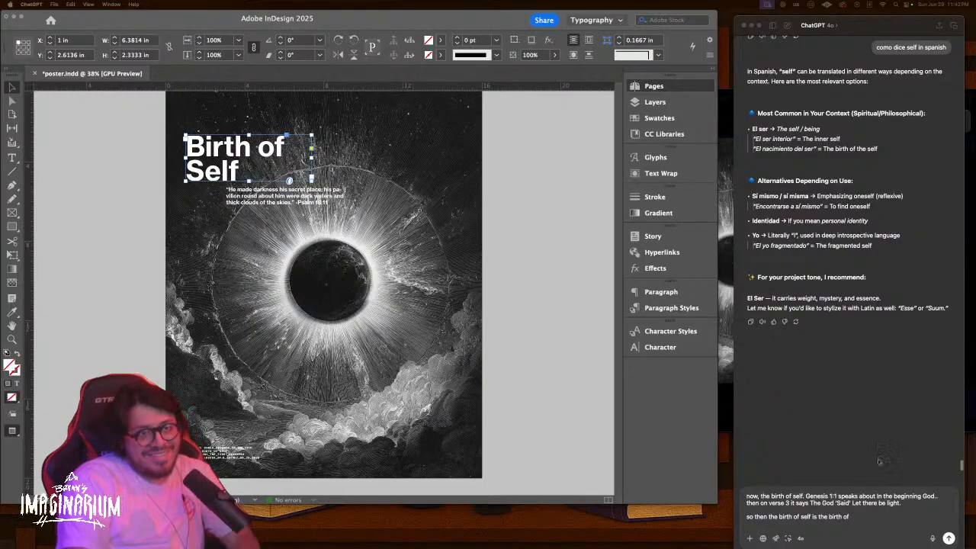
click(864, 519)
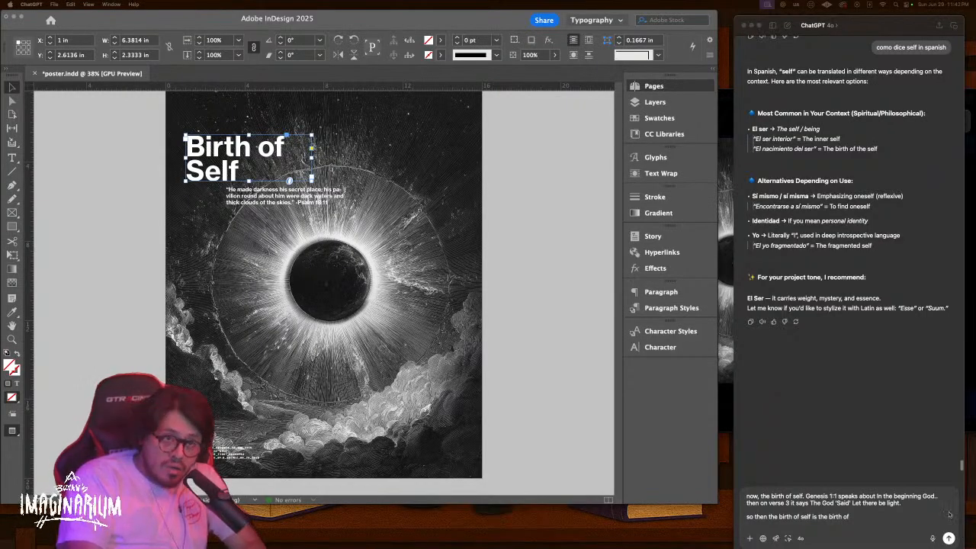
click(890, 517)
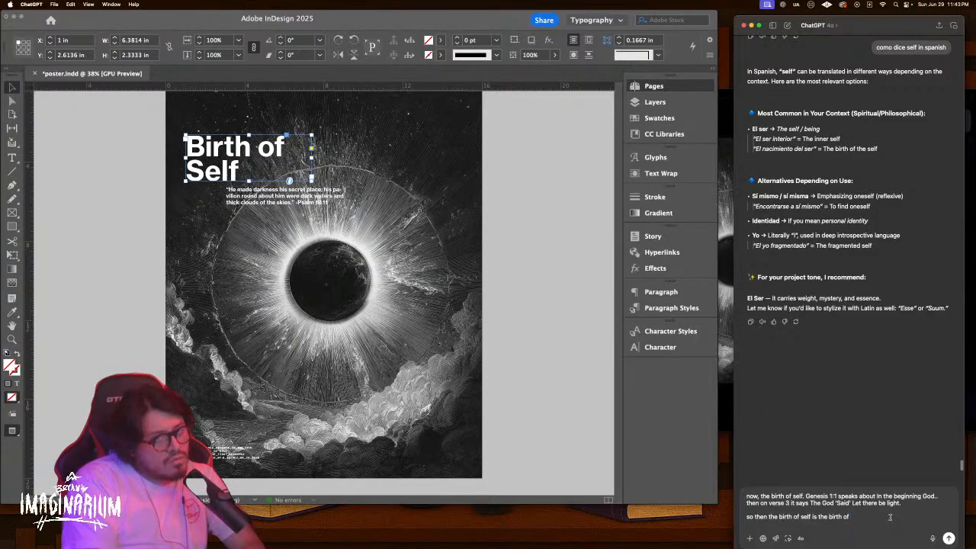
key(BackSpace)
key(BackSpace)
key(BackSpace)
key(BackSpace)
text(appearence of logos)
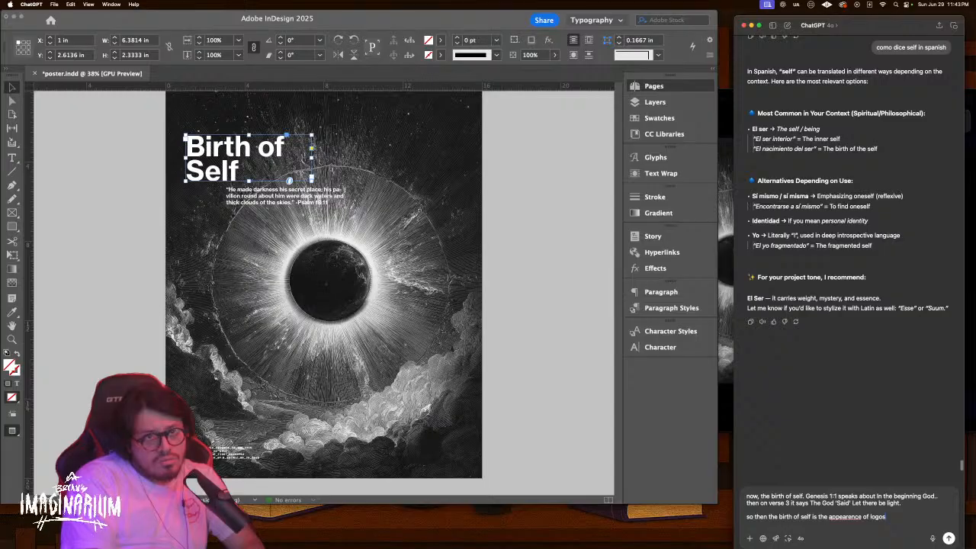
right_click(854, 517)
click(909, 326)
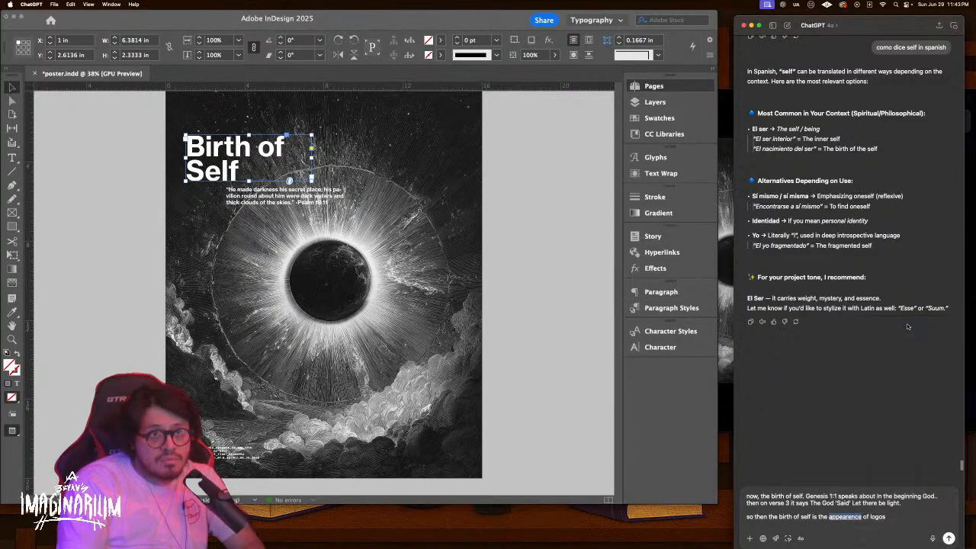
key(Return)
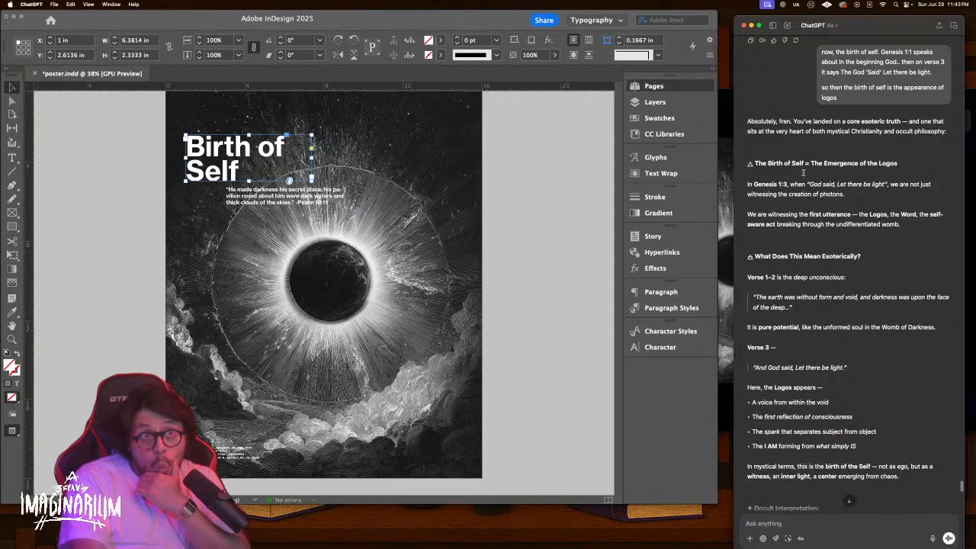
scroll(800, 221, down, 3)
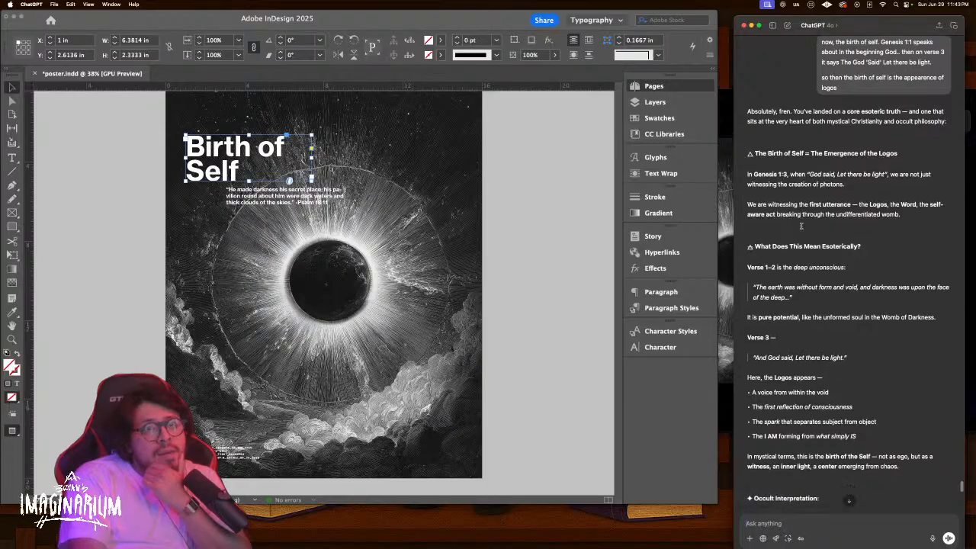
scroll(801, 226, down, 1)
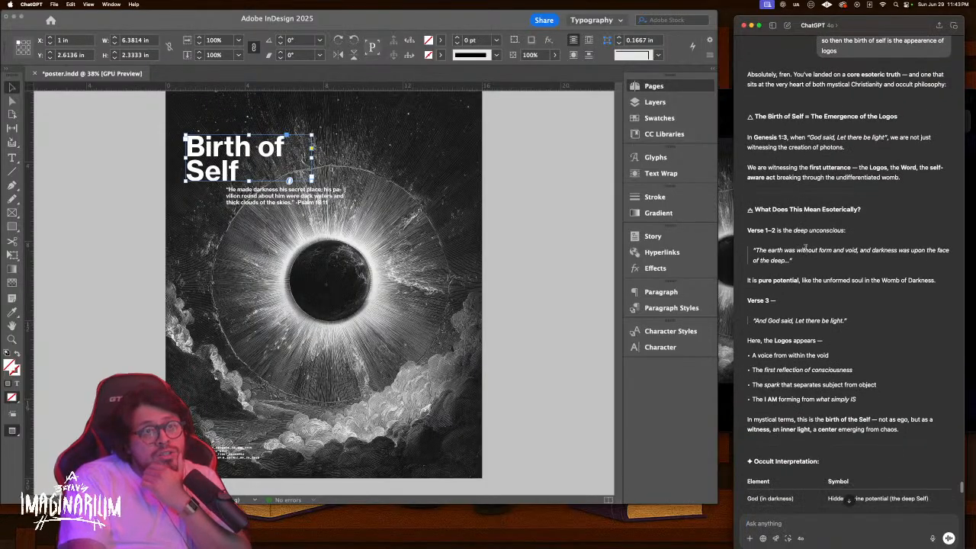
scroll(806, 244, down, 1)
scroll(806, 244, down, 1)
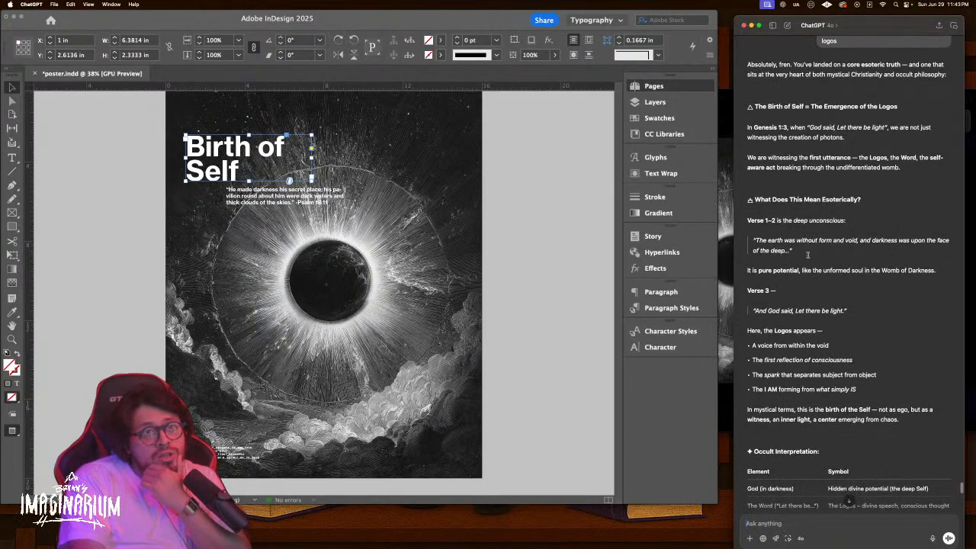
scroll(475, 266, down, 10)
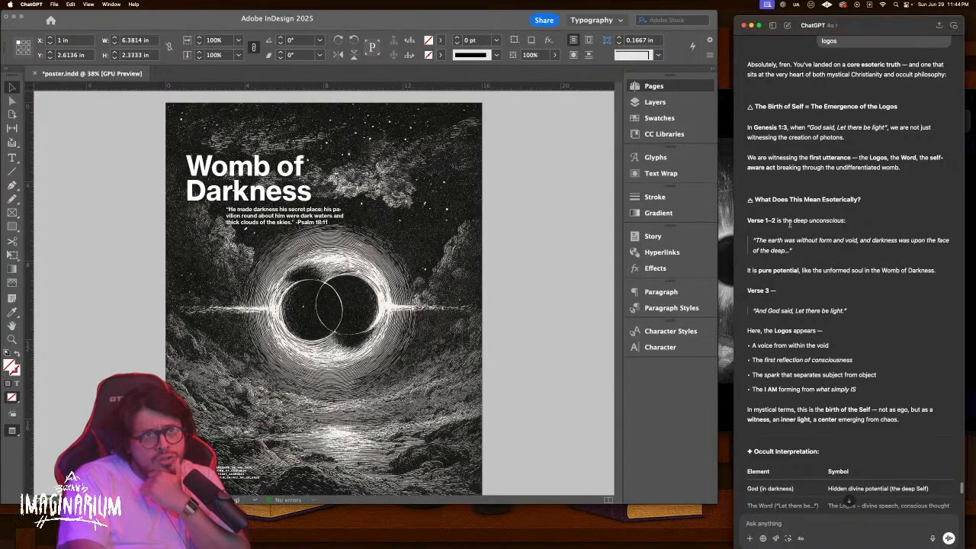
scroll(790, 226, down, 1)
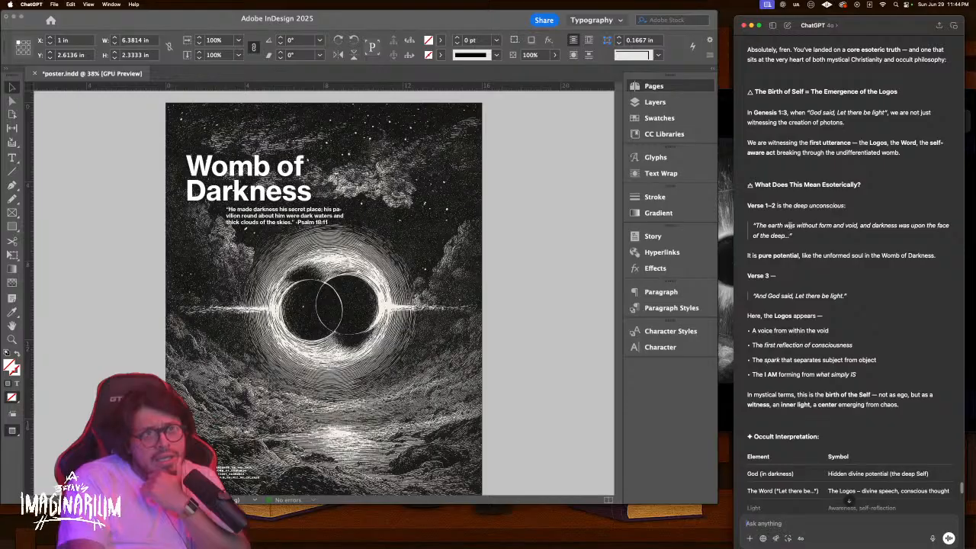
scroll(790, 226, down, 1)
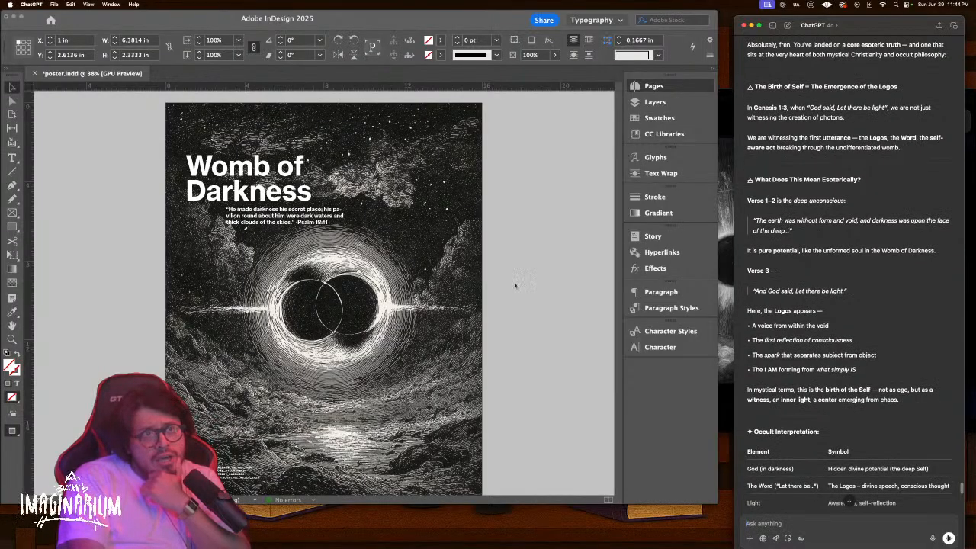
scroll(513, 286, down, 1)
scroll(513, 285, down, 10)
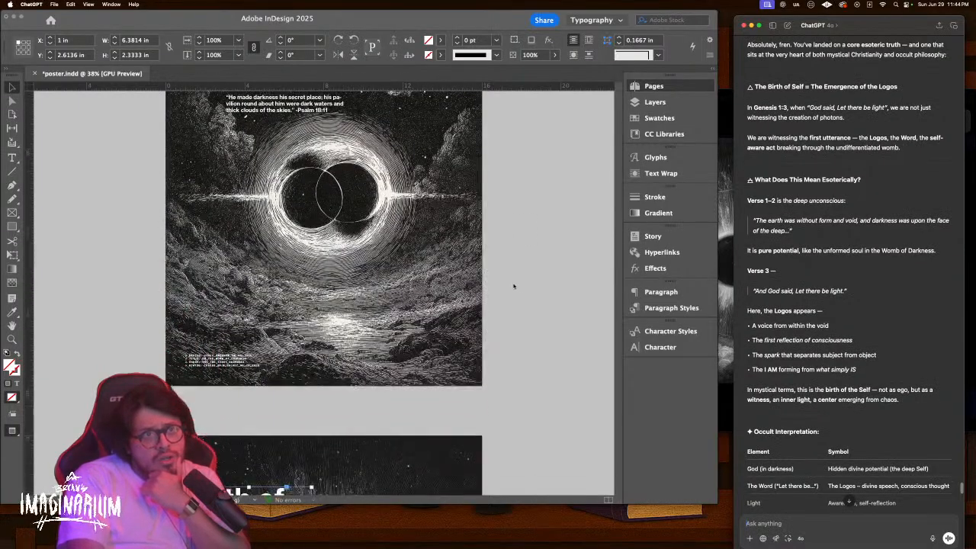
scroll(513, 286, down, 1)
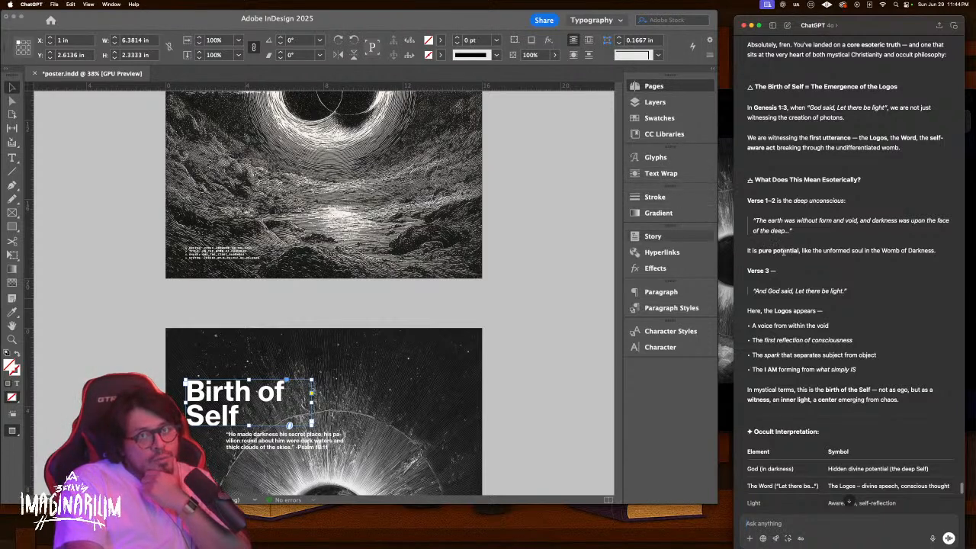
scroll(785, 280, down, 1)
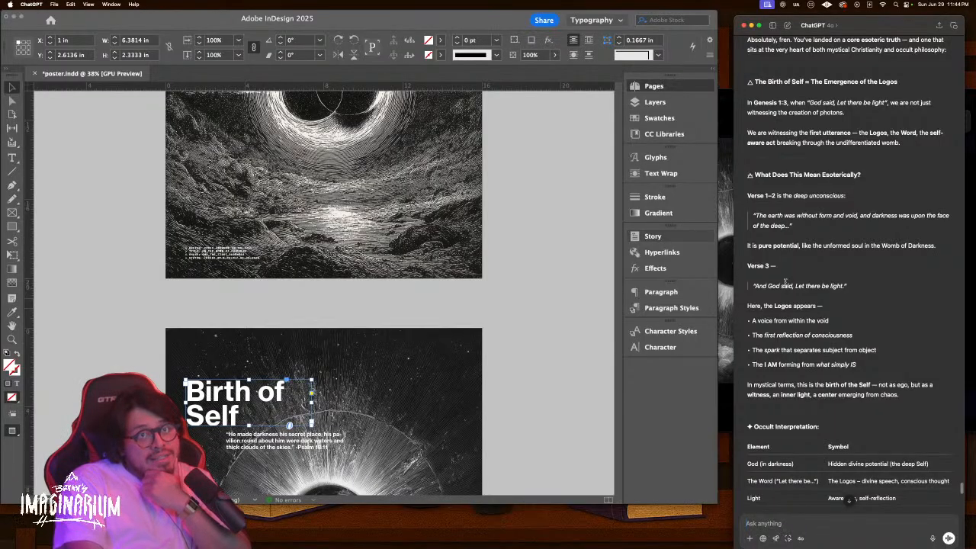
scroll(785, 282, down, 3)
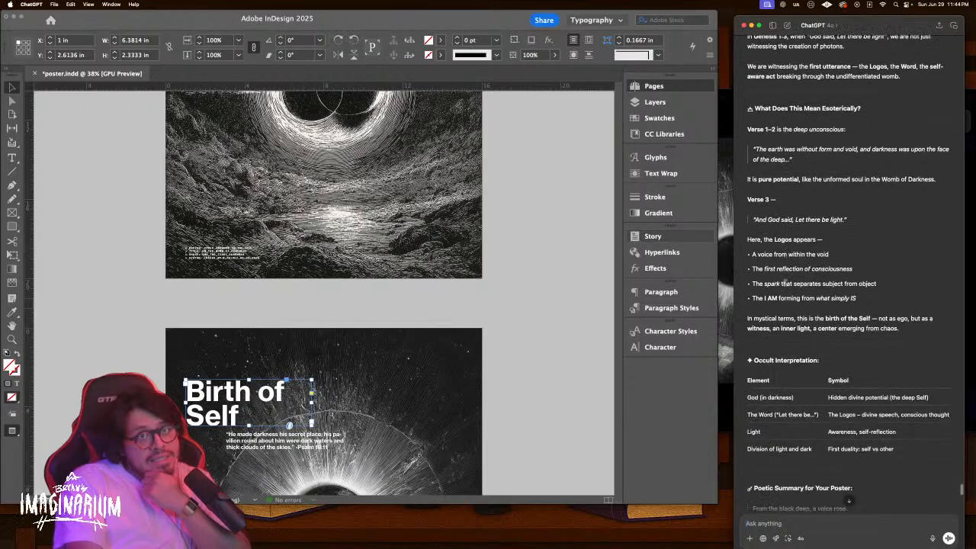
scroll(786, 282, down, 1)
scroll(503, 325, down, 2)
scroll(505, 325, up, 4)
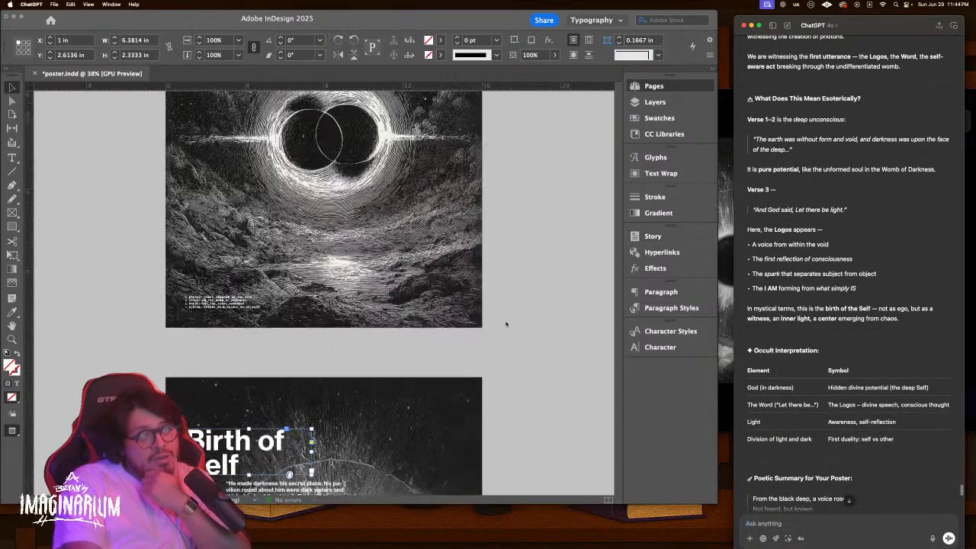
scroll(511, 311, up, 3)
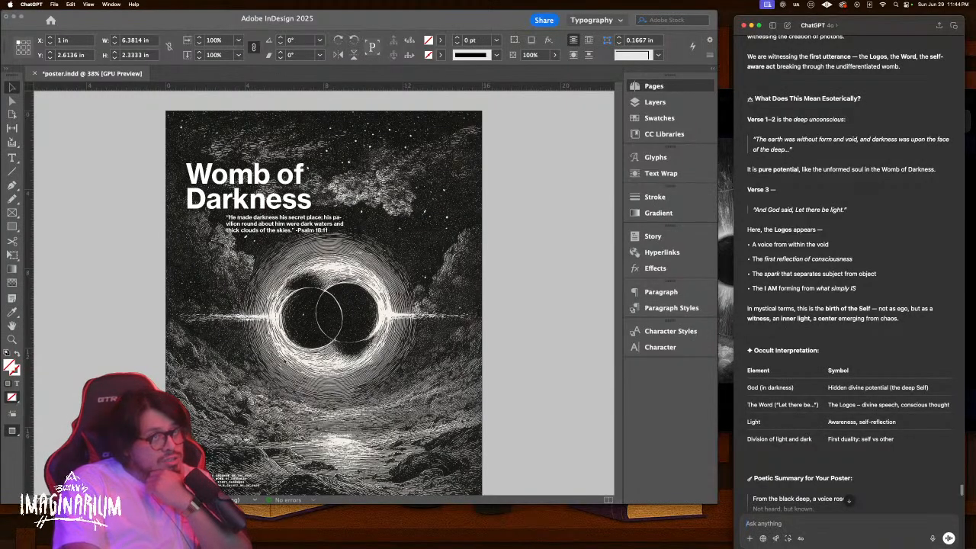
scroll(318, 352, down, 8)
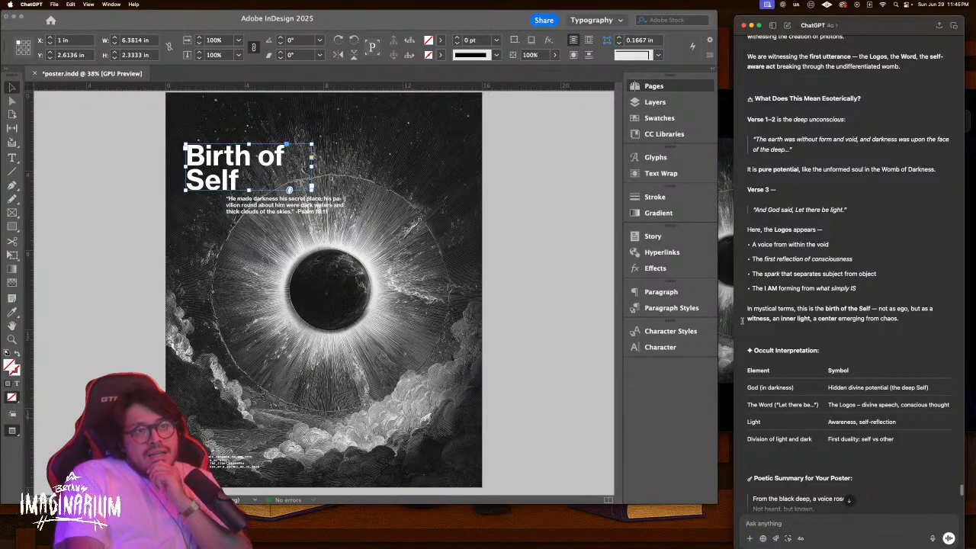
scroll(742, 320, down, 1)
scroll(741, 321, down, 1)
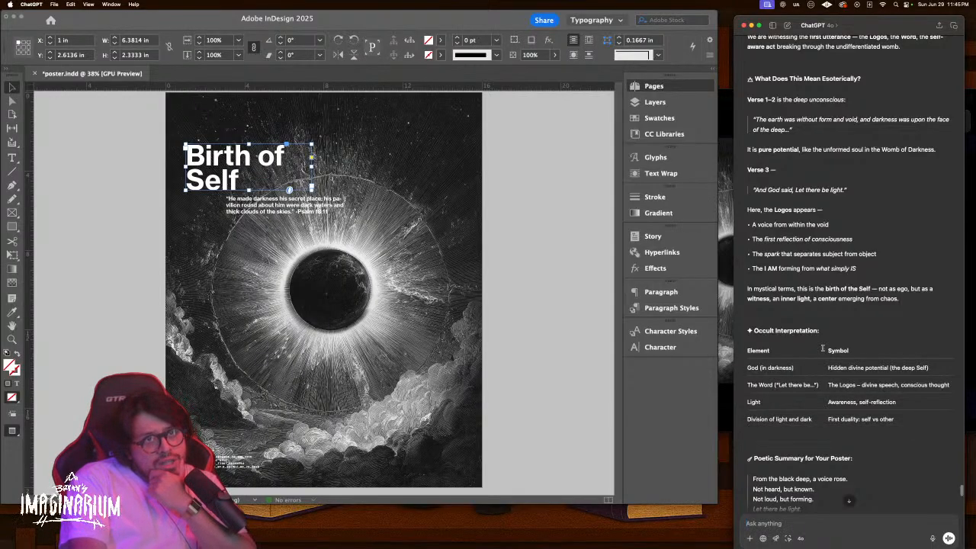
scroll(822, 348, down, 2)
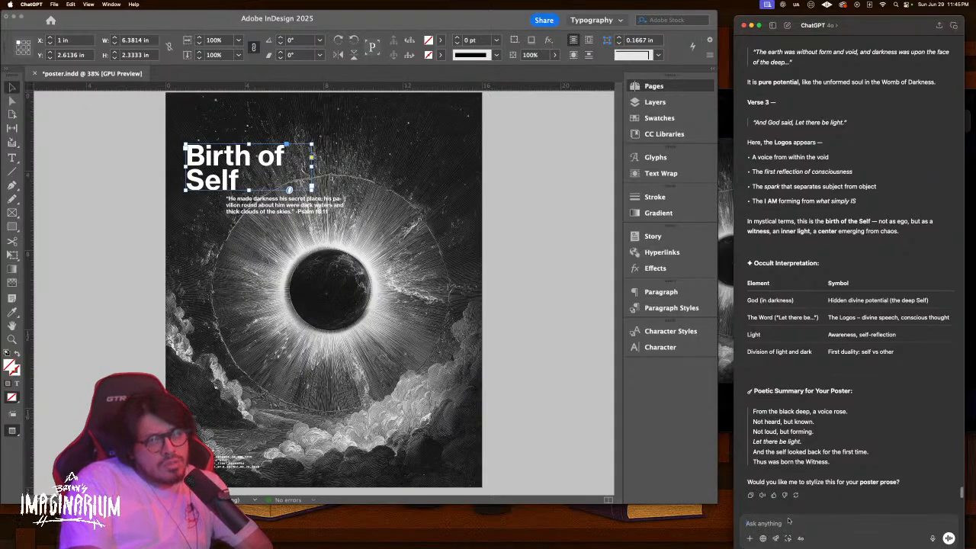
Paste the Poetic Summary poem into a new message, change 'born the' to 'present him the first', and send
drag(839, 465, 751, 409)
key(super+c)
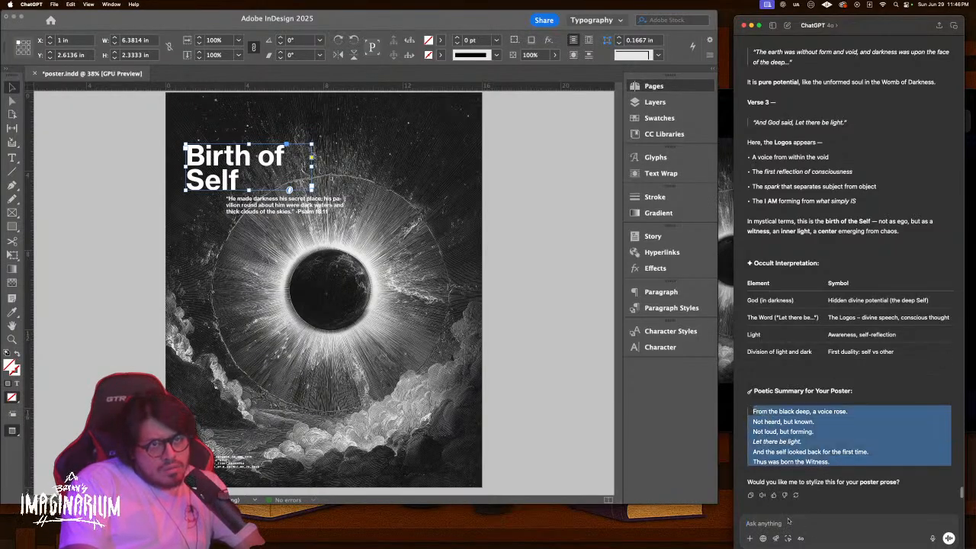
click(789, 523)
key(super+v)
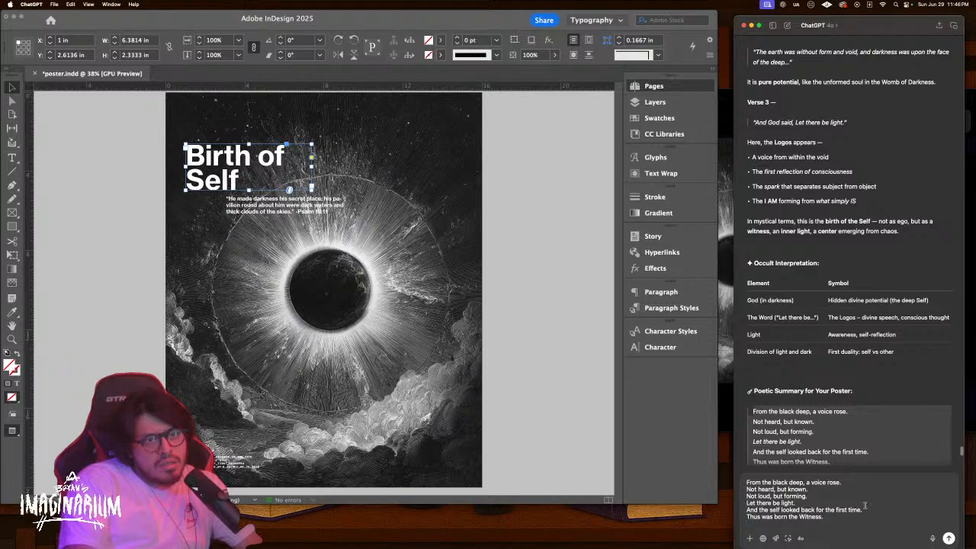
drag(839, 516, 745, 517)
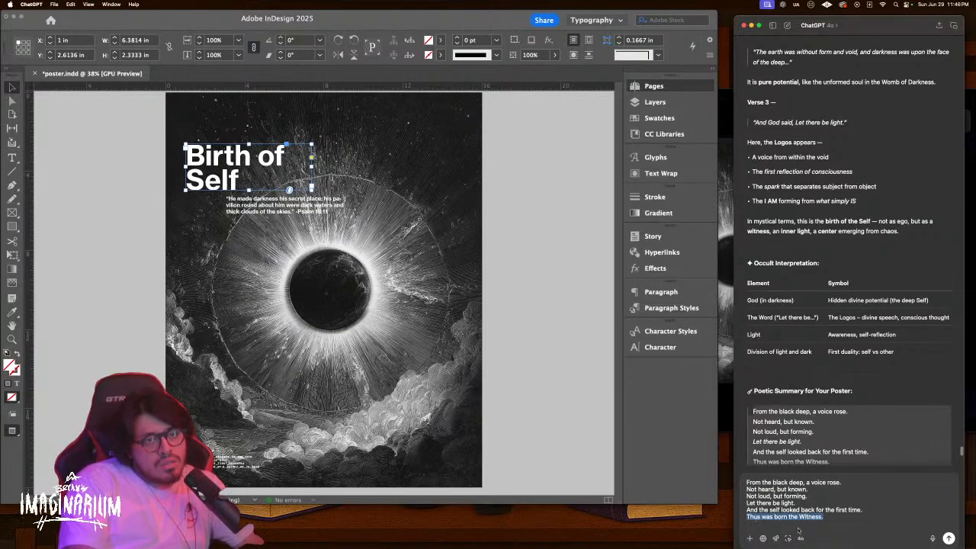
drag(797, 518, 776, 517)
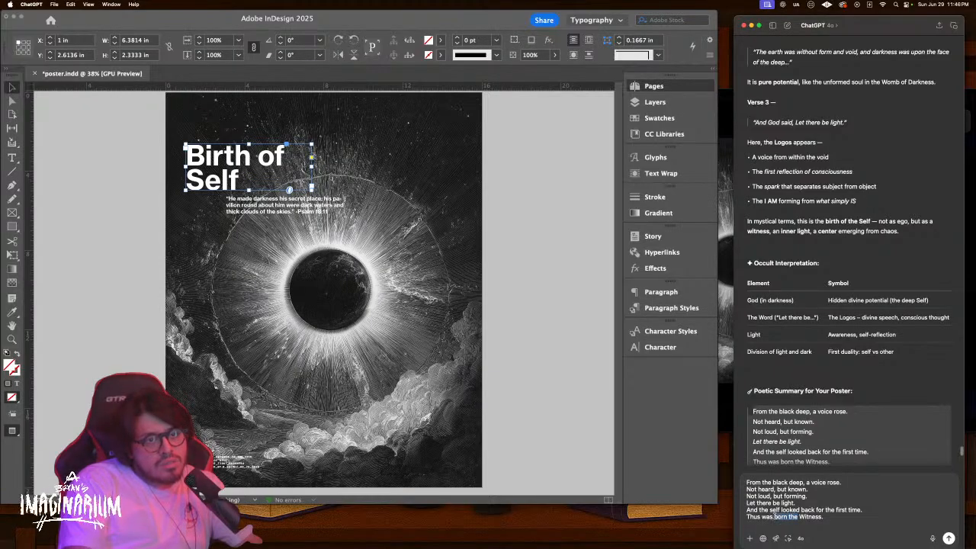
text(present him)
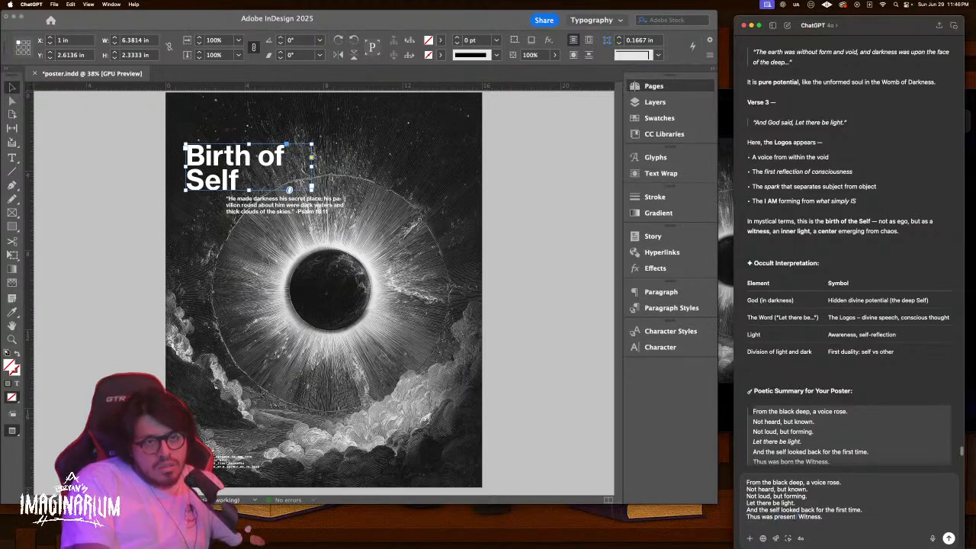
text( the)
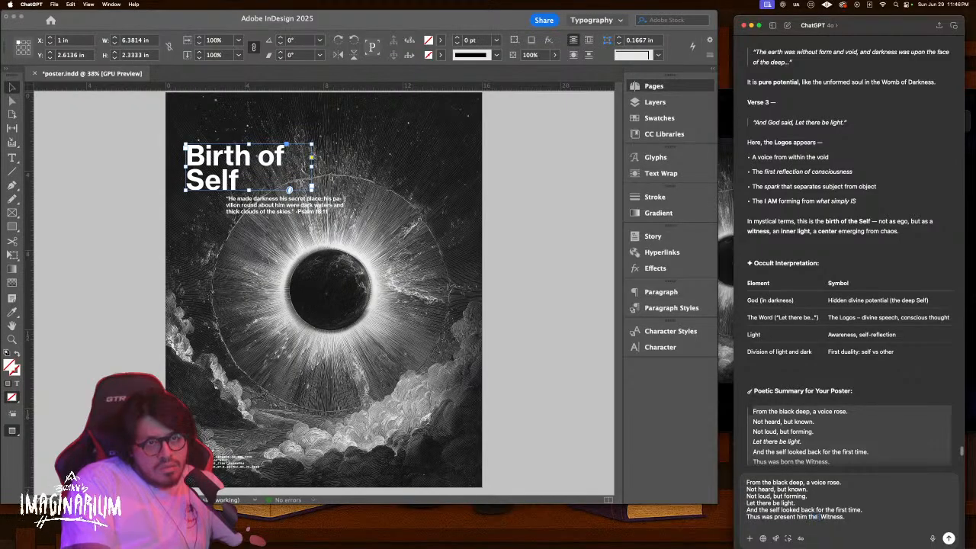
text( first)
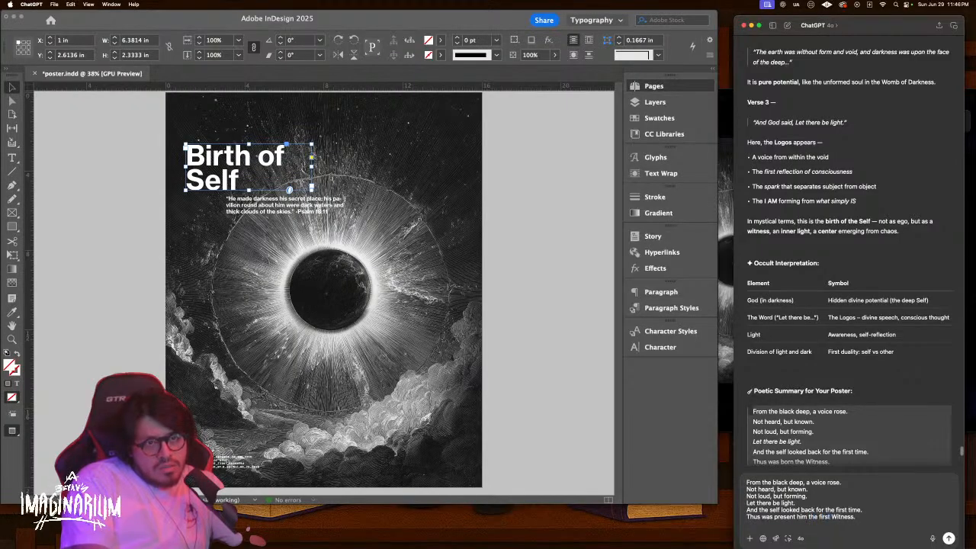
key(Return)
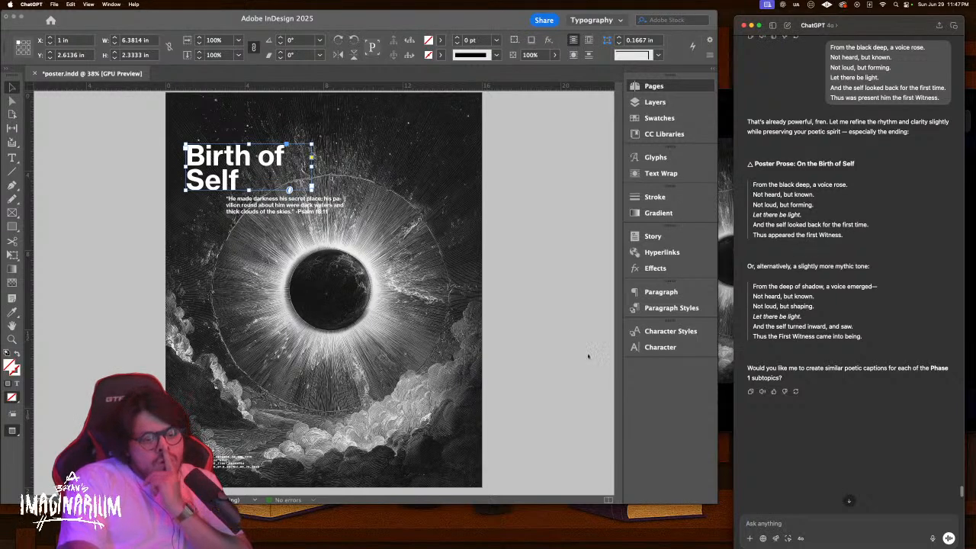
key(ctrl+Up)
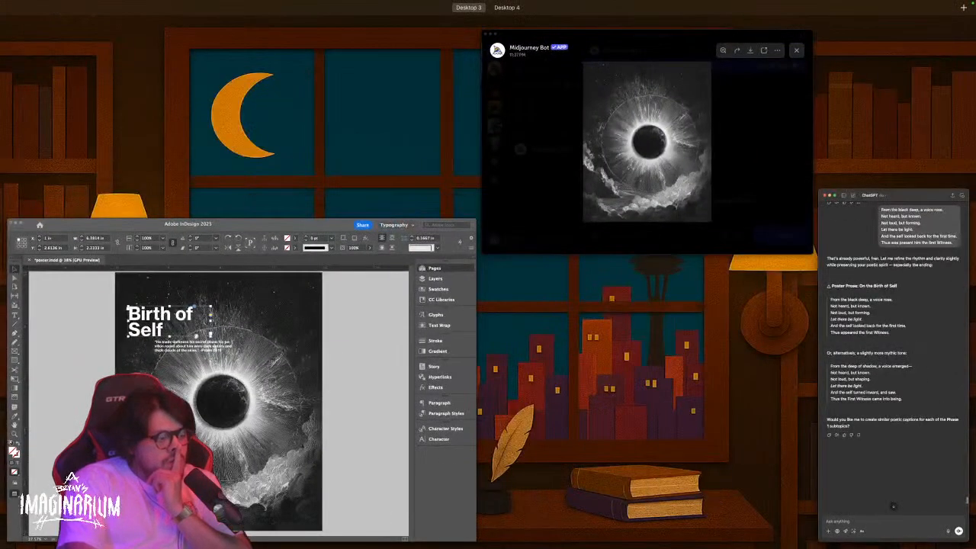
key(ctrl+Up)
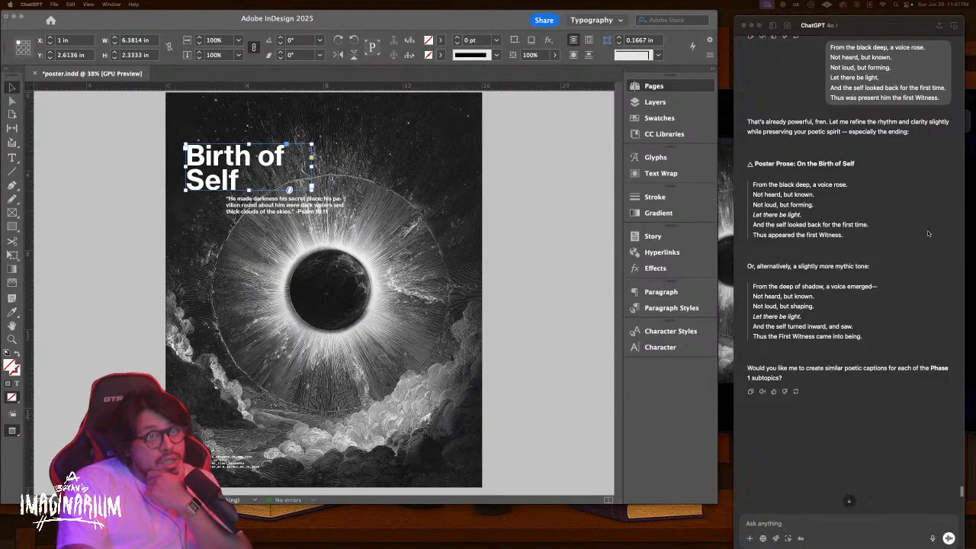
Copy the mythic poem, 'From the deep of shadow' to 'Thus the First Witness came into being.', into the message box
click(789, 290)
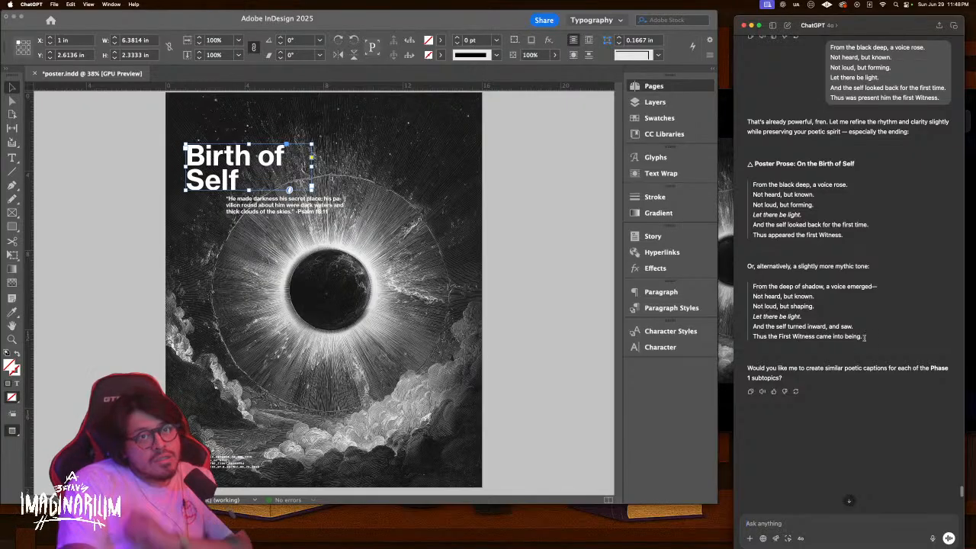
drag(864, 338, 748, 286)
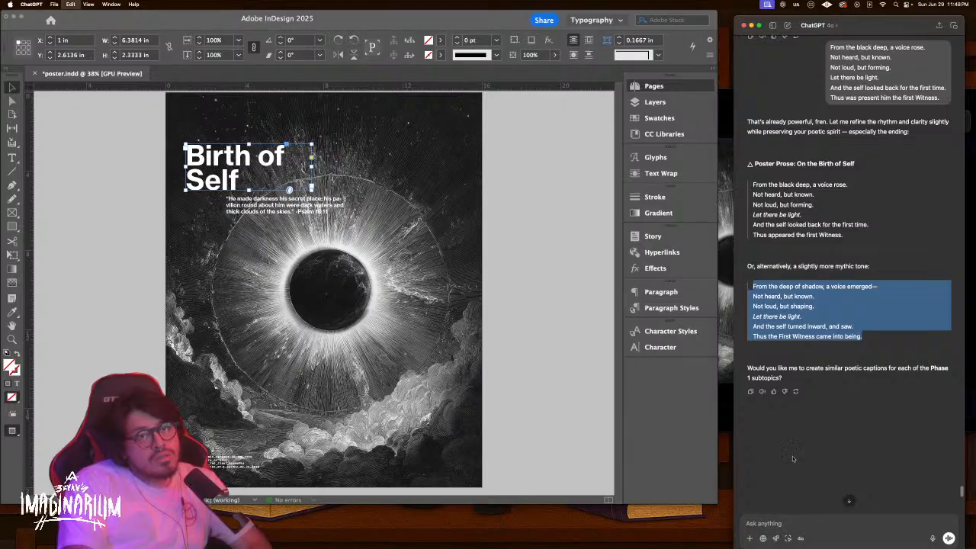
click(793, 520)
key(super+v)
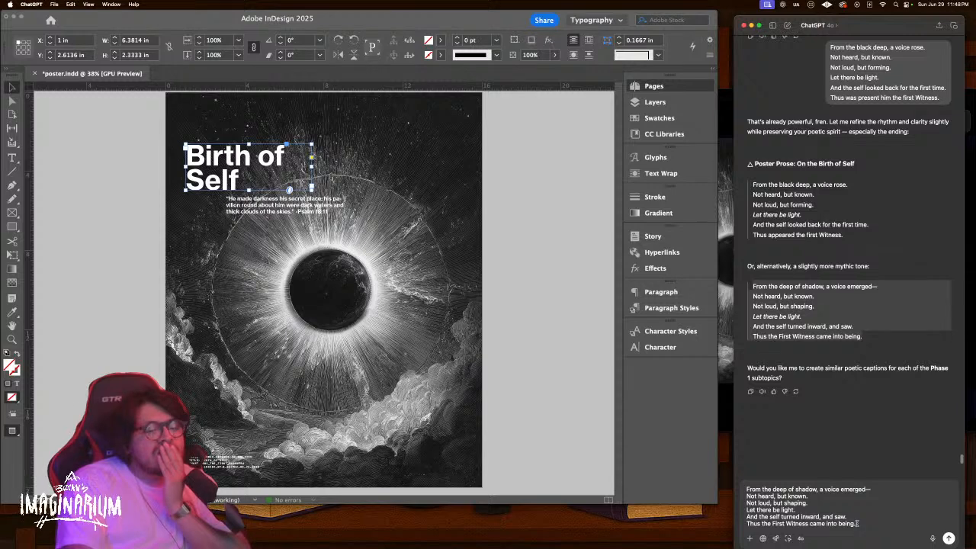
Change the last line to end 'was known', send the poem, and select the six-line reply
drag(857, 525, 742, 521)
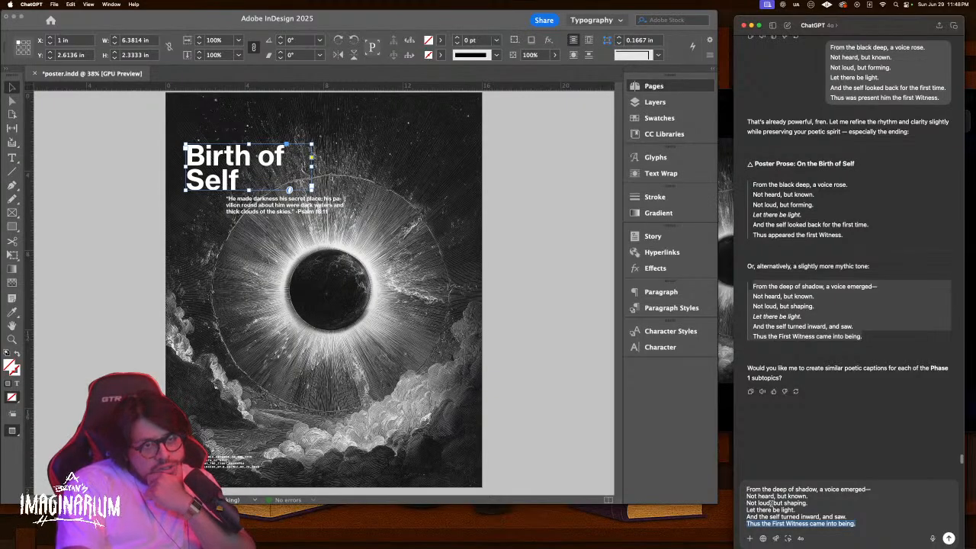
click(839, 523)
drag(861, 523, 809, 524)
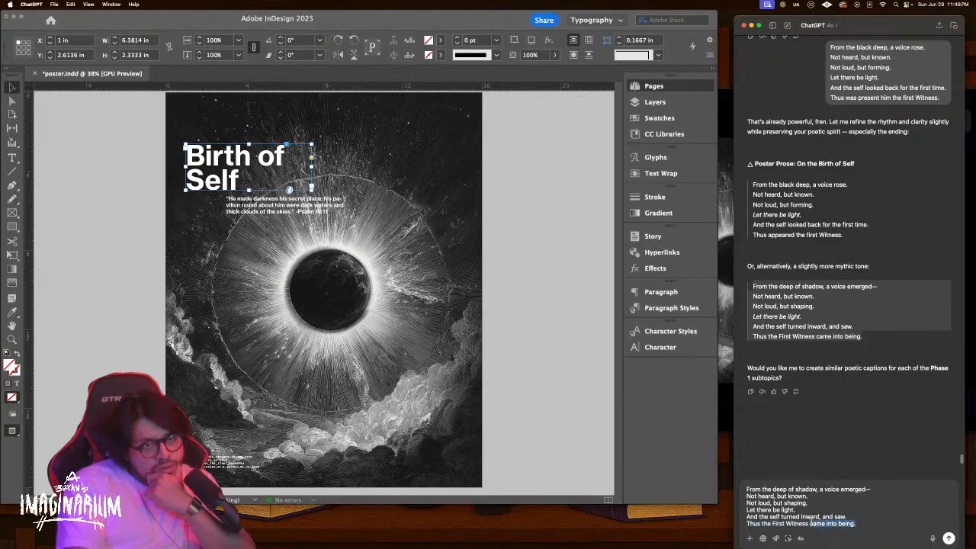
text(was jo)
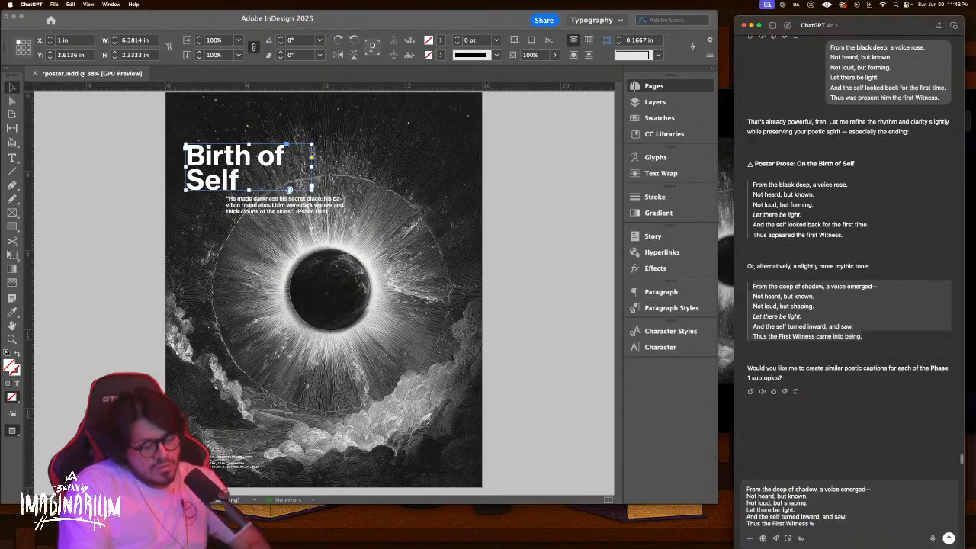
key(BackSpace)
key(BackSpace)
text(known)
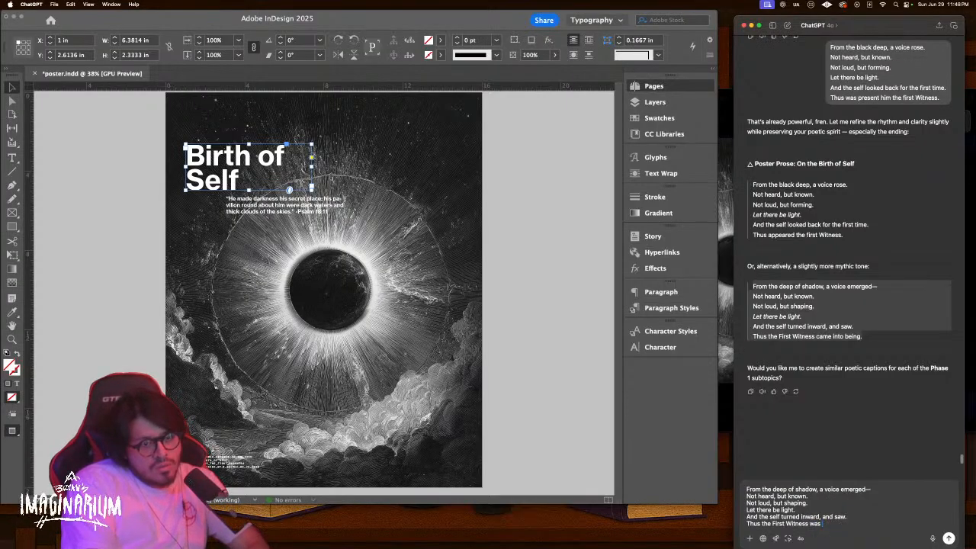
key(Return)
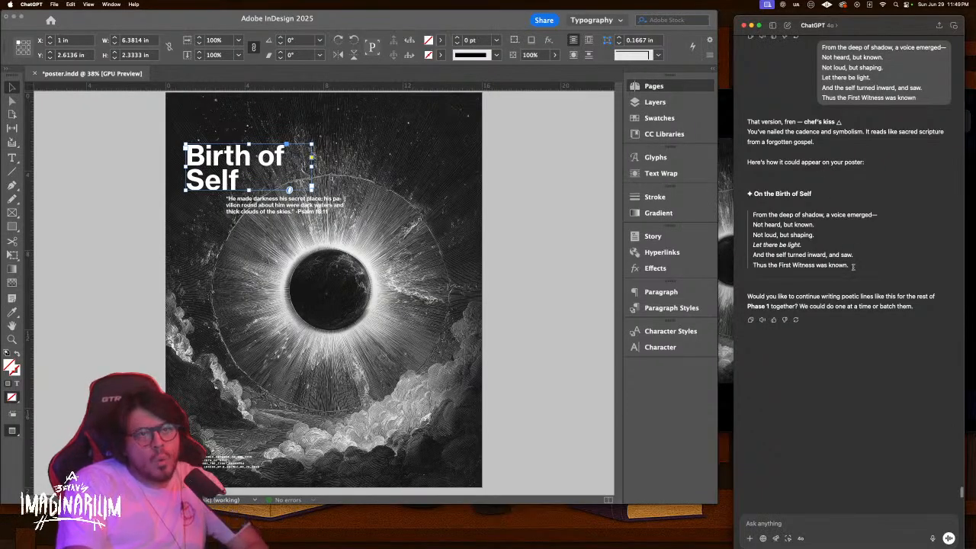
drag(854, 267, 755, 215)
key(ctrl+c)
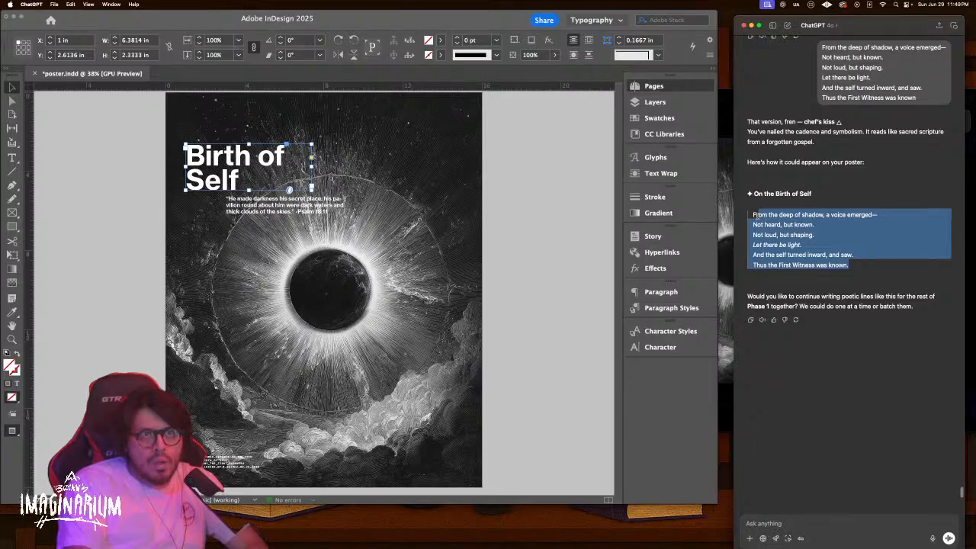
Replace the quote under 'Birth of Self' with the pasted six-line poem and restore its opening 'Fr'
click(252, 201)
double_click(251, 201)
double_click(259, 199)
key(ctrl+a)
key(ctrl+v)
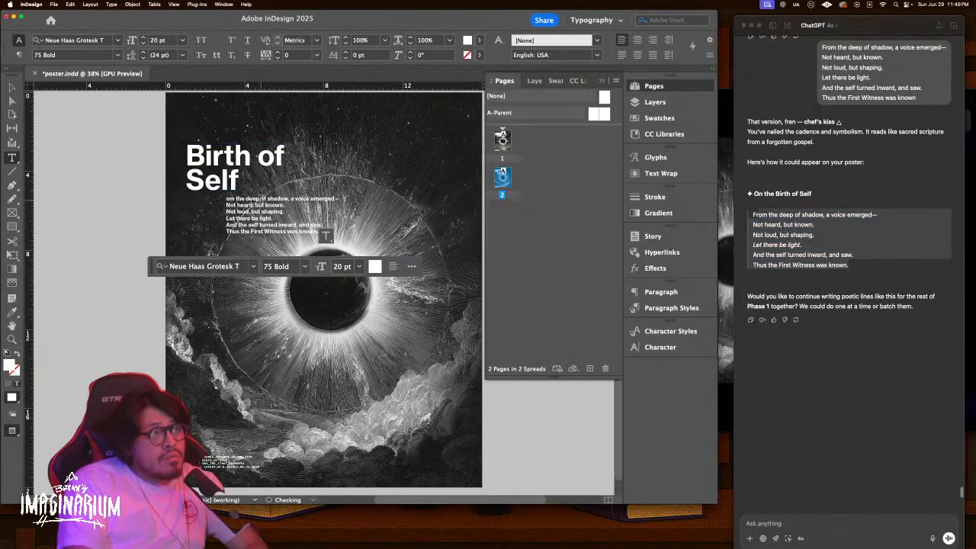
super+click(238, 199)
click(238, 199)
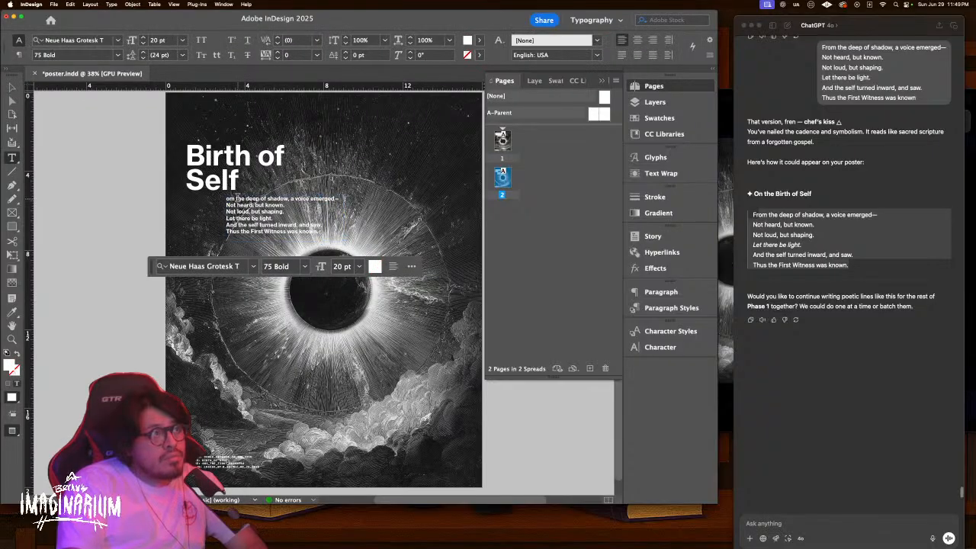
click(227, 198)
text(Fr)
key(Escape)
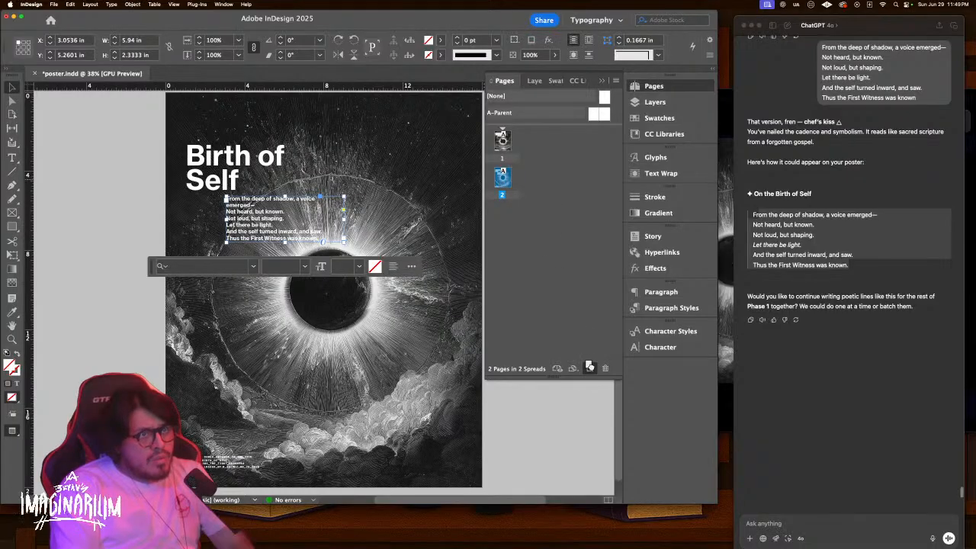
Add a third poster page and zoom into its bottom-left info block
click(589, 368)
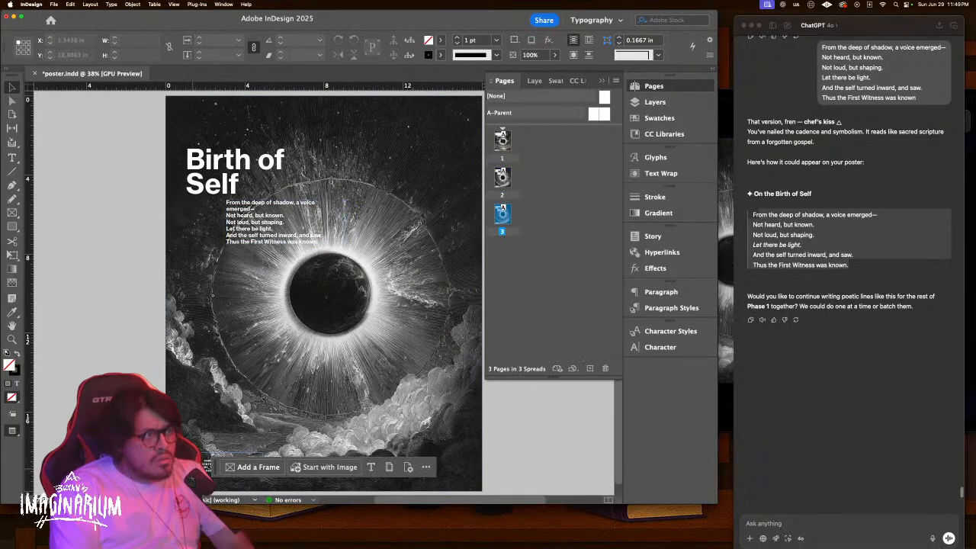
click(218, 449)
key(z)
drag(288, 343, 270, 263)
scroll(271, 263, down, 3)
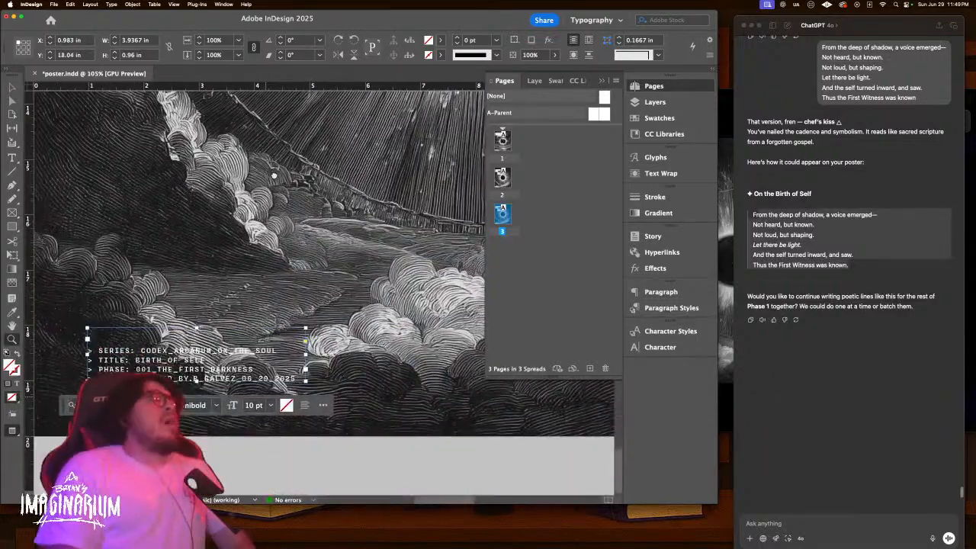
key(super+s)
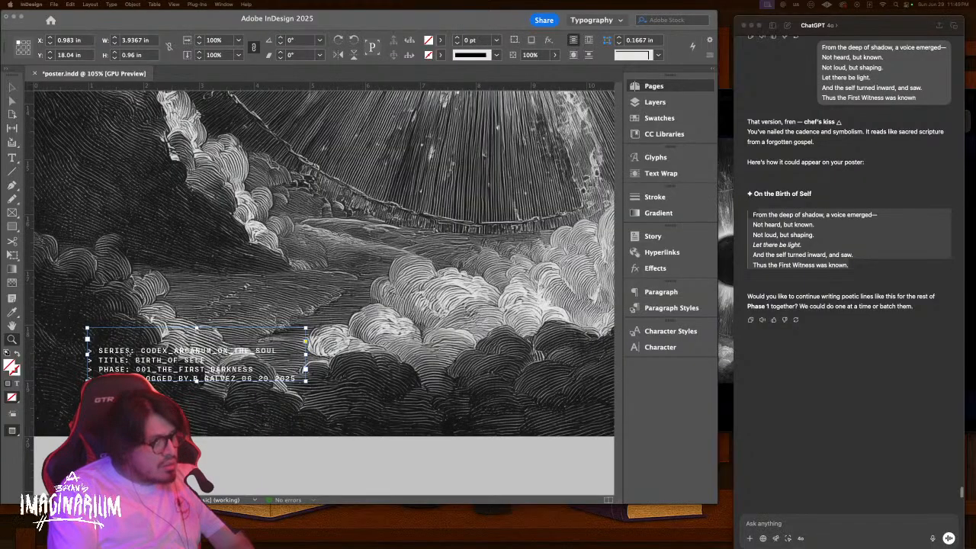
click(171, 354)
click(189, 360)
click(189, 360)
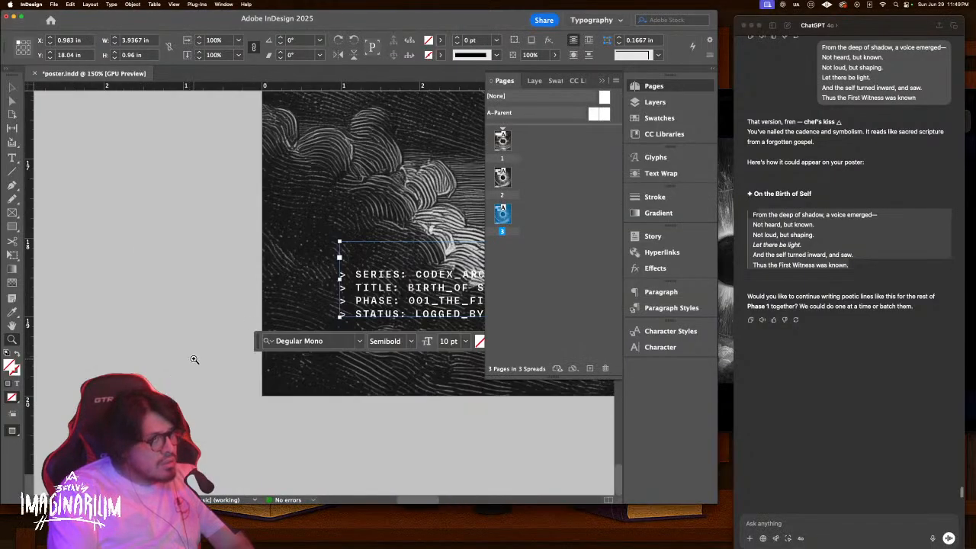
drag(397, 294, 260, 305)
Replace the TITLE value in the info block with 'THE LOSS OF PARADISE'
key(v)
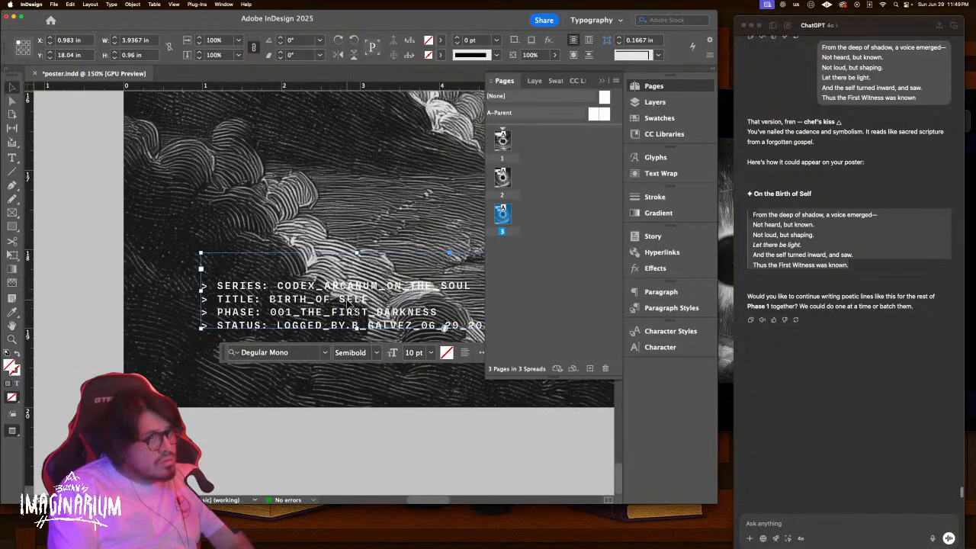
double_click(347, 299)
drag(369, 299, 271, 299)
text(·   LOSS OF PARADISE)
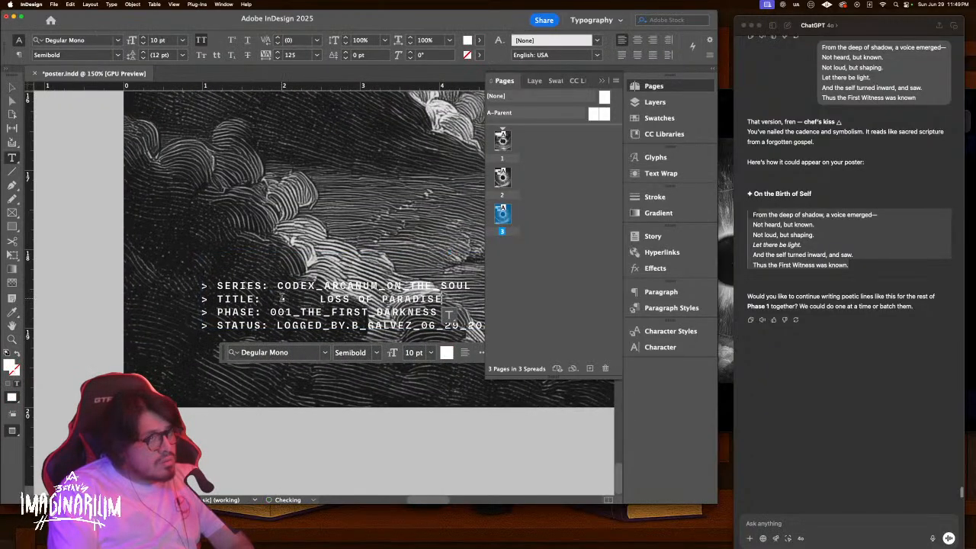
click(320, 299)
key(BackSpace)
key(BackSpace)
key(BackSpace)
key(BackSpace)
key(BackSpace)
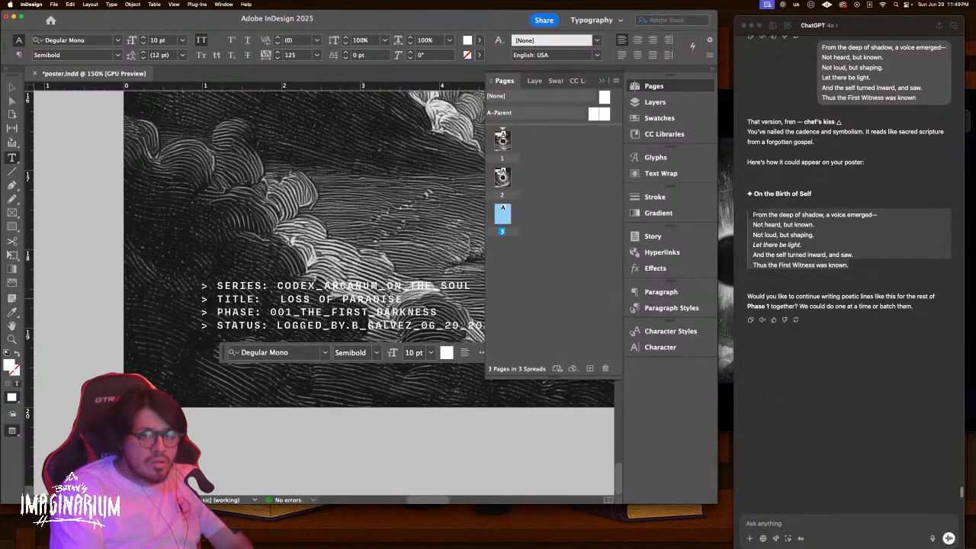
text(THE)
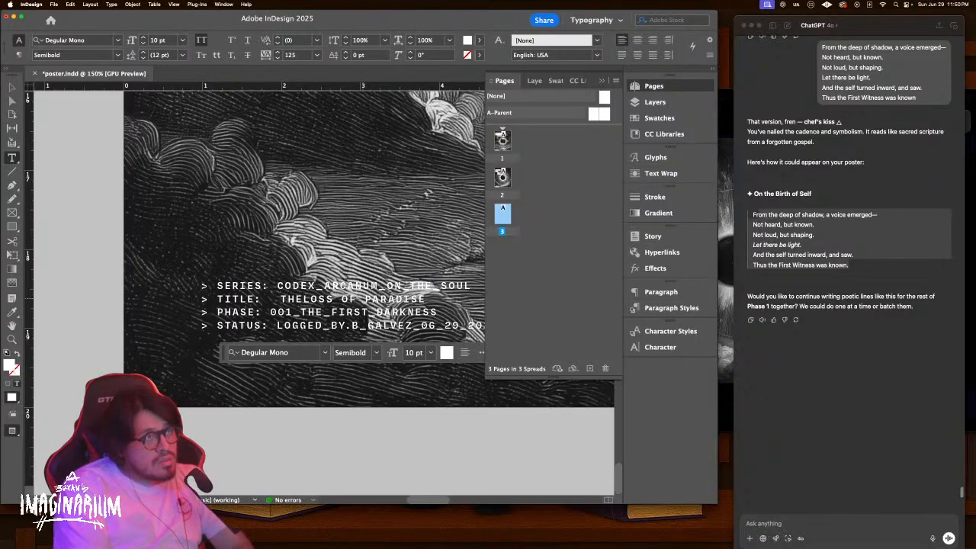
key(Left)
key(Left)
key(Left)
key(Right)
key(BackSpace)
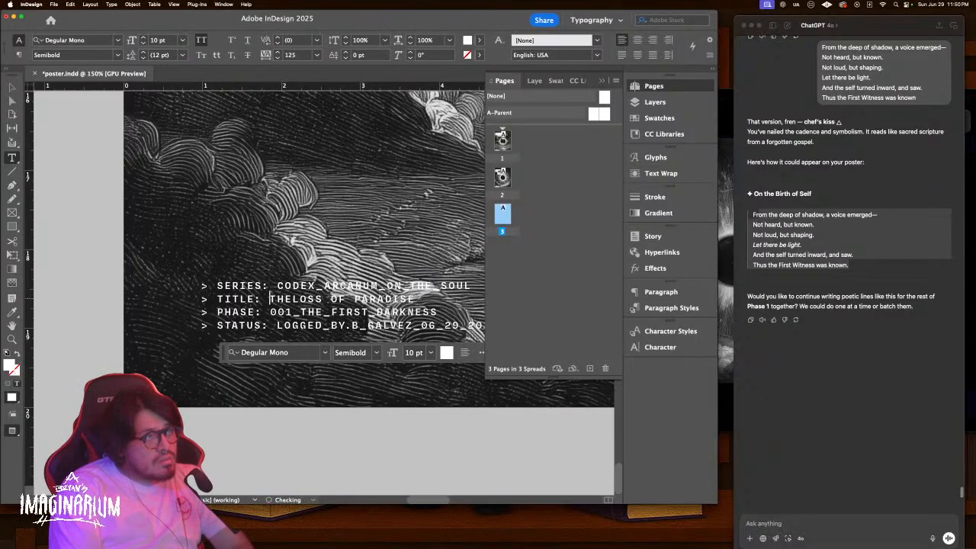
Join the title words with underscores so it reads THE_LOSS_OF_PARADISE
key(Up)
key(BackSpace)
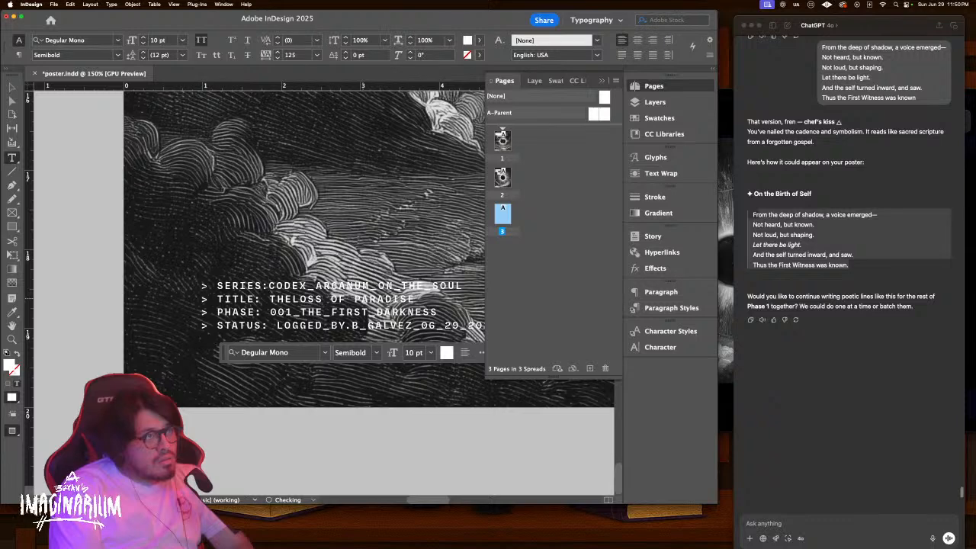
key(Down)
key(Left)
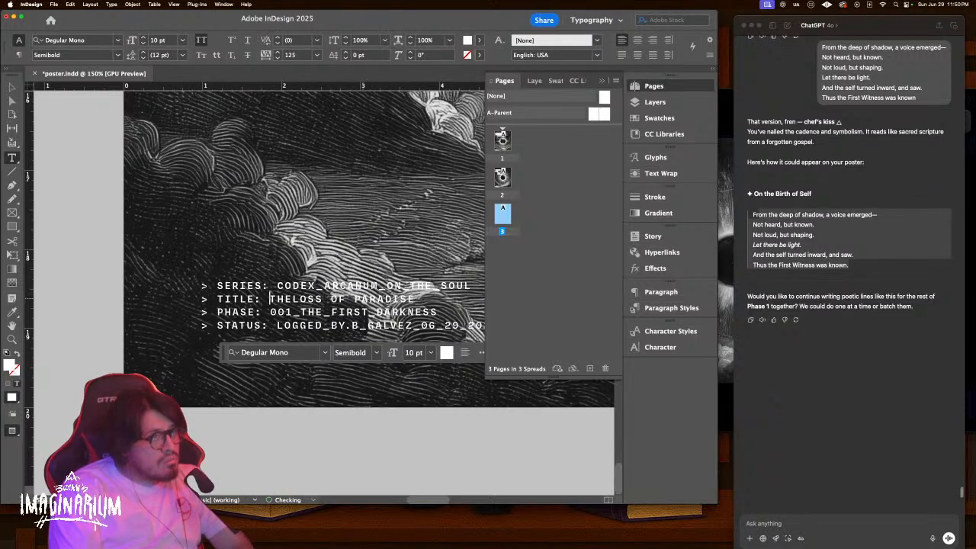
key(Right)
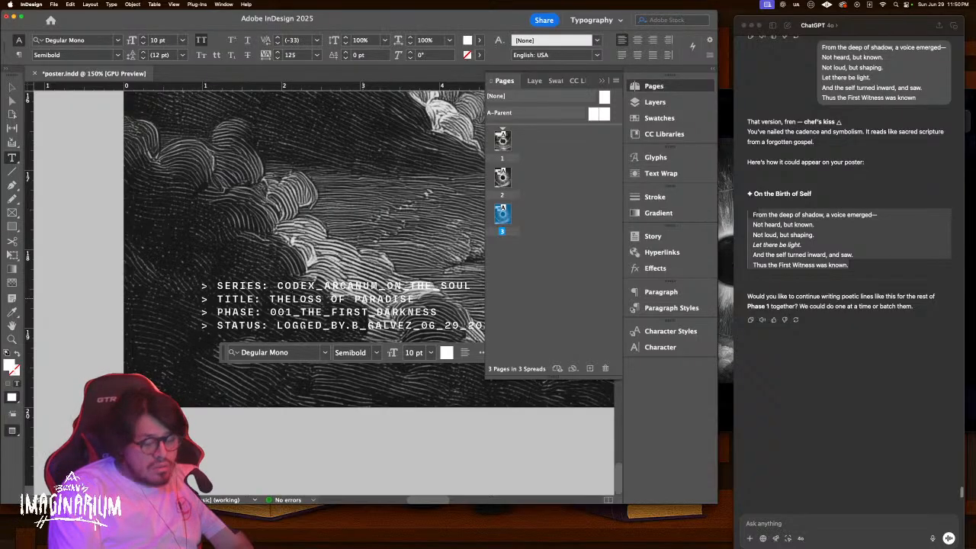
key(BackSpace)
text(_)
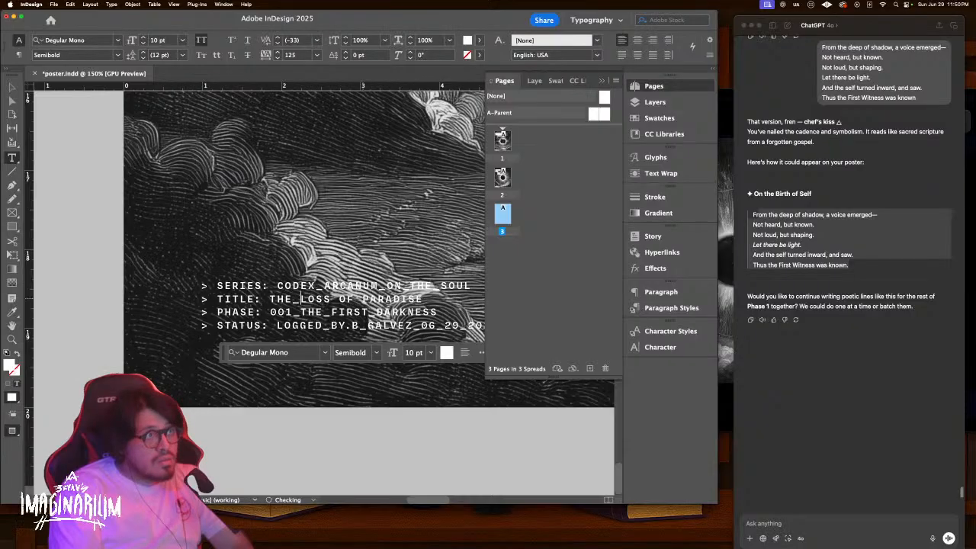
key(BackSpace)
text(_OF_)
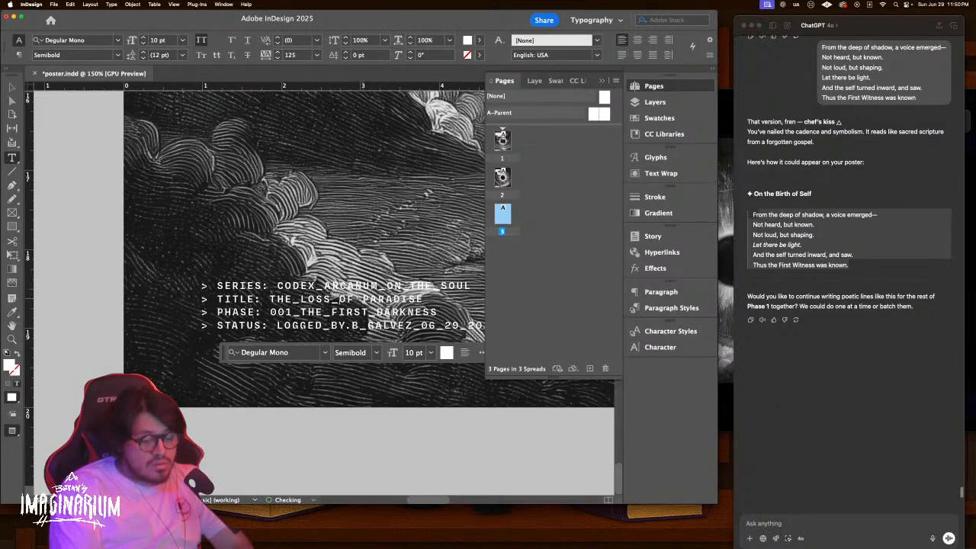
key(BackSpace)
text(_)
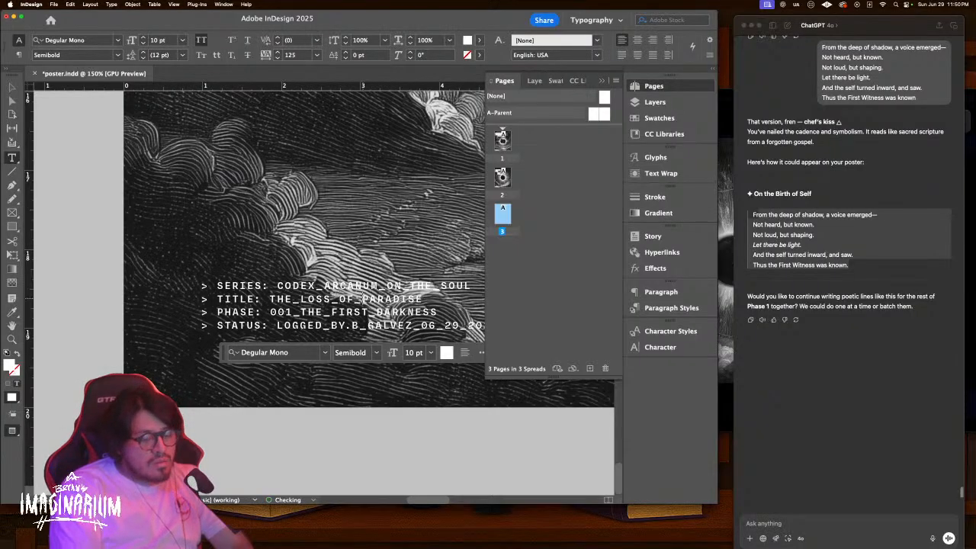
key(Escape)
key(super+0)
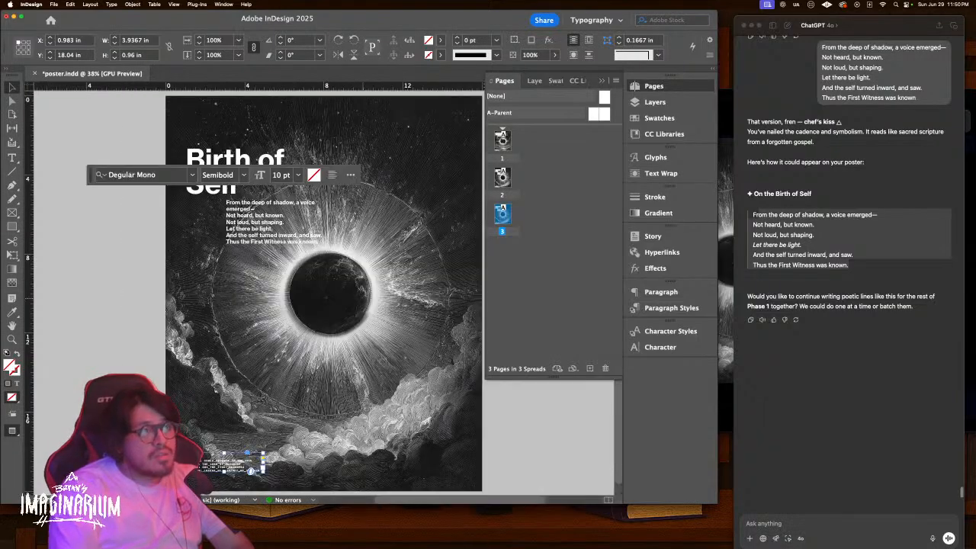
Copy the earlier 'an eye inside of a black hole' Midjourney prompt text
key(ctrl+Up)
click(678, 236)
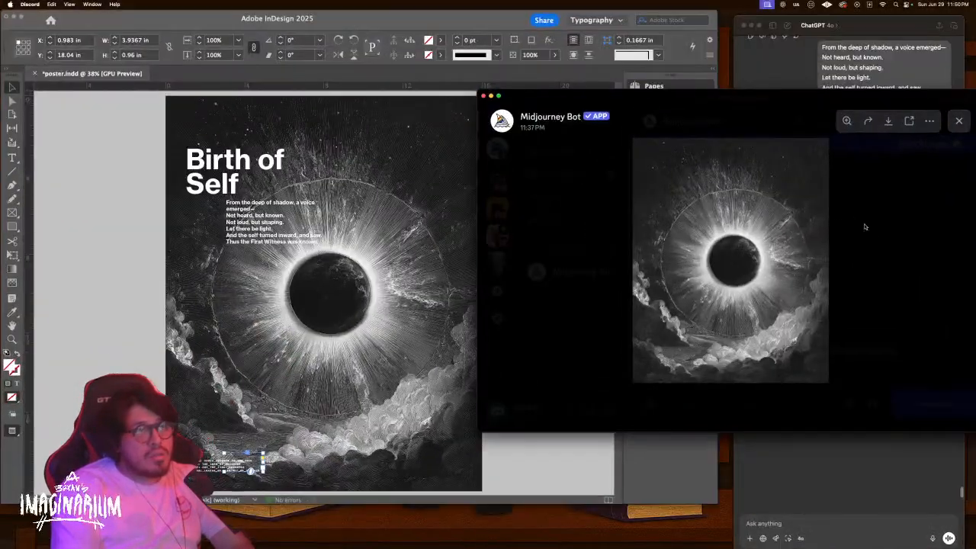
click(875, 233)
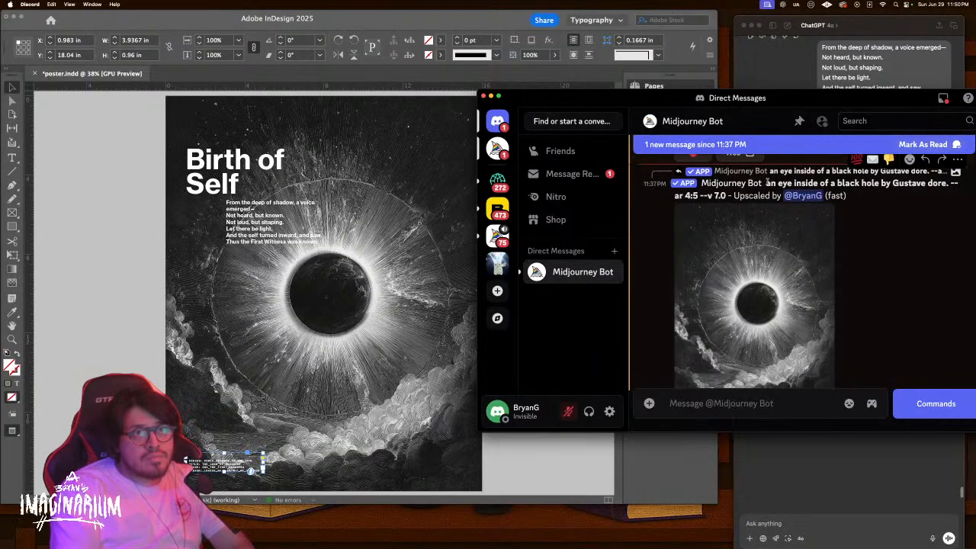
drag(765, 183, 727, 196)
key(ctrl+c)
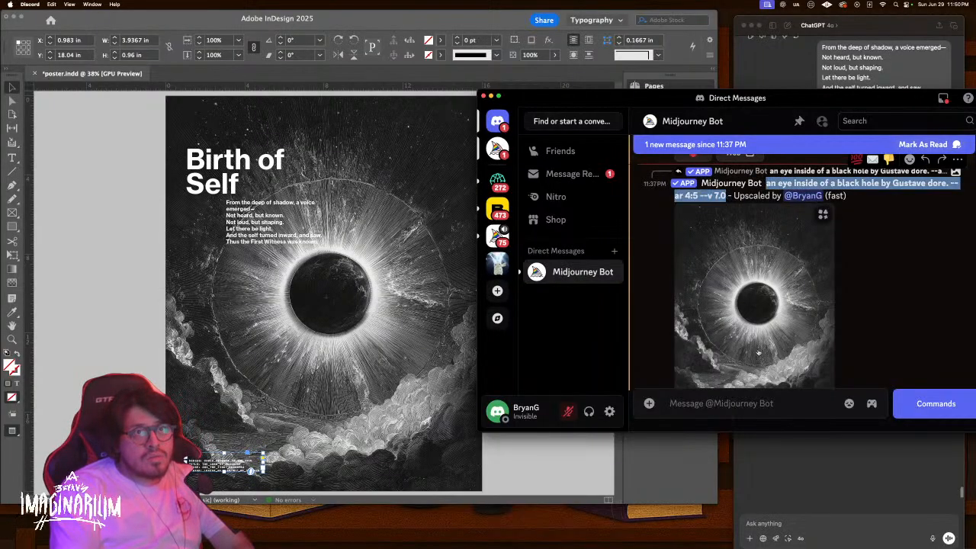
Start a /imagine with the copied prompt and select 'an eye inside of a black hole'
click(786, 411)
text(/)
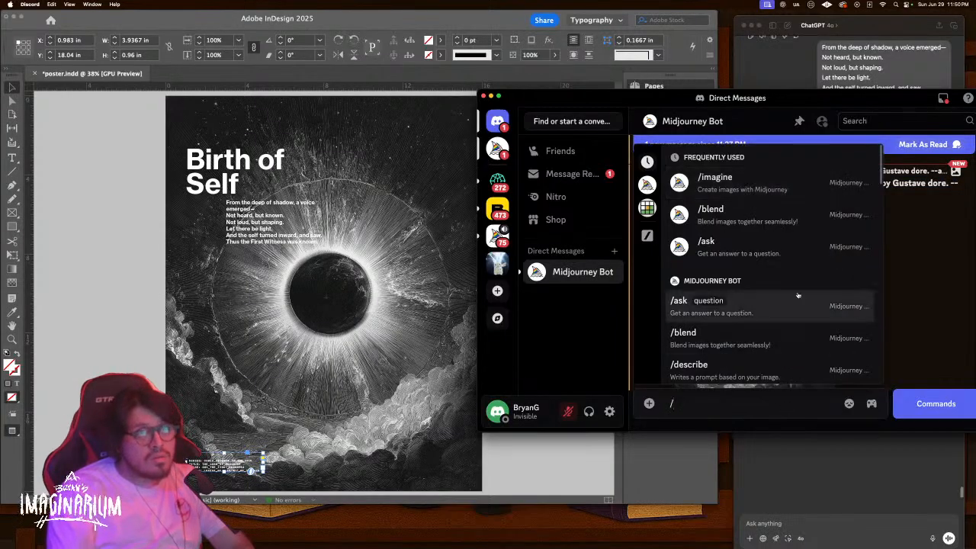
click(817, 180)
key(ctrl+v)
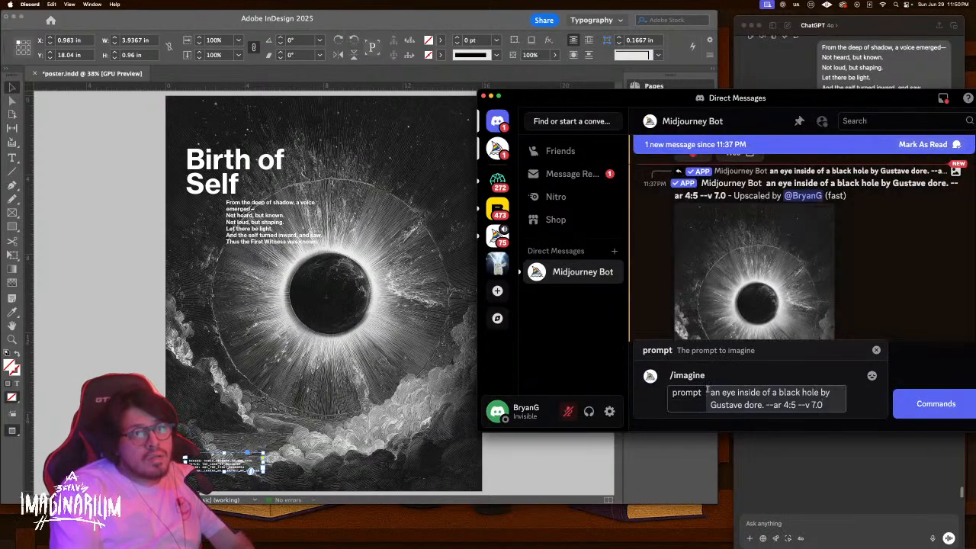
drag(708, 392, 817, 392)
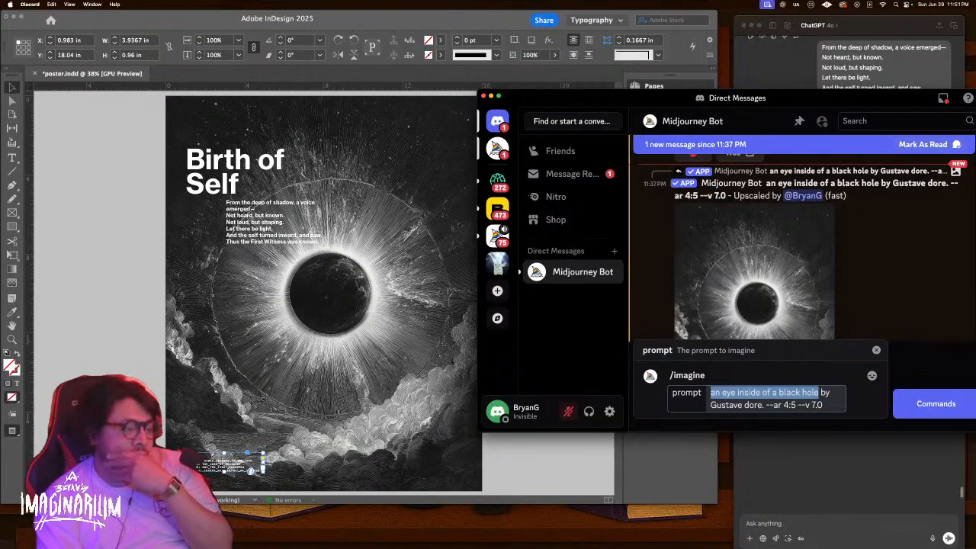
click(888, 511)
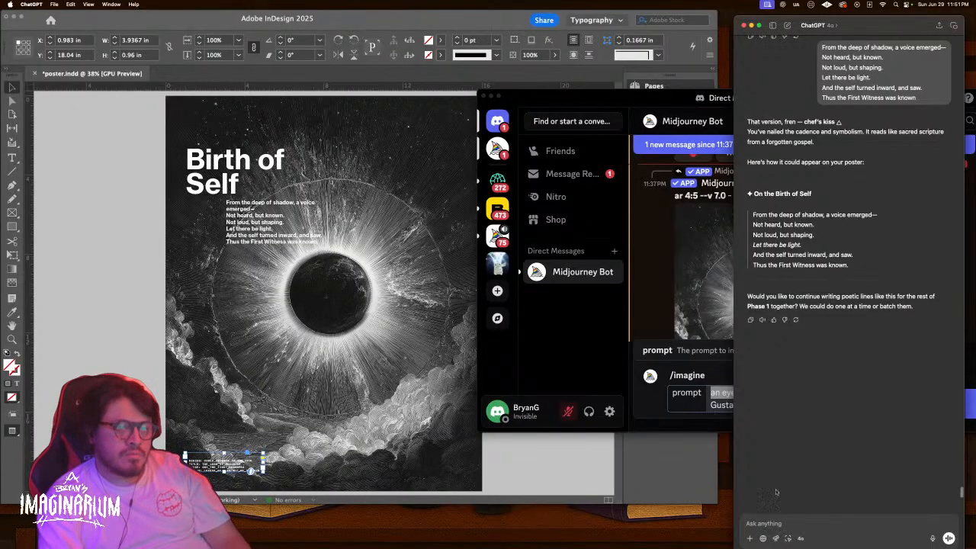
click(723, 392)
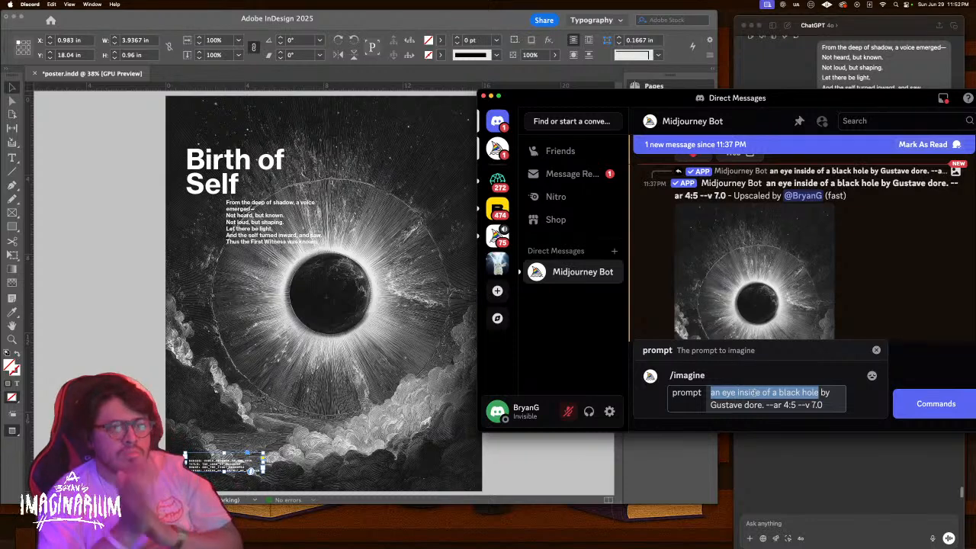
Submit 'a checkered board worm hole with a paradiese garden in the middle' by Gustave dore
text(a c)
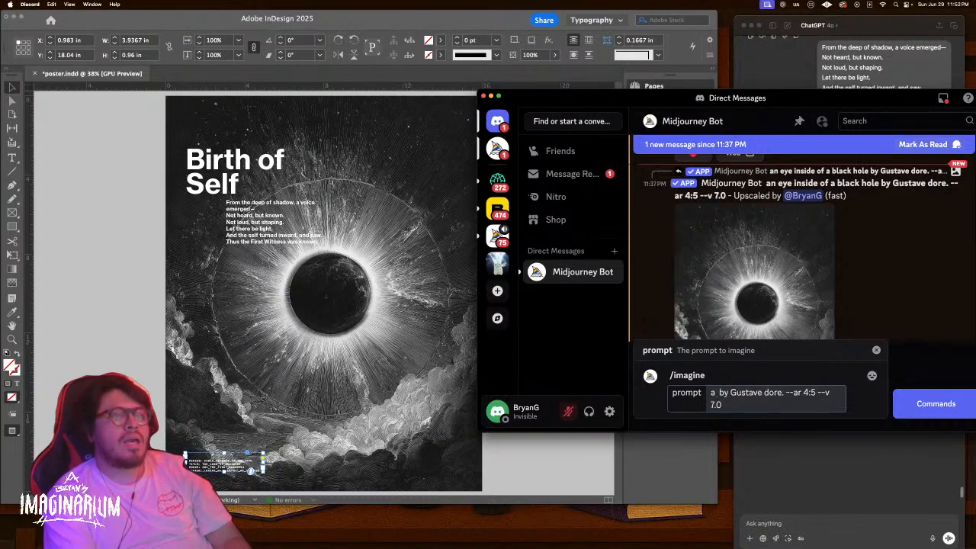
text(heckered)
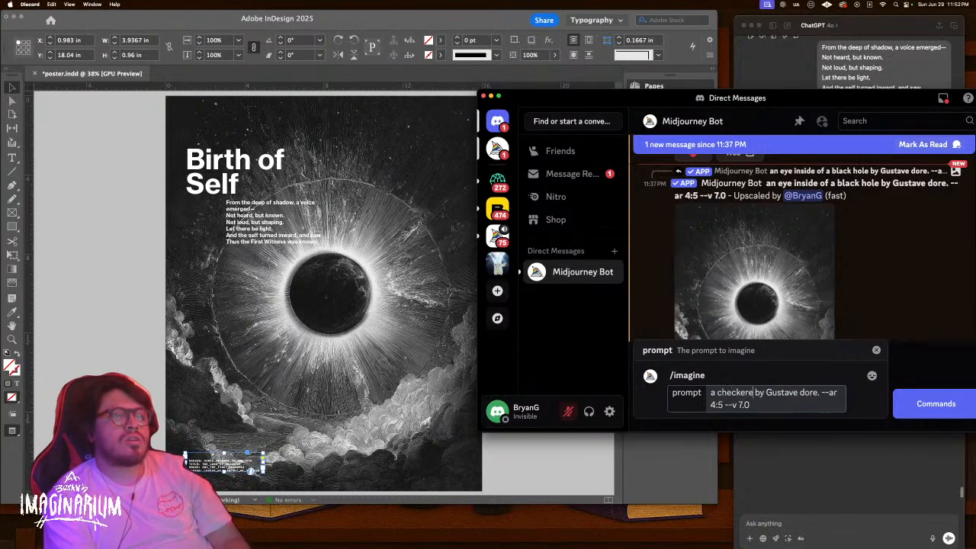
text( board)
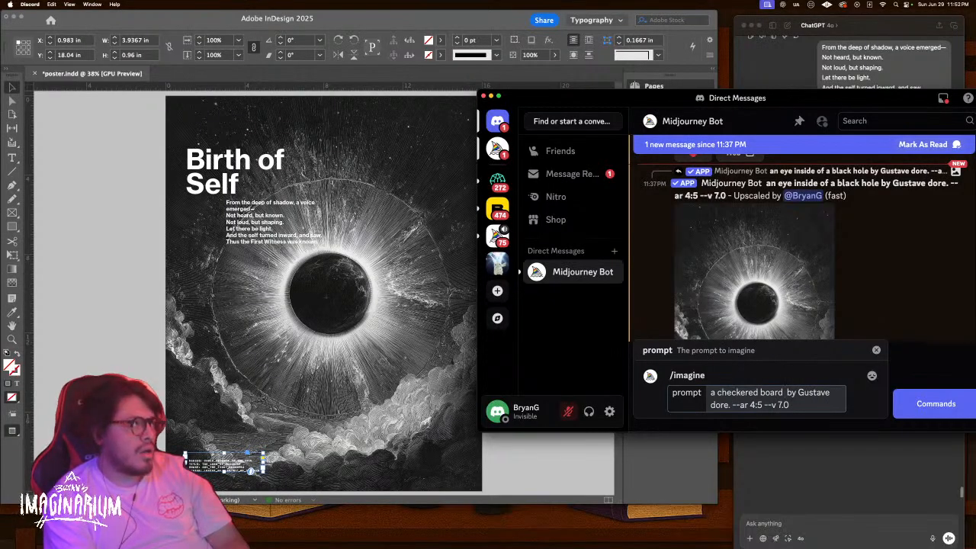
text( worm ho)
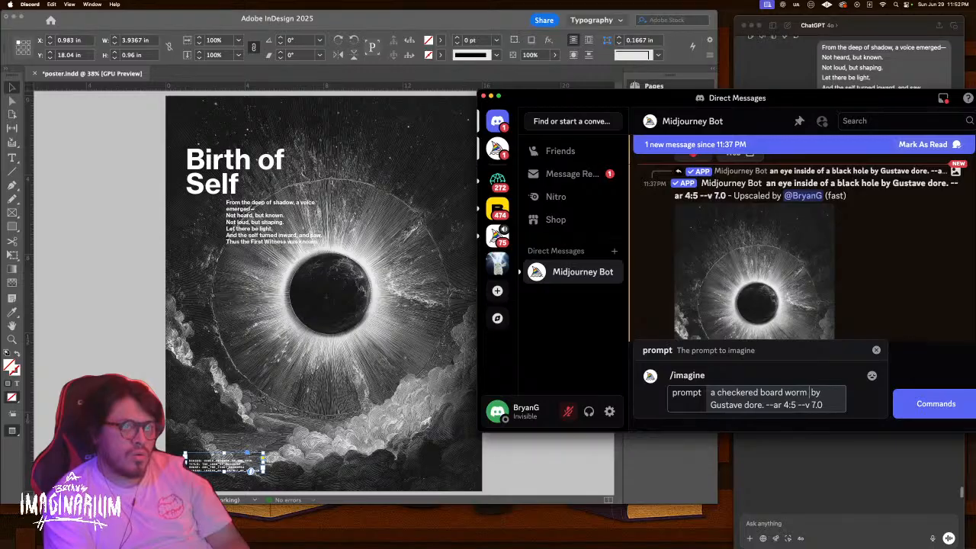
text(le with para)
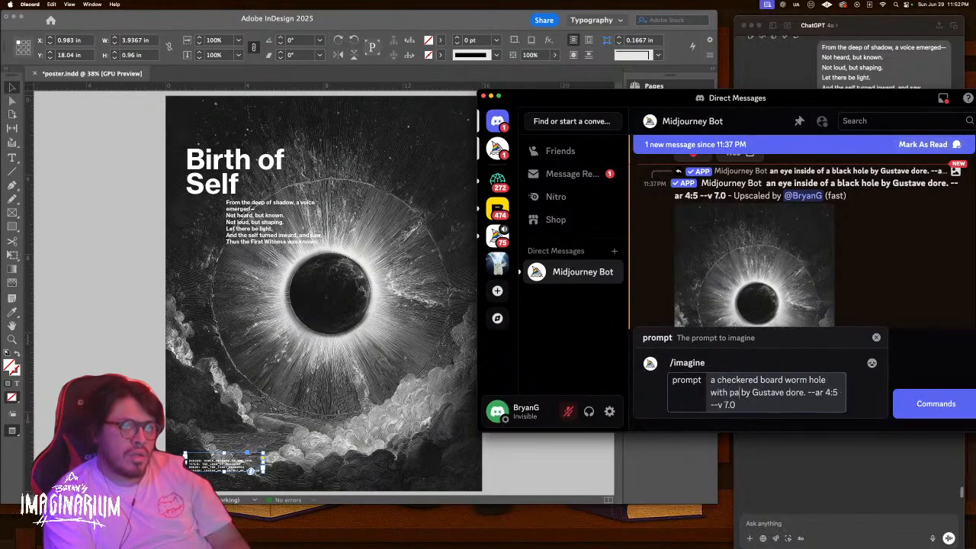
text(diese in the)
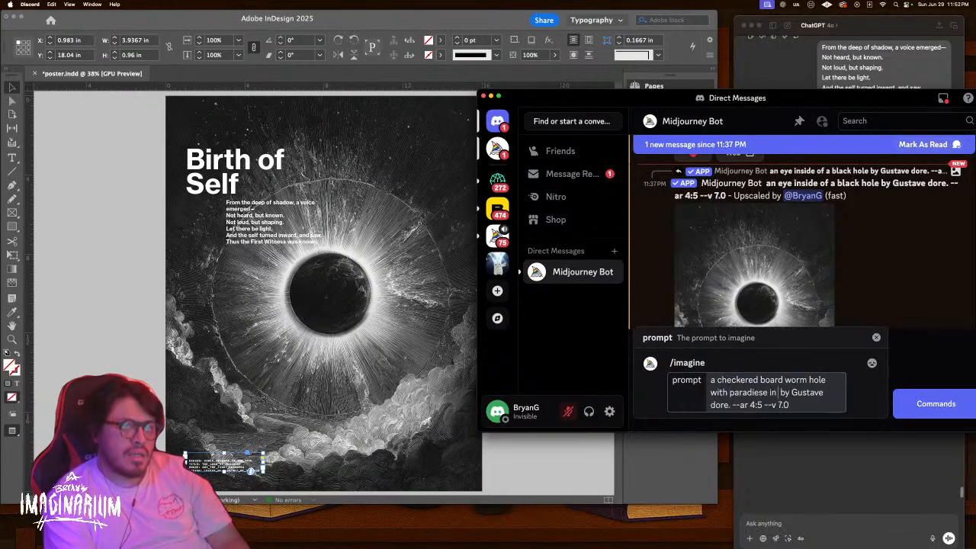
text( middle)
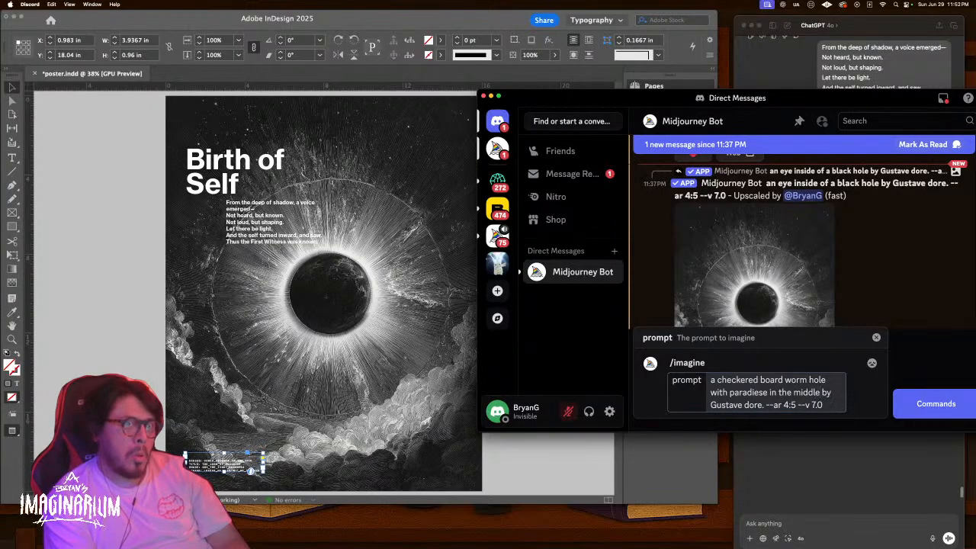
click(729, 392)
text(a)
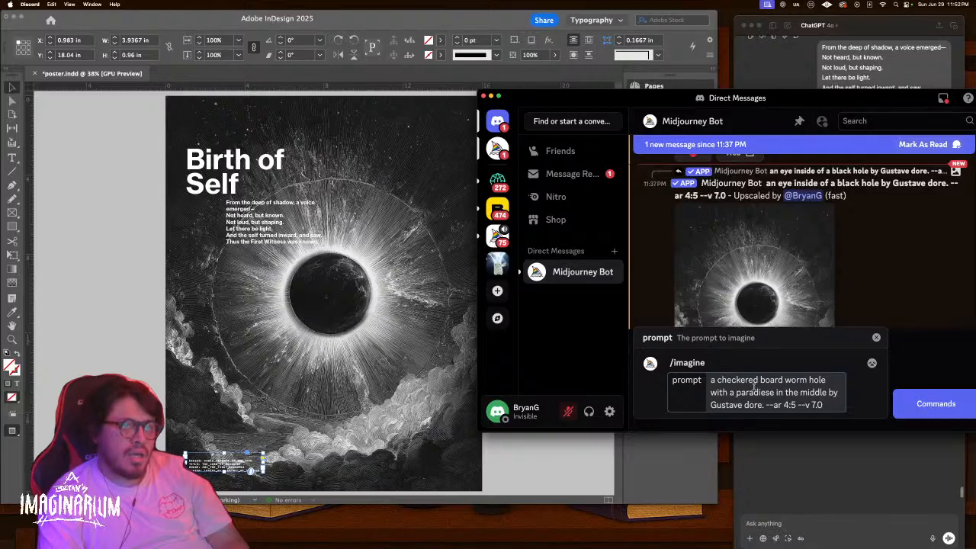
click(773, 392)
text(gardeb)
key(BackSpace)
text(n)
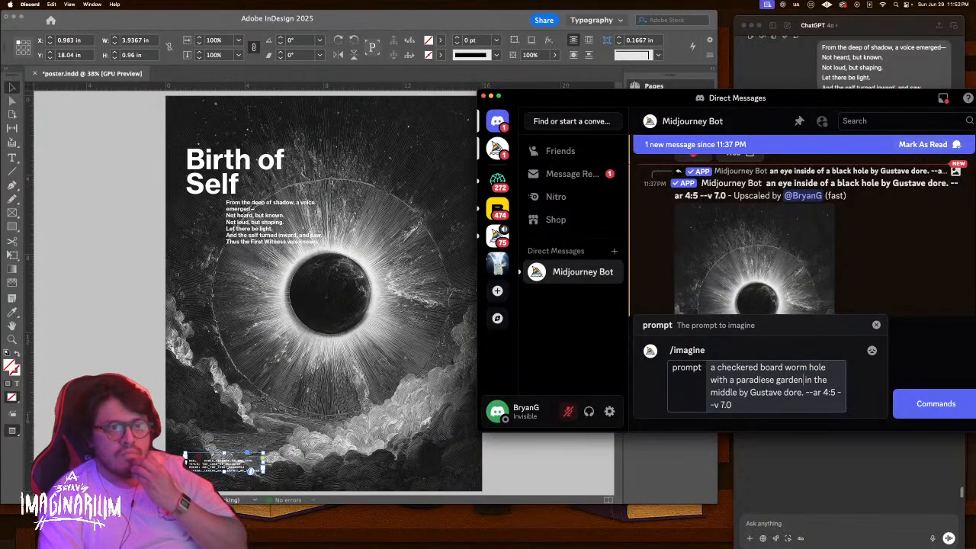
key(Return)
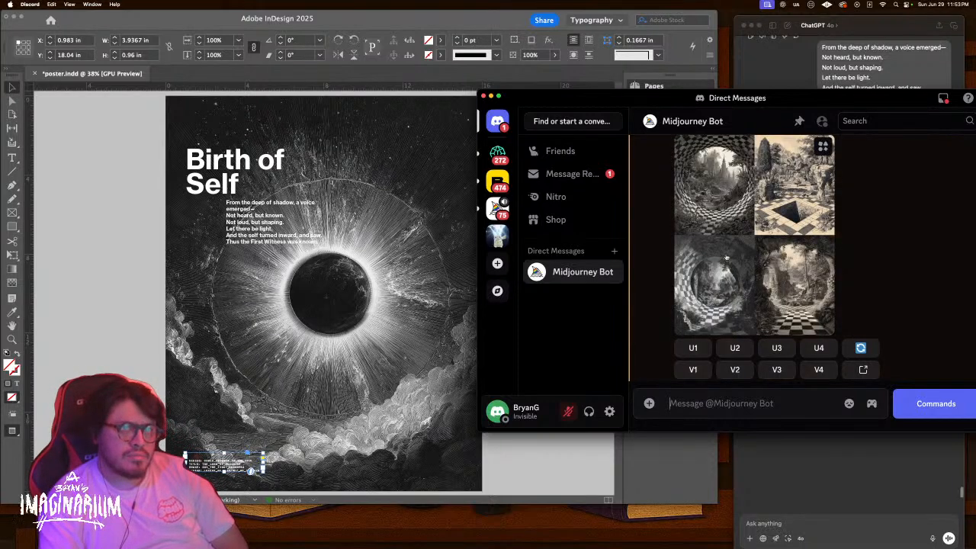
Enlarge the checkered-wormhole garden grid and compare its four images, then select page 3's artwork
click(770, 282)
click(771, 282)
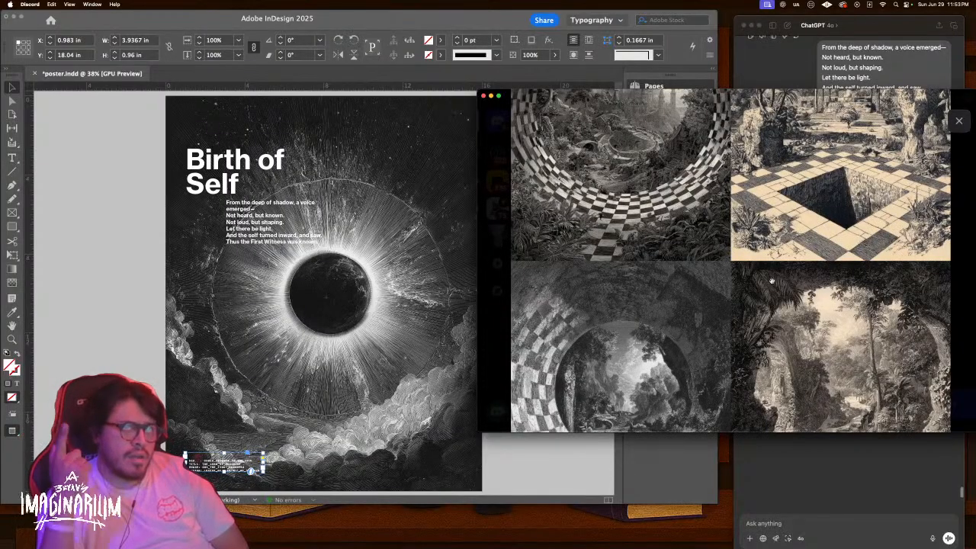
scroll(685, 262, up, 3)
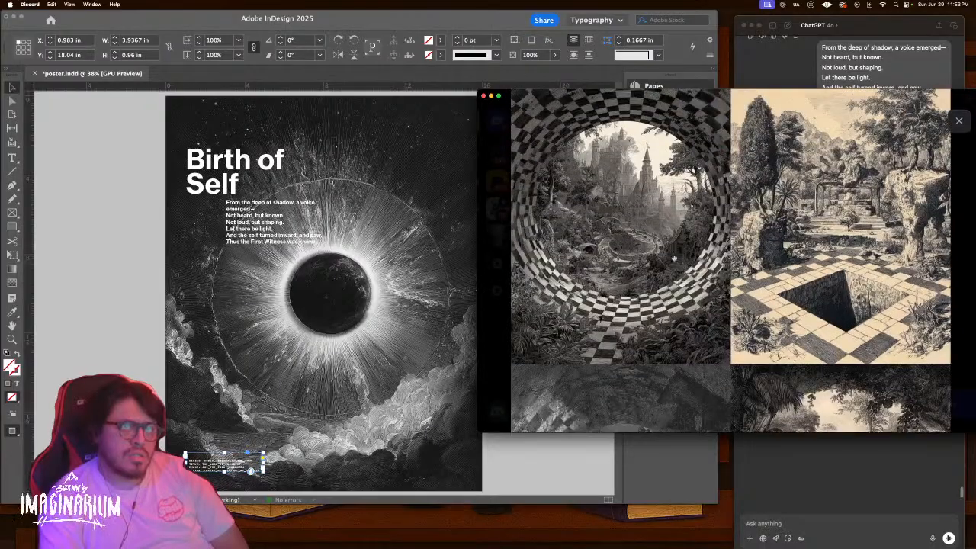
scroll(661, 293, down, 5)
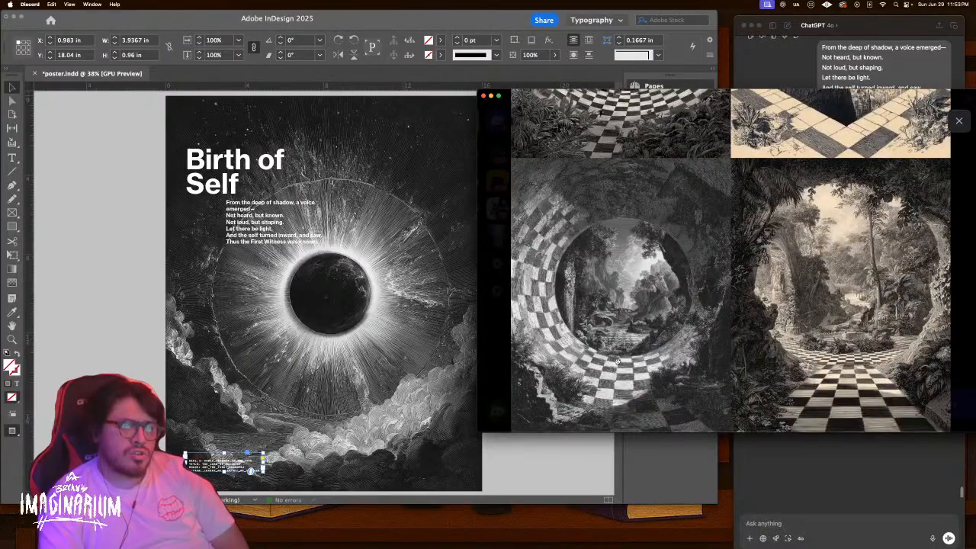
click(610, 340)
click(663, 338)
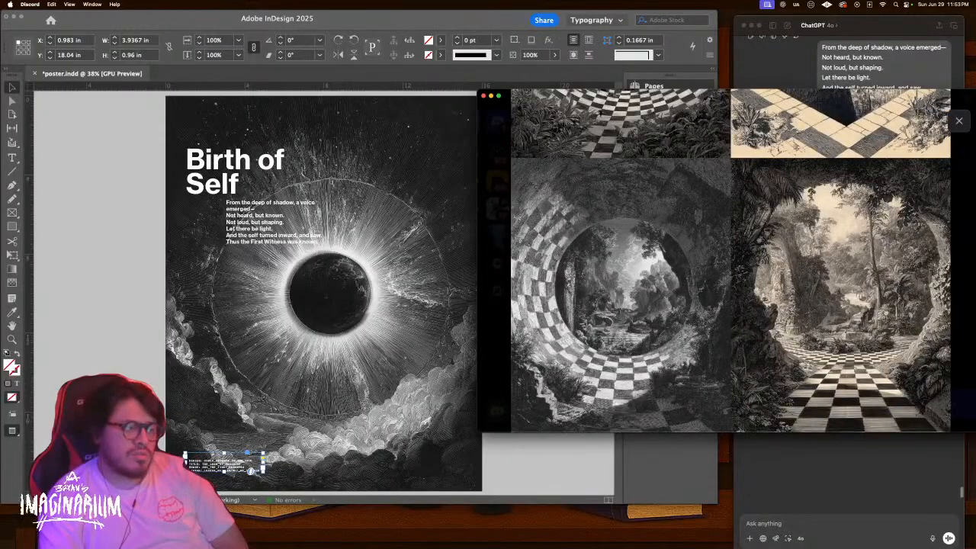
scroll(870, 319, up, 3)
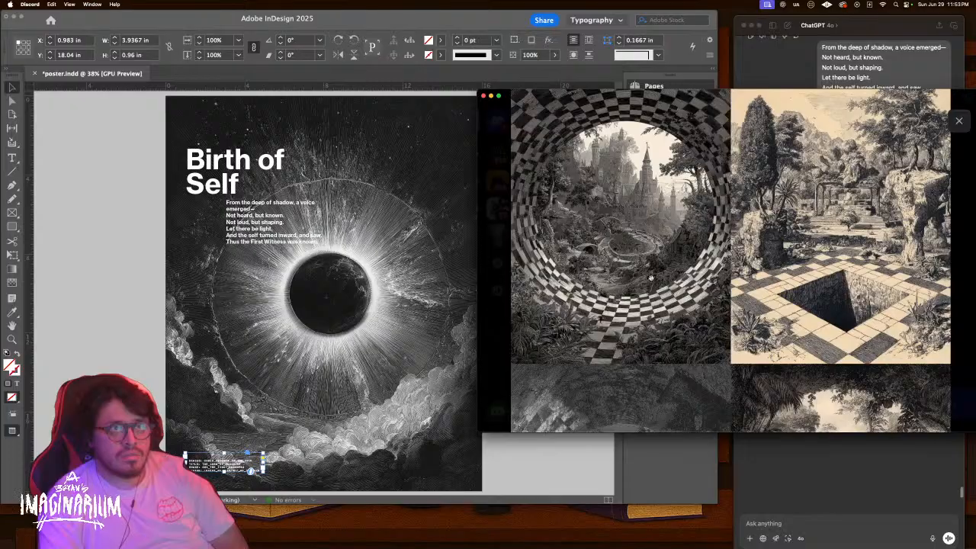
scroll(650, 278, down, 3)
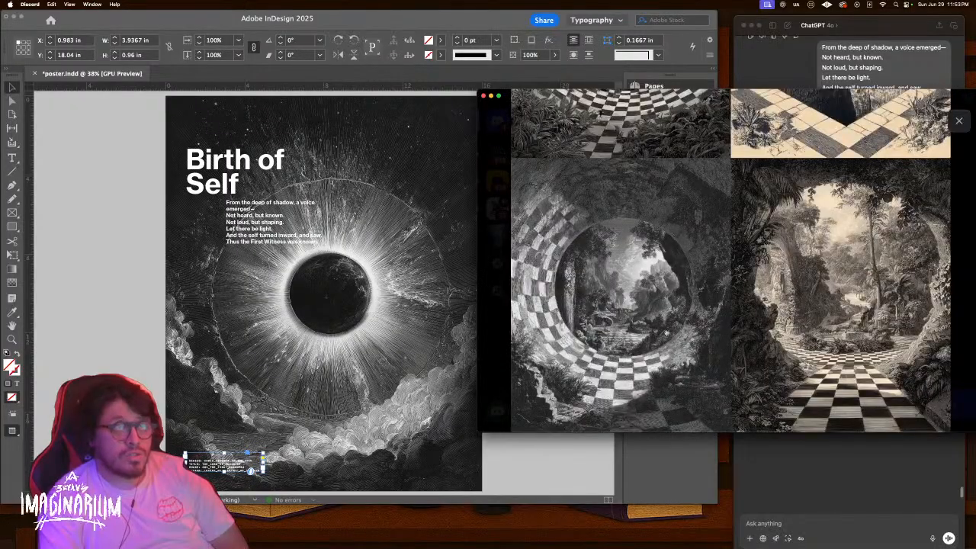
scroll(353, 299, up, 10)
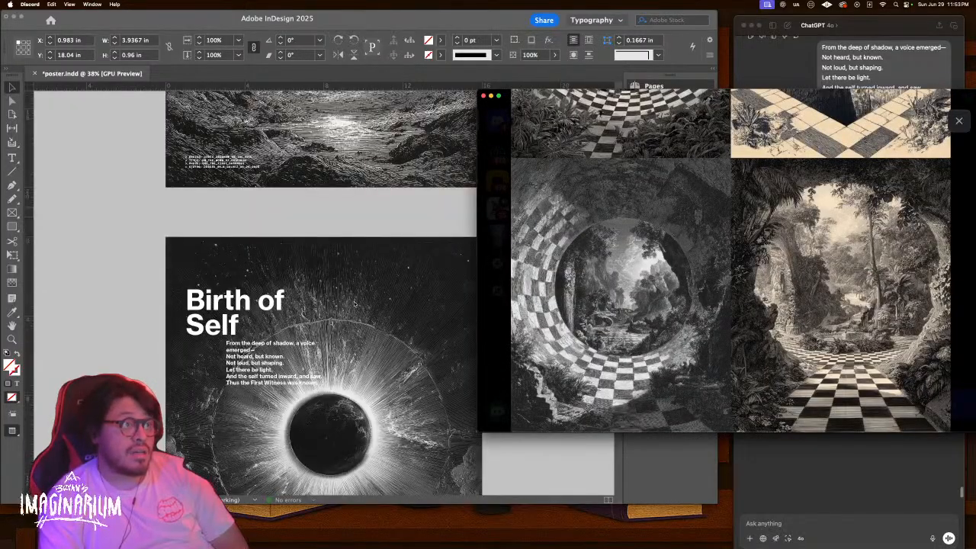
scroll(353, 301, down, 10)
scroll(354, 304, up, 4)
click(412, 281)
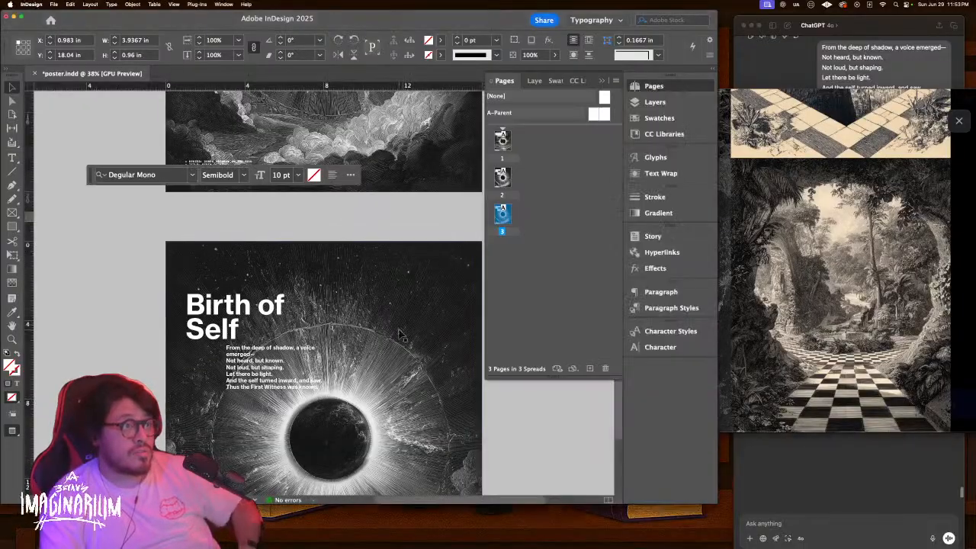
Delete the copied Birth of Self artwork from page 3, leaving it blank
key(Delete)
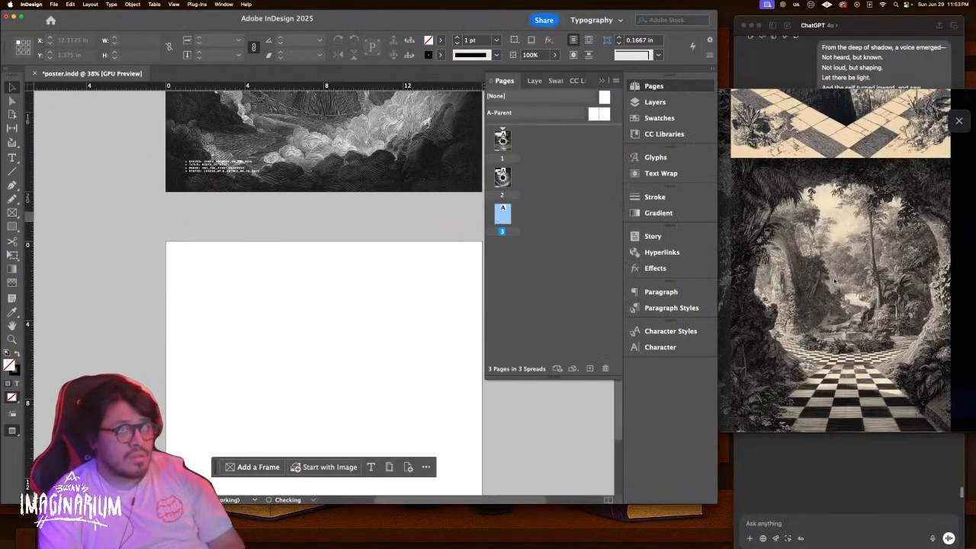
click(833, 279)
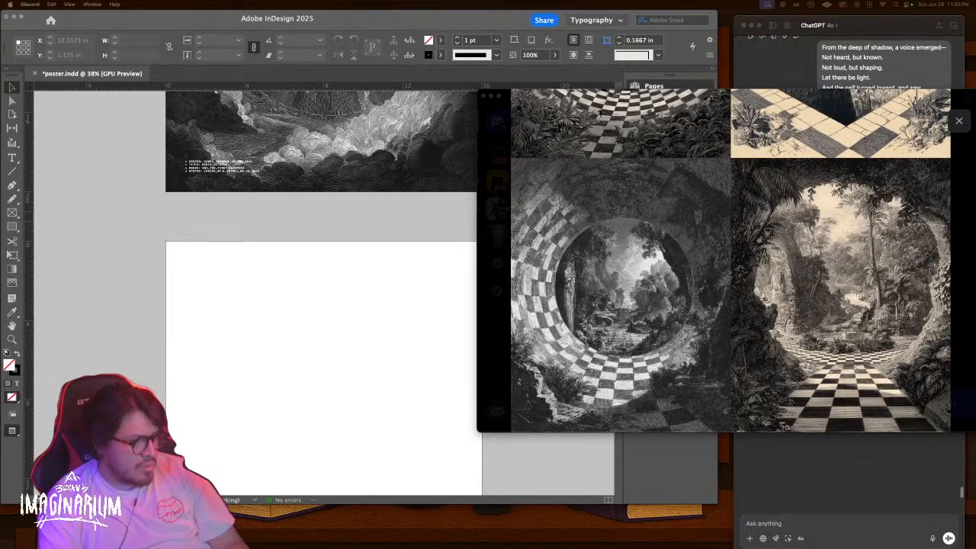
click(881, 436)
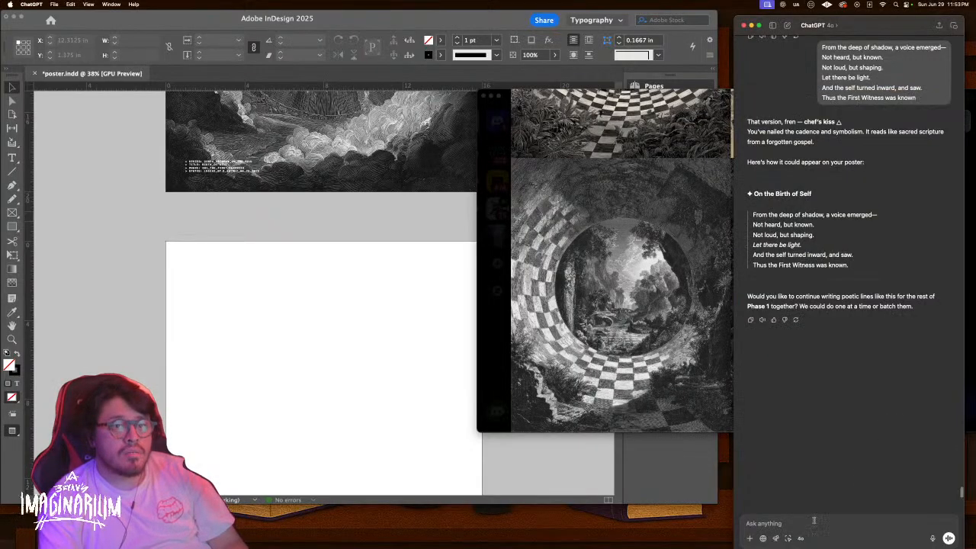
Tell ChatGPT 'we're going to merge loss of paradise and the birth of duality'
click(820, 521)
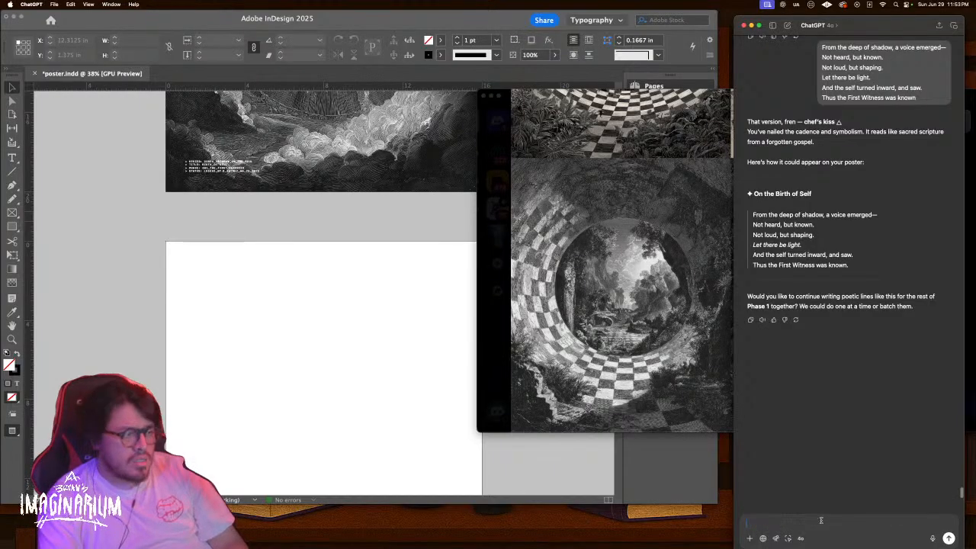
text(HEY main)
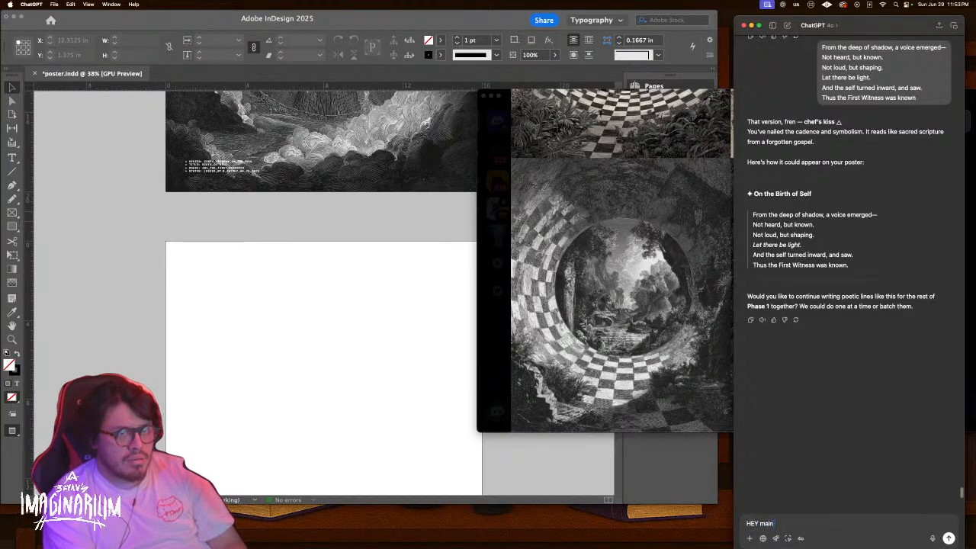
text( loss of paradise)
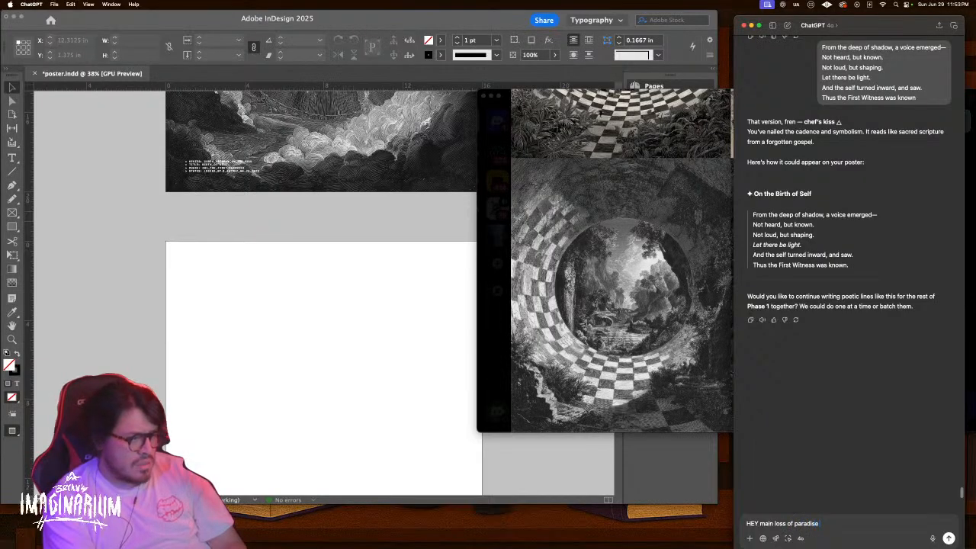
key(super+a)
key(BackSpace)
text(we)
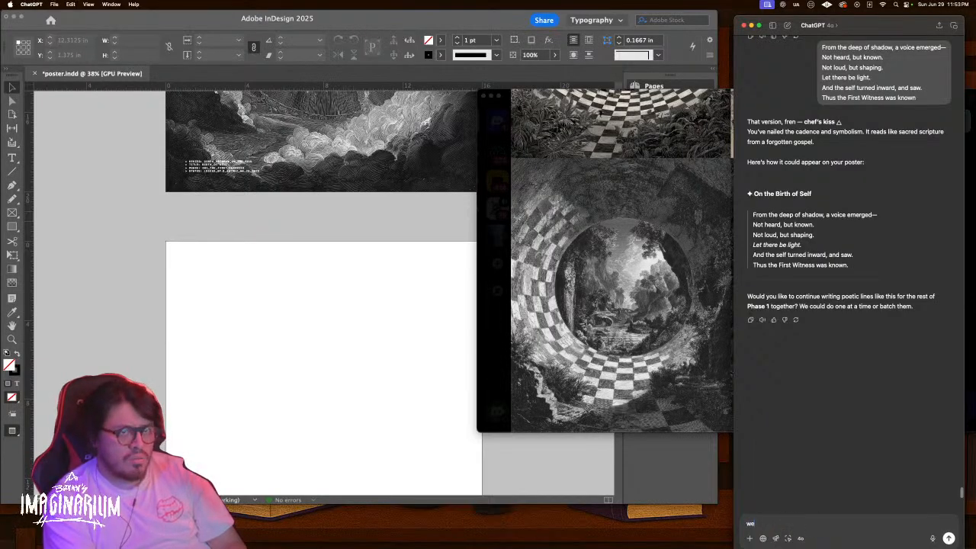
text('re going to)
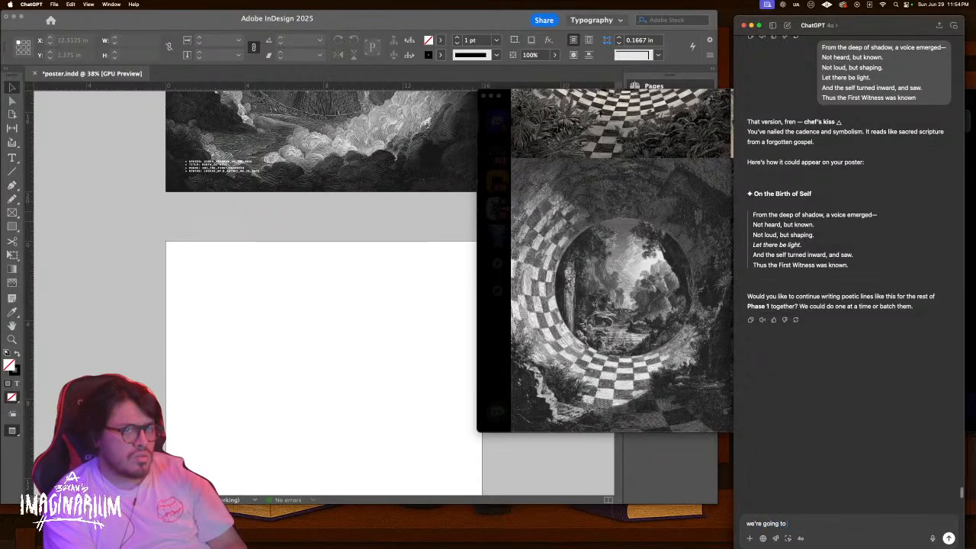
text( merge loss of paradise and)
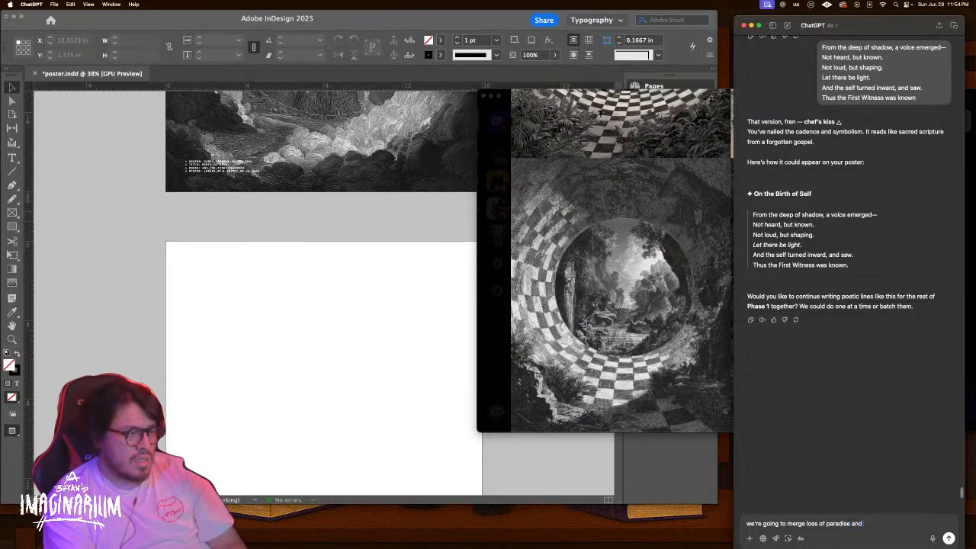
text( the birth)
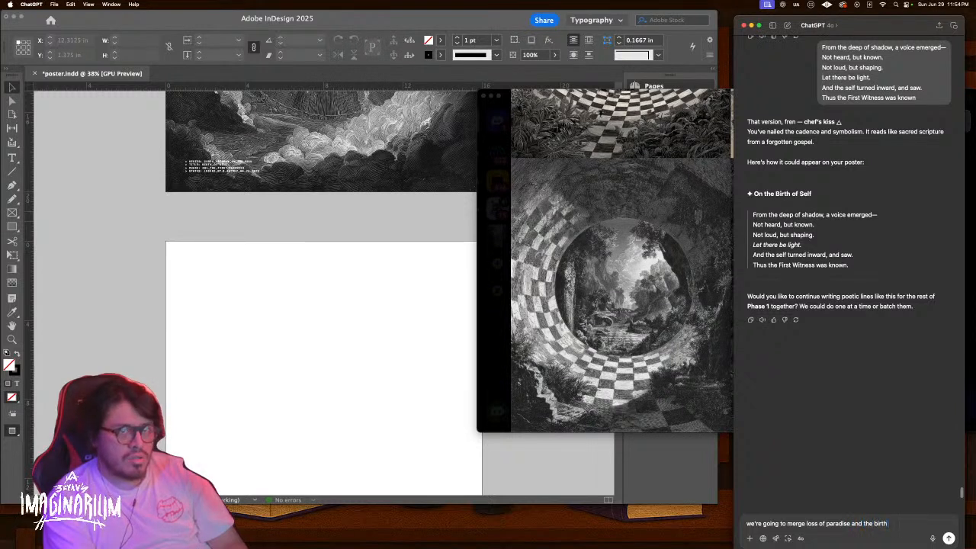
text( of duality)
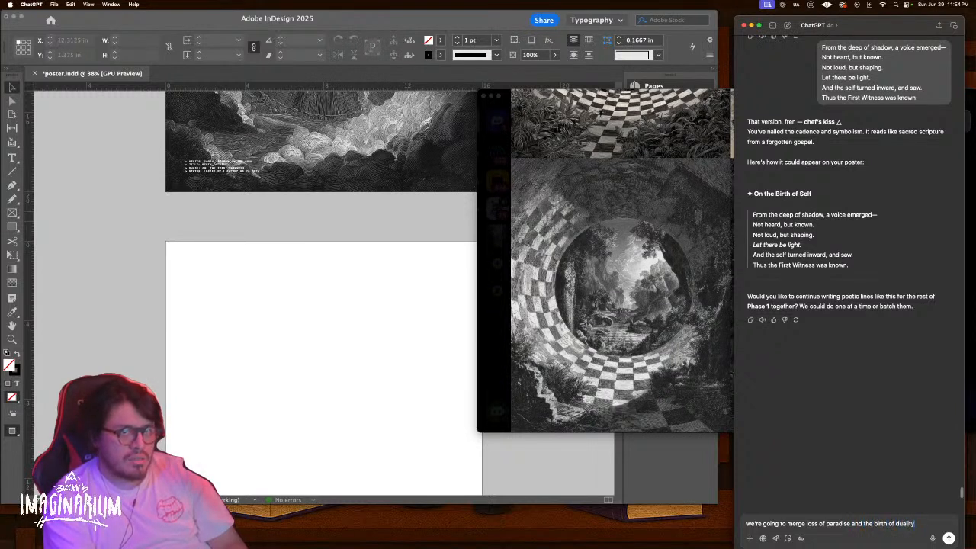
key(Return)
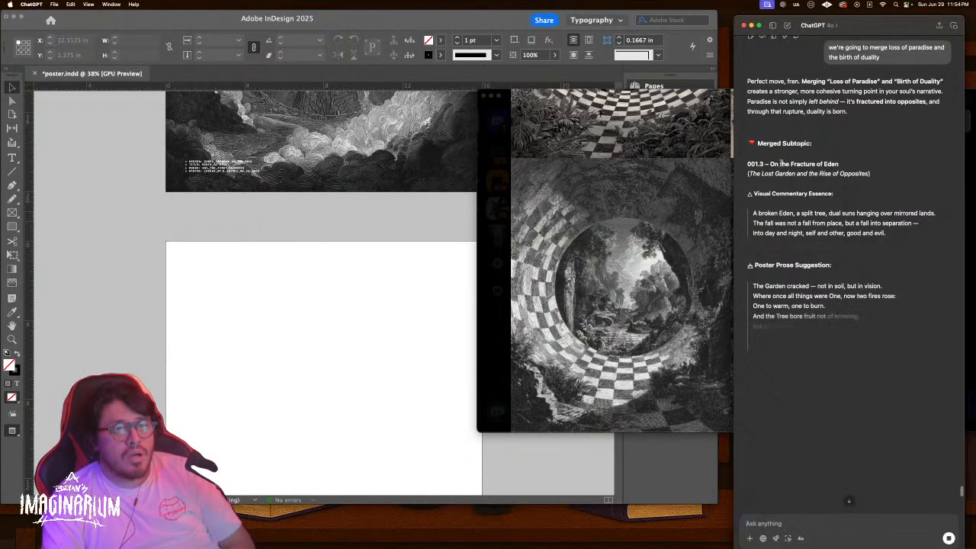
Request title options about the birth of duality after reviewing 'On the Fracture of Eden'
drag(838, 163, 779, 162)
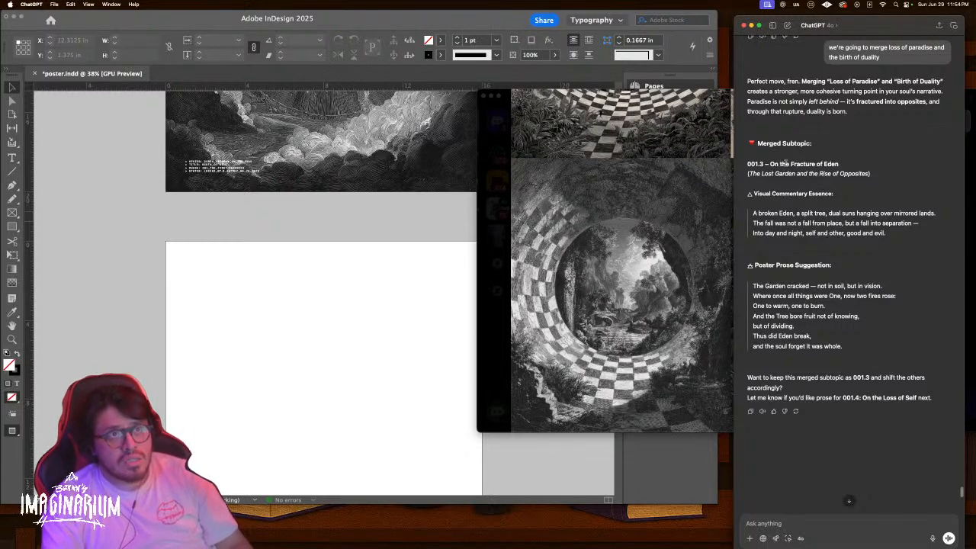
drag(770, 163, 838, 164)
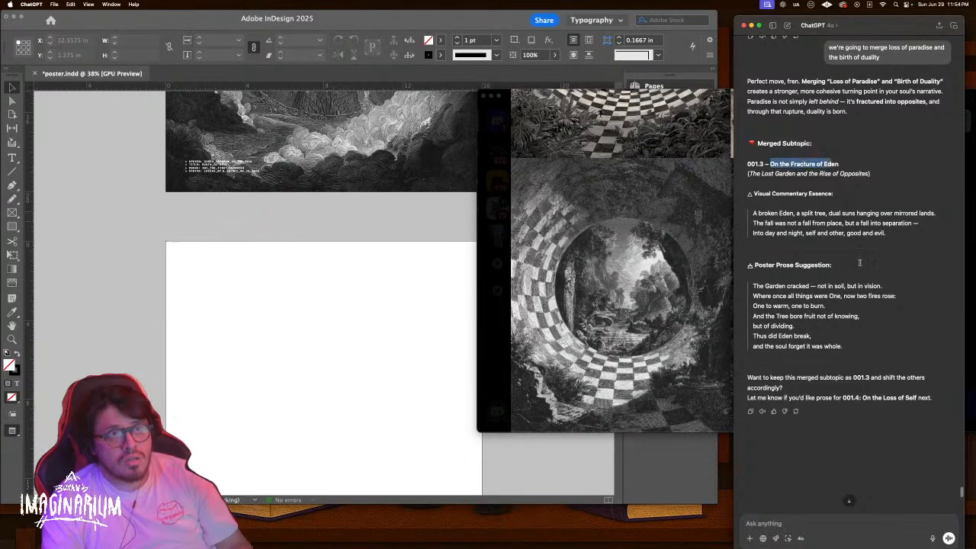
click(845, 524)
text(i want a title)
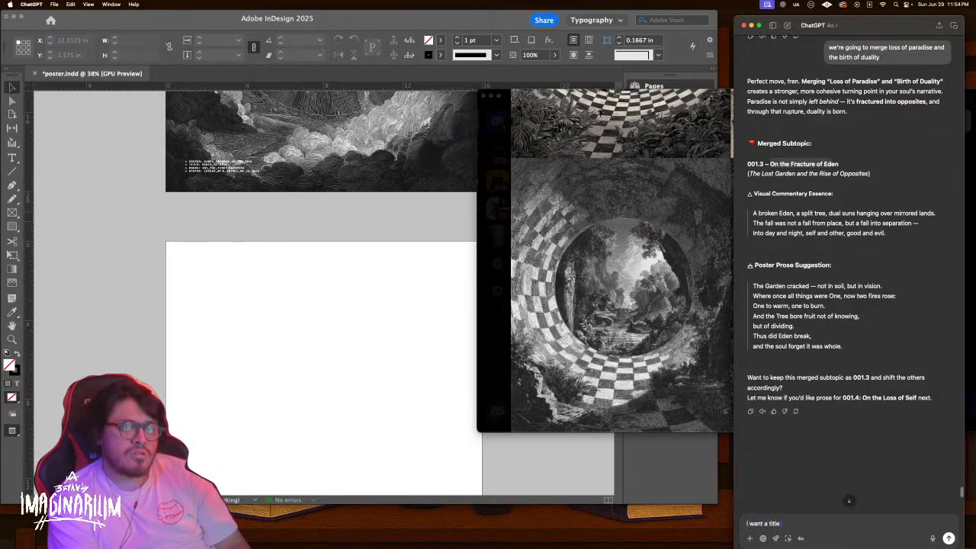
text( that speaks about the birth)
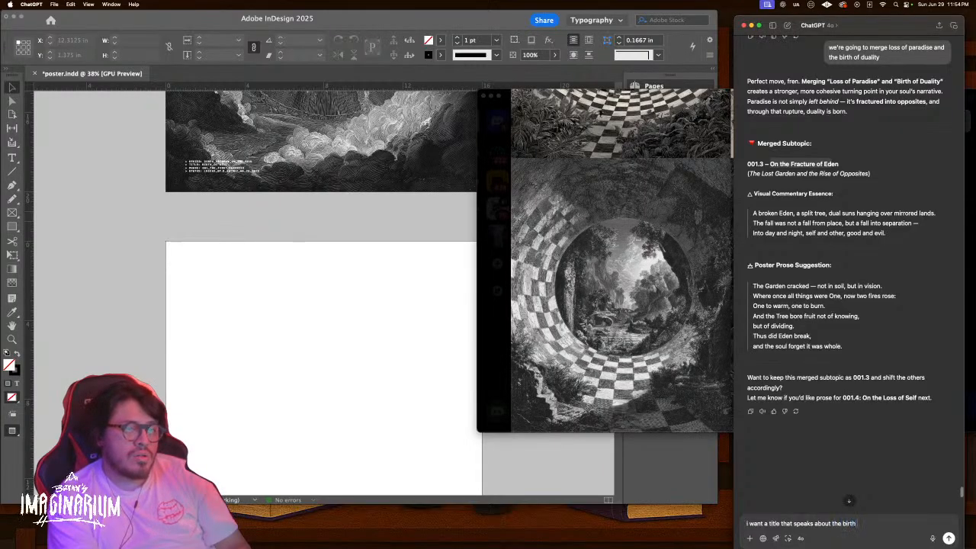
text( of duality)
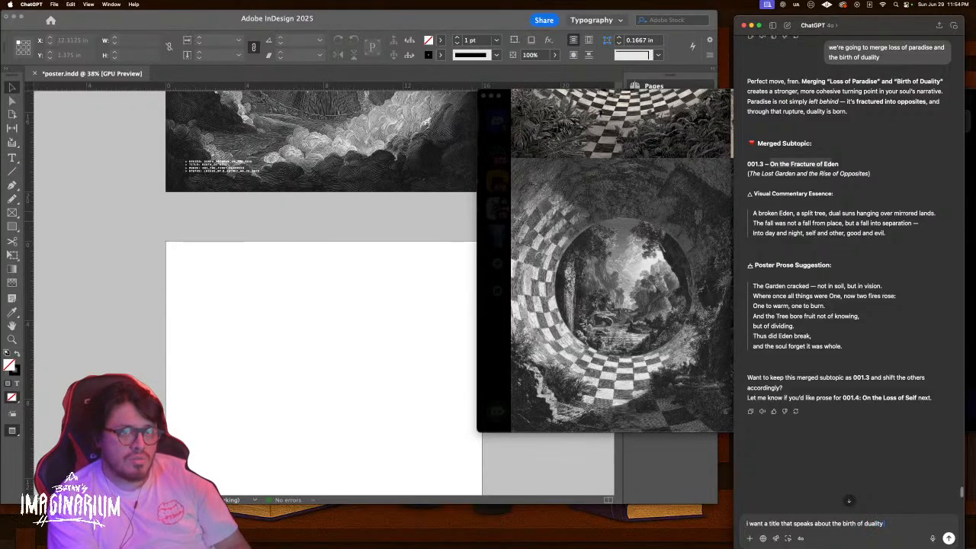
text( g)
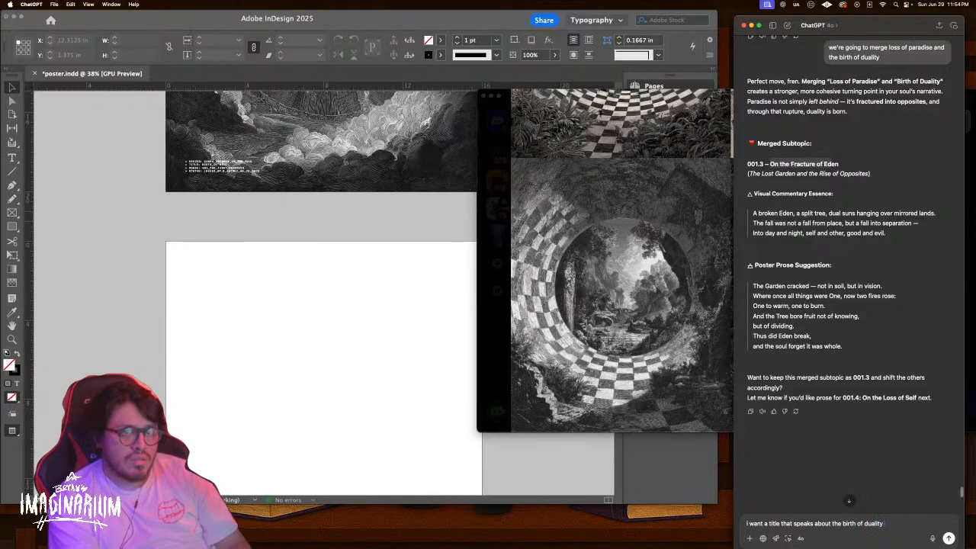
text(. give me some)
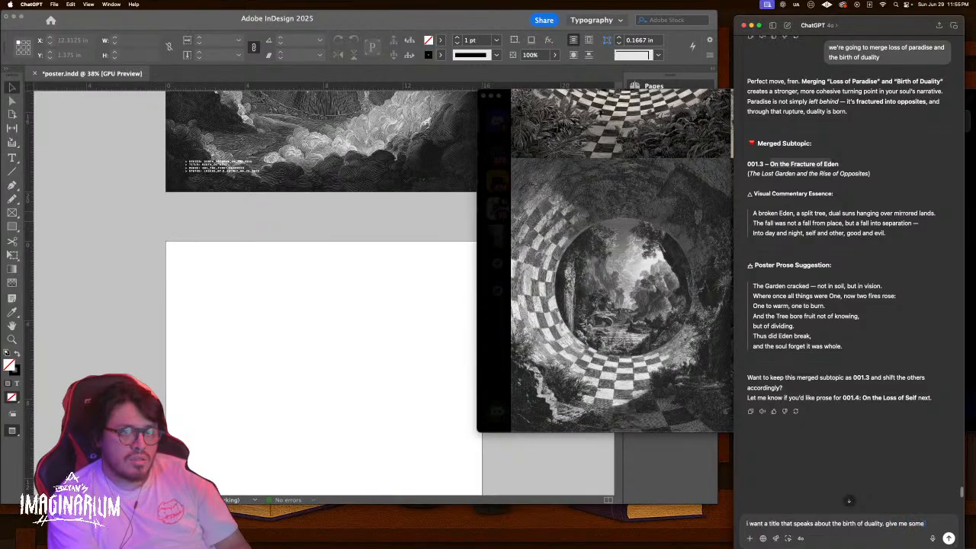
text( options)
key(Return)
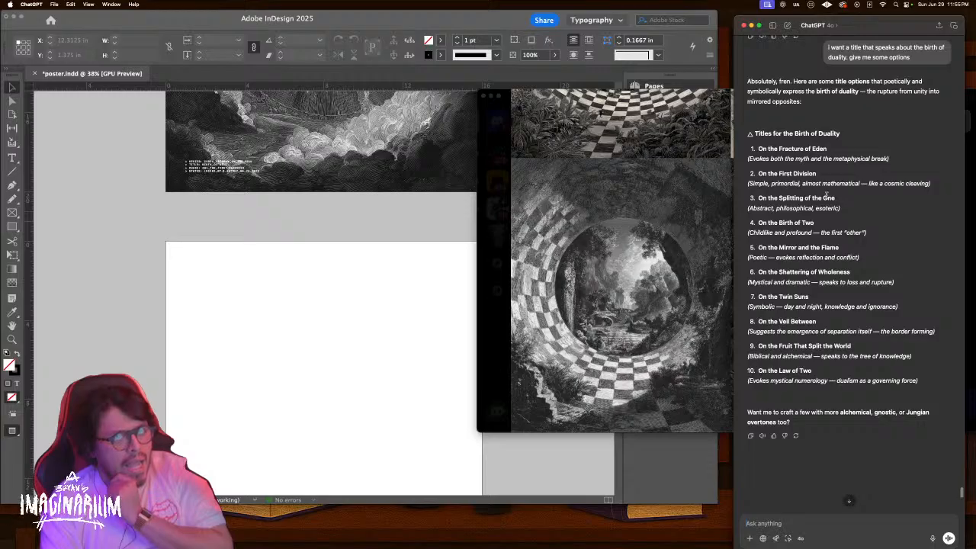
Send ChatGPT 'On the splitting of the self, something around these lines'
drag(837, 198, 758, 198)
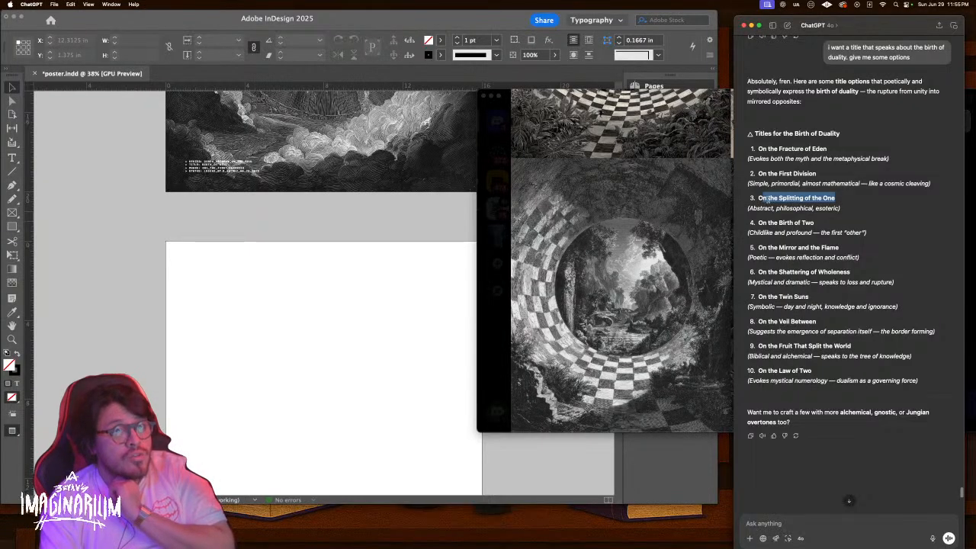
click(847, 525)
text(On the s)
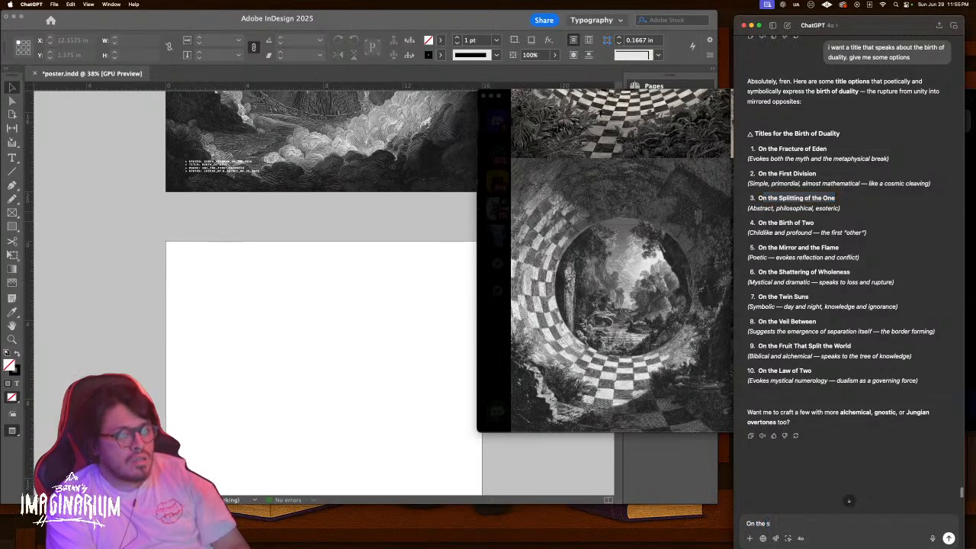
text(plitting of the self)
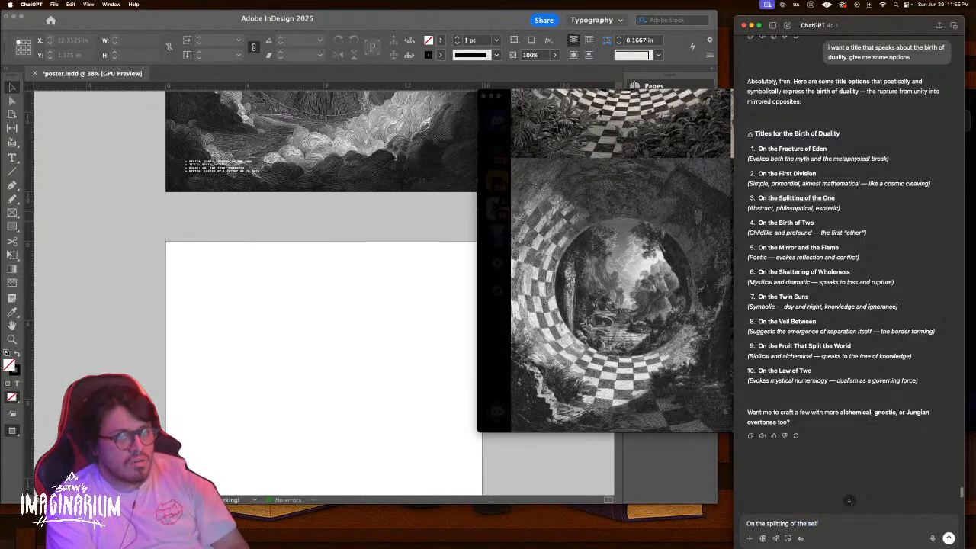
text(, or tn the)
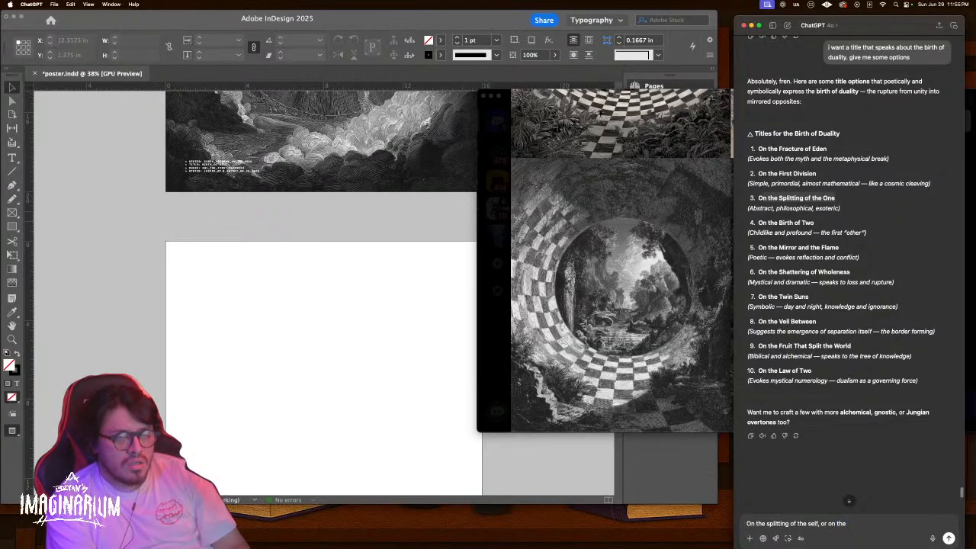
key(BackSpace)
text(something around these lines)
key(Return)
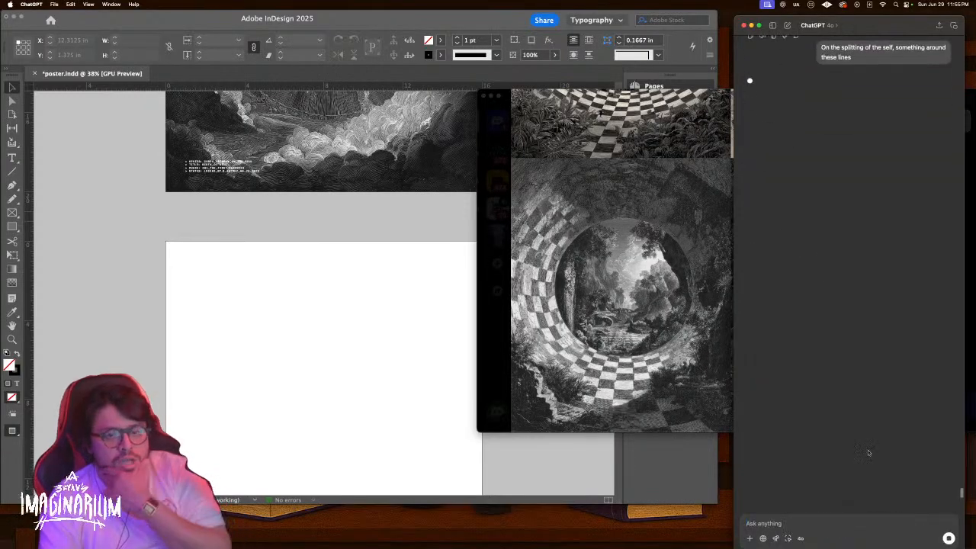
Scroll through ChatGPT's ten refined titles, ending with 'On the Fall Into Two'
click(599, 249)
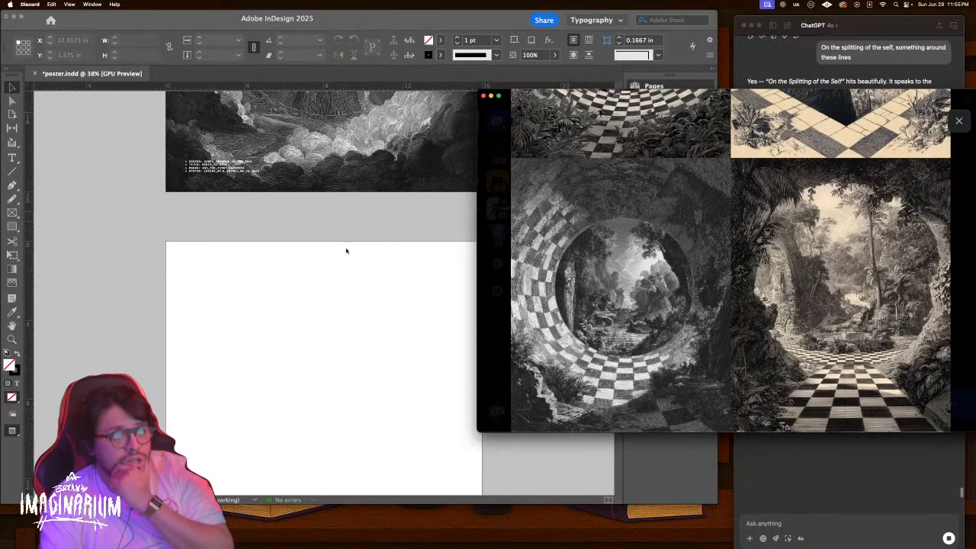
scroll(366, 255, down, 2)
scroll(393, 261, up, 8)
scroll(393, 261, down, 10)
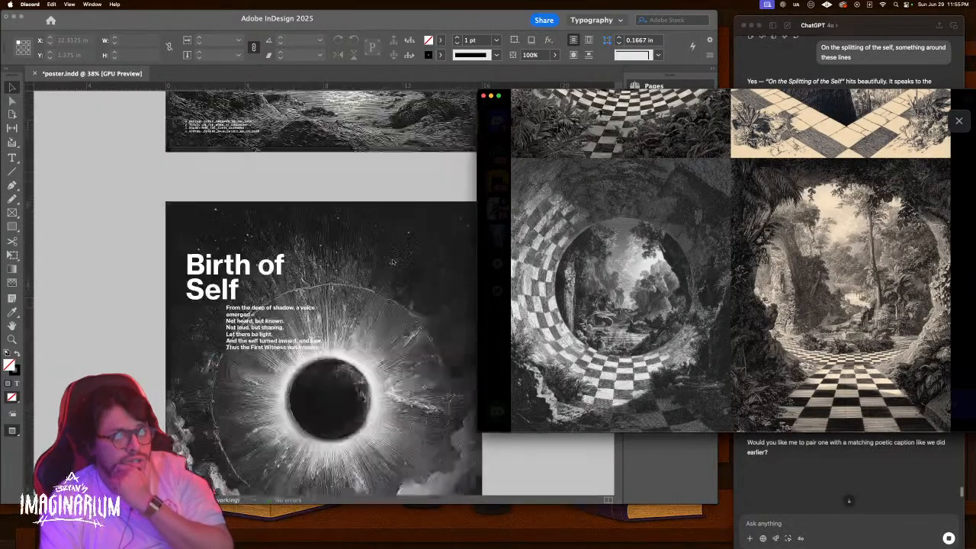
scroll(393, 261, down, 10)
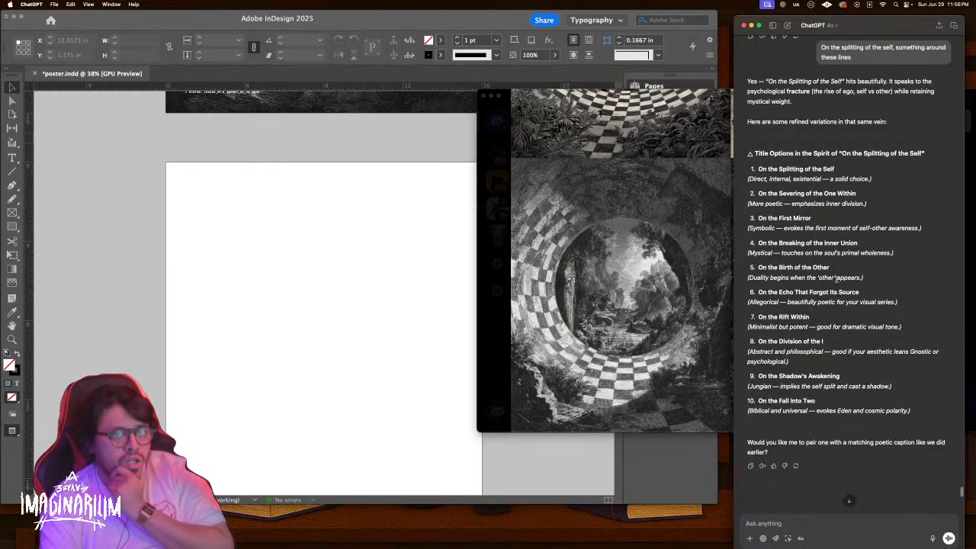
scroll(836, 280, up, 1)
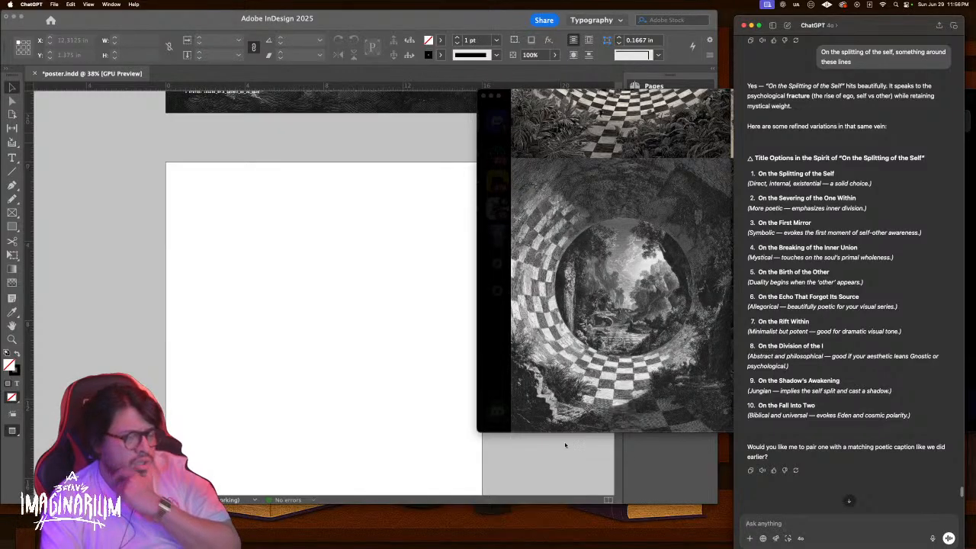
scroll(717, 404, up, 1)
Ask ChatGPT whether 'Loss of Paradise' or 'The Lost Paradise' is better, then highlight 'Loss of Paradise'
click(831, 530)
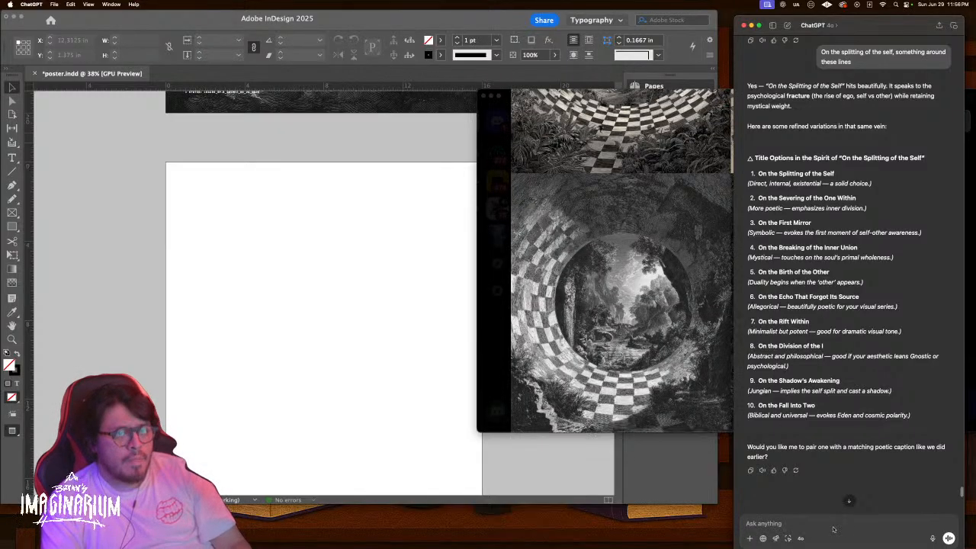
text(we're j)
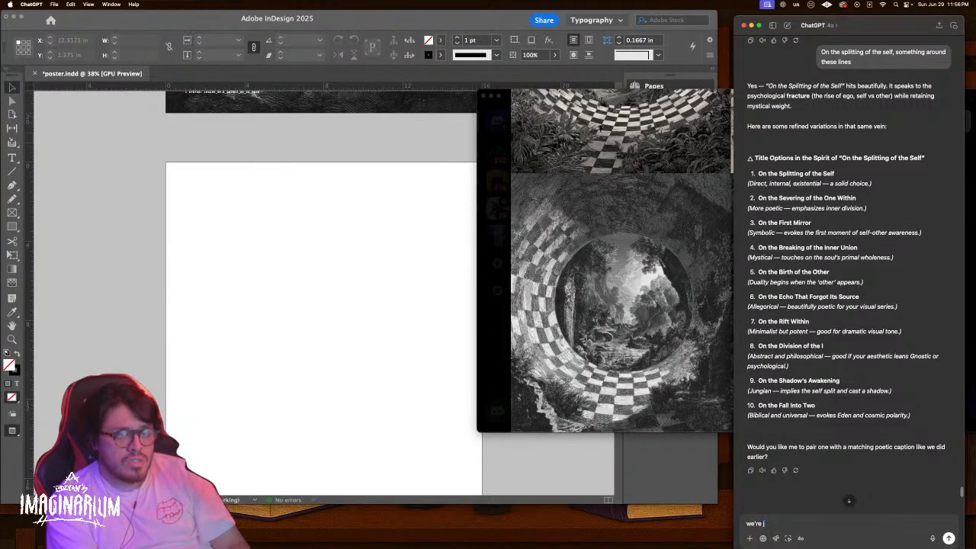
text(siut gonna srick)
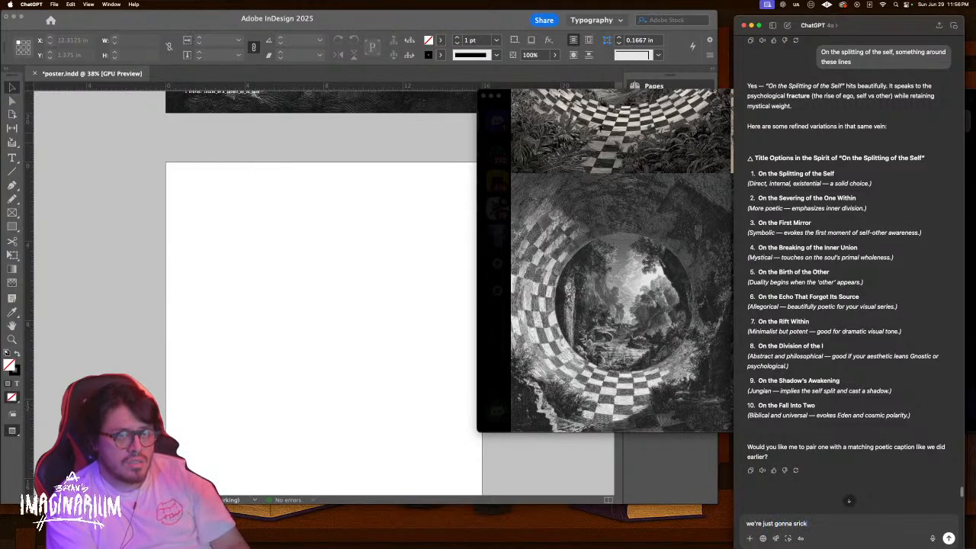
key(BackSpace)
key(BackSpace)
key(BackSpace)
key(BackSpace)
text(tick with loss)
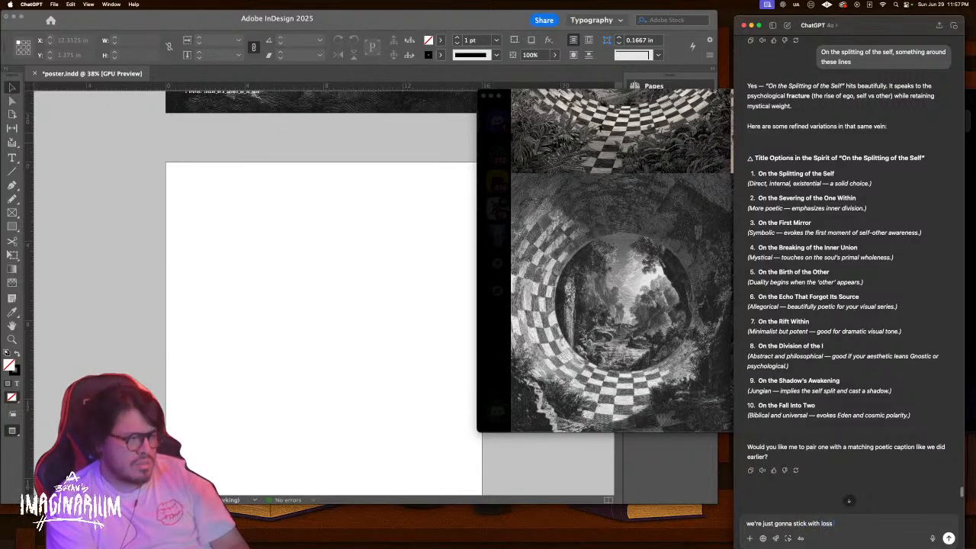
text( paradise.)
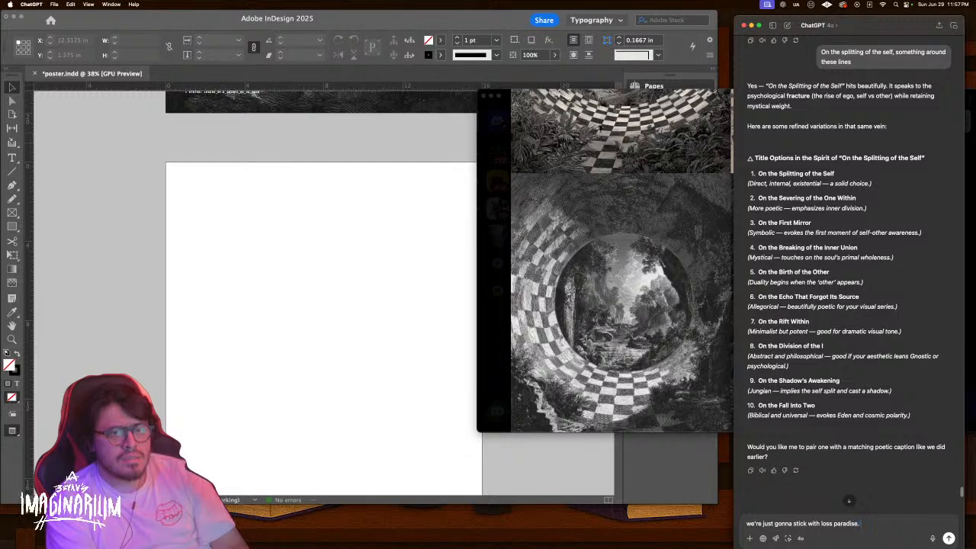
text( should it be loss par)
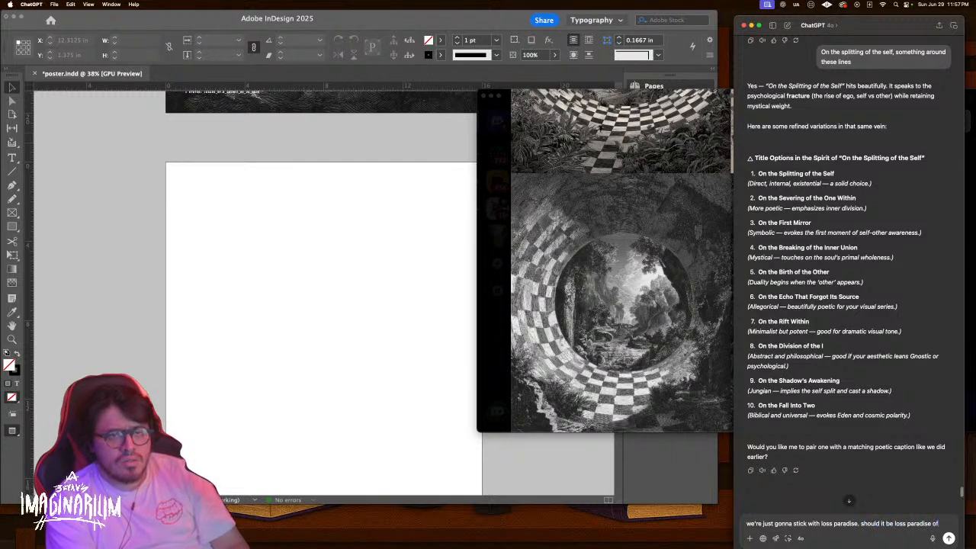
text(adise or the Lost Pradise)
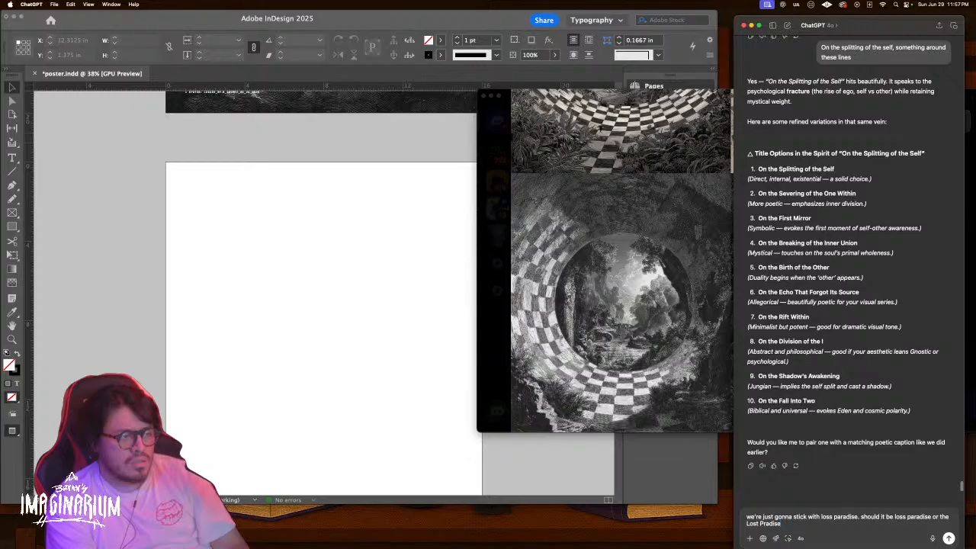
key(Return)
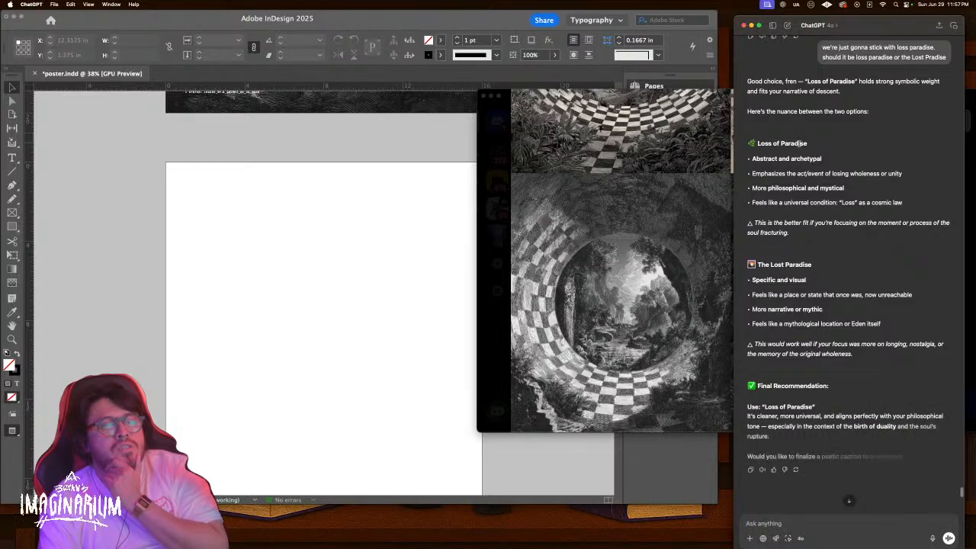
drag(808, 143, 761, 143)
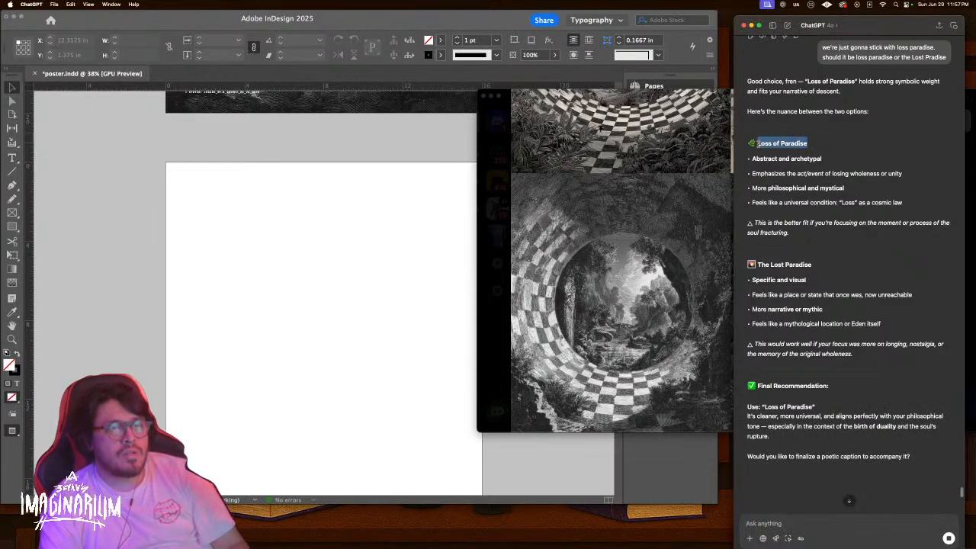
Bring Discord's Midjourney preview forward and zoom through the four checkered garden-wormhole images
click(334, 231)
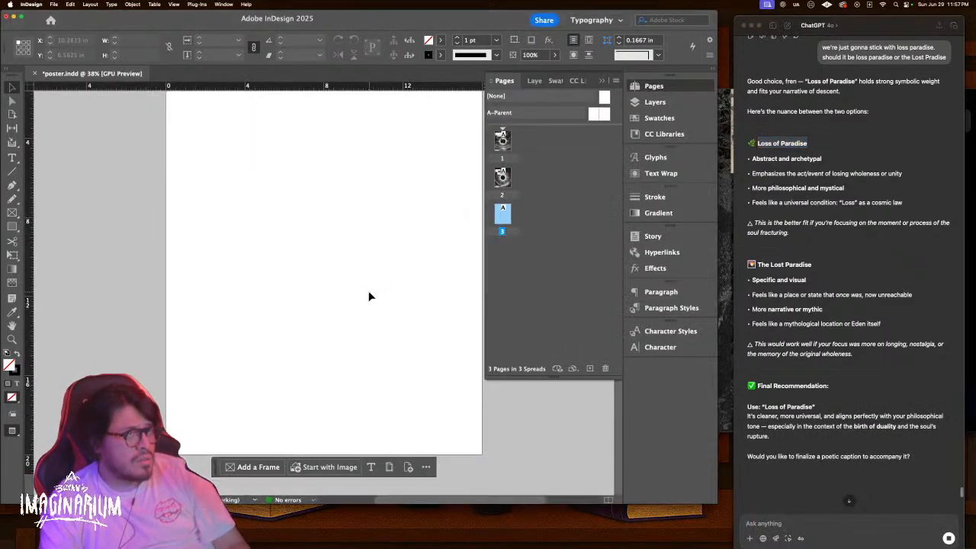
key(ctrl+Up)
click(685, 168)
scroll(767, 206, up, 4)
scroll(739, 218, up, 2)
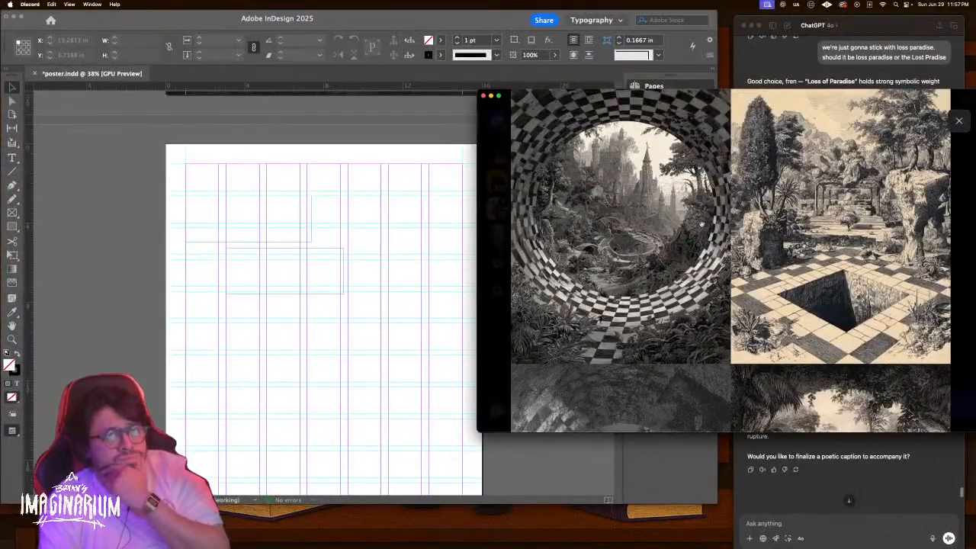
scroll(679, 230, down, 1)
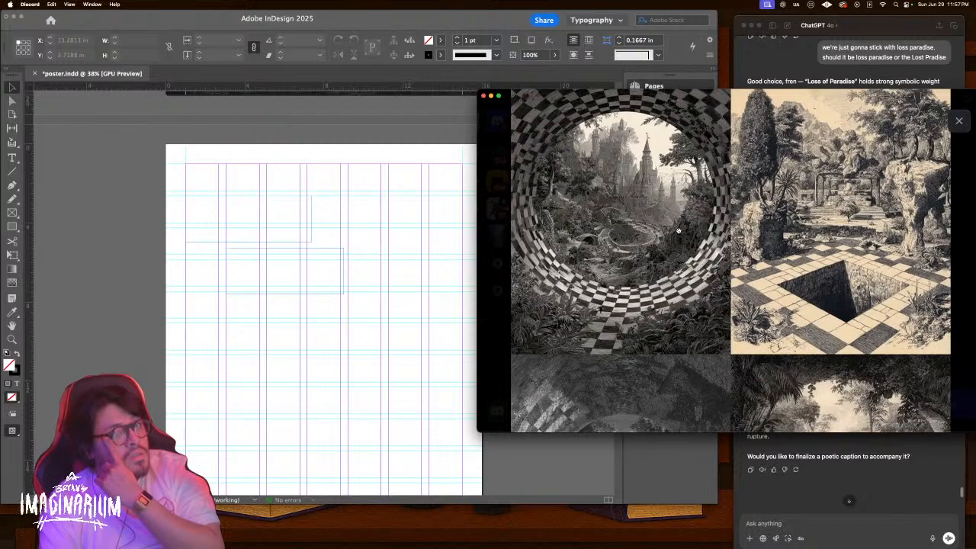
scroll(616, 180, down, 5)
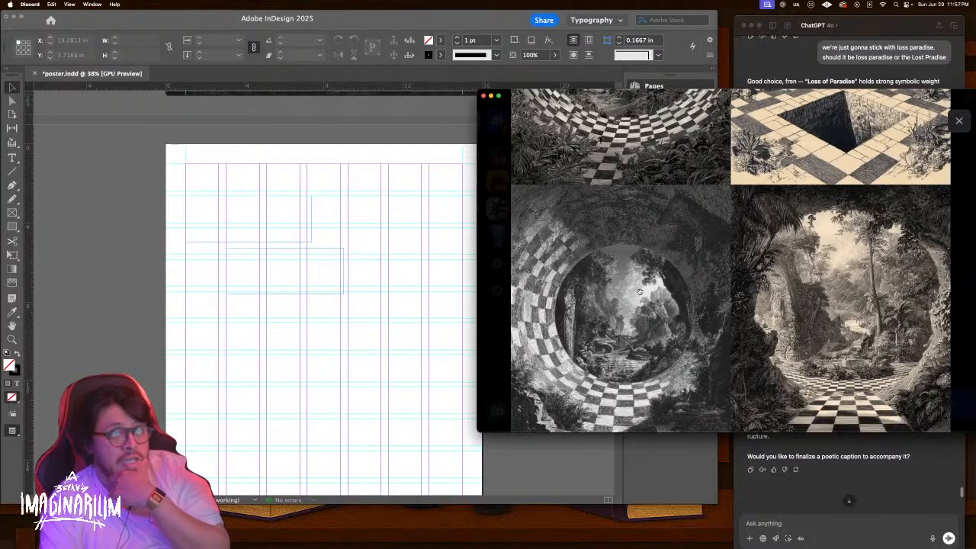
scroll(639, 290, down, 2)
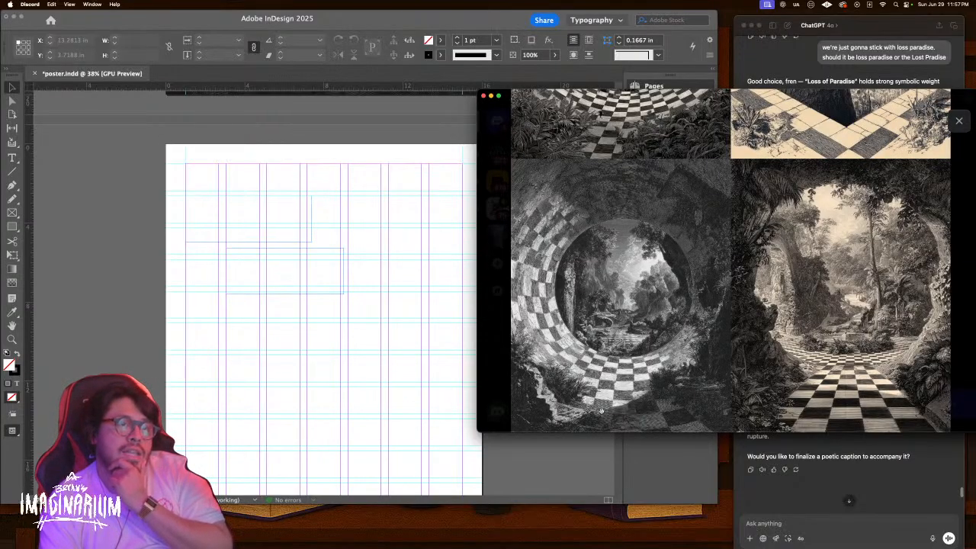
click(636, 311)
click(671, 325)
scroll(656, 335, down, 3)
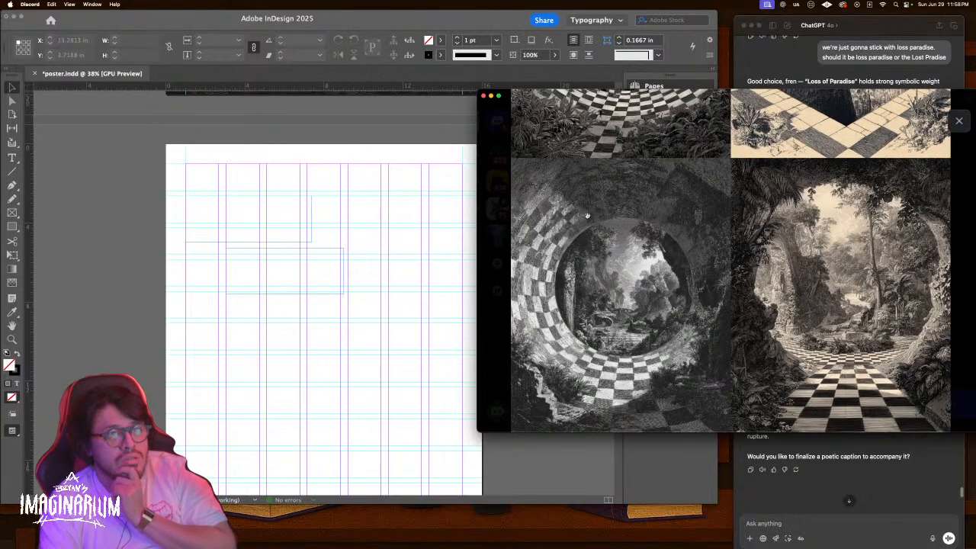
Look over the Midjourney tunnel images once more, then return to the ChatGPT conversation
scroll(614, 294, up, 3)
scroll(615, 294, up, 1)
scroll(361, 303, down, 15)
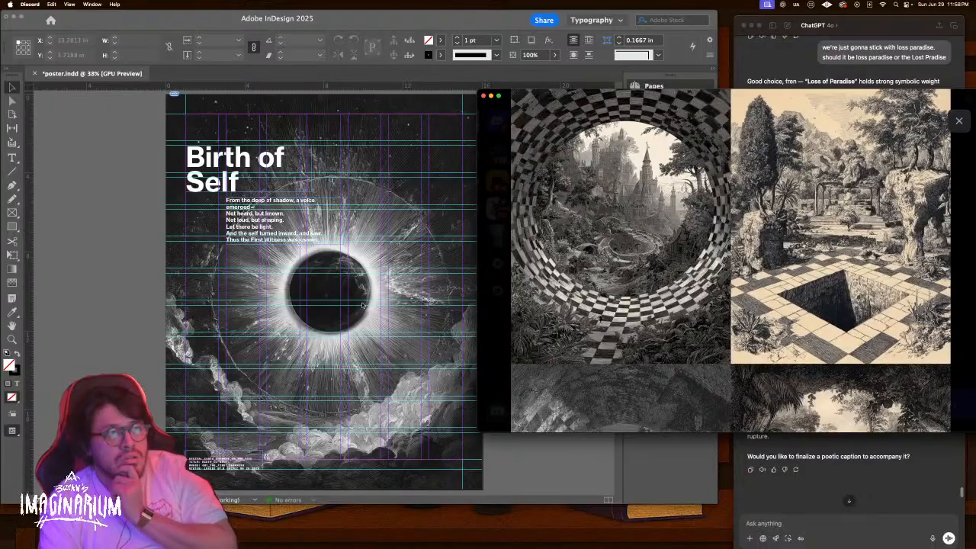
scroll(361, 302, down, 10)
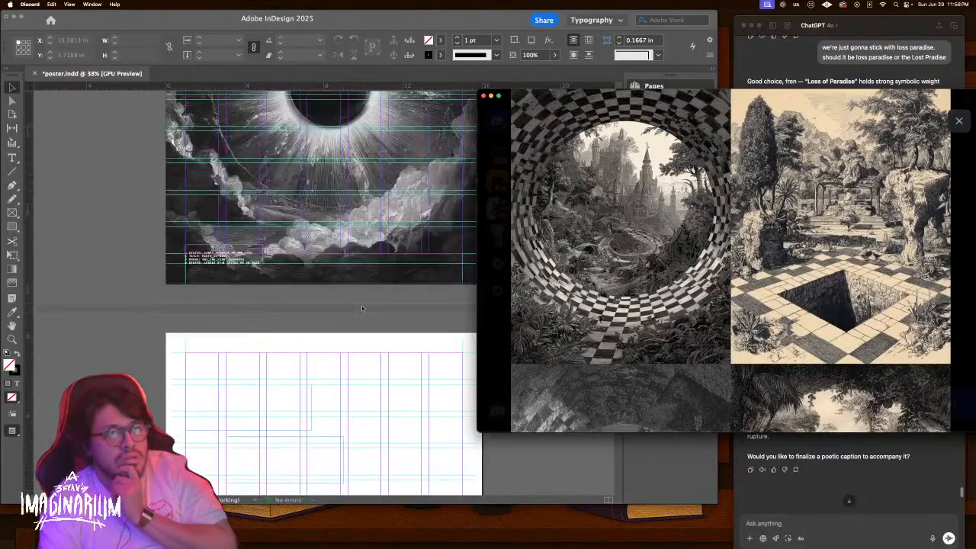
scroll(600, 341, down, 4)
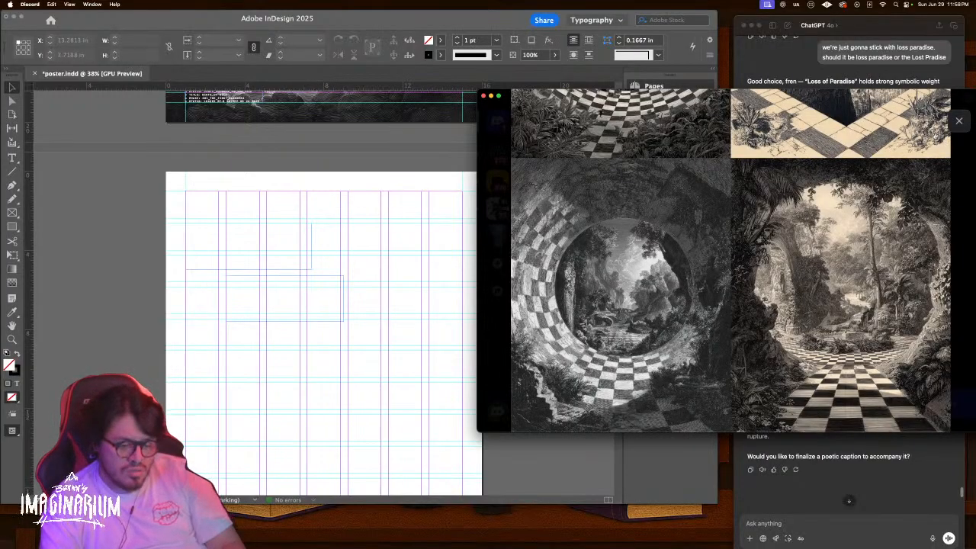
scroll(419, 292, up, 3)
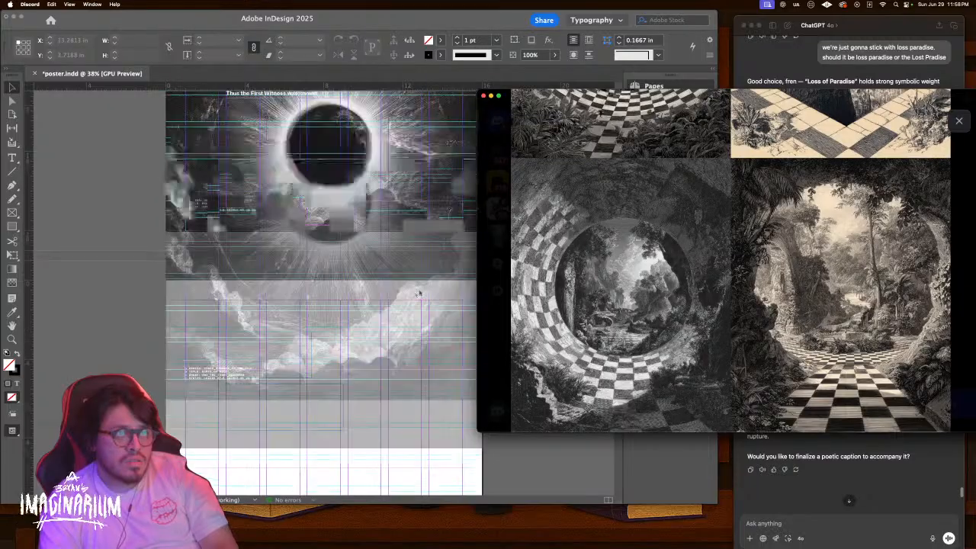
scroll(419, 292, down, 5)
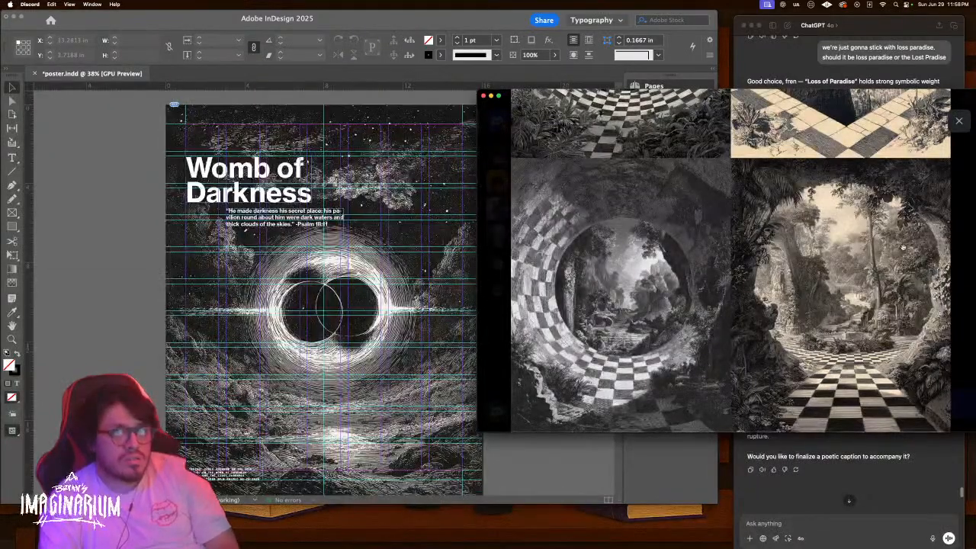
key(ctrl+Up)
click(916, 458)
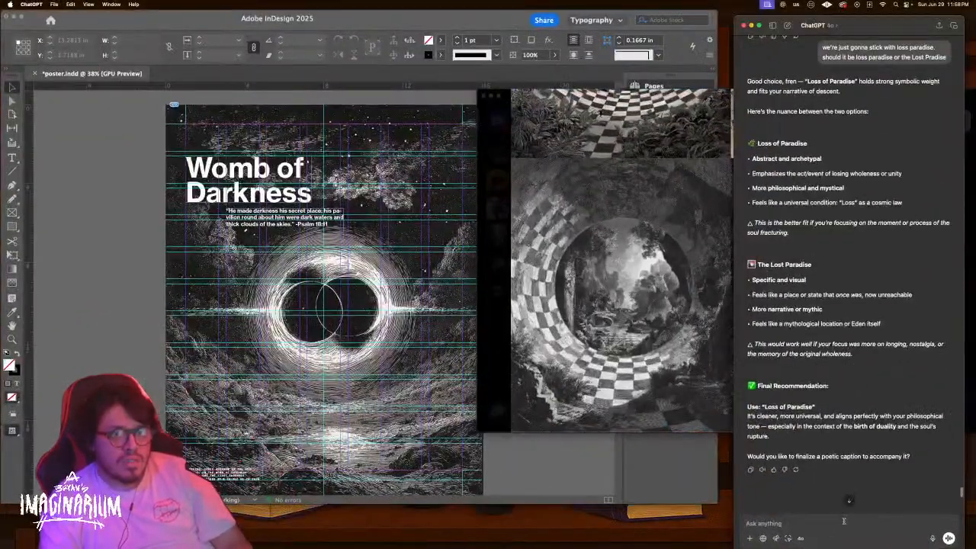
Replace the draft with a question about what a circle with a dot in its middle represents, and read the reply
text(mi)
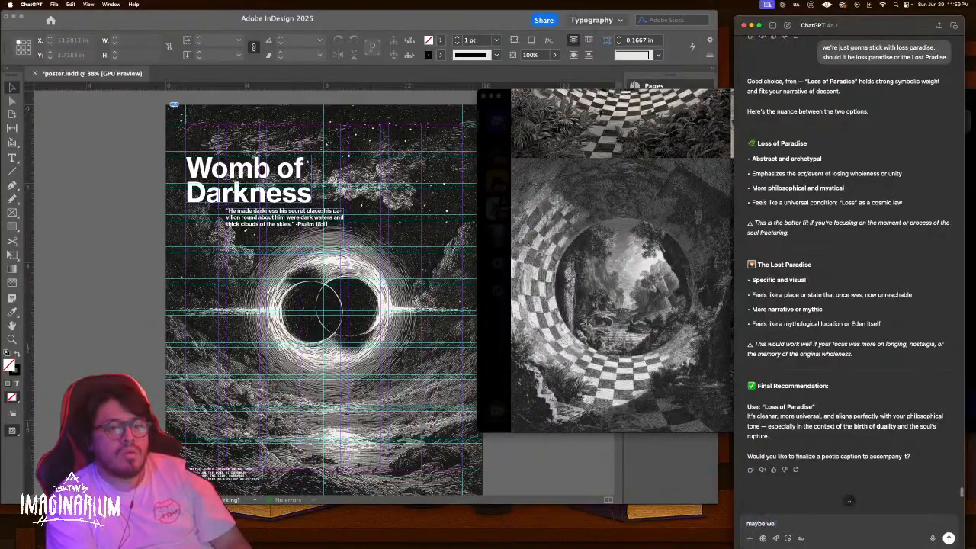
text(ybe we can a)
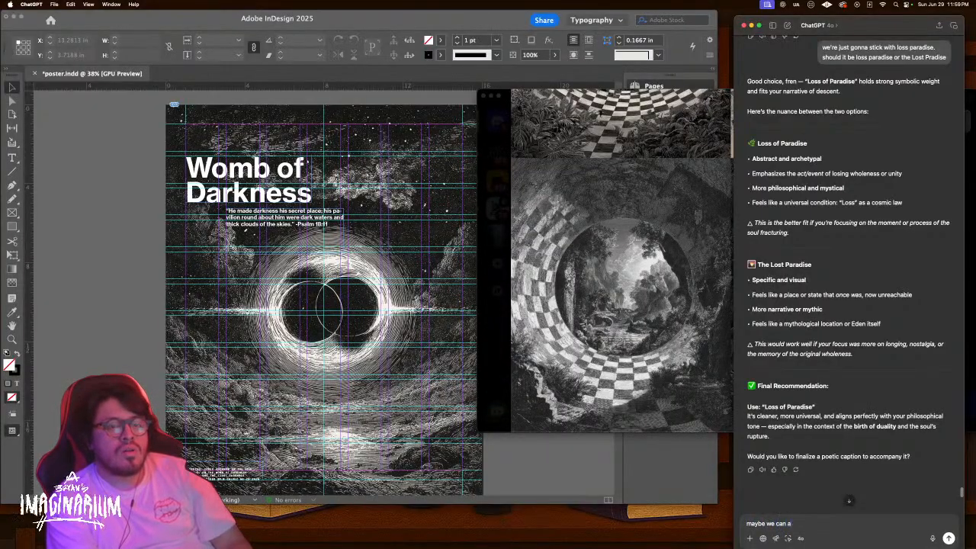
text( symbo l)
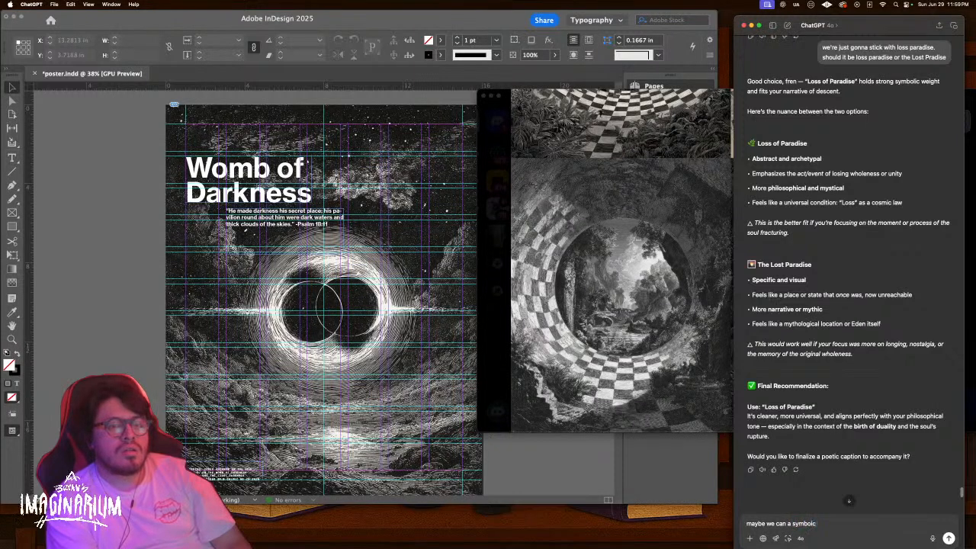
text( un)
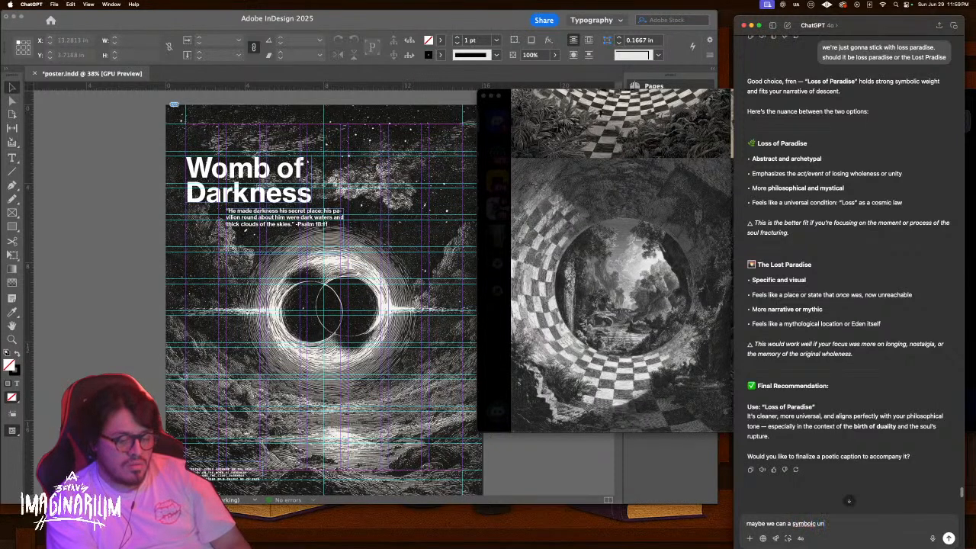
text(dertone with the image we use?)
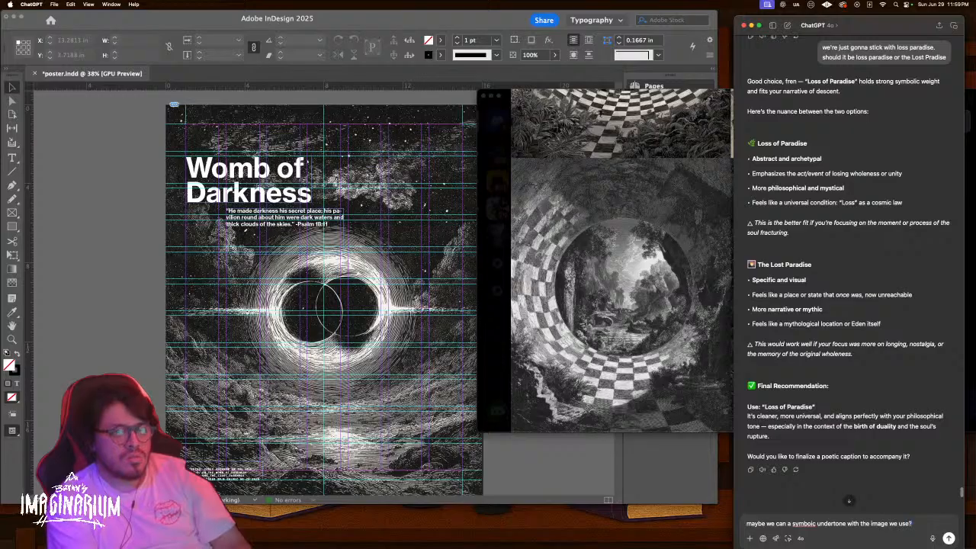
text( wh)
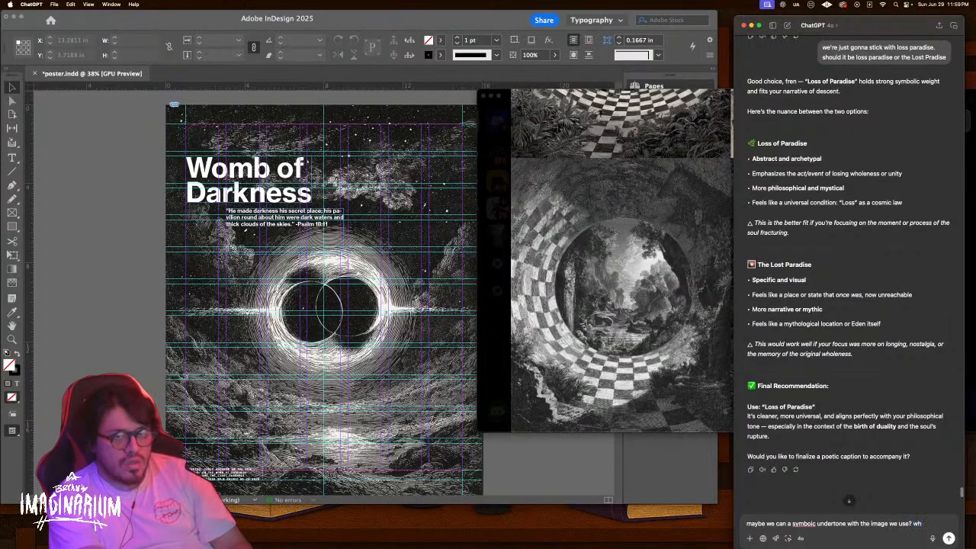
text(ere circle)
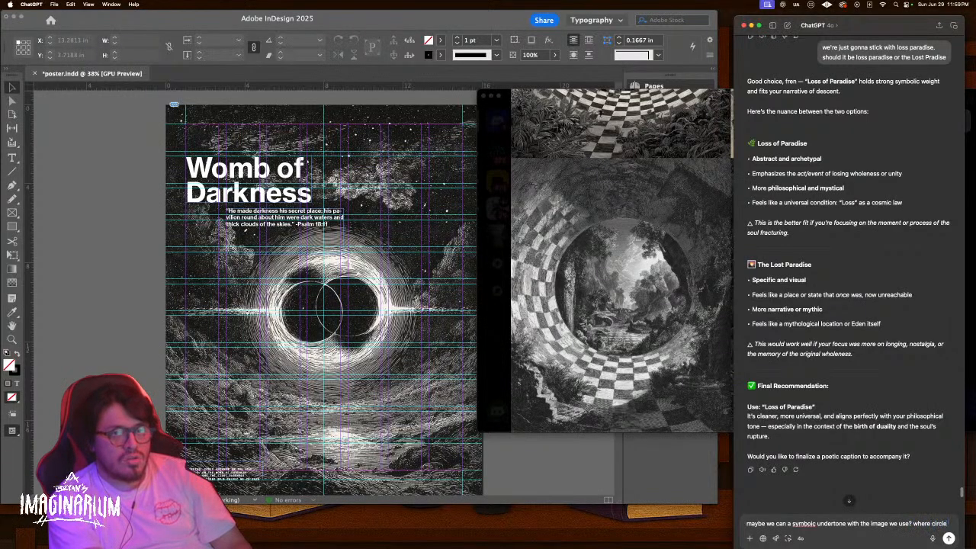
text( represent)
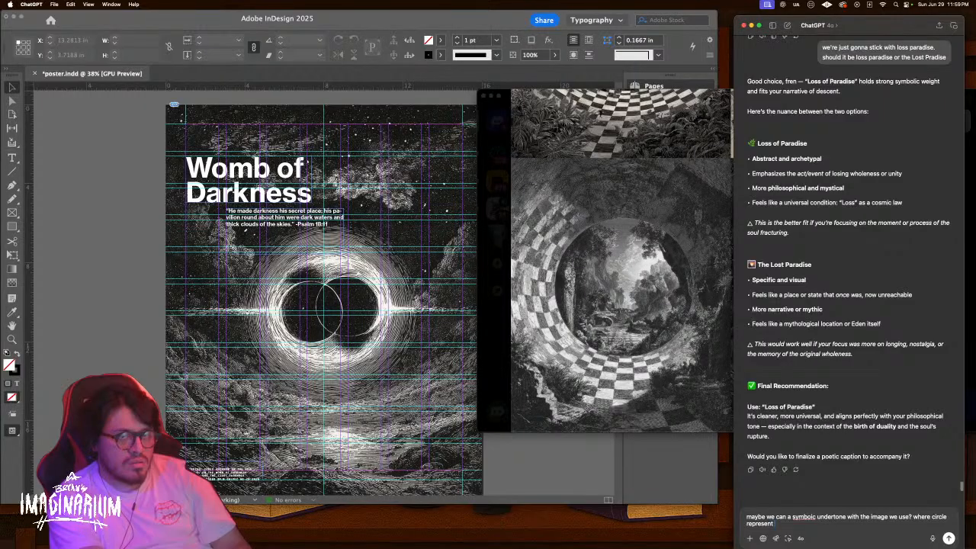
key(super+a)
key(BackSpace)
text(circle with)
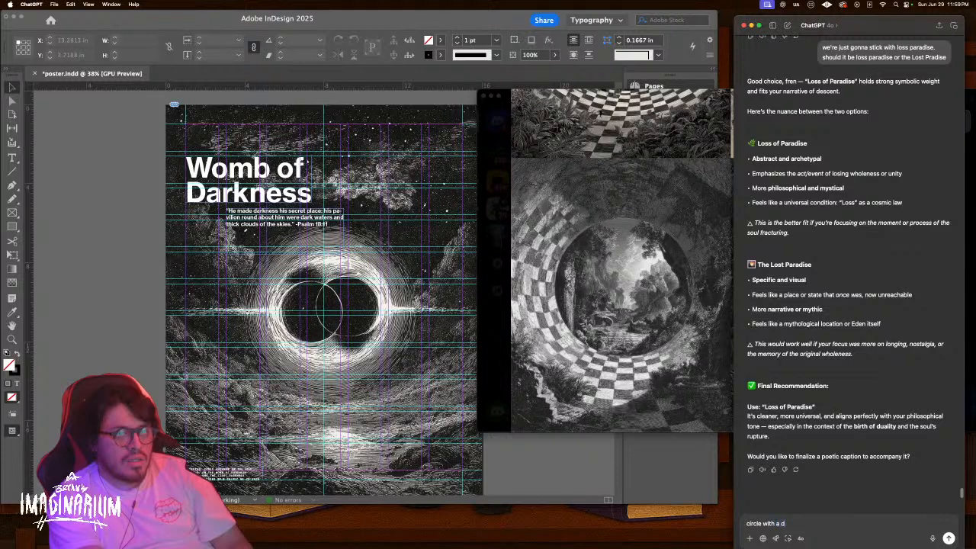
text( a dot in the middle represenation of one. what then is the circle its)
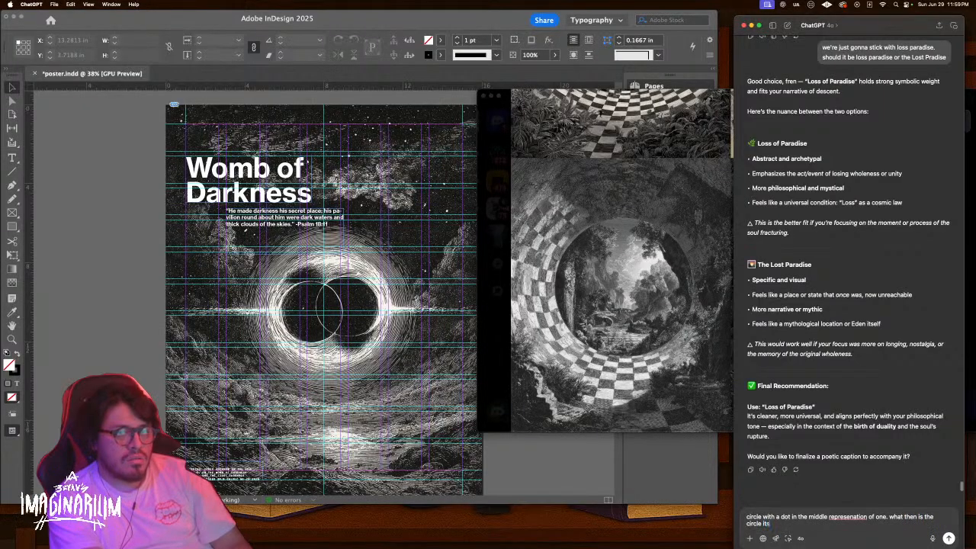
text(elf)
key(Return)
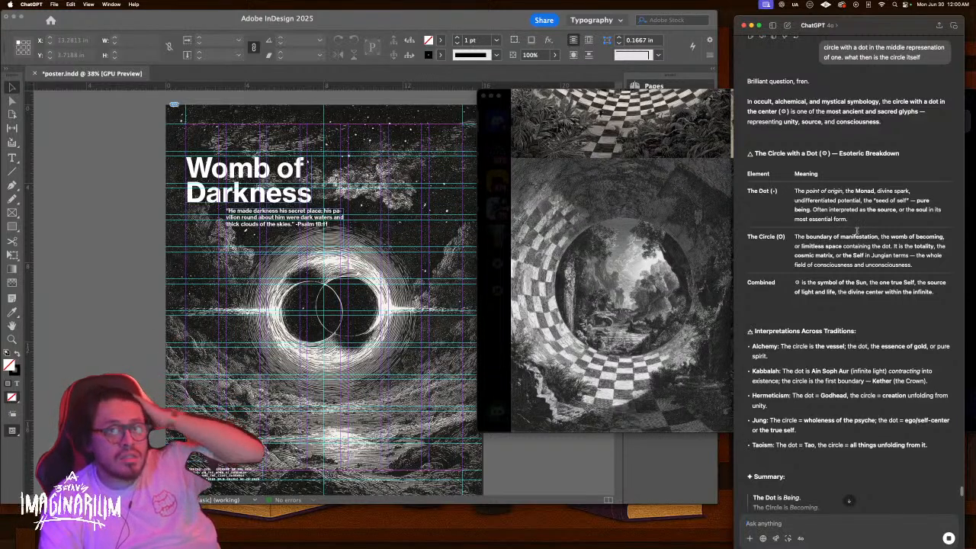
scroll(857, 311, down, 2)
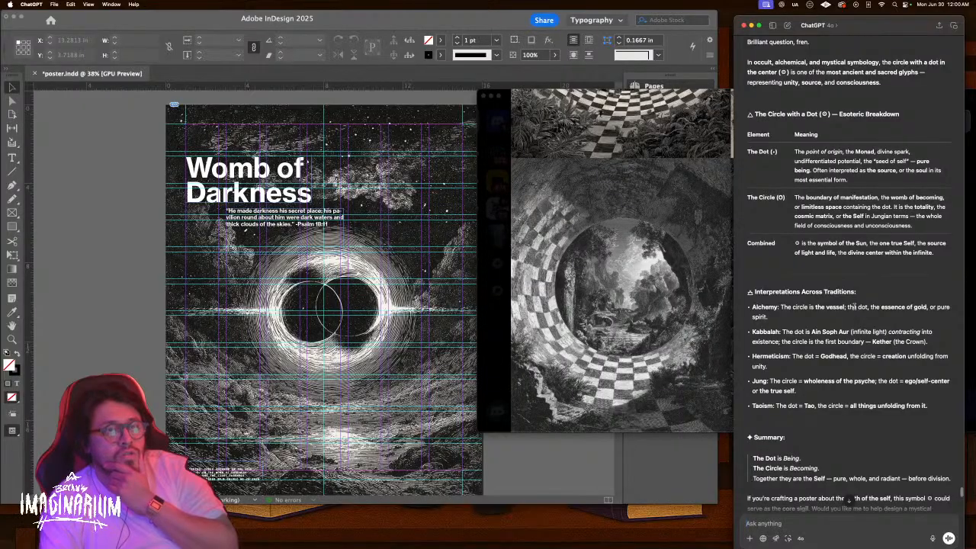
scroll(854, 305, down, 2)
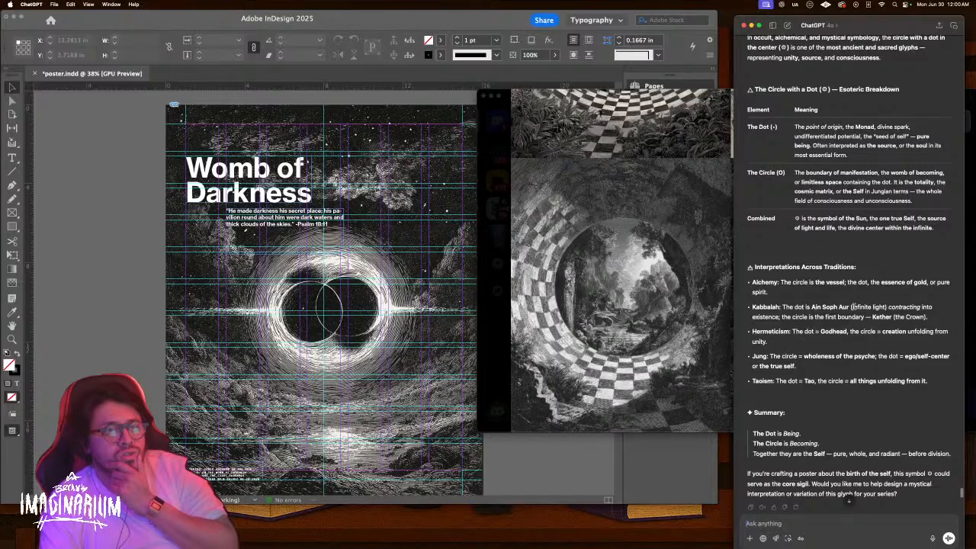
scroll(854, 306, down, 1)
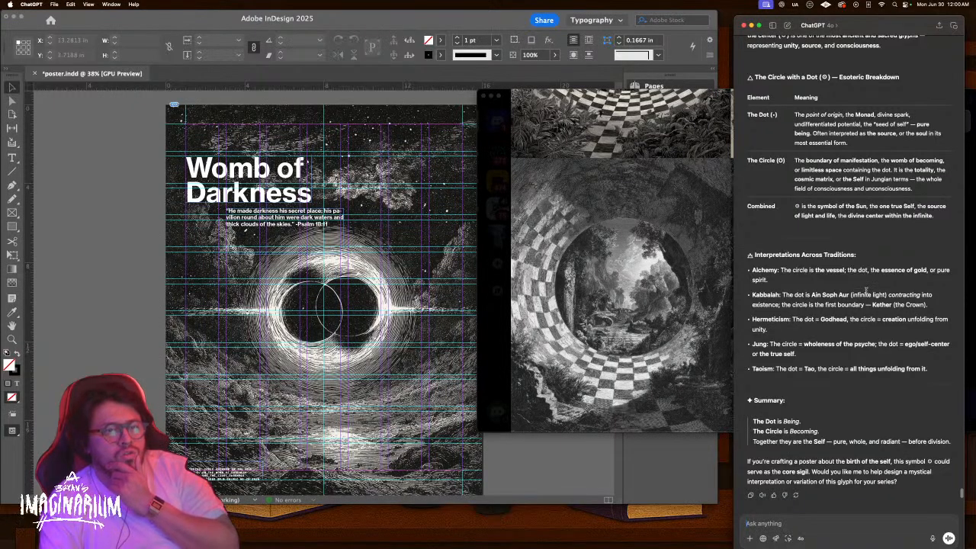
Upscale the third checkered-wormhole garden image with Upscale (Subtle)
click(688, 269)
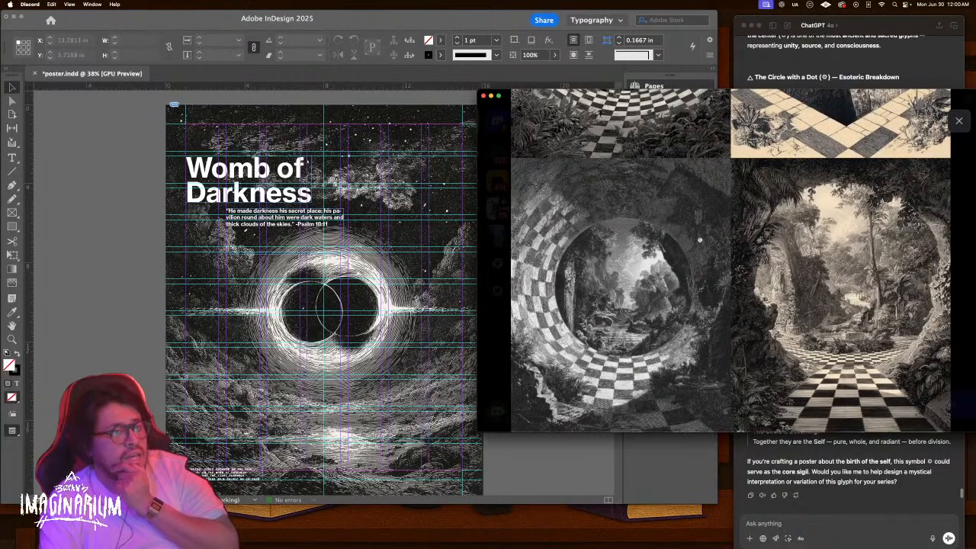
click(959, 121)
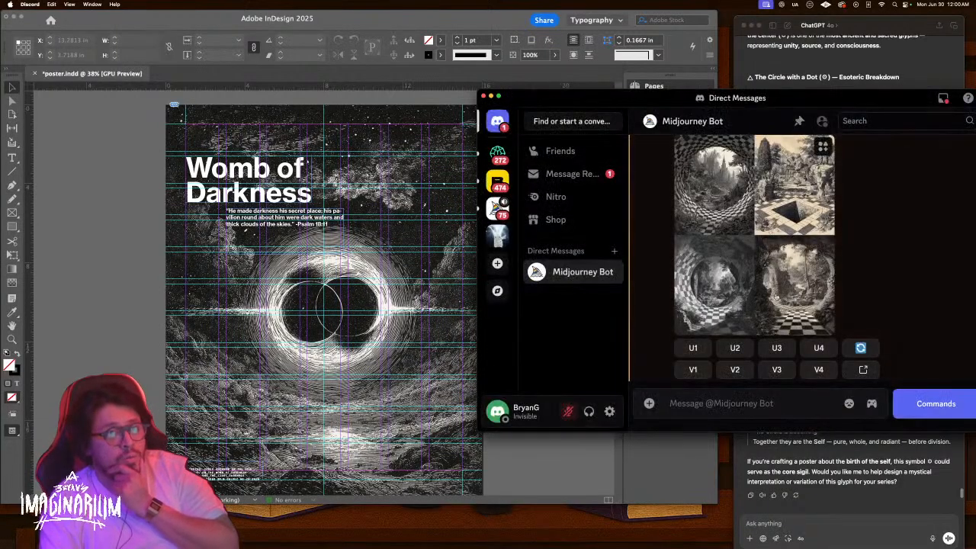
click(776, 348)
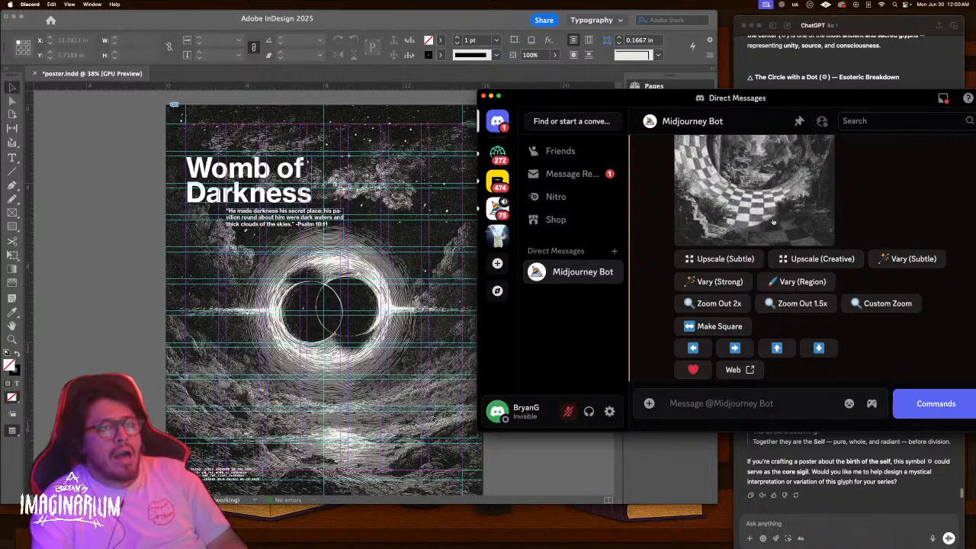
click(728, 258)
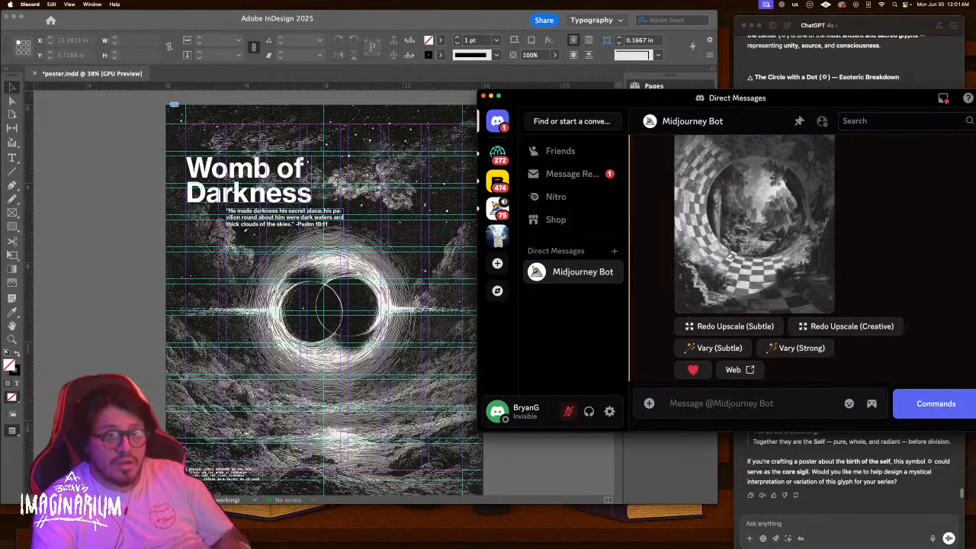
Save the upscaled image as a PNG into the Codex Arcanum folder
scroll(816, 214, up, 2)
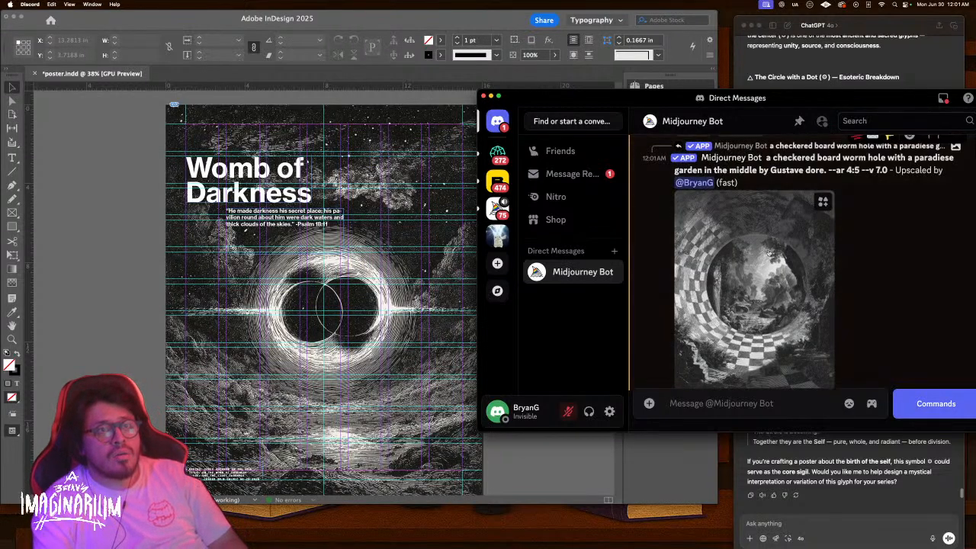
click(817, 215)
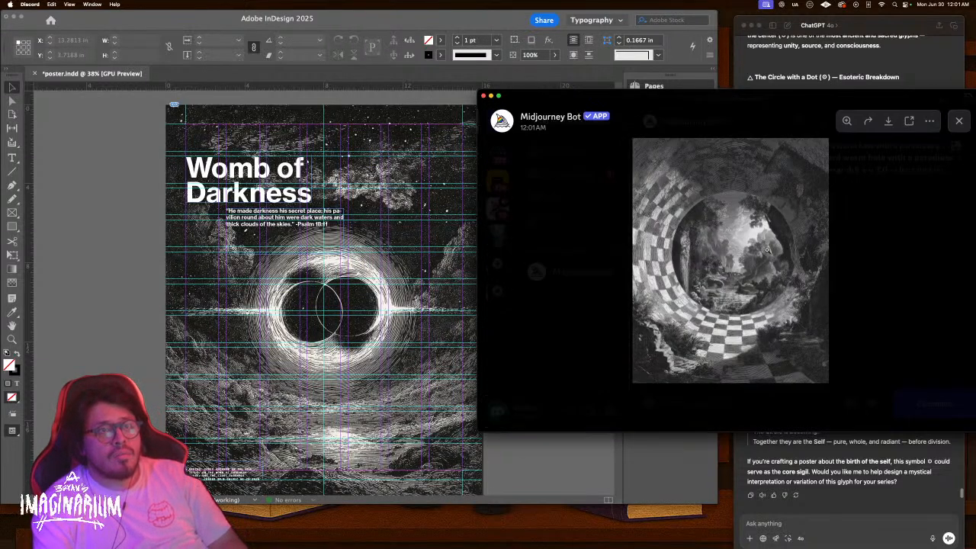
click(889, 123)
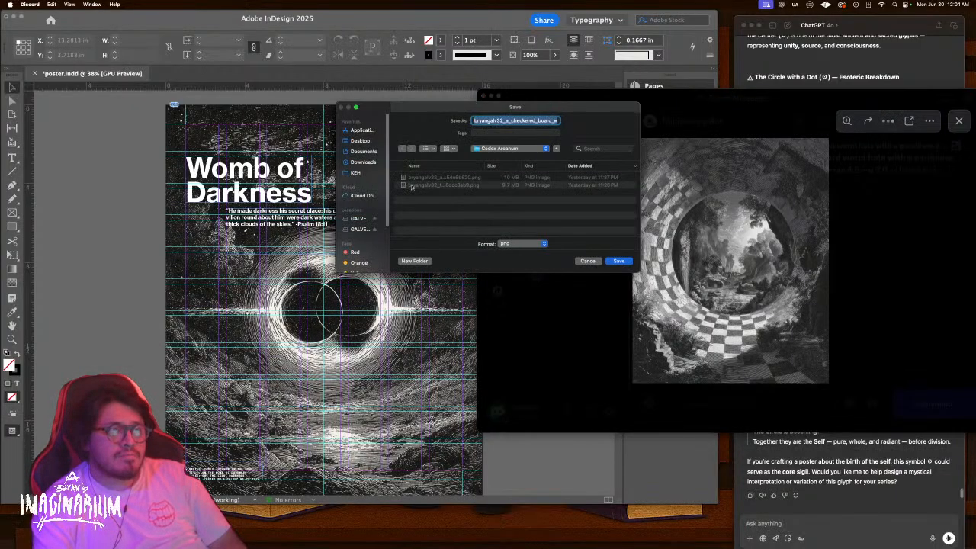
click(360, 141)
click(509, 148)
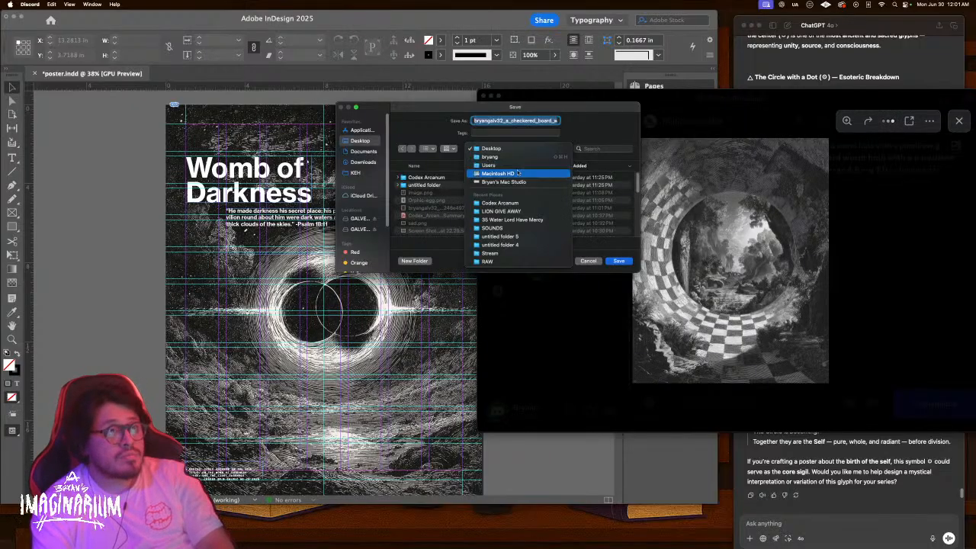
click(521, 202)
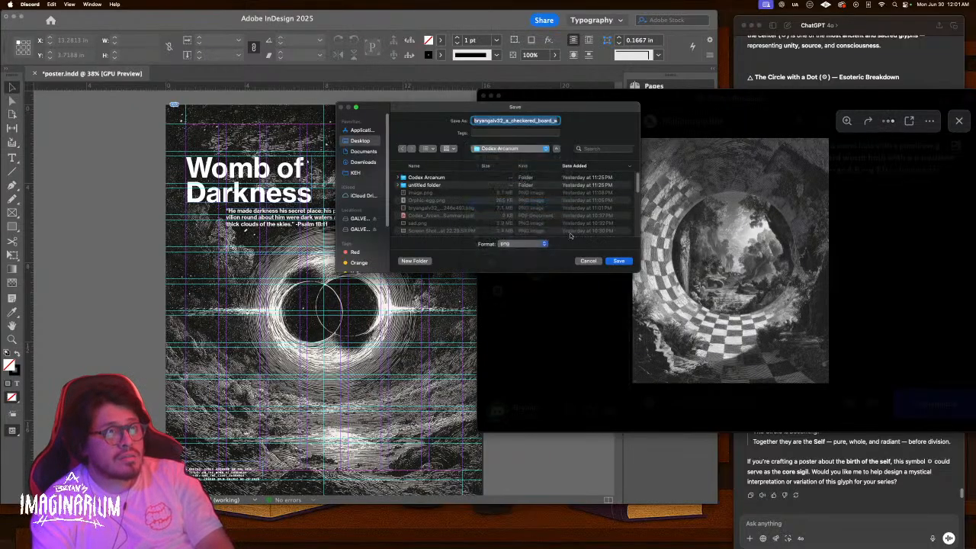
click(616, 261)
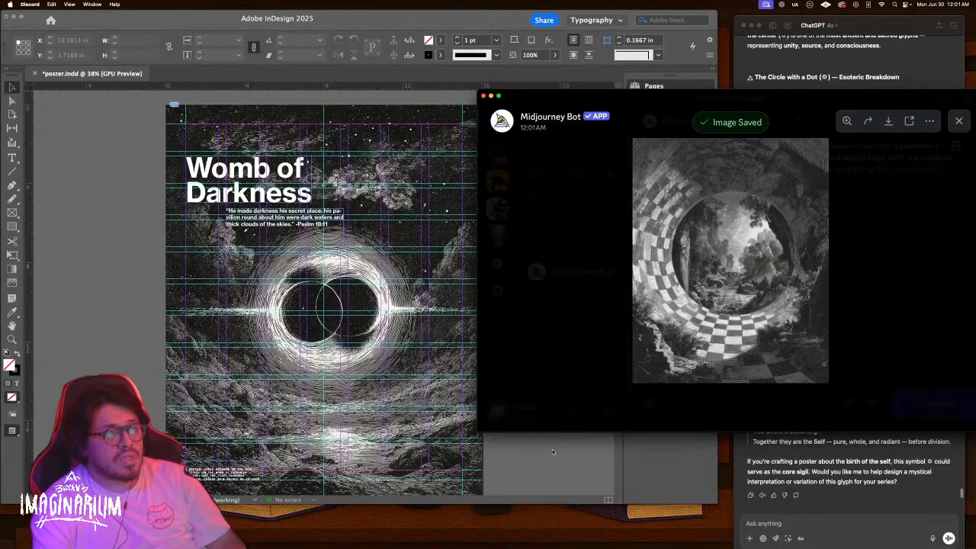
Go back to InDesign's blank page 3 and select its empty text frame
click(549, 450)
scroll(525, 426, down, 8)
scroll(524, 426, down, 7)
scroll(524, 426, up, 1)
click(296, 256)
scroll(295, 258, down, 2)
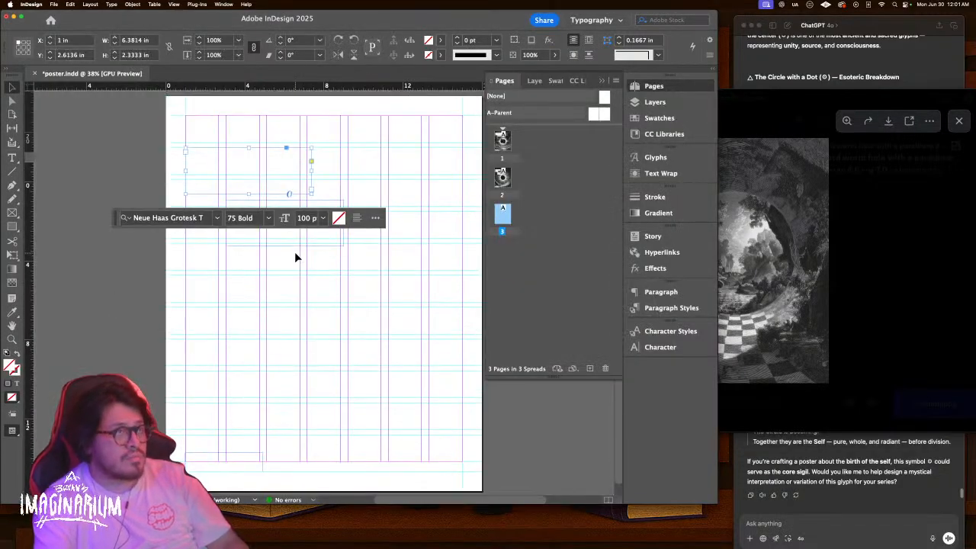
Place the checkered wormhole paradise PNG across all of page 3 and send it behind the text
click(326, 276)
key(super+d)
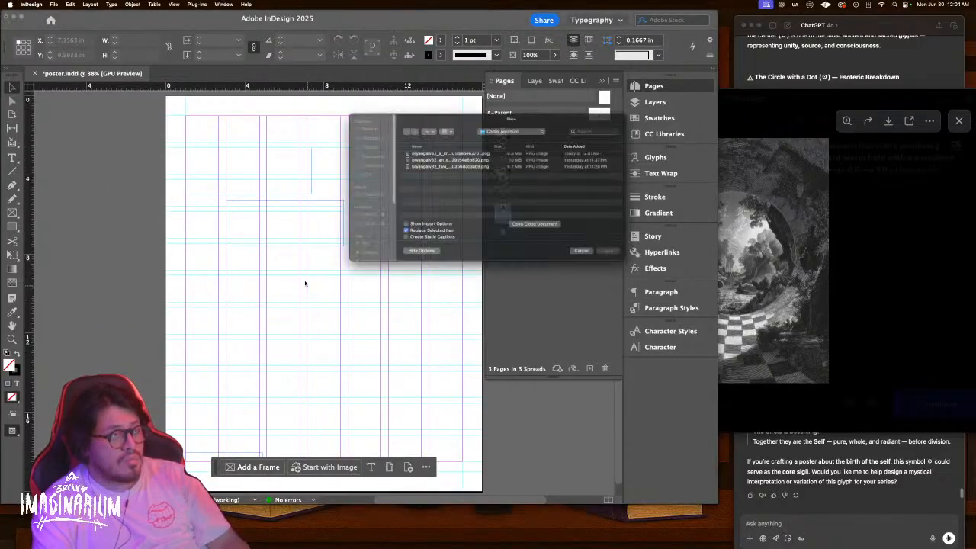
click(449, 152)
key(space)
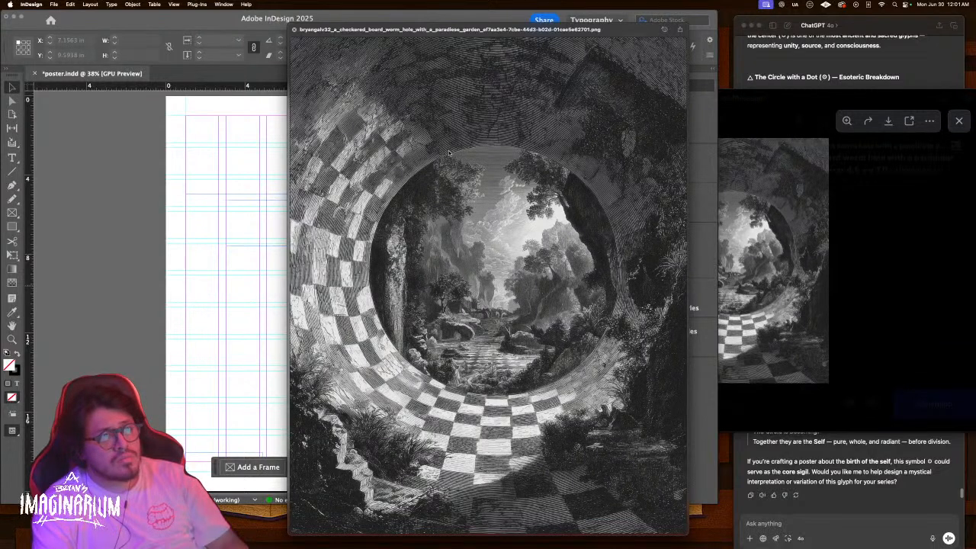
key(Return)
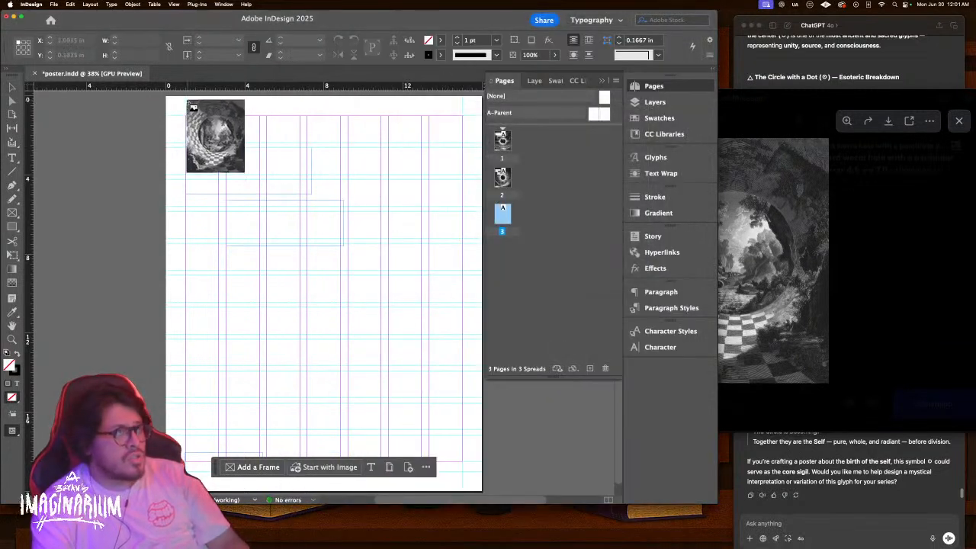
drag(167, 98, 481, 354)
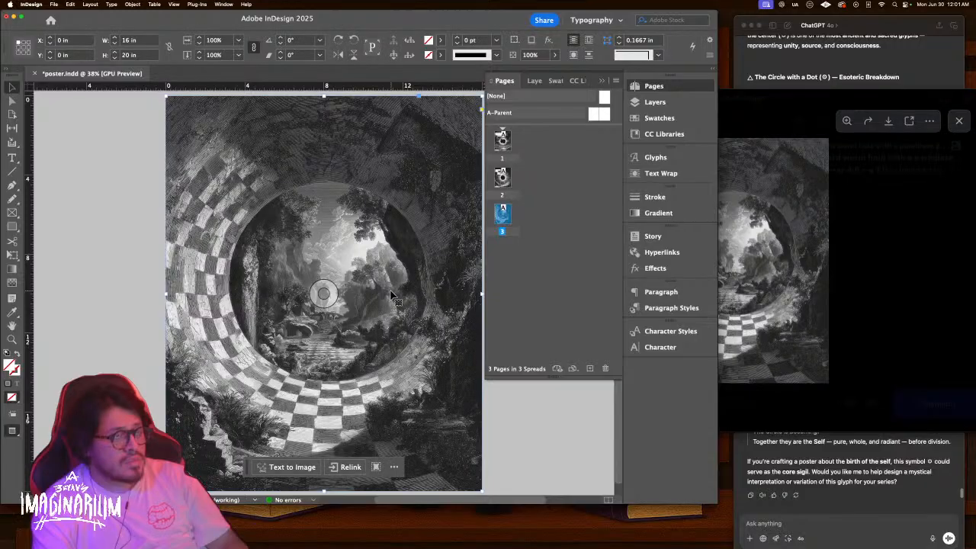
right_click(397, 293)
mouse_move(479, 334)
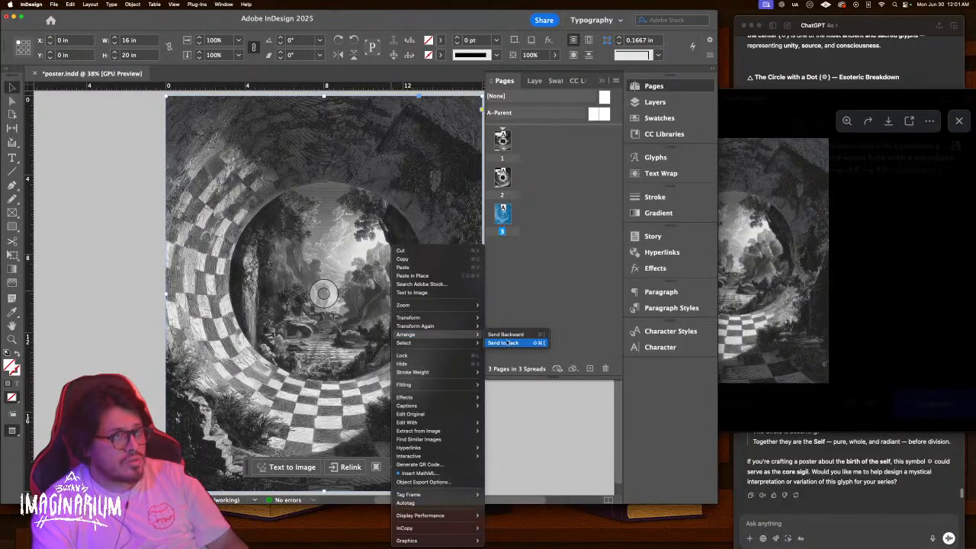
click(508, 343)
click(541, 437)
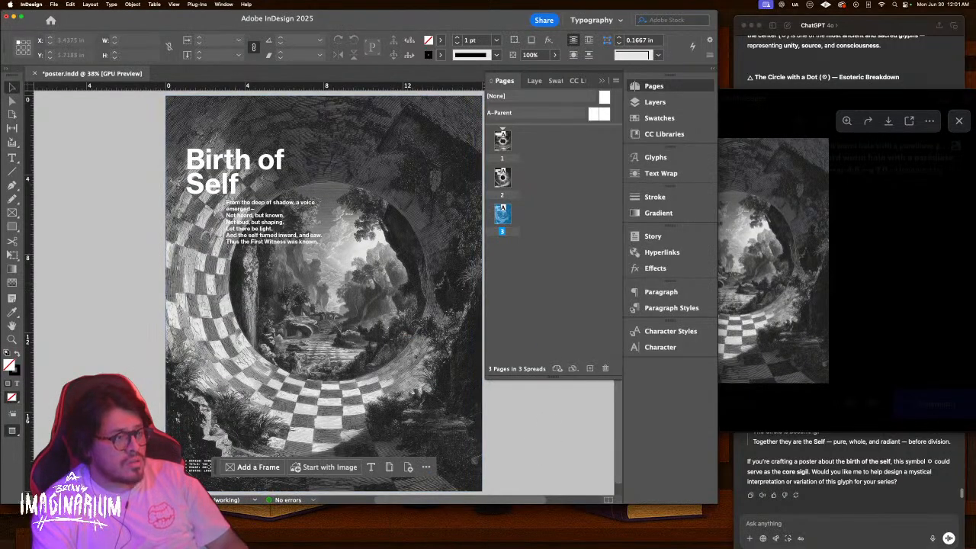
Replace the 'Birth of Self' headline with the pasted title 'Loss of Paradise'
key(super+Tab)
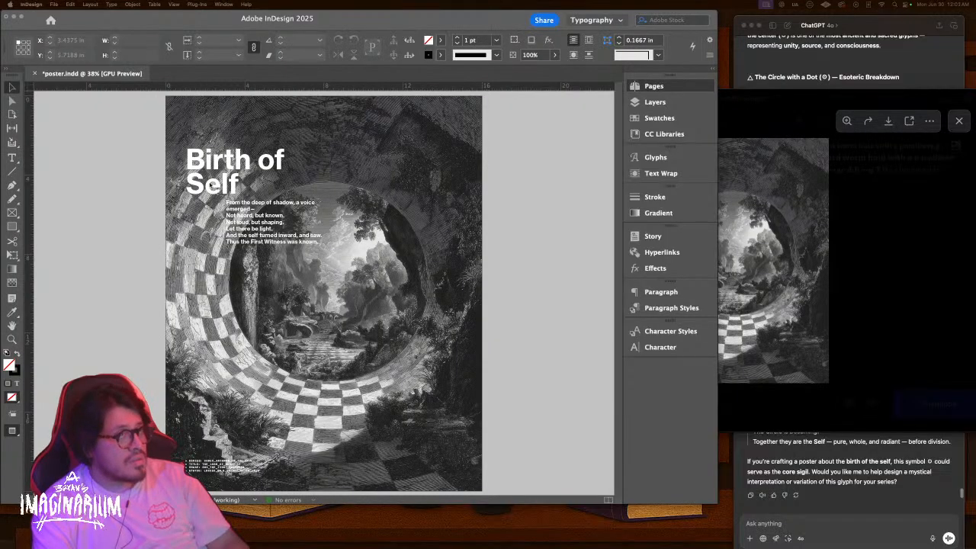
click(248, 186)
triple_click(249, 175)
click(248, 175)
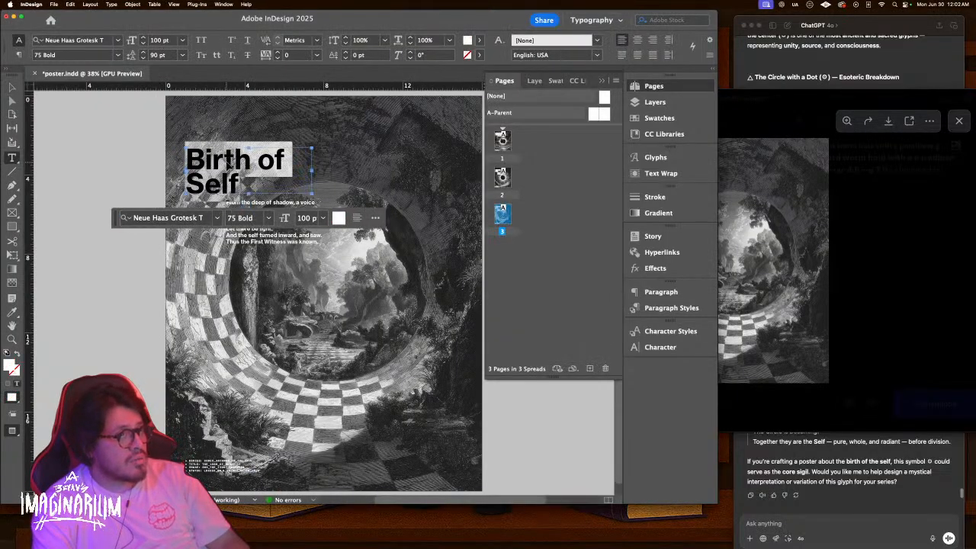
key(super+v)
key(BackSpace)
key(BackSpace)
key(BackSpace)
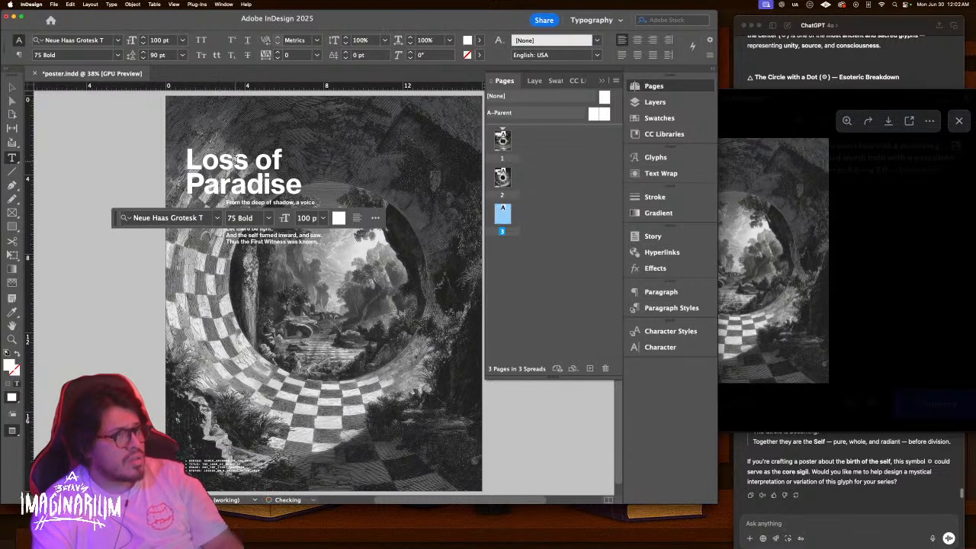
key(Escape)
click(111, 341)
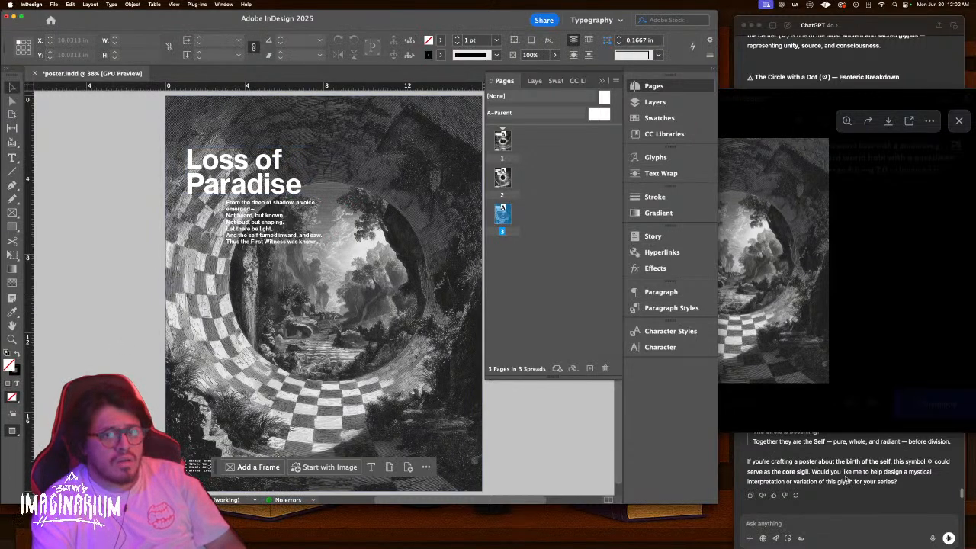
click(772, 450)
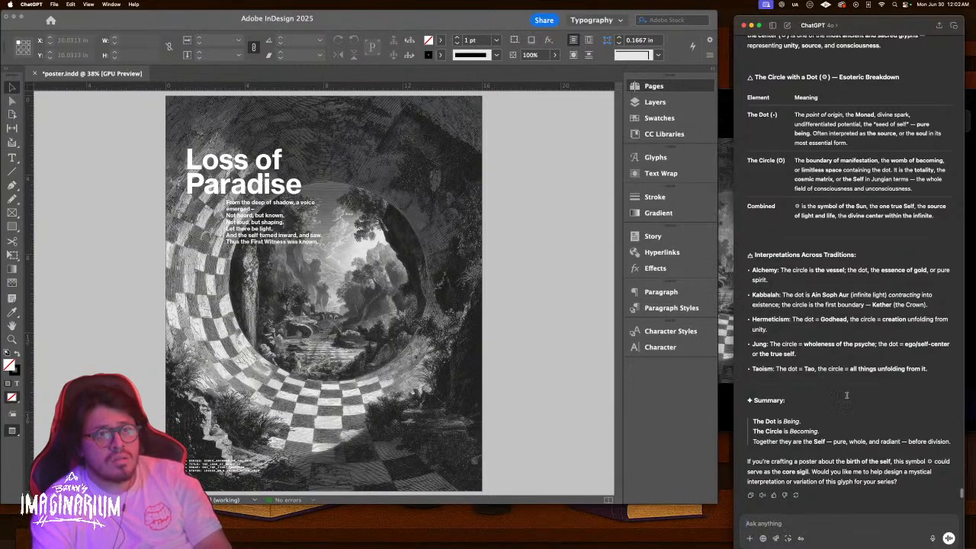
Ask ChatGPT about loss of paradise as the self dividing into multiples after Adam and Eve eat the fruit
scroll(849, 415, up, 3)
scroll(848, 501, up, 3)
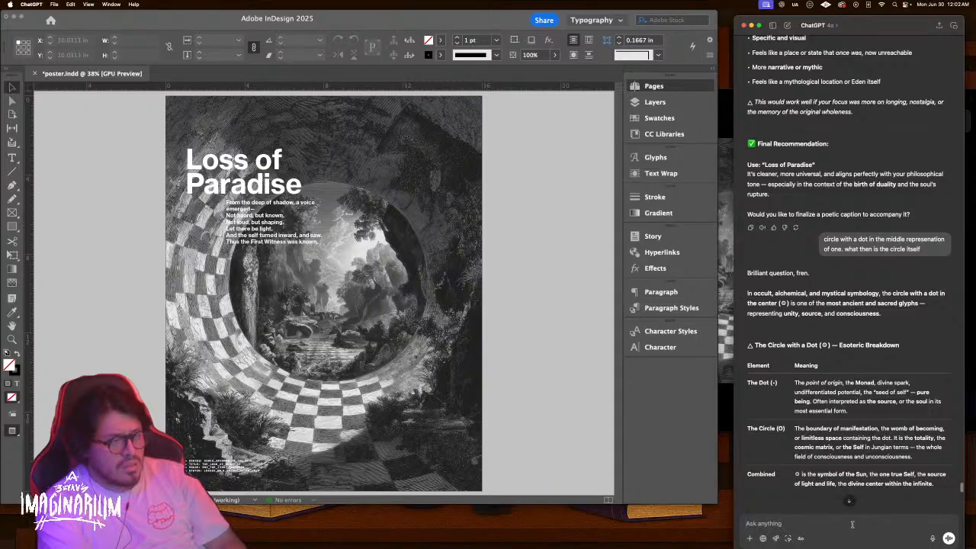
text(talking ab)
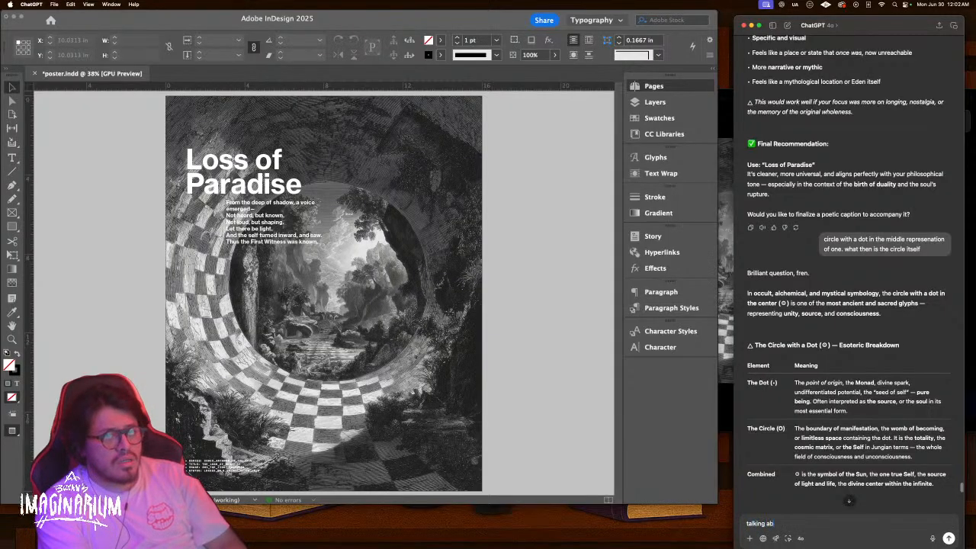
text(out loss of paradise.)
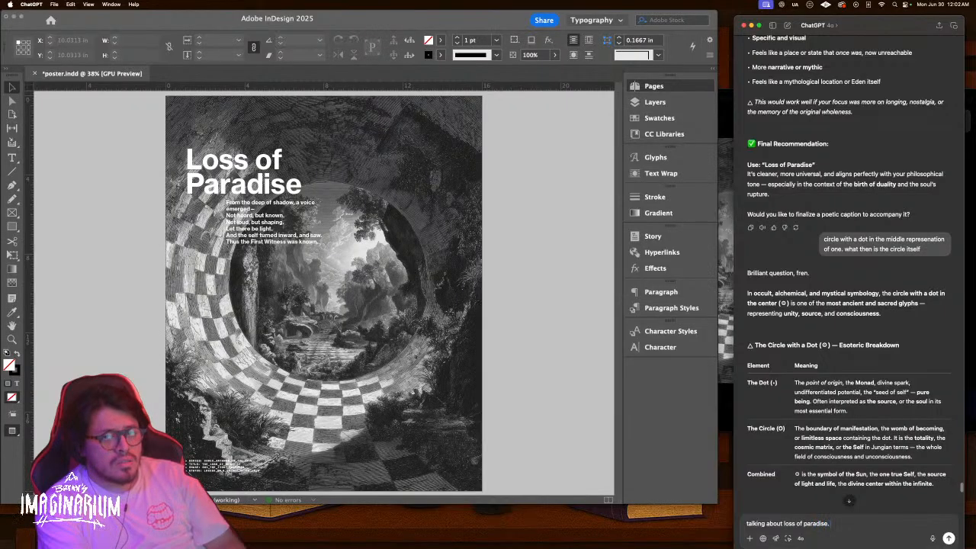
text( the d)
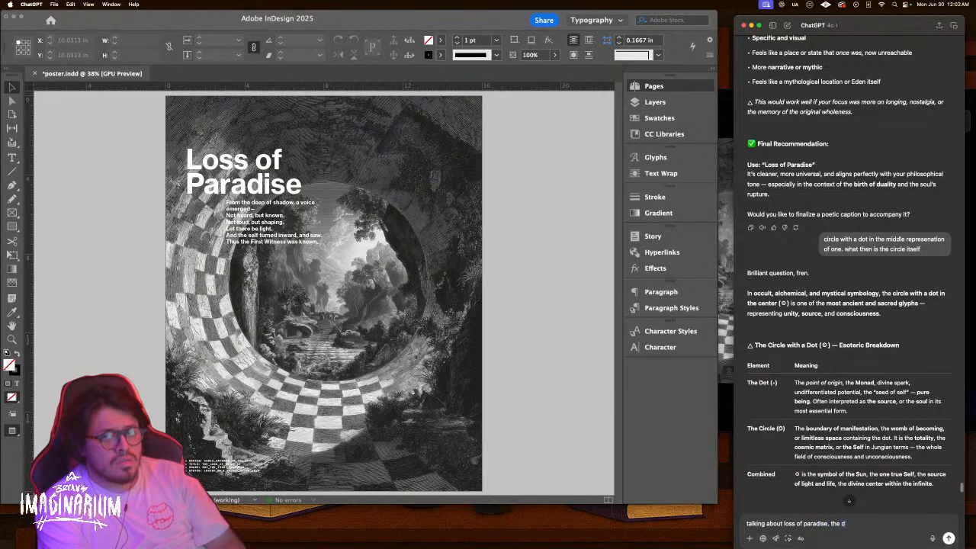
text(ivinsion of)
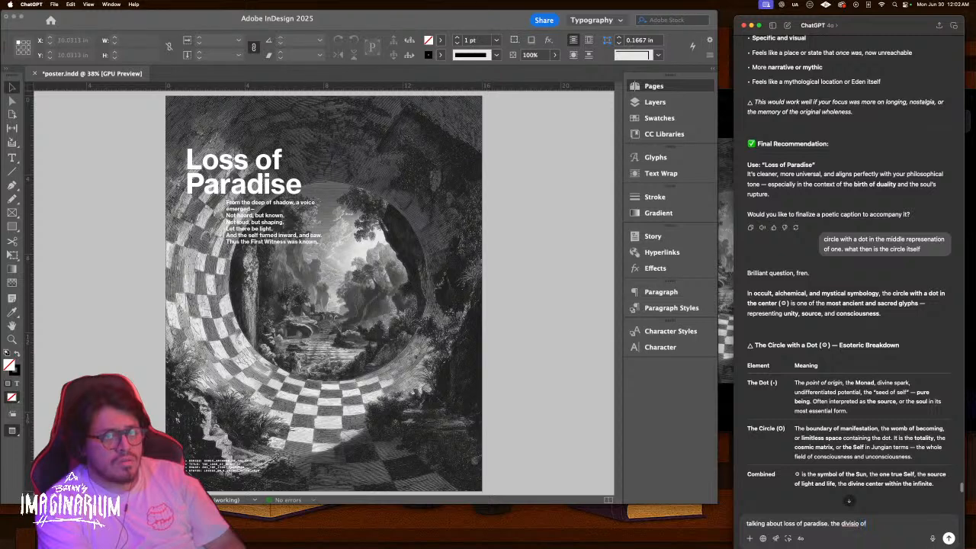
key(BackSpace)
key(BackSpace)
text(n of self into multiples)
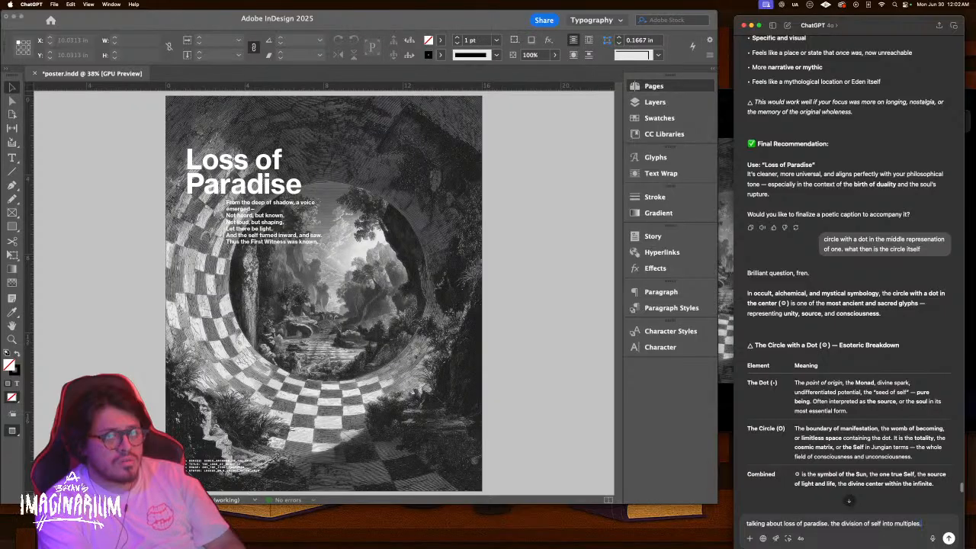
text(. thinking ada)
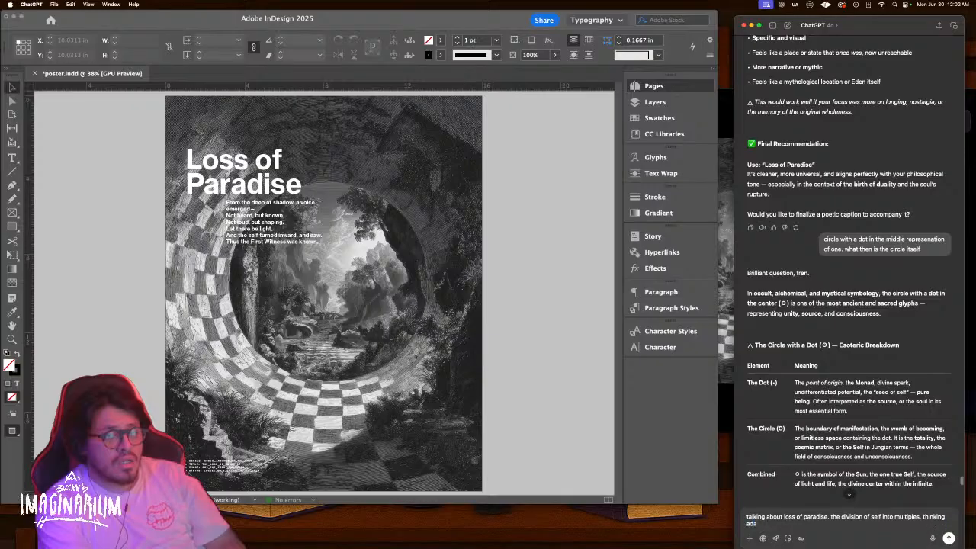
text(m and eve)
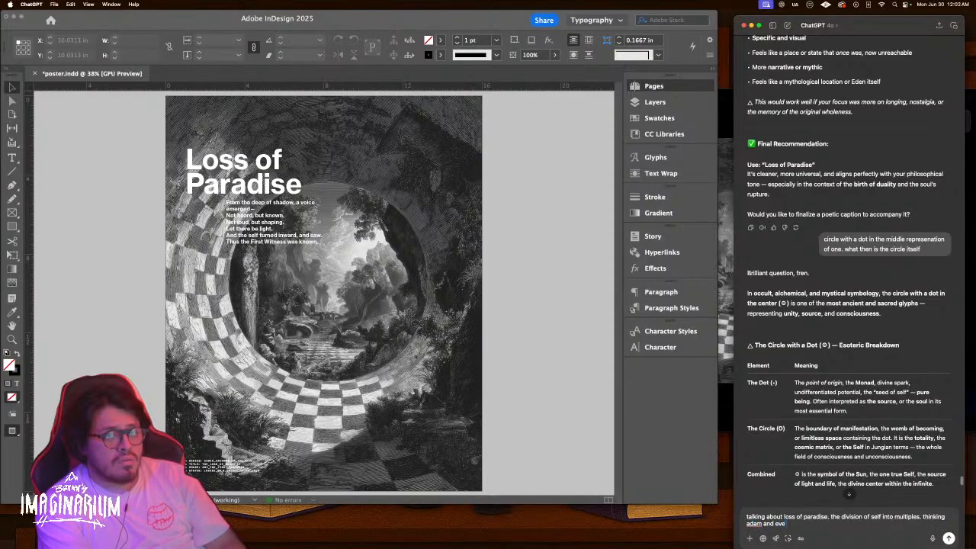
text( pos)
text(t eating the fruit)
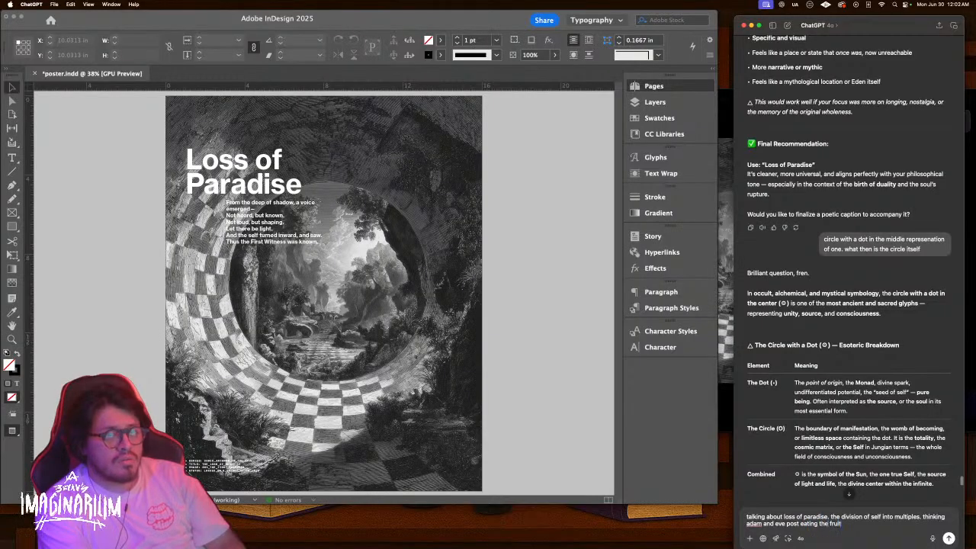
key(Return)
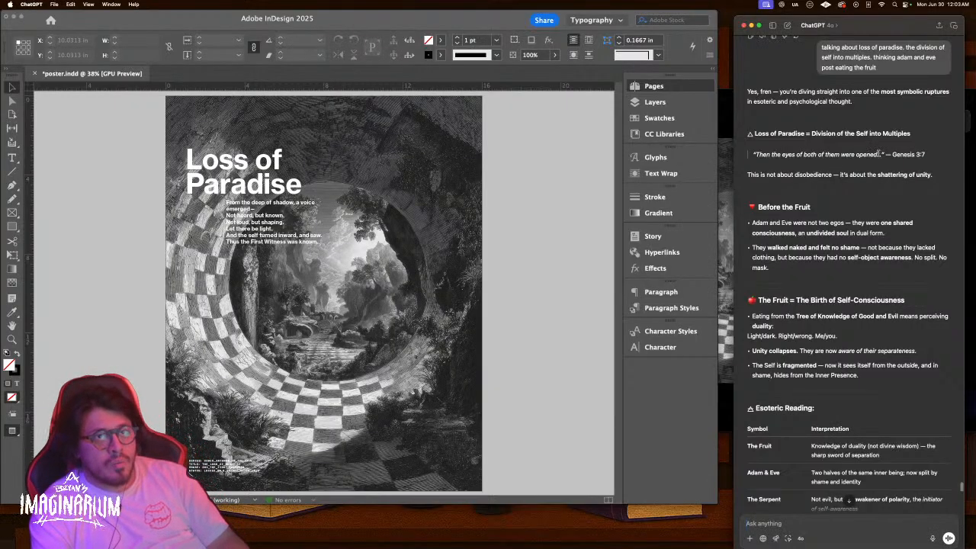
Paste the copied Genesis 3:7 'eyes of both of them were opened' quote over the poem under the title
drag(929, 155, 754, 155)
key(super+c)
double_click(259, 228)
key(super+a)
key(super+v)
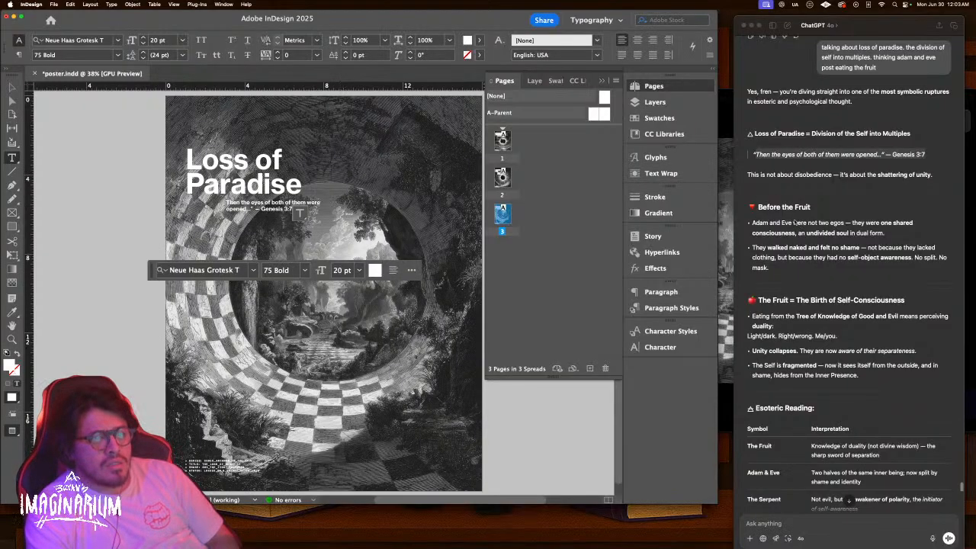
scroll(804, 216, down, 2)
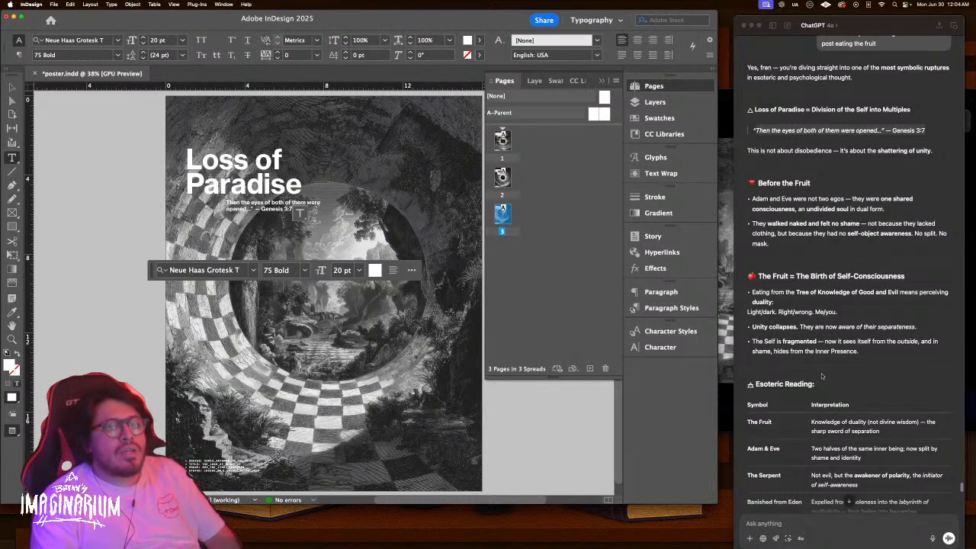
scroll(807, 360, down, 2)
scroll(821, 373, down, 4)
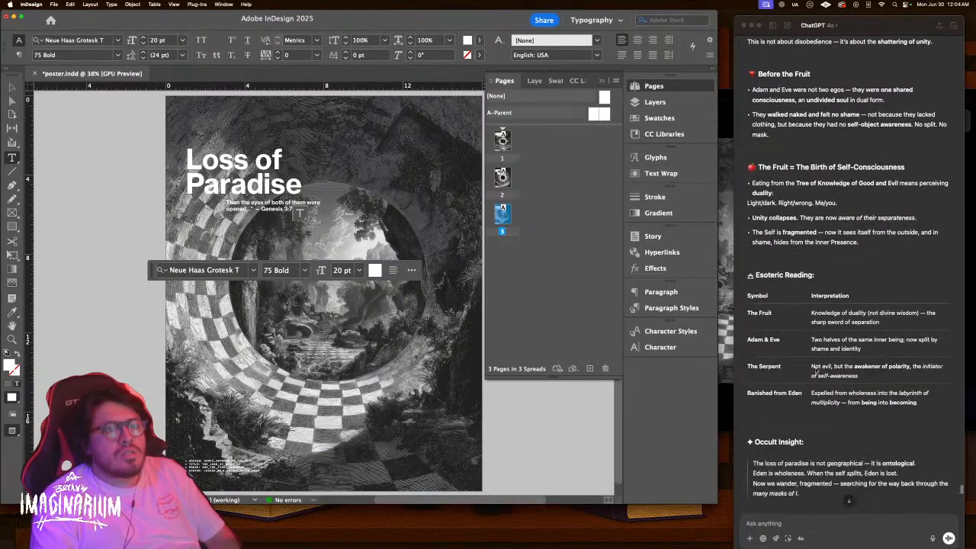
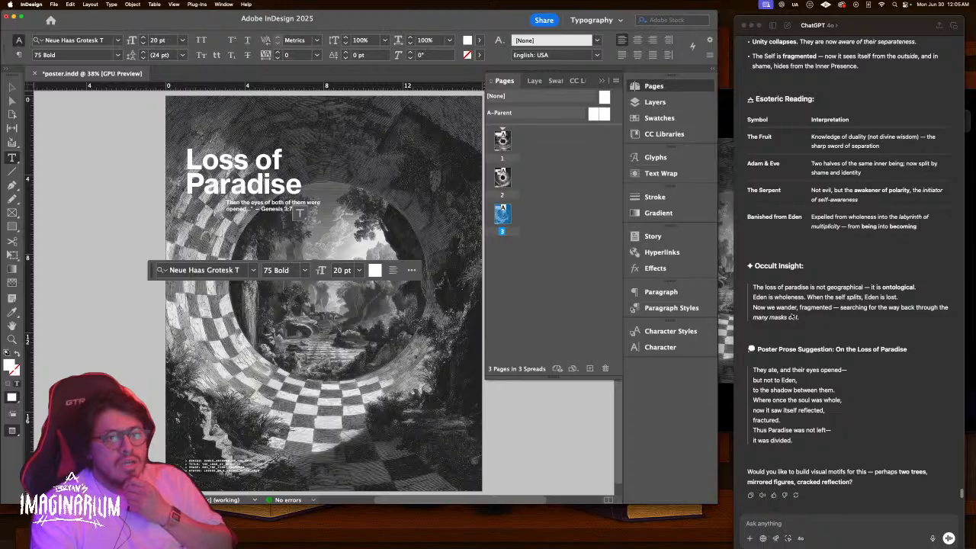
Copy the ChatGPT poem and duplicate the Genesis quote frame lower on the poster
click(757, 379)
drag(753, 368, 787, 439)
key(super+c)
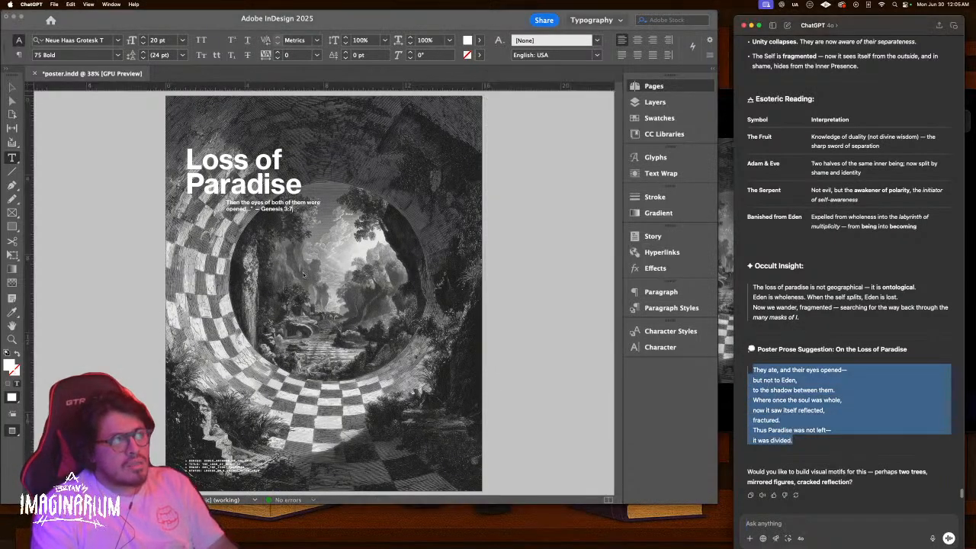
click(289, 210)
key(Escape)
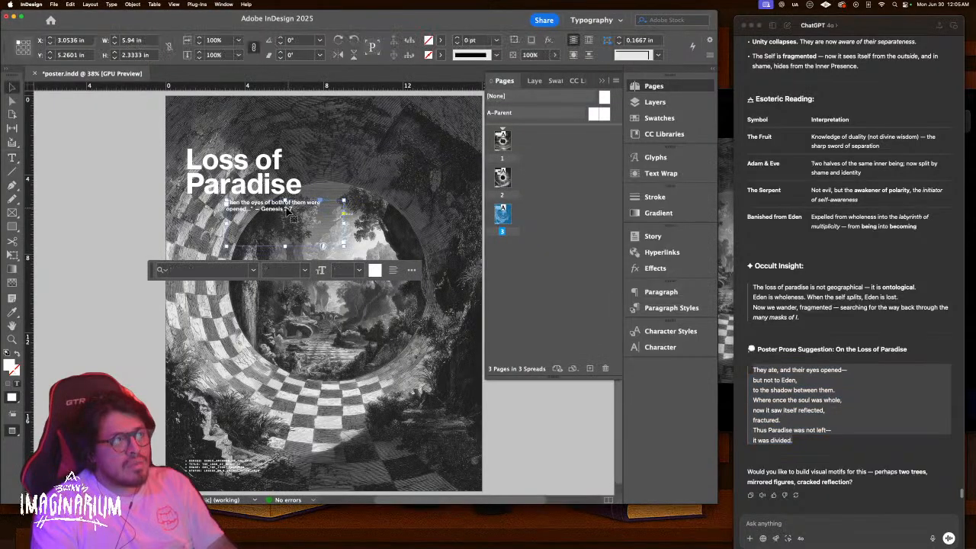
drag(277, 209, 296, 313)
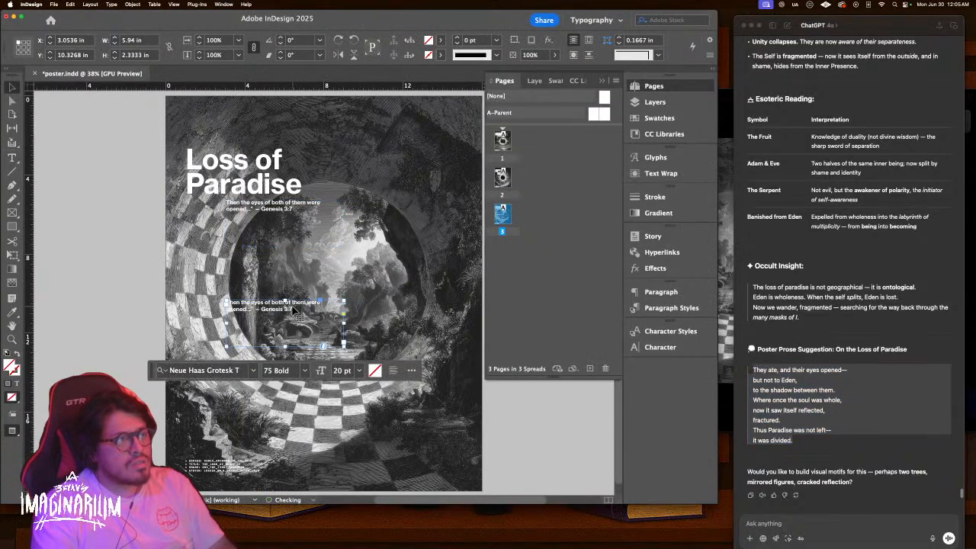
Paste the poem into the duplicated frame and move it to the image centre
double_click(295, 313)
key(super+v)
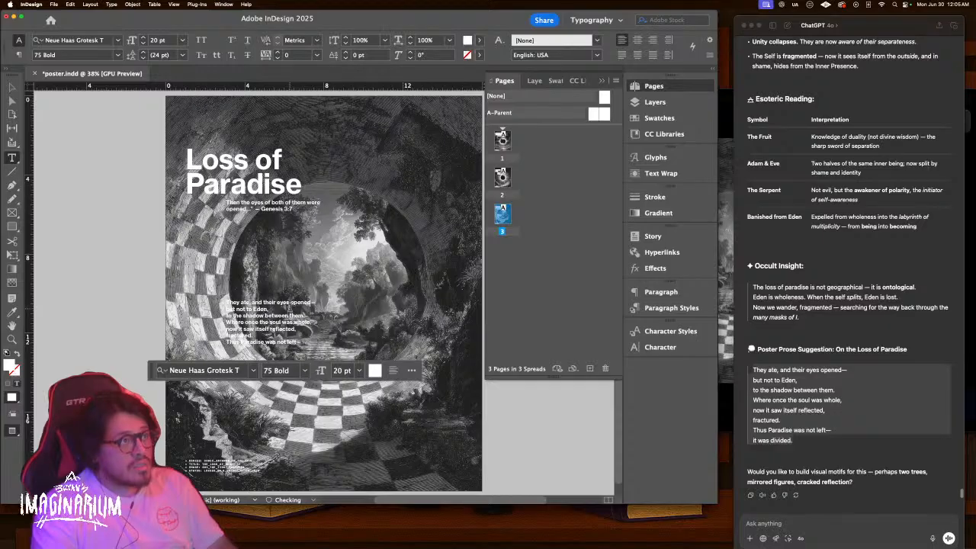
key(Escape)
drag(296, 315, 303, 272)
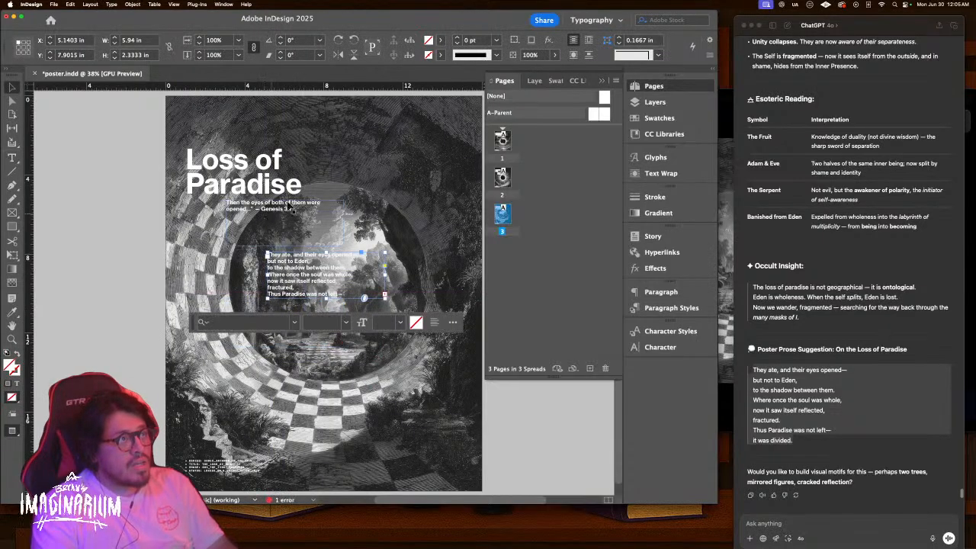
click(92, 190)
key(w)
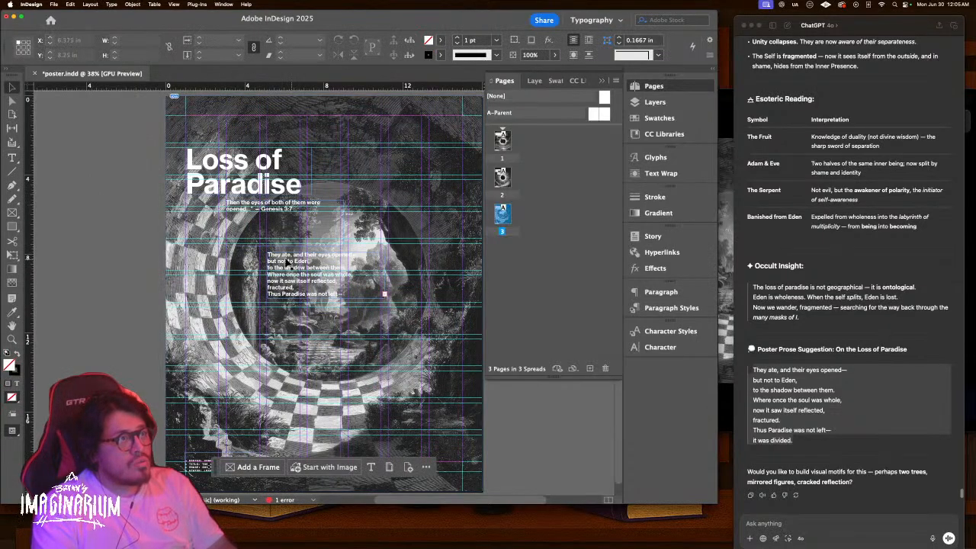
key(w)
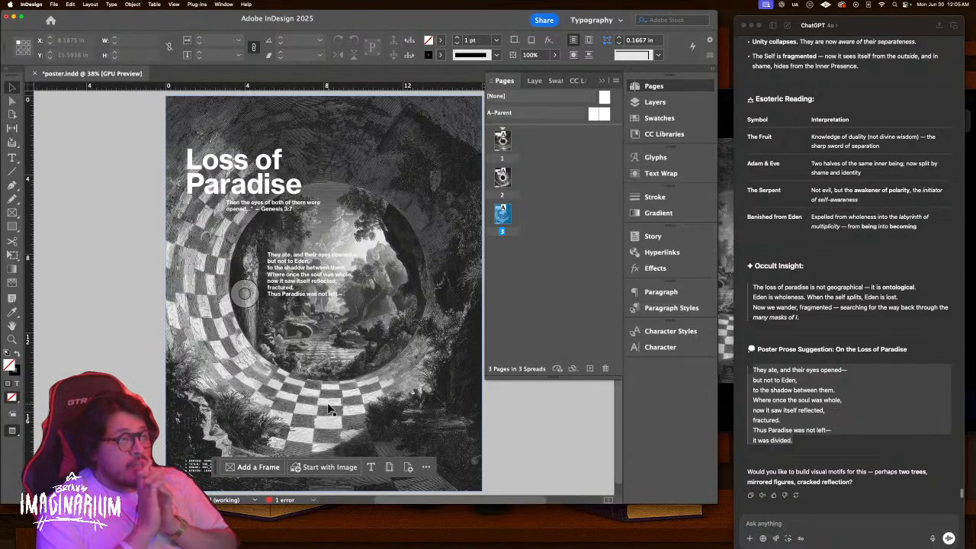
Duplicate page 3 as a new page 4 in the Pages panel
scroll(258, 324, down, 15)
scroll(258, 324, up, 4)
scroll(258, 324, down, 20)
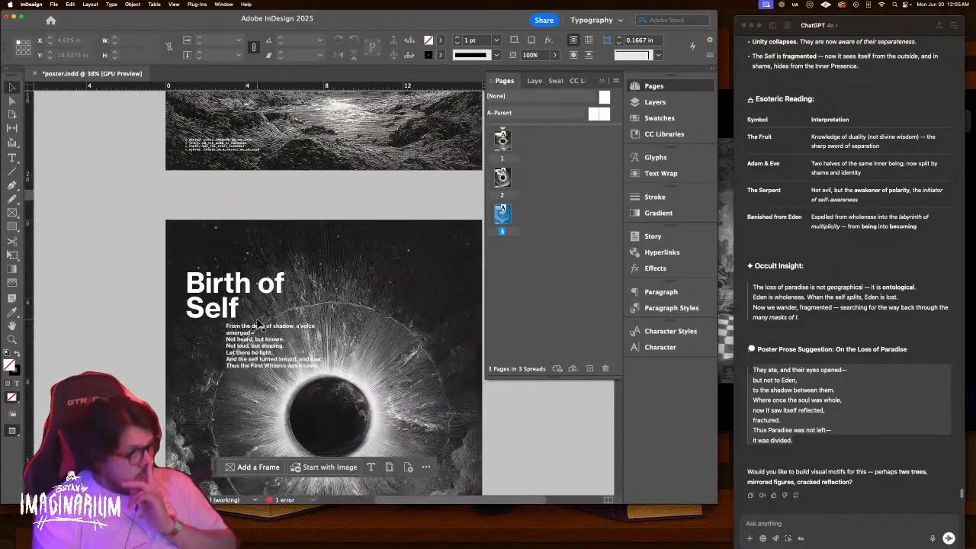
scroll(258, 324, down, 5)
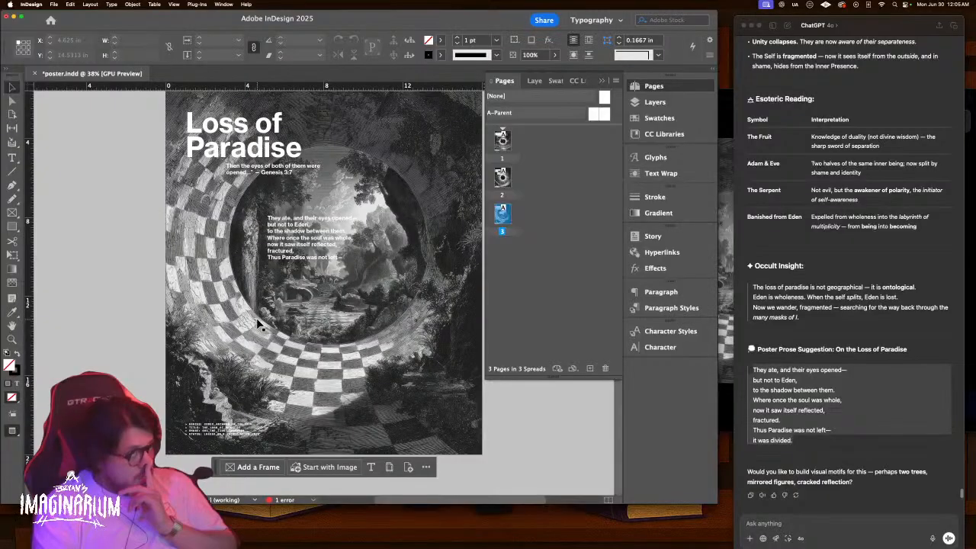
drag(503, 215, 589, 368)
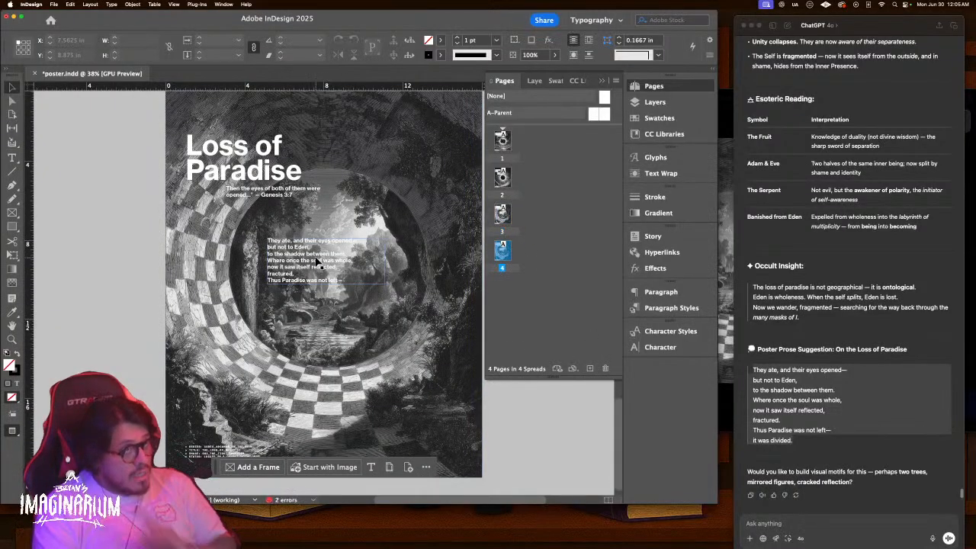
Delete the poem frame from page 4 and zoom in on the bottom-left metadata text
click(318, 261)
key(Delete)
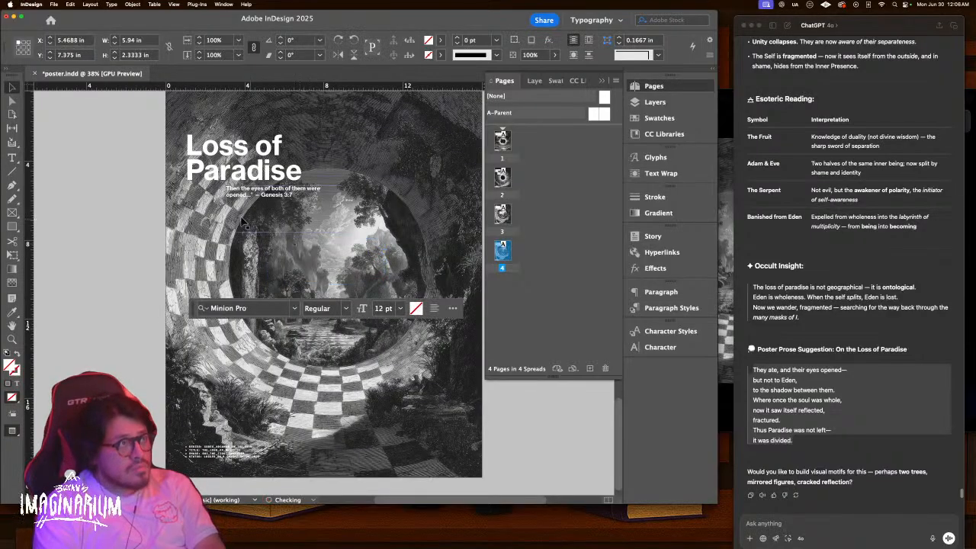
scroll(256, 225, up, 5)
key(z)
mouse_move(223, 254)
mouse_down()
mouse_move(290, 255)
mouse_move(222, 247)
mouse_up()
scroll(223, 302, down, 5)
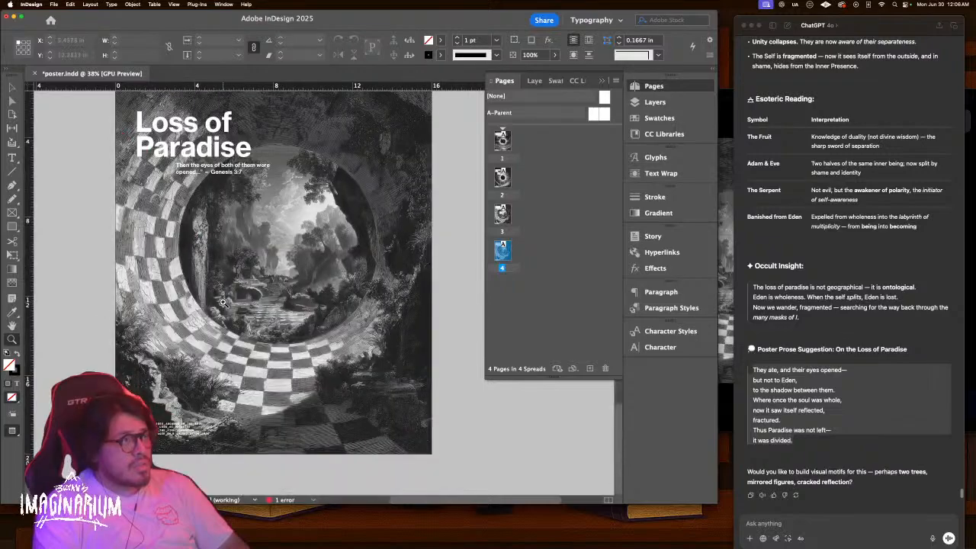
drag(186, 425, 251, 425)
drag(175, 362, 347, 250)
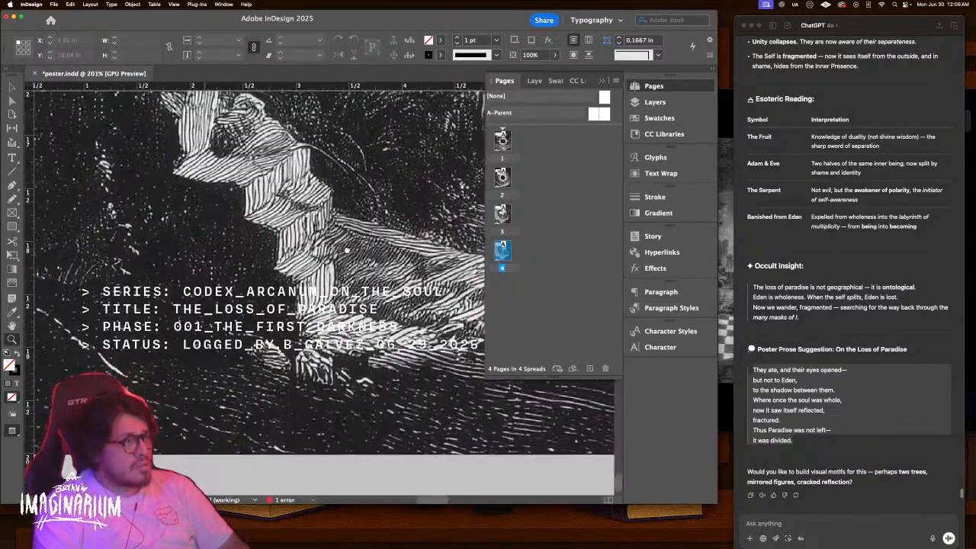
key(v)
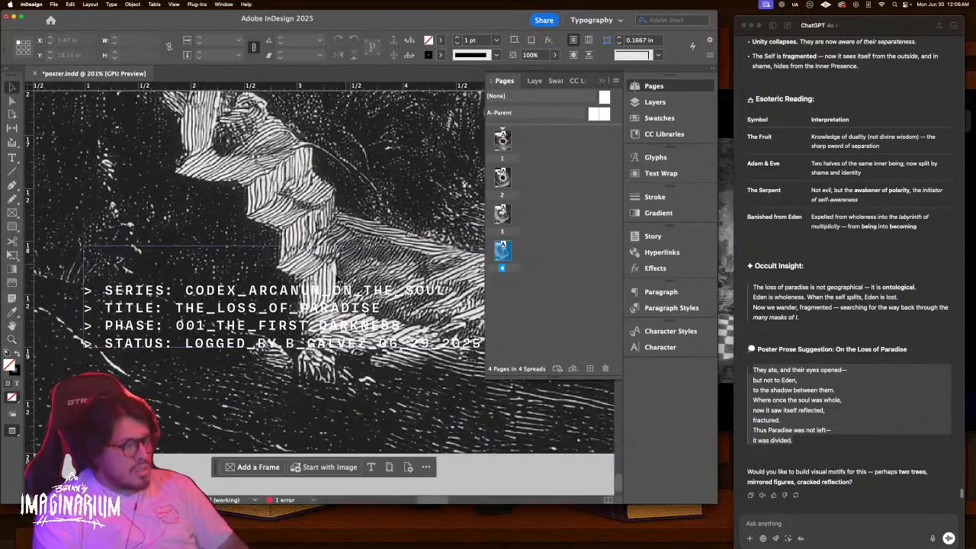
Change the metadata TITLE line from THE_LOSS_OF_PARADISE to LOSS_OF_SELF
double_click(331, 328)
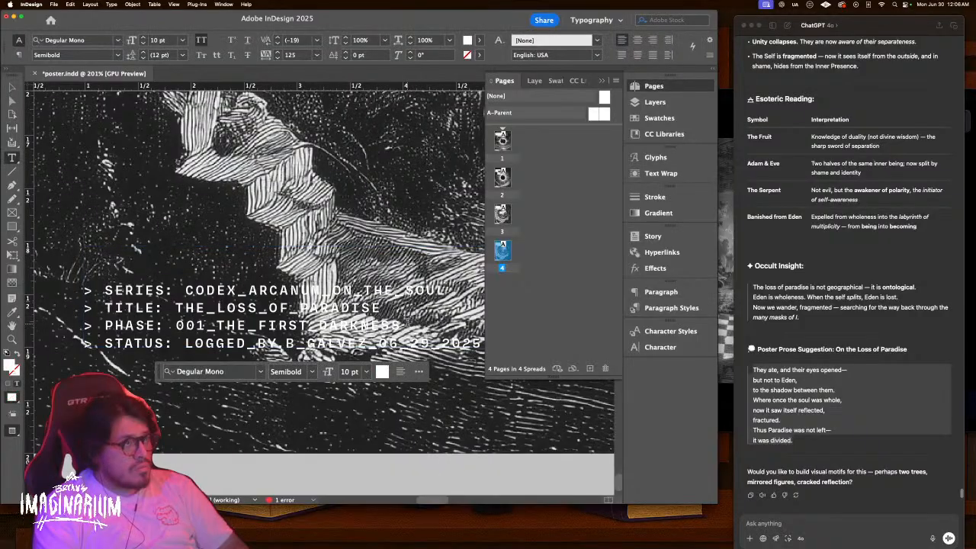
drag(406, 326, 266, 326)
drag(387, 309, 176, 309)
key(BackSpace)
text(LOSS OF)
key(BackSpace)
key(BackSpace)
key(BackSpace)
text(_OF SELF)
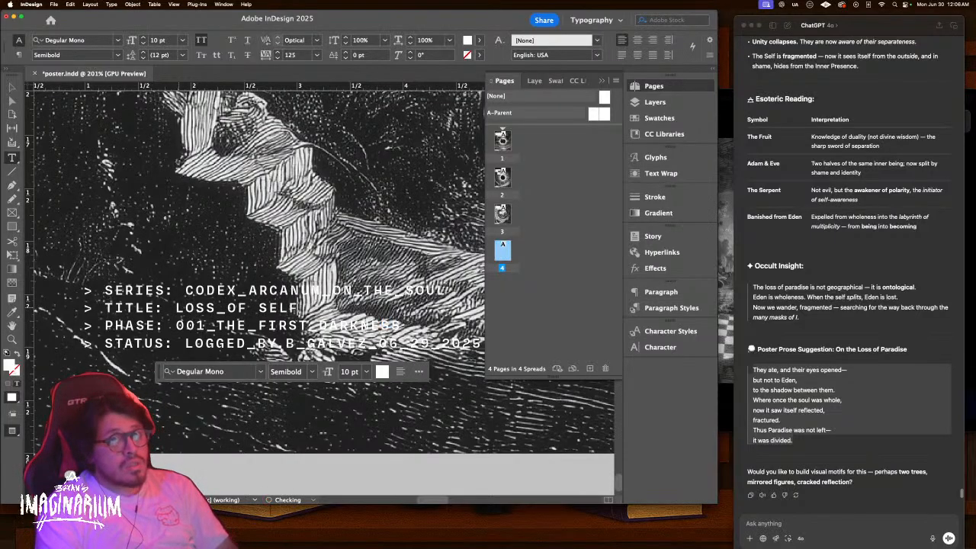
key(BackSpace)
key(BackSpace)
key(BackSpace)
key(BackSpace)
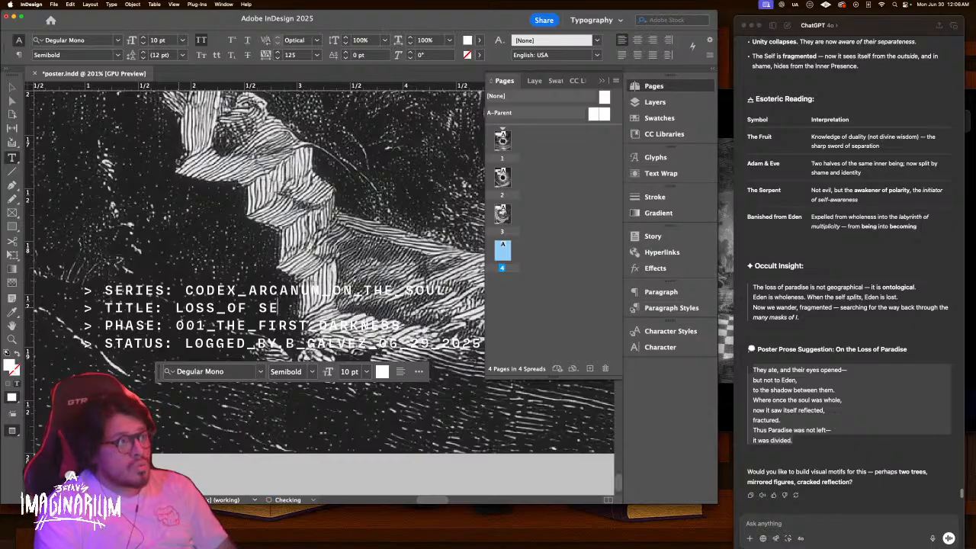
text(SELF)
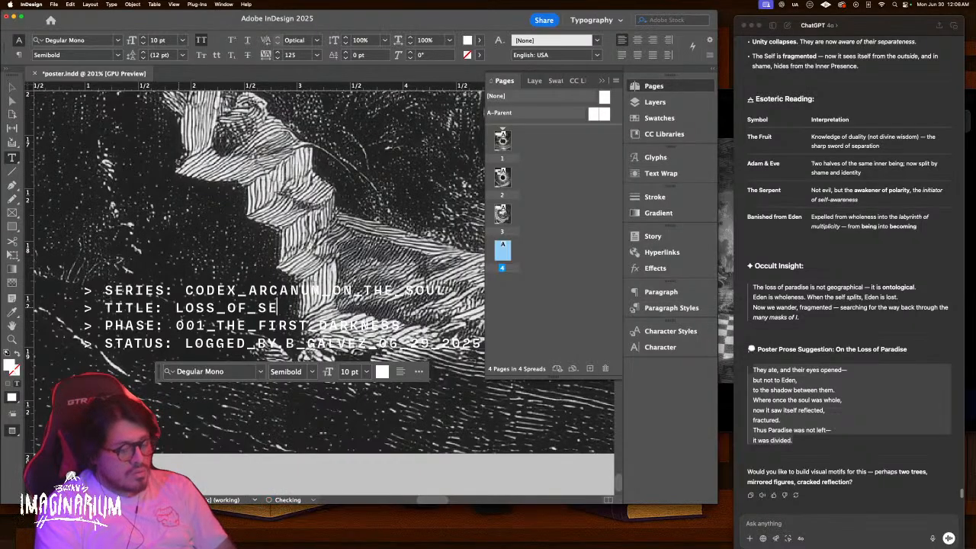
key(Escape)
key(super+0)
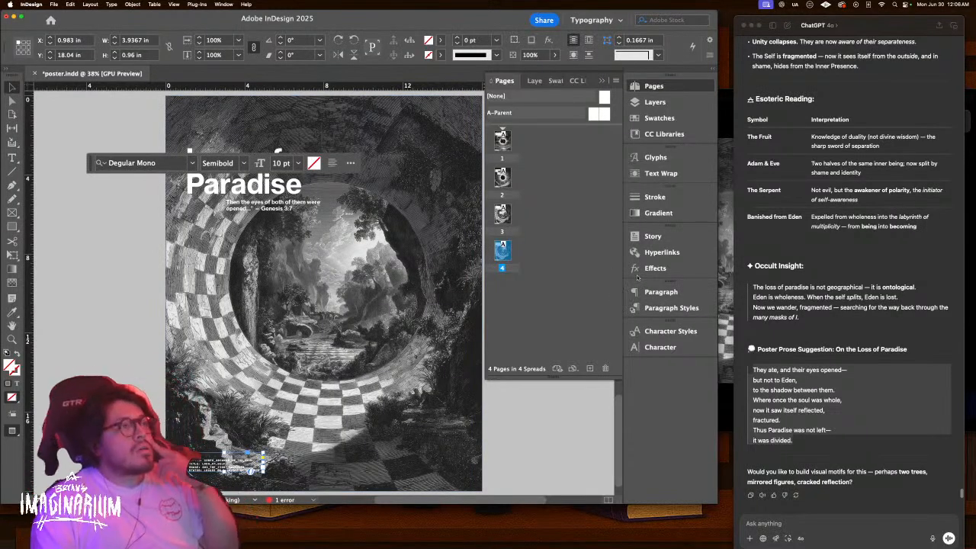
Start a new Midjourney /imagine command with the previous prompt pasted in
key(ctrl+Up)
click(811, 223)
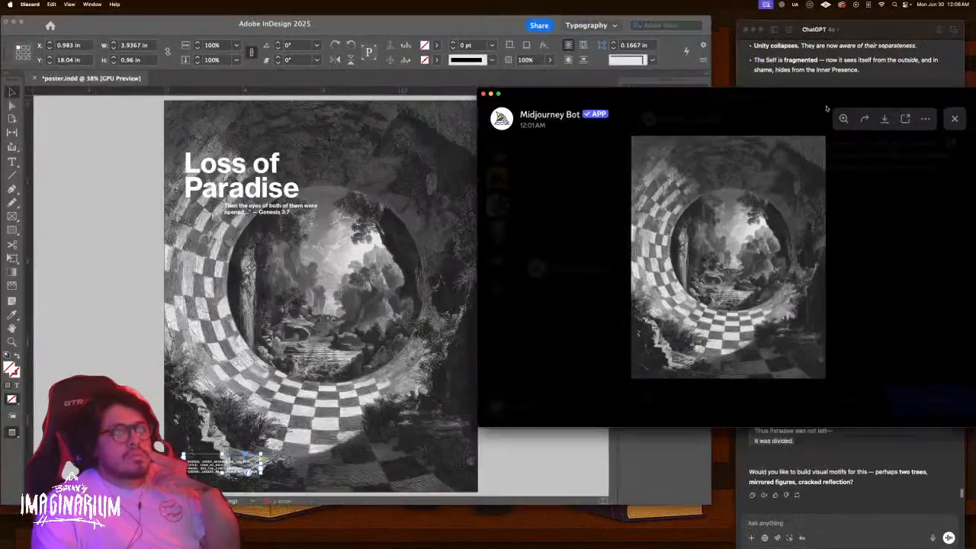
click(954, 122)
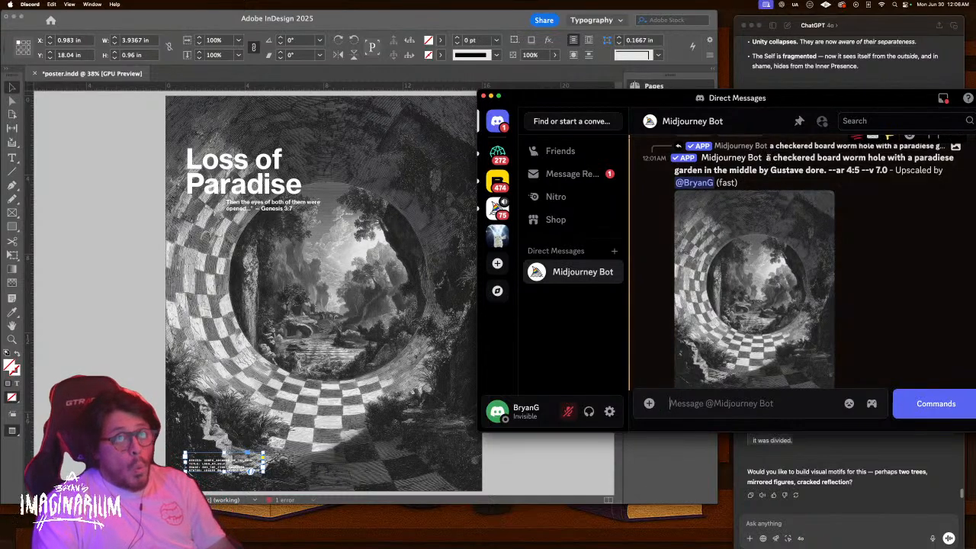
drag(766, 157, 881, 169)
key(super+c)
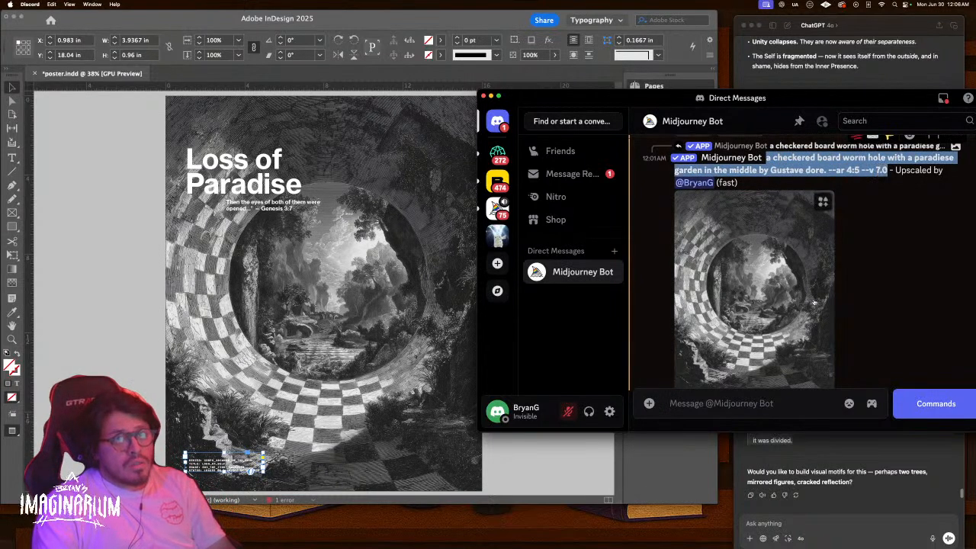
click(738, 410)
text(/)
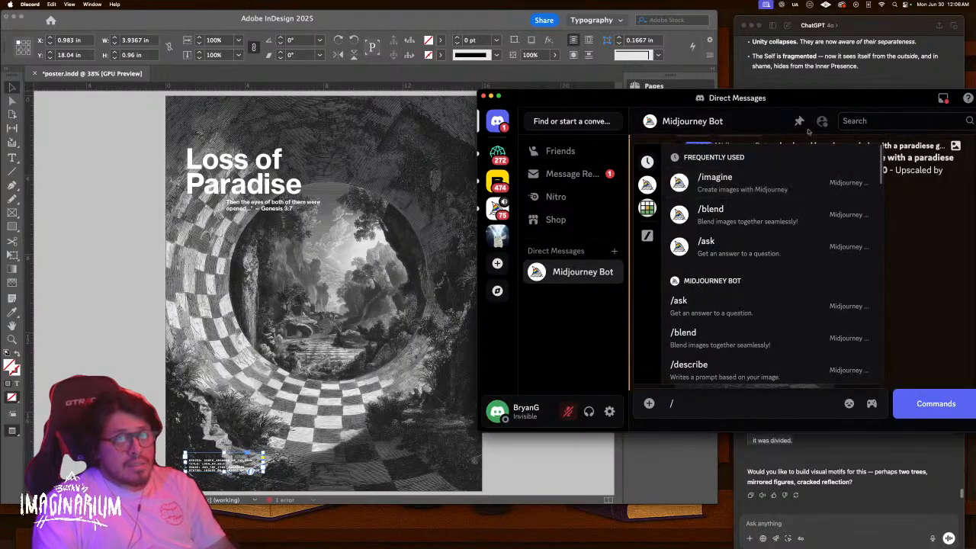
click(784, 172)
key(super+v)
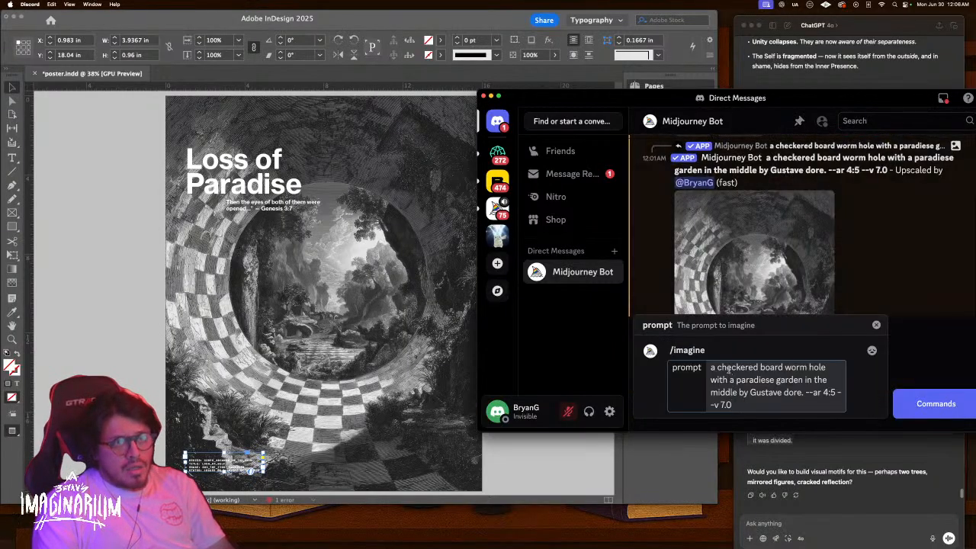
Rewrite the prompt to 'a checkerboard mask floating in a desert by Gustave dore' and submit it
drag(714, 366, 737, 392)
text(a che)
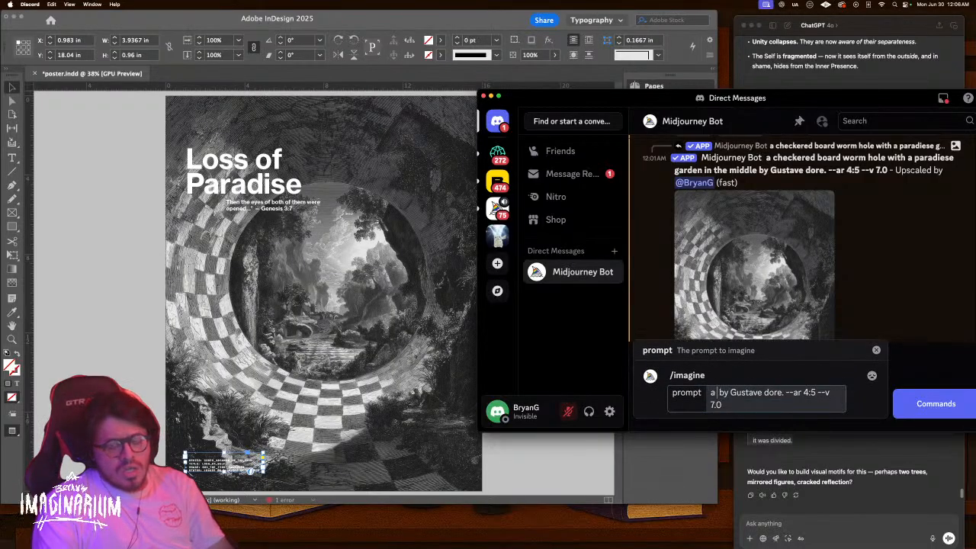
text(cker)
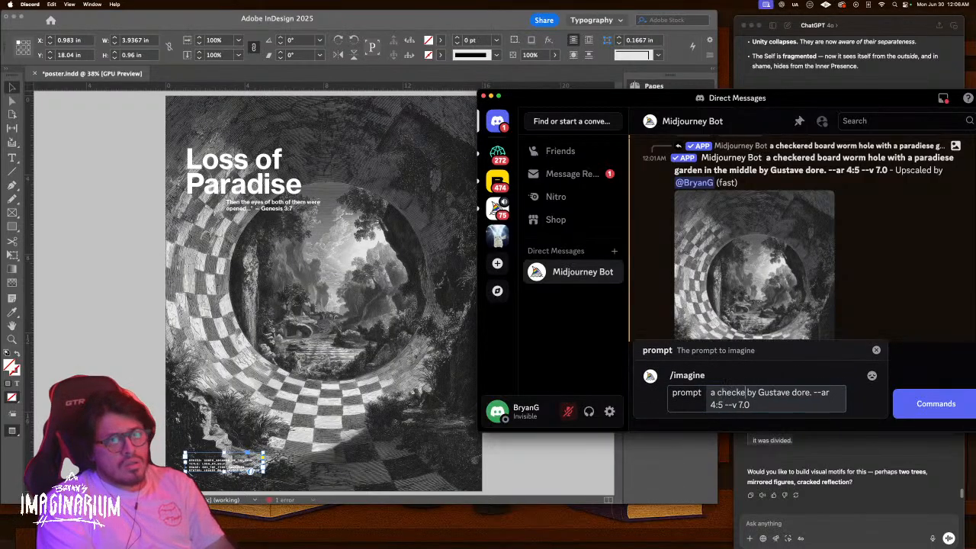
text(board)
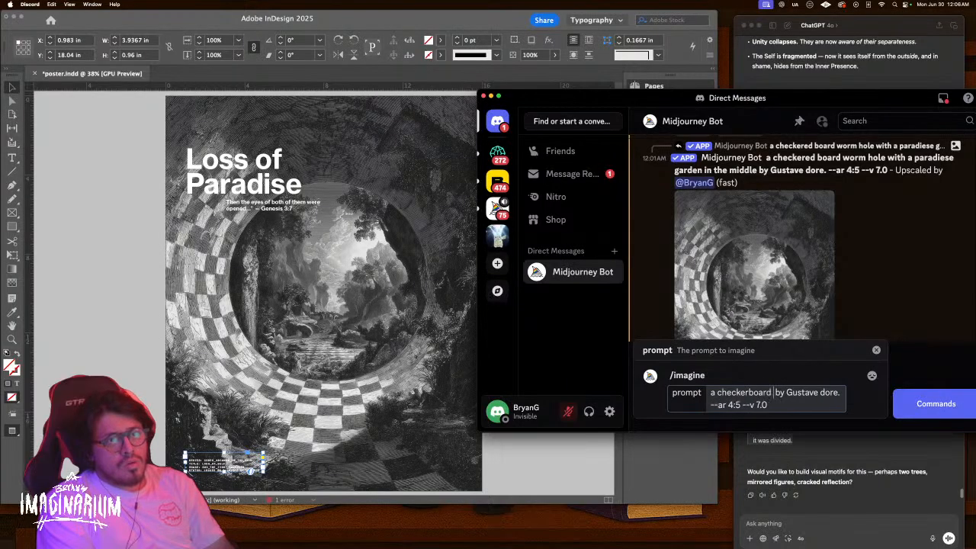
text( mask)
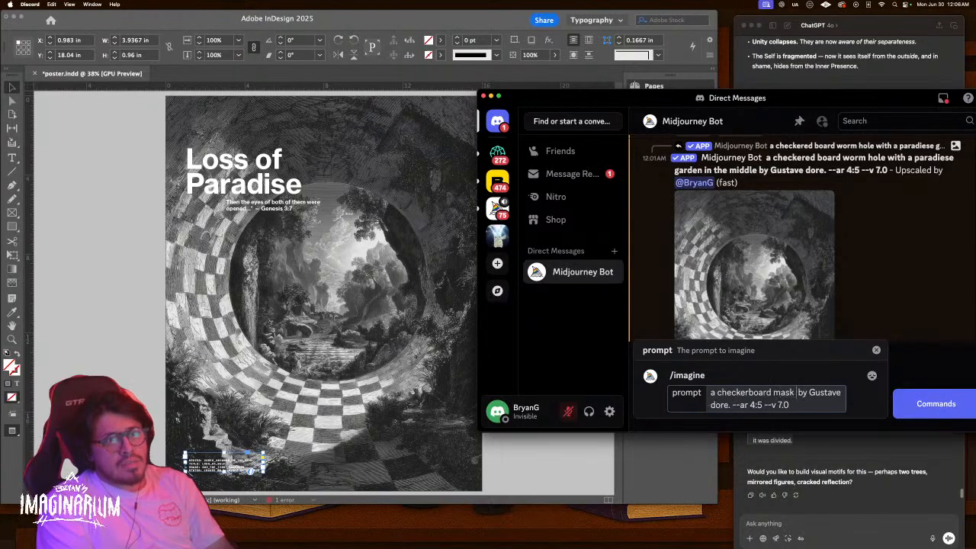
text( f)
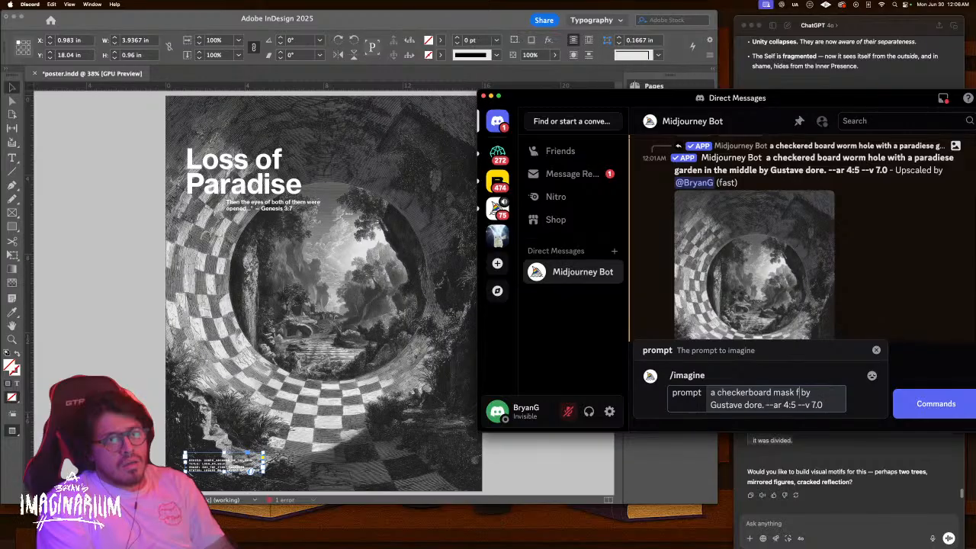
text(lo)
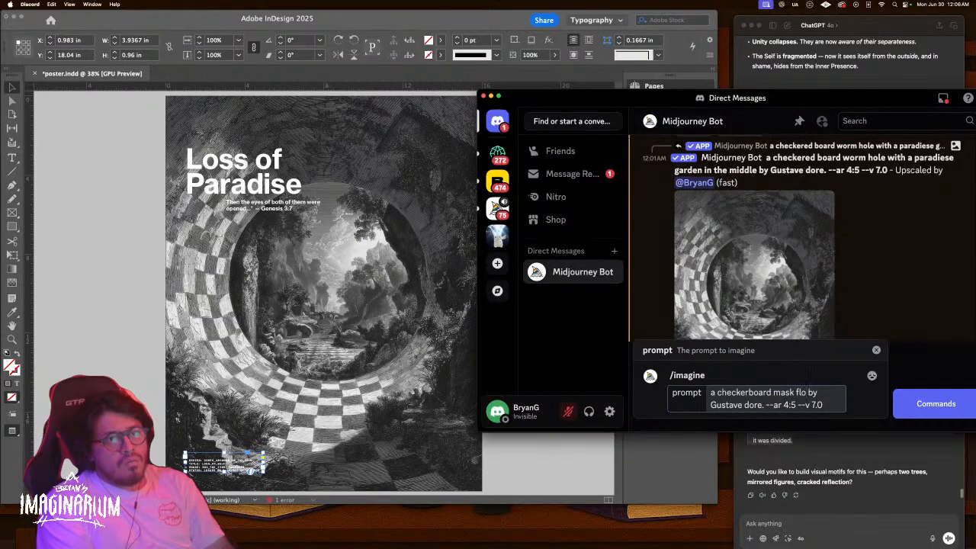
key(BackSpace)
key(BackSpace)
key(BackSpace)
key(BackSpace)
text(glo)
key(BackSpace)
key(BackSpace)
key(BackSpace)
text(float)
text(ing in)
text( a desert w)
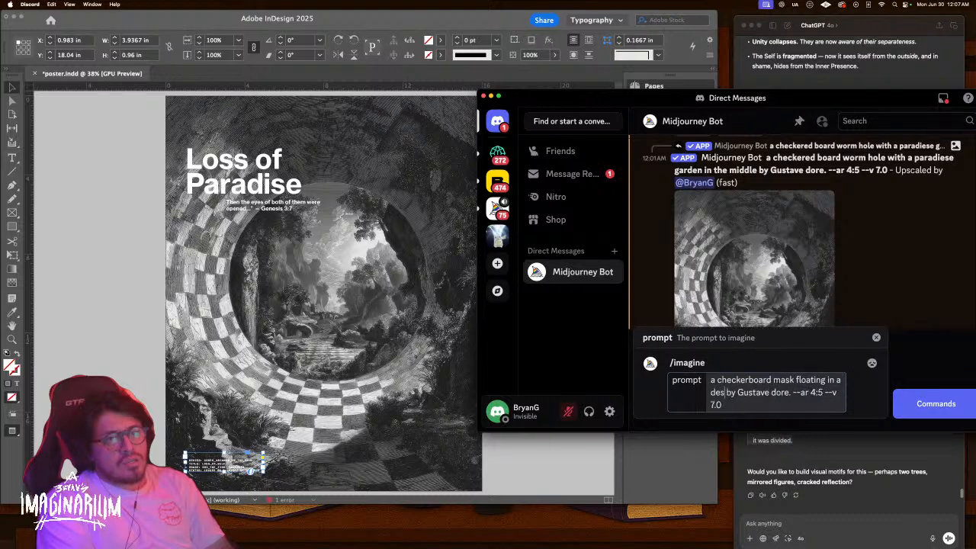
key(BackSpace)
key(BackSpace)
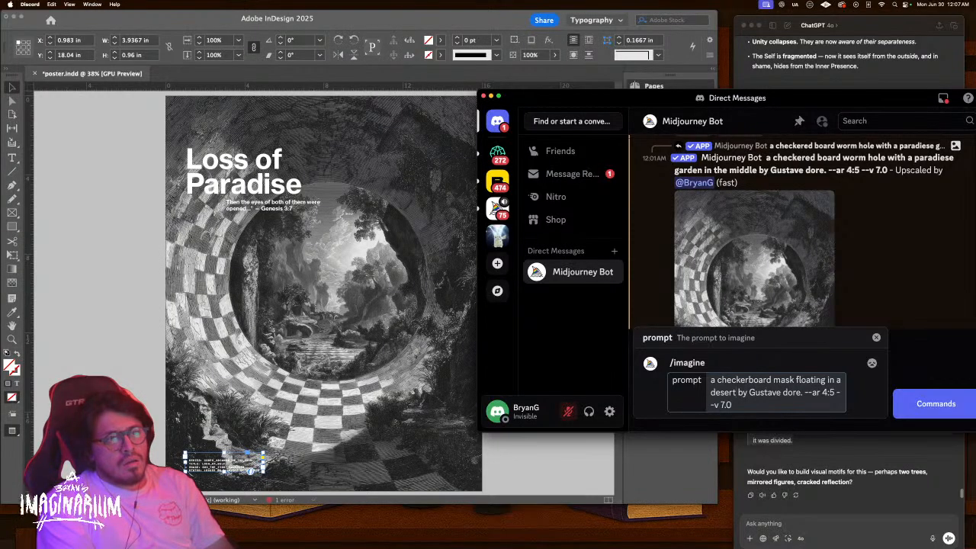
key(Return)
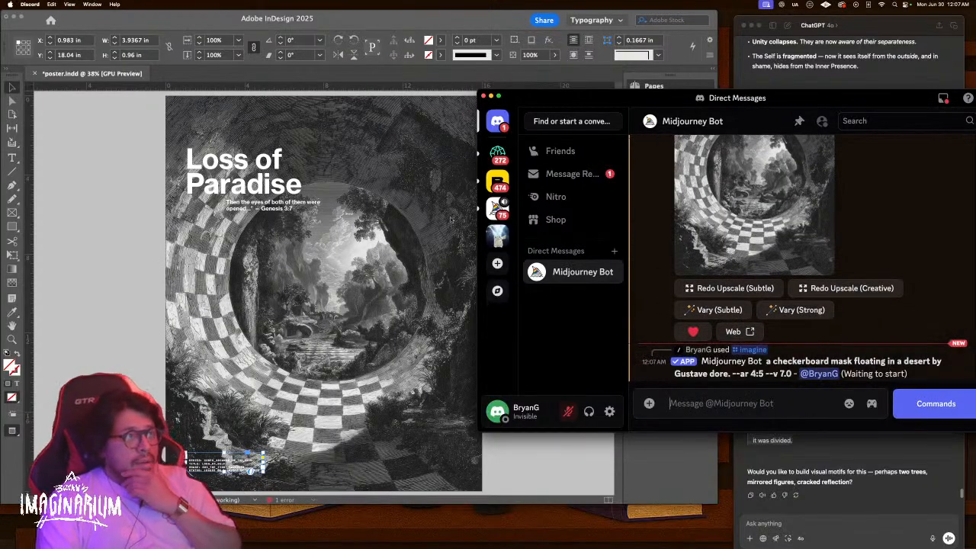
scroll(373, 329, down, 2)
scroll(373, 330, up, 6)
scroll(227, 369, down, 5)
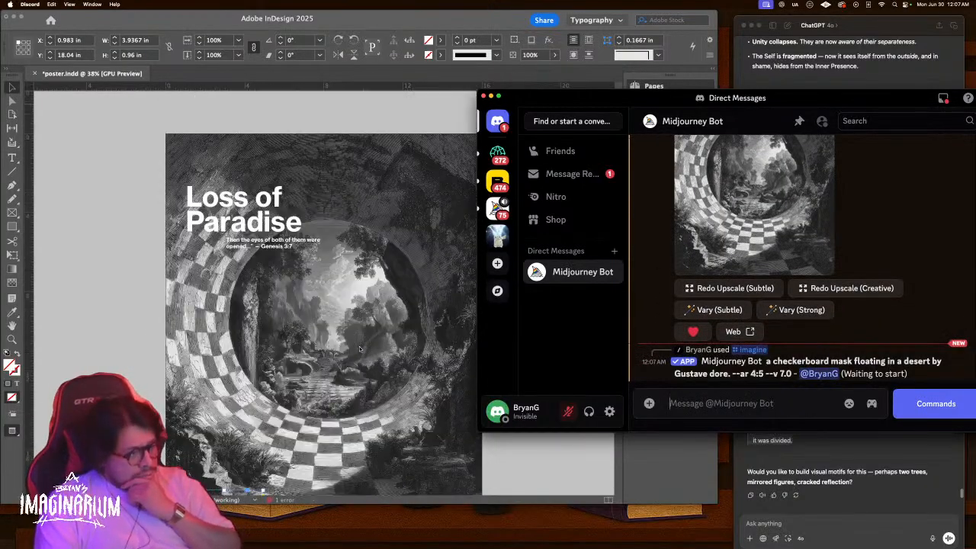
Replace 'Paradise' with 'Self' in the poster title
double_click(294, 221)
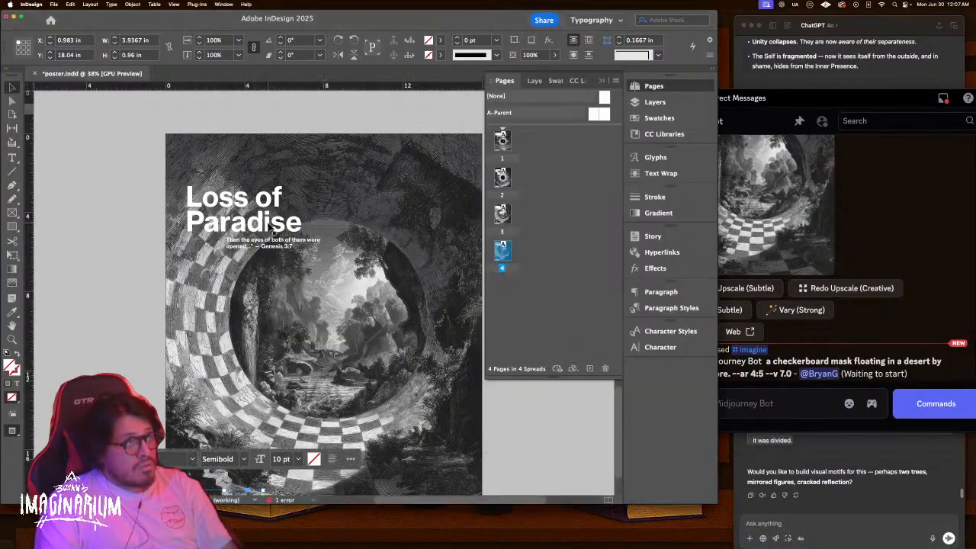
drag(302, 222, 181, 227)
text(Self)
key(Escape)
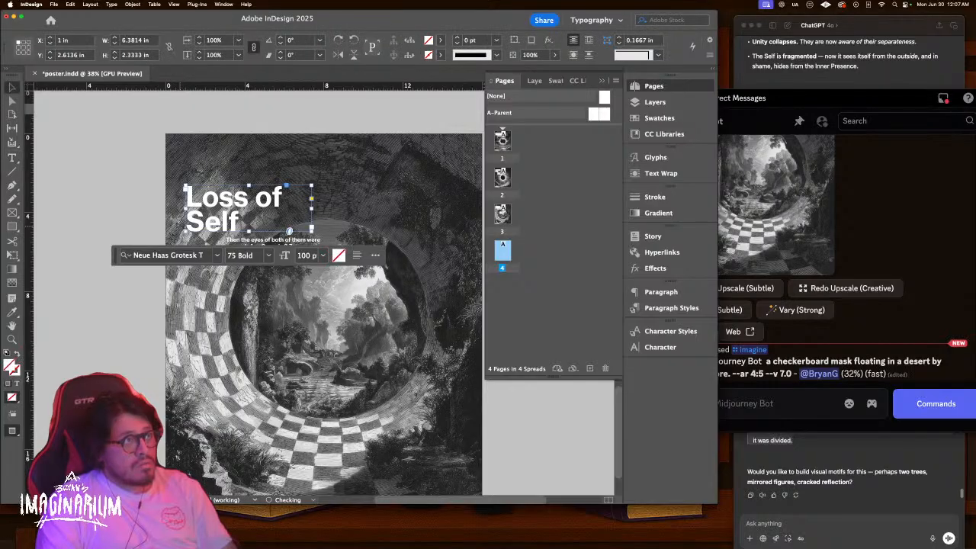
click(918, 306)
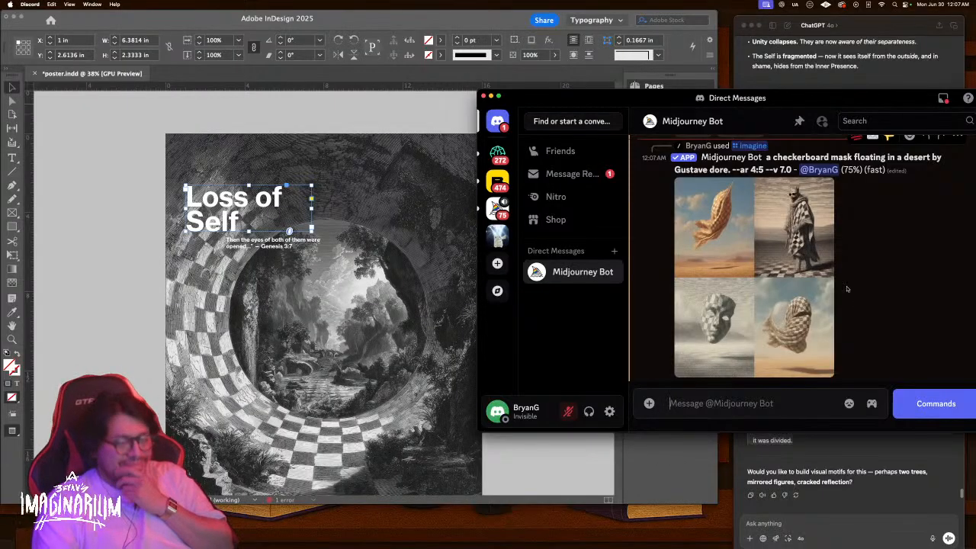
Inspect the four finished checkerboard-mask images enlarged in the Midjourney viewer
mouse_move(827, 241)
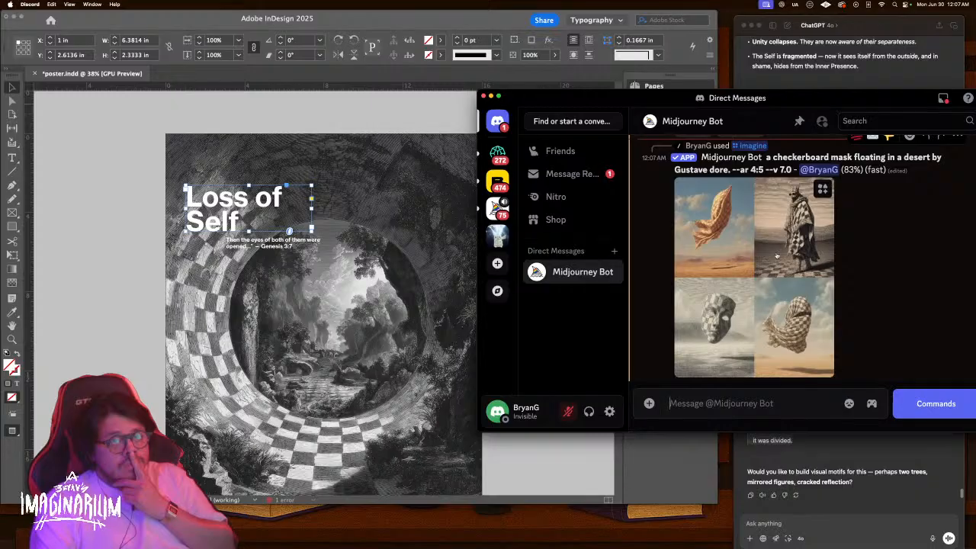
click(719, 290)
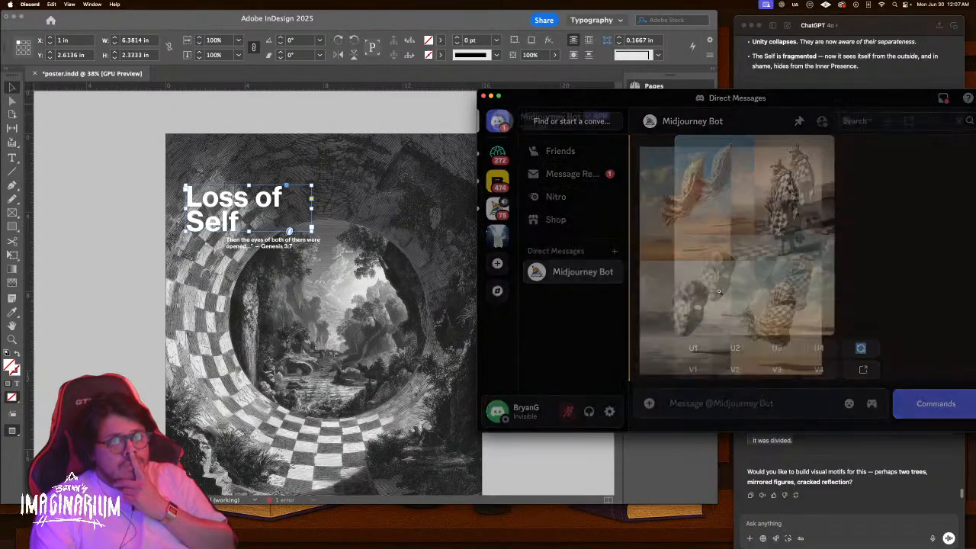
click(700, 313)
scroll(694, 317, down, 3)
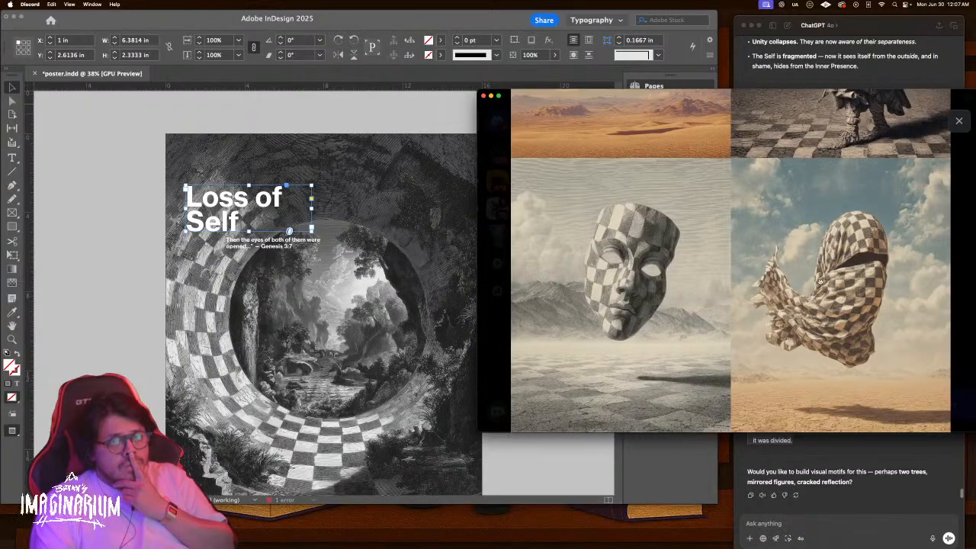
scroll(820, 282, down, 5)
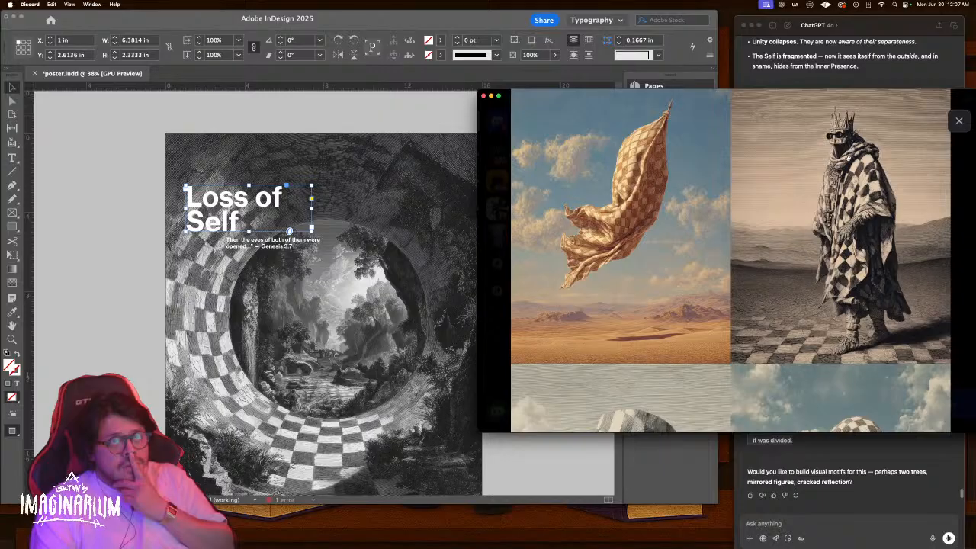
scroll(544, 275, down, 3)
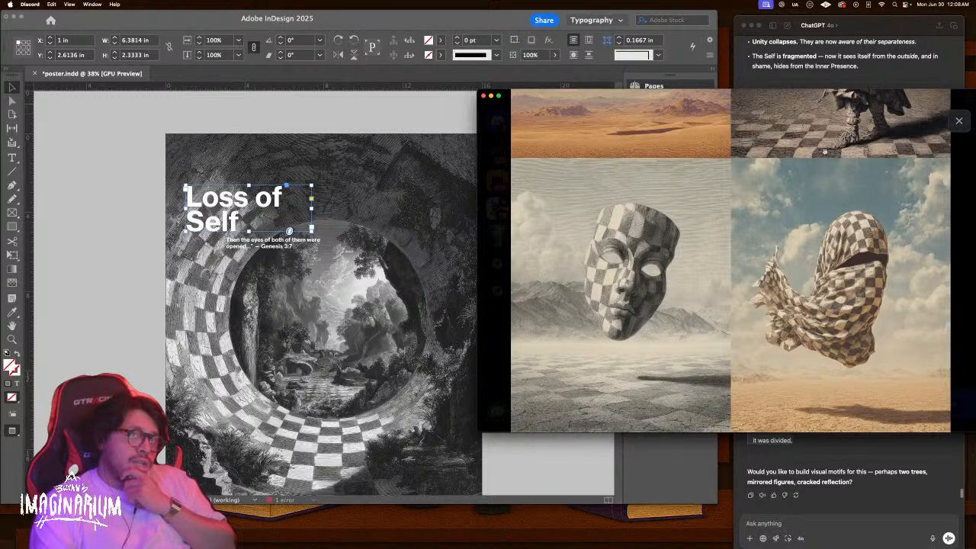
click(967, 130)
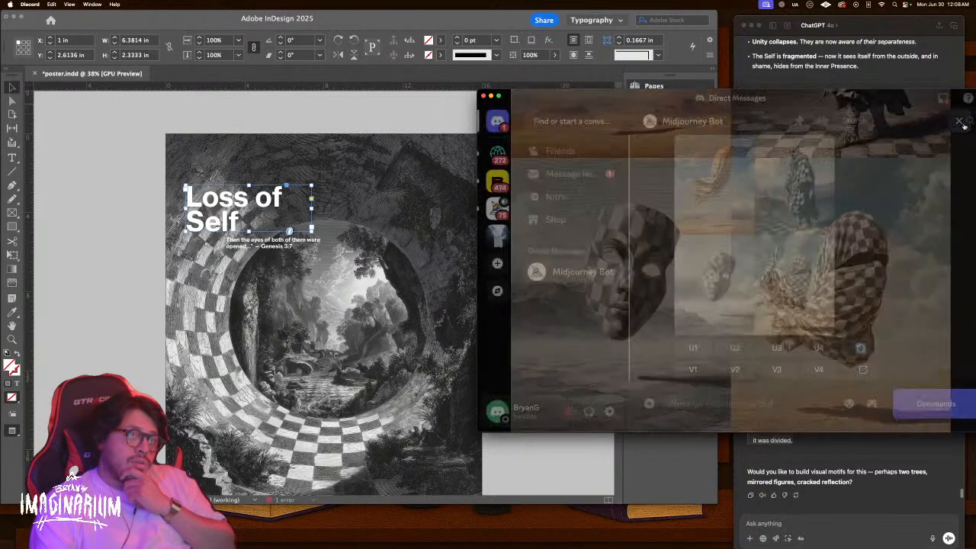
click(821, 506)
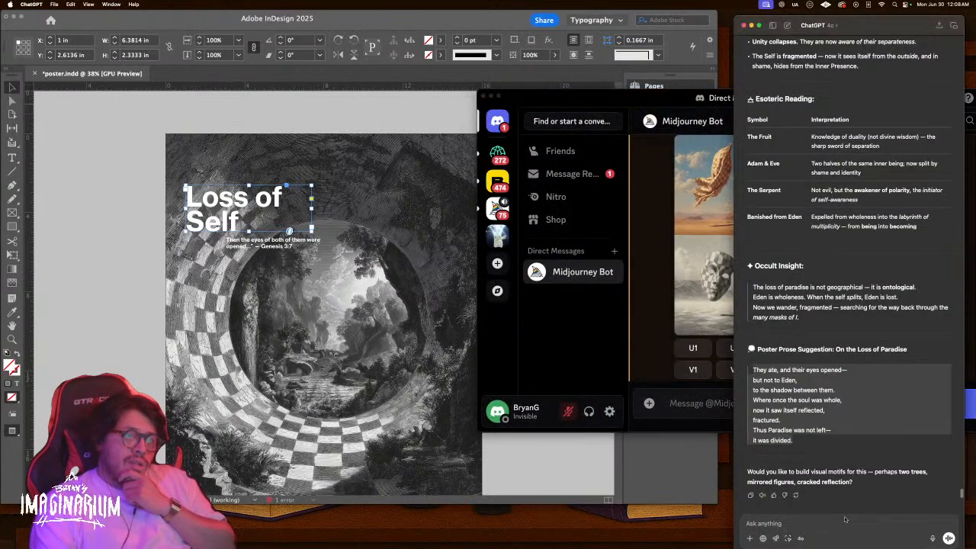
Type a request for a prompt about a person wandering in a desert landscape
text(h)
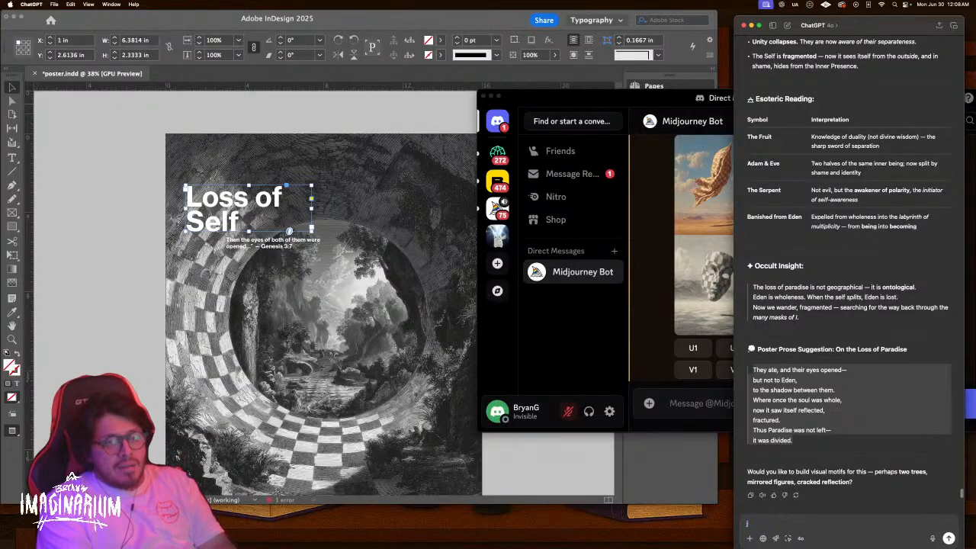
text(ey mainnn )
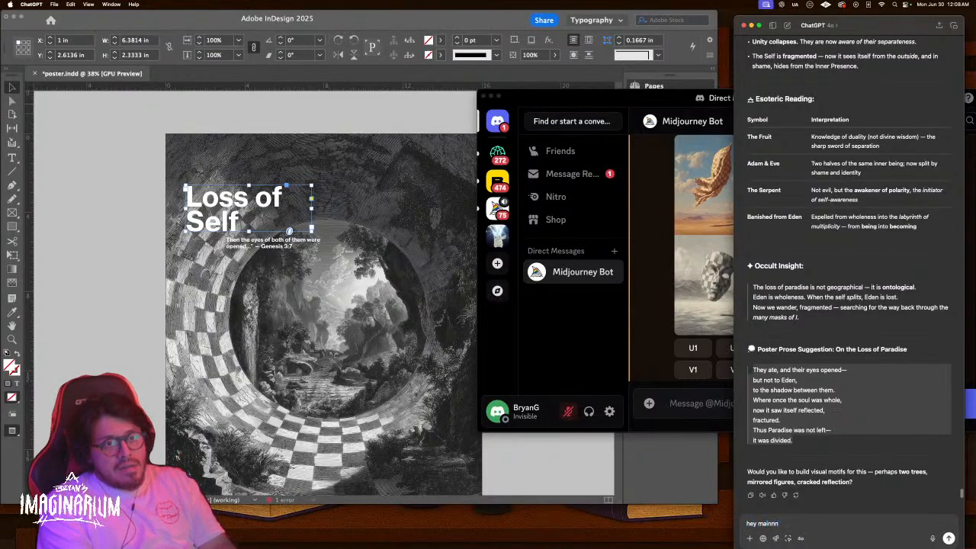
text(i ne)
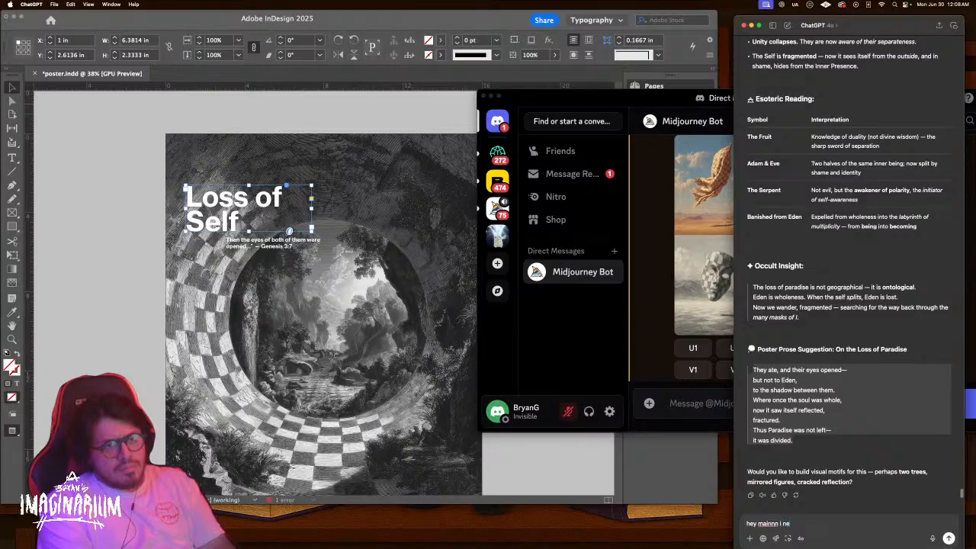
text(ed a promo)
key(BackSpace)
text(pt for thi)
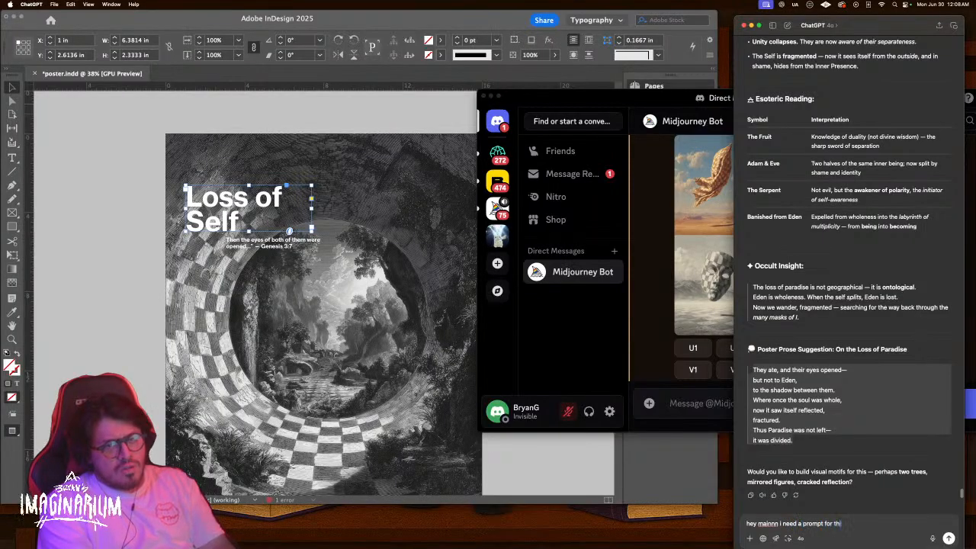
text(s: I'm think)
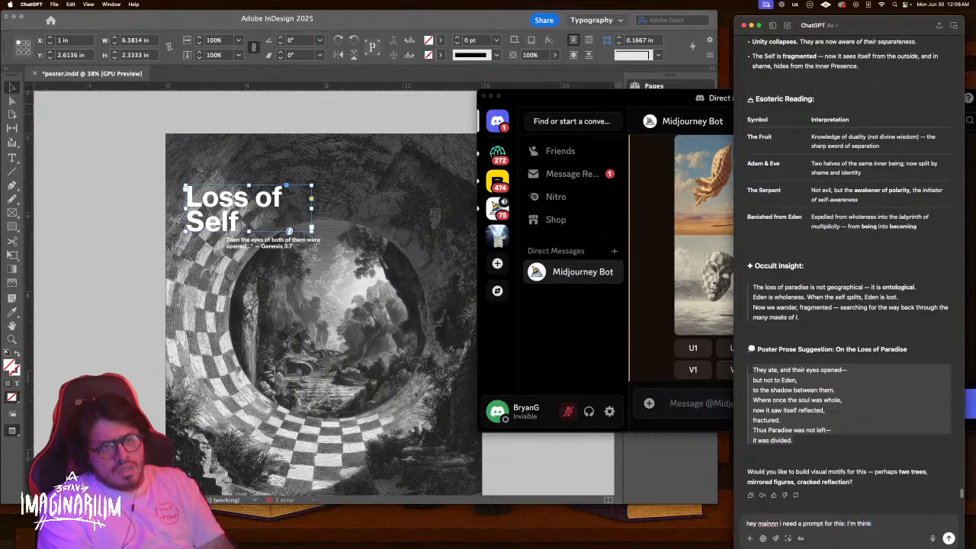
text(ing of a pe)
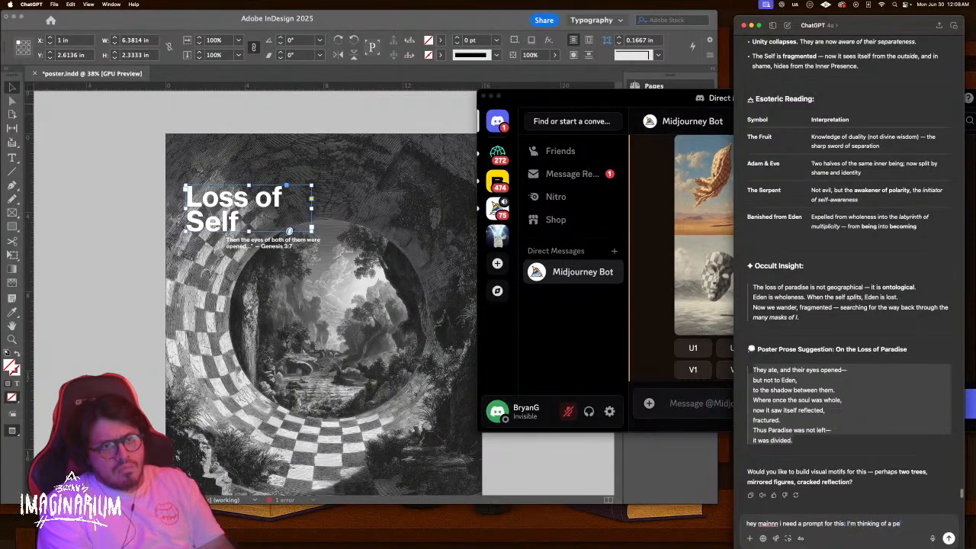
text(rson wondering in a dese)
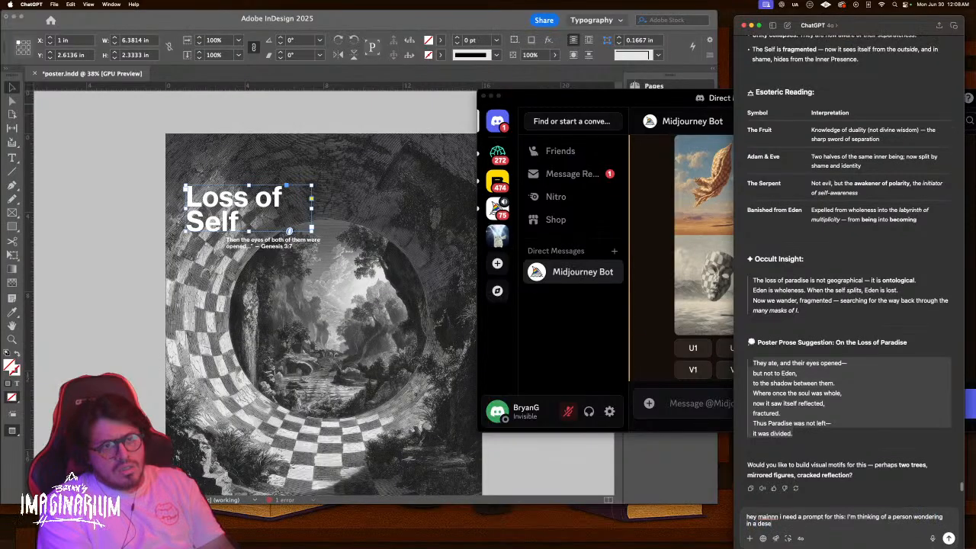
text(rt landscape b)
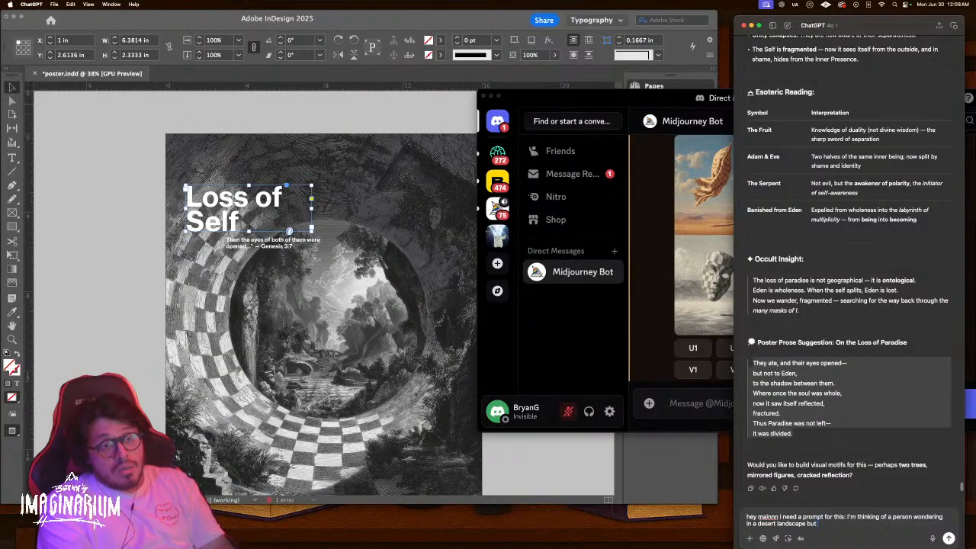
key(BackSpace)
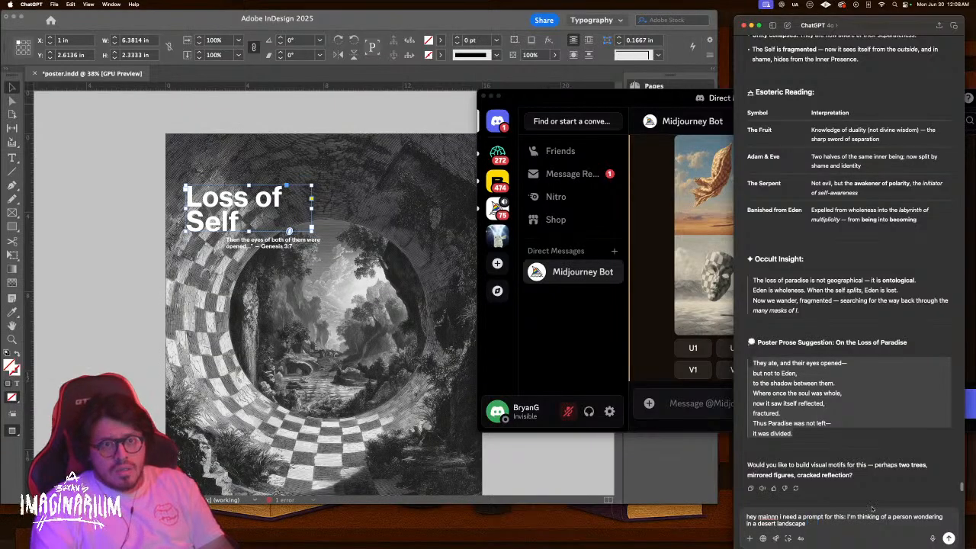
Make the person 'headless' and add a checkerboard mask where the head should be
click(892, 517)
text(headless)
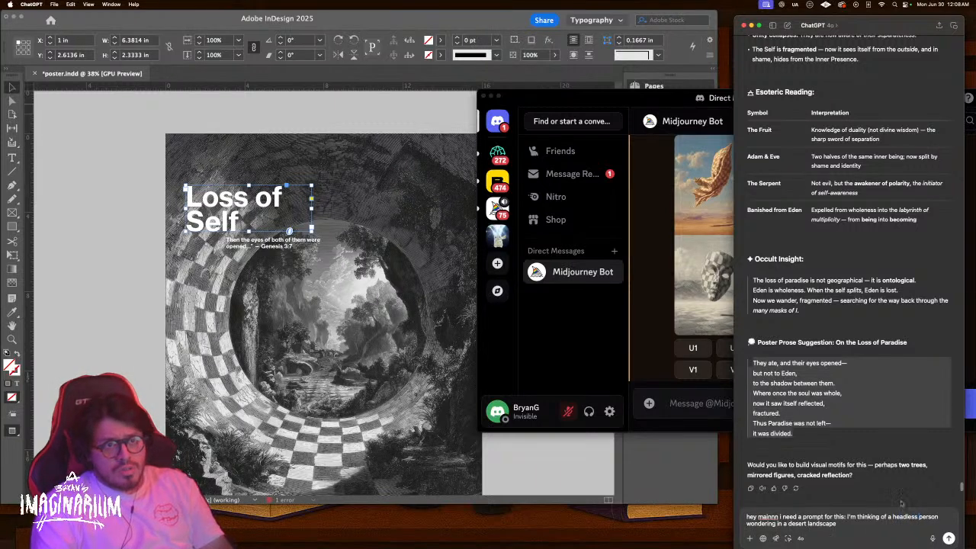
click(860, 527)
text(and where the head)
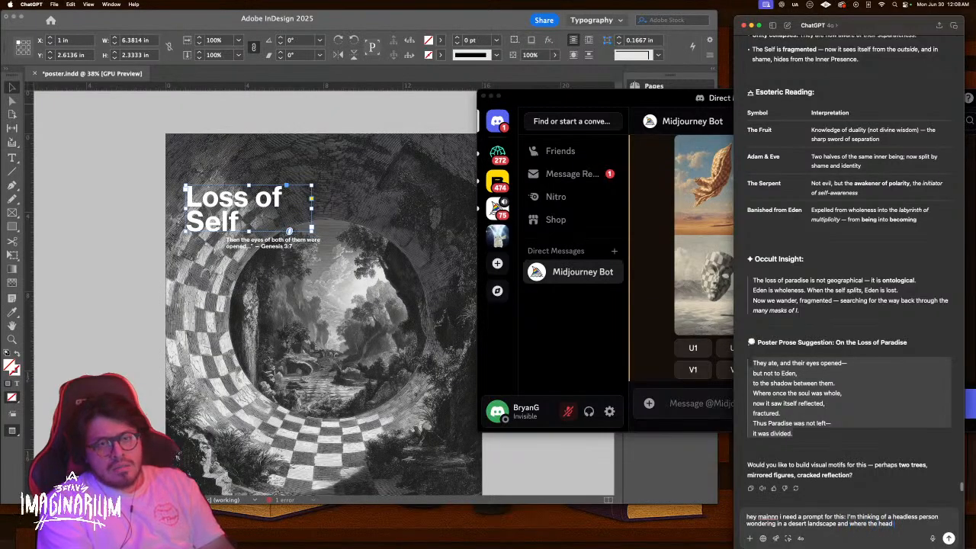
text( is there is a check)
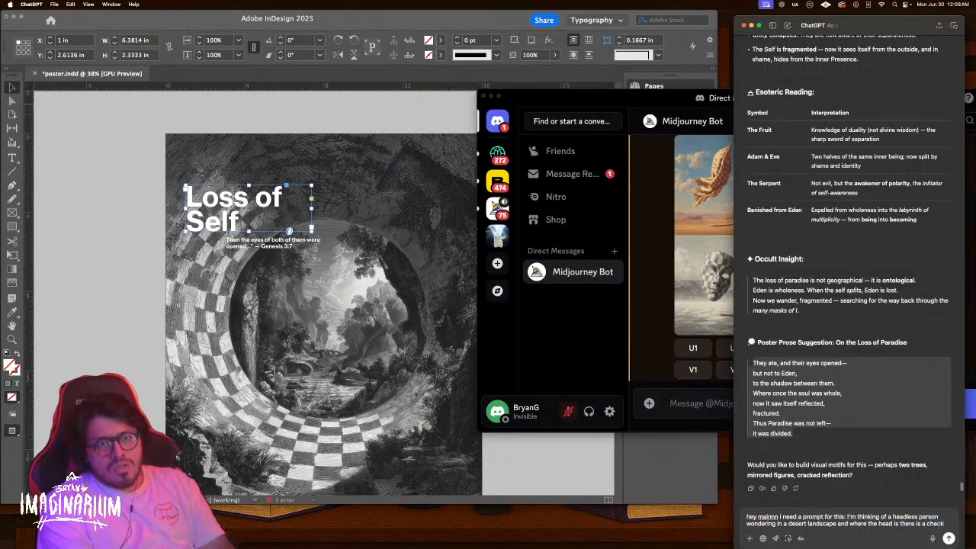
text(erboard mask. so)
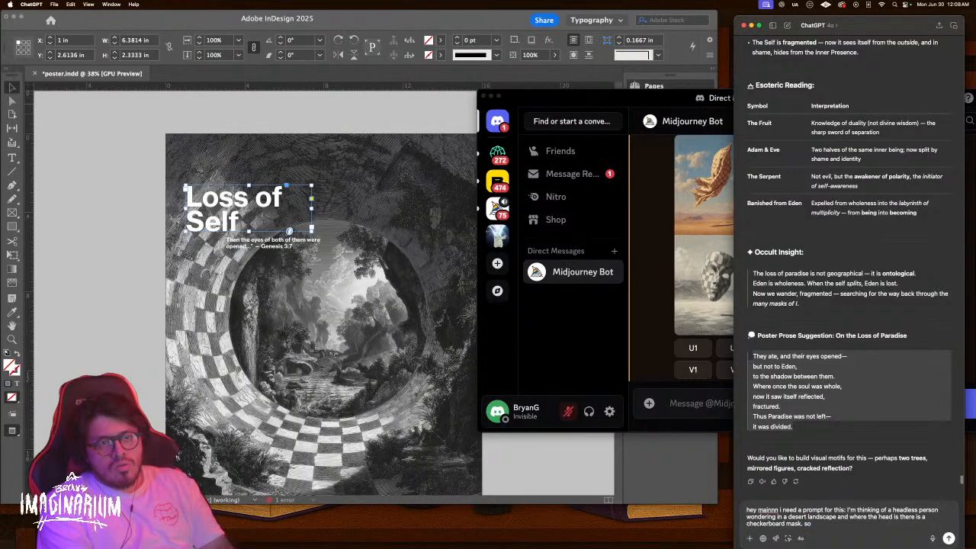
text( a mask with a body but now)
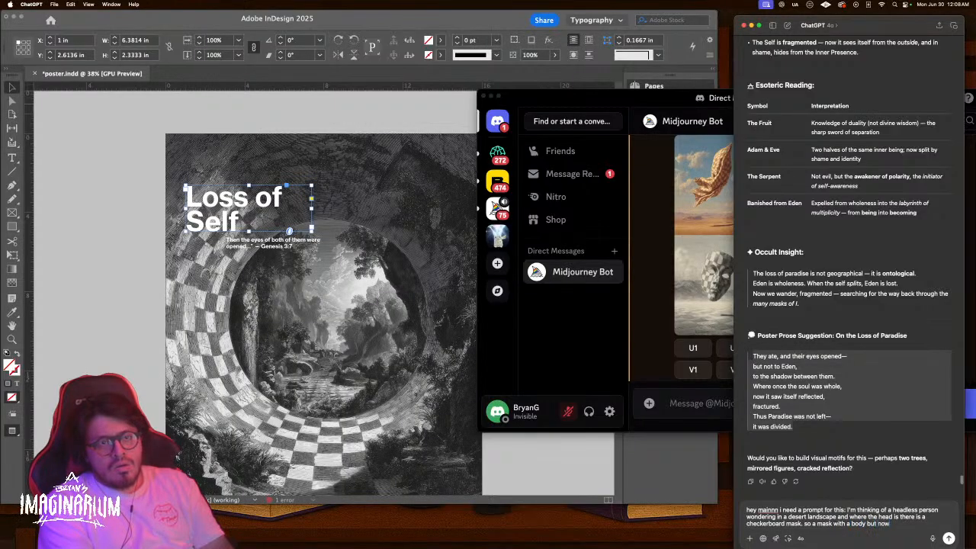
text(f)
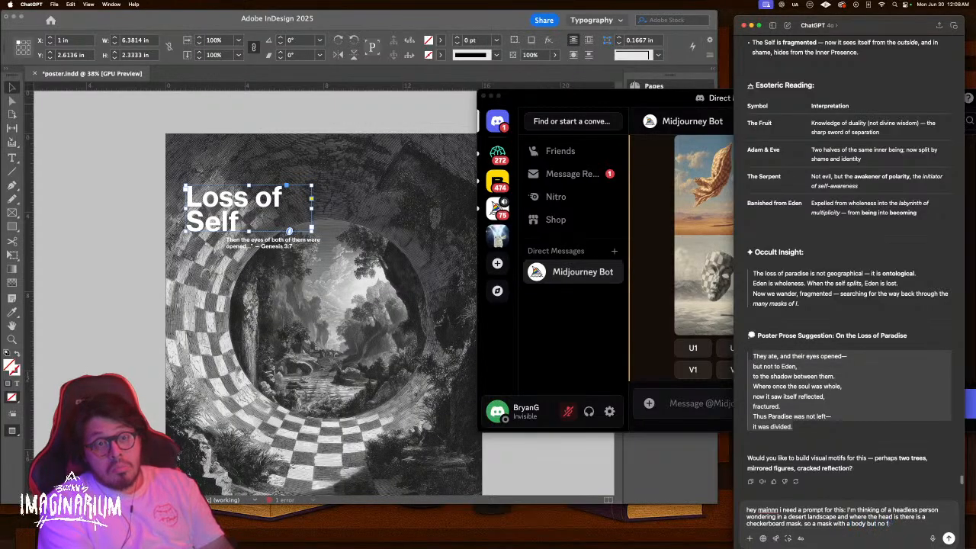
text(ane to)
key(BackSpace)
key(BackSpace)
key(BackSpace)
key(BackSpace)
key(BackSpace)
key(BackSpace)
key(BackSpace)
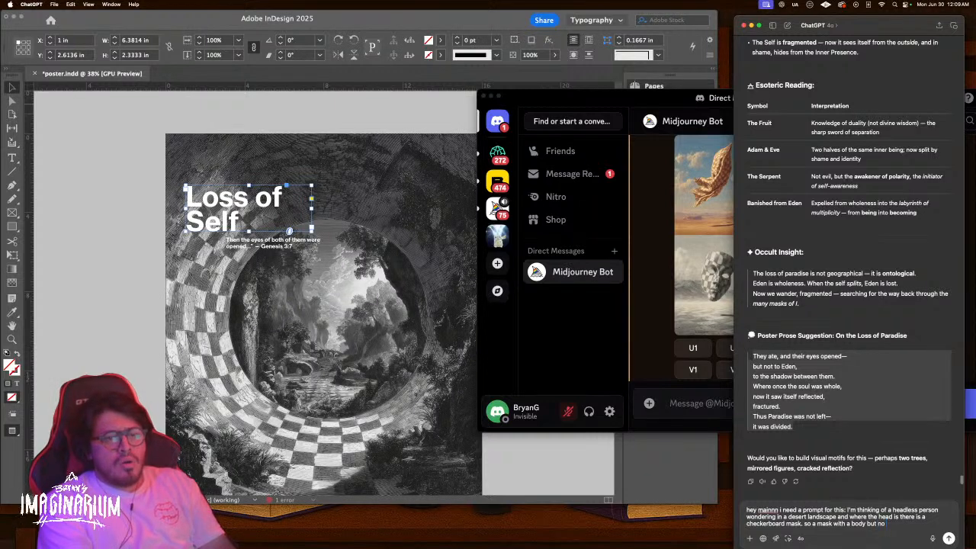
text(head)
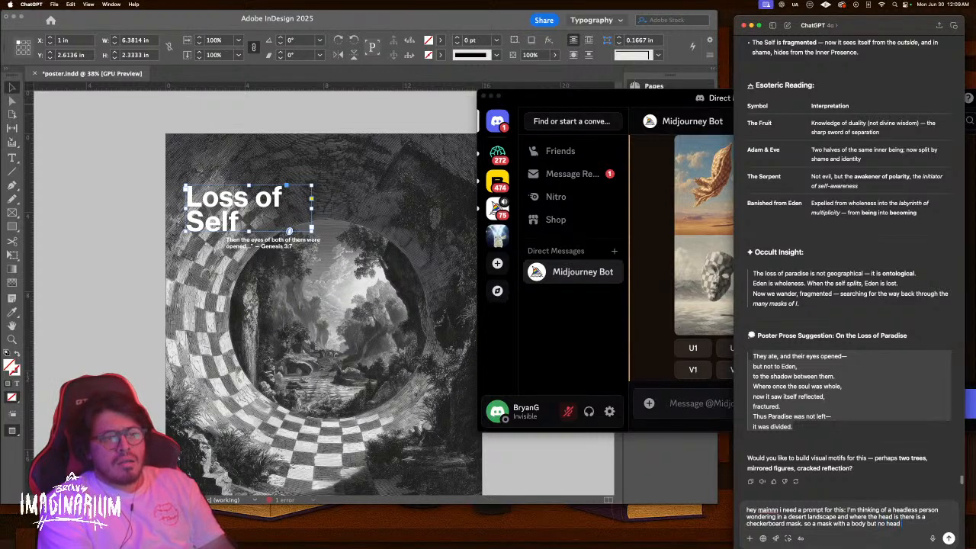
text(.)
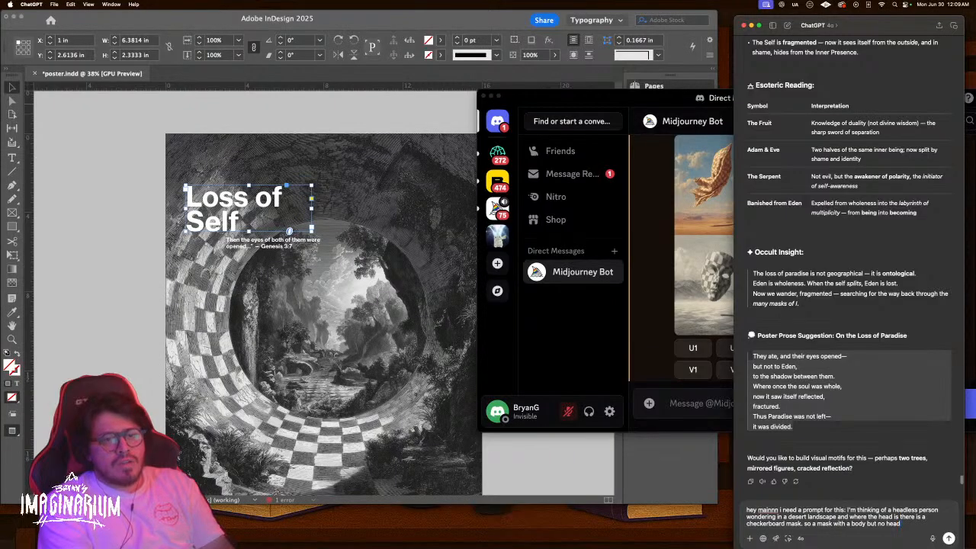
text(face behind it)
Send the request and copy the opening sentences of ChatGPT's suggested prompt
key(Return)
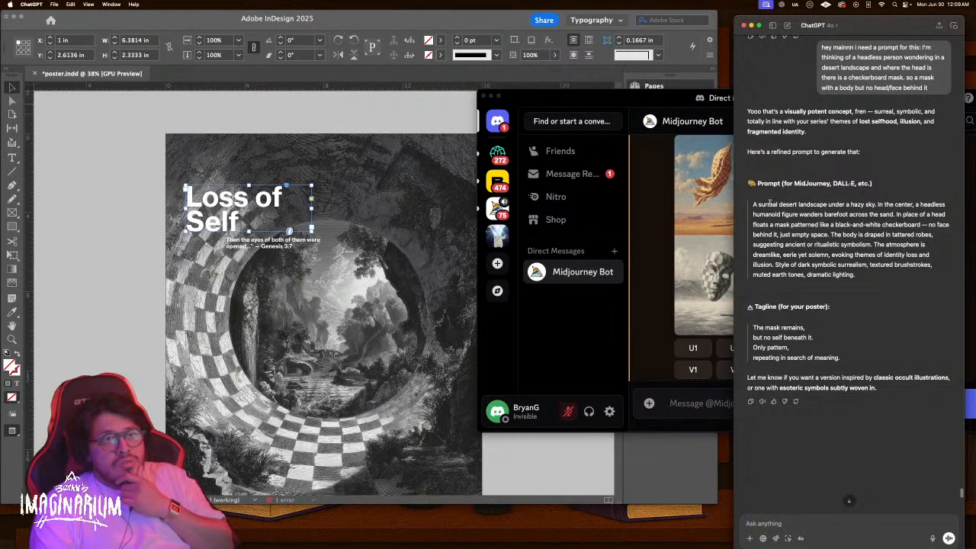
drag(753, 204, 828, 235)
key(cmd+c)
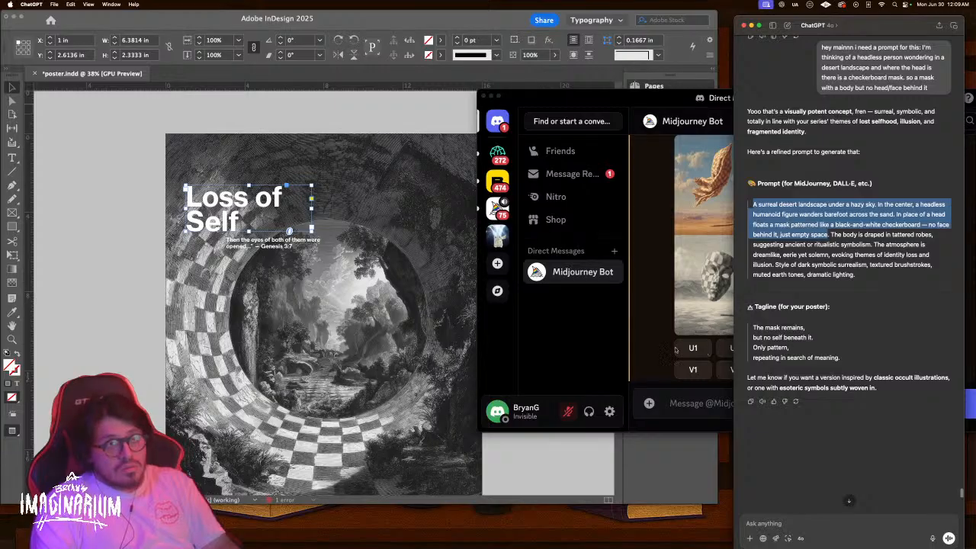
click(688, 403)
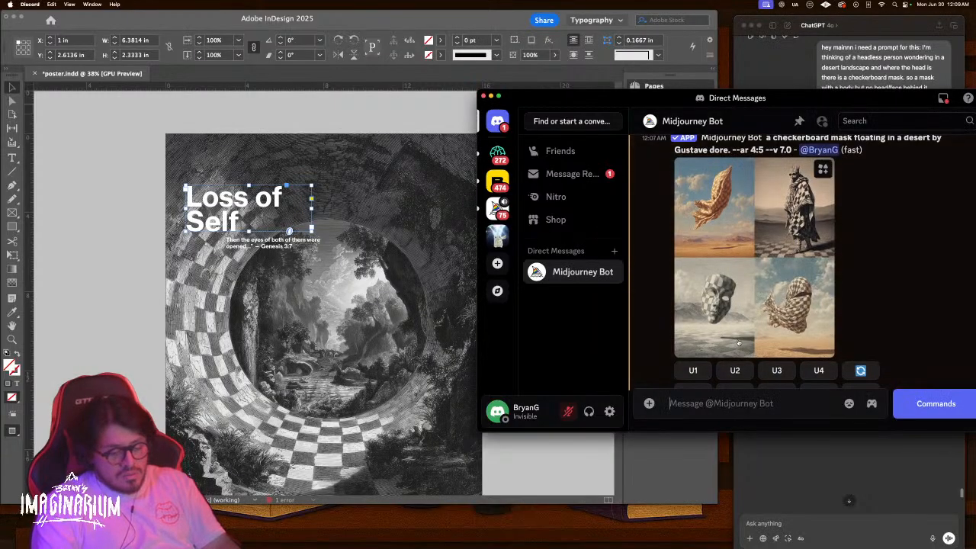
Submit /imagine with the ChatGPT prompt plus '. by Gustave dore. --ar 4:5 --v 7.0'
text(/)
click(726, 182)
key(cmd+v)
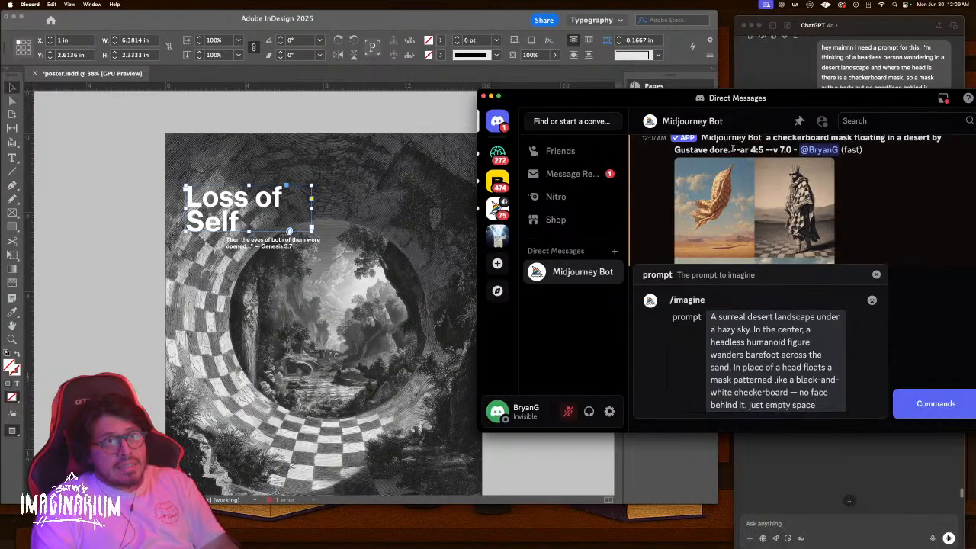
drag(935, 138, 790, 160)
key(super+c)
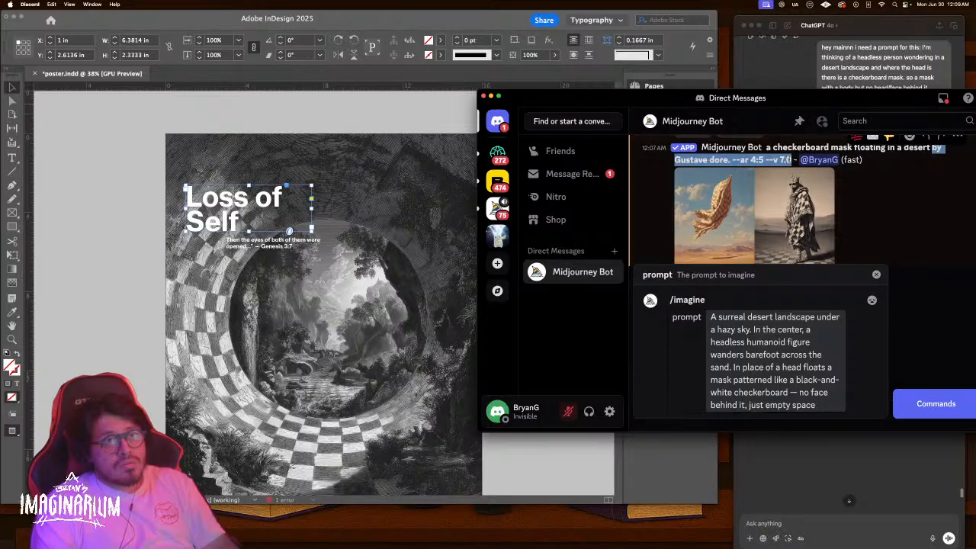
click(820, 409)
text(.)
key(super+v)
key(Return)
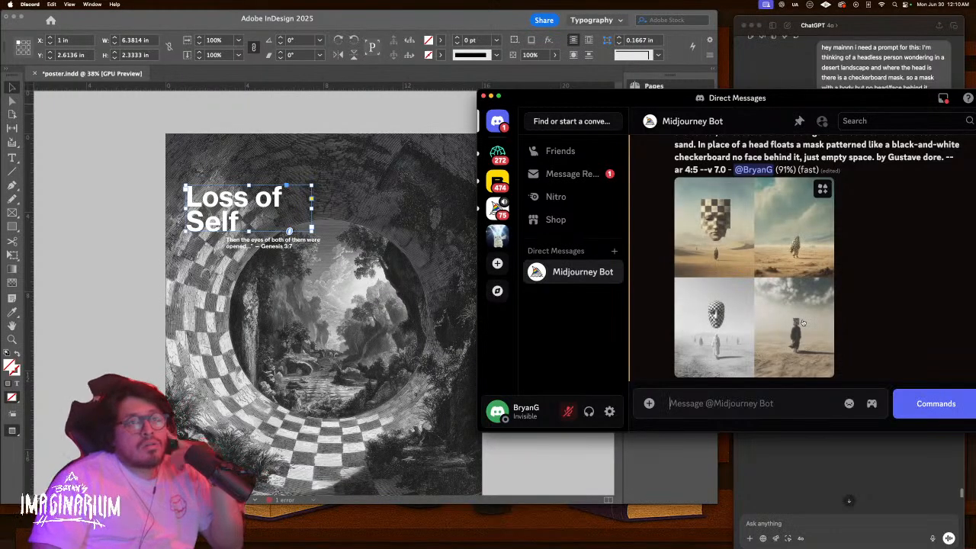
Inspect the finished headless-figure images enlarged in the viewer
click(755, 264)
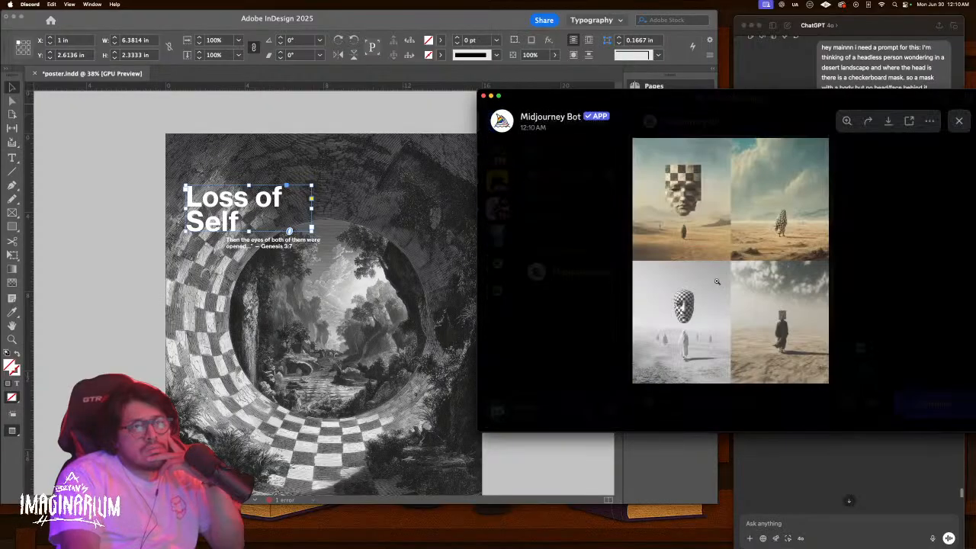
click(687, 324)
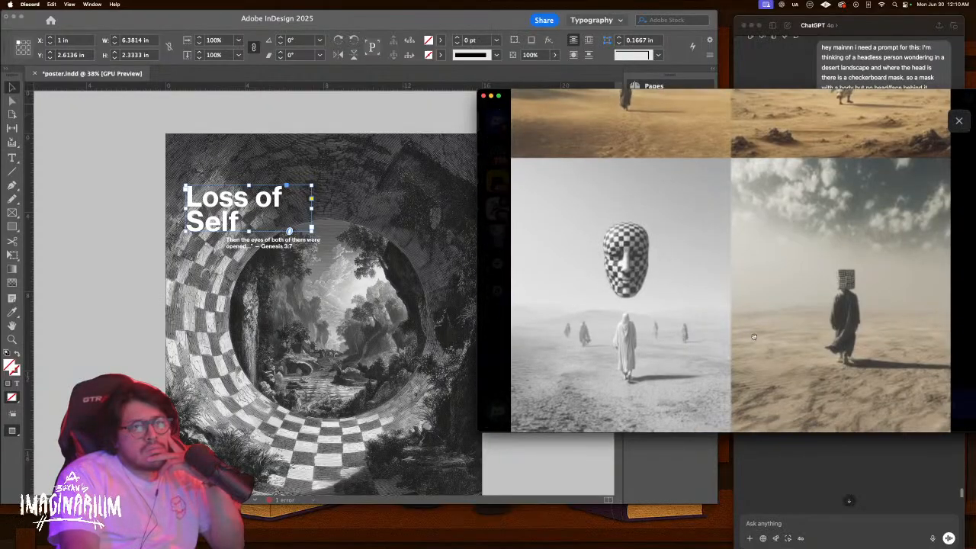
scroll(751, 336, up, 3)
scroll(753, 336, down, 5)
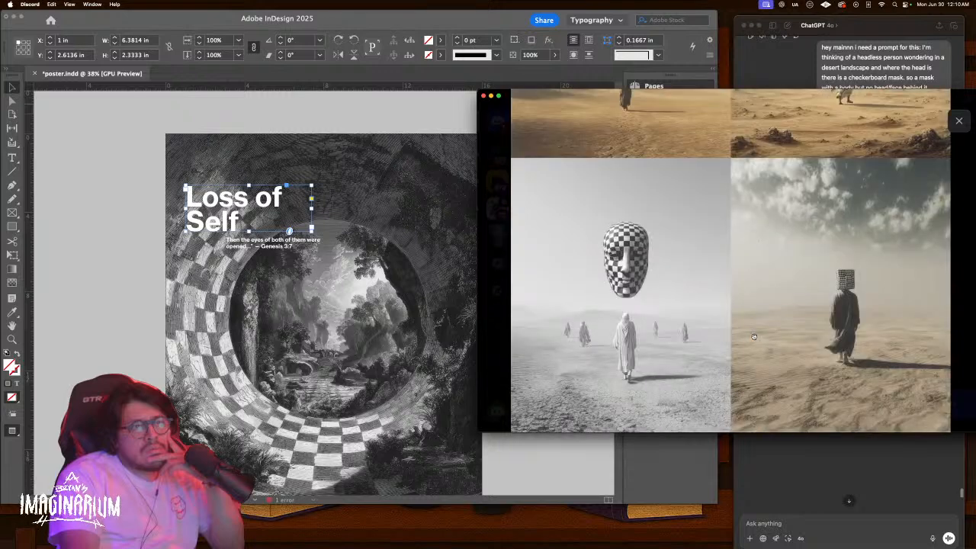
scroll(753, 336, up, 5)
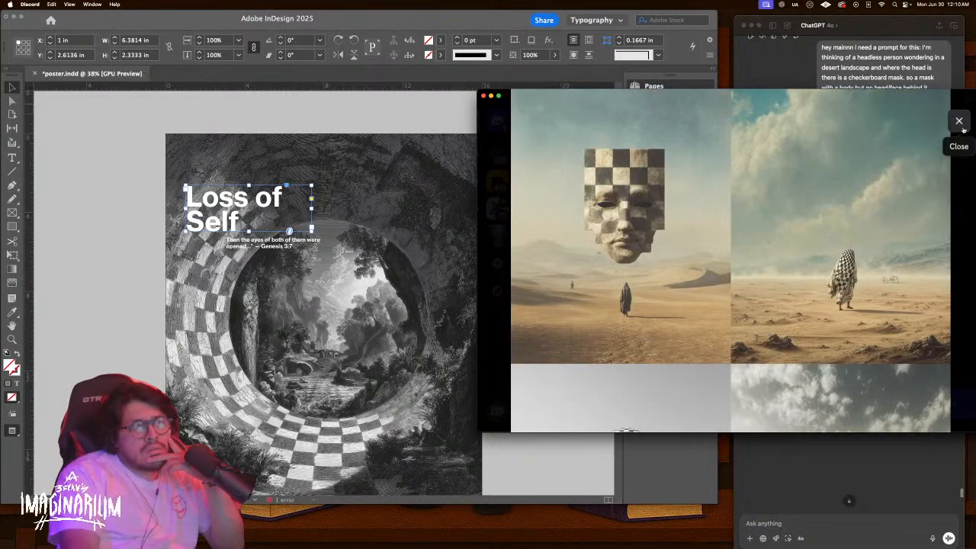
click(959, 122)
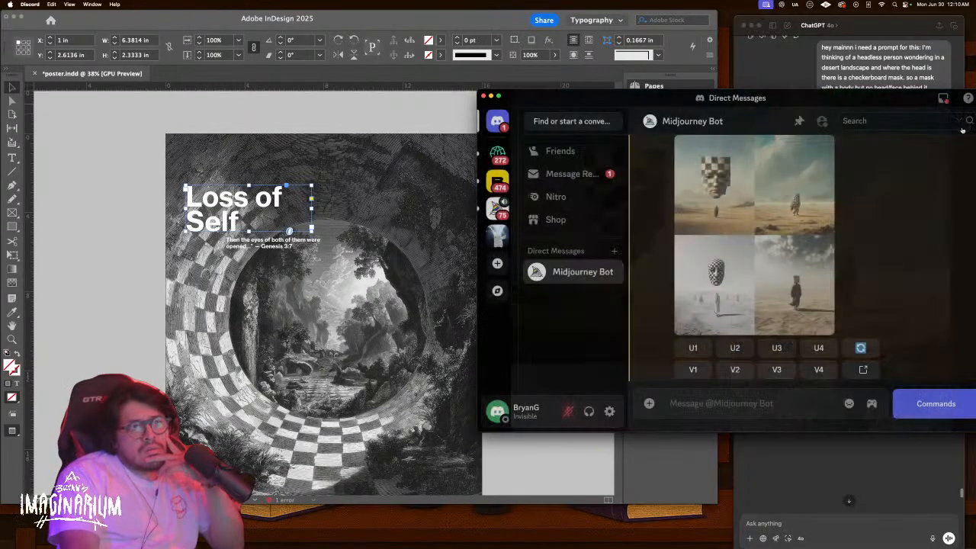
Re-roll the earlier floating checkerboard-mask desert grid
scroll(766, 184, up, 2)
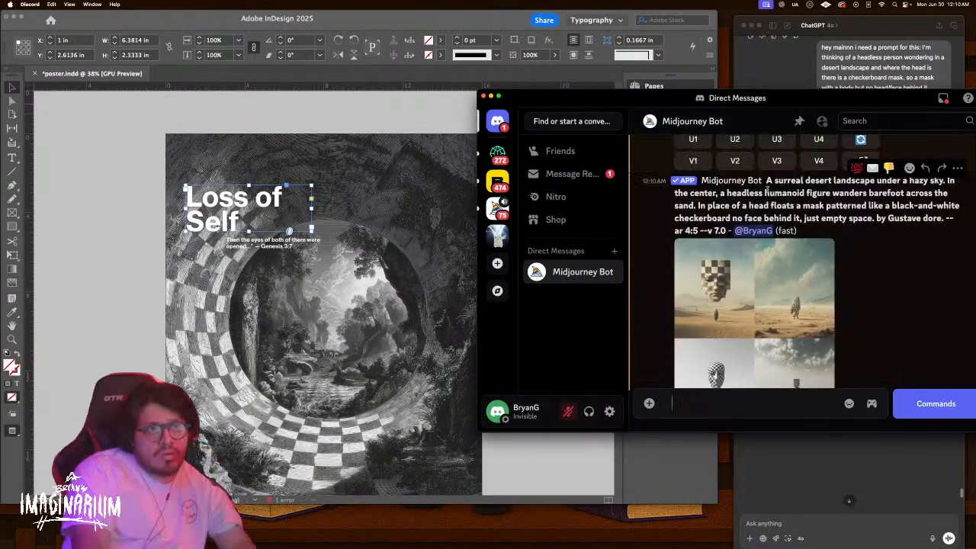
scroll(766, 184, up, 3)
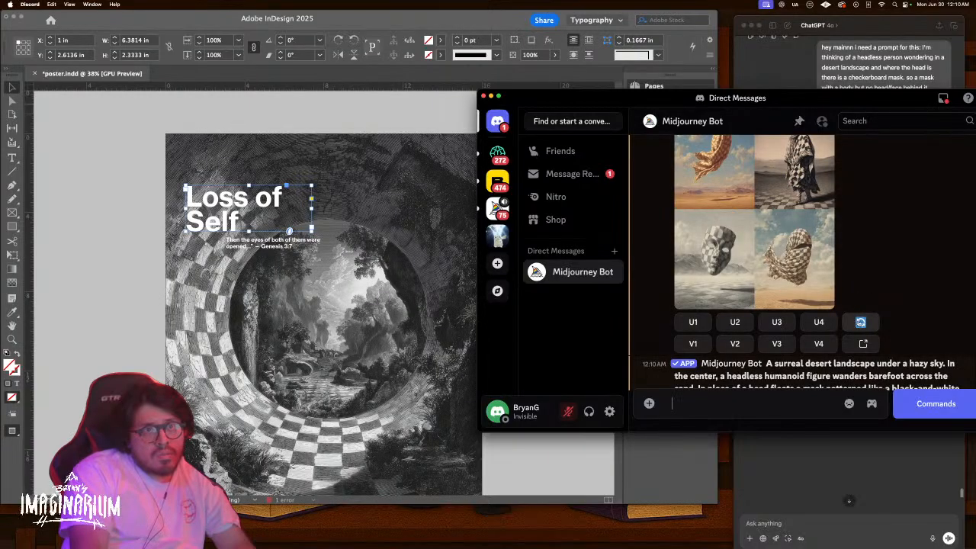
click(860, 322)
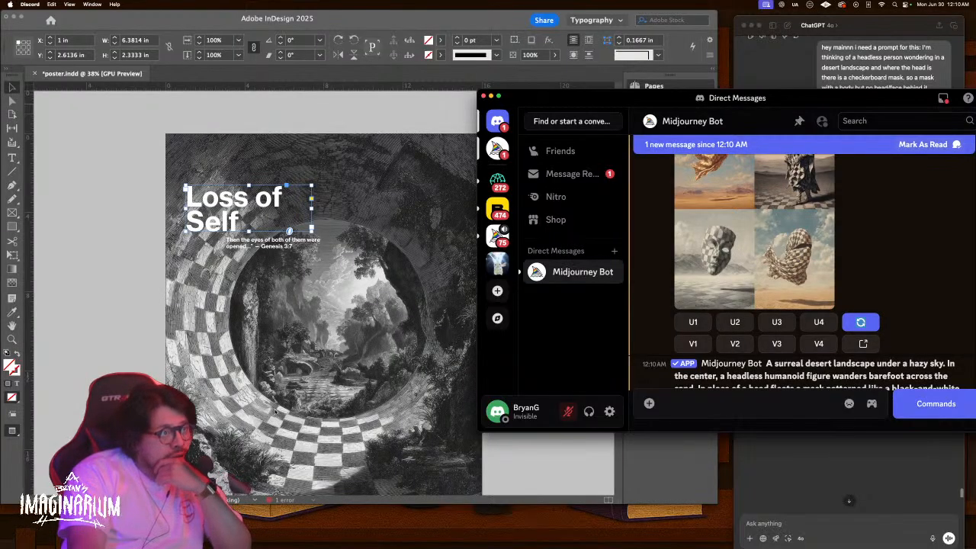
scroll(275, 410, down, 3)
scroll(276, 410, down, 10)
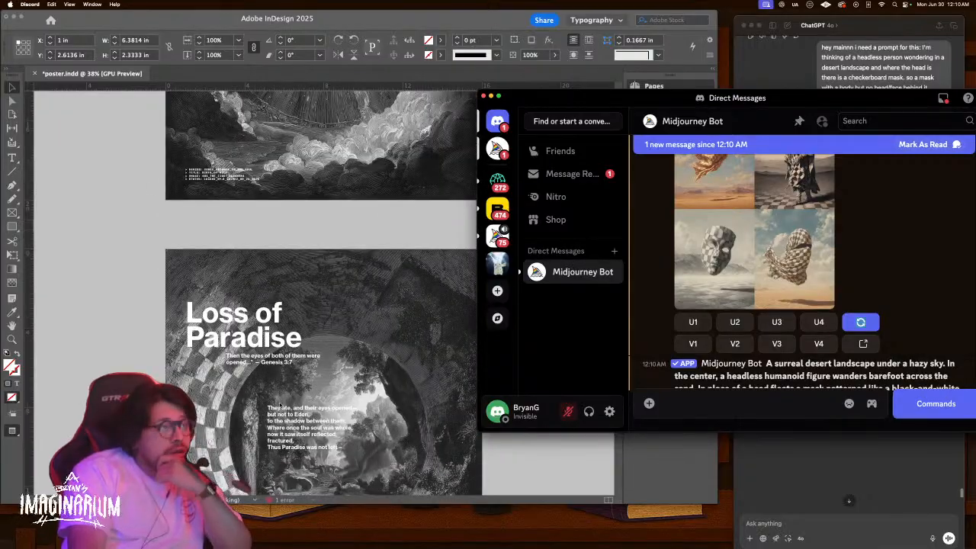
scroll(276, 410, down, 10)
scroll(280, 405, down, 15)
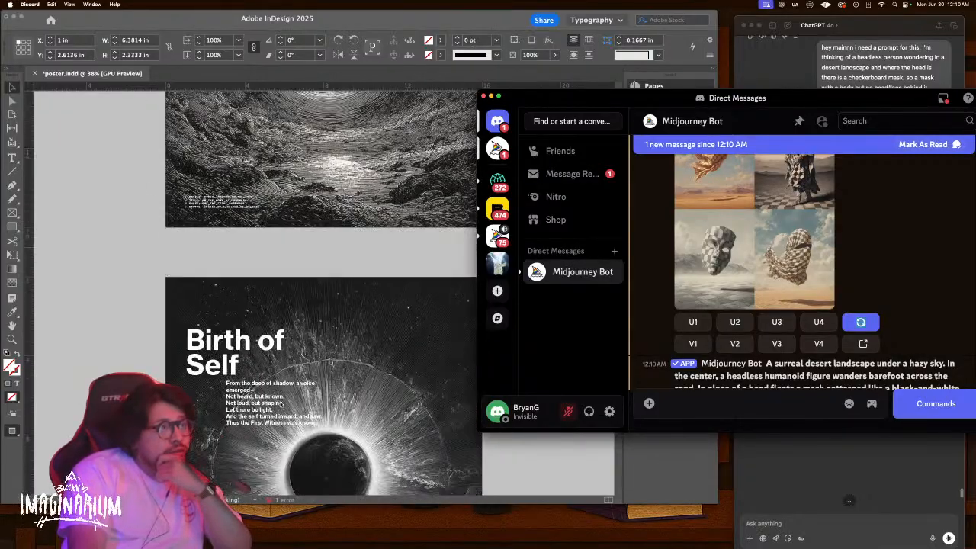
scroll(280, 405, down, 15)
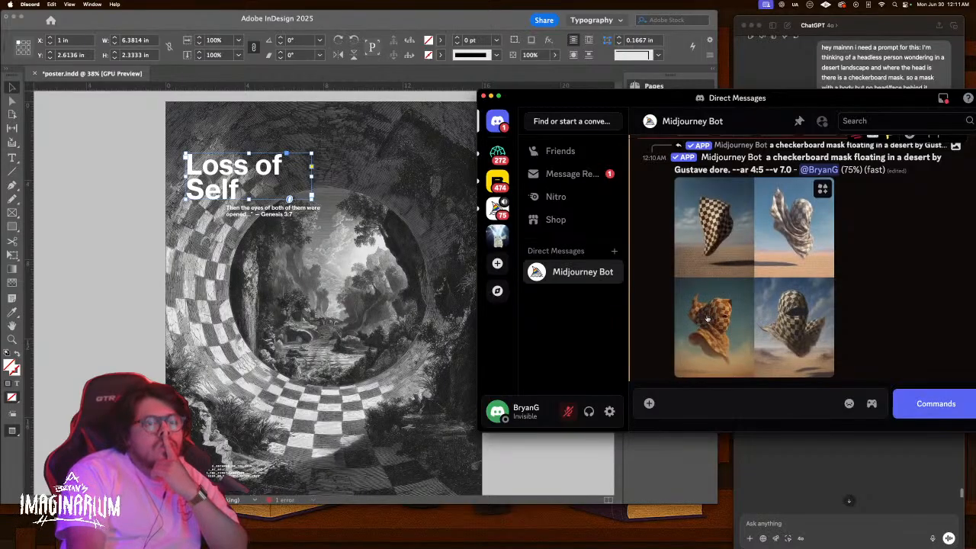
Request V3 variations of the third image in the re-rolled checkerboard-mask grid
scroll(707, 317, up, 1)
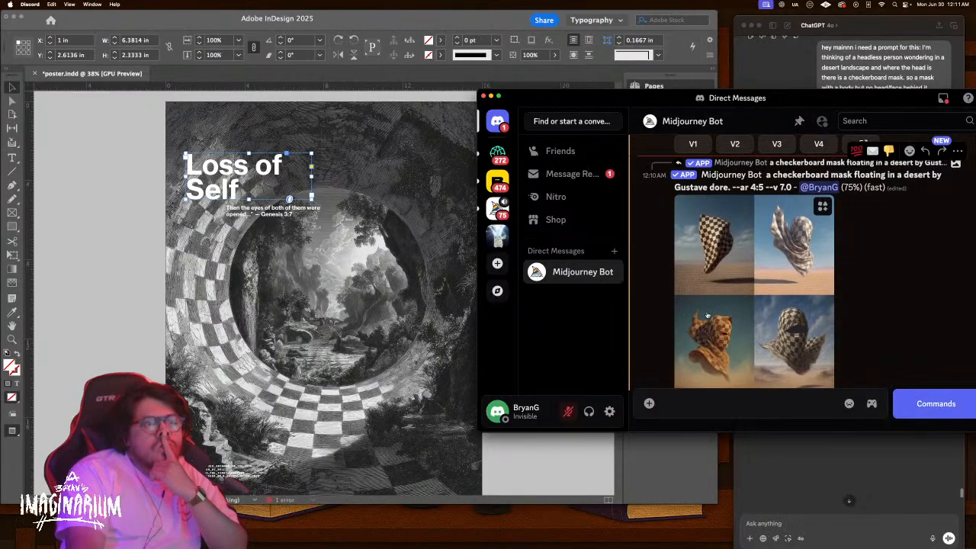
scroll(770, 263, up, 3)
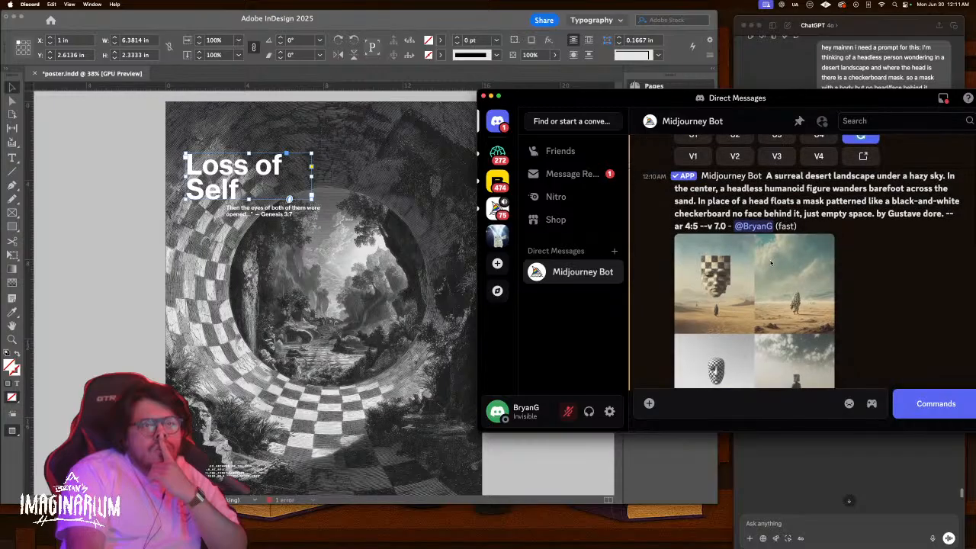
scroll(770, 263, up, 5)
click(769, 328)
scroll(762, 331, down, 5)
scroll(761, 330, down, 5)
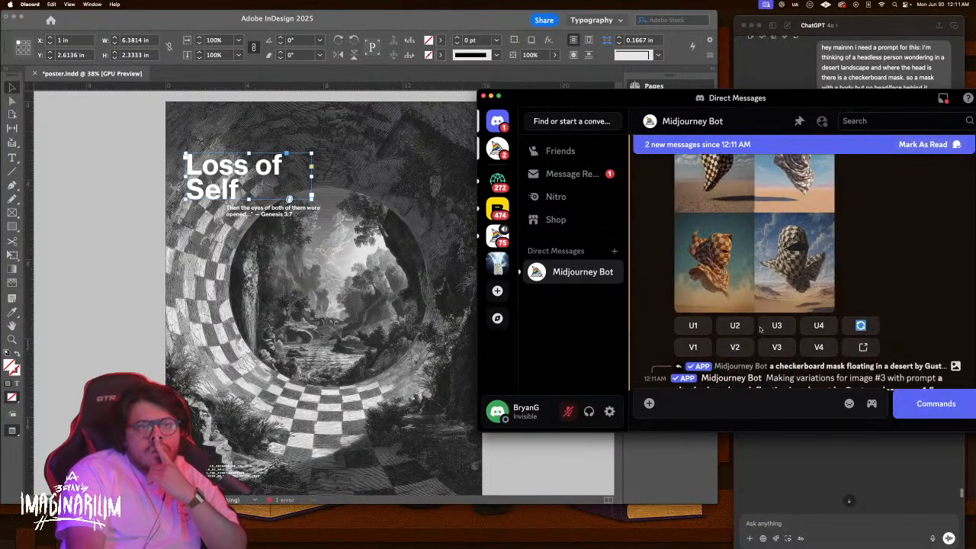
Enlarge and zoom into the re-rolled grid, then close it and scroll to the finished variations
click(674, 344)
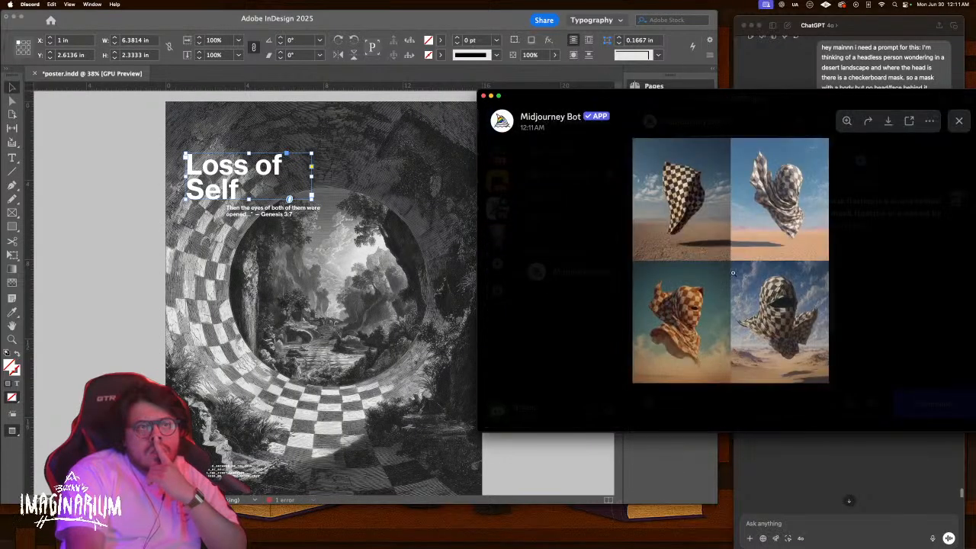
click(674, 344)
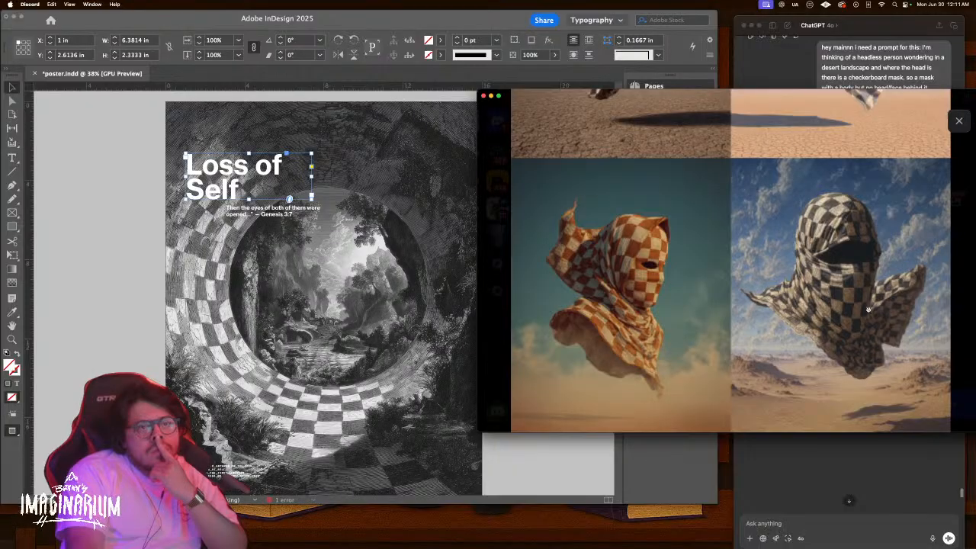
scroll(857, 318, up, 3)
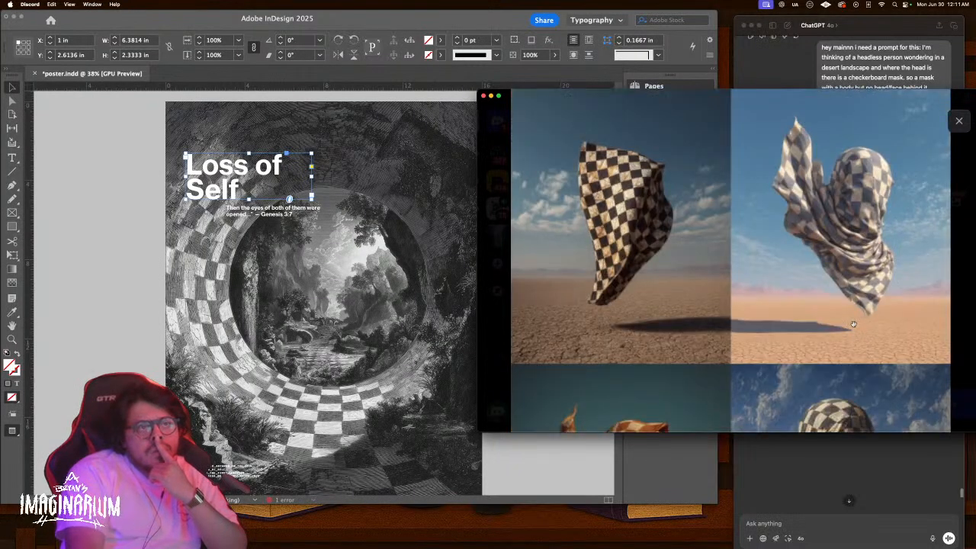
key(Escape)
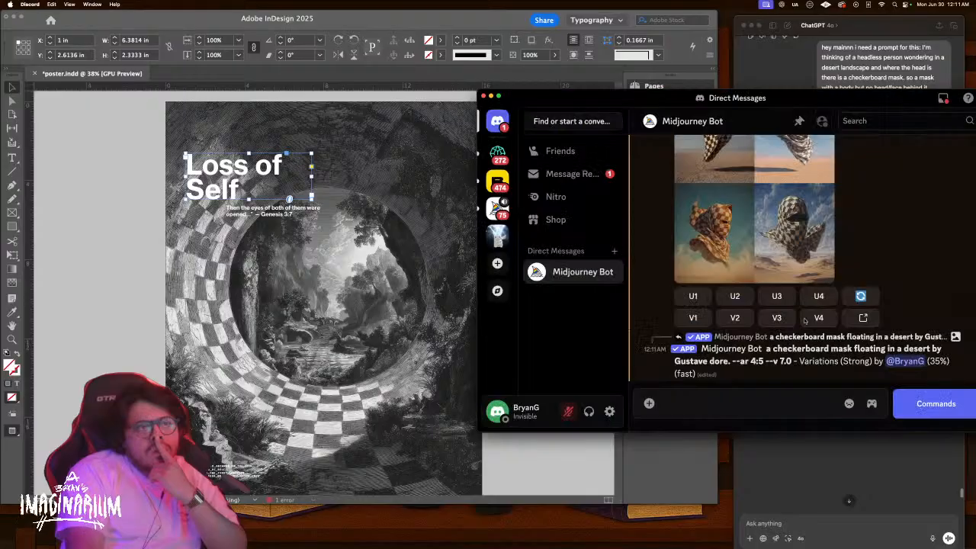
scroll(805, 320, up, 5)
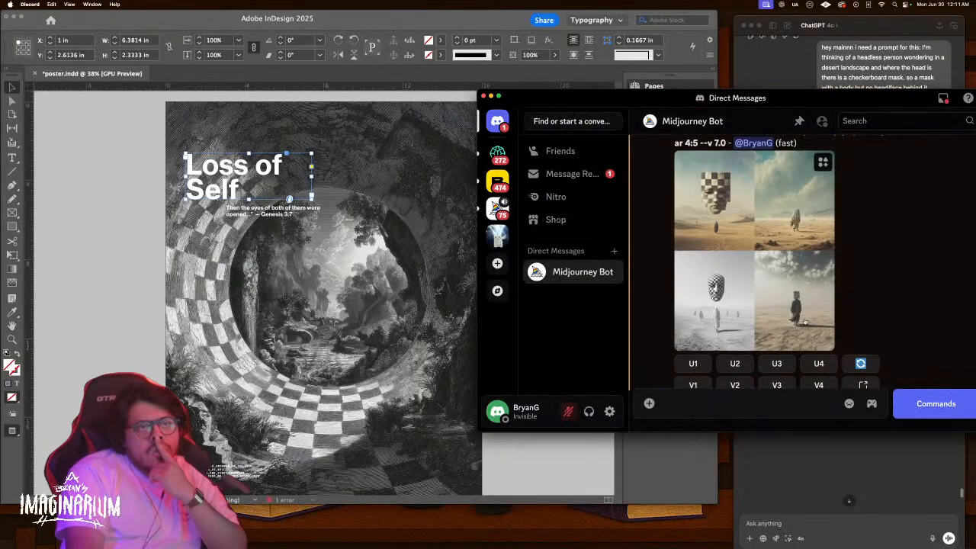
scroll(804, 319, down, 5)
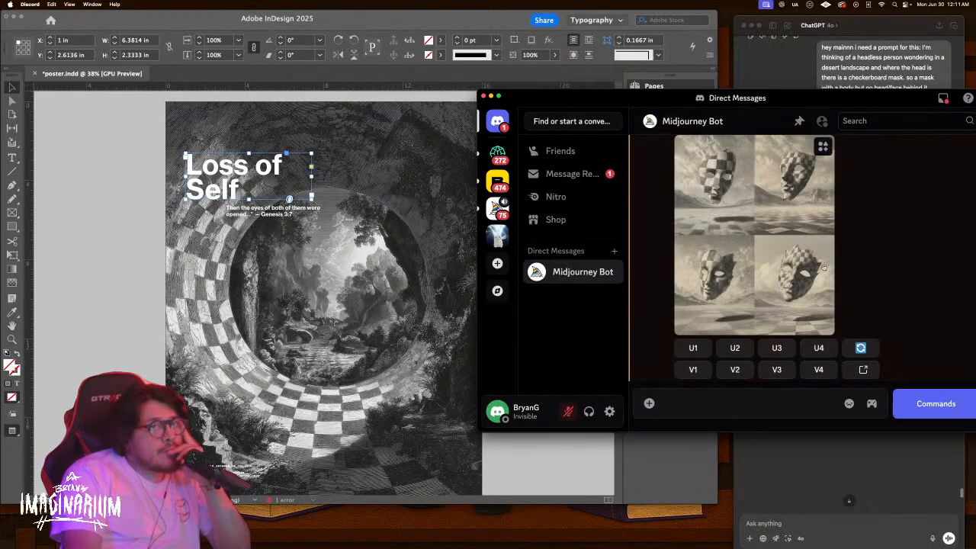
Enlarge the finished variation grid and zoom in to inspect the sepia masks, then close it
click(766, 259)
click(699, 191)
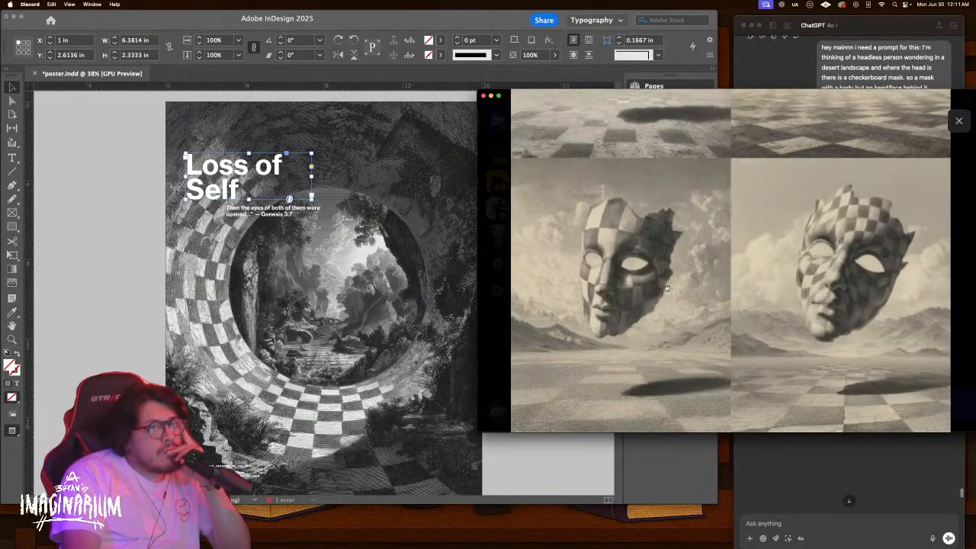
scroll(667, 288, up, 3)
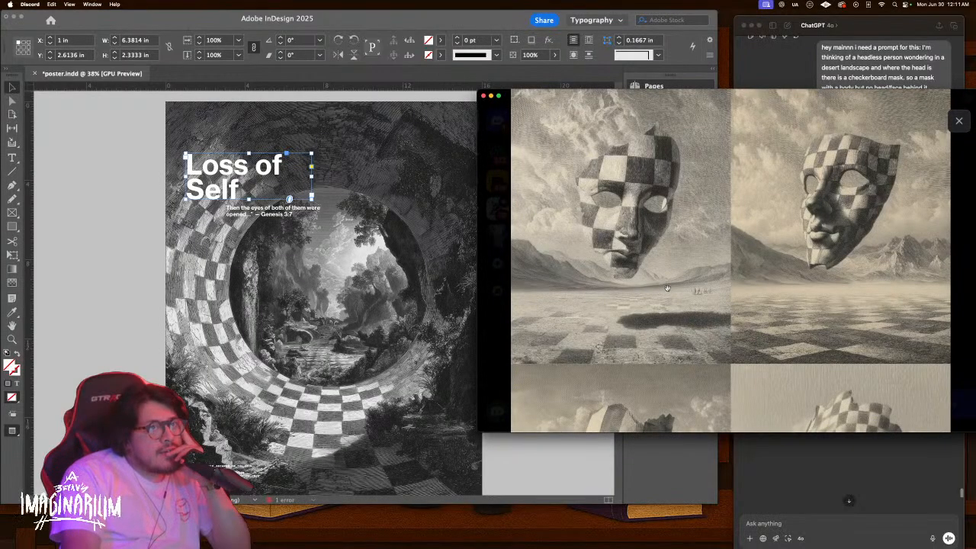
scroll(667, 288, down, 3)
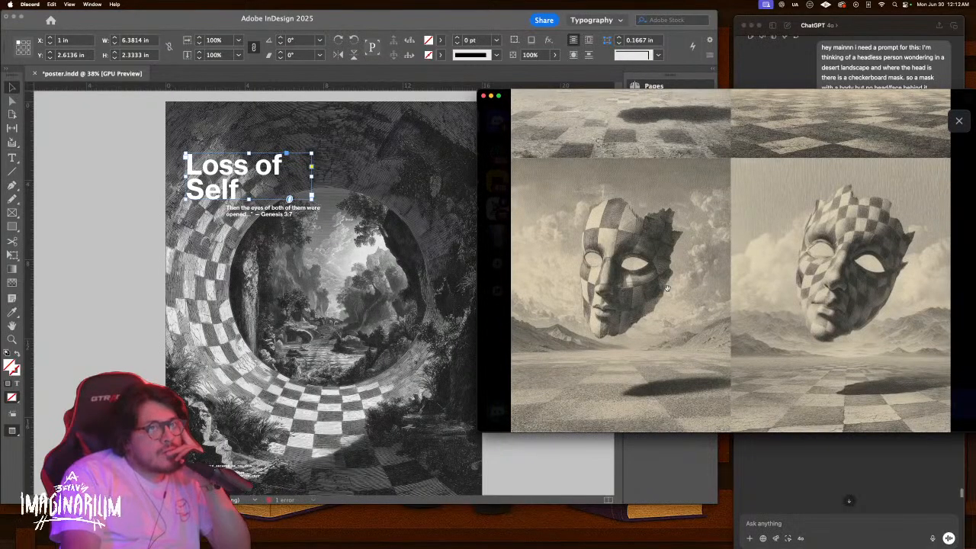
scroll(667, 288, up, 3)
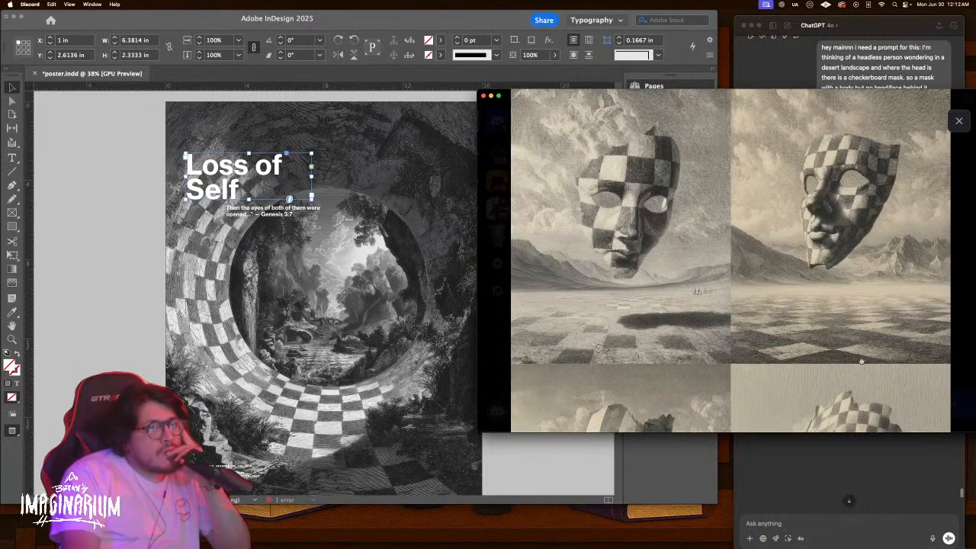
scroll(850, 341, down, 3)
scroll(821, 324, up, 3)
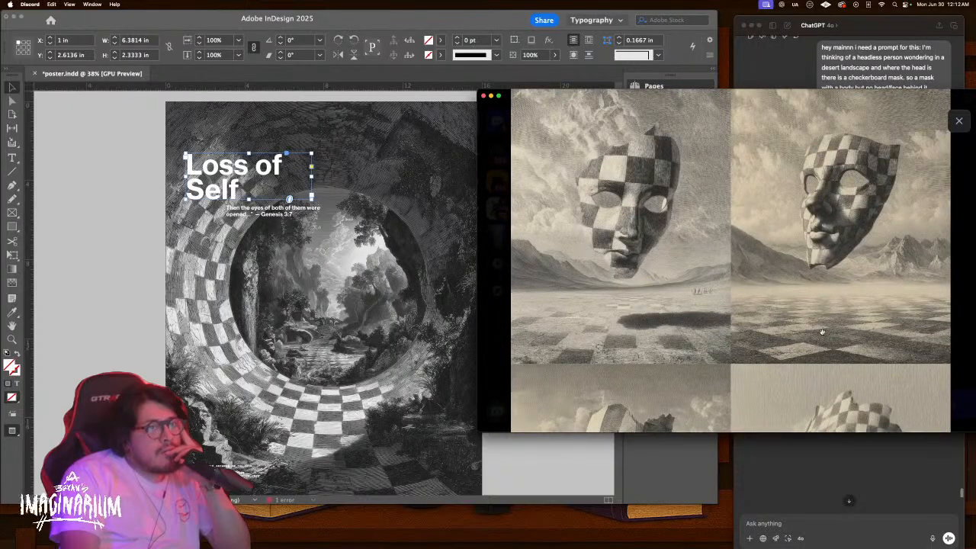
scroll(822, 332, down, 3)
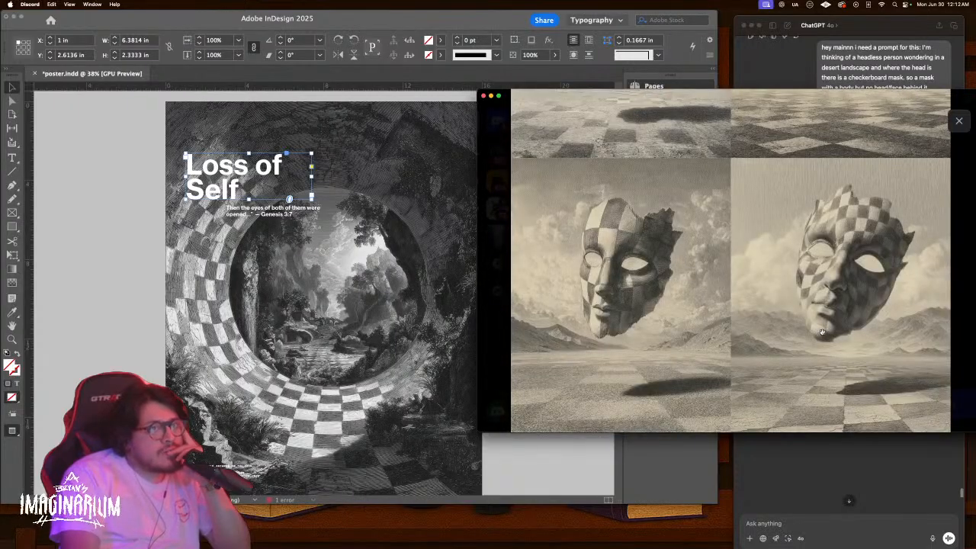
scroll(821, 332, up, 3)
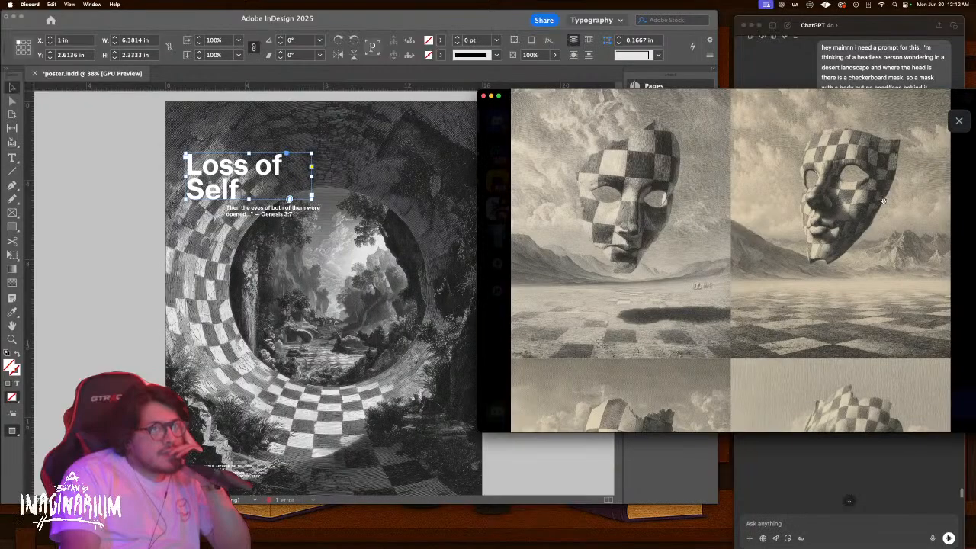
scroll(859, 295, down, 1)
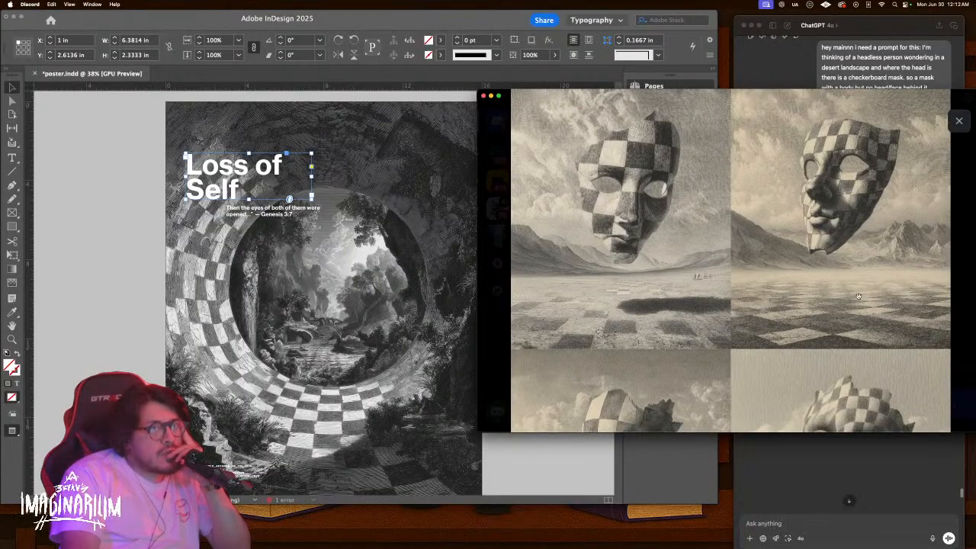
scroll(858, 296, up, 1)
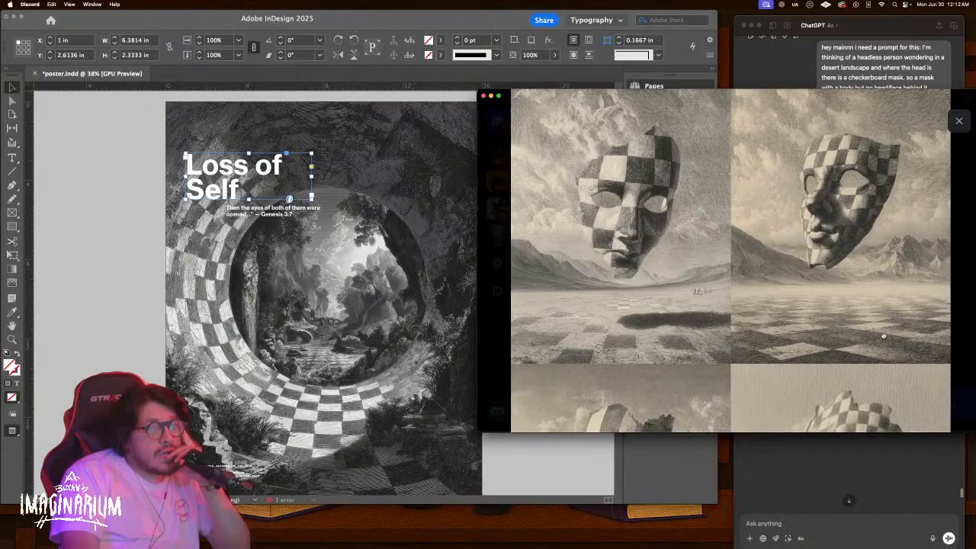
click(958, 121)
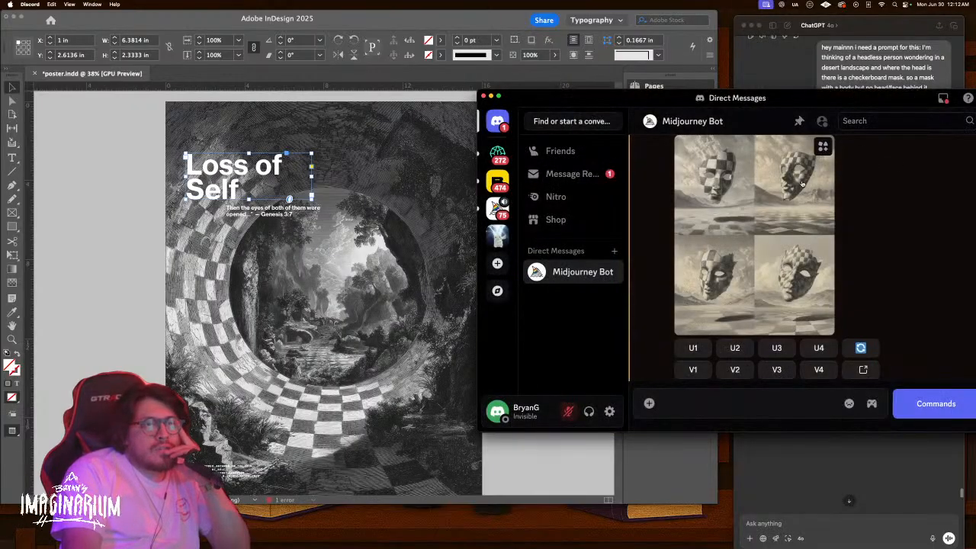
Re-open the four-mask grid to inspect the top row of masks, closing the preview afterwards
click(755, 319)
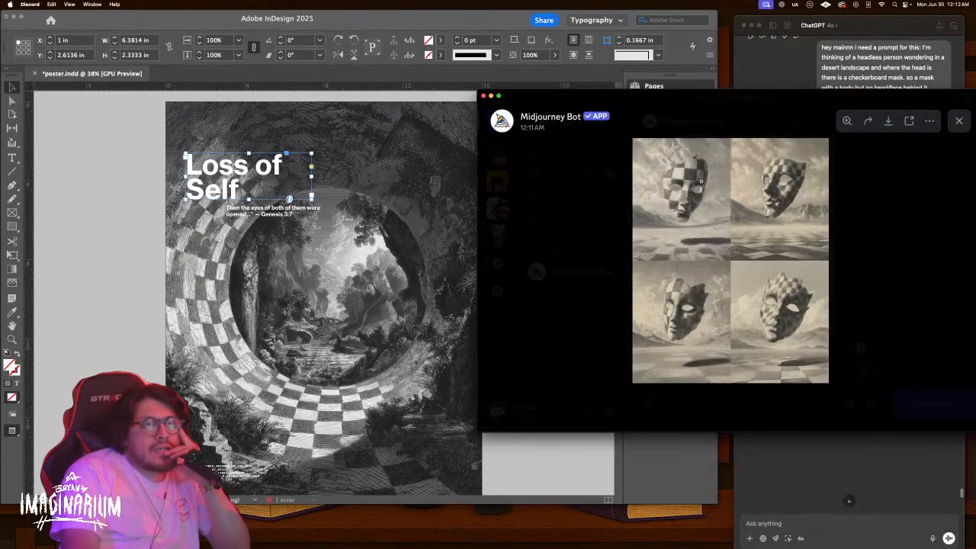
scroll(688, 207, up, 3)
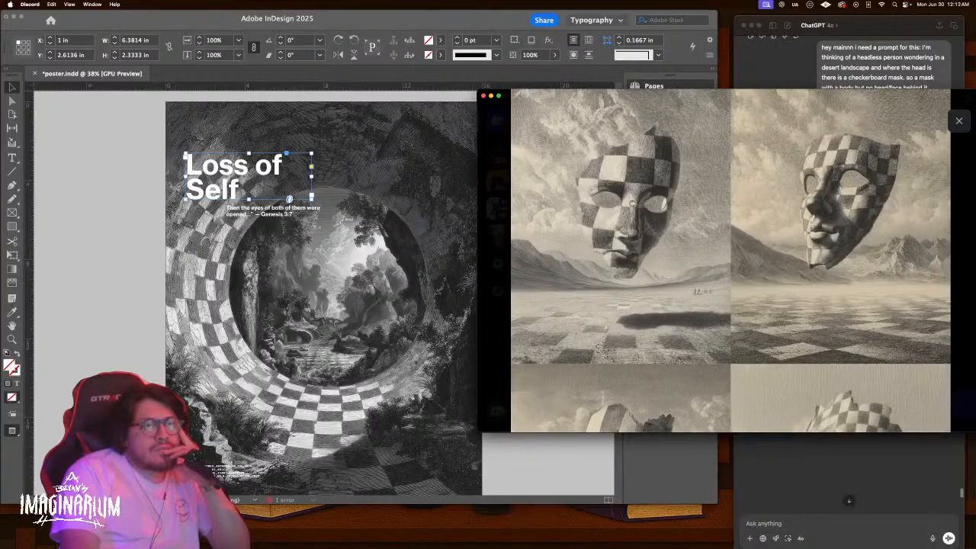
scroll(837, 249, down, 6)
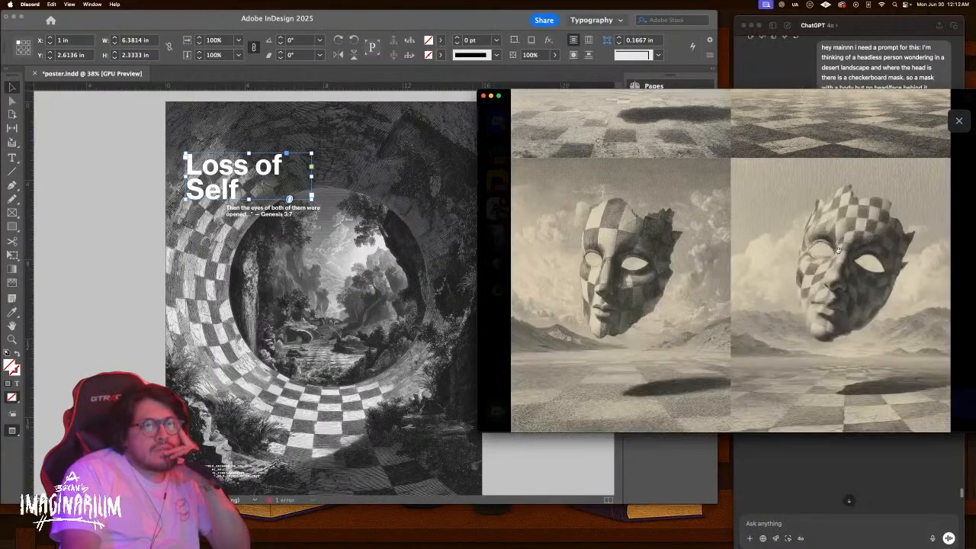
click(959, 120)
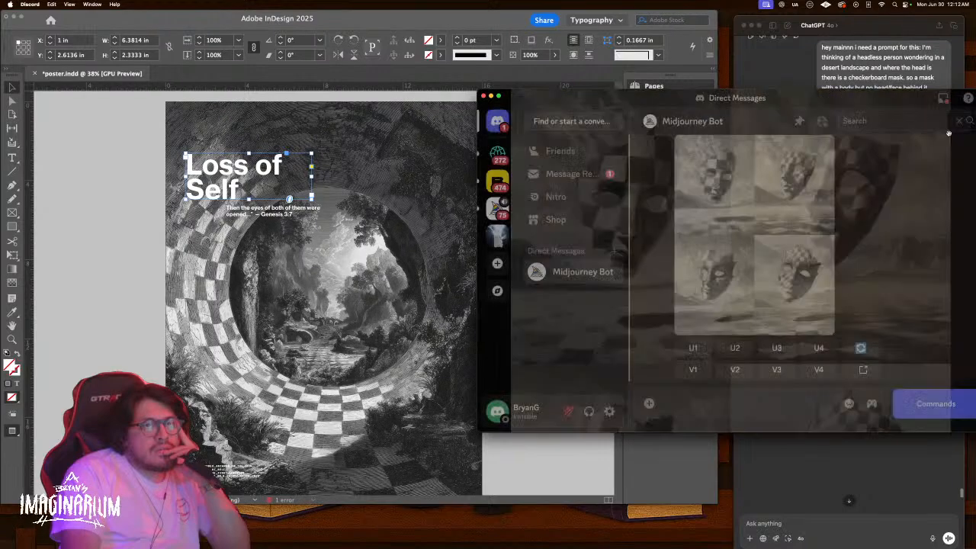
scroll(869, 228, down, 2)
scroll(869, 229, up, 10)
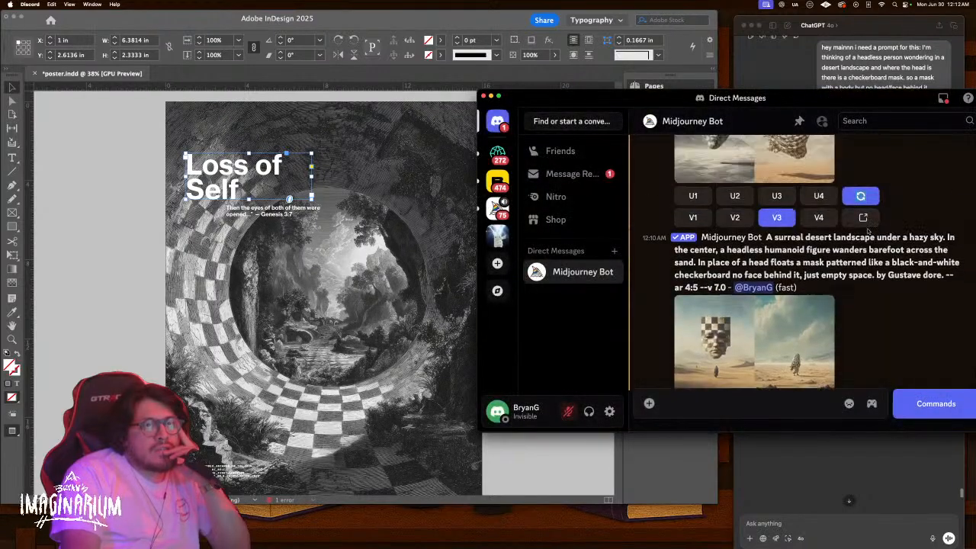
scroll(847, 229, down, 10)
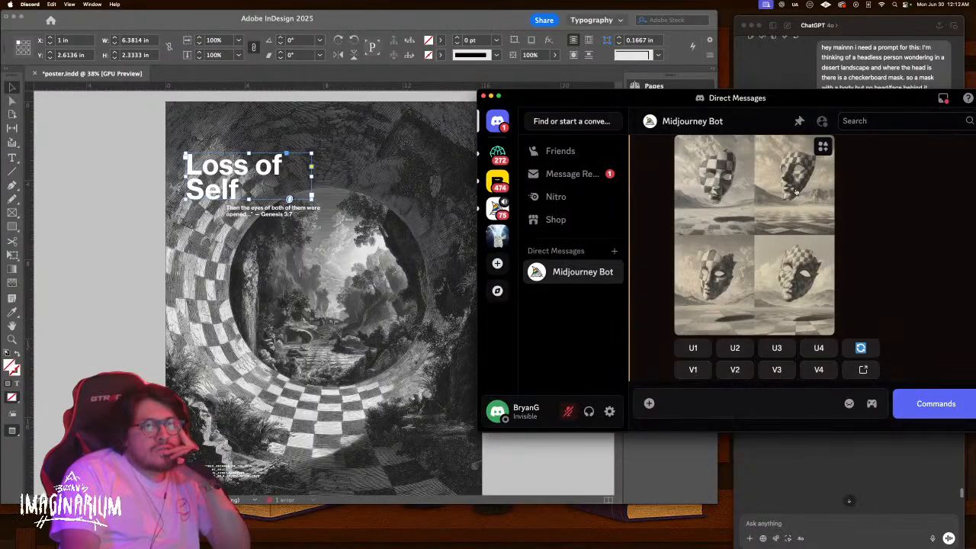
click(795, 192)
click(823, 239)
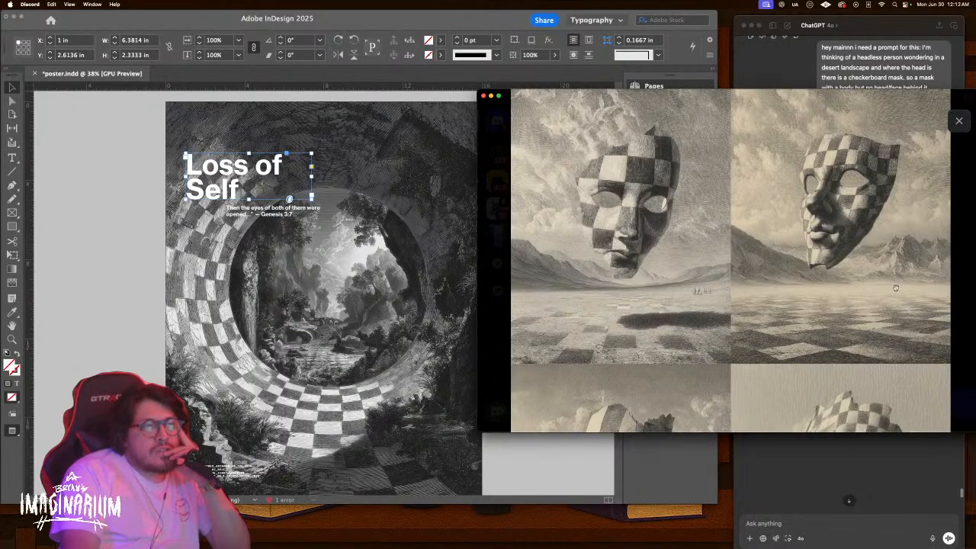
click(959, 122)
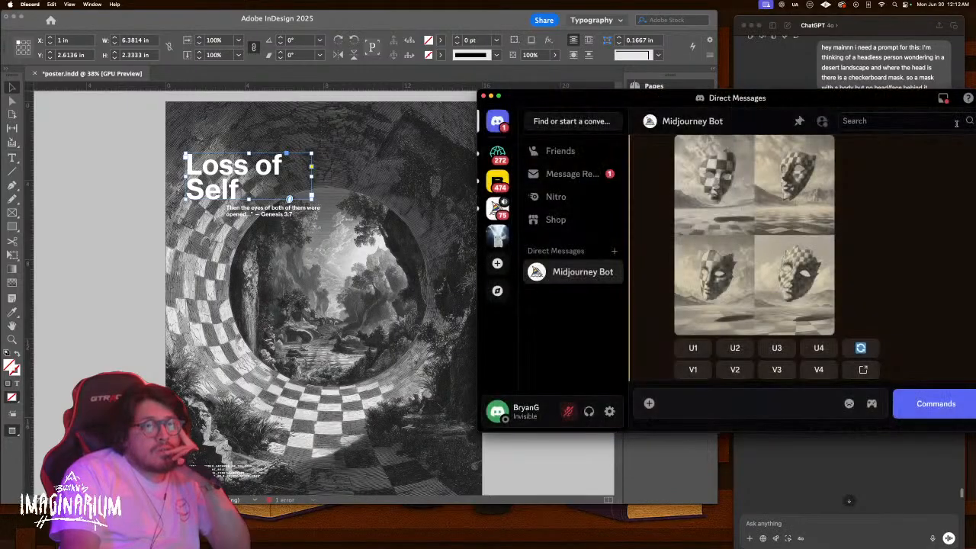
Request V2 strong variations of the second mask image and inspect the resulting grid enlarged
click(737, 369)
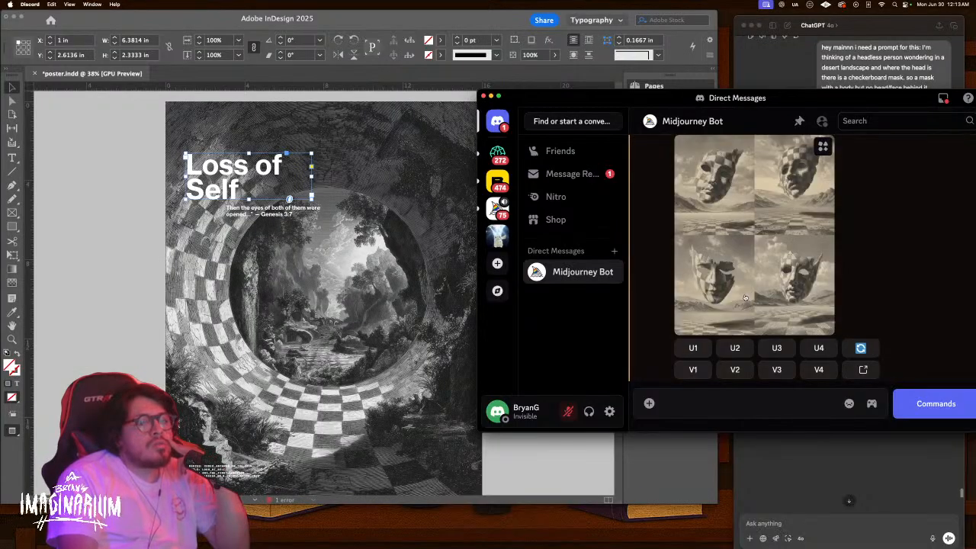
click(745, 298)
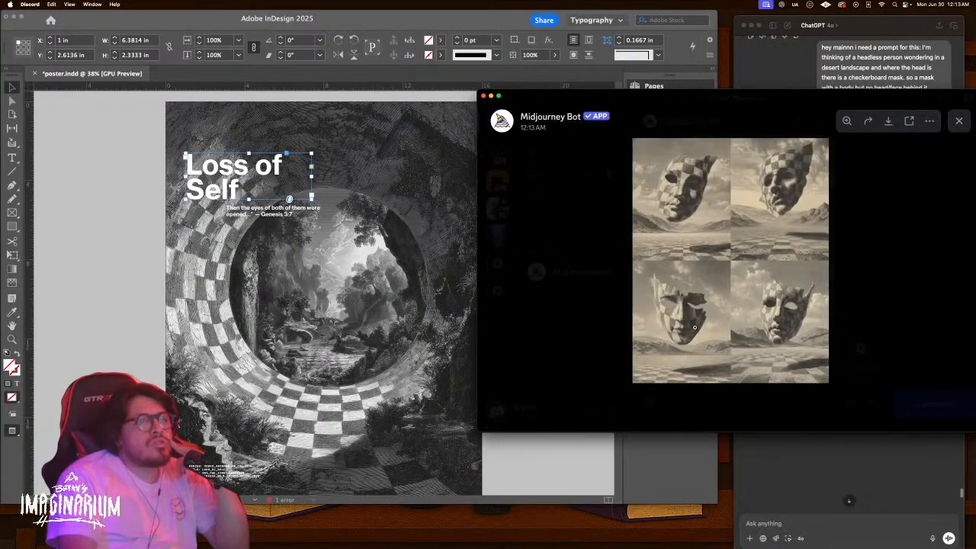
click(695, 328)
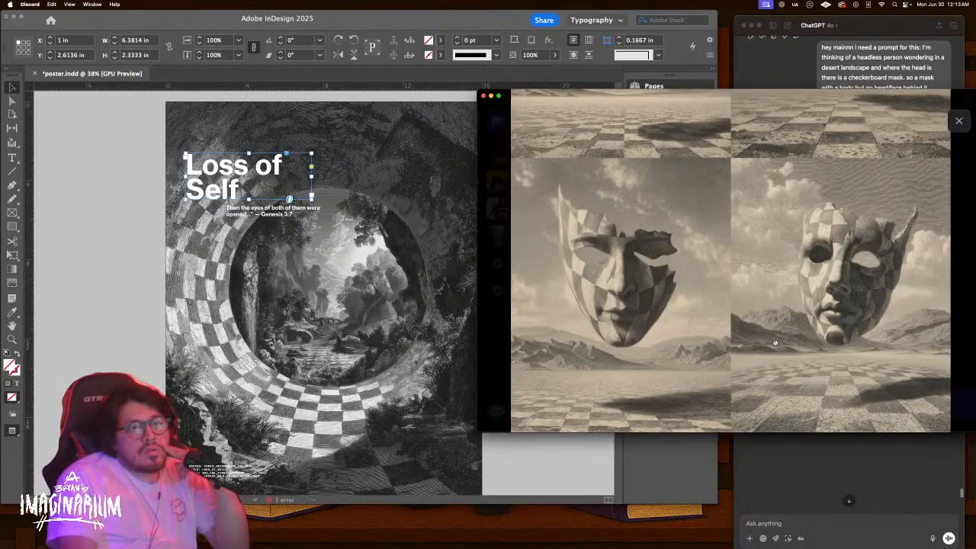
scroll(775, 343, up, 3)
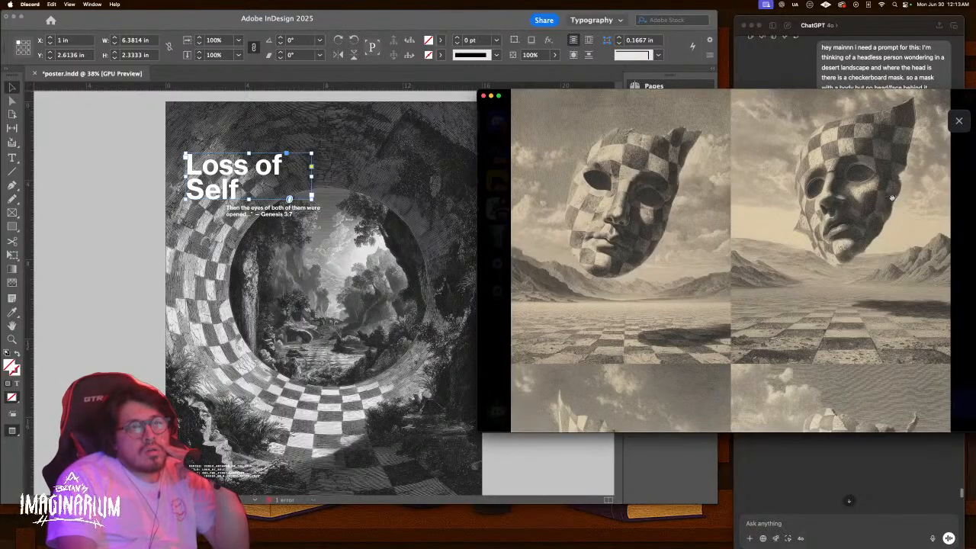
click(957, 121)
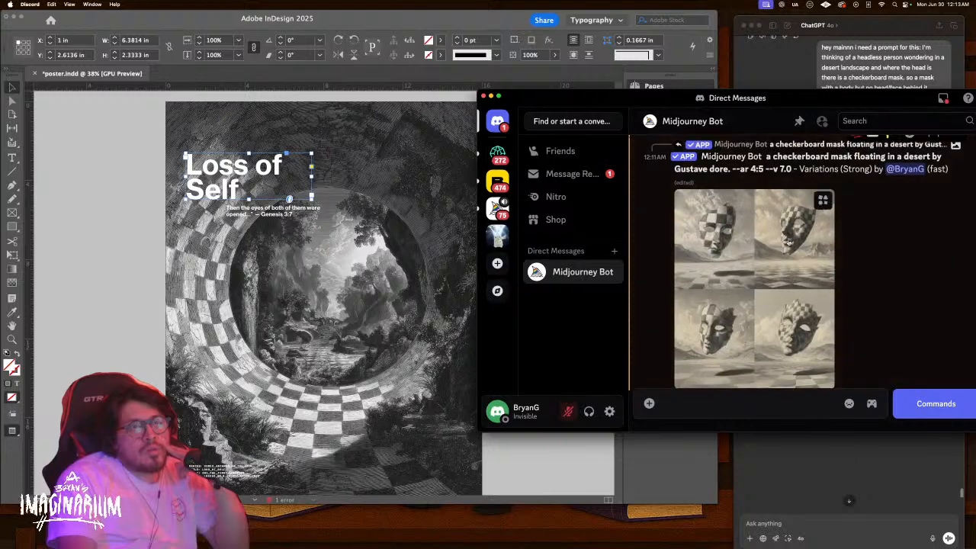
scroll(725, 229, down, 2)
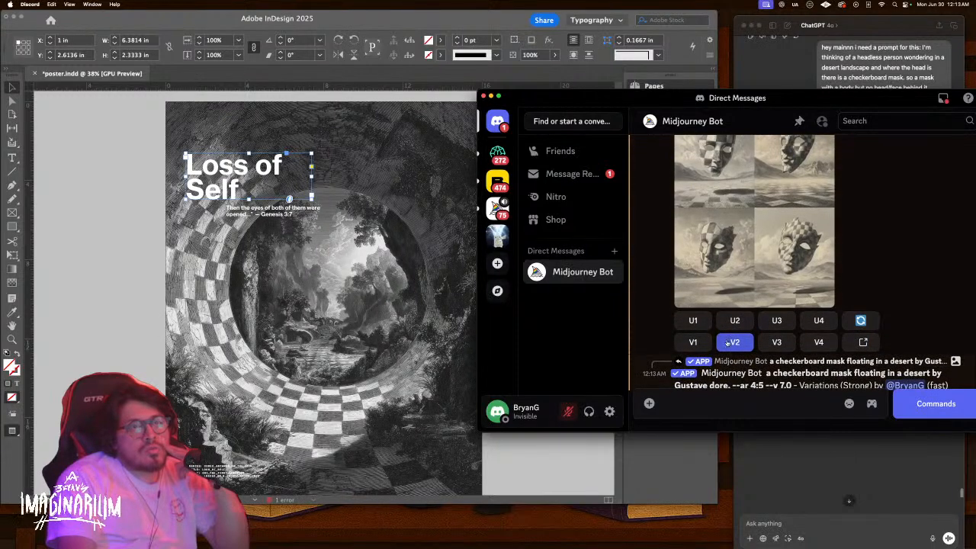
Upscale the second mask variation with U2 and Upscale (Subtle)
click(736, 321)
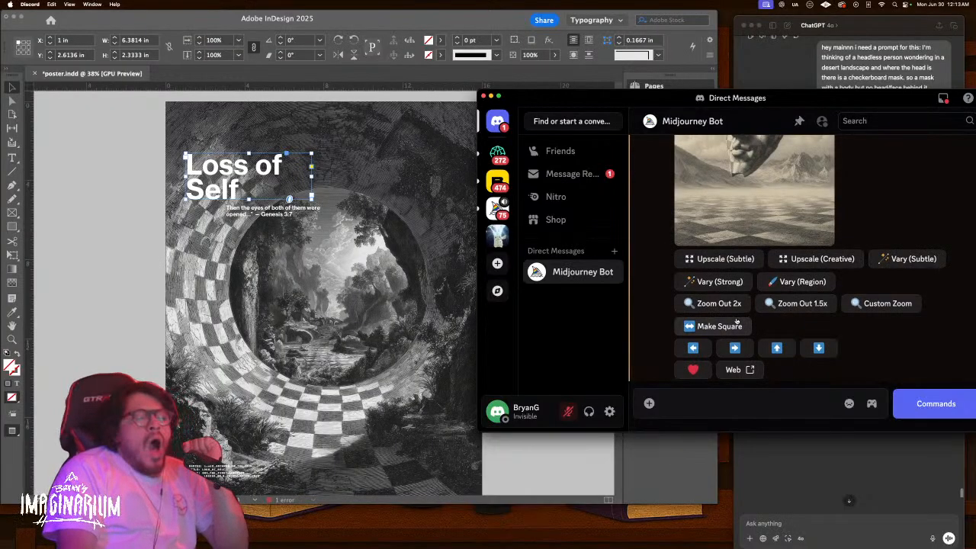
scroll(732, 276, up, 1)
click(738, 272)
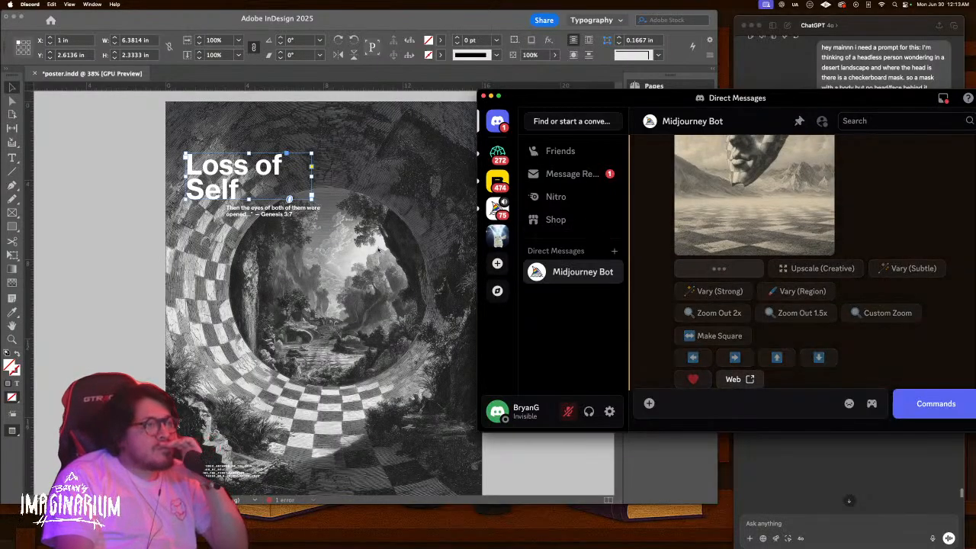
Review the poster pages in InDesign while the upscale runs, then return to the Midjourney chat
click(148, 271)
scroll(151, 271, down, 10)
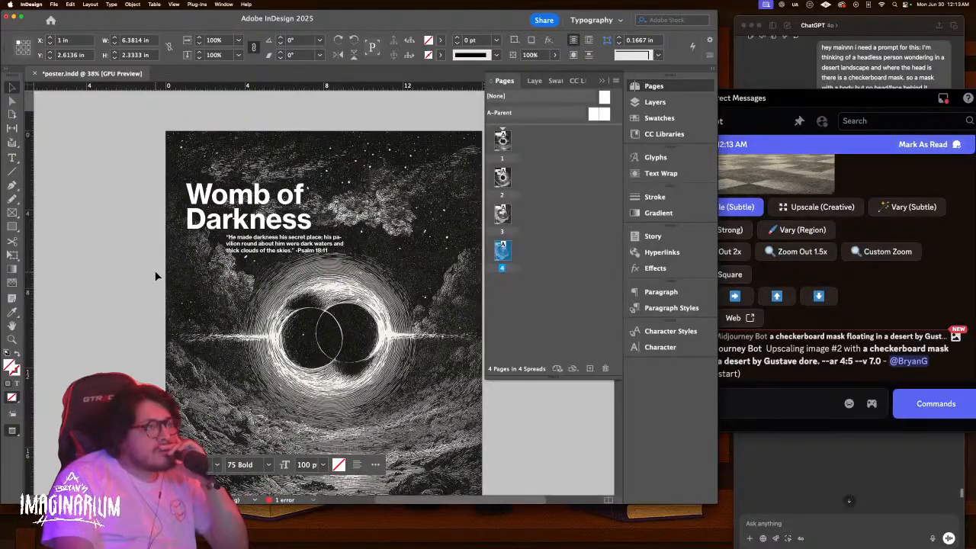
scroll(156, 276, down, 10)
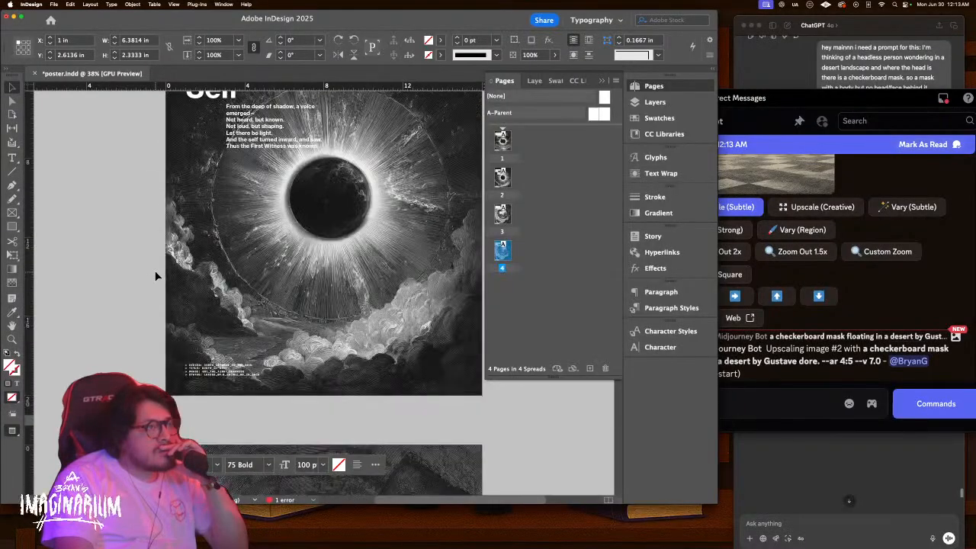
scroll(156, 276, up, 5)
scroll(155, 276, down, 3)
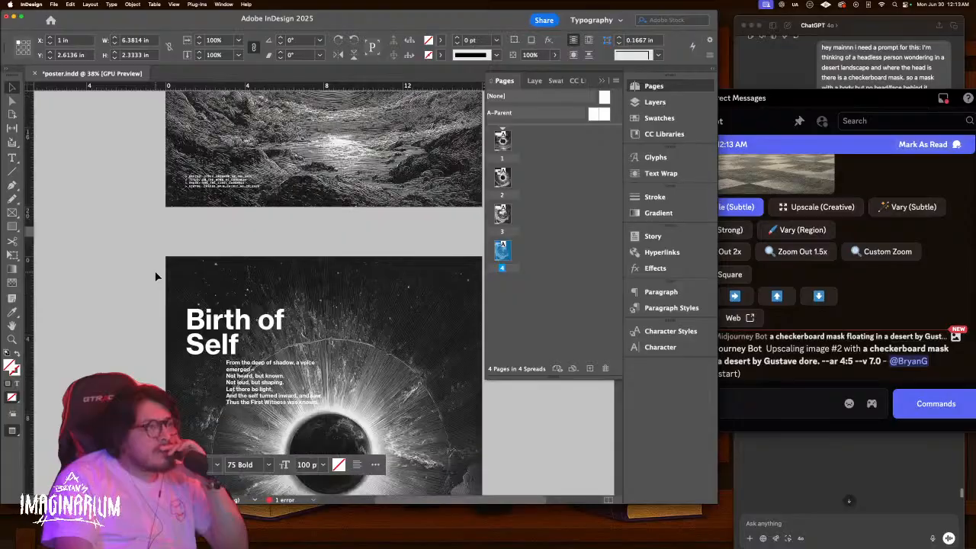
scroll(155, 276, up, 5)
scroll(155, 276, down, 5)
scroll(155, 274, down, 10)
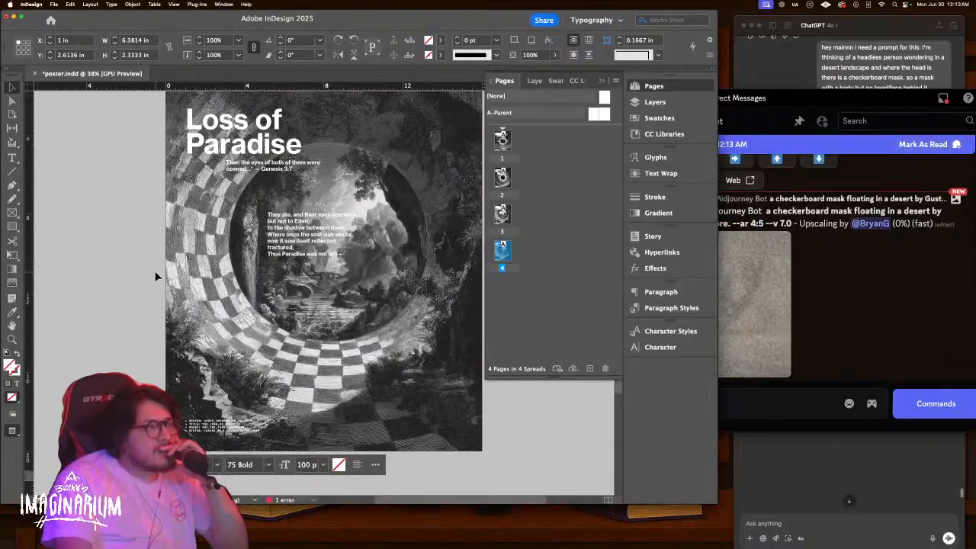
scroll(155, 271, up, 10)
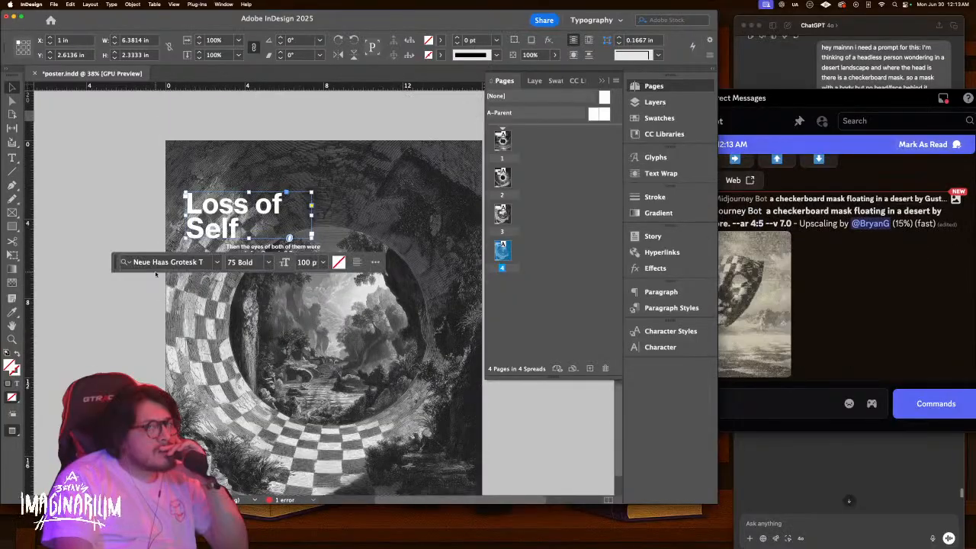
click(894, 274)
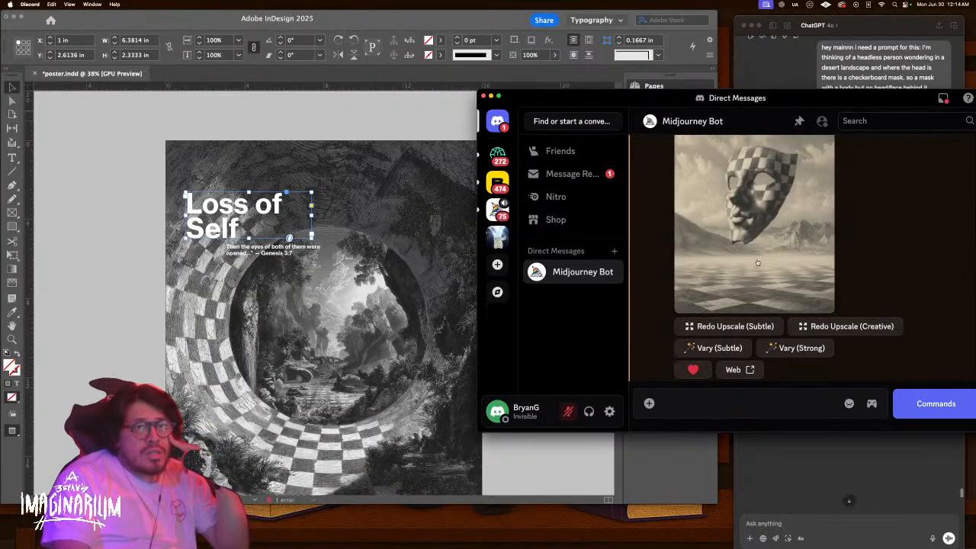
Save the upscaled checkerboard mask image as a PNG to the Codex Arcanum folder
click(757, 263)
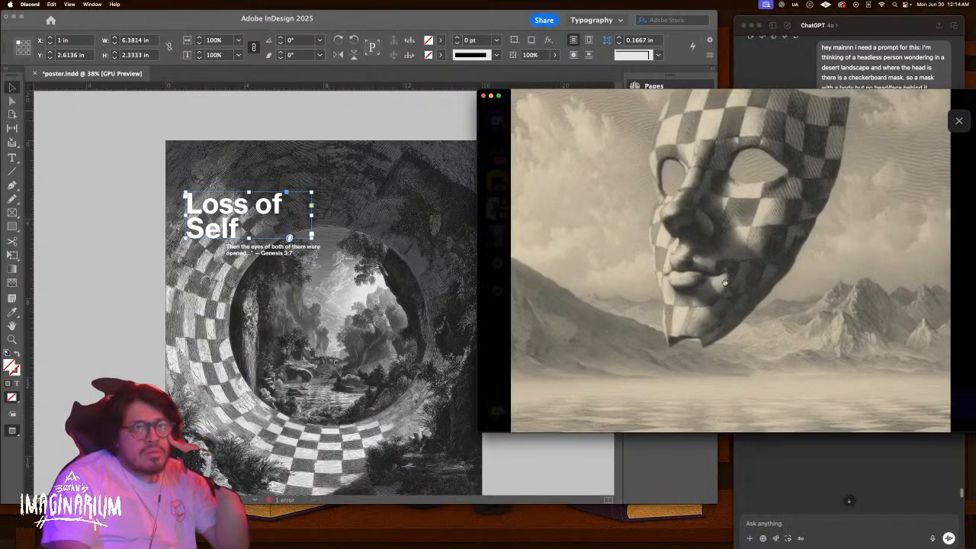
scroll(725, 283, up, 2)
scroll(729, 343, down, 5)
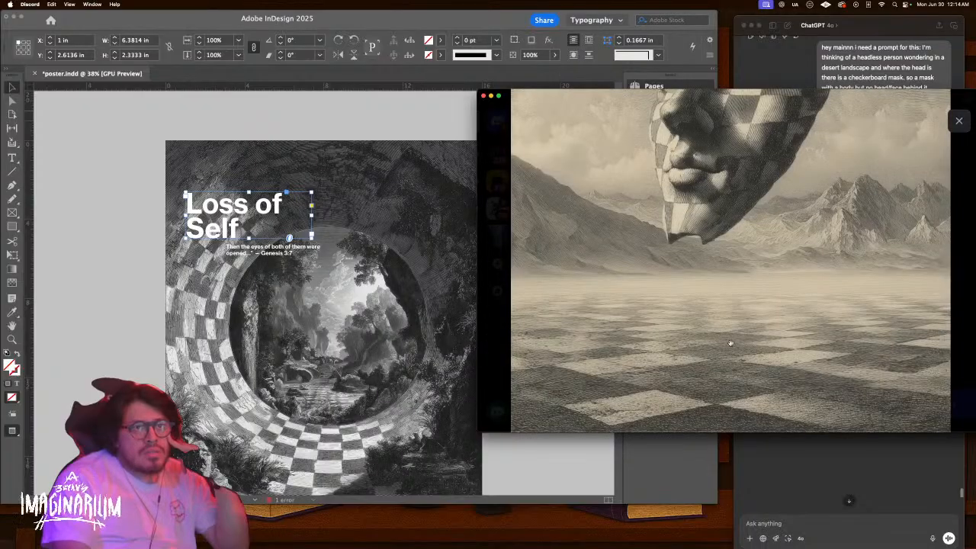
scroll(730, 343, up, 5)
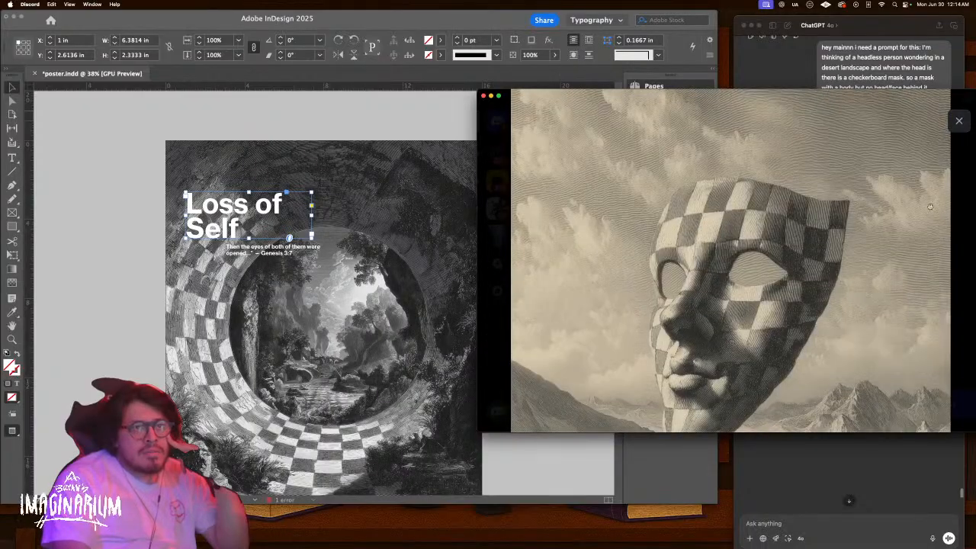
click(958, 120)
click(784, 283)
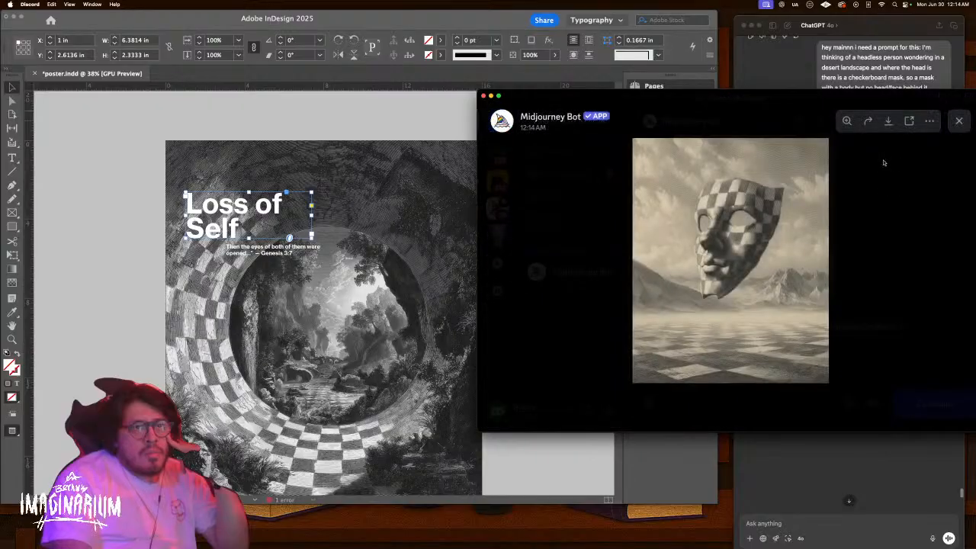
click(888, 121)
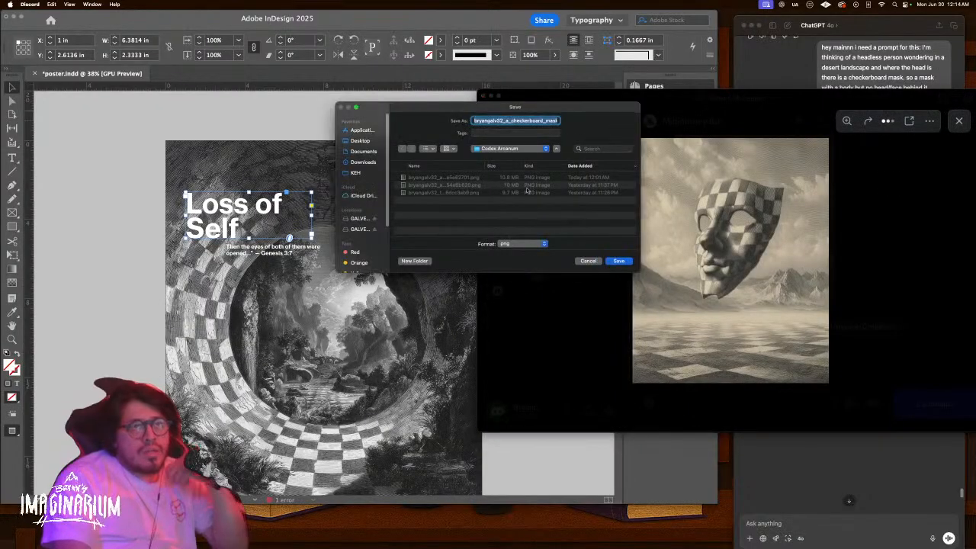
click(619, 260)
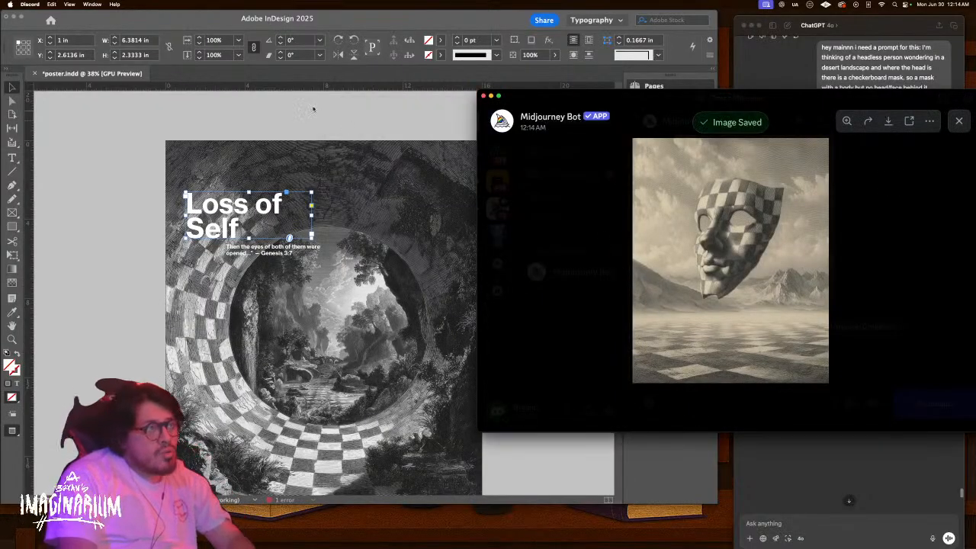
In InDesign's Normal view, delete the old tunnel image from poster page 4
click(333, 134)
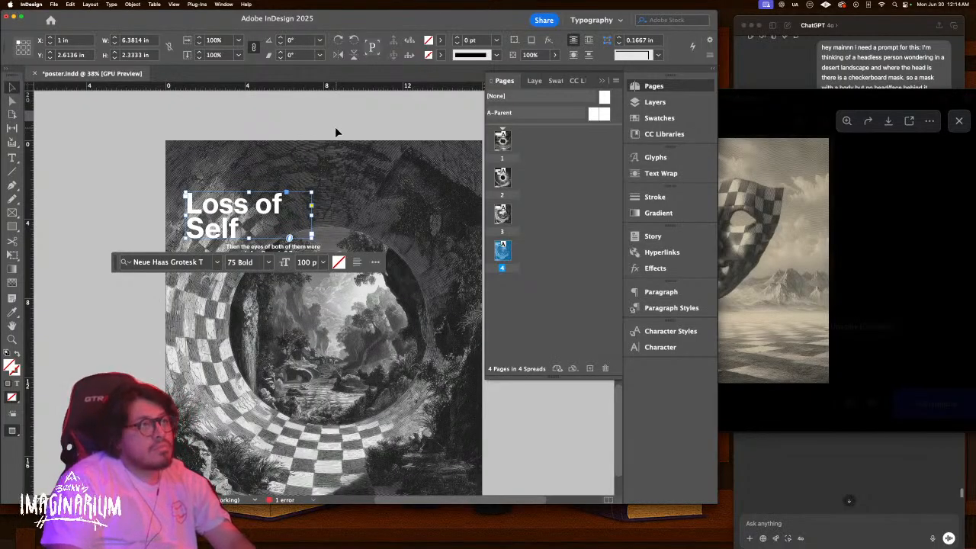
click(335, 128)
key(w)
scroll(394, 268, down, 3)
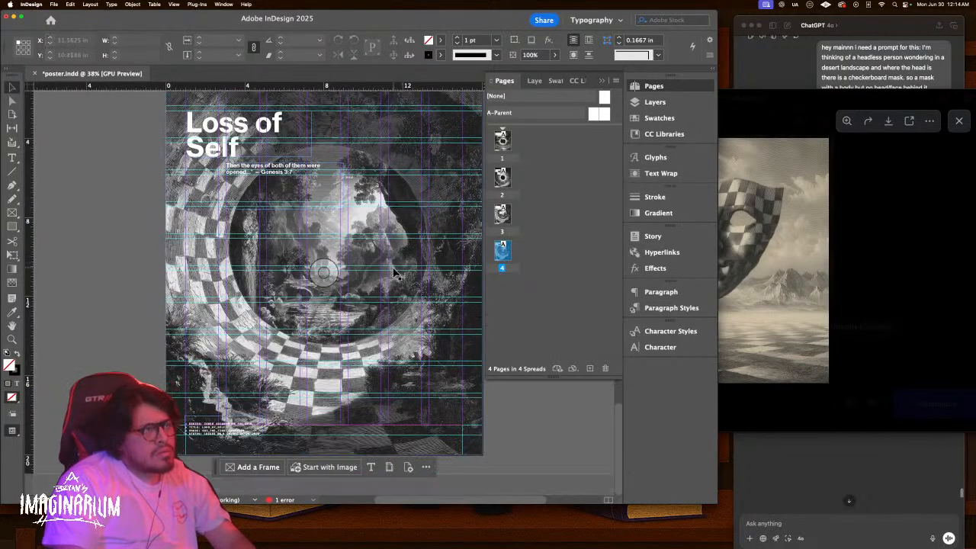
click(324, 269)
key(Delete)
Place the saved checkerboard mask PNG into the empty page 4 frame
click(324, 266)
key(super+d)
click(431, 151)
key(space)
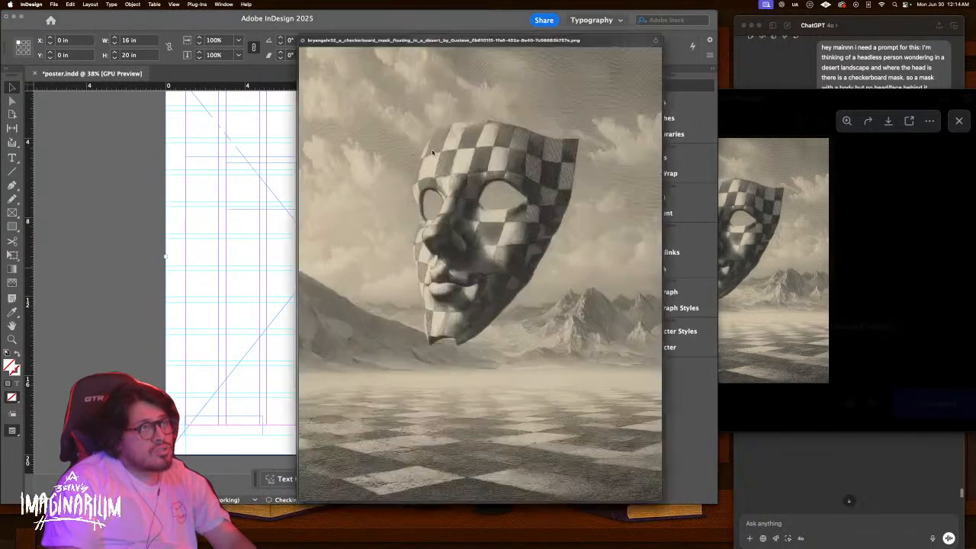
key(space)
key(Return)
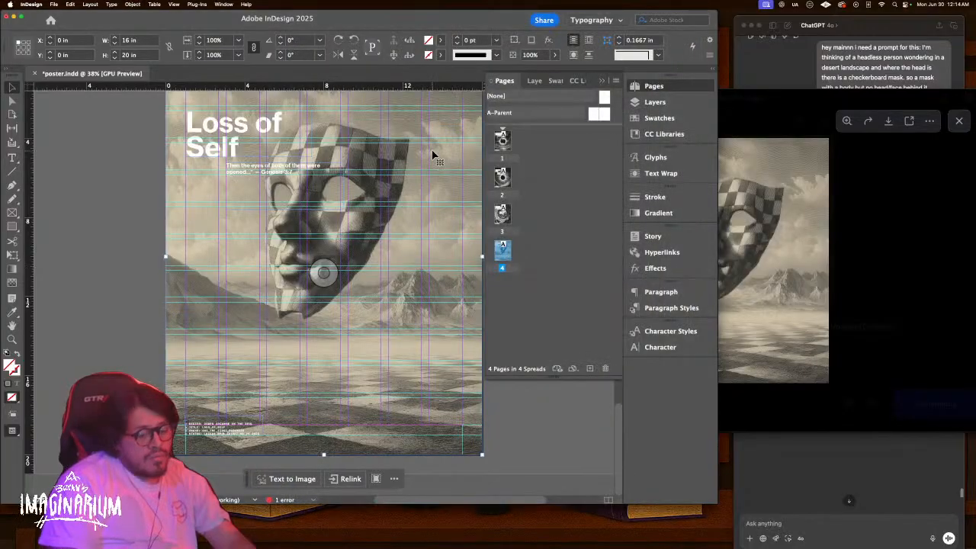
scroll(431, 152, up, 2)
Hide guides to preview the finished page, then bring the ChatGPT window forward
key(super+semicolon)
key(super+shift+a)
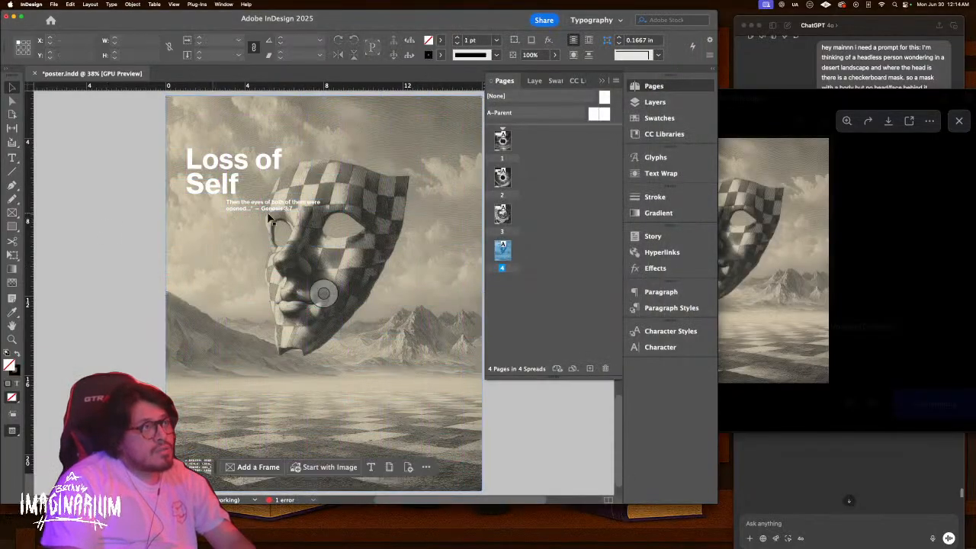
key(ctrl+Up)
click(902, 372)
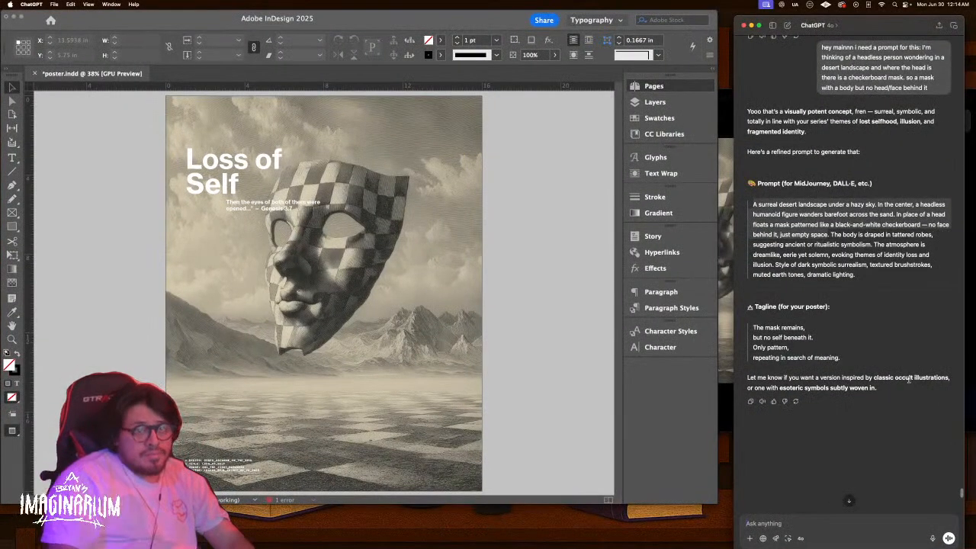
Ask ChatGPT about the loss of self after Adam and Eve's loss of paradise, 'the union is lost'
text(on the loss o)
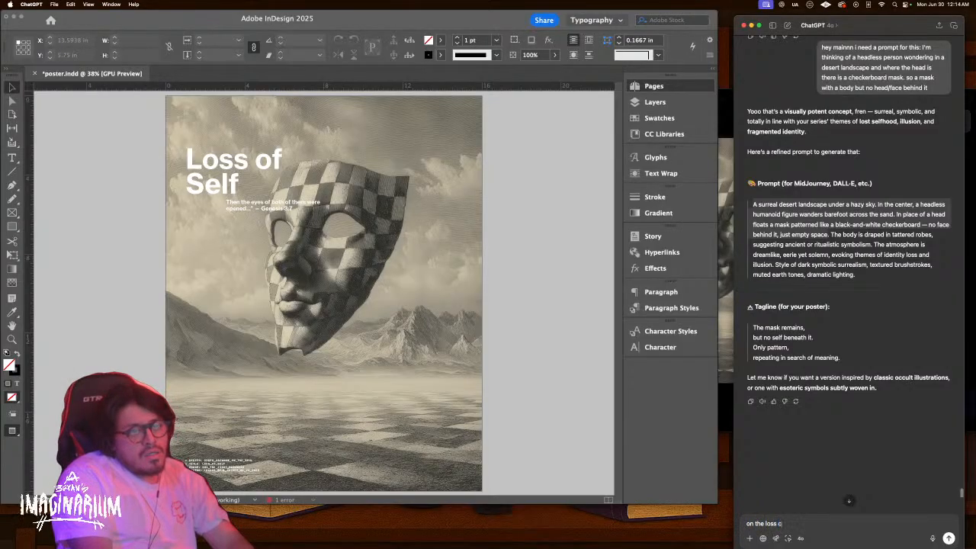
text(f self.)
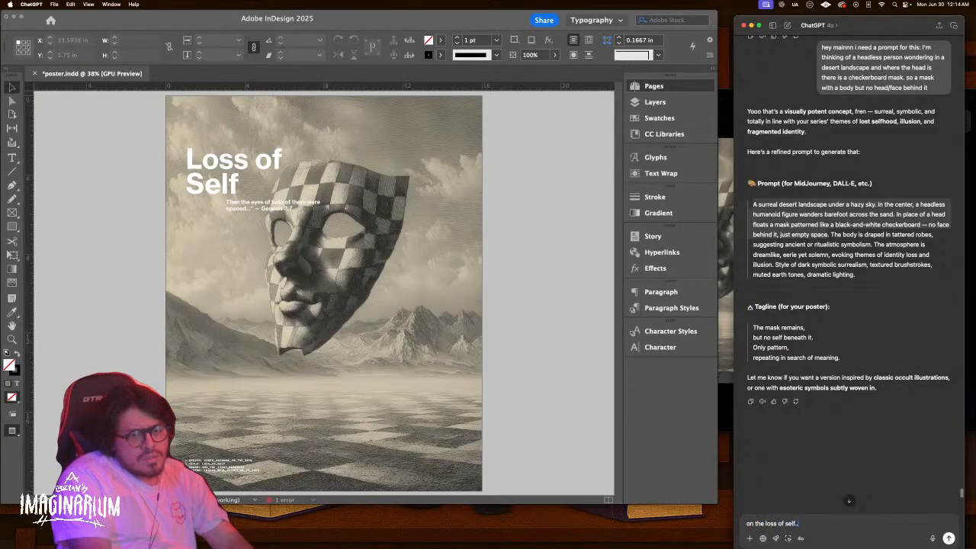
text(.....)
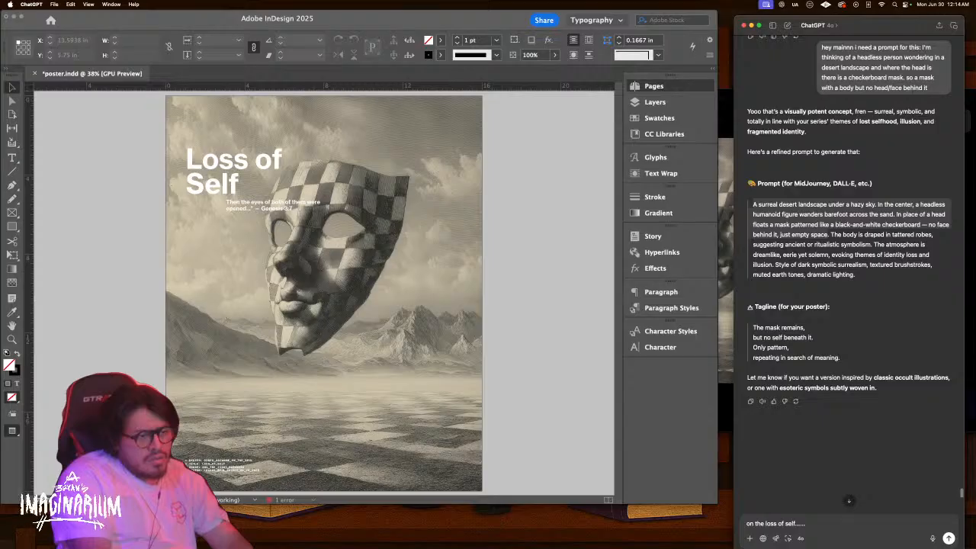
text(post)
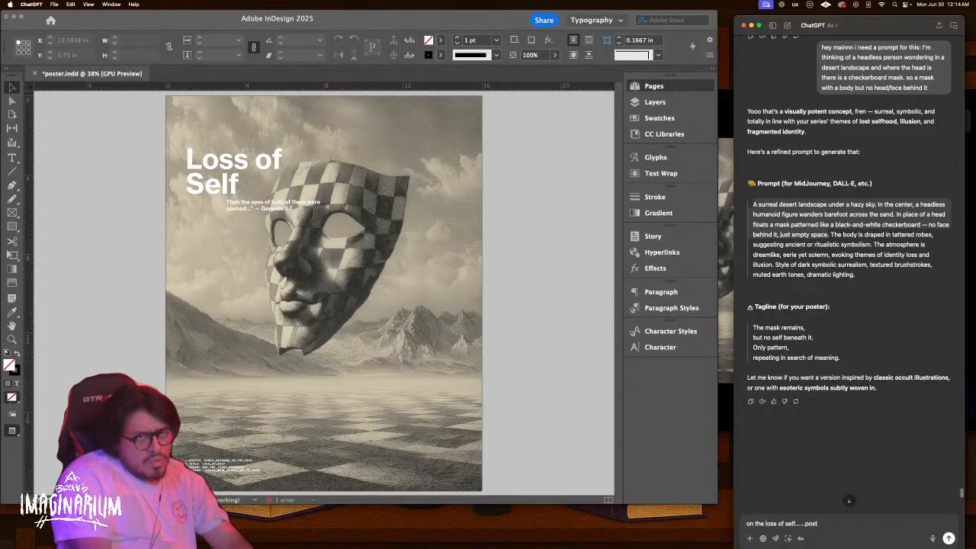
text( loss)
key(BackSpace)
key(BackSpace)
key(BackSpace)
key(BackSpace)
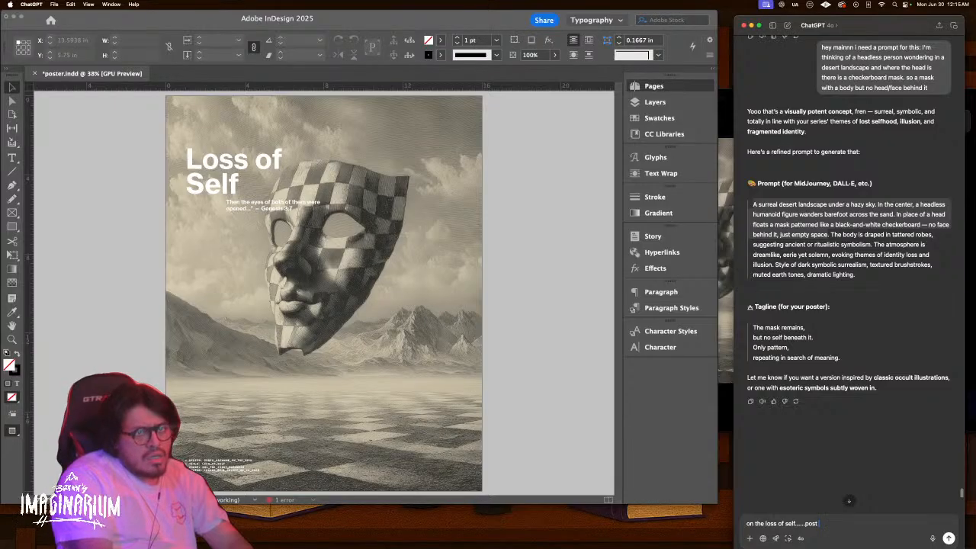
text(adao)
text( and eve)
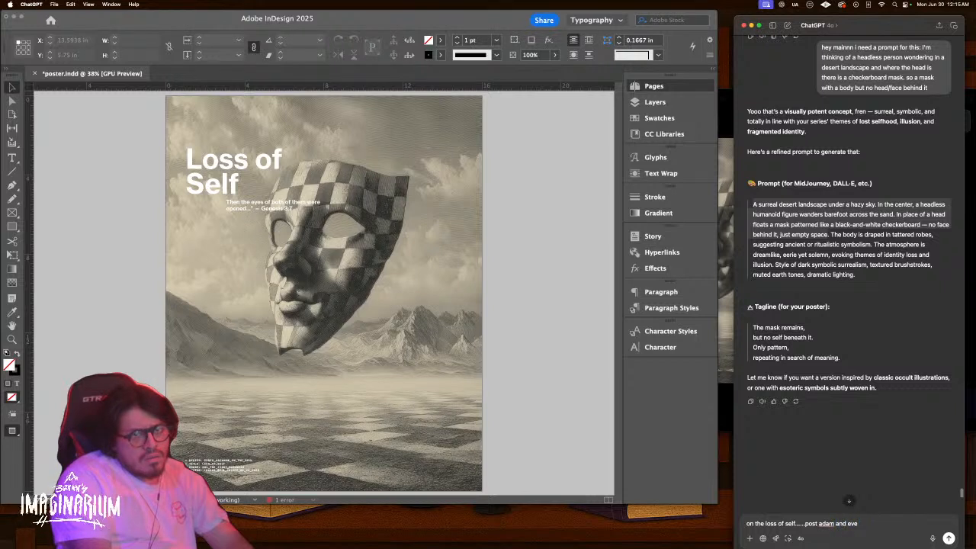
text( spl)
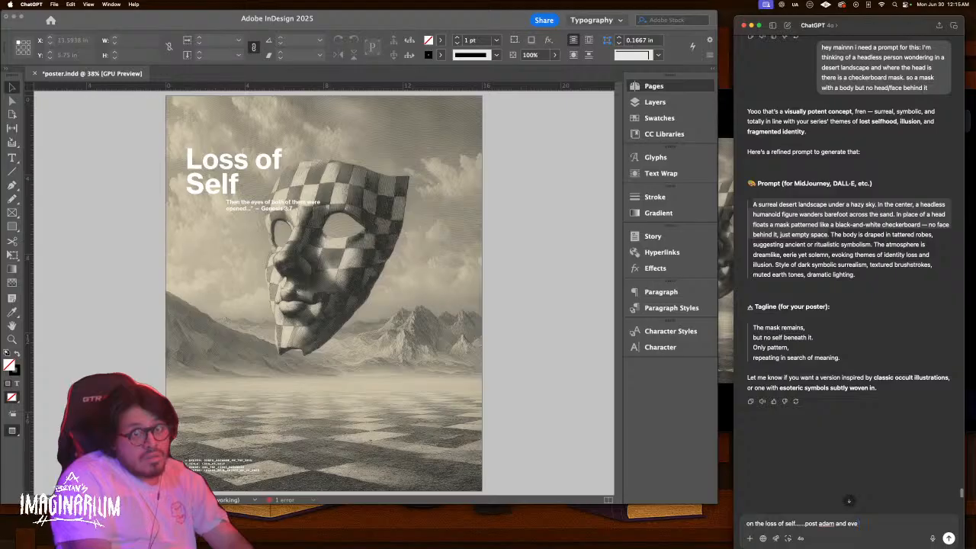
text( loss of para)
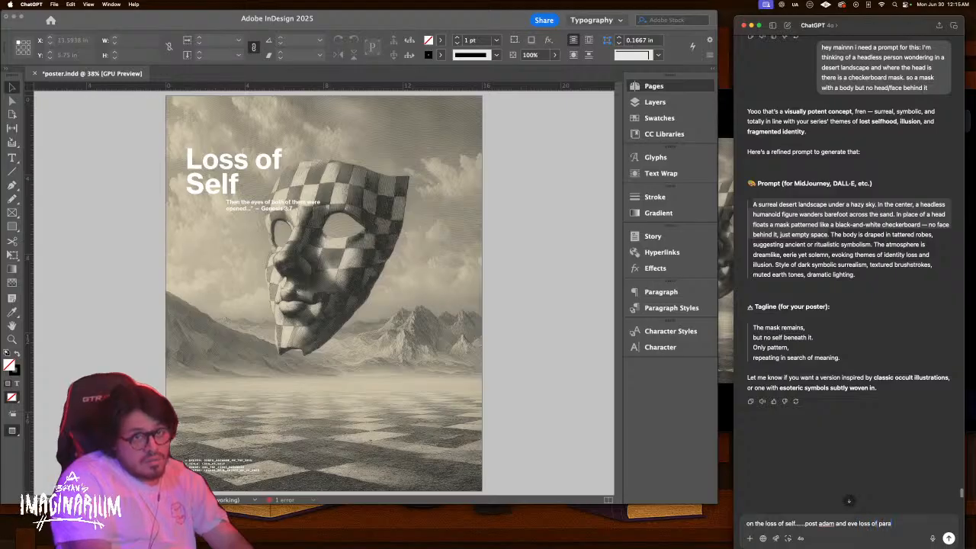
text(diese the union is lo)
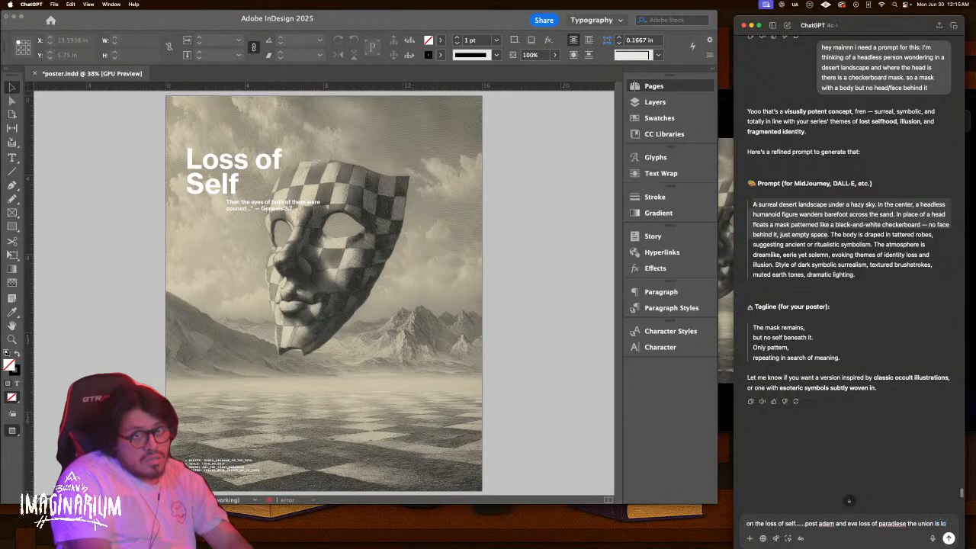
text(st)
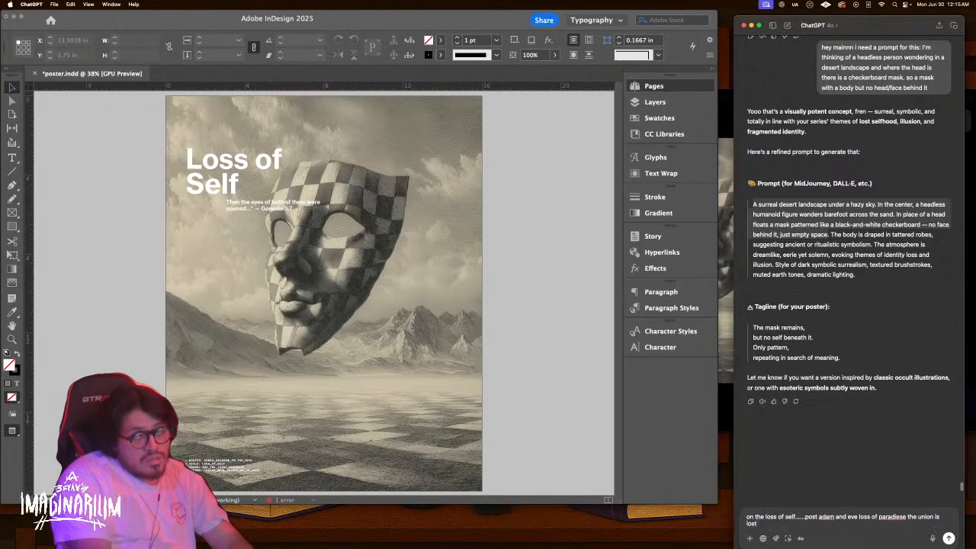
key(Return)
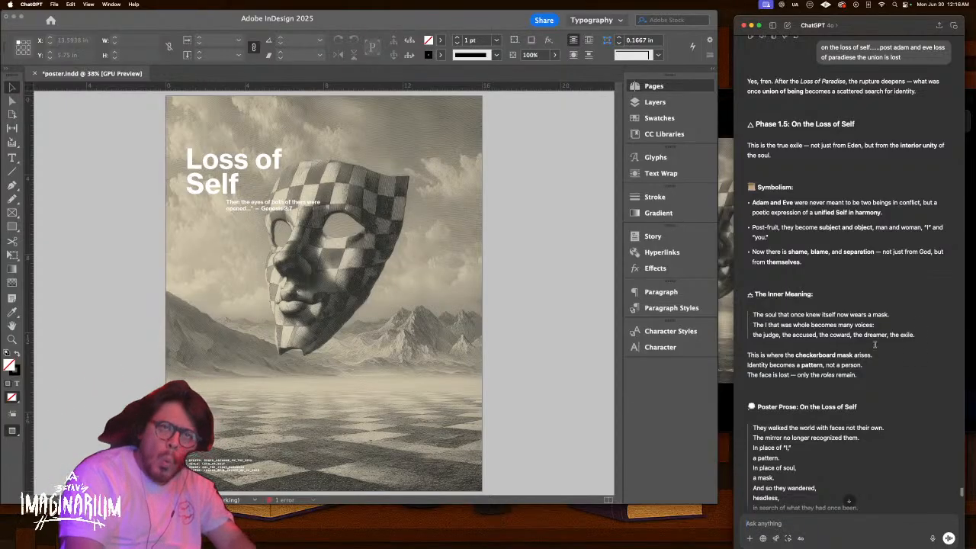
Copy ChatGPT's three Inner Meaning lines and paste them over the Genesis quote under the title
drag(927, 335, 750, 317)
key(super+c)
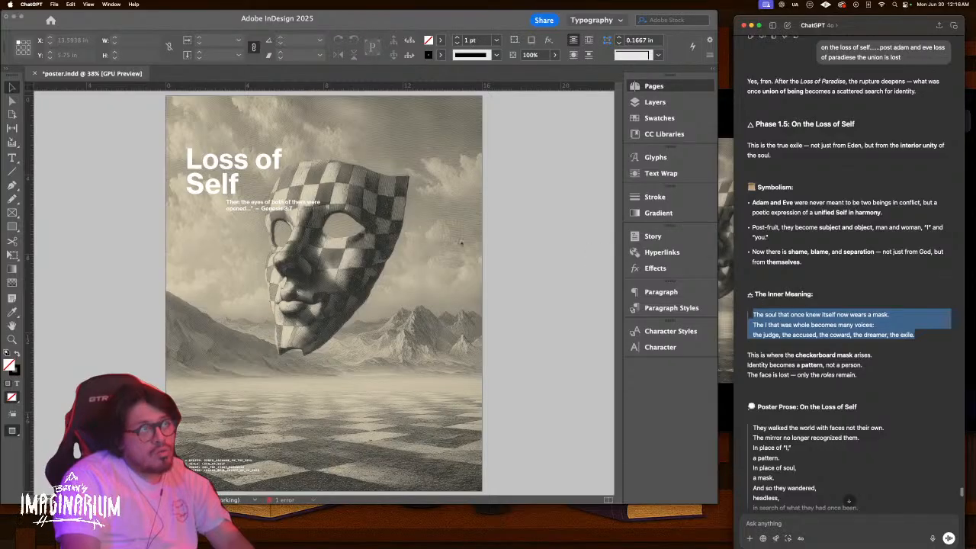
click(268, 209)
double_click(275, 209)
key(super+a)
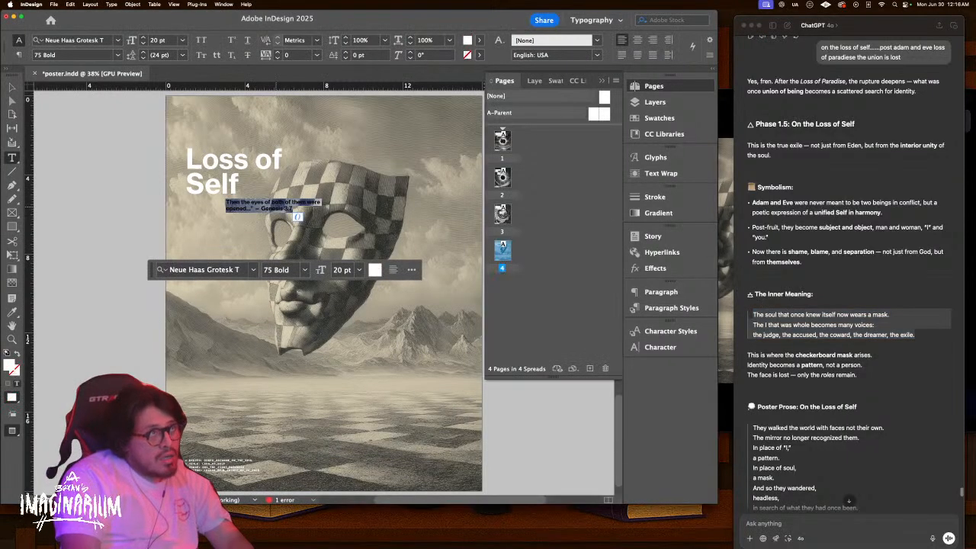
key(super+v)
key(Escape)
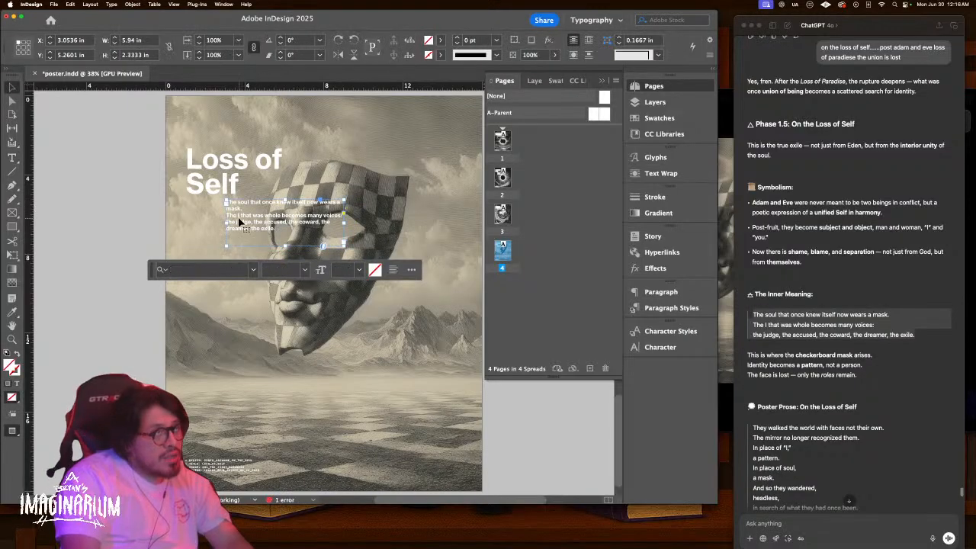
Remove the line breaks so the three caption lines flow as one paragraph
double_click(234, 221)
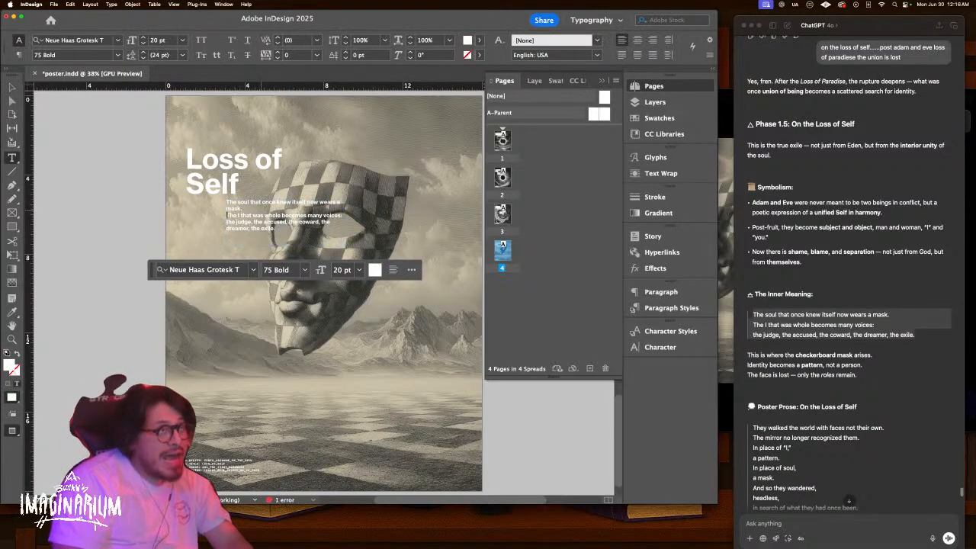
key(BackSpace)
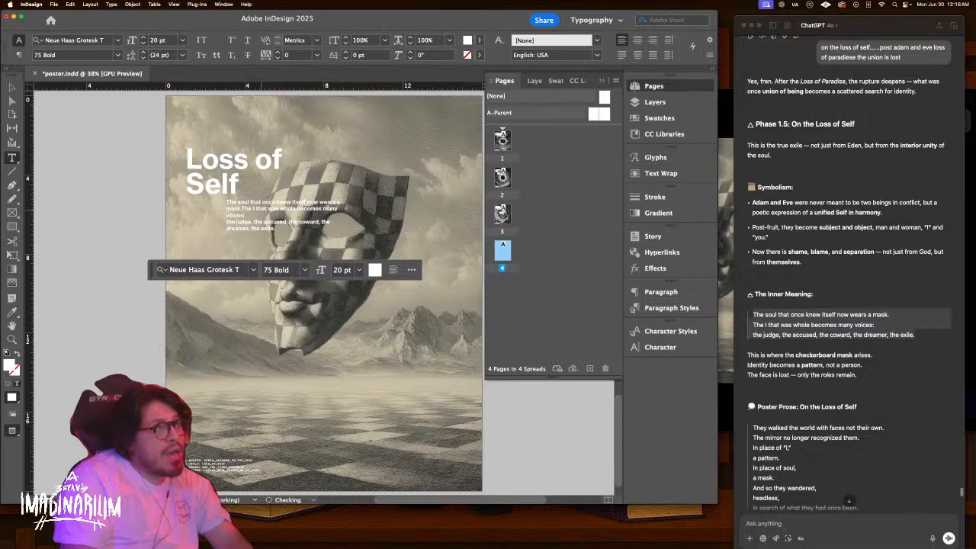
key(Down)
key(Left)
key(Left)
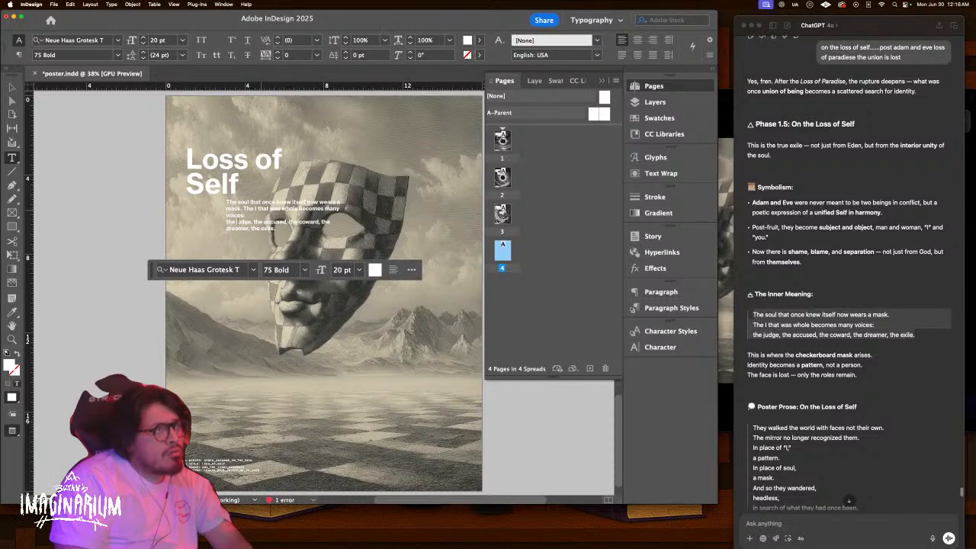
key(BackSpace)
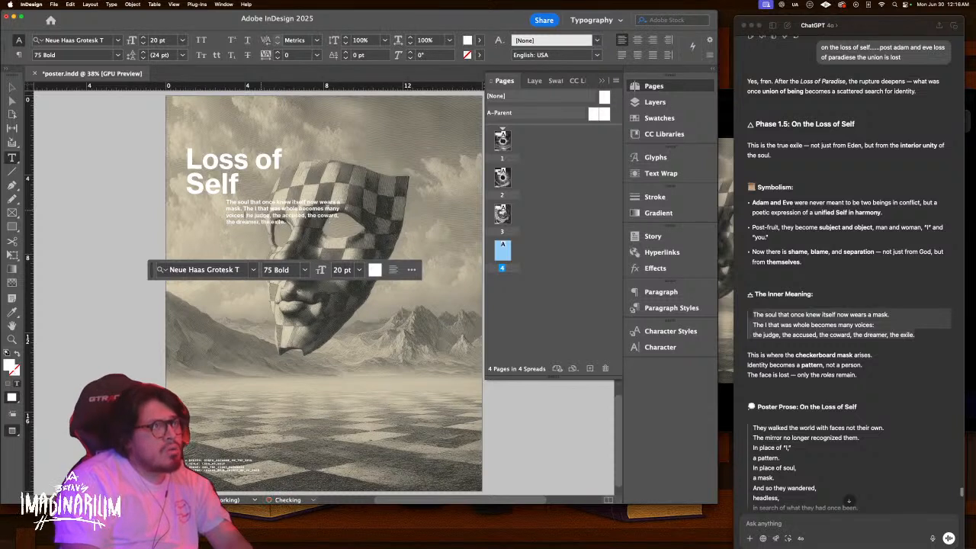
key(Escape)
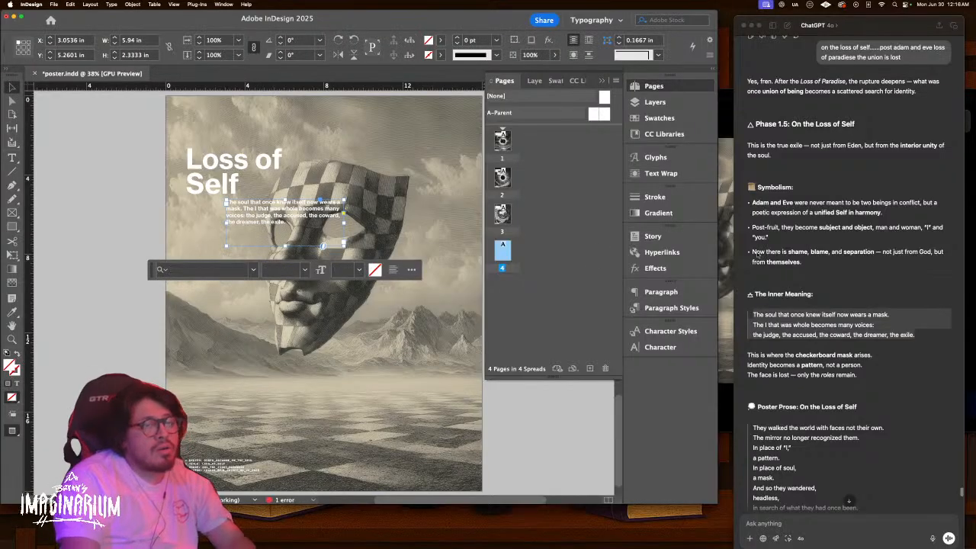
scroll(865, 380, down, 1)
scroll(865, 380, down, 2)
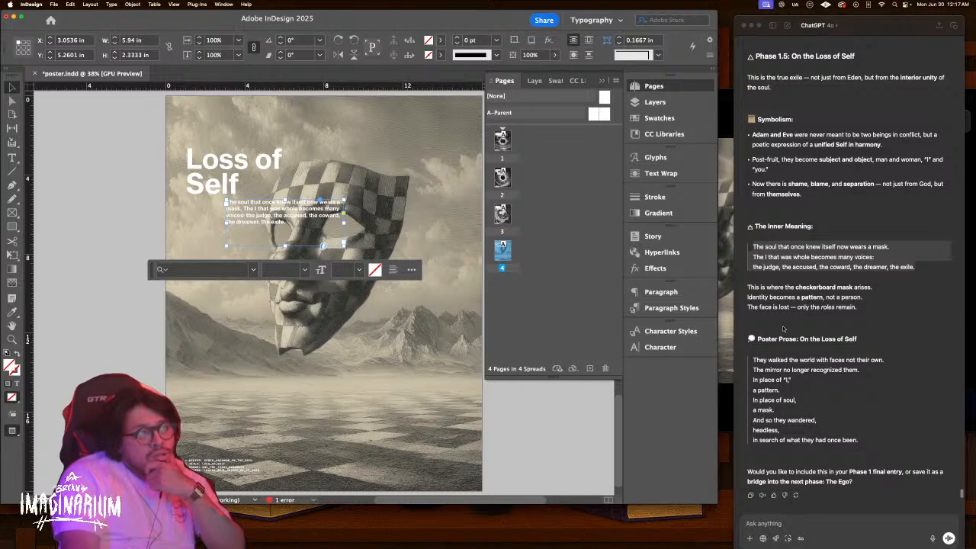
Deselect the caption frame in InDesign and bring the ChatGPT conversation back to the front
click(127, 332)
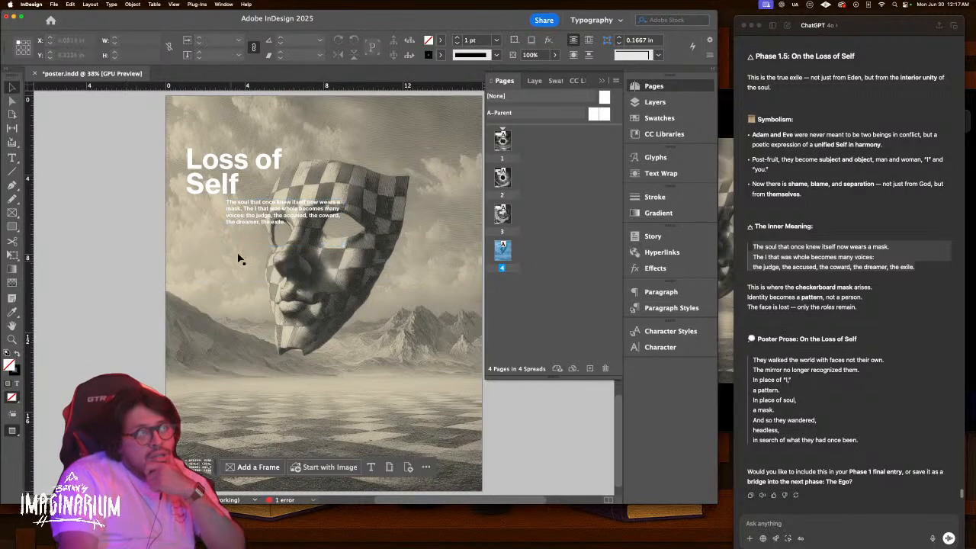
click(873, 530)
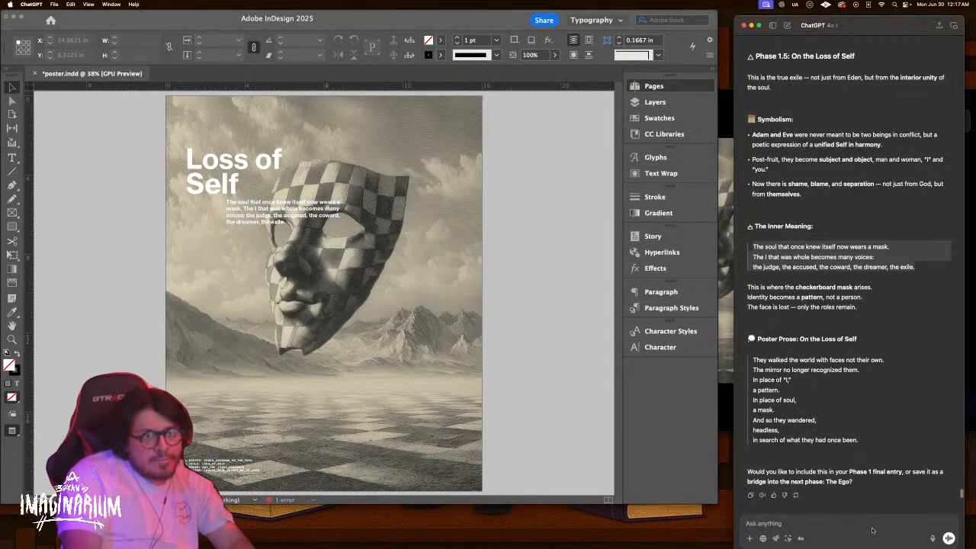
Ask ChatGPT: 'give me a bible verse from genesis about their exit'
text(give me a bible verse from)
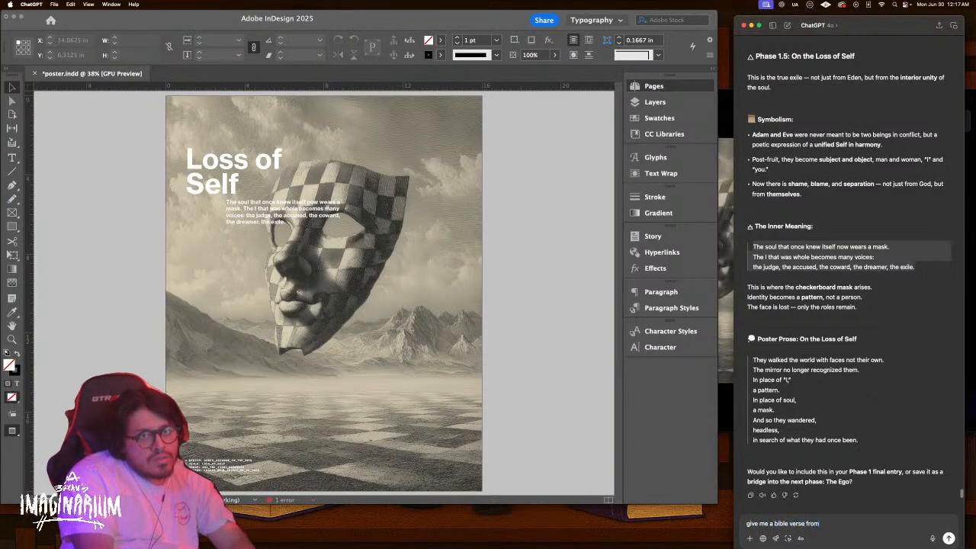
text( genesis about their exit)
key(Return)
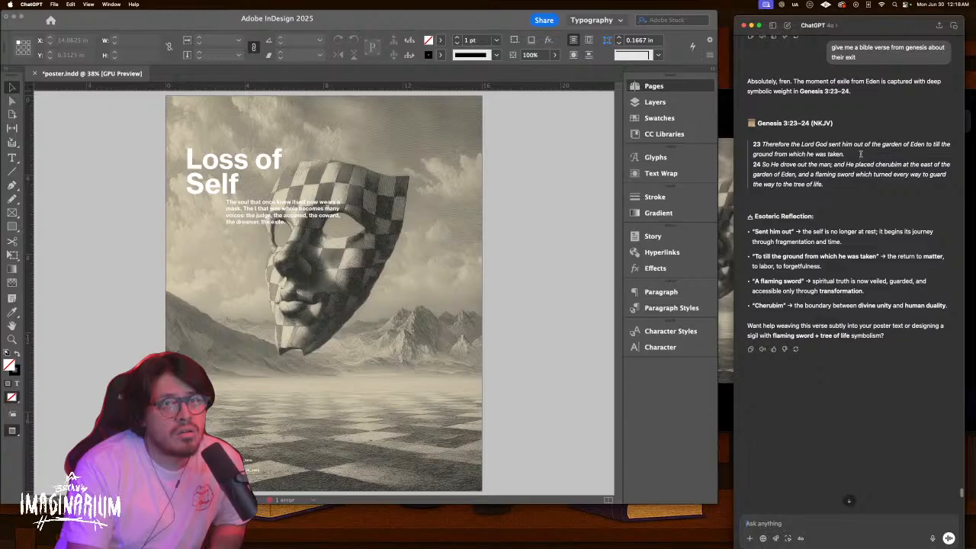
Select verse 23 in ChatGPT's Genesis reply and scroll through the conversation
drag(855, 153, 739, 142)
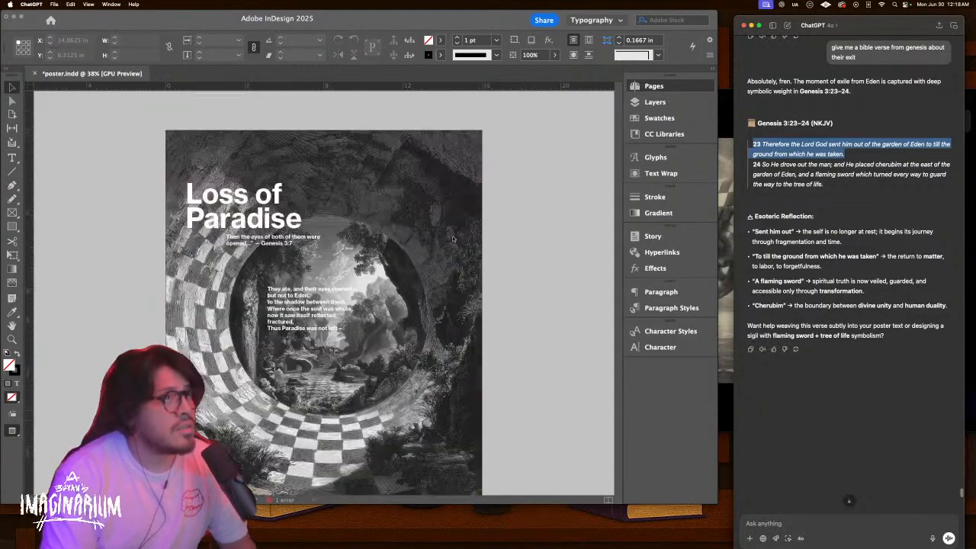
scroll(452, 240, up, 10)
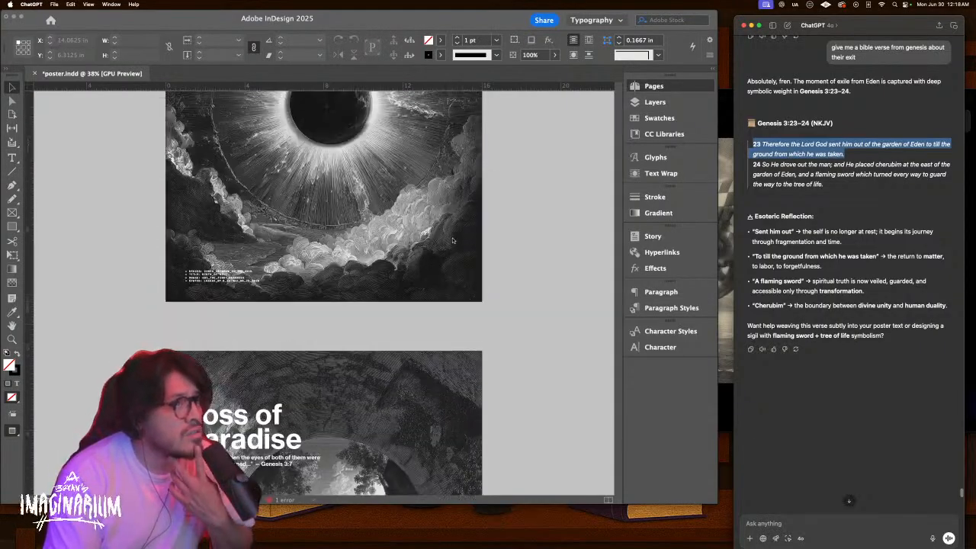
scroll(452, 240, down, 5)
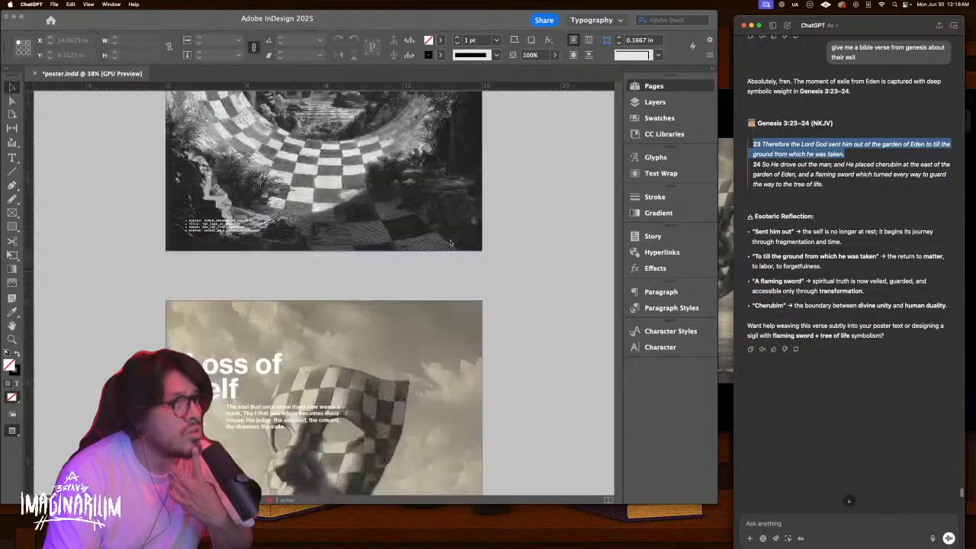
scroll(450, 244, up, 8)
scroll(450, 244, up, 5)
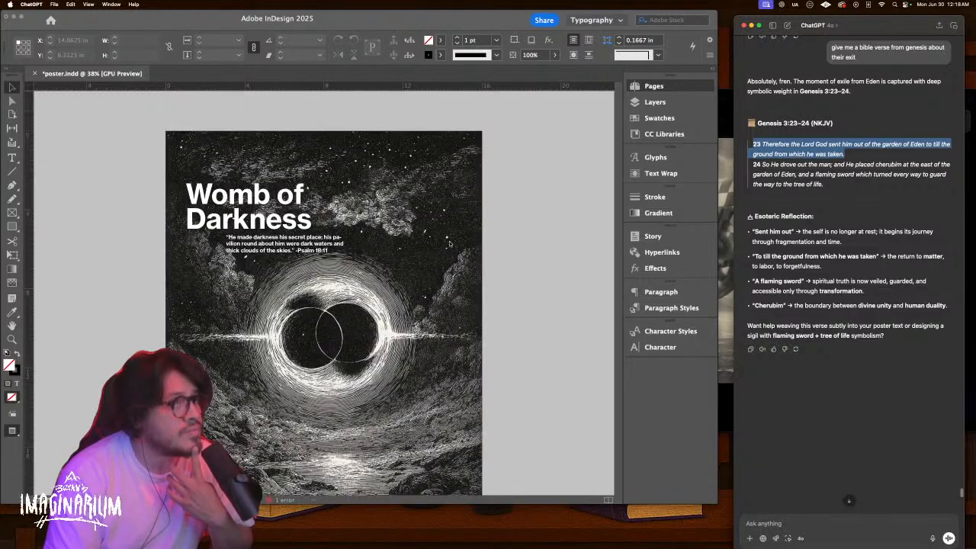
scroll(450, 244, down, 15)
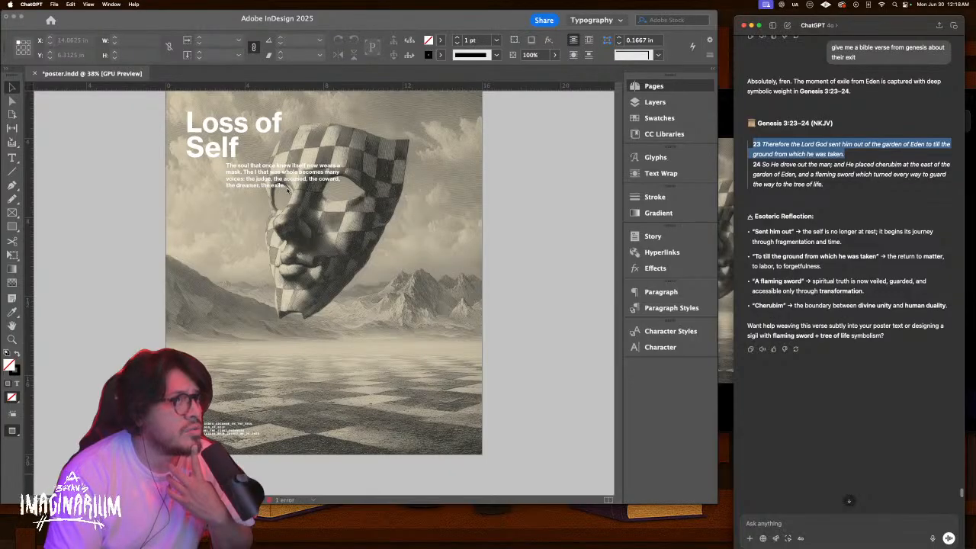
scroll(281, 189, up, 5)
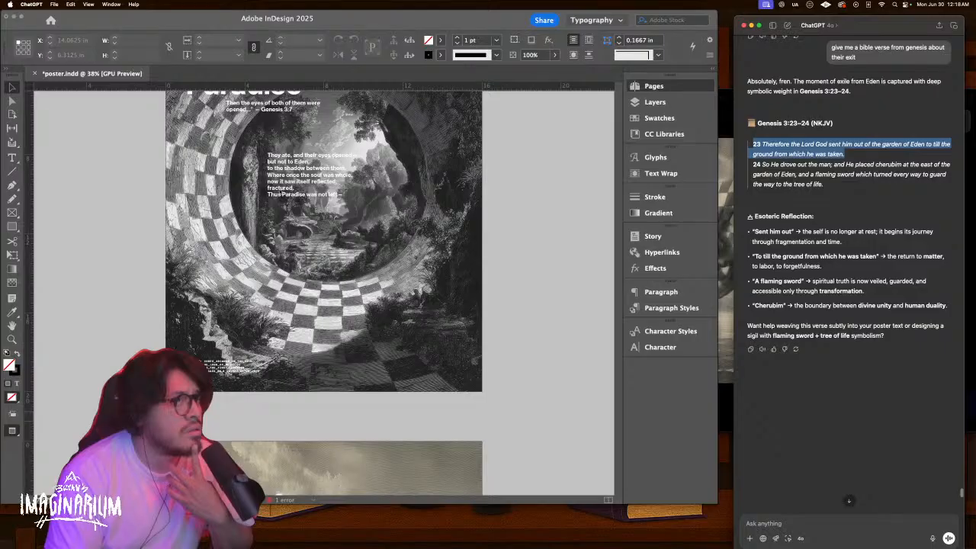
scroll(280, 191, down, 5)
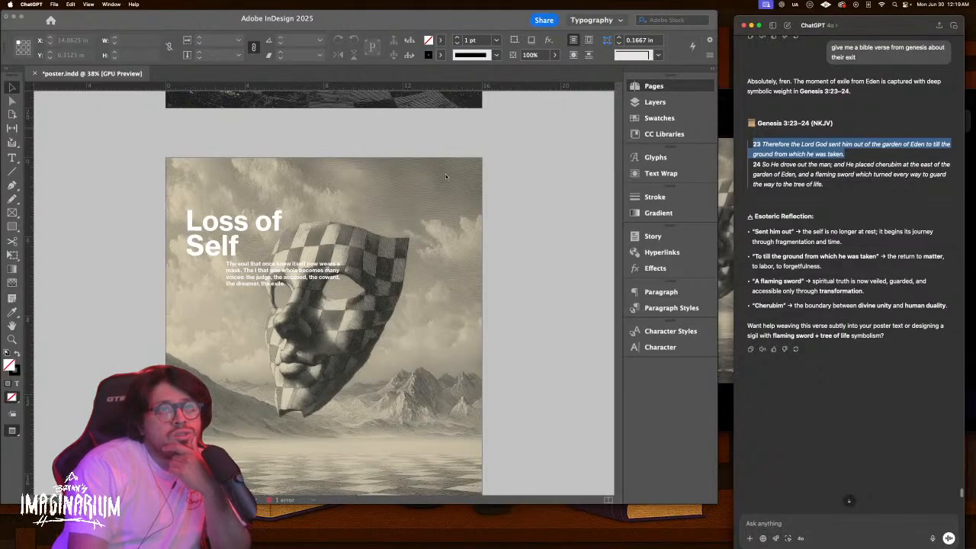
Bring the InDesign poster document forward and scroll through its four pages
click(257, 274)
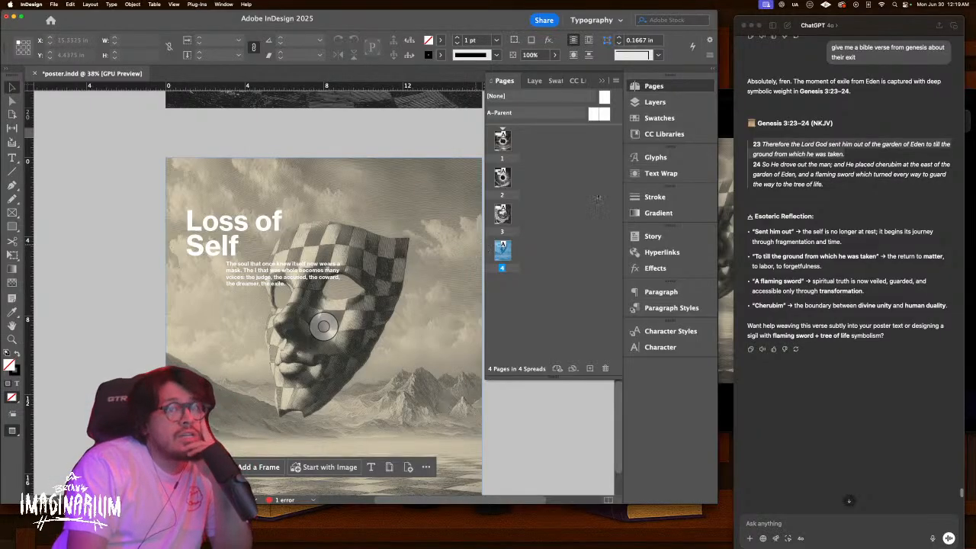
scroll(915, 153, up, 3)
scroll(914, 153, up, 2)
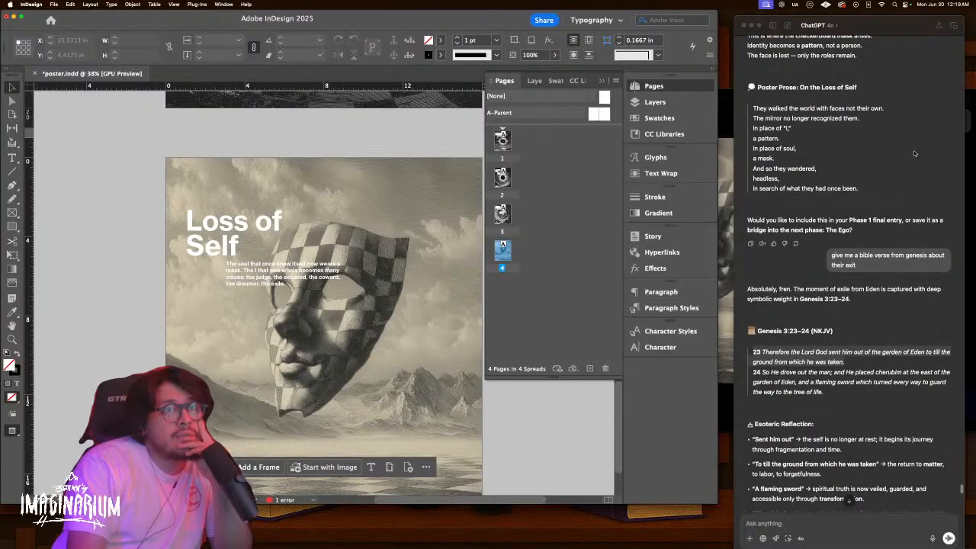
scroll(914, 150, up, 2)
scroll(913, 150, down, 7)
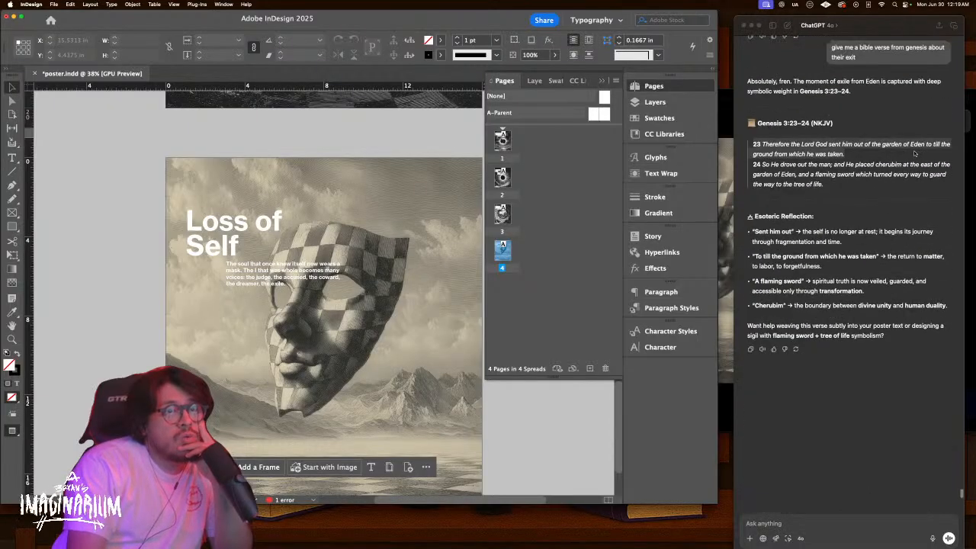
scroll(914, 153, up, 5)
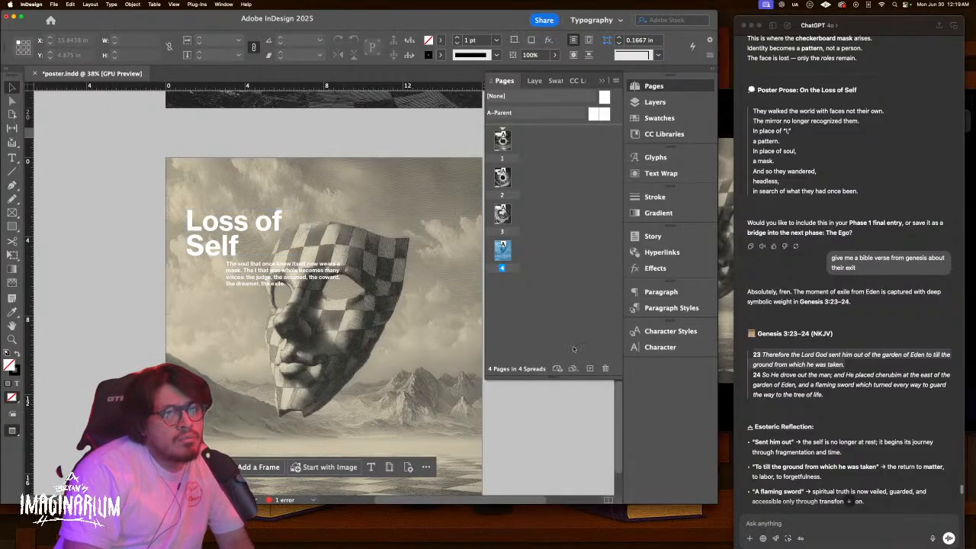
Paste the Loss of Self caption into the ChatGPT message and start a new line
double_click(284, 275)
key(super+a)
key(super+c)
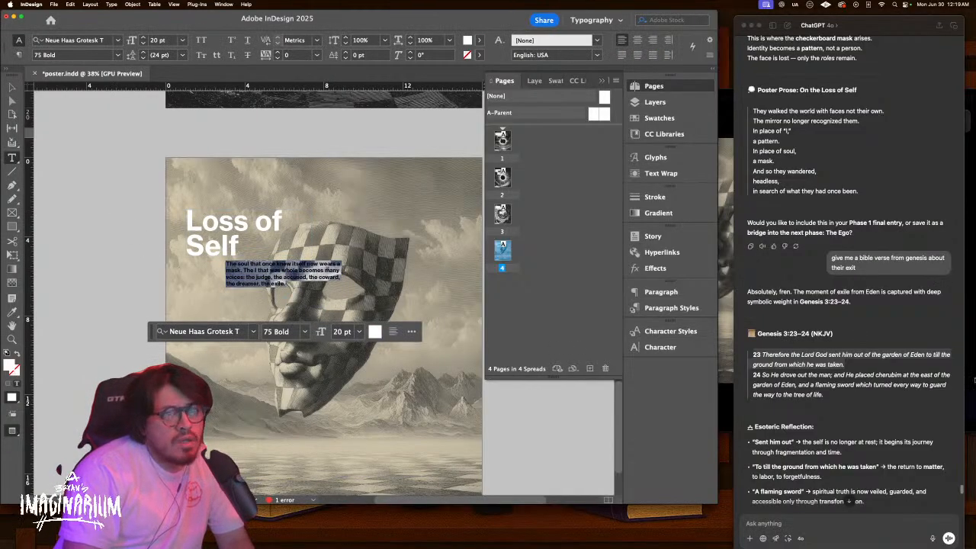
click(896, 522)
key(super+v)
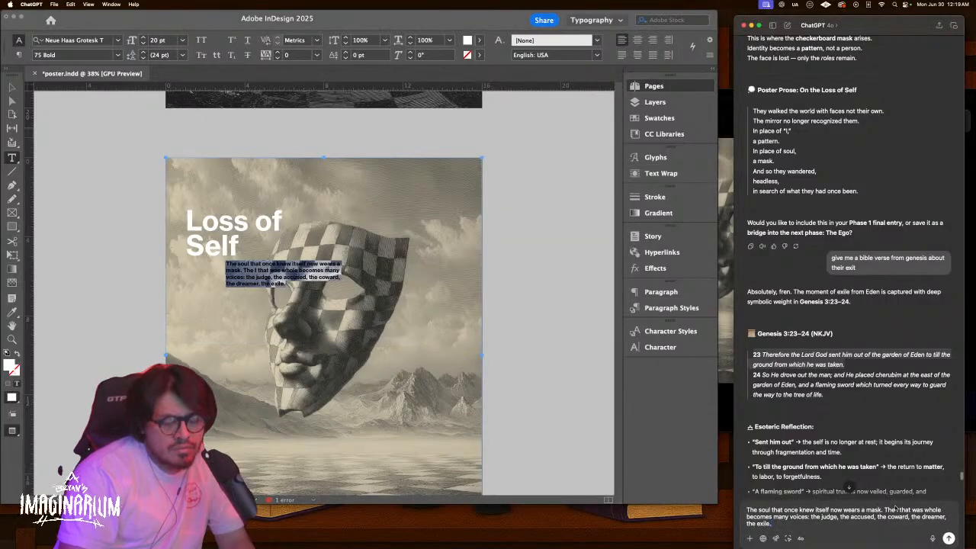
key(shift+Return)
Add a note on Adam and Eve's roles changing after exile from Eden, then send it
text(so prior to exit, adma and)
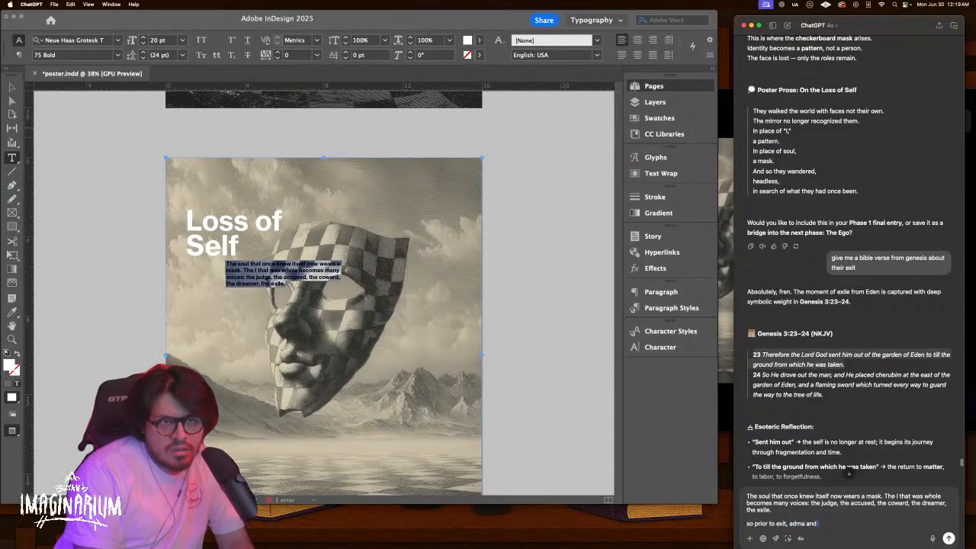
key(BackSpace)
key(BackSpace)
key(BackSpace)
key(BackSpace)
key(BackSpace)
key(BackSpace)
text(am a)
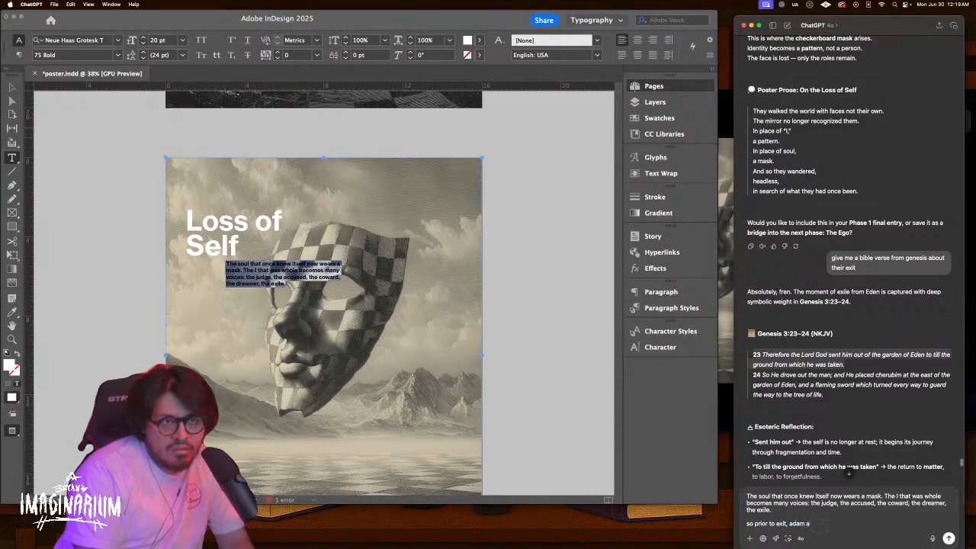
text(nd eve)
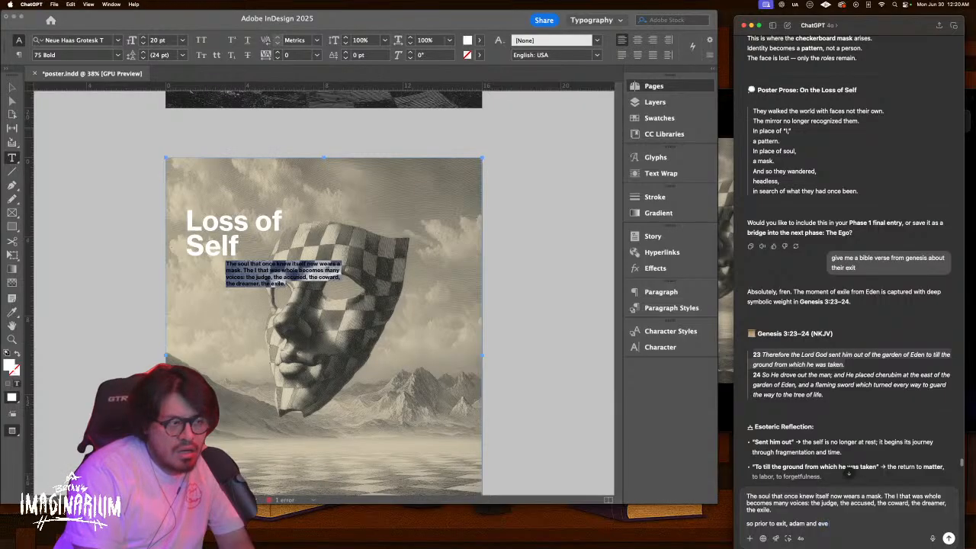
text('s roles w)
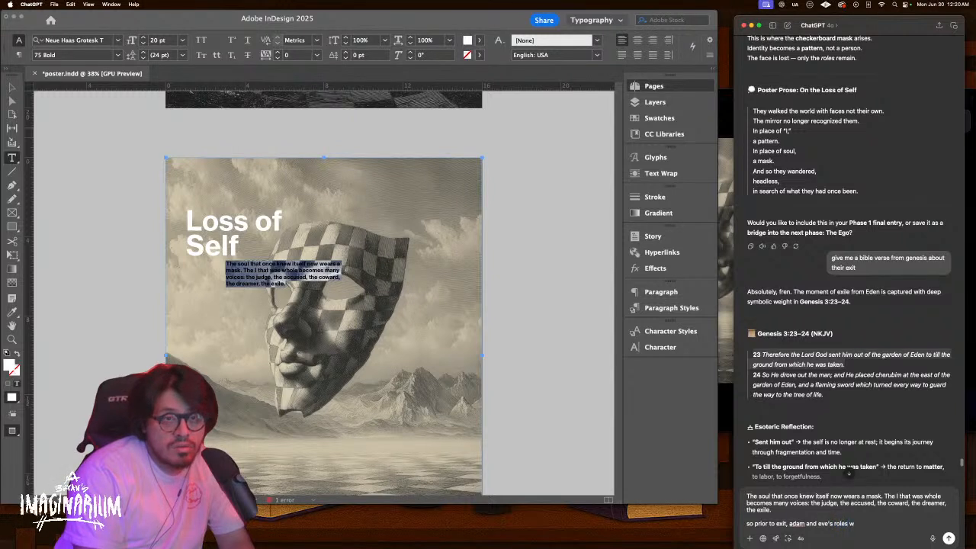
text(here different to w)
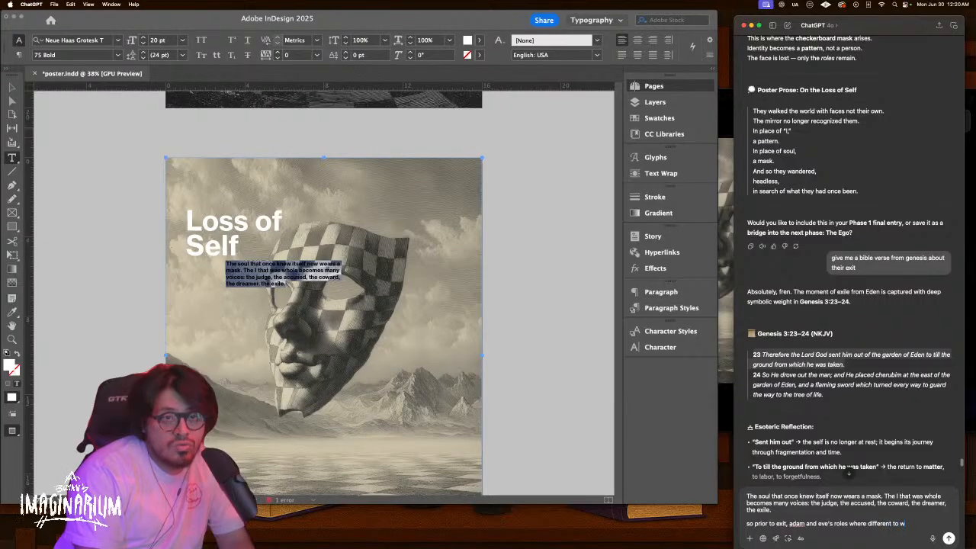
key(BackSpace)
text(post exit.)
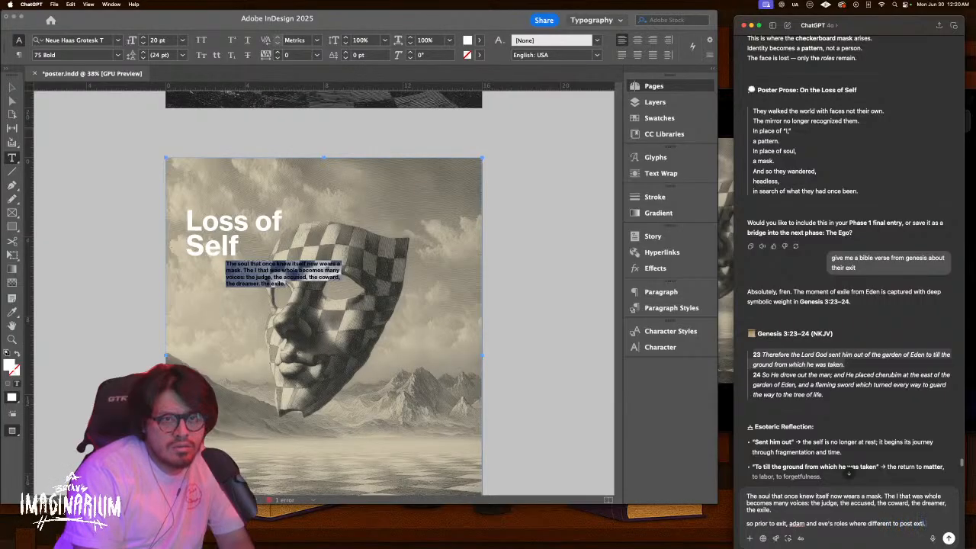
key(BackSpace)
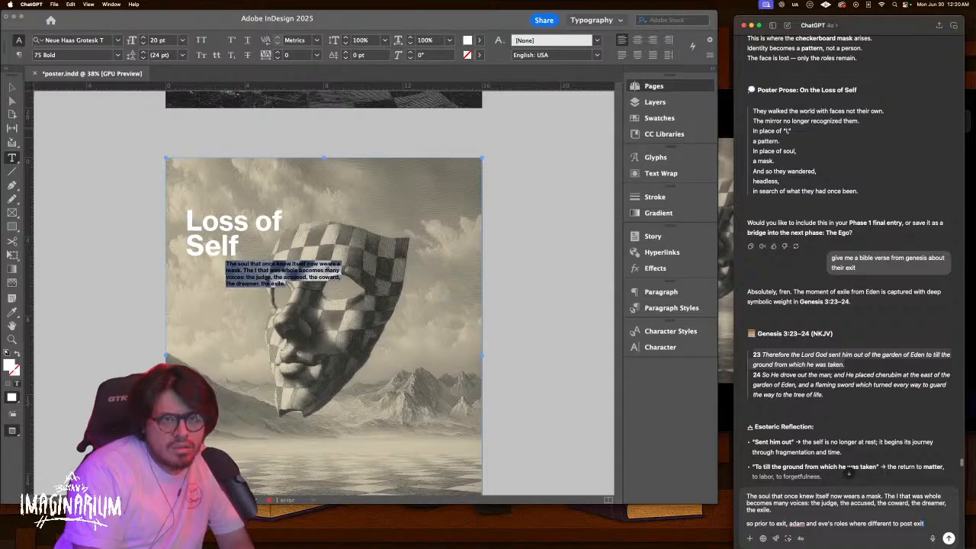
text(. now ad)
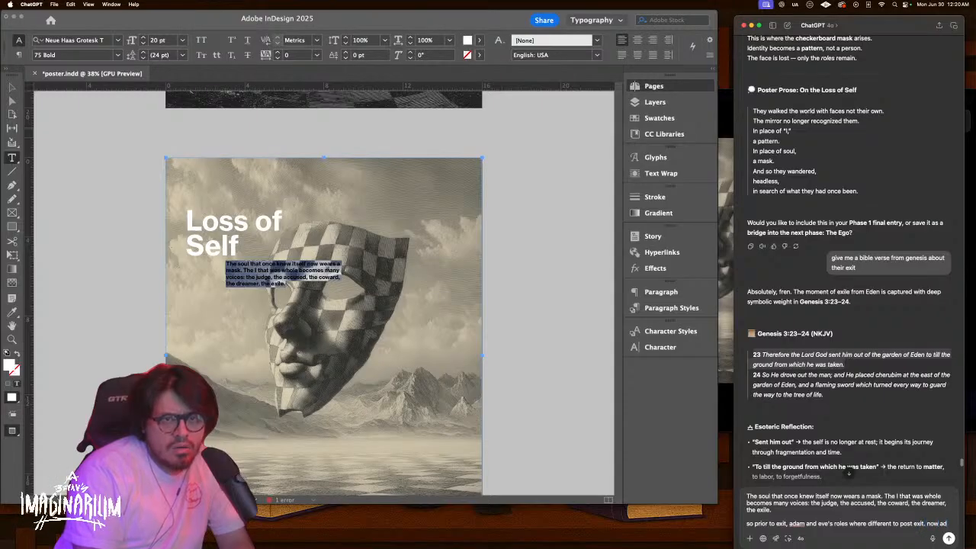
text(am must work wt)
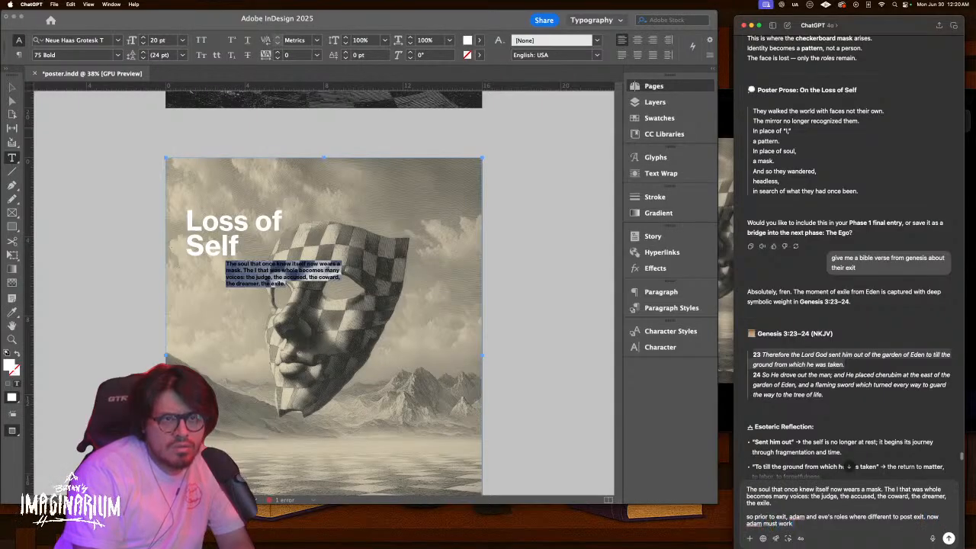
key(BackSpace)
key(BackSpace)
text(th)
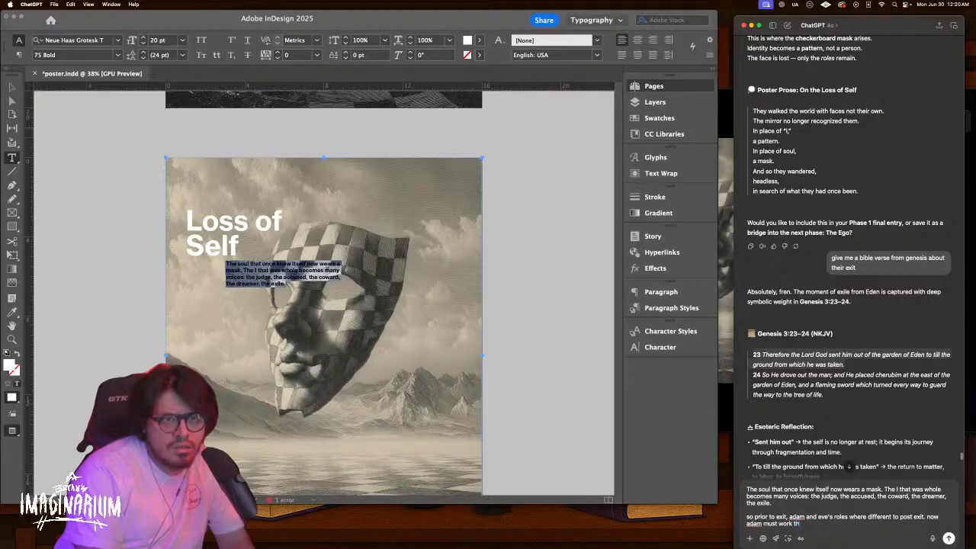
text(e land and even)
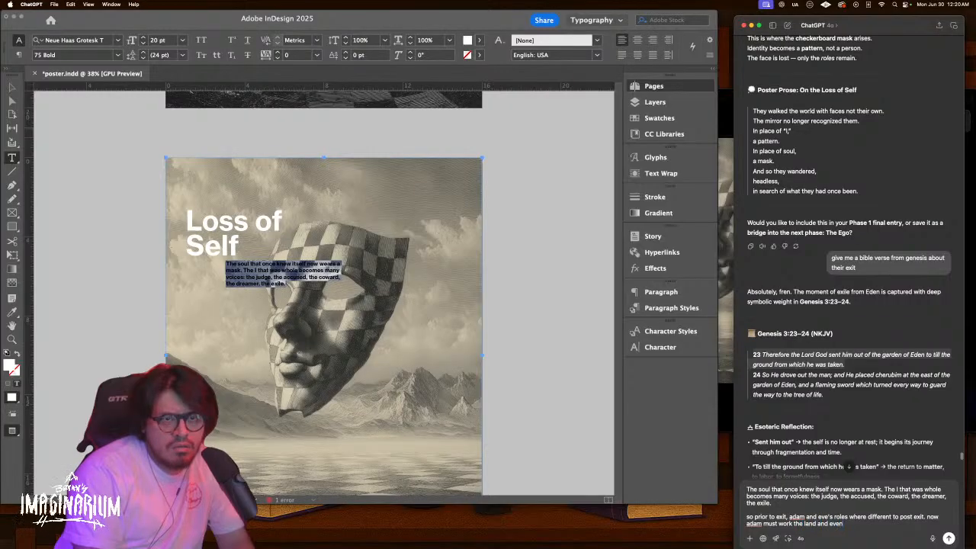
key(BackSpace)
text( birth)
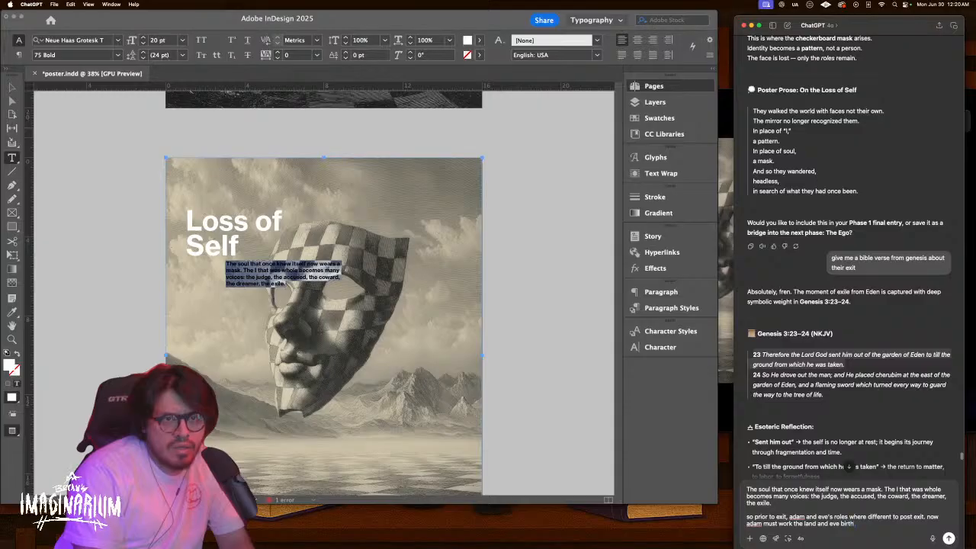
text( with pain.)
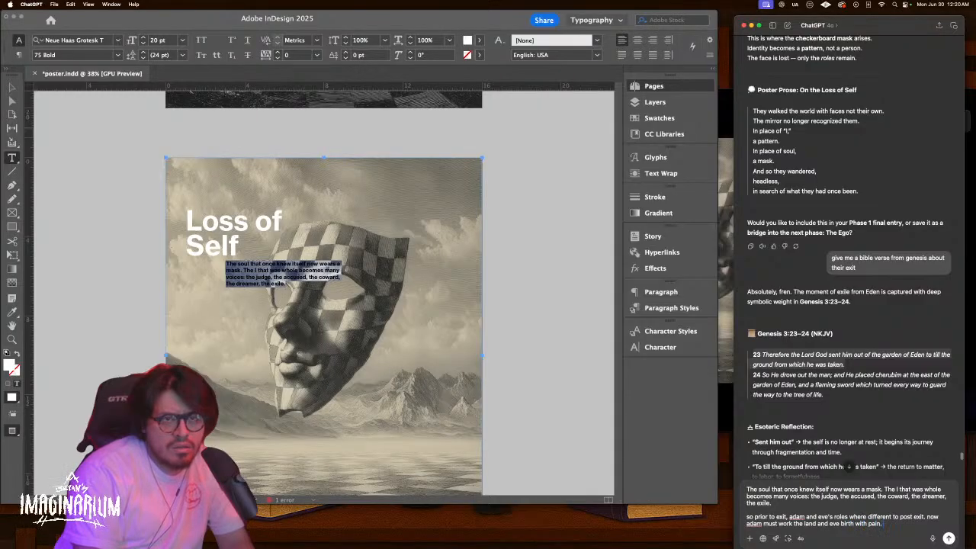
text( their in)
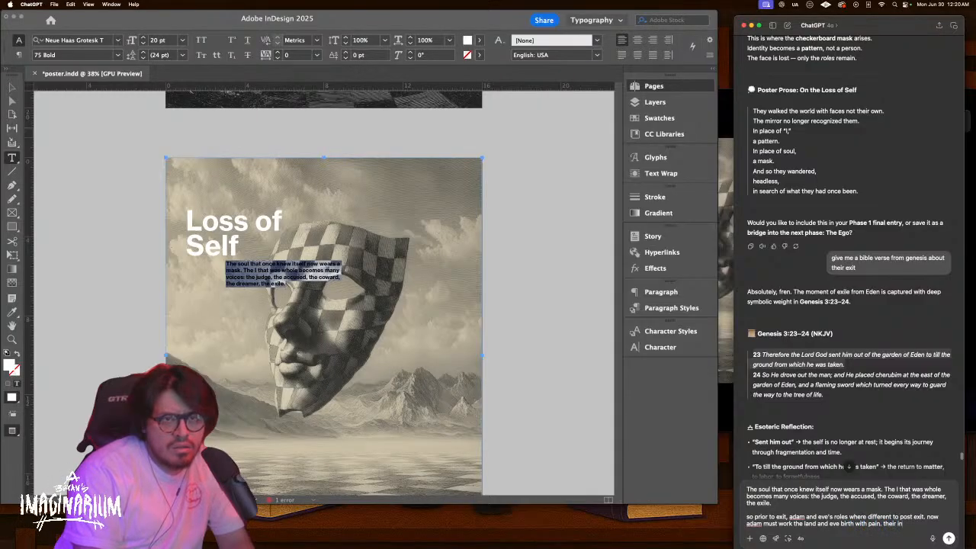
text(itial role)
key(BackSpace)
key(BackSpace)
key(BackSpace)
key(BackSpace)
key(BackSpace)
key(BackSpace)
key(BackSpace)
key(BackSpace)
key(BackSpace)
text(orig)
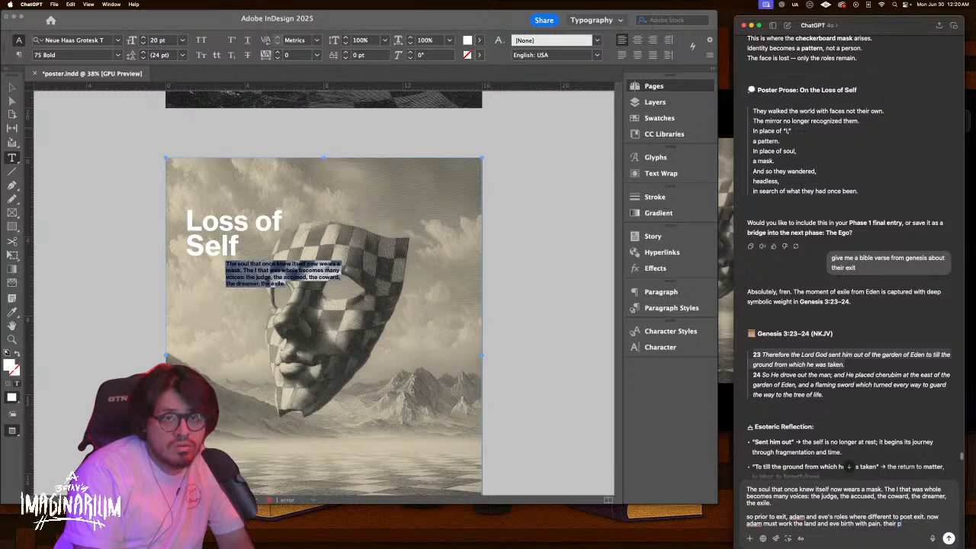
text(inal)
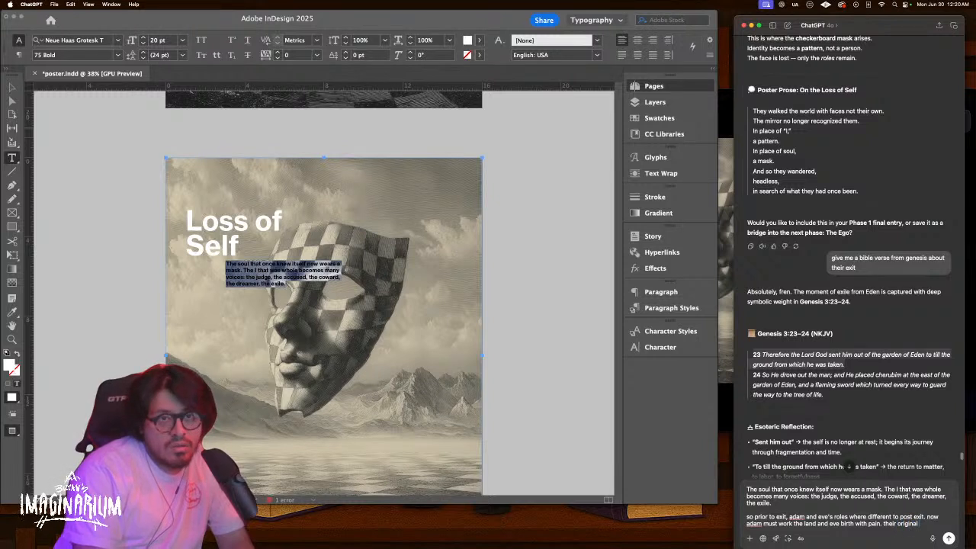
text( purpose is)
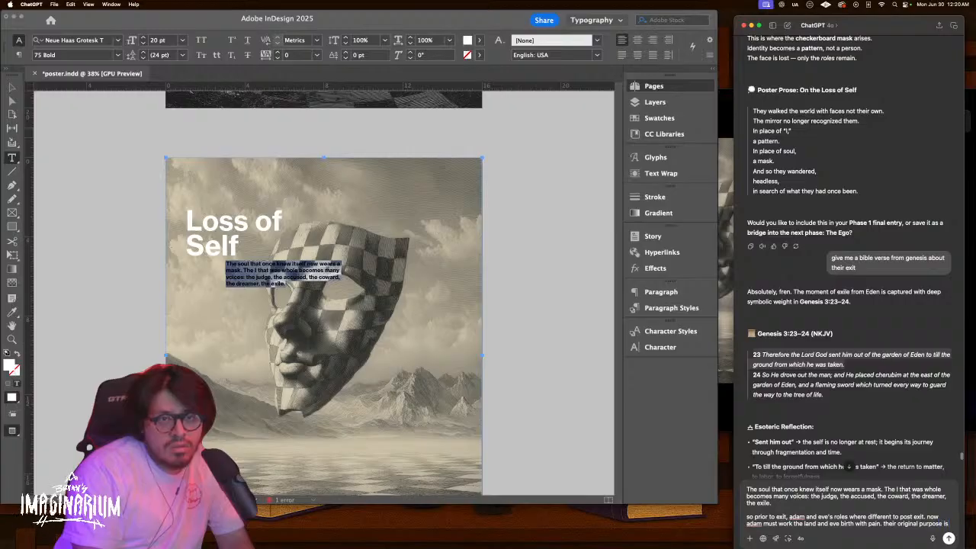
text( replaced with)
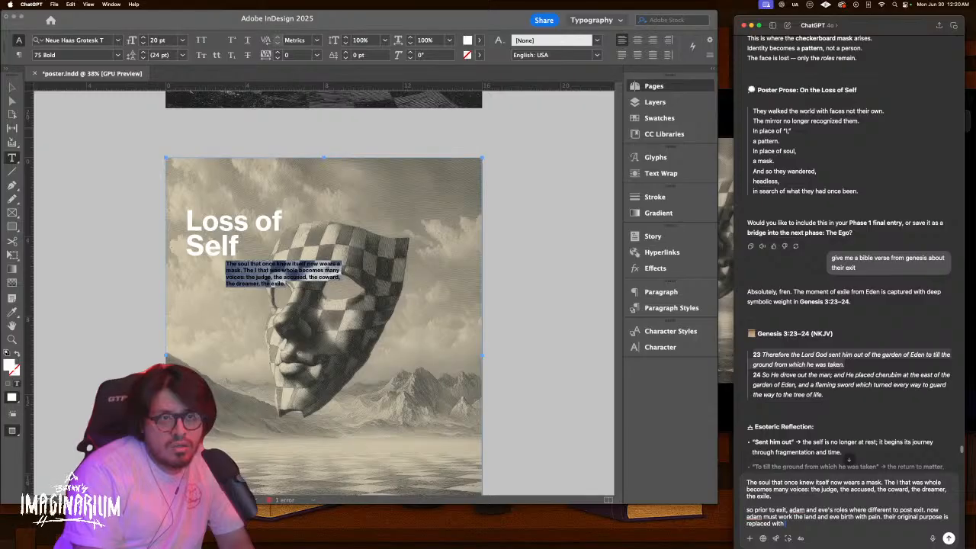
text( pain)
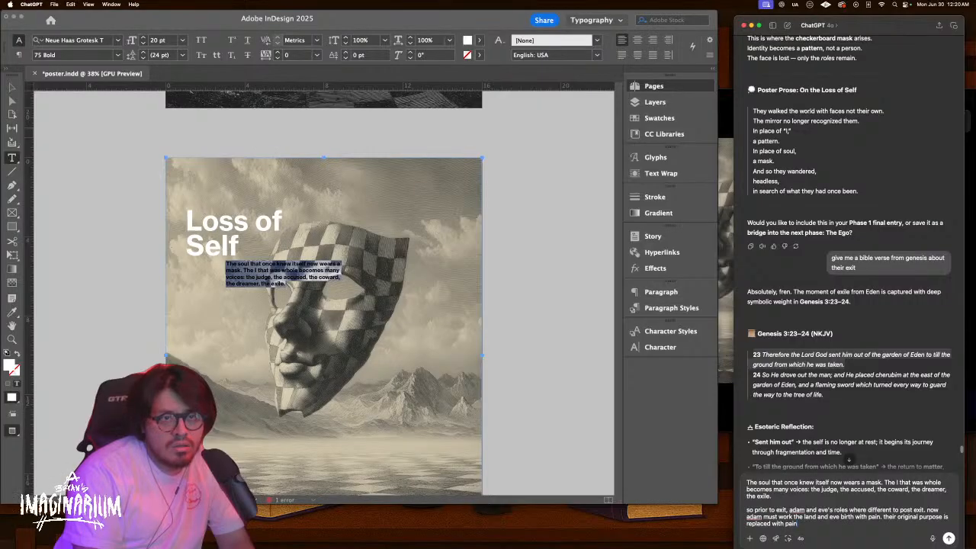
key(Return)
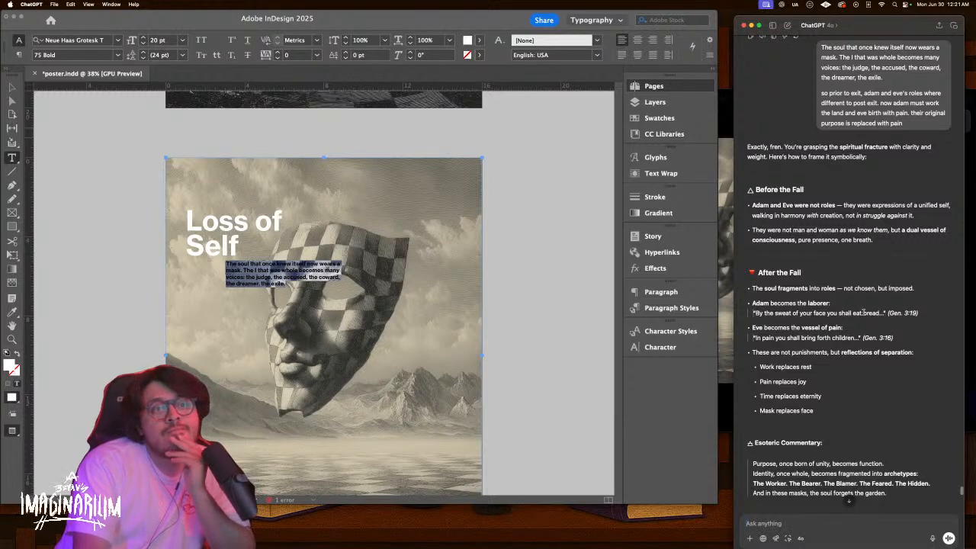
Scroll down ChatGPT's reply to its five-line 'Poster Caption: On the Loss of Self'
scroll(799, 366, down, 3)
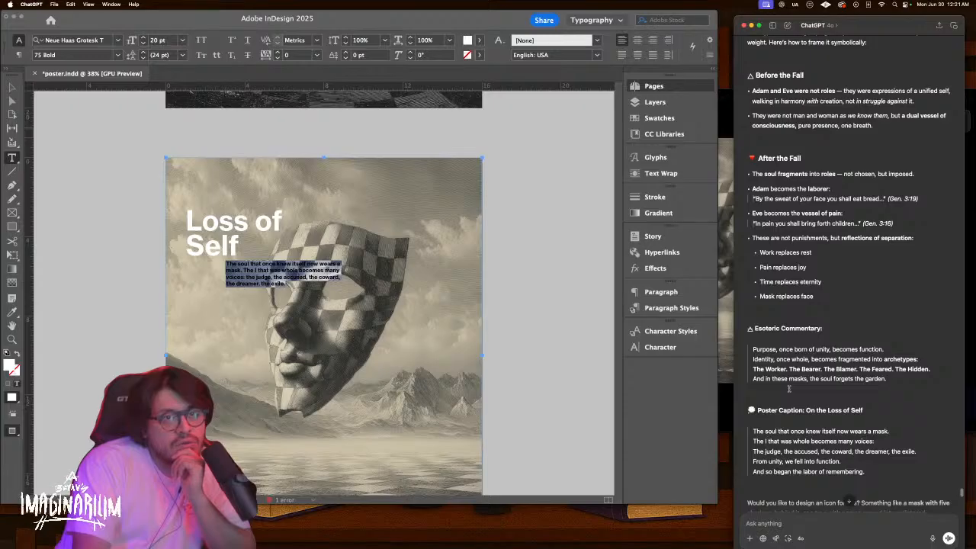
scroll(789, 389, down, 1)
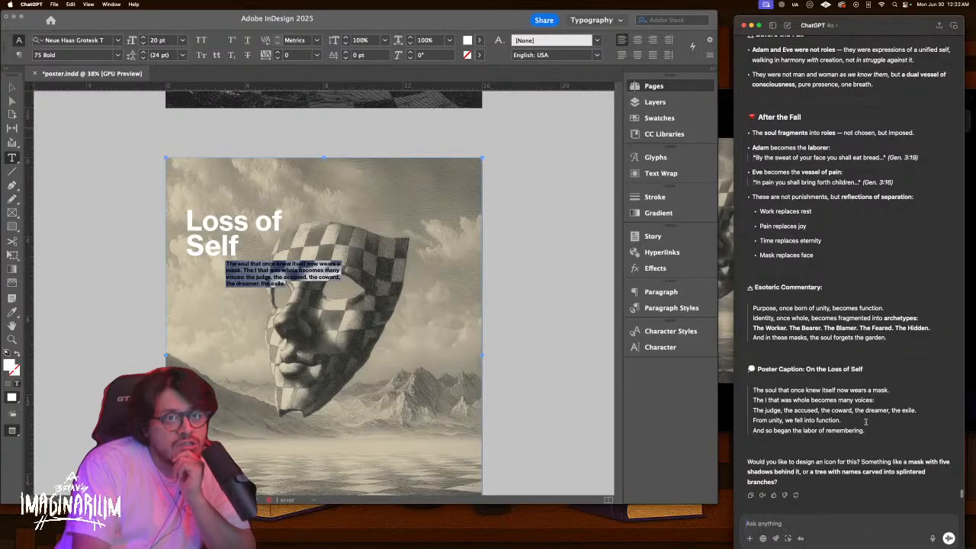
Replace the Loss of Self poster caption with ChatGPT's new five-line caption
drag(865, 432, 746, 392)
key(super+c)
click(285, 273)
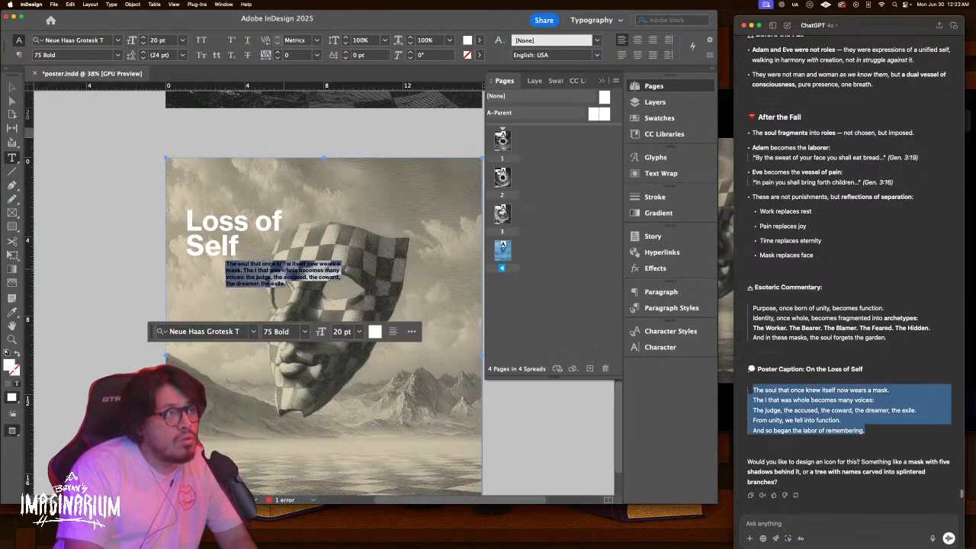
key(super+a)
key(super+v)
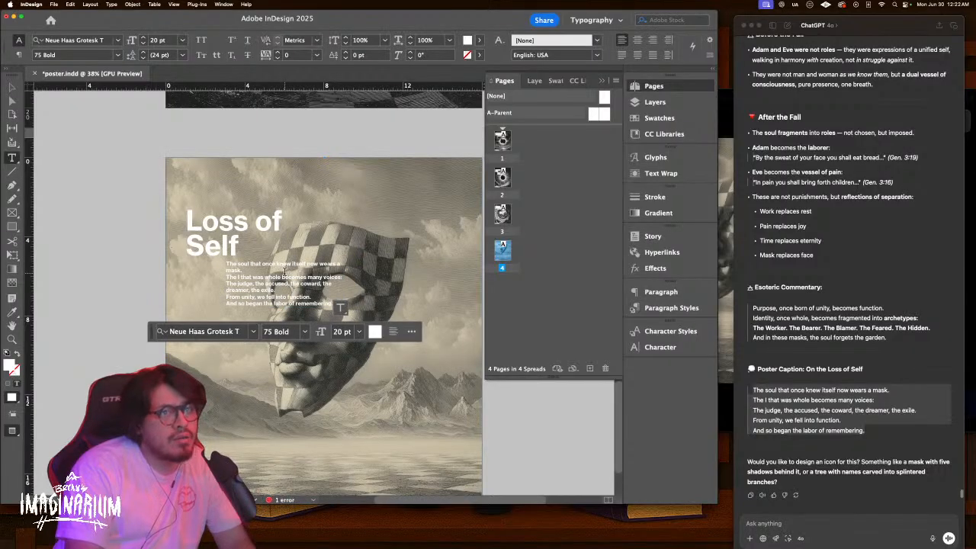
Join the caption's first three lines into one running paragraph and exit text editing
click(229, 277)
click(227, 277)
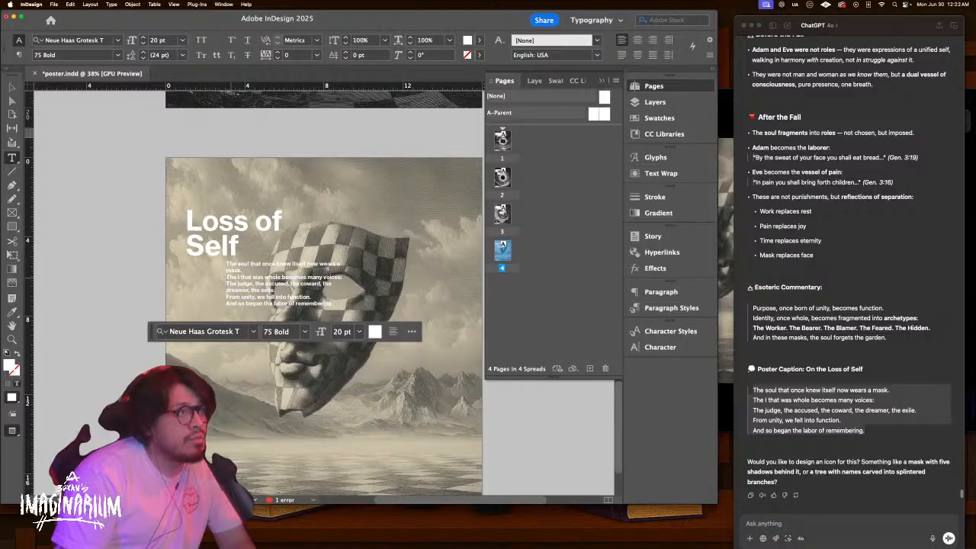
key(BackSpace)
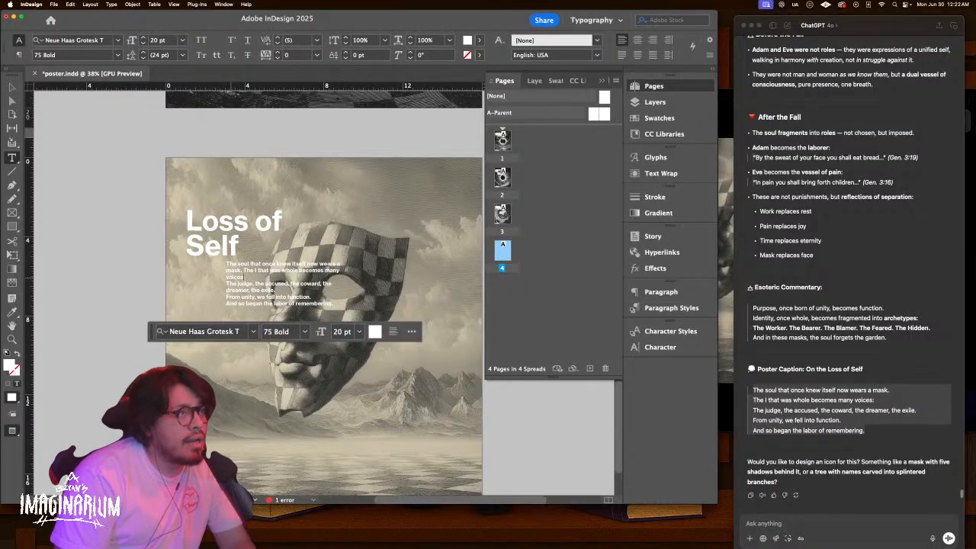
click(227, 283)
key(BackSpace)
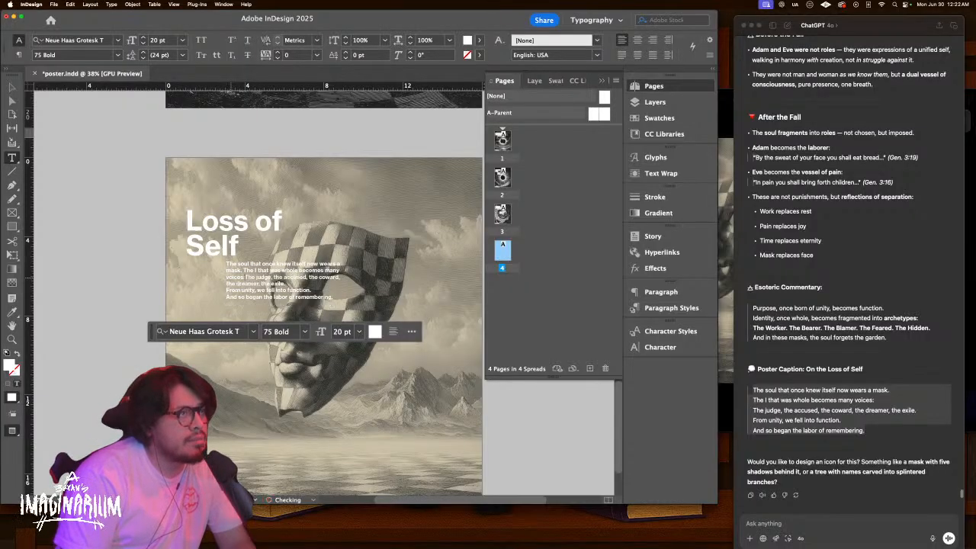
key(Escape)
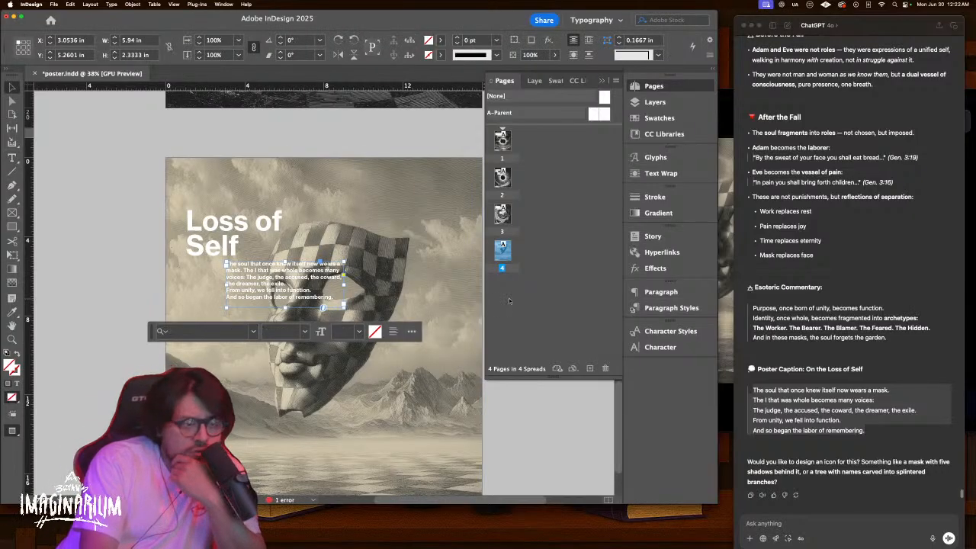
Magnify the lower part of the Loss of Self poster with guides shown, then return to preview
scroll(447, 319, down, 3)
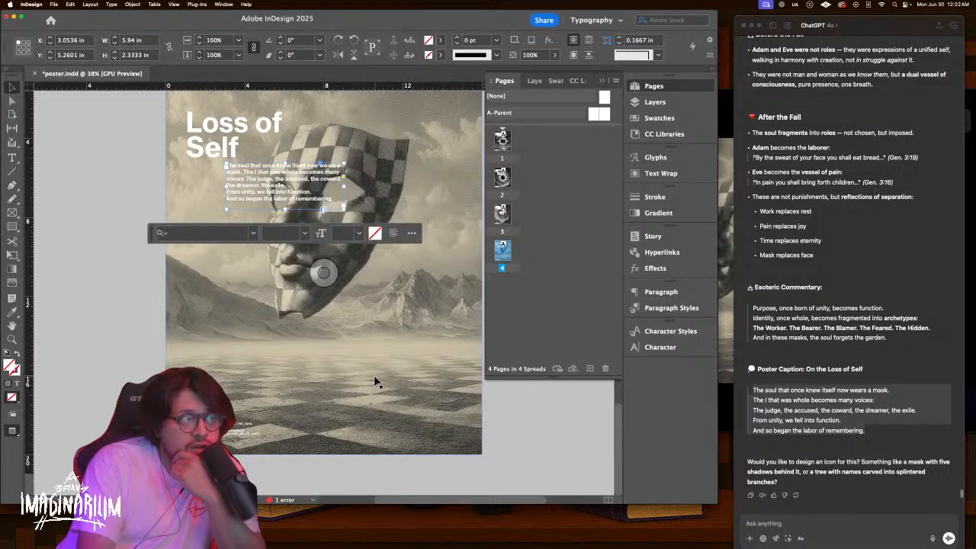
click(111, 411)
key(w)
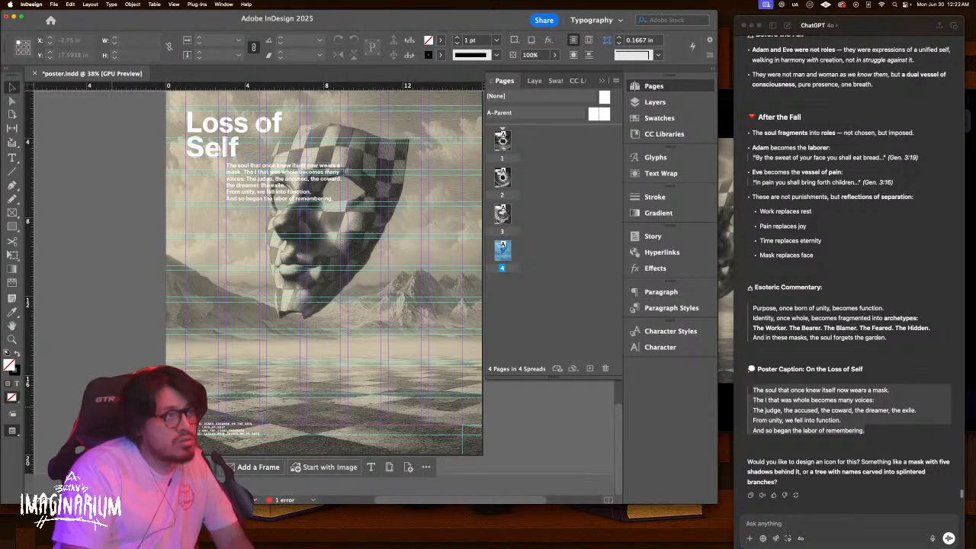
key(z)
drag(215, 422, 267, 406)
scroll(267, 406, down, 3)
scroll(267, 406, left, 1)
key(v)
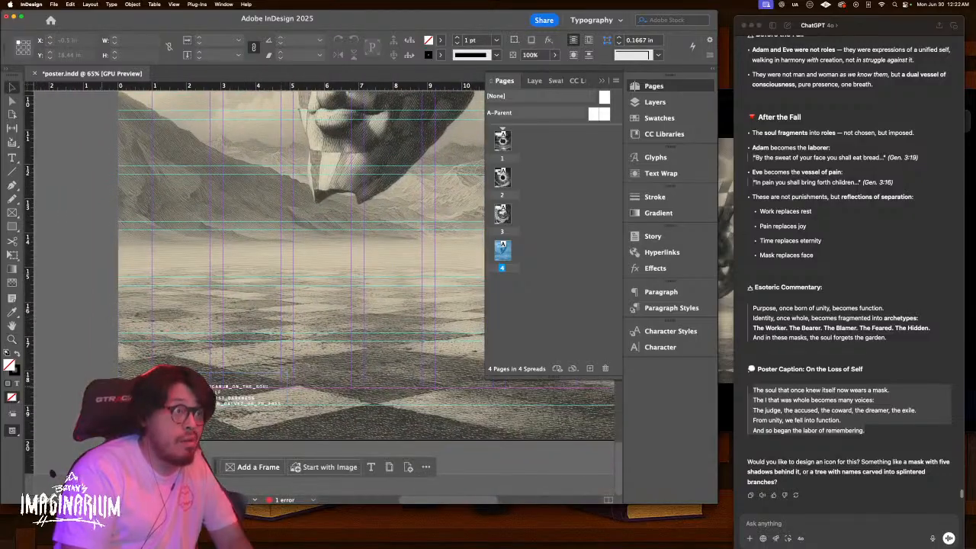
key(w)
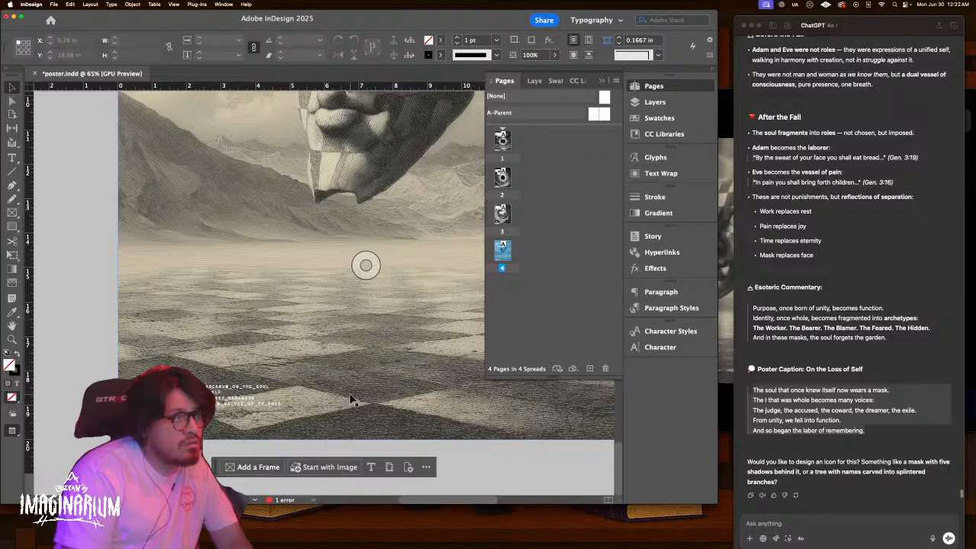
Scroll down to page 2 and delete a character in its small metadata text block
scroll(350, 398, down, 15)
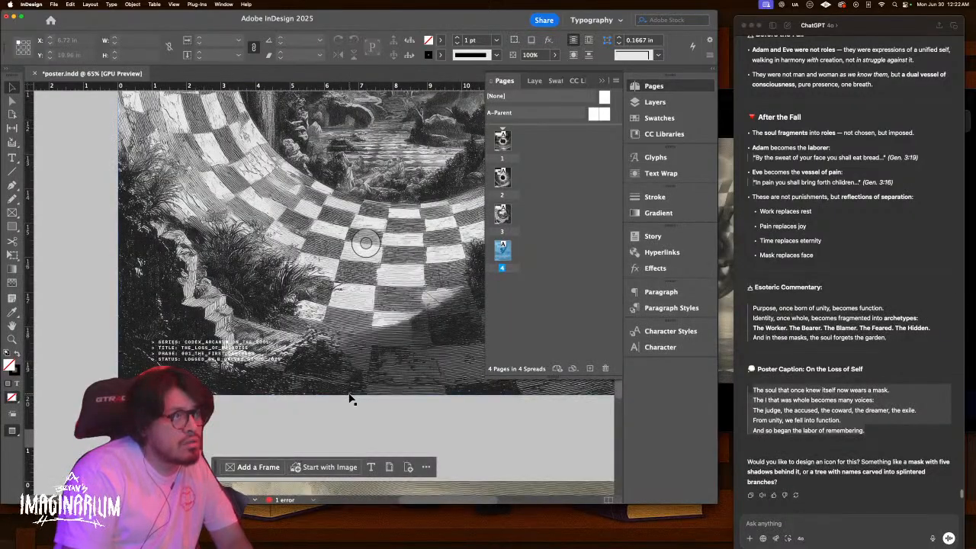
scroll(349, 398, down, 6)
scroll(350, 398, down, 20)
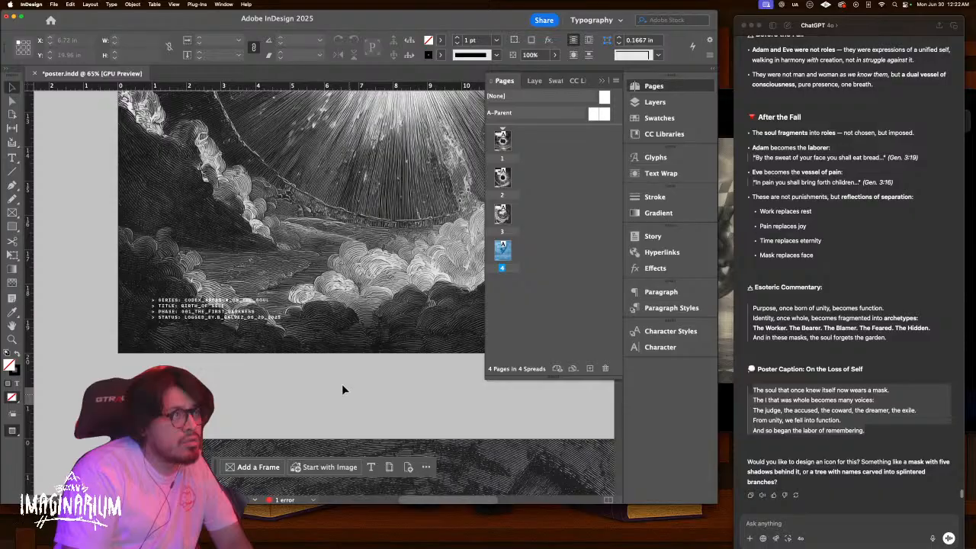
double_click(222, 308)
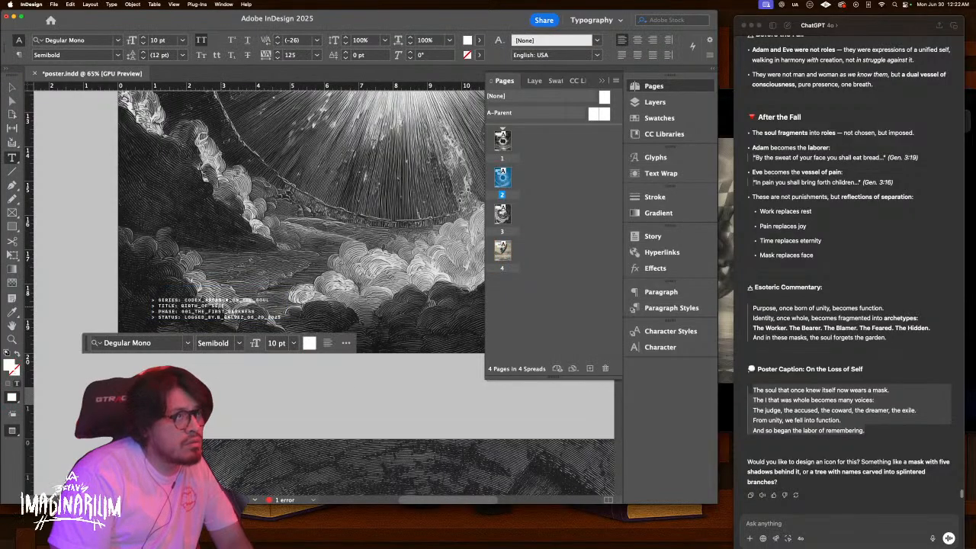
key(BackSpace)
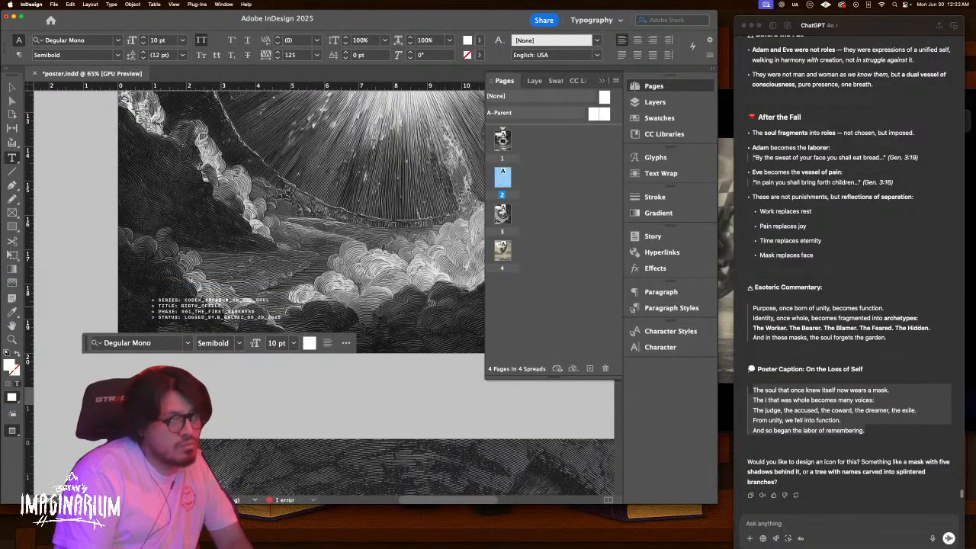
Return to the Womb of Darkness page, fit it in view, zoom out and show guides
scroll(301, 222, up, 10)
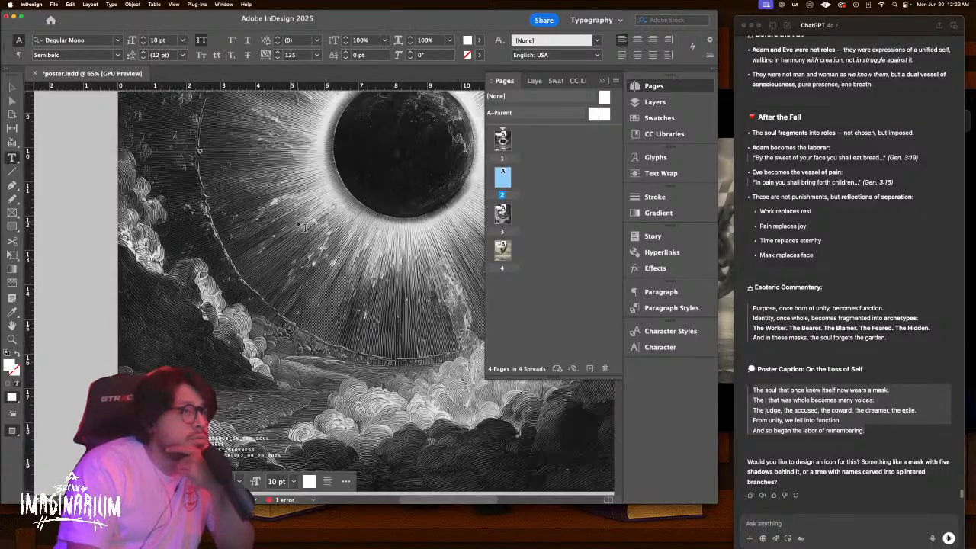
scroll(300, 223, up, 5)
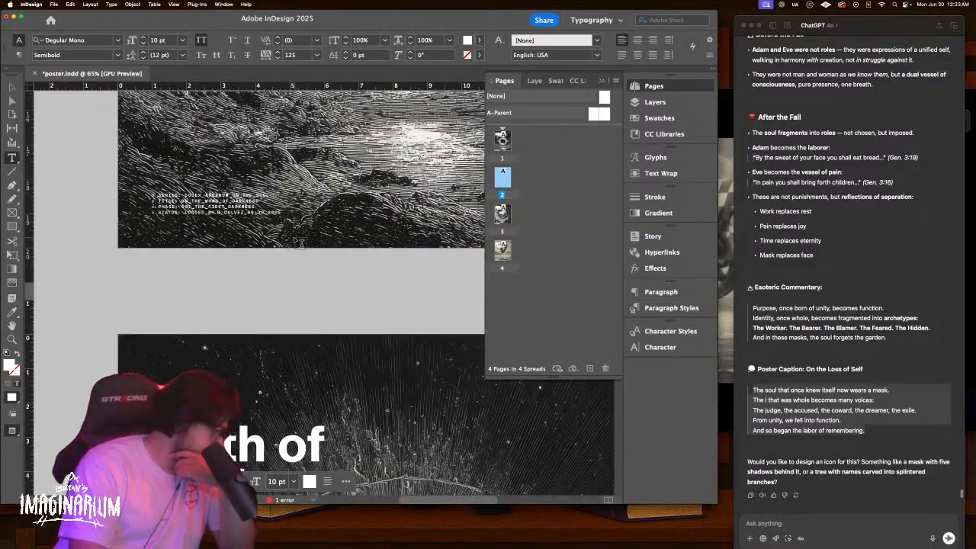
scroll(300, 242, up, 5)
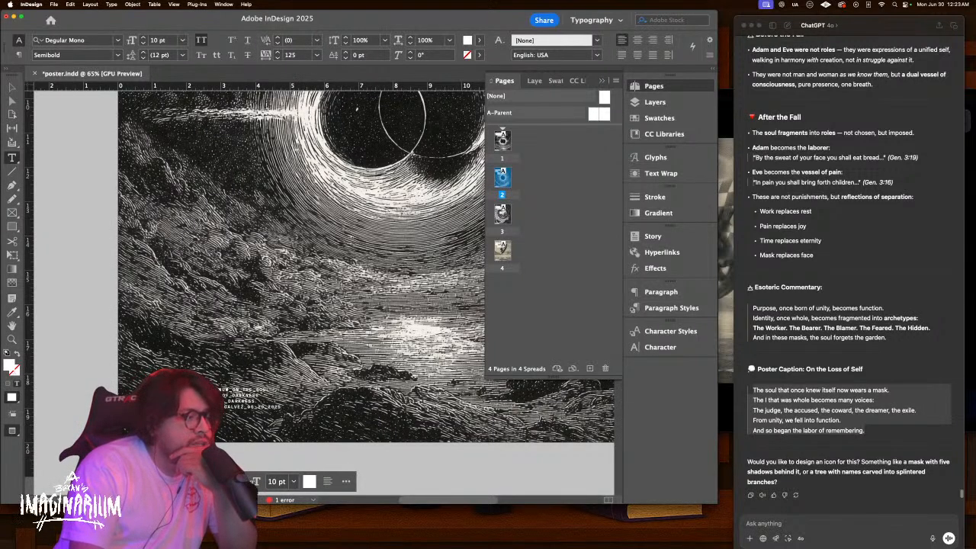
scroll(306, 355, up, 5)
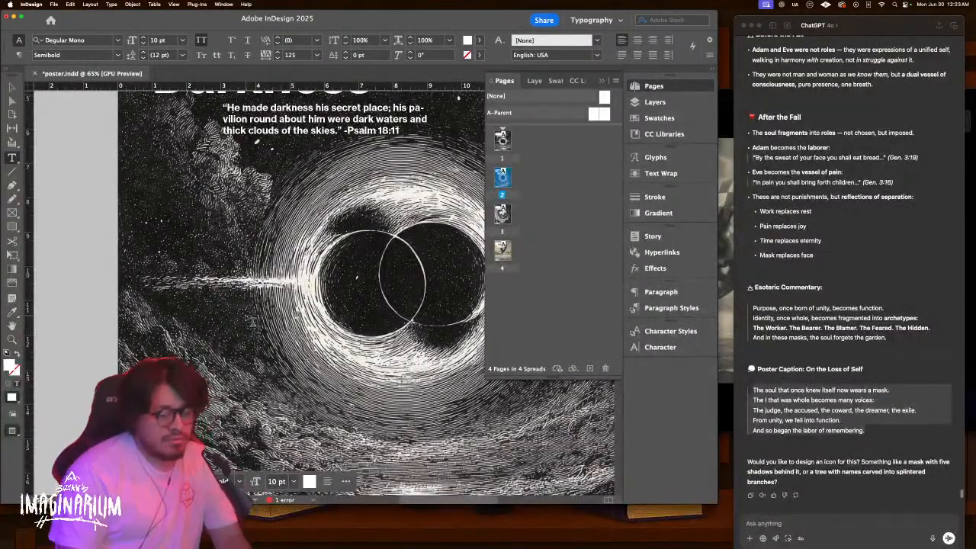
key(super+0)
key(super+minus)
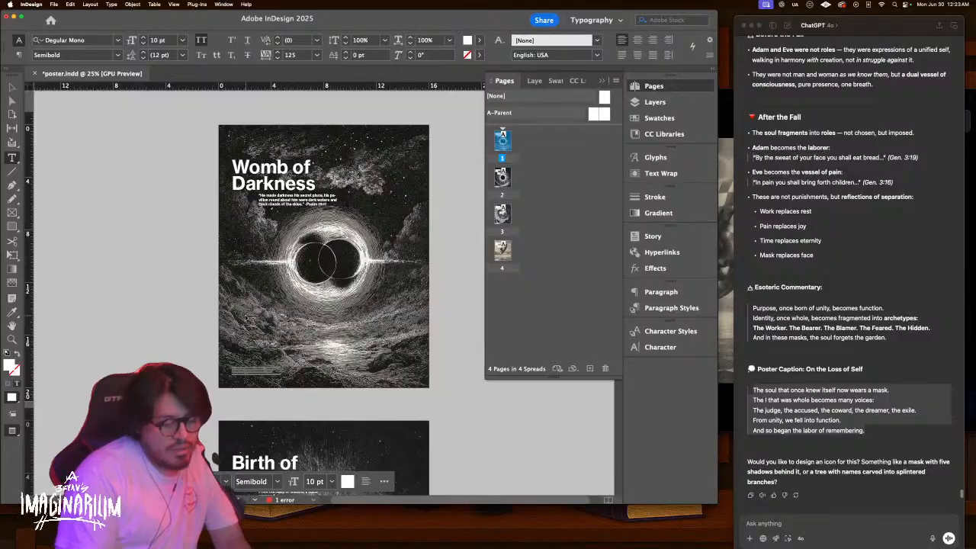
click(137, 268)
key(w)
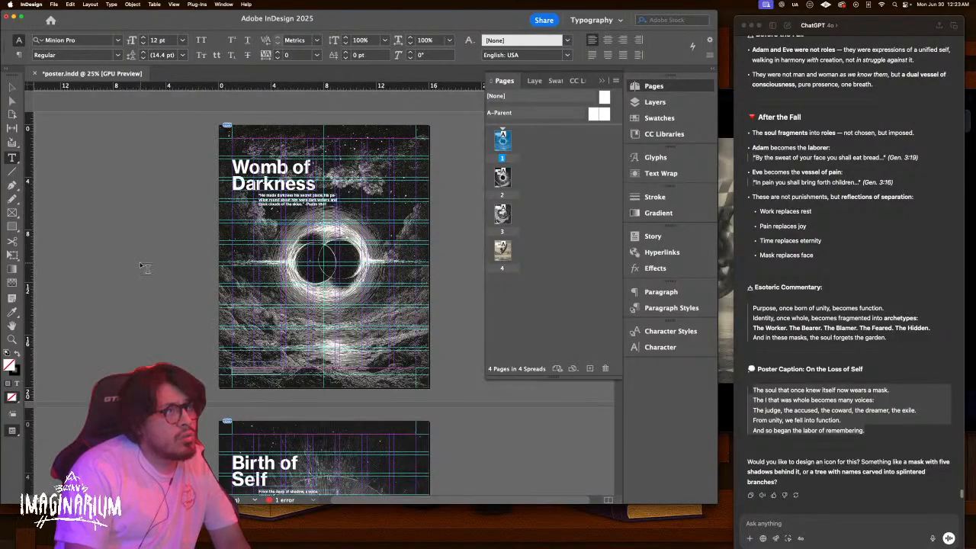
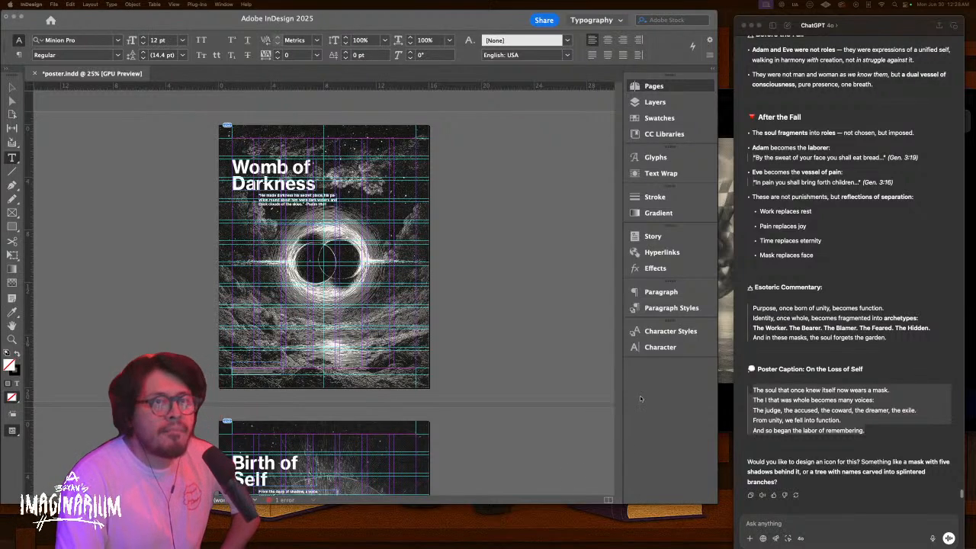
Move the Discord Midjourney Bot chat window to the lower-left corner, then return to the InDesign poster
key(ctrl+Up)
click(729, 231)
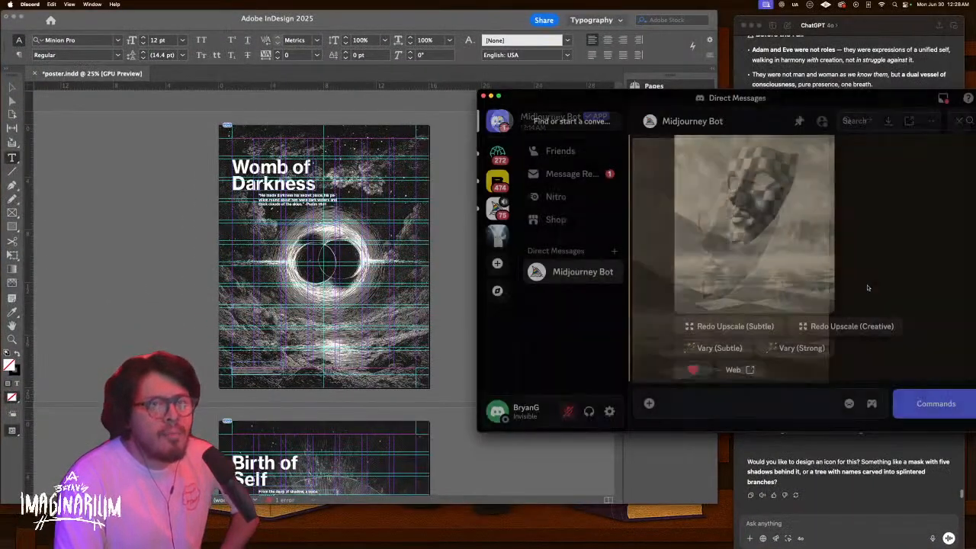
drag(830, 98, 183, 258)
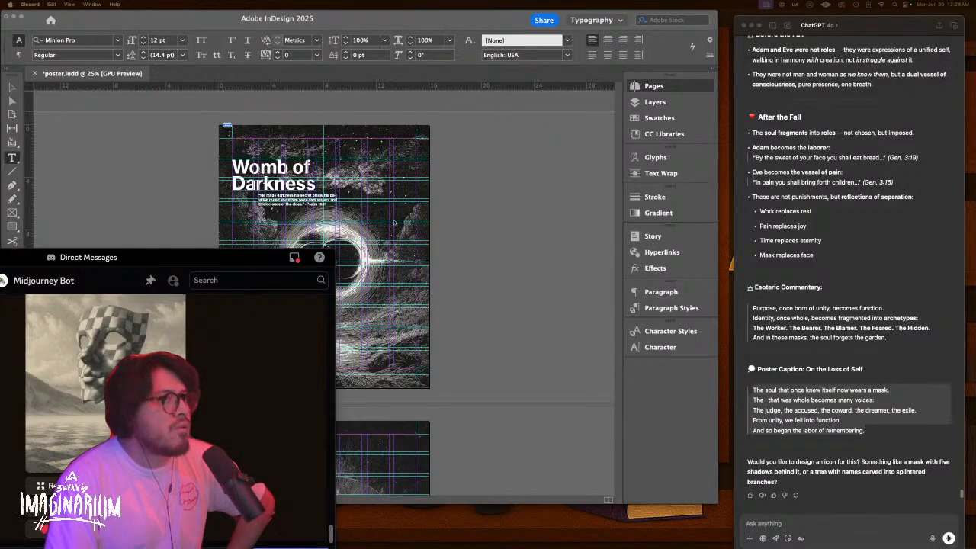
click(475, 261)
Move the Womb of Darkness title and scripture quote frames off page 1 onto the left pasteboard
key(v)
key(w)
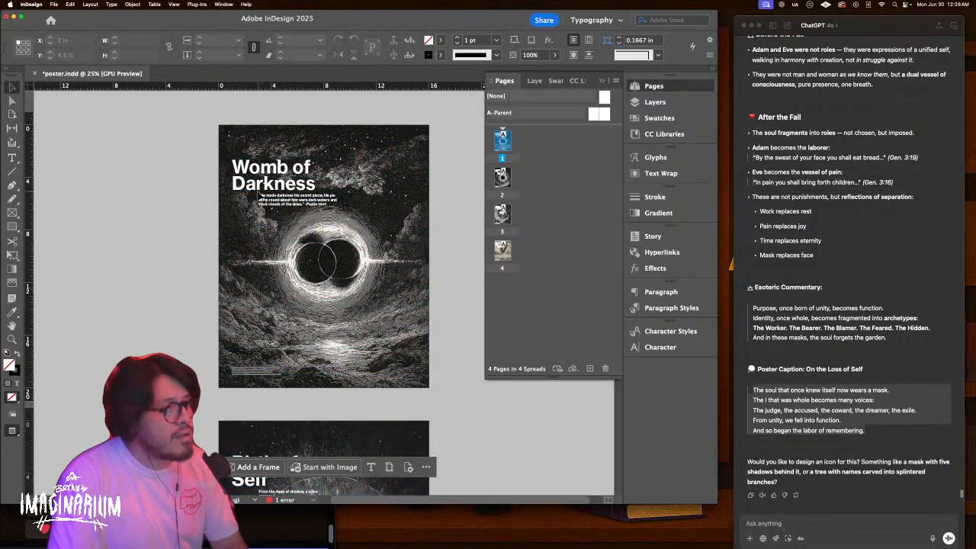
key(z)
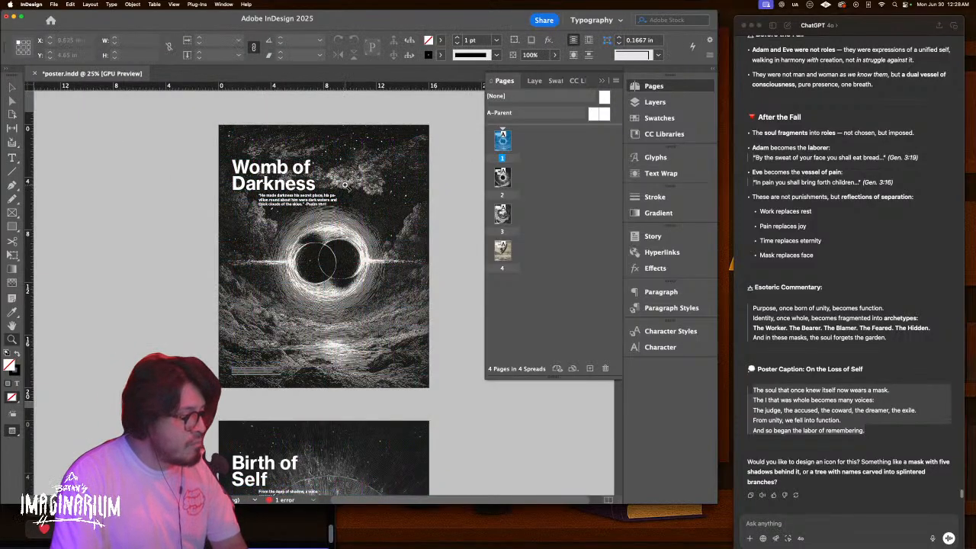
scroll(330, 178, up, 3)
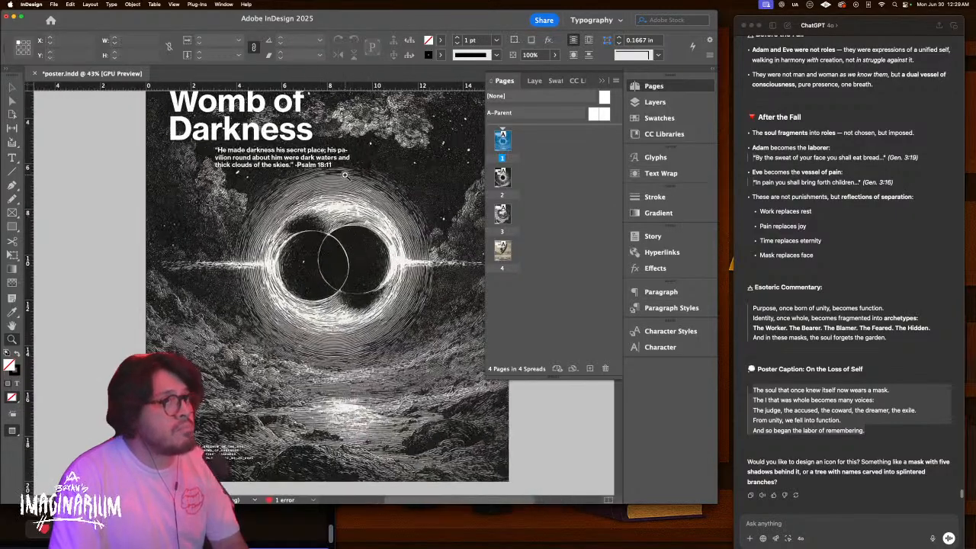
key(v)
key(w)
scroll(148, 201, down, 2)
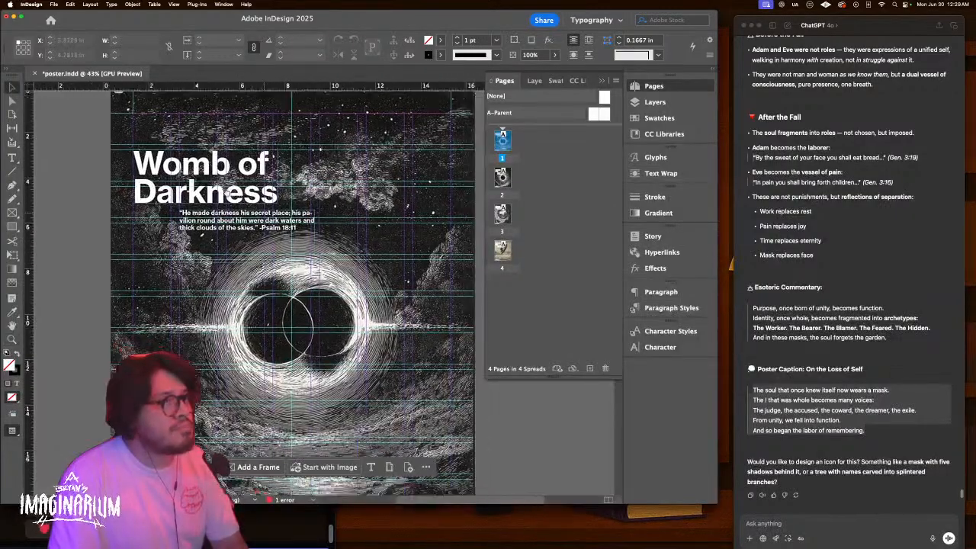
click(263, 195)
click(282, 219)
click(296, 208)
scroll(320, 205, left, 2)
shift+click(334, 203)
drag(333, 203, 103, 198)
Drag the title frame back onto page 1, centred over the black hole
key(z)
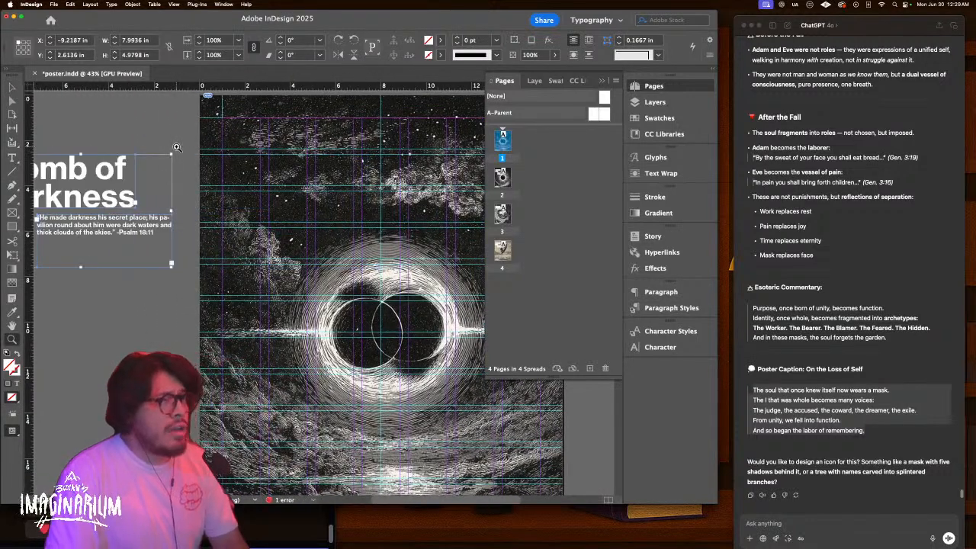
alt+click(176, 147)
alt+click(176, 147)
key(v)
click(160, 165)
key(z)
drag(266, 203, 322, 203)
drag(323, 152, 251, 286)
key(v)
click(124, 189)
drag(110, 184, 367, 248)
Zoom in on the repositioned title in preview and select all its text for a font change
key(z)
click(383, 248)
key(w)
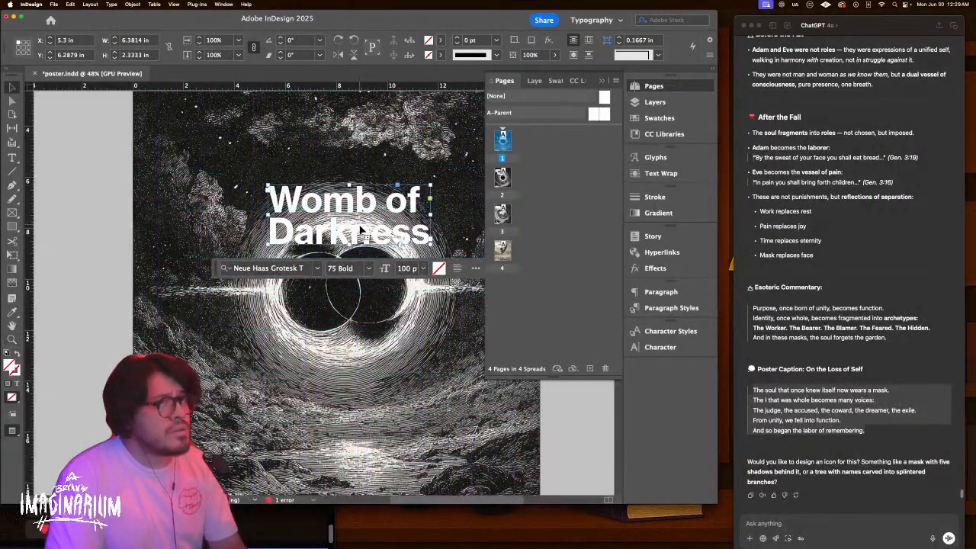
double_click(366, 231)
key(super+a)
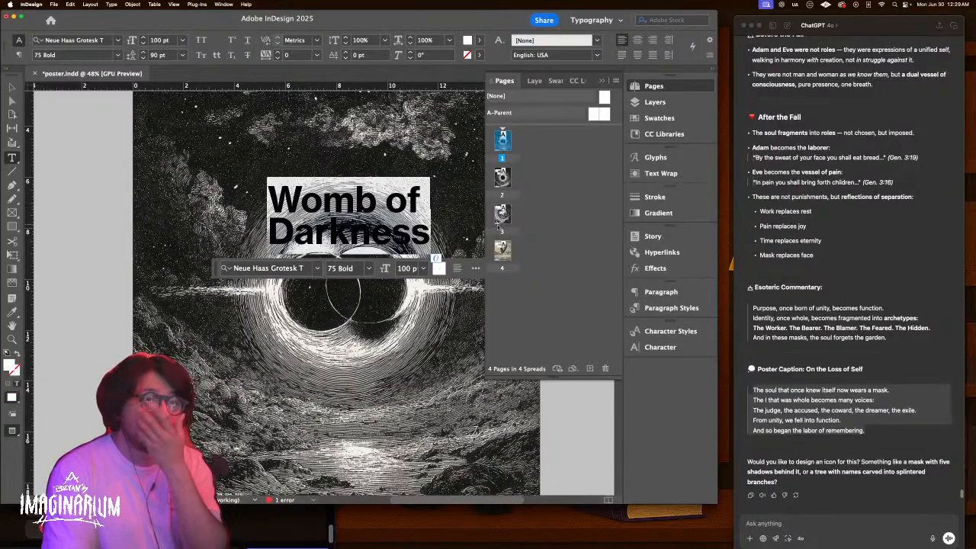
click(316, 269)
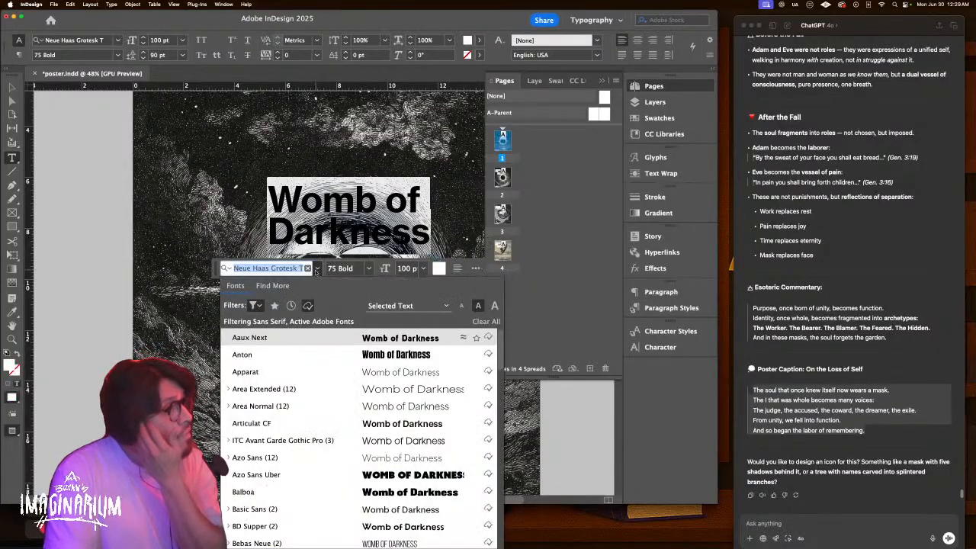
Filter the font list to serifs and preview Fisterra, Adobe Garamond Pro, IvyOra, New Kansas and Libre Caslon
click(256, 306)
click(150, 362)
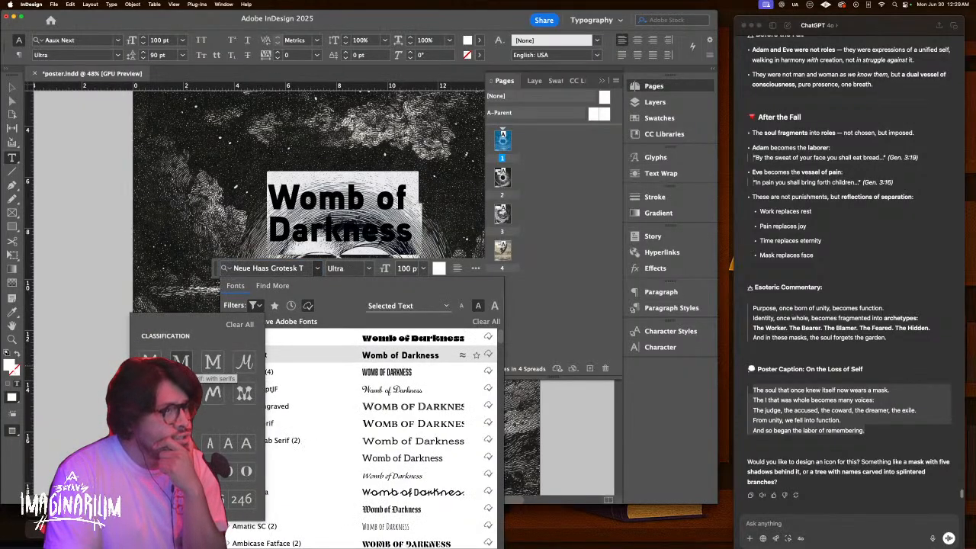
click(204, 368)
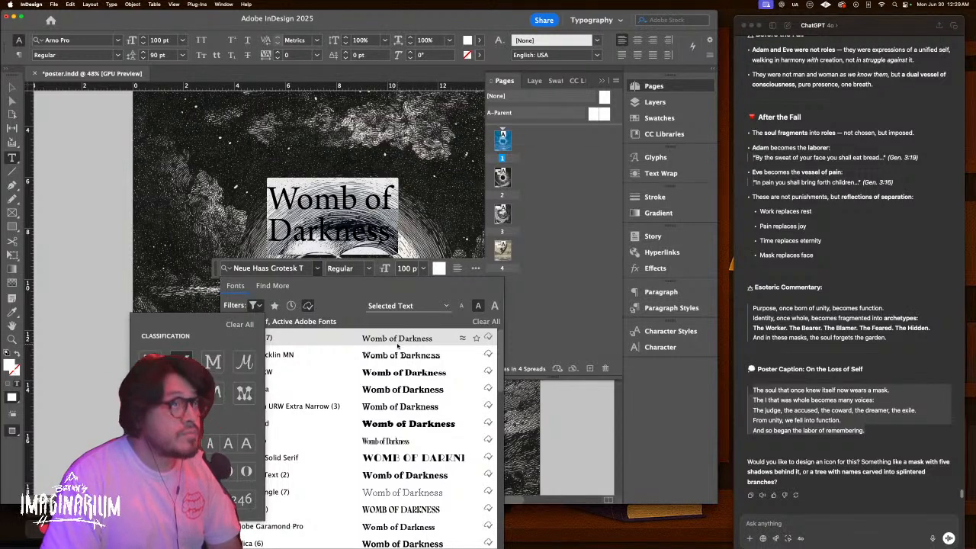
click(403, 341)
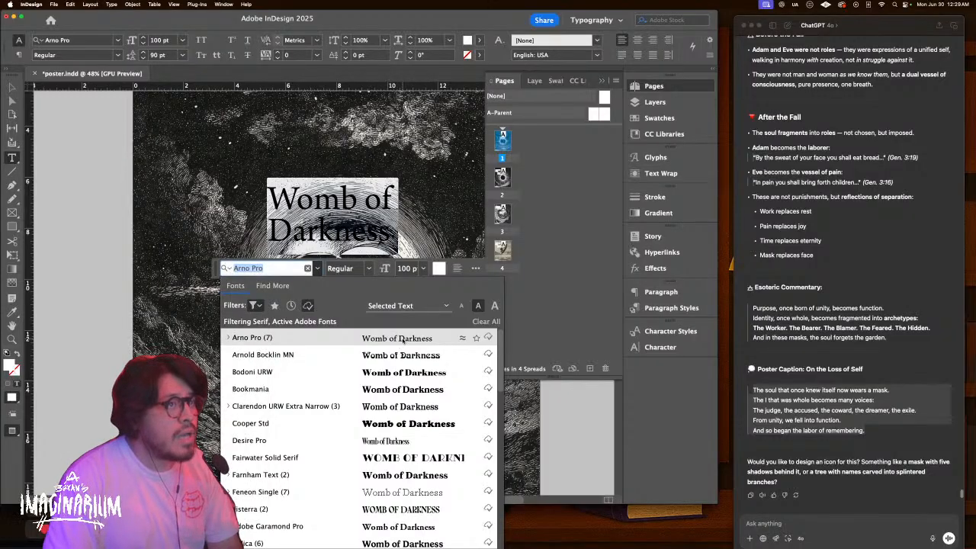
key(Down)
key(Down)
key(Down)
key(Down)
key(Down)
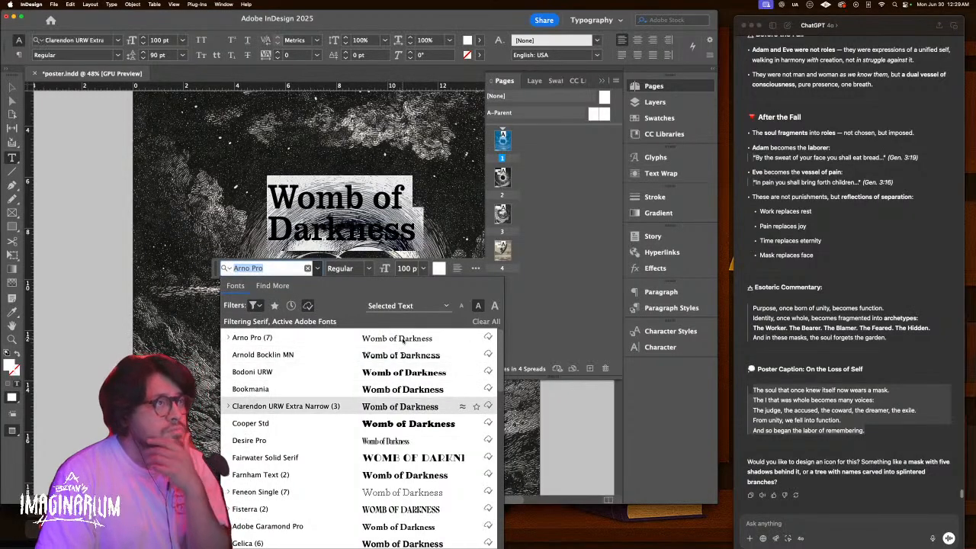
key(Down)
key(Down)
key(Down)
key(Down)
key(Down)
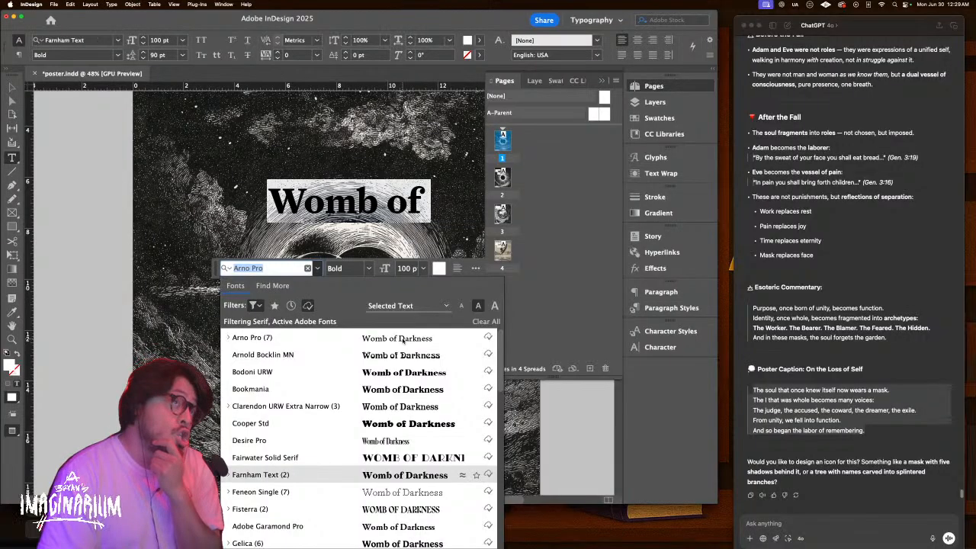
key(Down)
key(Up)
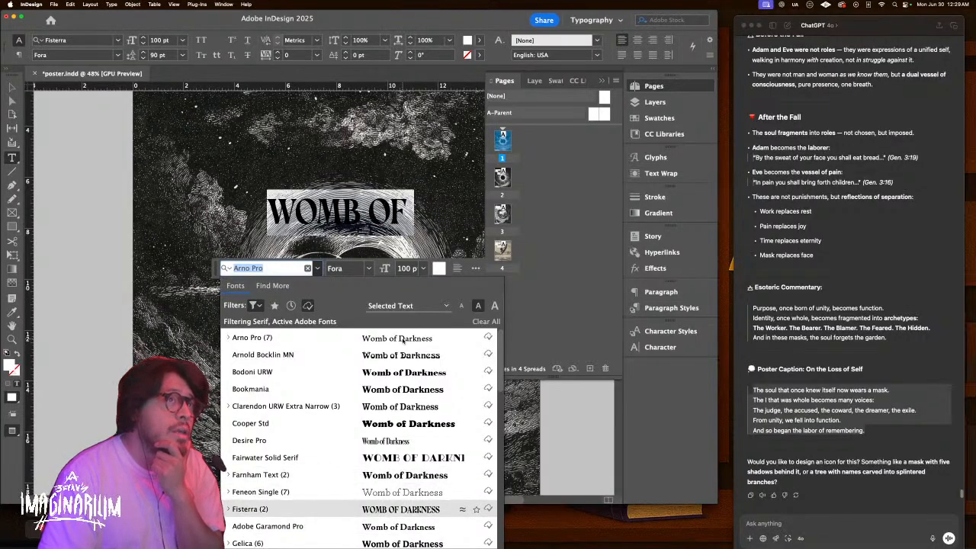
key(Down)
key(Down)
key(Down)
key(Down)
key(Down)
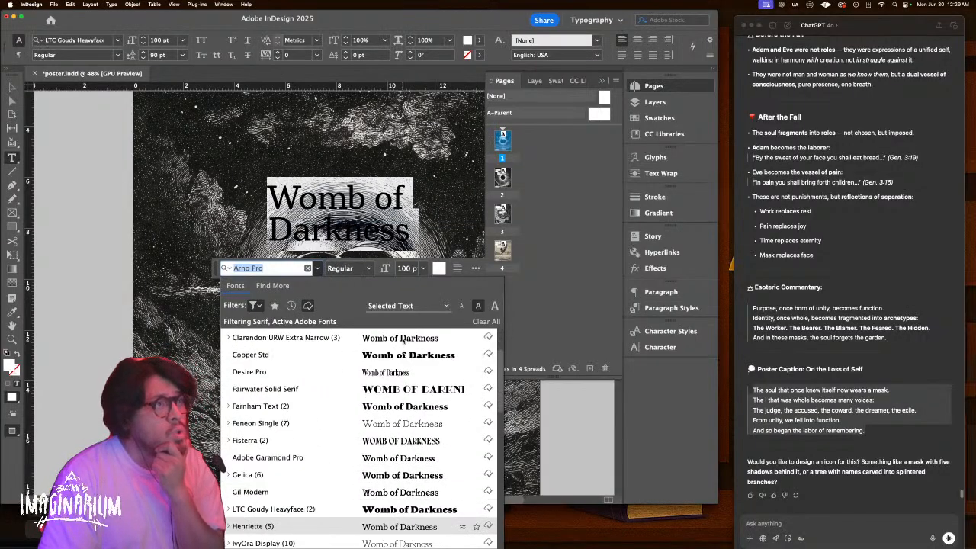
key(Down)
key(Down)
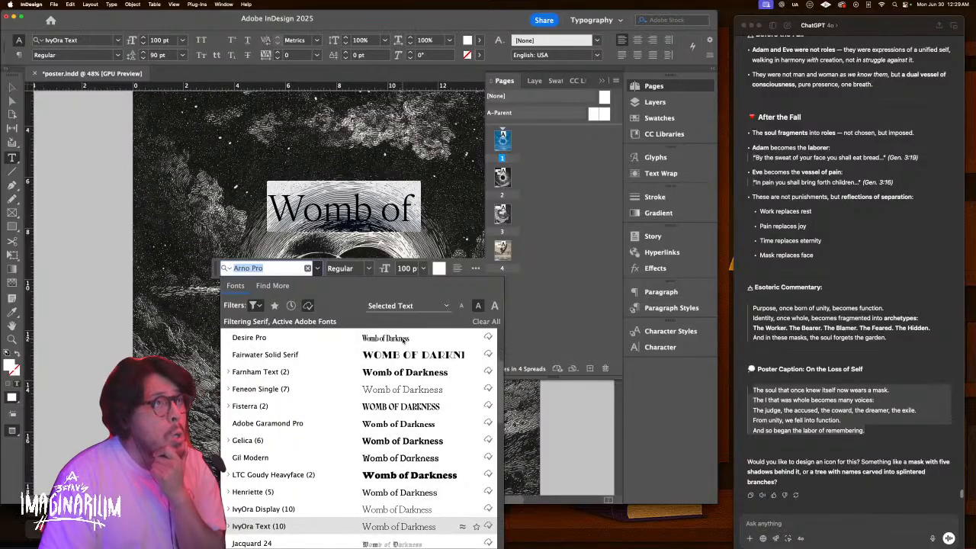
key(Down)
key(Down)
key(Up)
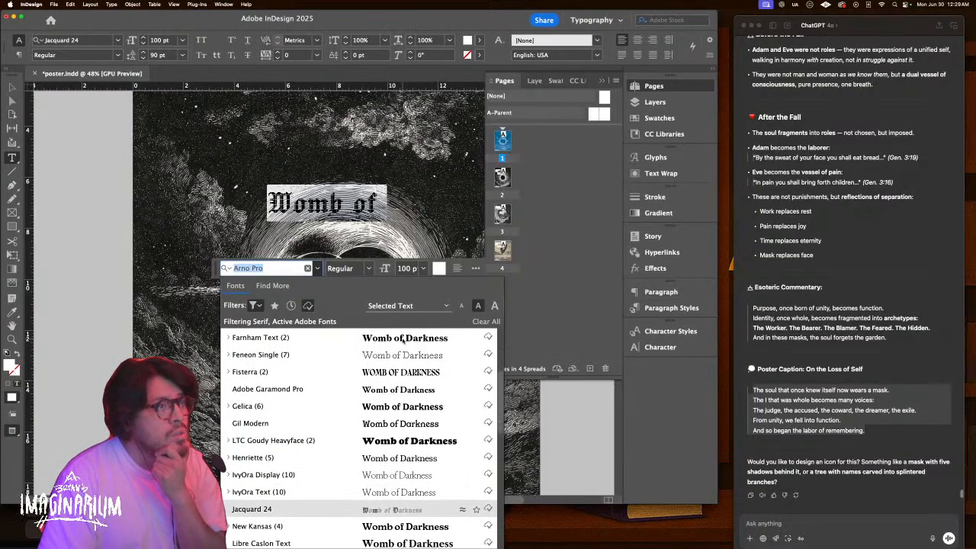
key(Down)
key(Down)
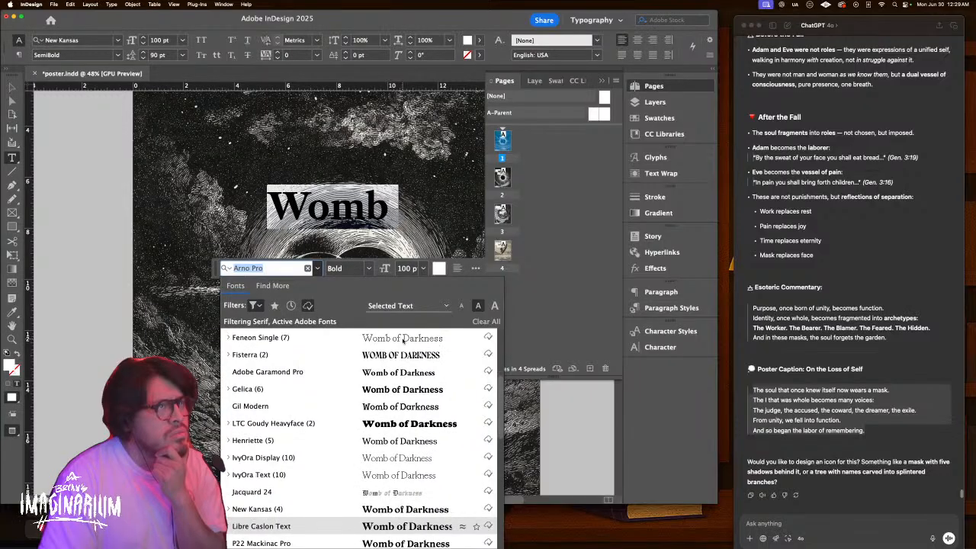
key(Up)
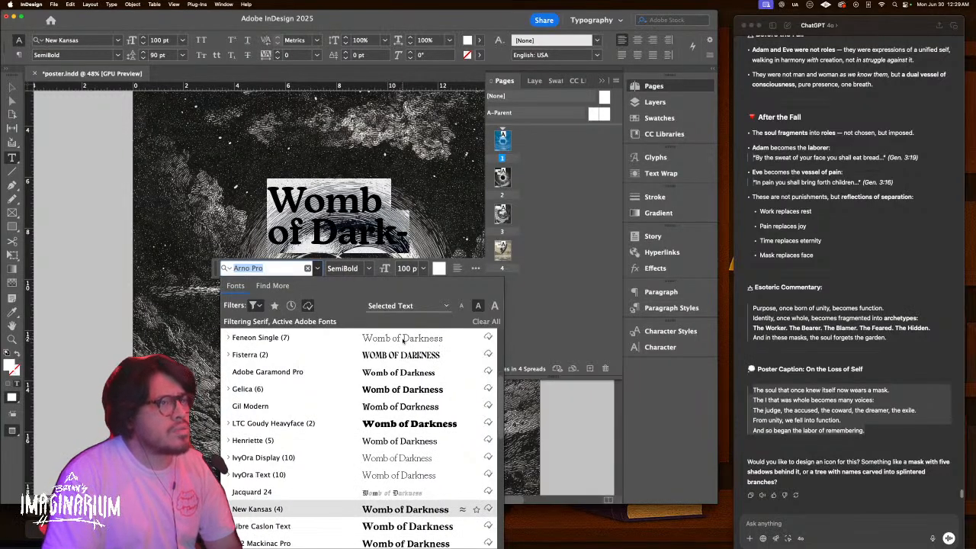
Preview Modesto Condensed, Museo, Old Claude, Quincy CF, Rhau, Swear Display and Texturina on the title
key(Down)
key(Down)
key(Down)
key(Down)
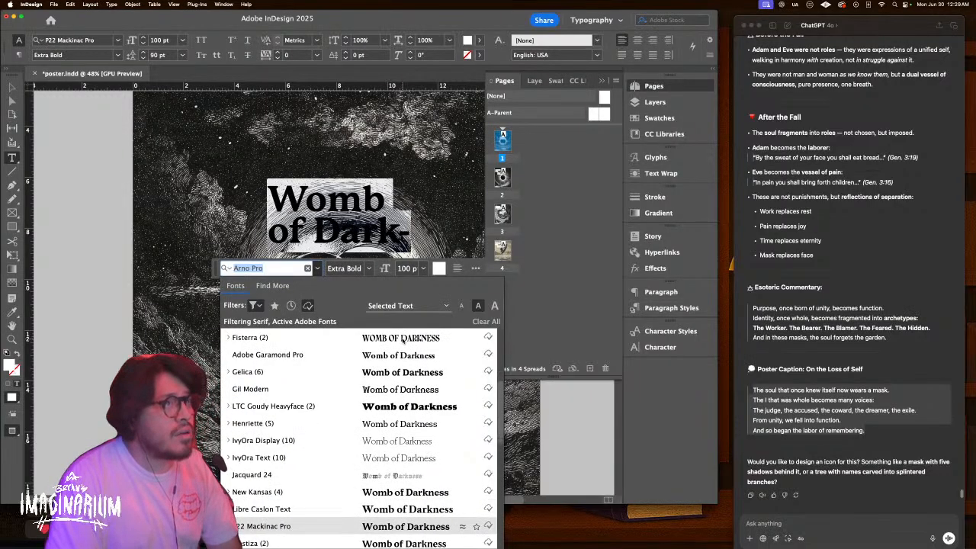
key(Down)
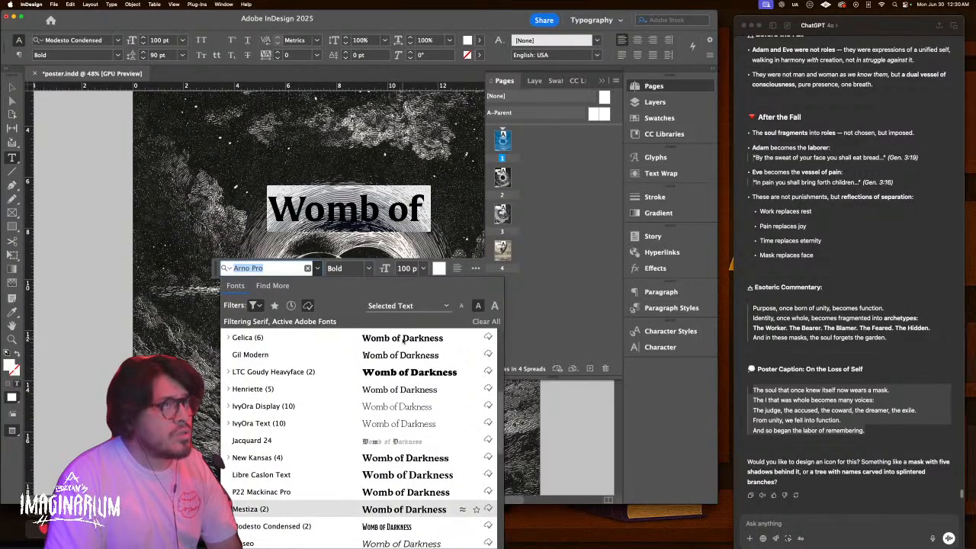
key(Down)
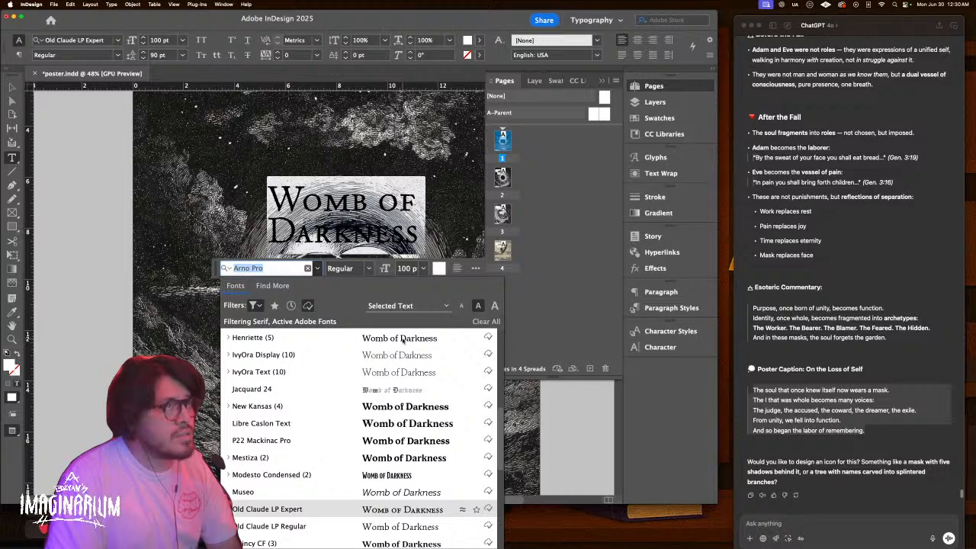
key(Down)
key(Down)
key(Down)
key(Down)
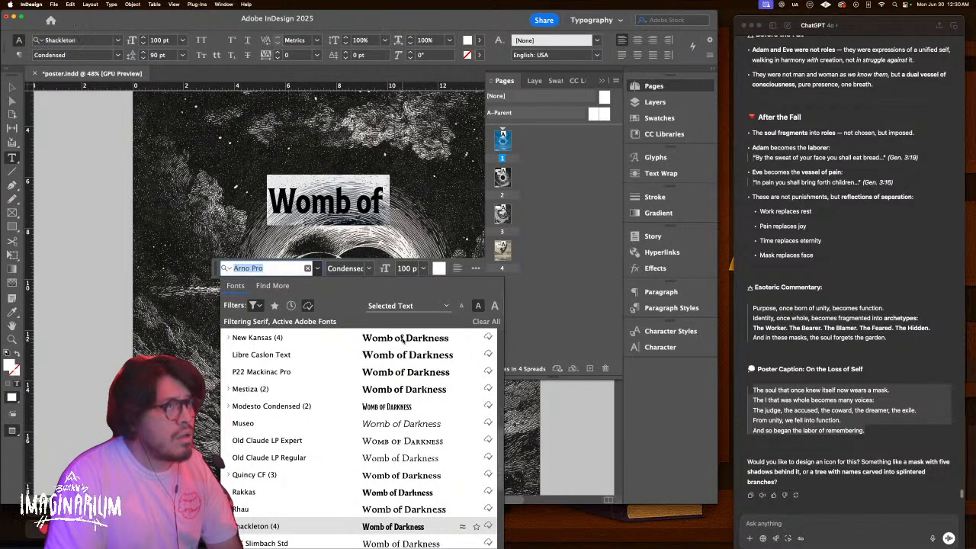
key(Down)
key(Down)
key(Down)
key(Down)
key(Down)
key(Down)
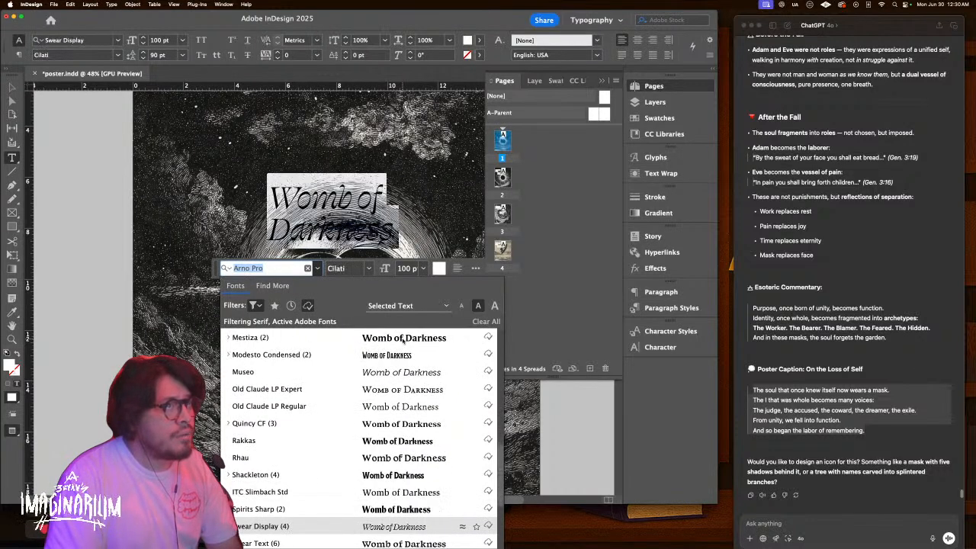
key(Up)
key(Up)
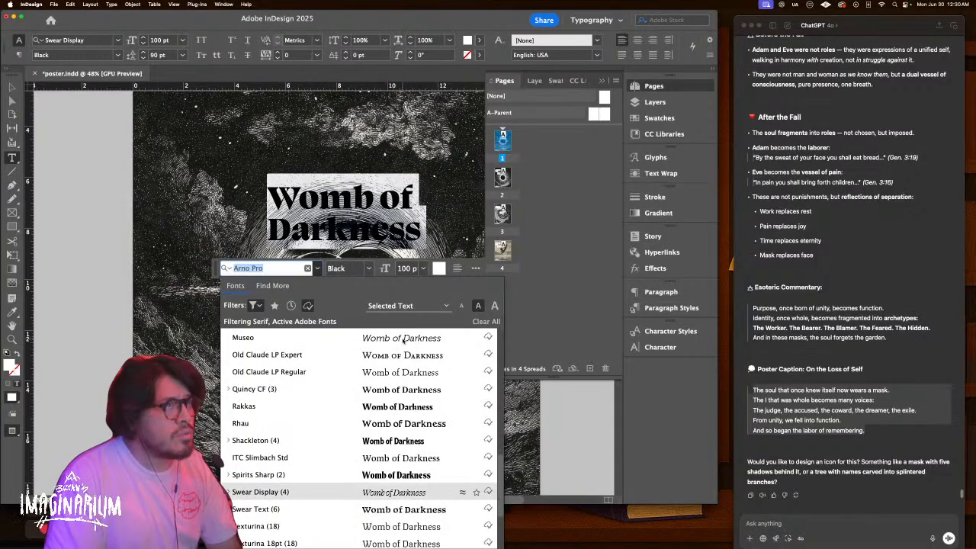
key(Down)
key(Down)
key(Down)
key(Down)
key(Down)
key(Down)
key(Down)
key(Down)
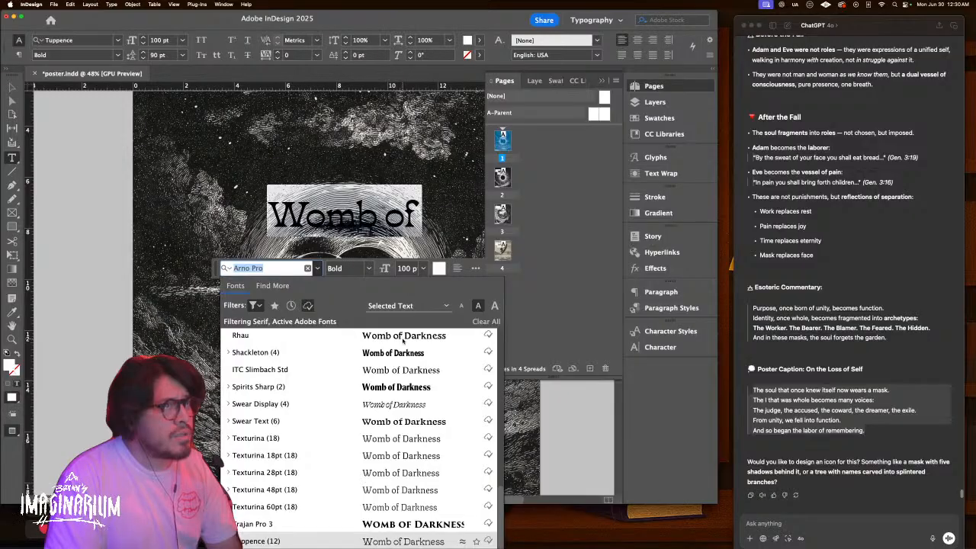
key(Up)
key(Up)
key(Up)
key(Up)
key(Up)
key(Up)
key(Up)
key(Up)
key(Up)
key(Up)
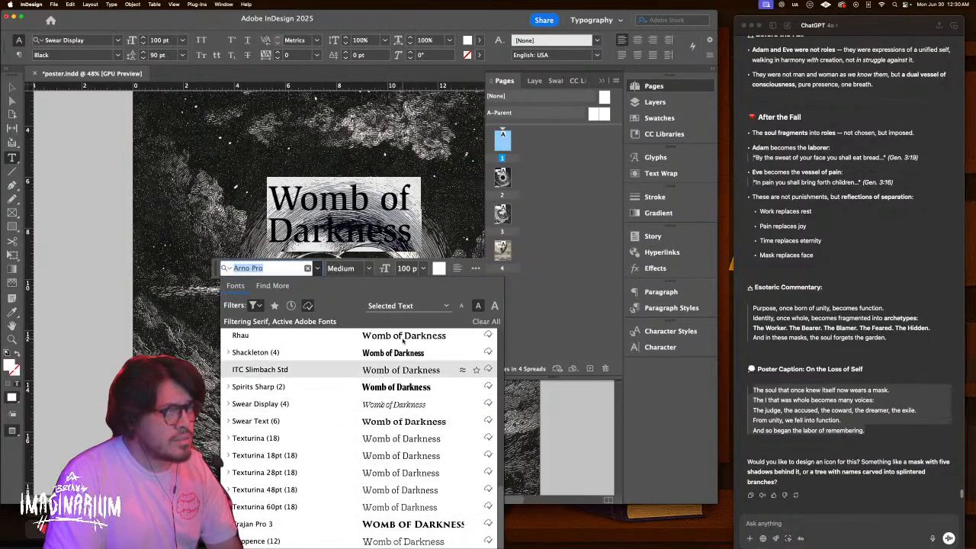
key(Up)
key(Up)
key(Up)
key(Up)
key(Up)
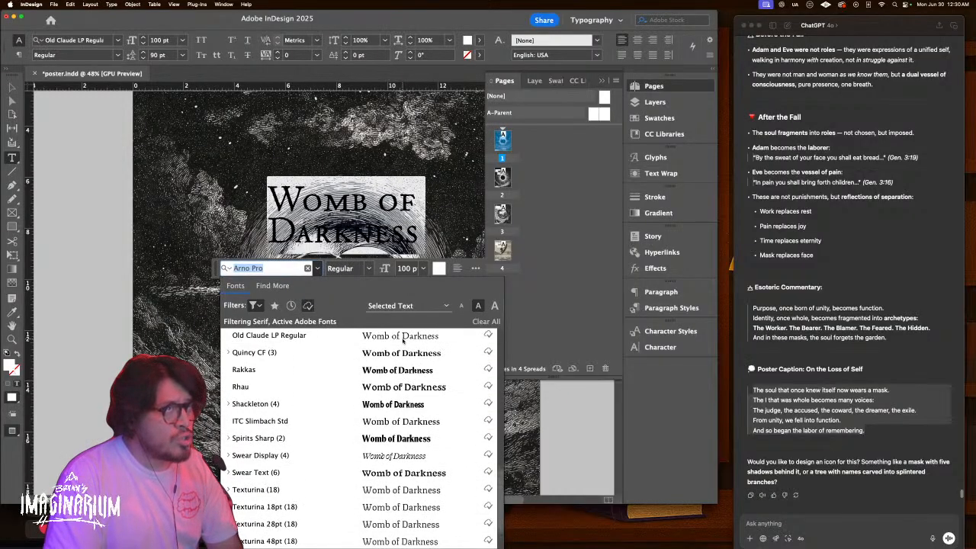
key(Up)
key(Up)
key(Up)
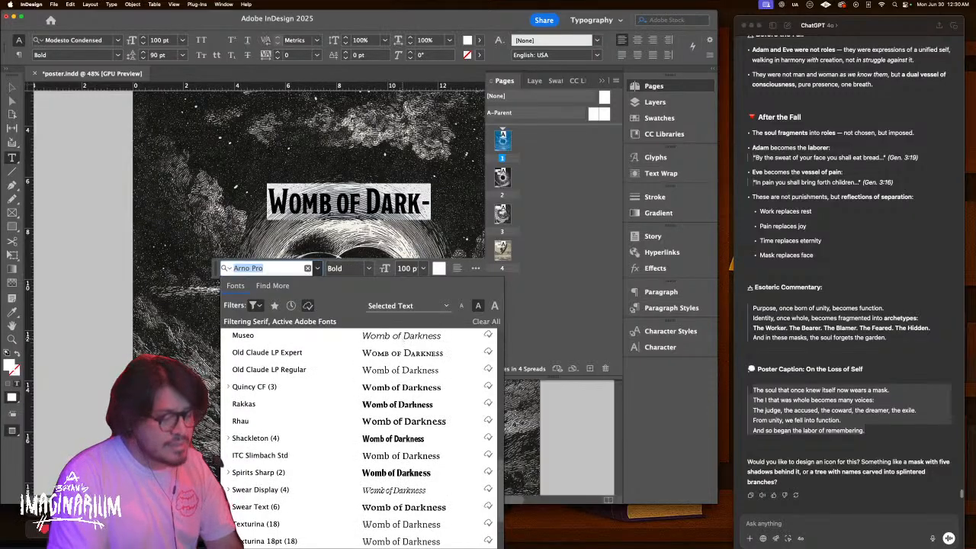
Search fonts for 'ka' and apply New Kansas Bold to the headline
text(ka)
key(Down)
key(Down)
key(Up)
key(Up)
key(Down)
key(Down)
key(Down)
key(Down)
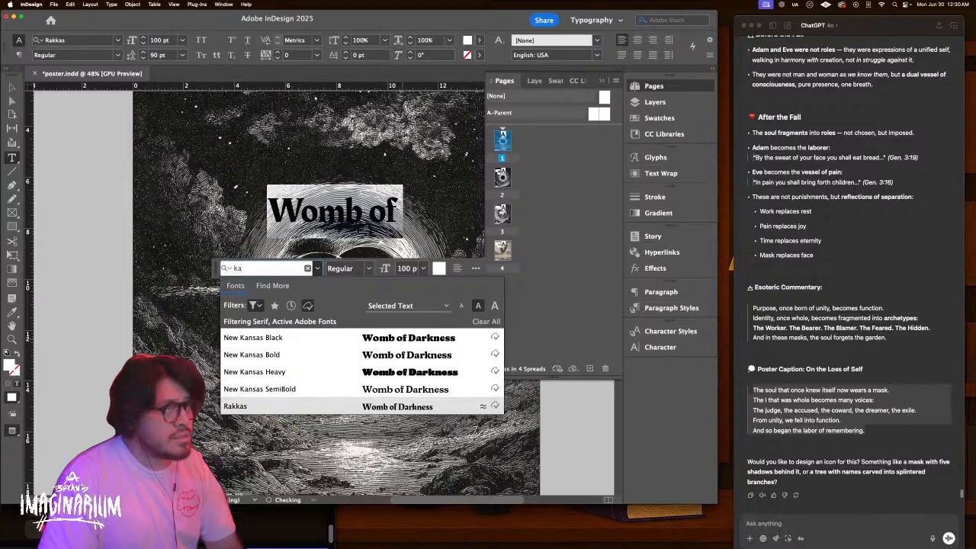
key(Up)
key(Up)
key(Up)
key(Return)
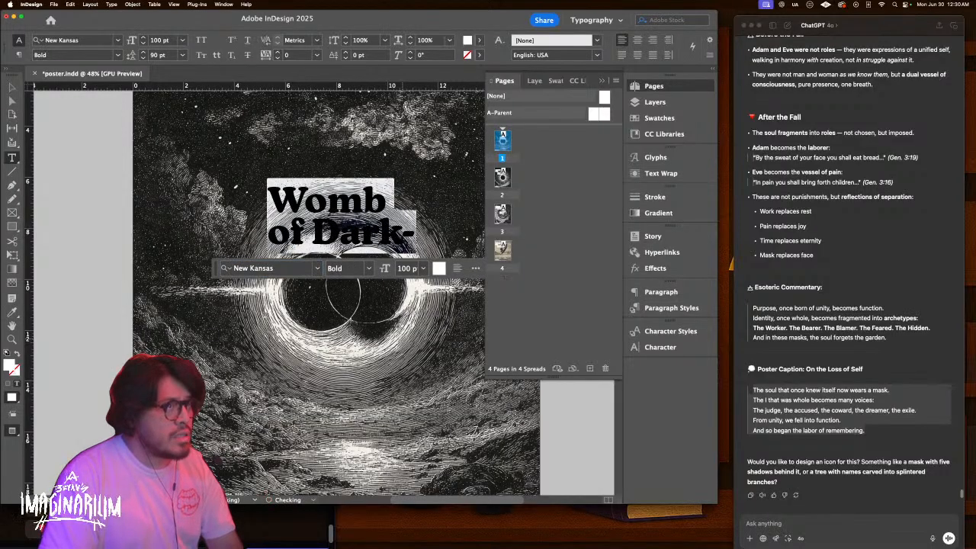
key(Escape)
Enlarge the title frame from its corners so 'Darkness' fits
scroll(385, 239, right, 2)
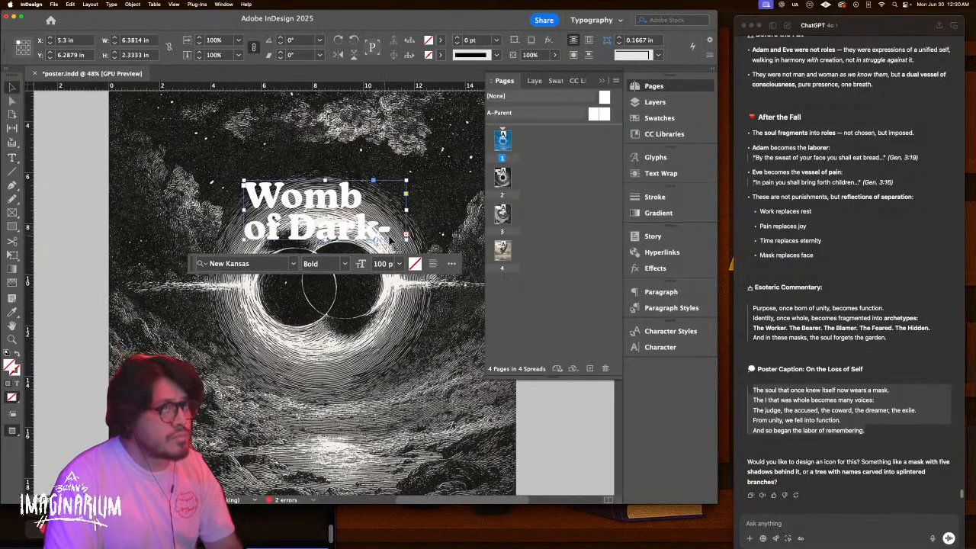
drag(406, 237, 423, 298)
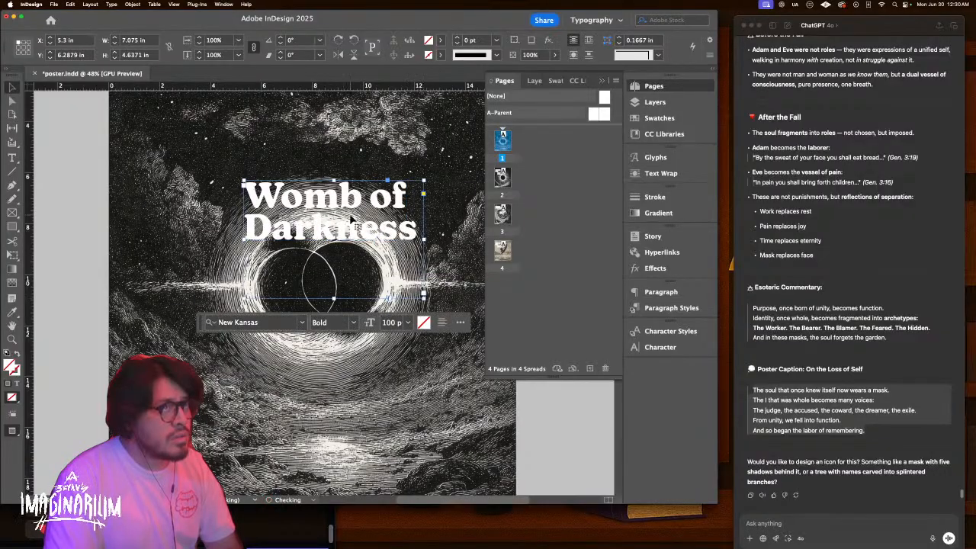
scroll(352, 221, up, 4)
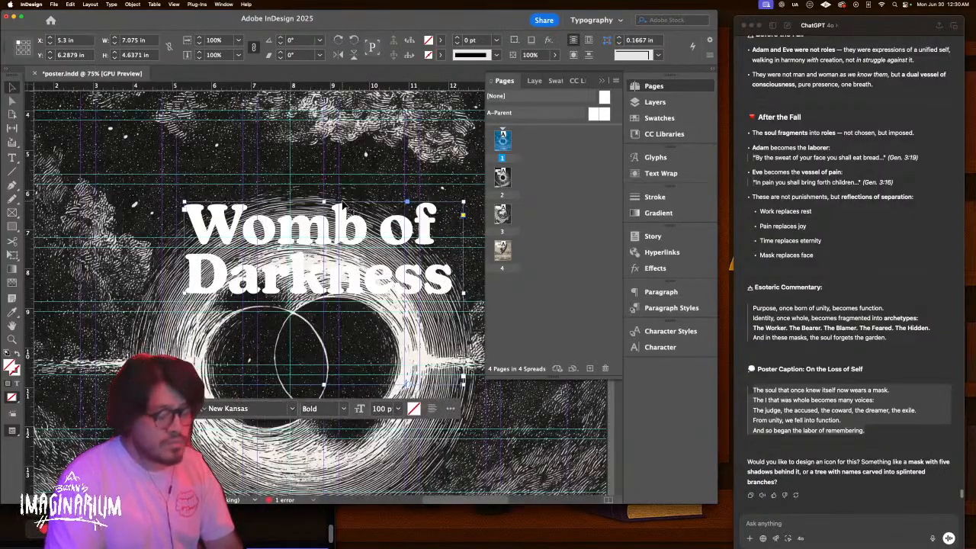
scroll(343, 204, down, 6)
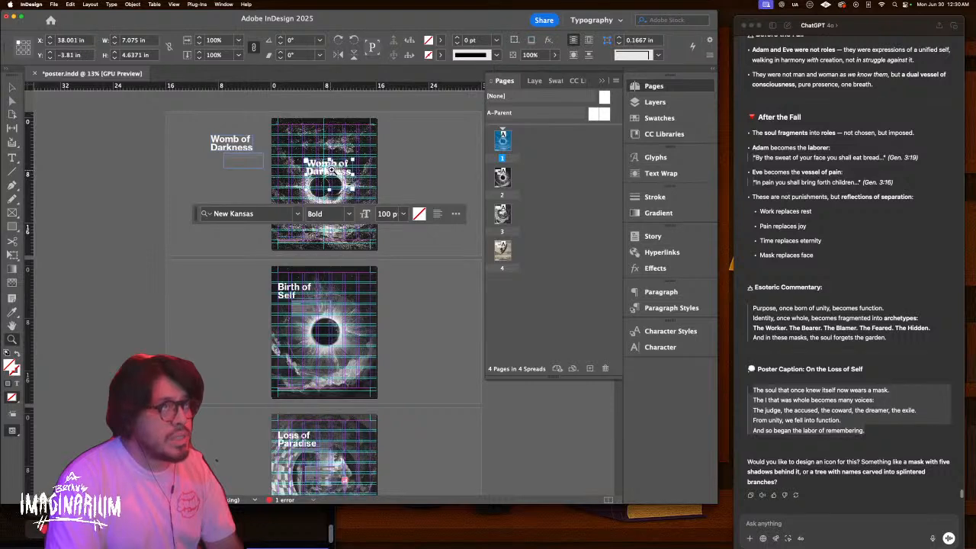
scroll(329, 171, up, 3)
scroll(324, 172, down, 1)
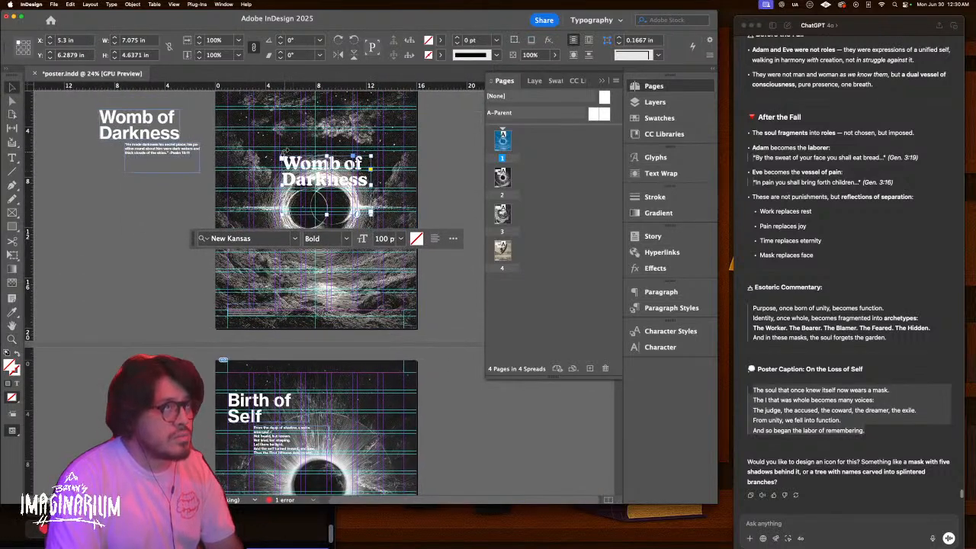
drag(282, 154, 252, 131)
Raise the title text to 180 pt with Auto line spacing
double_click(317, 165)
key(super+a)
click(166, 42)
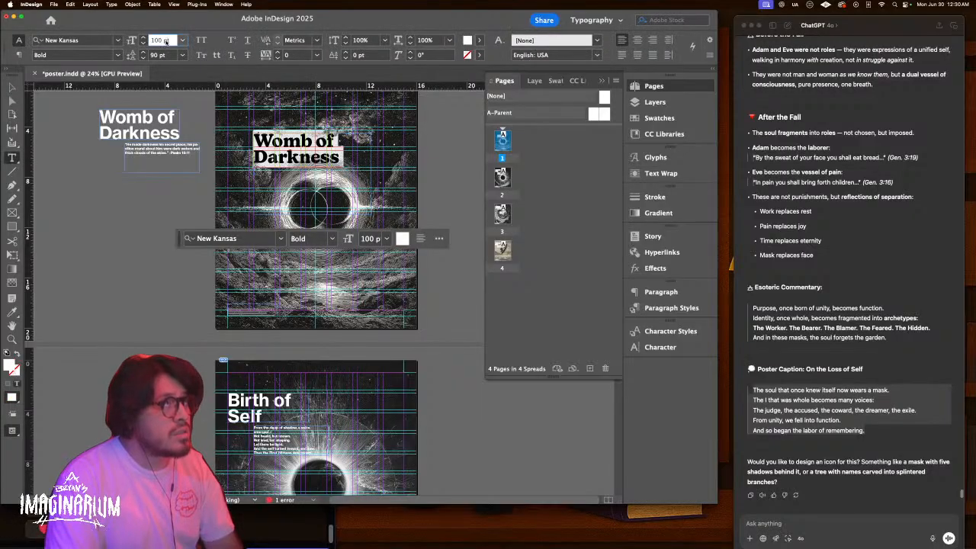
key(shift+Up)
key(shift+Up)
key(shift+Up)
key(shift+Up)
key(shift+Up)
key(shift+Up)
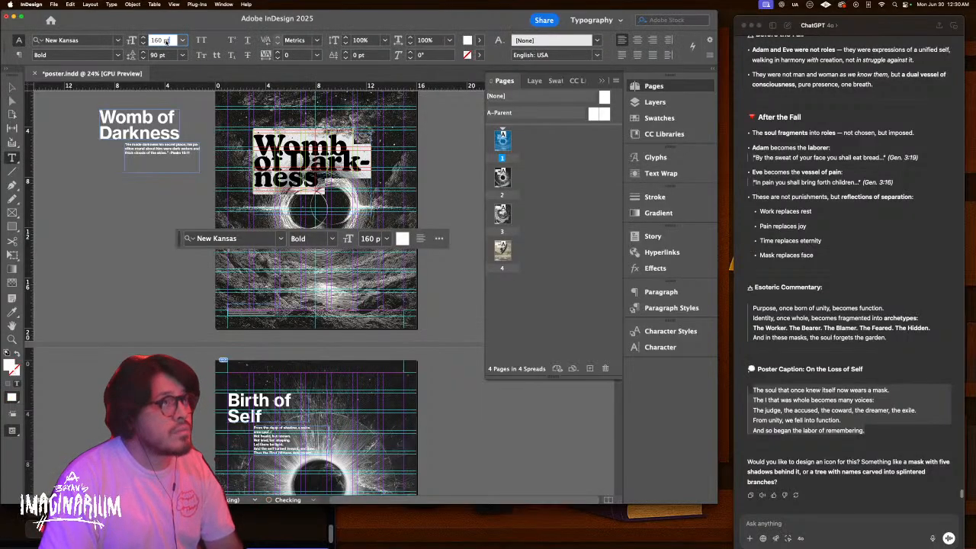
key(shift+Up)
key(shift+Up)
click(182, 55)
click(177, 67)
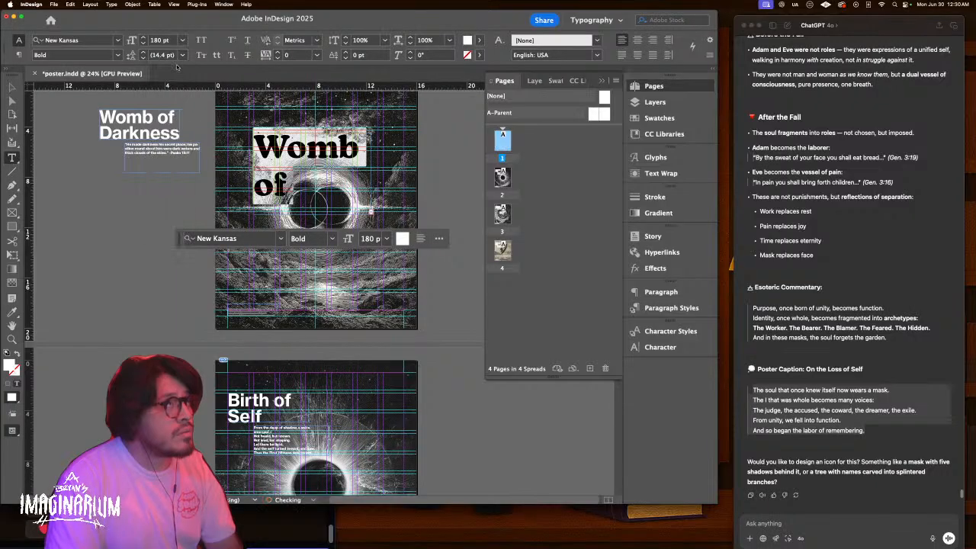
key(Escape)
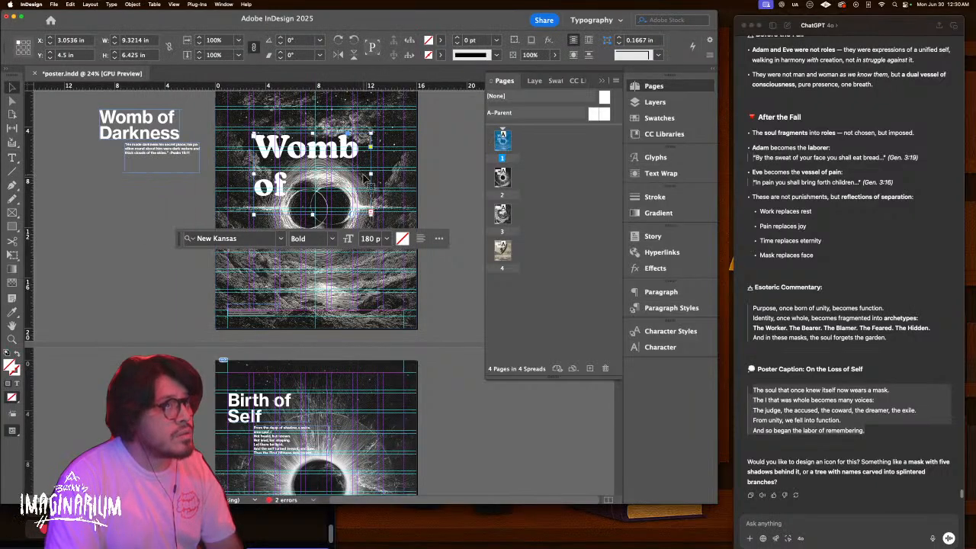
Widen the title frame and set the text to New Kansas SemiBold at 160 pt
drag(369, 180, 404, 175)
double_click(338, 179)
key(super+a)
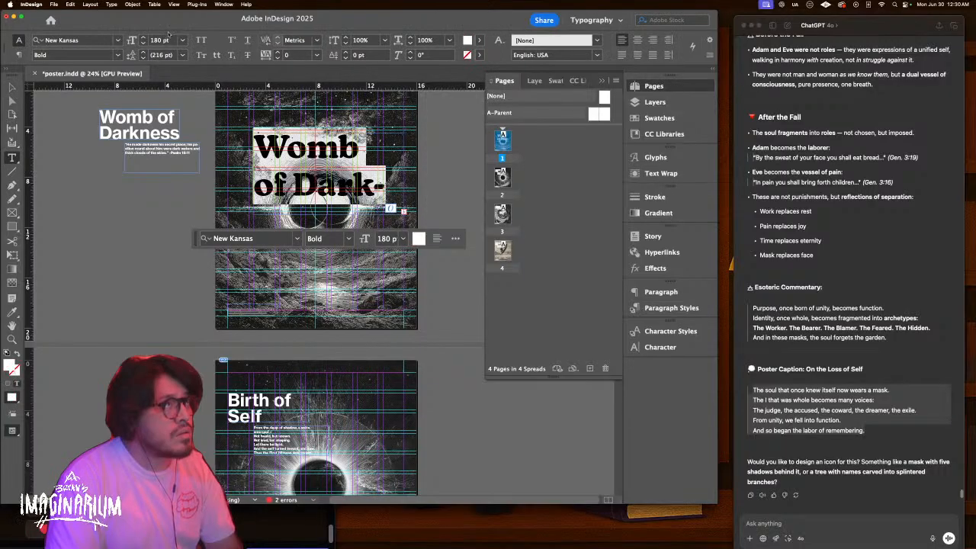
click(162, 40)
key(shift+Down)
key(shift+Down)
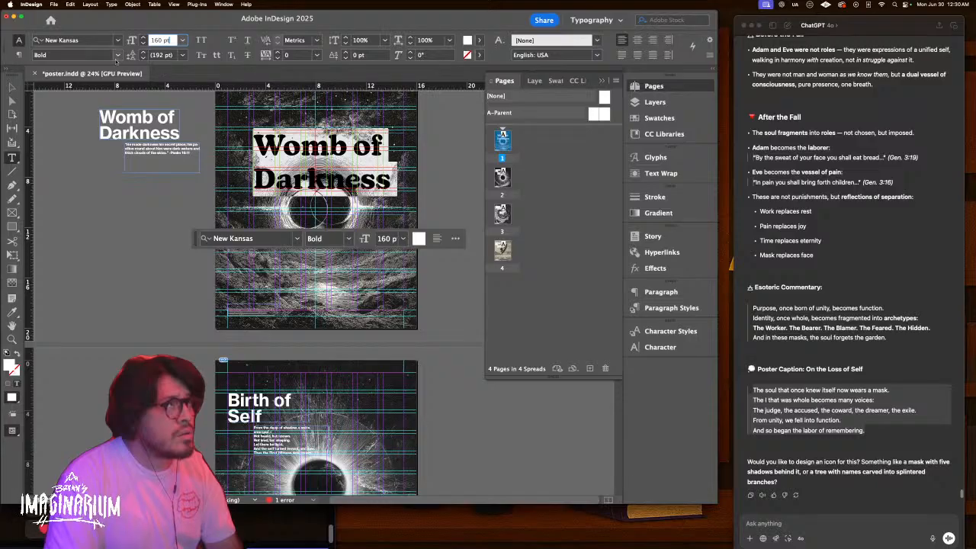
click(118, 55)
click(80, 67)
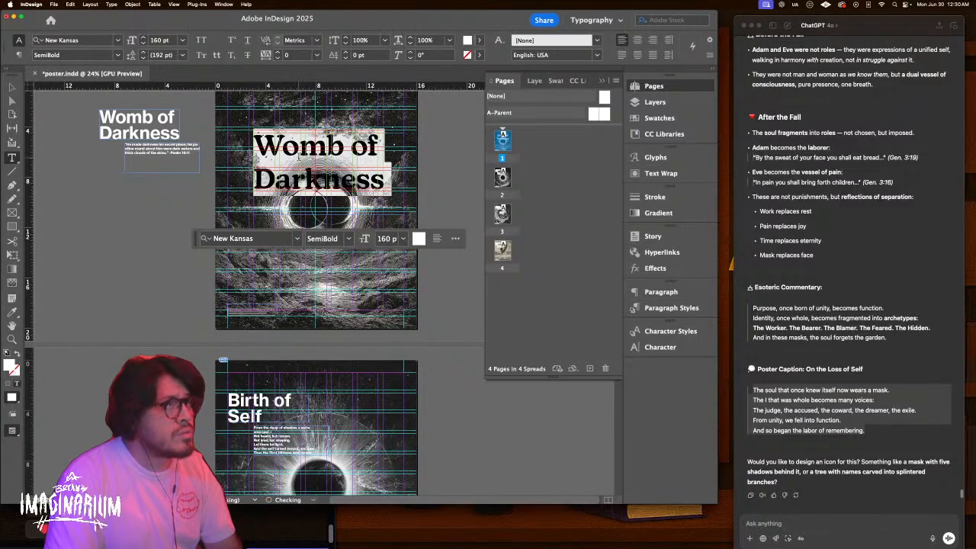
key(Escape)
Preview the page without guides, zoom in on the title, then leave InDesign for another desktop
key(w)
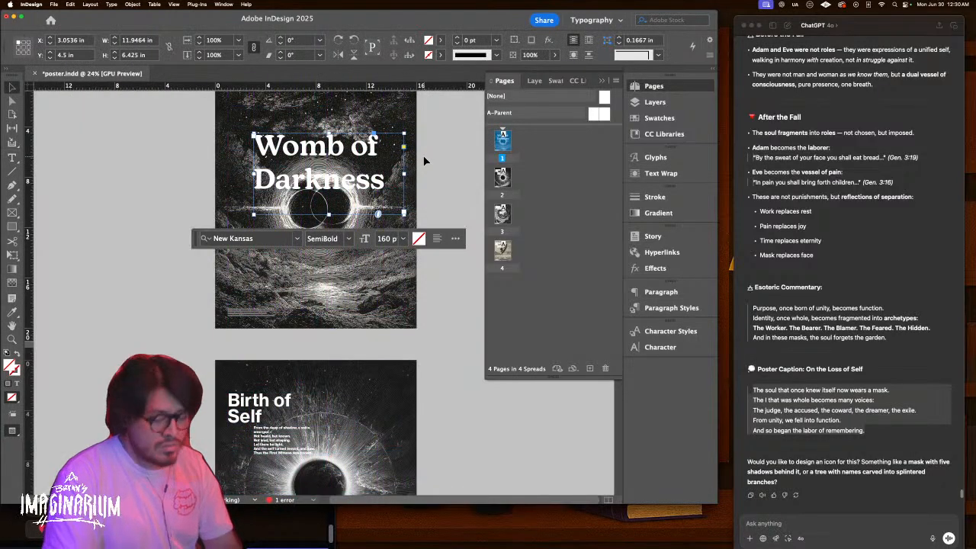
key(super+=)
key(super+=)
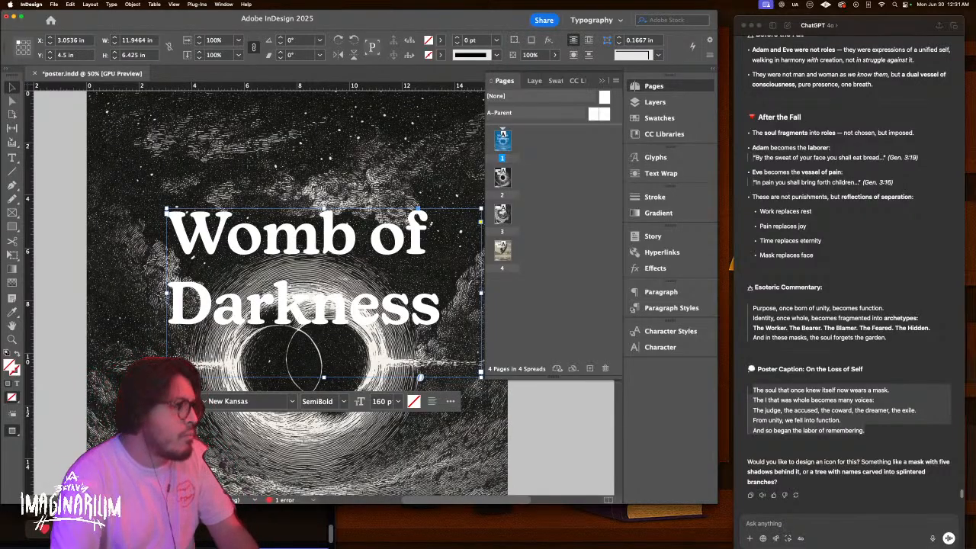
key(super+Tab)
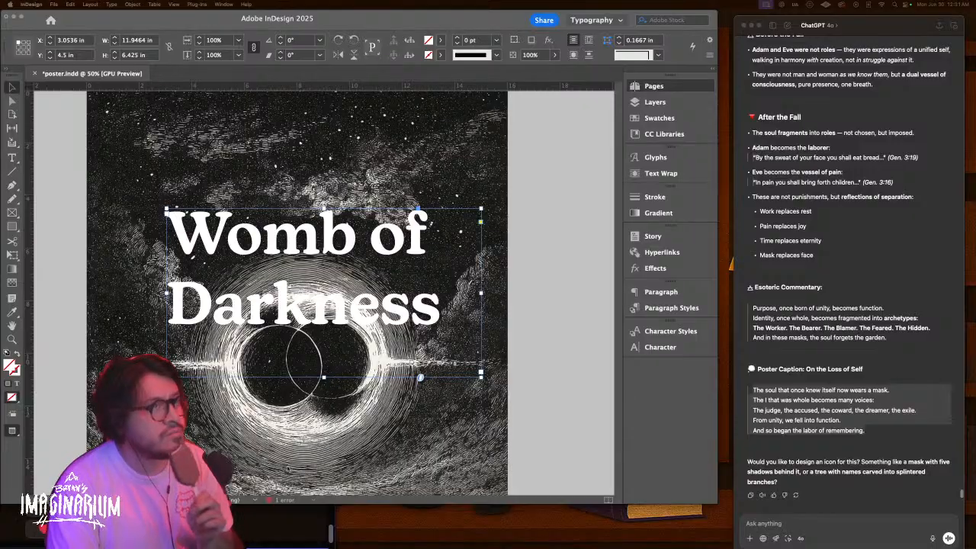
key(ctrl+Right)
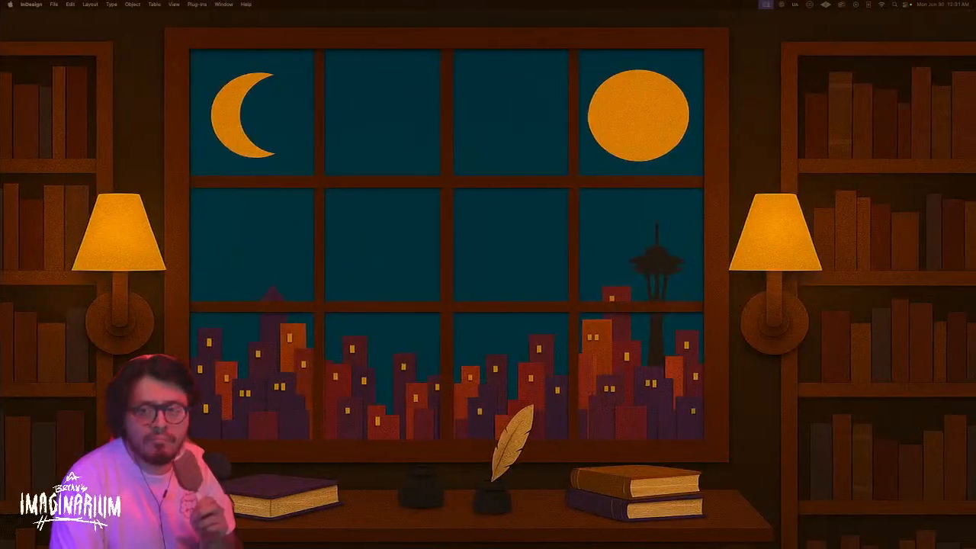
In Photoshop, start opening a file and preview the skull-shaped valley image
key(super+Tab)
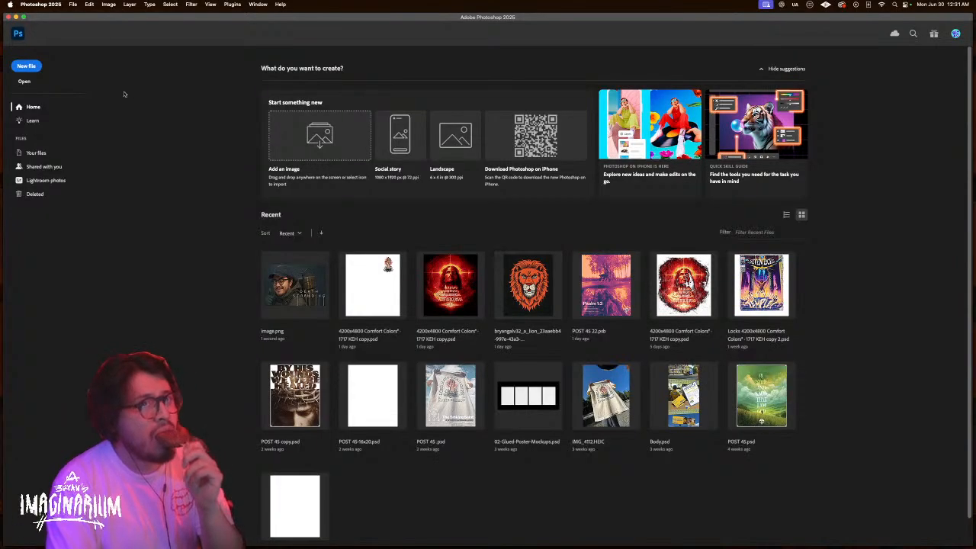
click(28, 84)
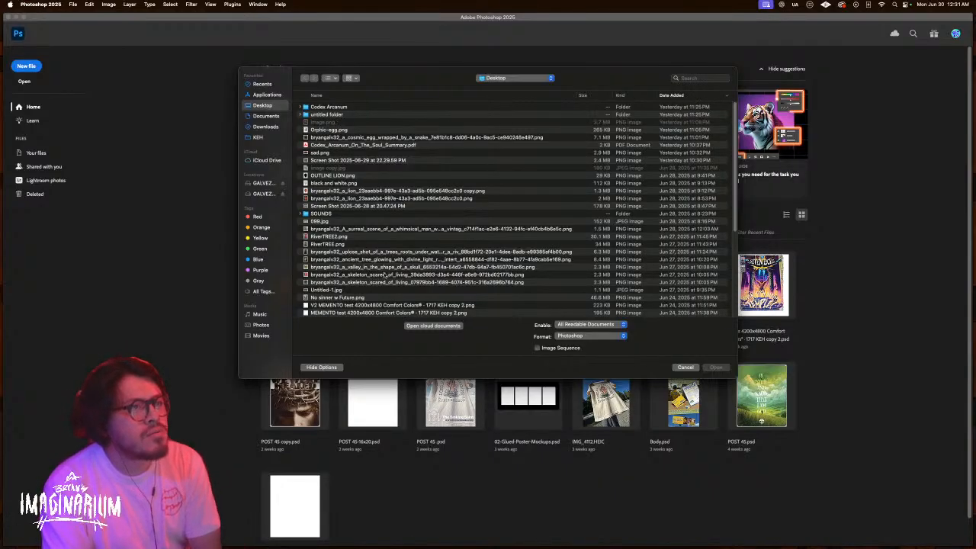
click(470, 268)
key(space)
key(space)
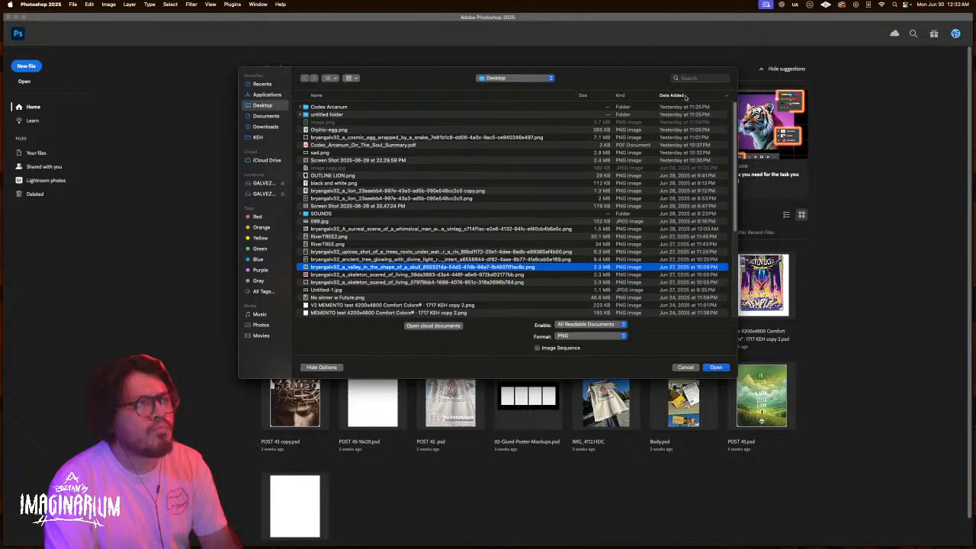
Browse to Desktop > Codex Arcanum, preview its images, and open the two black holes PNG
click(263, 126)
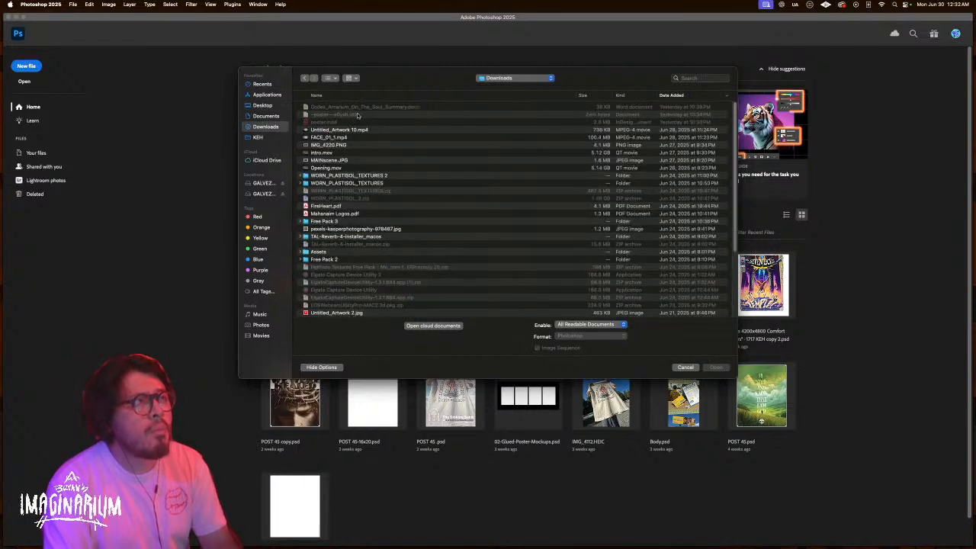
click(265, 106)
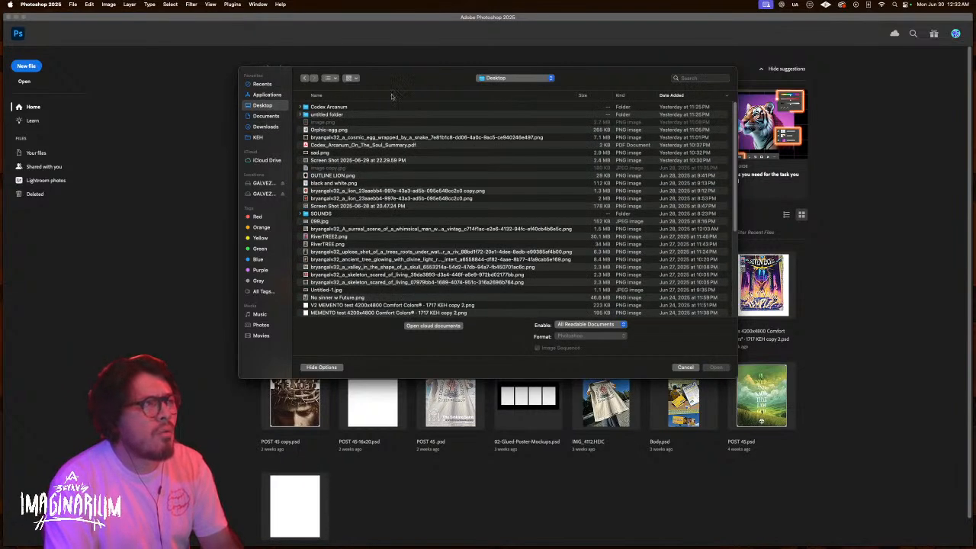
click(328, 108)
double_click(327, 107)
key(space)
key(Down)
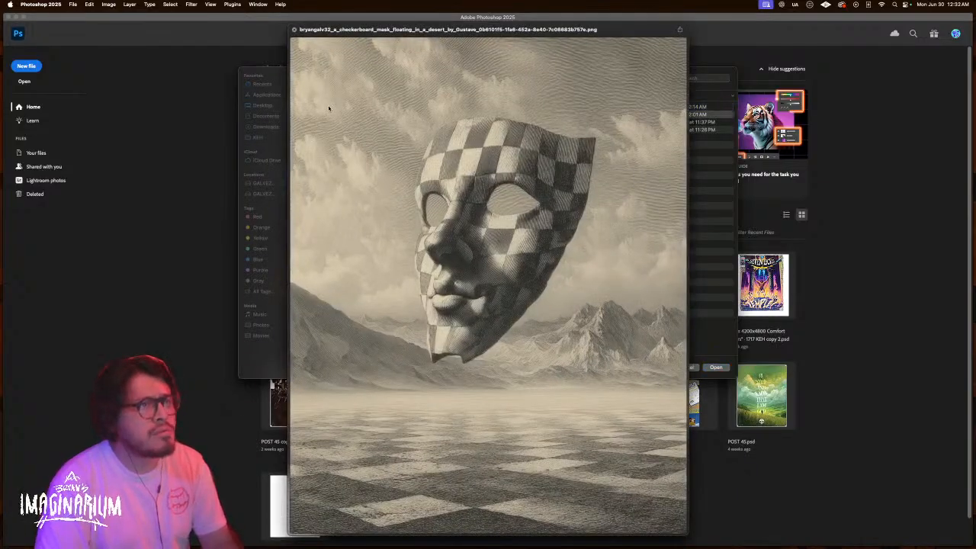
key(Down)
key(Down)
key(space)
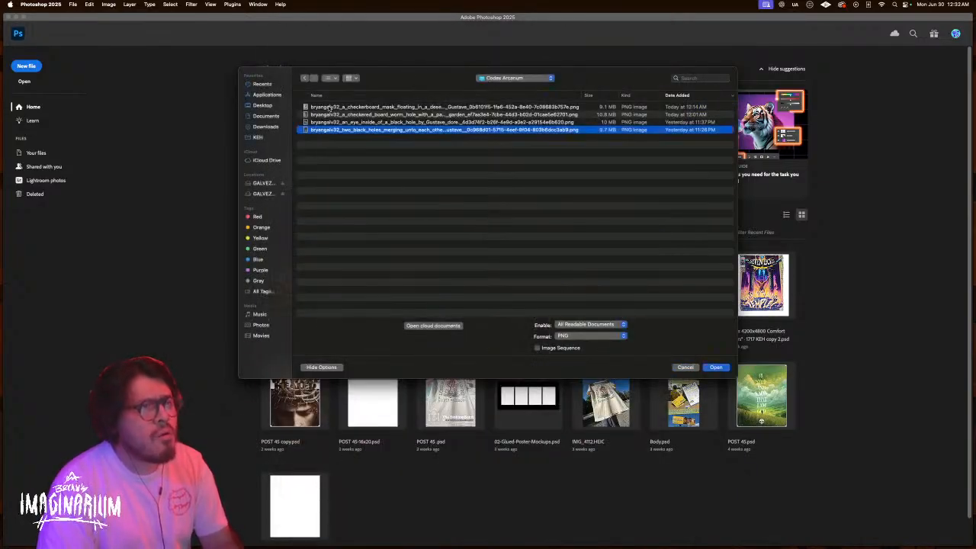
key(Return)
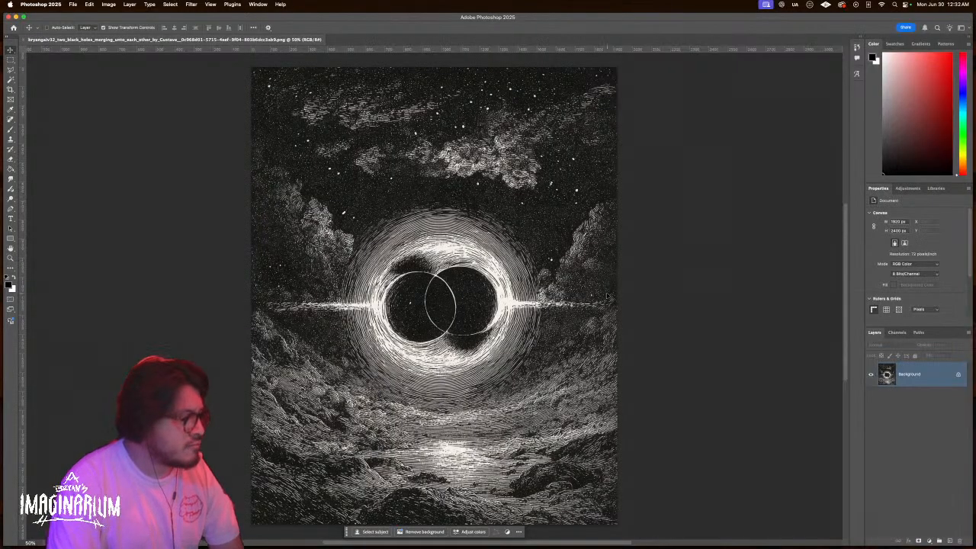
Add a Gradient Map adjustment layer running black to red over the engraving
click(930, 541)
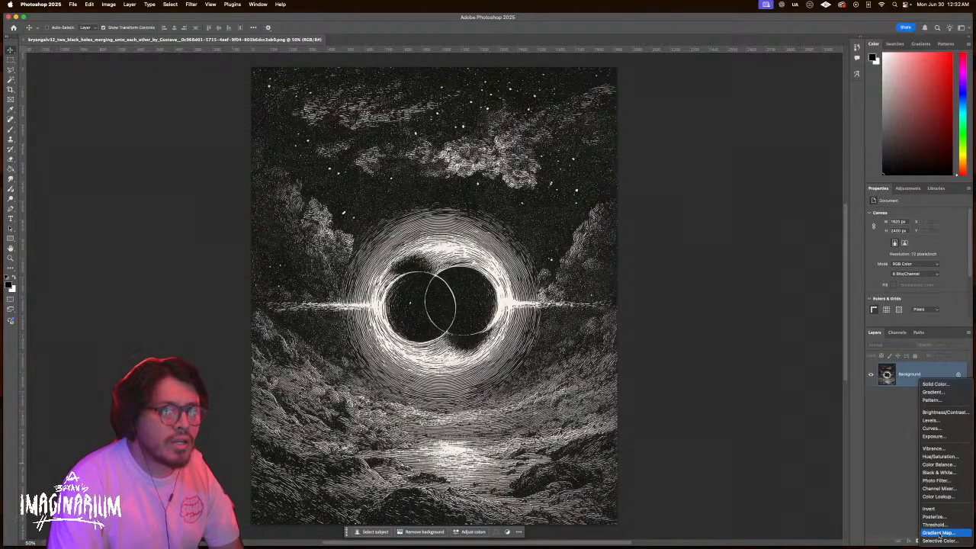
click(939, 532)
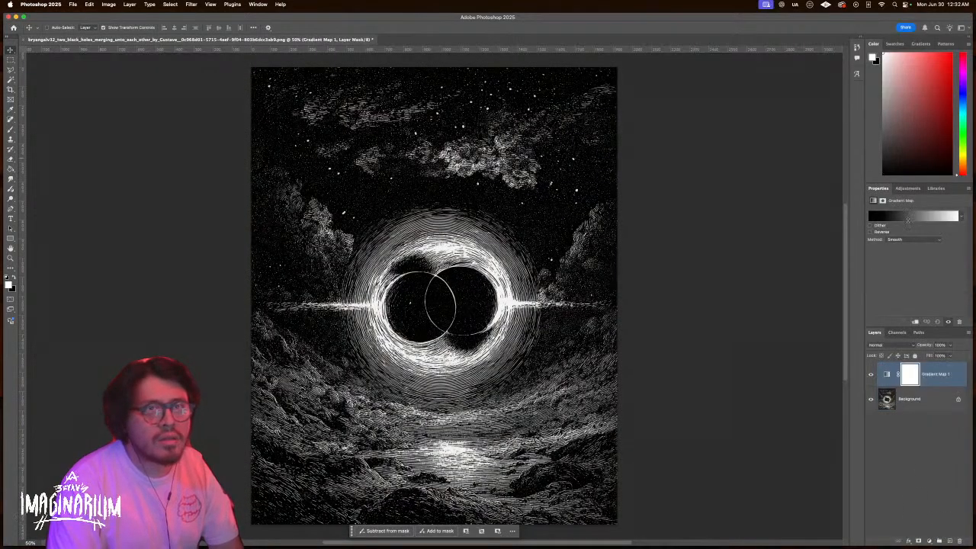
click(896, 220)
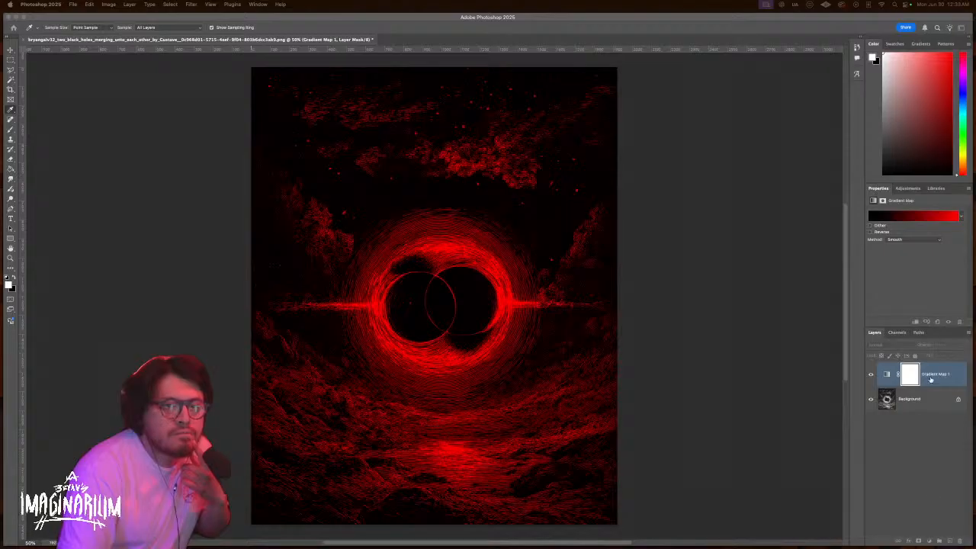
key(v)
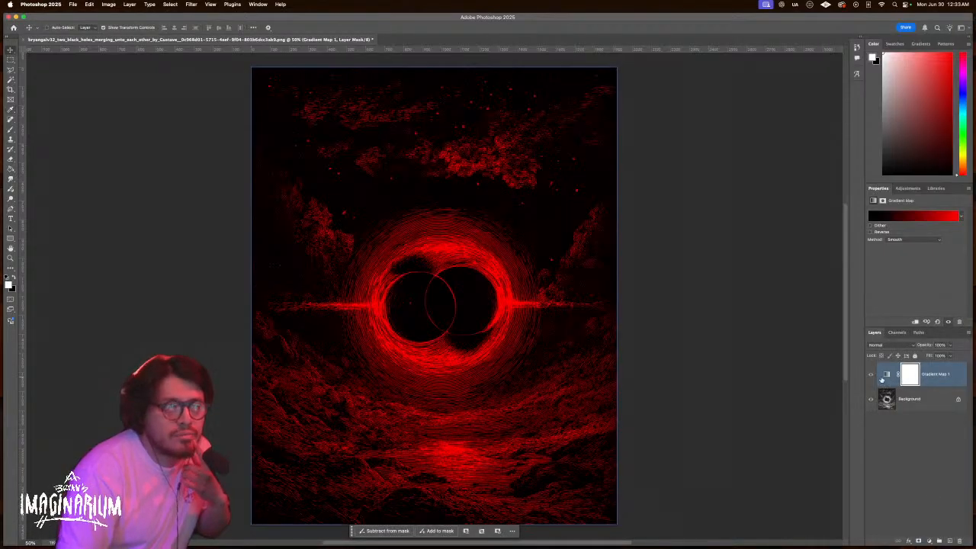
In the Gradient Editor, move the red stop inward and add a pale pink end stop
key(i)
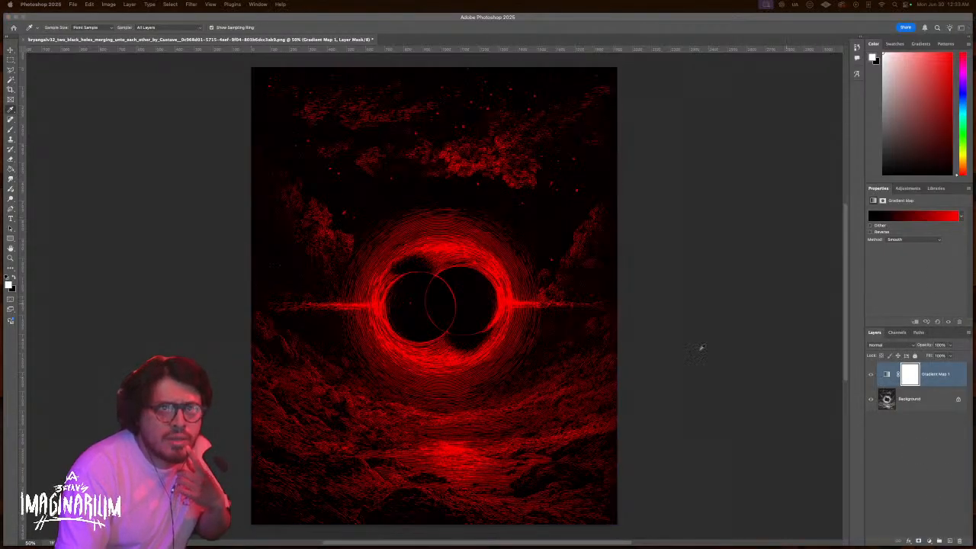
click(913, 216)
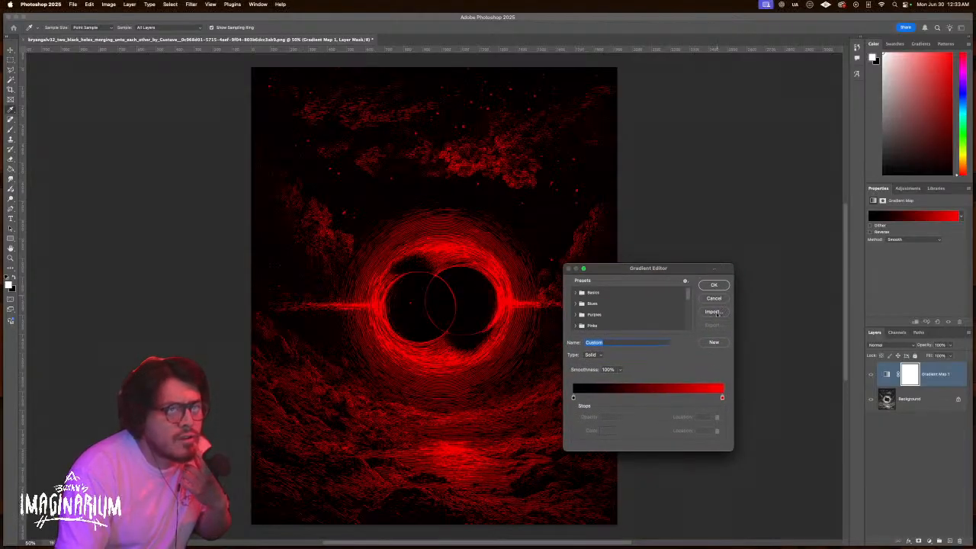
click(722, 398)
drag(722, 398, 662, 398)
click(723, 398)
click(607, 430)
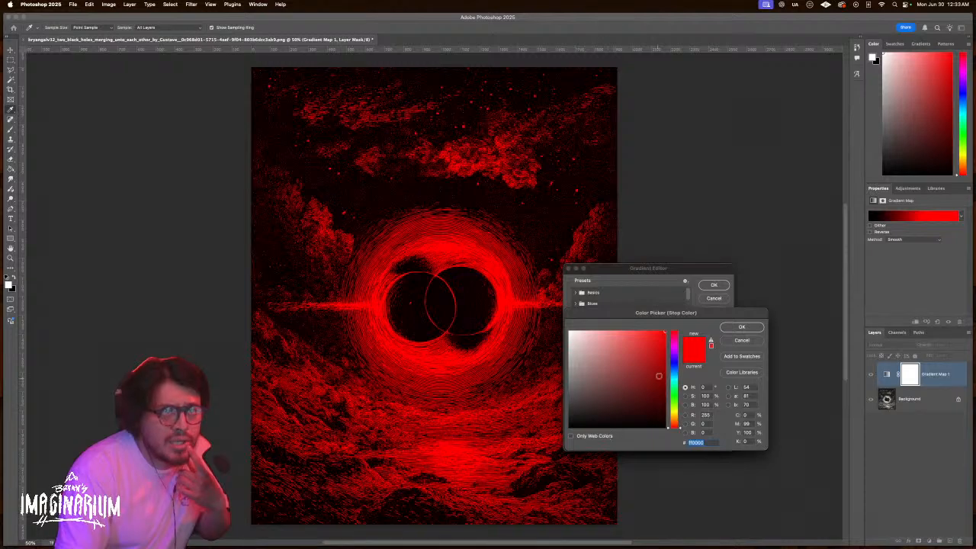
click(676, 346)
drag(652, 336, 605, 326)
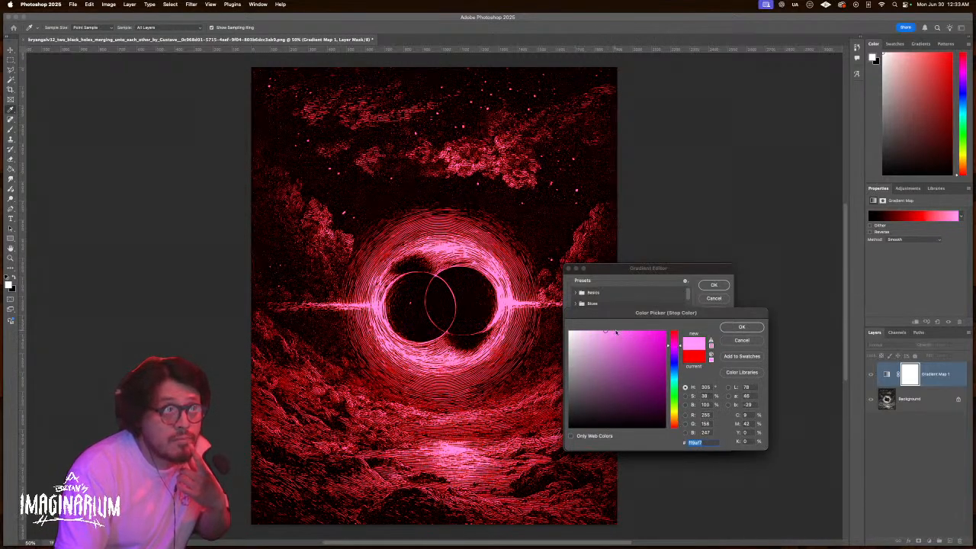
click(738, 327)
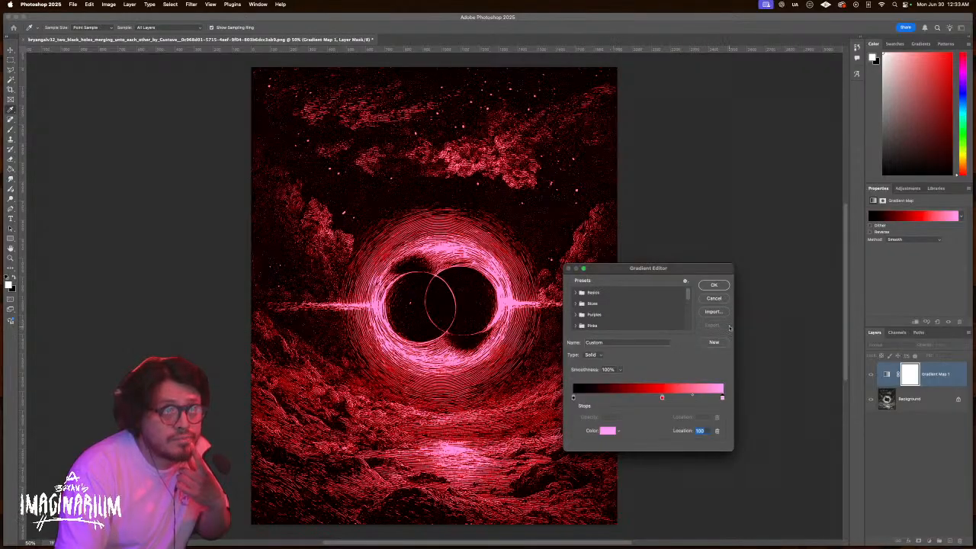
drag(661, 398, 618, 398)
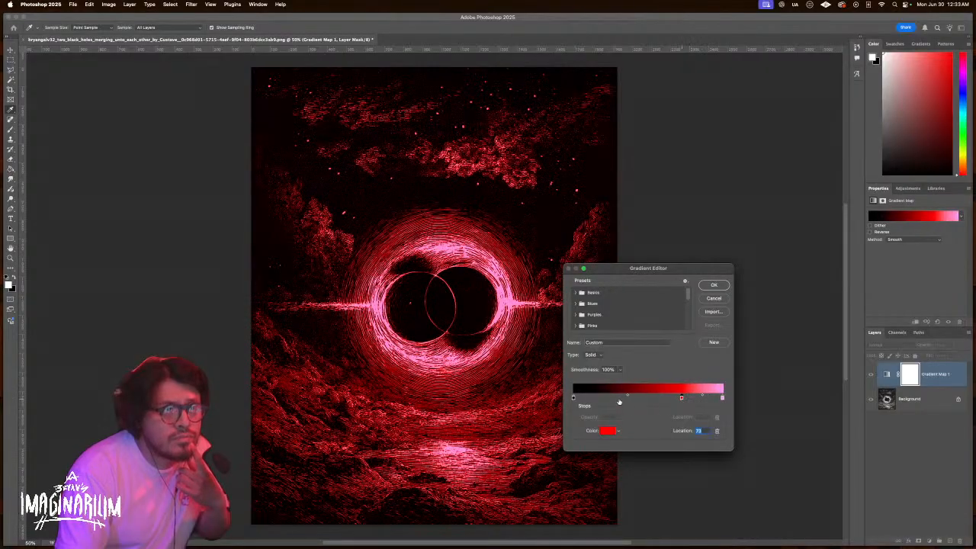
key(super+z)
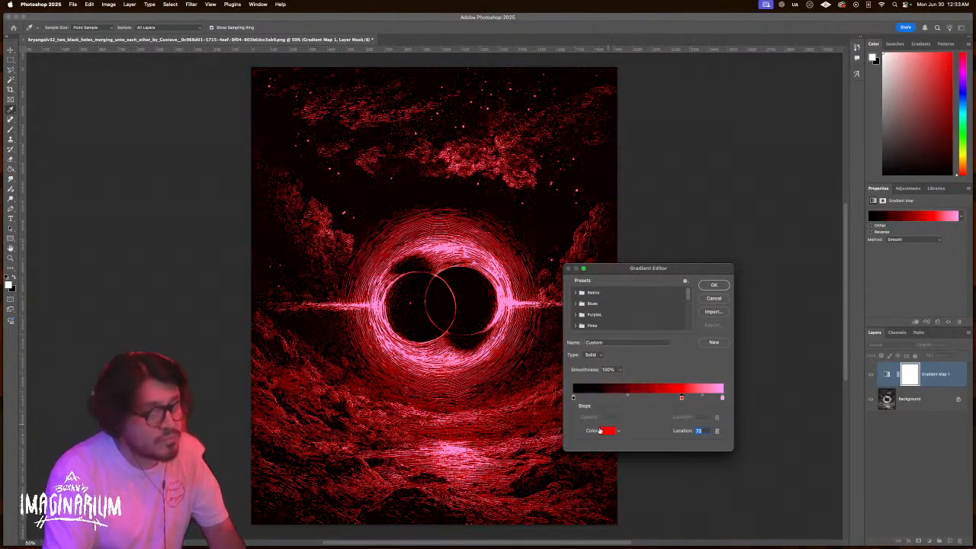
Set the gradient's dark start stop to a near-black navy, hue around 232°
click(574, 398)
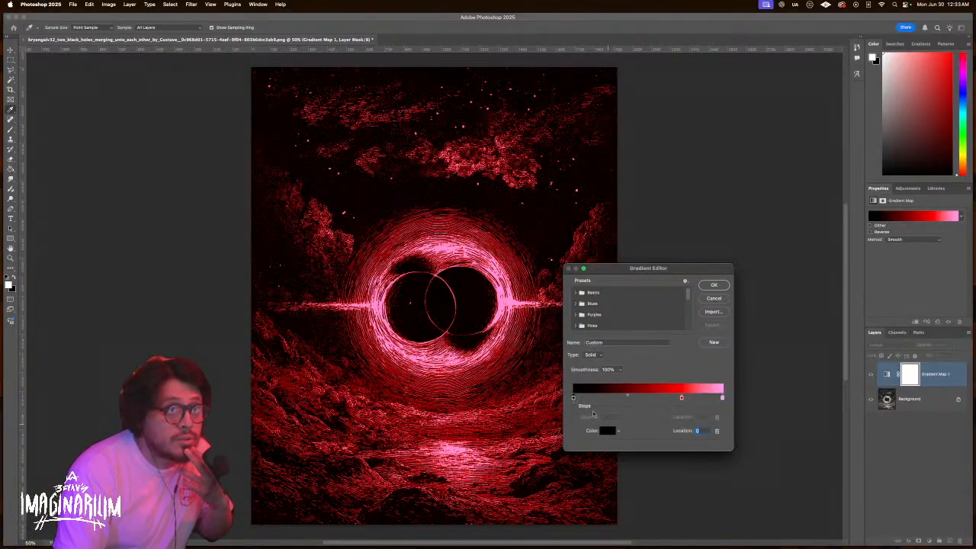
click(608, 430)
click(675, 370)
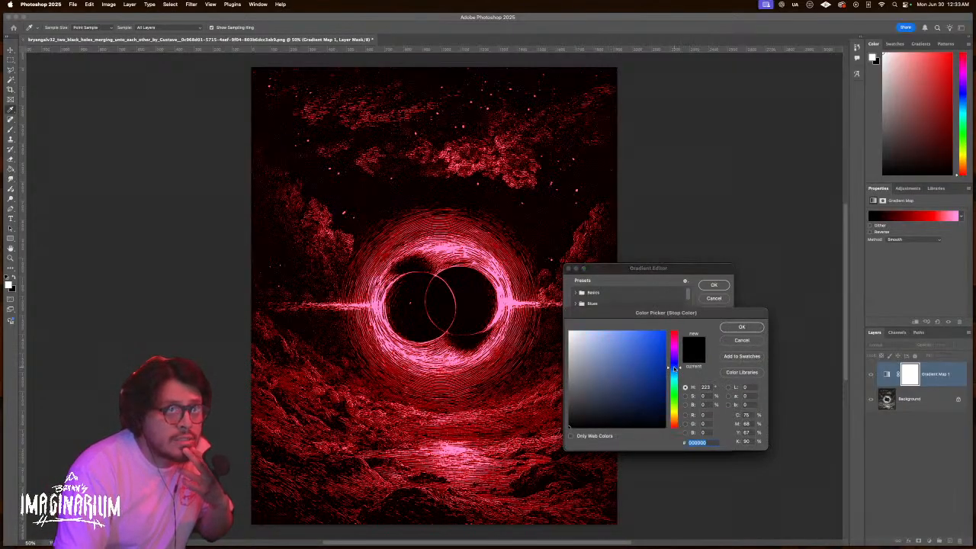
mouse_move(614, 396)
mouse_down()
mouse_move(614, 411)
mouse_move(675, 420)
mouse_move(665, 414)
mouse_up()
drag(680, 370, 678, 366)
mouse_move(664, 405)
mouse_down()
mouse_move(662, 413)
mouse_move(644, 409)
mouse_move(652, 411)
mouse_up()
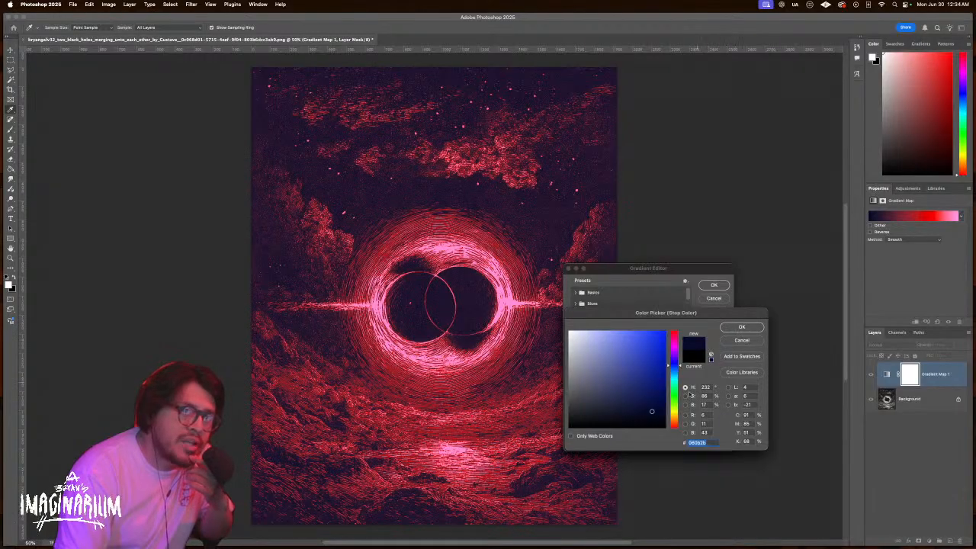
drag(653, 409, 661, 415)
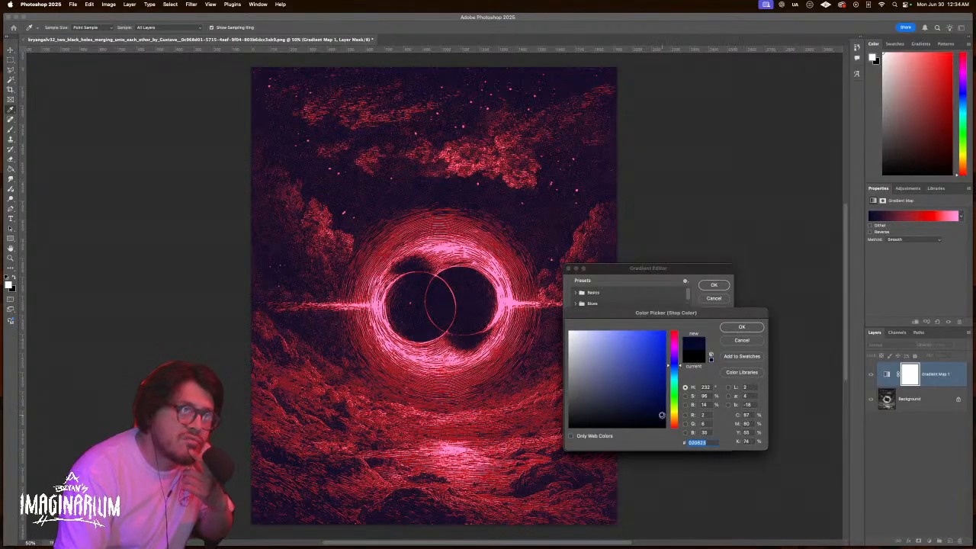
Keep the navy start, move red to 50 and pink to 75, and add a light orange (ffa200) end stop
click(742, 327)
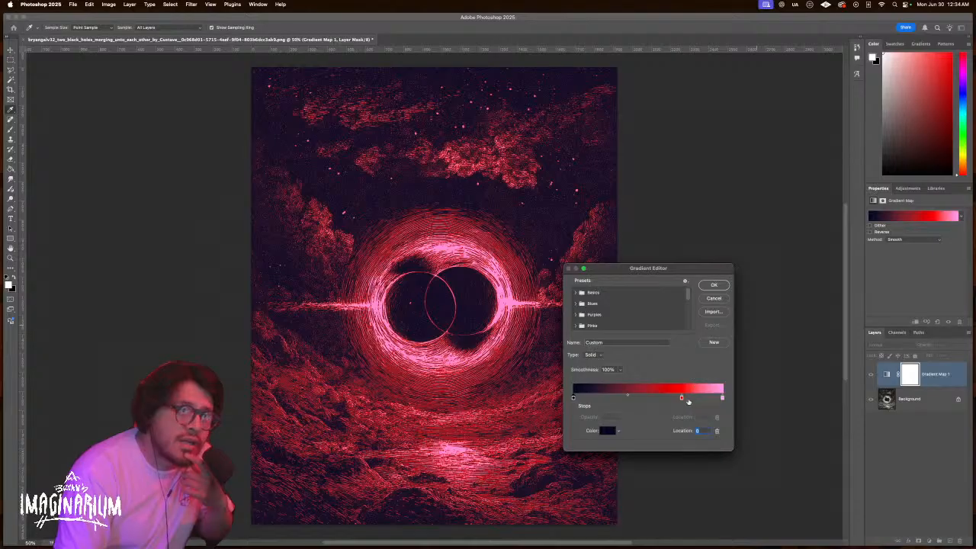
click(682, 398)
drag(681, 398, 646, 397)
click(720, 398)
drag(720, 398, 686, 398)
click(722, 399)
click(610, 432)
text(ffa200)
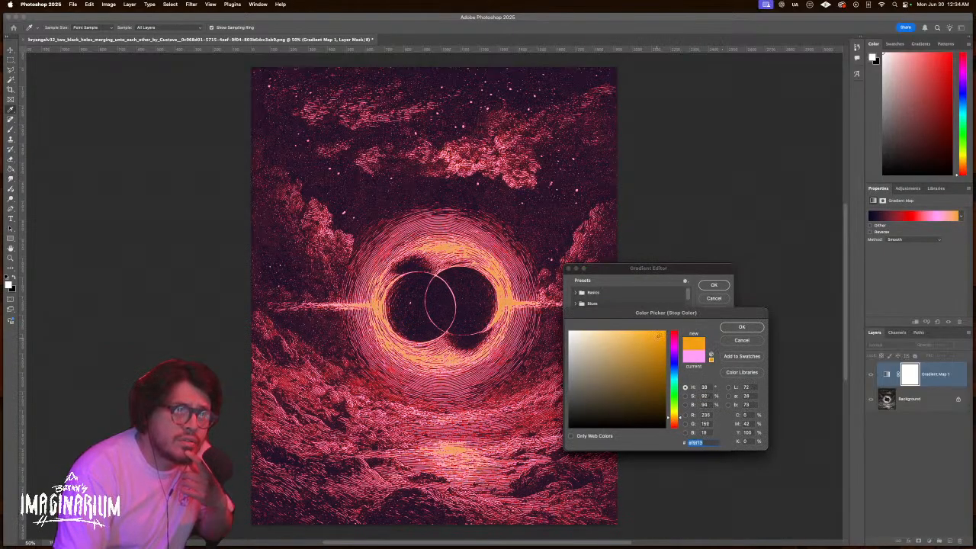
click(617, 330)
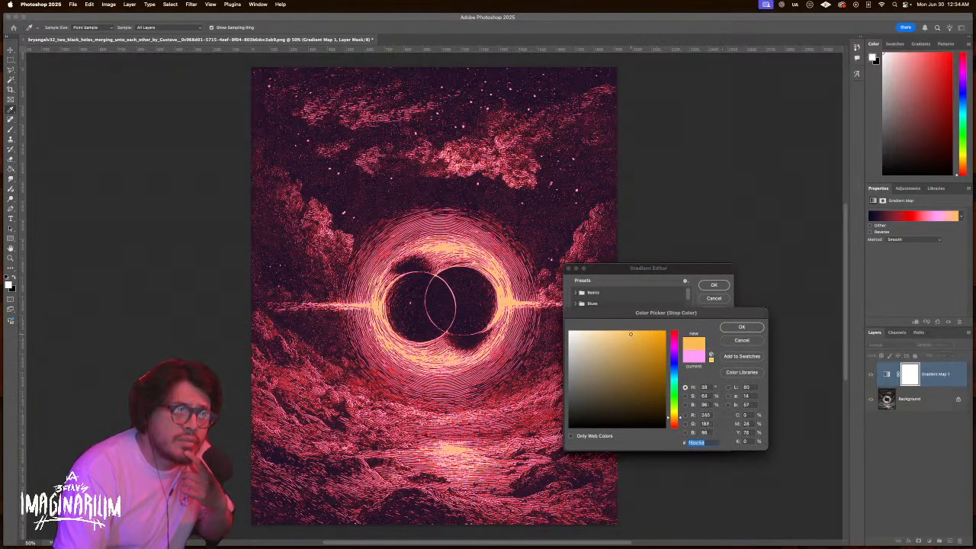
click(740, 327)
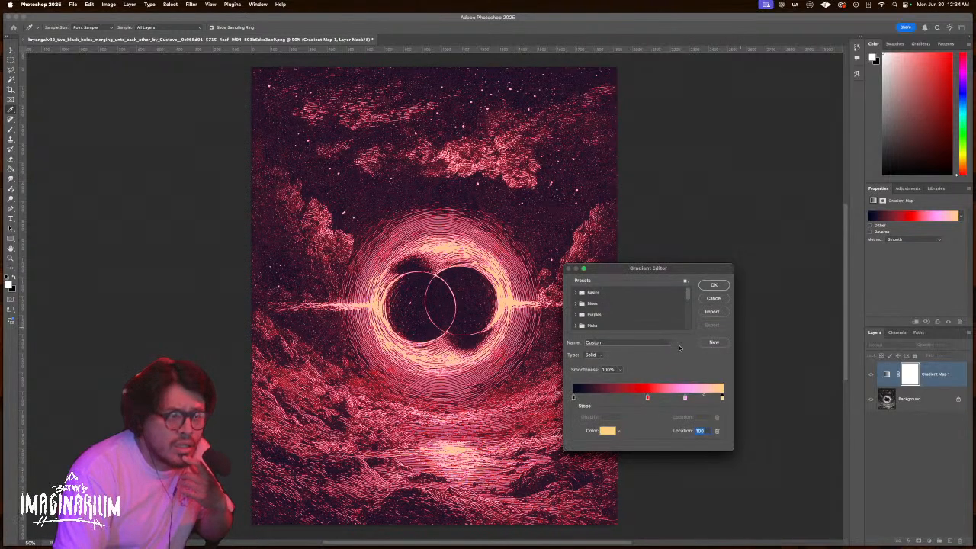
Nudge the pink stop to 71 and change the end stop to pure white
drag(684, 398, 679, 398)
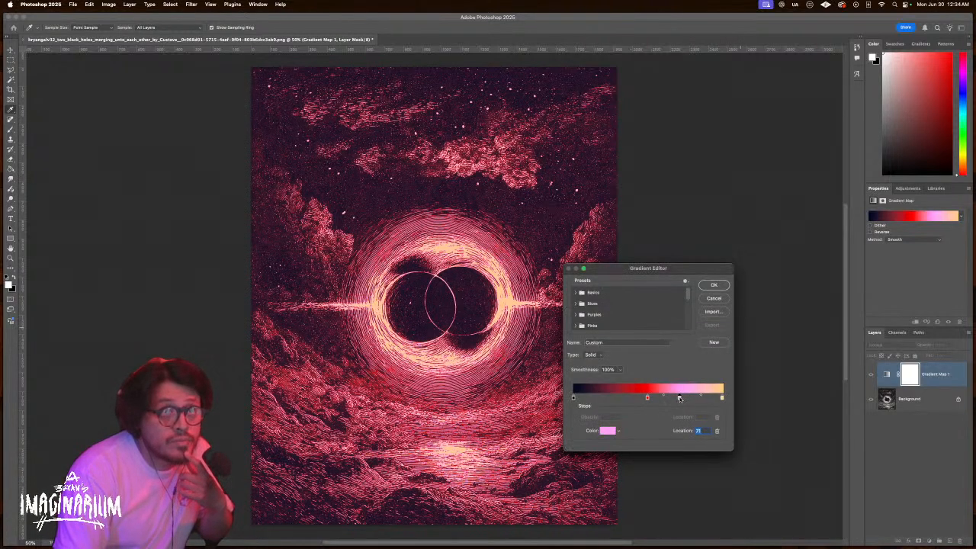
click(722, 397)
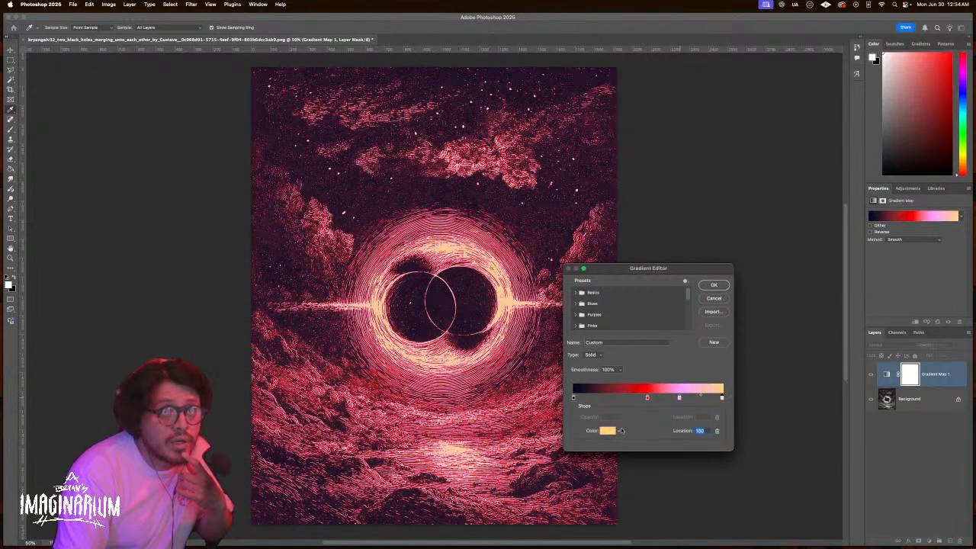
click(608, 430)
click(570, 332)
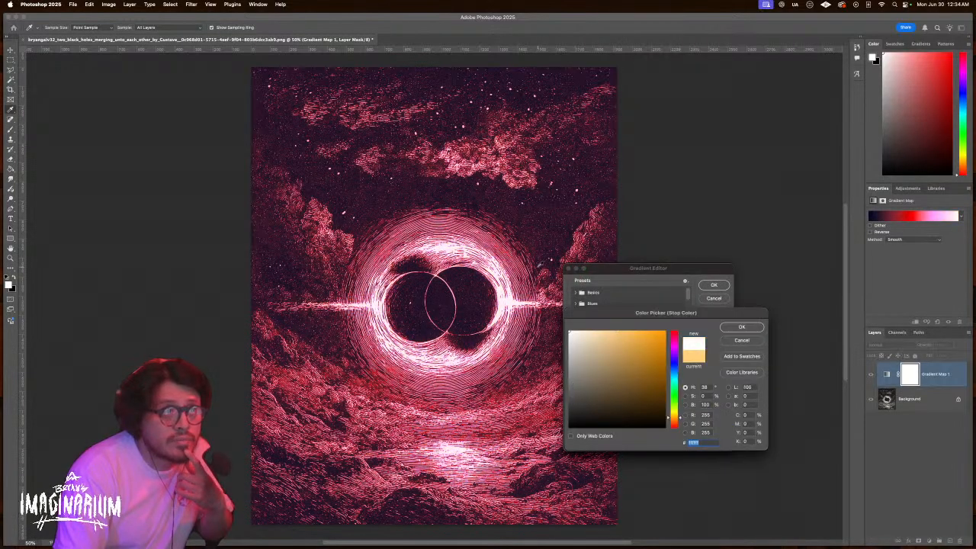
click(742, 326)
Move red to 83, remove the extra pink stop at 25, set pink at 81, and apply the gradient
drag(647, 398, 674, 398)
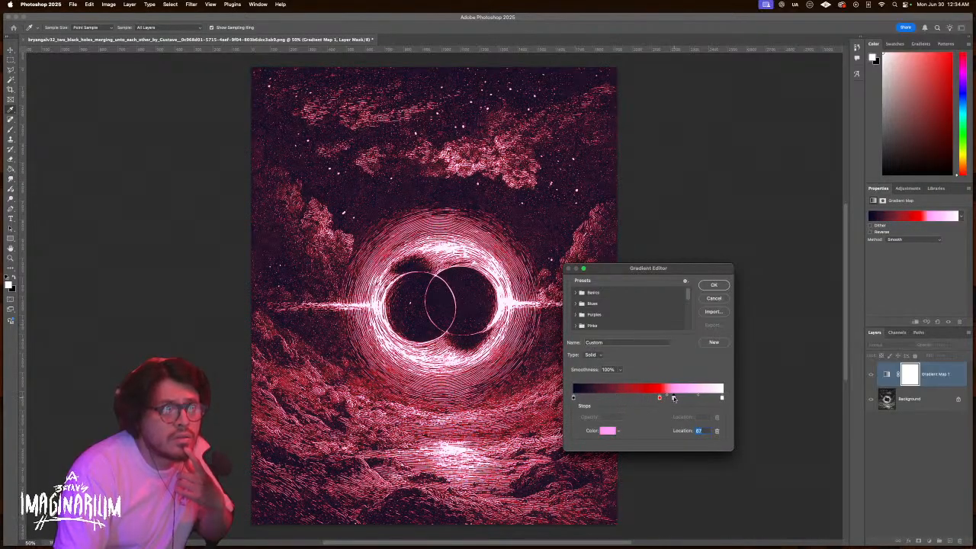
click(607, 431)
drag(675, 359, 666, 331)
mouse_move(669, 379)
mouse_down()
mouse_move(678, 428)
mouse_move(613, 369)
mouse_up()
click(740, 340)
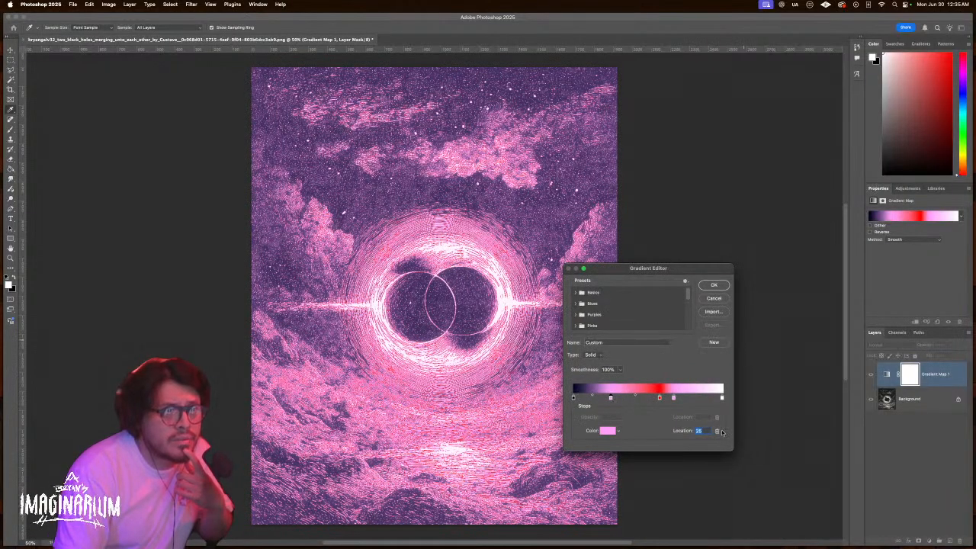
click(716, 431)
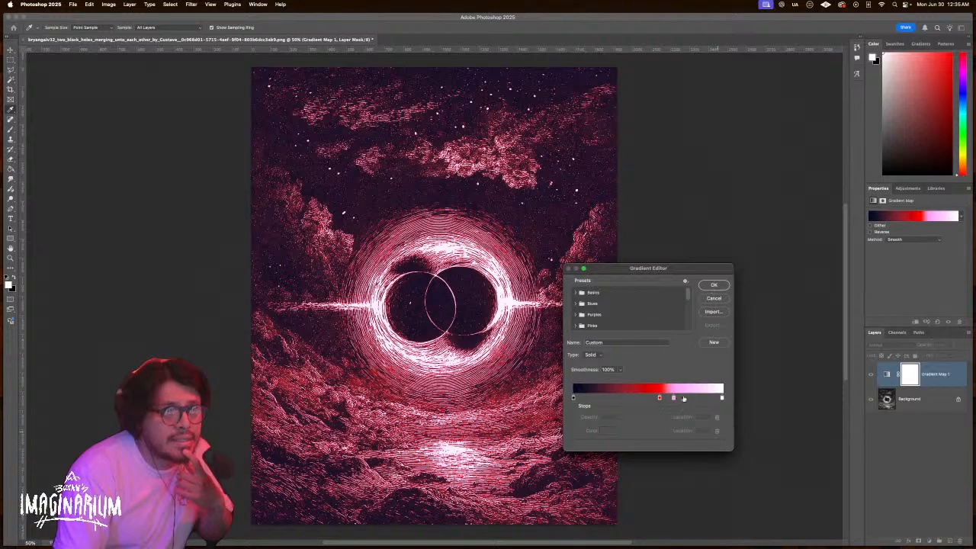
mouse_move(673, 398)
mouse_down()
mouse_move(702, 398)
mouse_move(644, 397)
mouse_move(674, 398)
mouse_up()
click(713, 285)
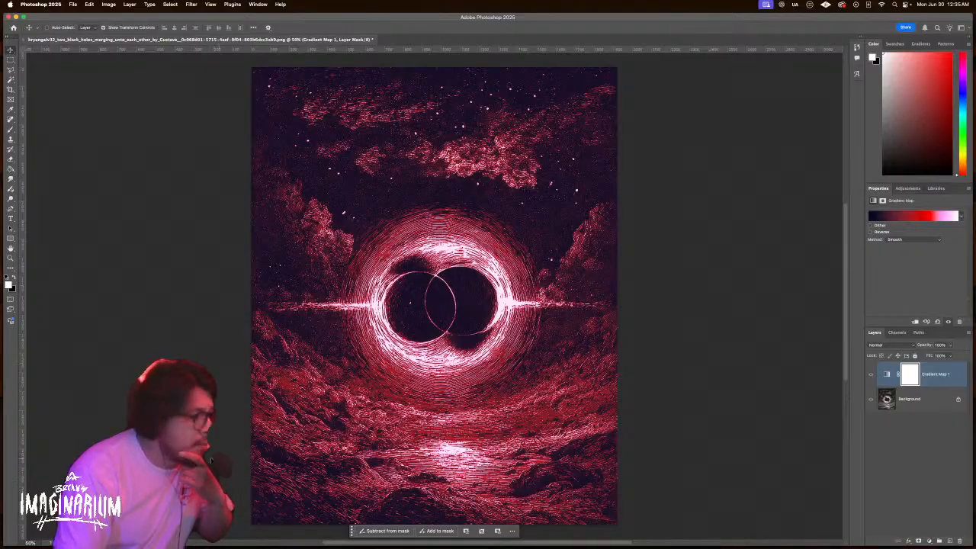
Duplicate the Background layer and merge Gradient Map 1 into the copy
click(937, 404)
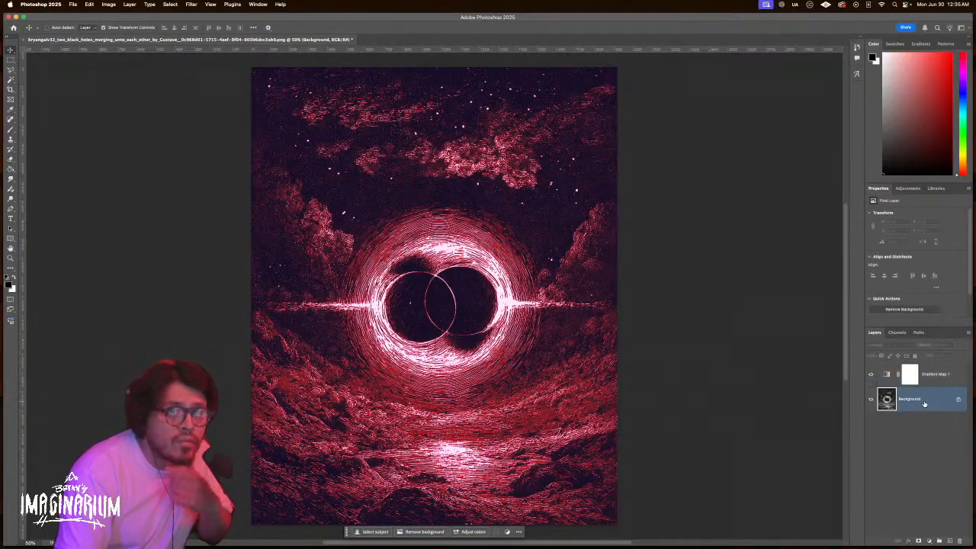
drag(937, 404, 949, 540)
shift+click(927, 374)
right_click(927, 375)
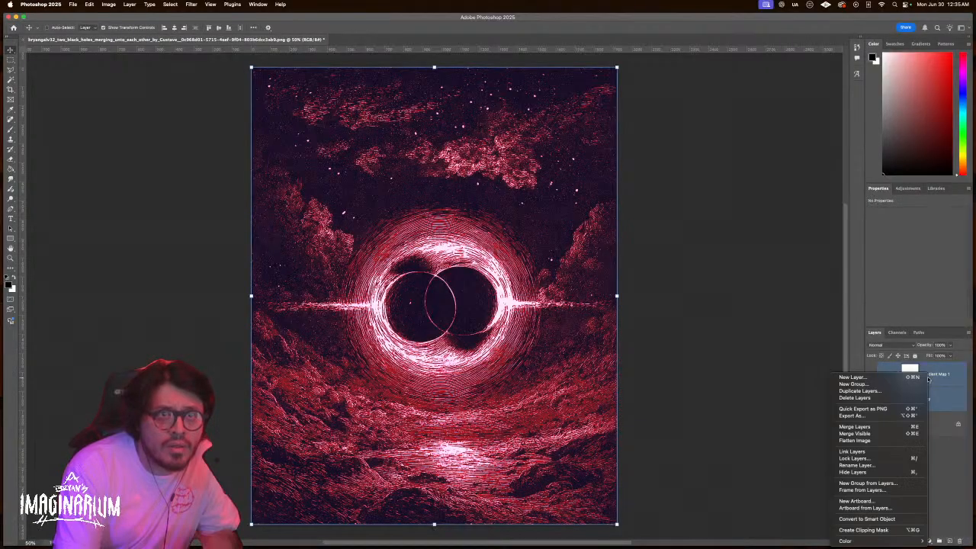
click(867, 426)
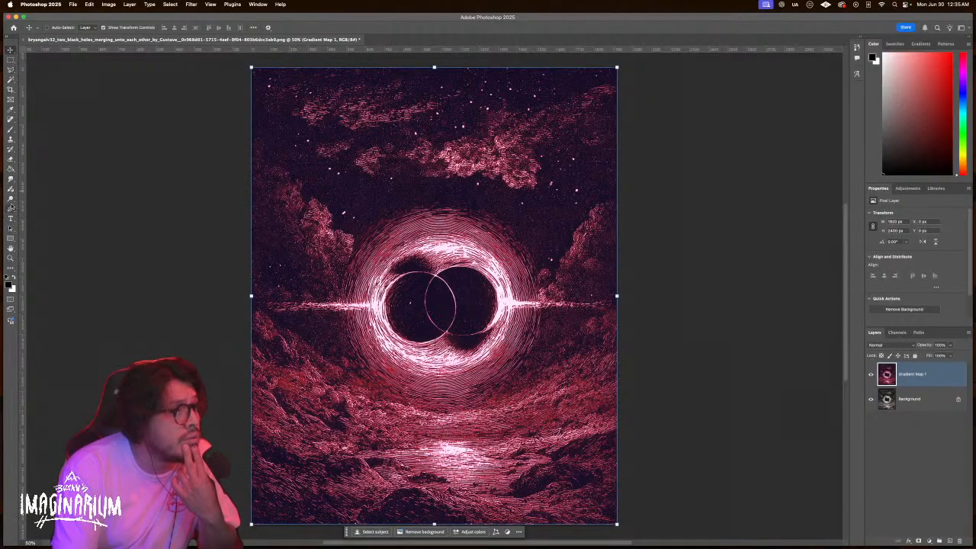
Draw a white rectangle over the black holes and align it to the canvas centre
click(10, 239)
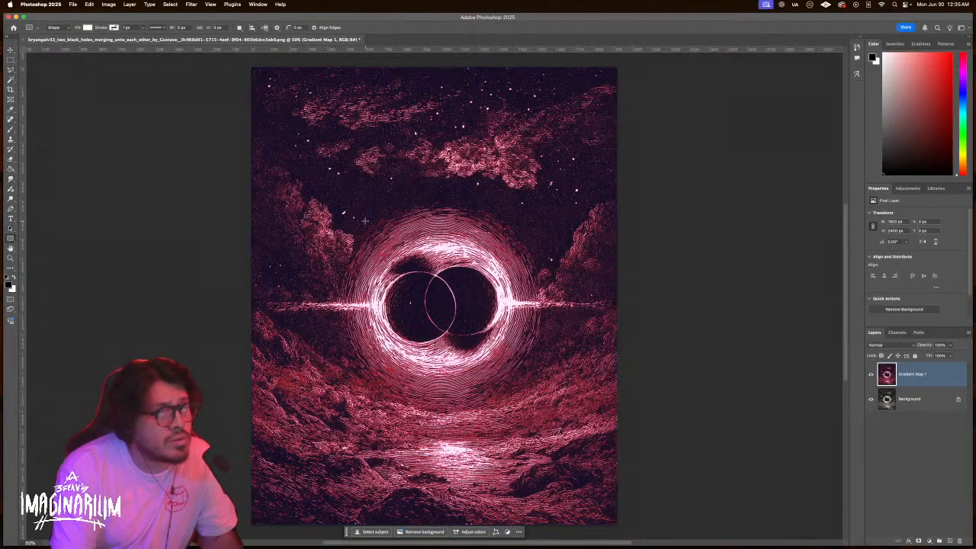
drag(374, 249, 550, 374)
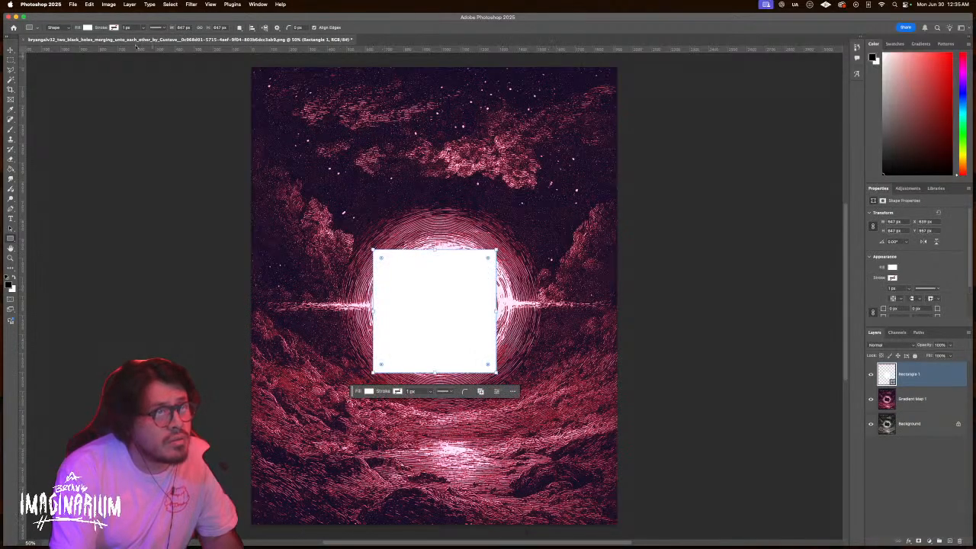
click(11, 50)
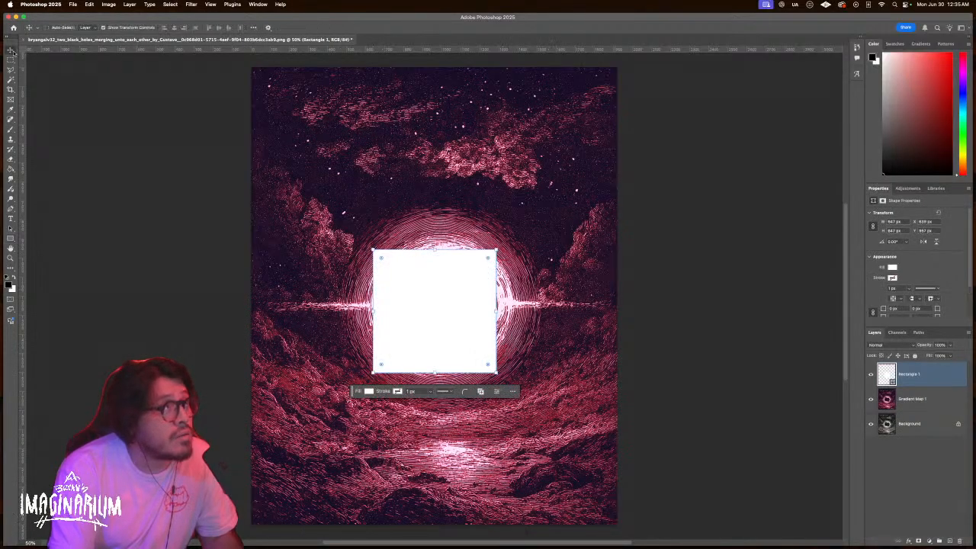
click(252, 27)
click(273, 97)
click(271, 105)
click(276, 48)
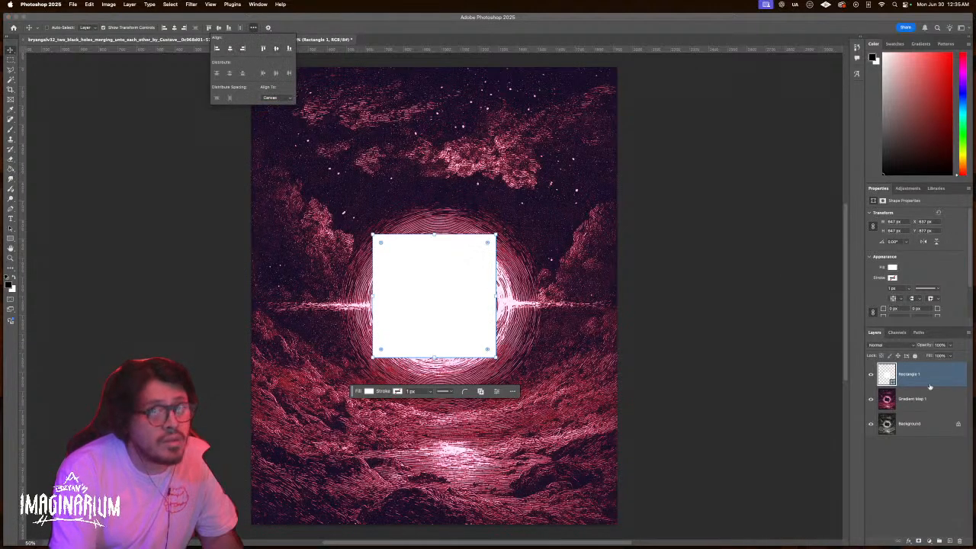
Delete the gradient map outside the hidden rectangle's selection, deselect, then undo the deletion and tint
super+click(895, 373)
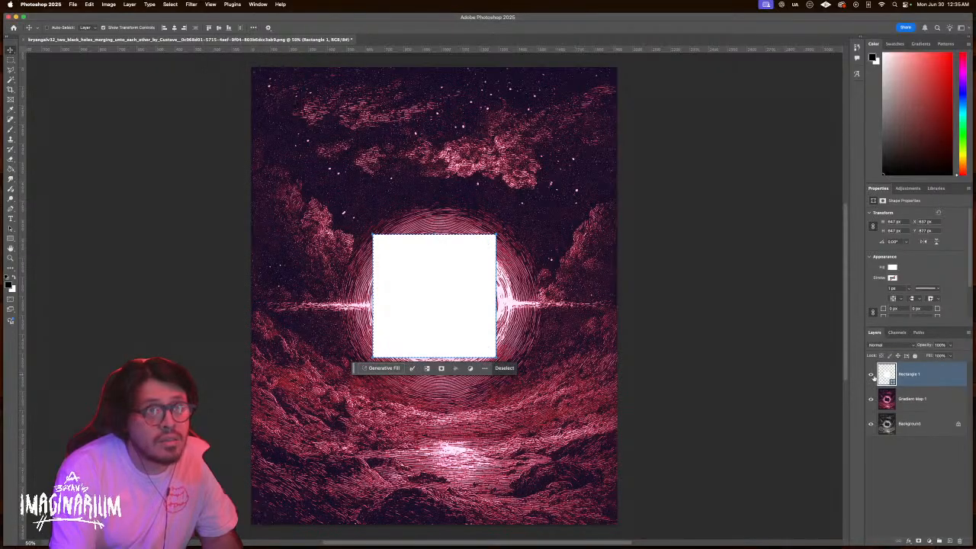
click(871, 374)
click(927, 399)
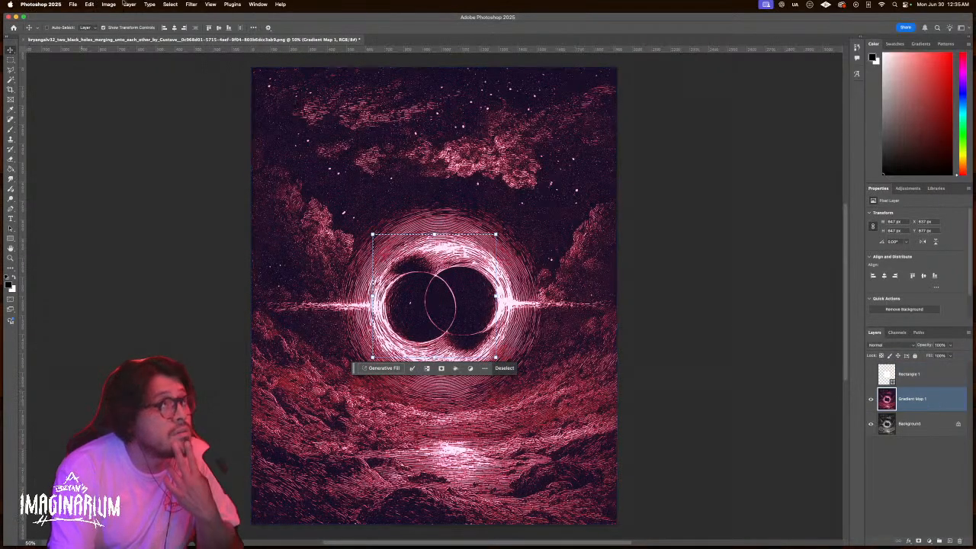
click(170, 4)
click(176, 35)
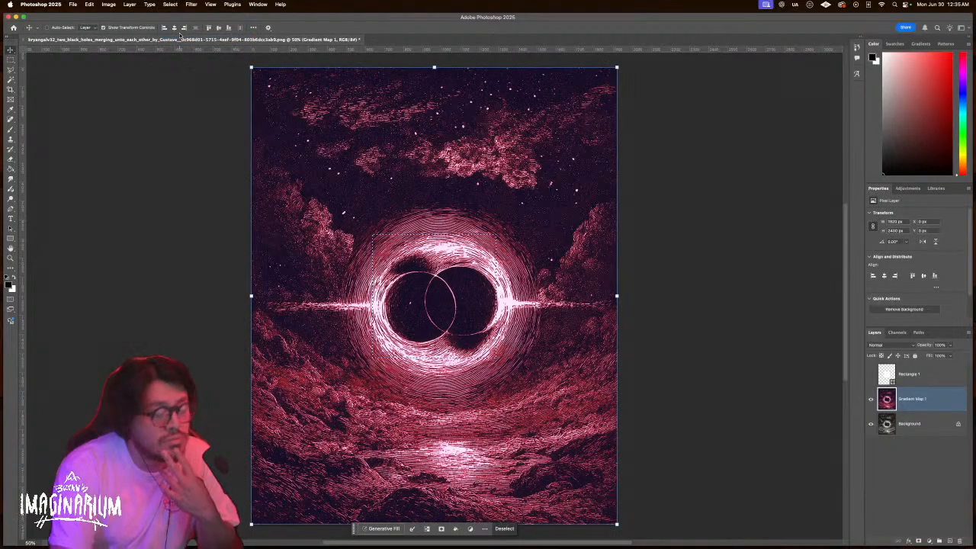
key(Delete)
key(super+d)
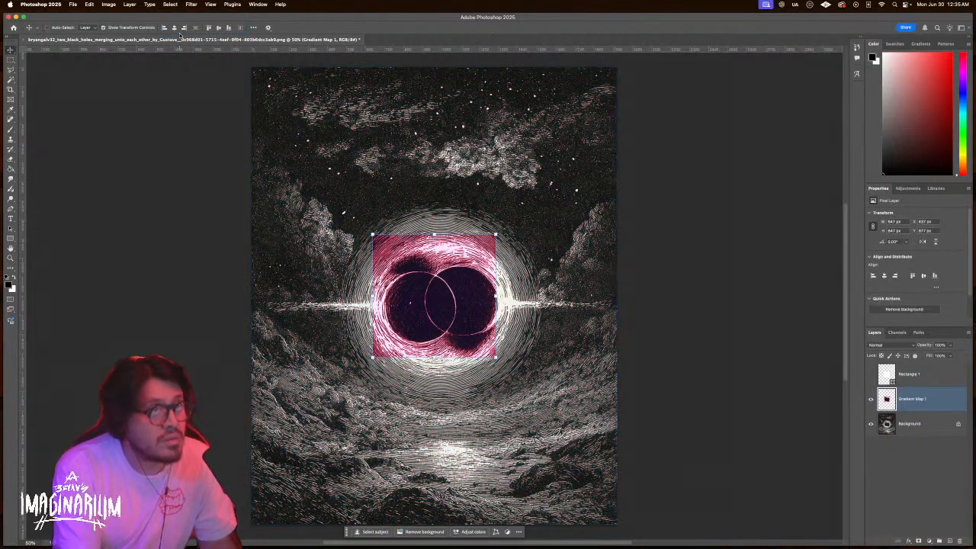
click(125, 28)
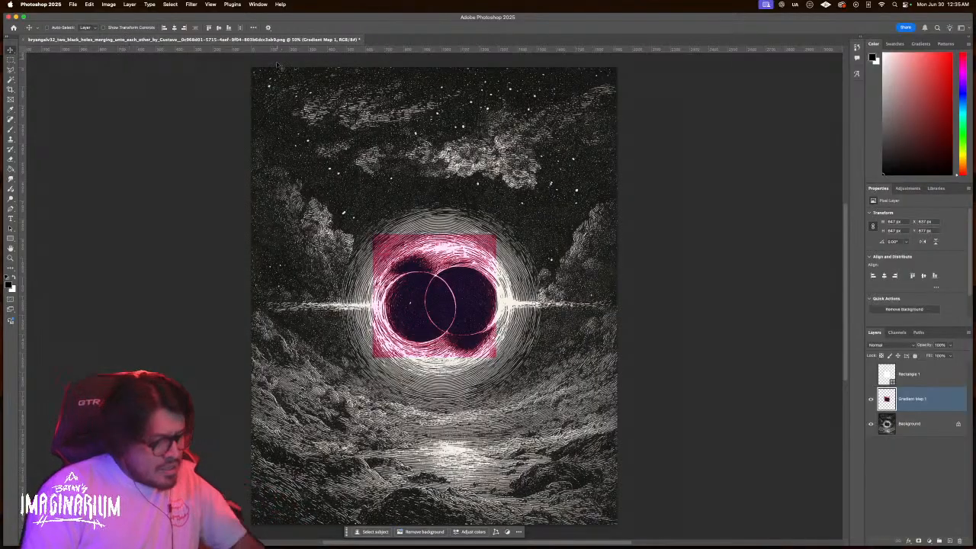
key(super+z)
key(super+z)
key(super+z)
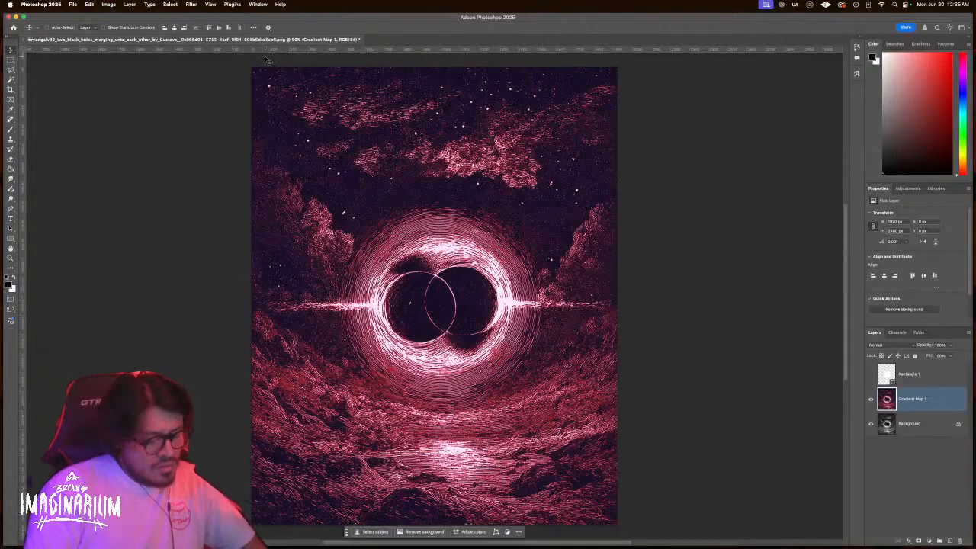
key(super+z)
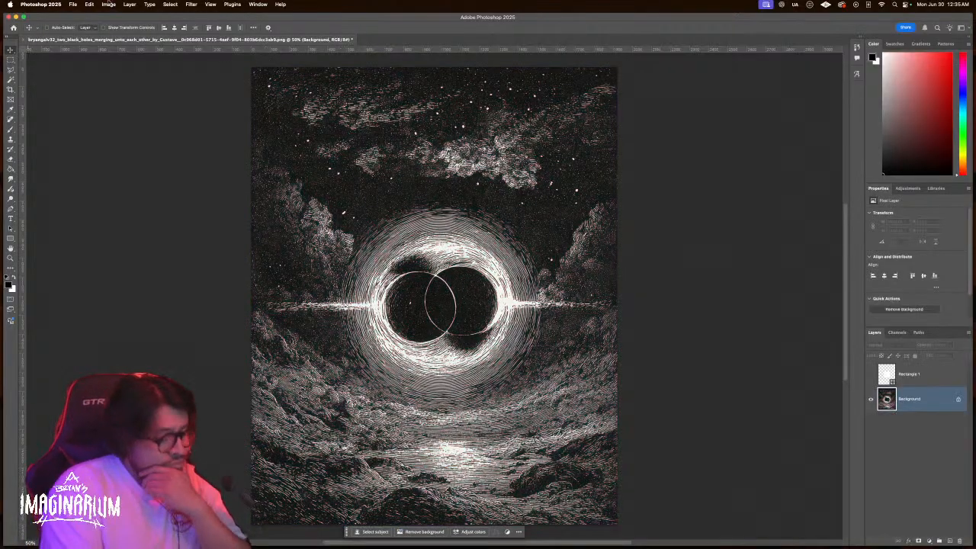
Redo the Gradient Map to restore the pink tint, then switch to the InDesign poster desktop
key(super+shift+z)
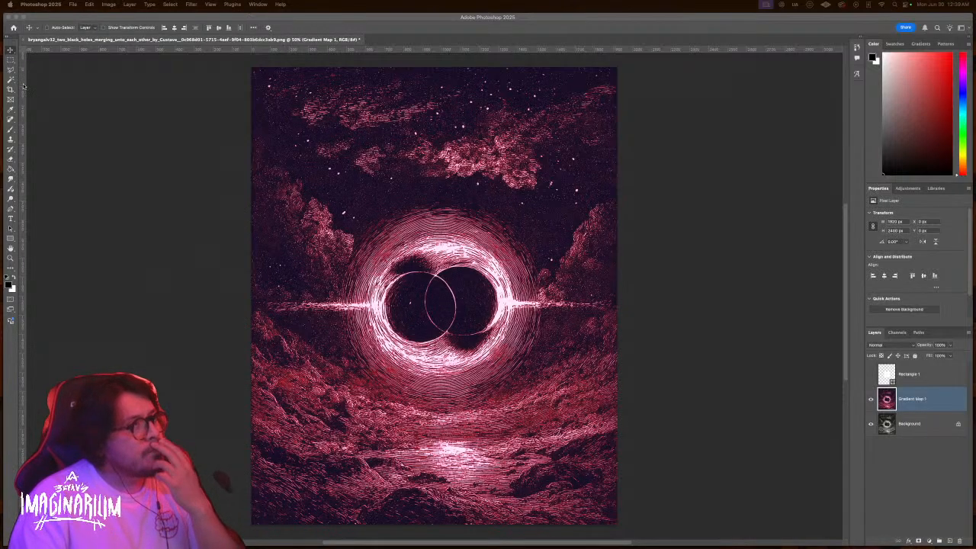
key(ctrl+Up)
click(444, 120)
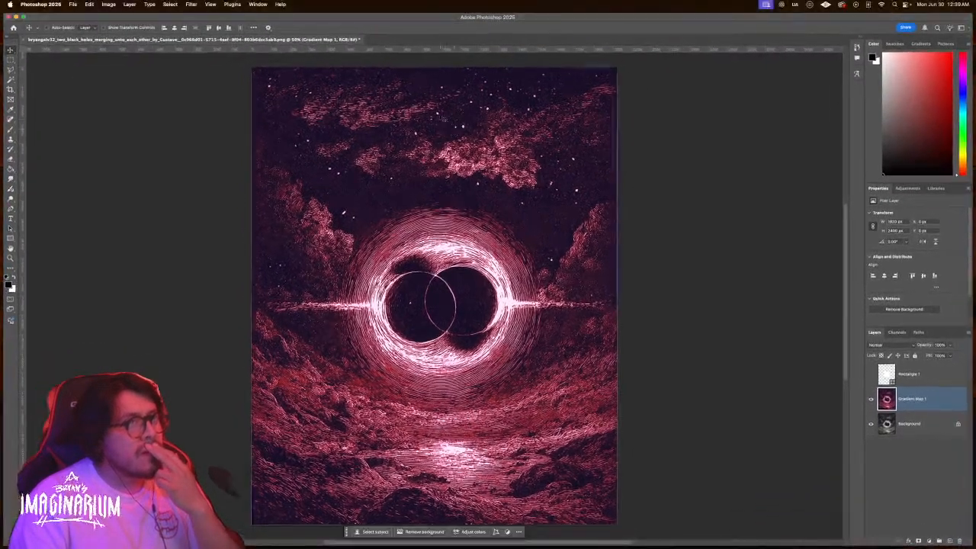
key(ctrl+Left)
click(561, 413)
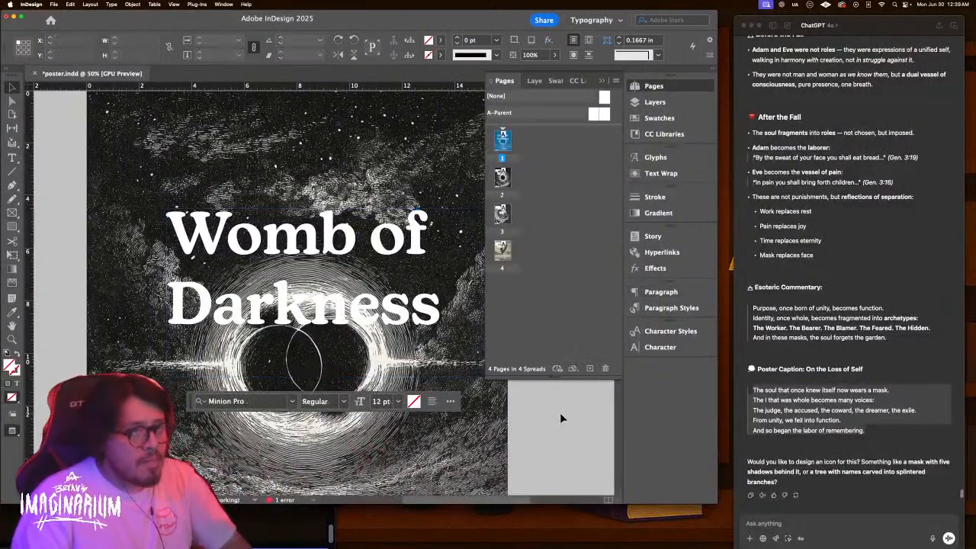
Zoom out to 25% and insert a blank page after page 1
key(super+minus)
key(super+minus)
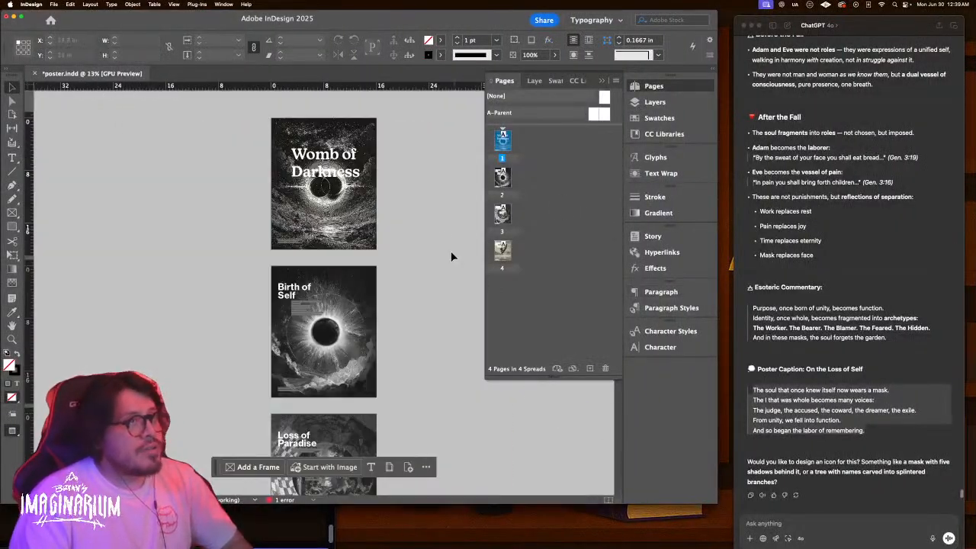
key(w)
key(z)
click(322, 257)
drag(375, 165, 373, 300)
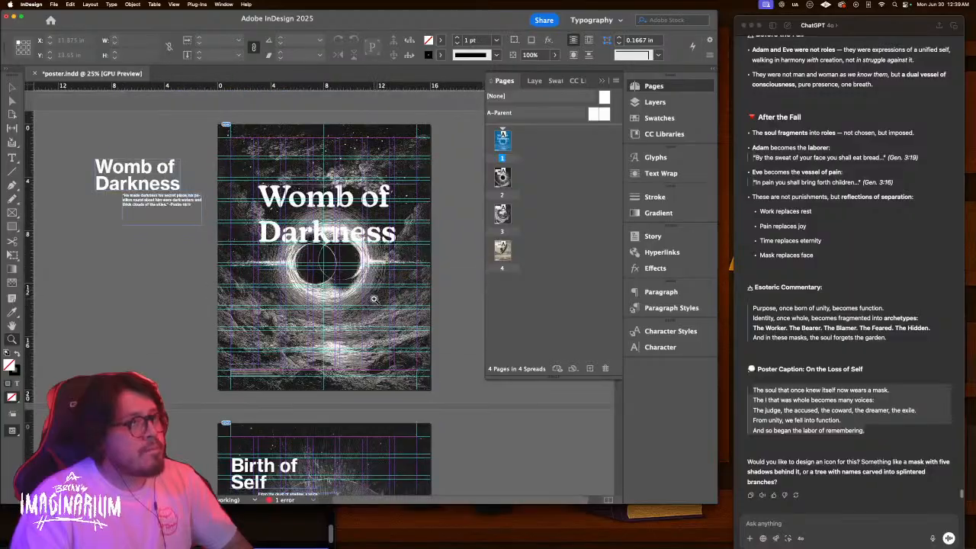
click(589, 368)
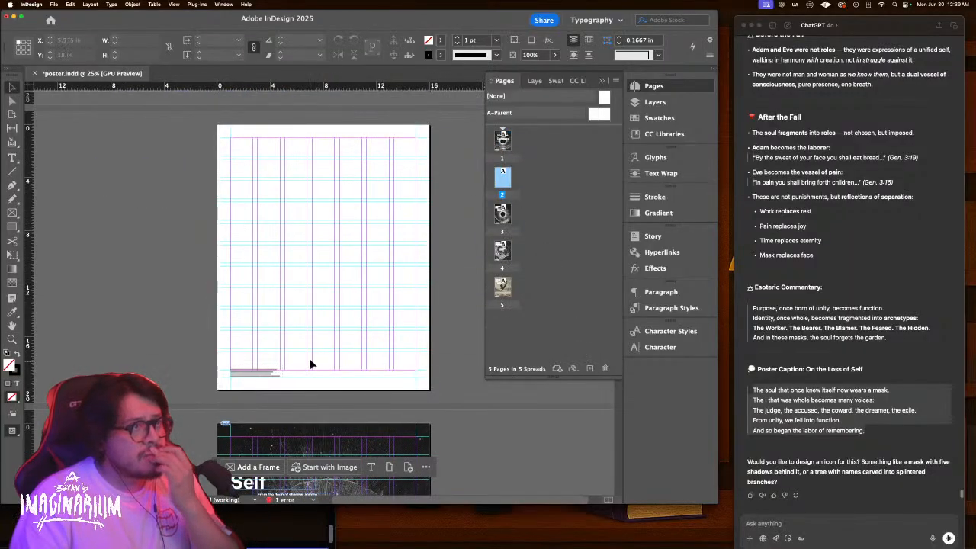
scroll(333, 337, up, 2)
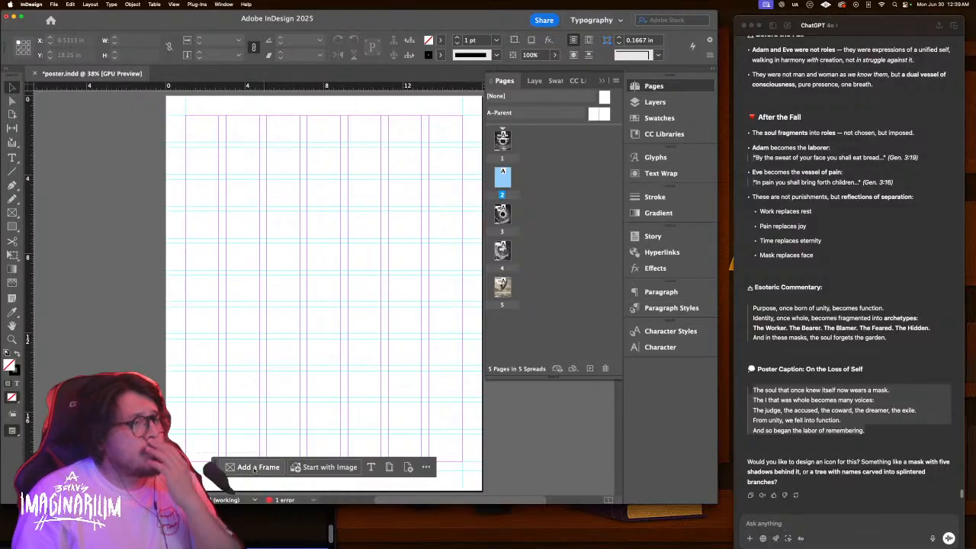
Hide the floating Context Bar and dismiss the notice about restoring it
drag(216, 467, 391, 437)
click(599, 437)
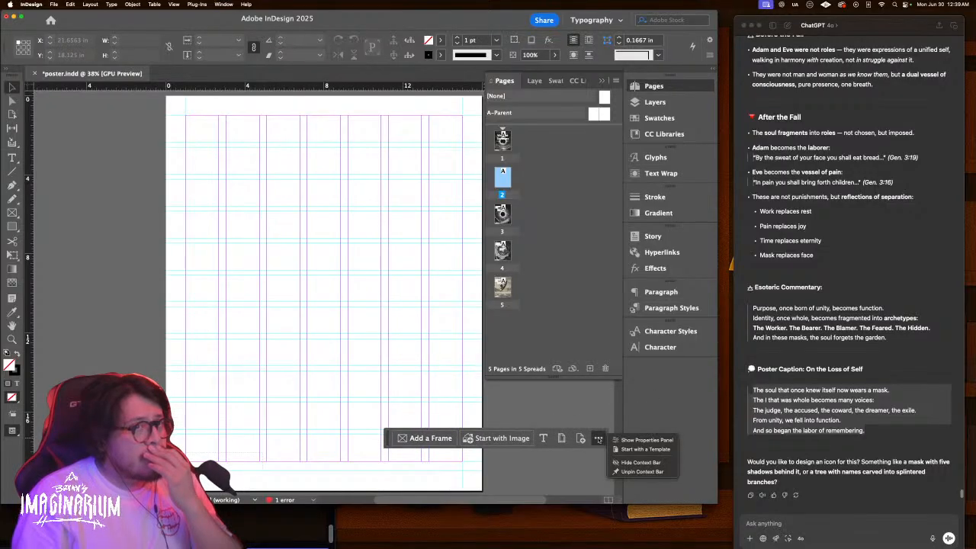
click(634, 462)
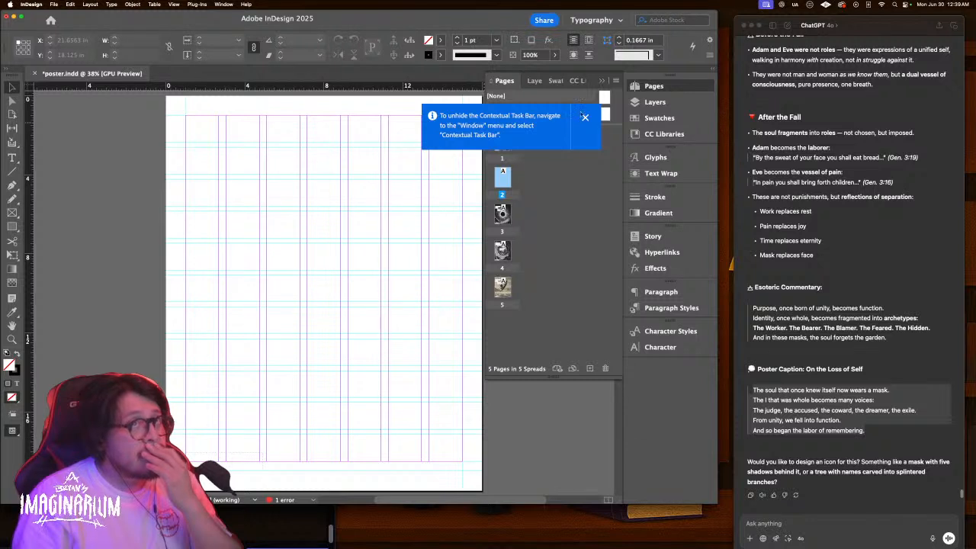
click(585, 118)
Collapse the page thumbnails, screenshot the blank grid page, and return to Photoshop
click(603, 83)
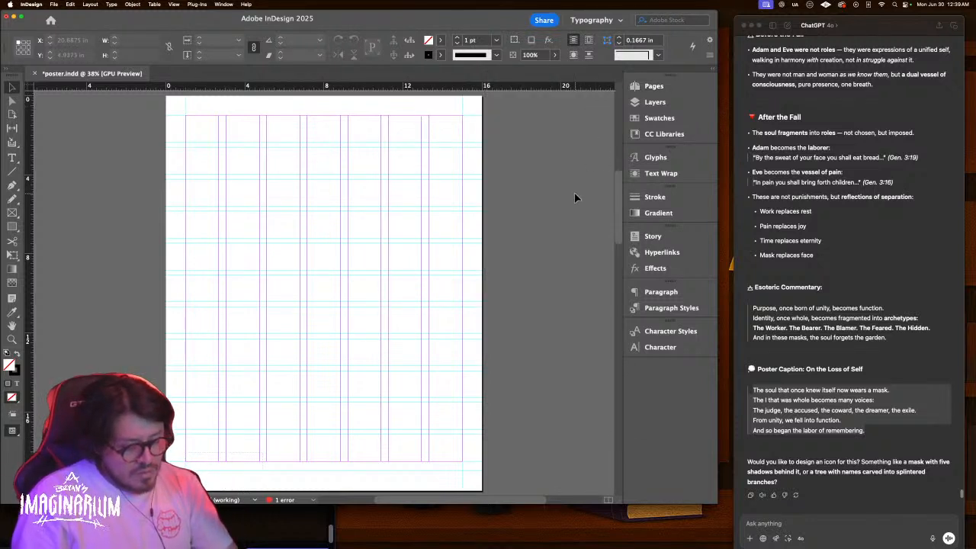
key(super+shift+4)
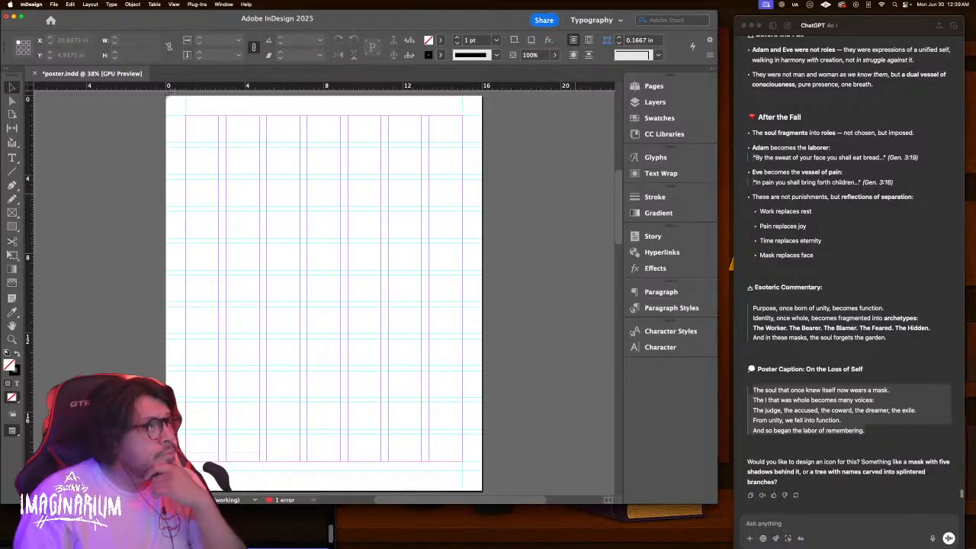
drag(168, 94, 484, 487)
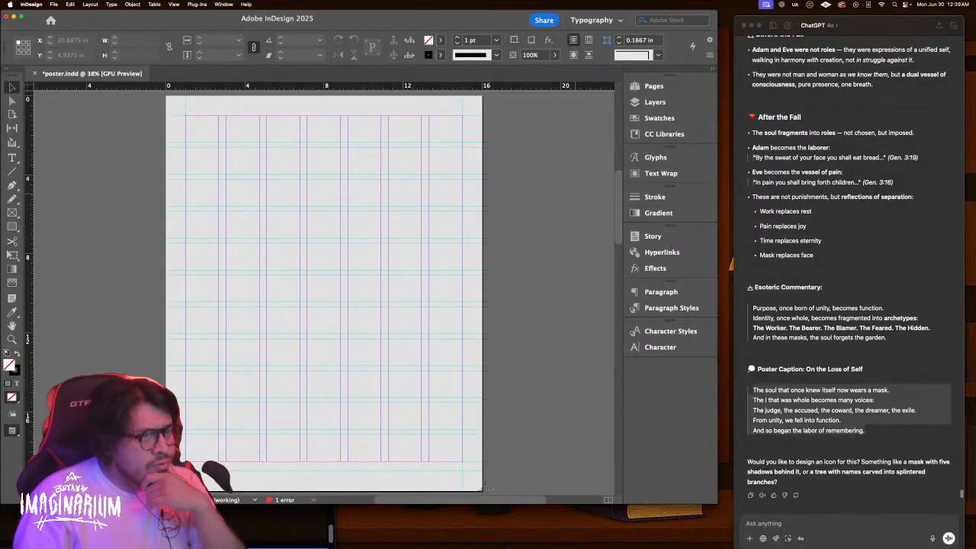
key(ctrl+Right)
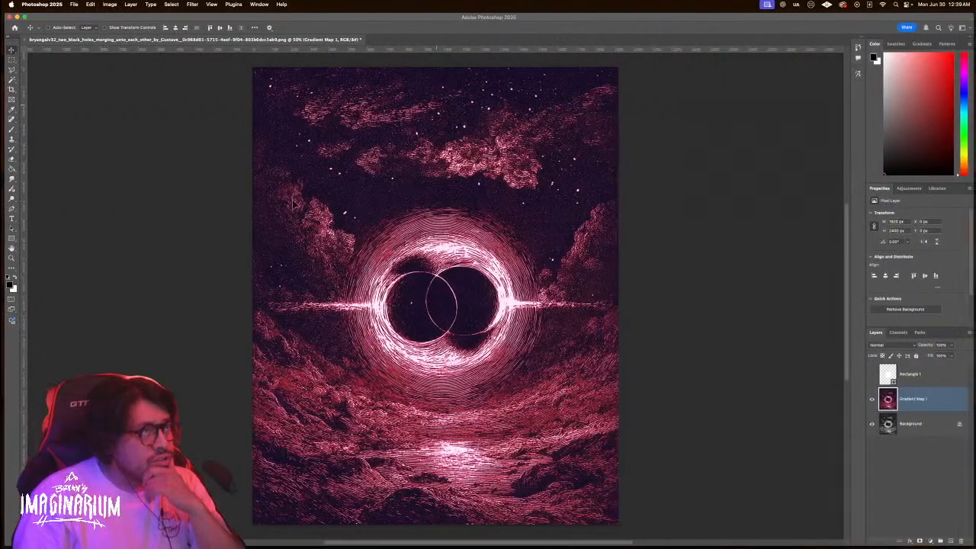
Place Embedded the grid screenshot from the Desktop into the poster
click(73, 4)
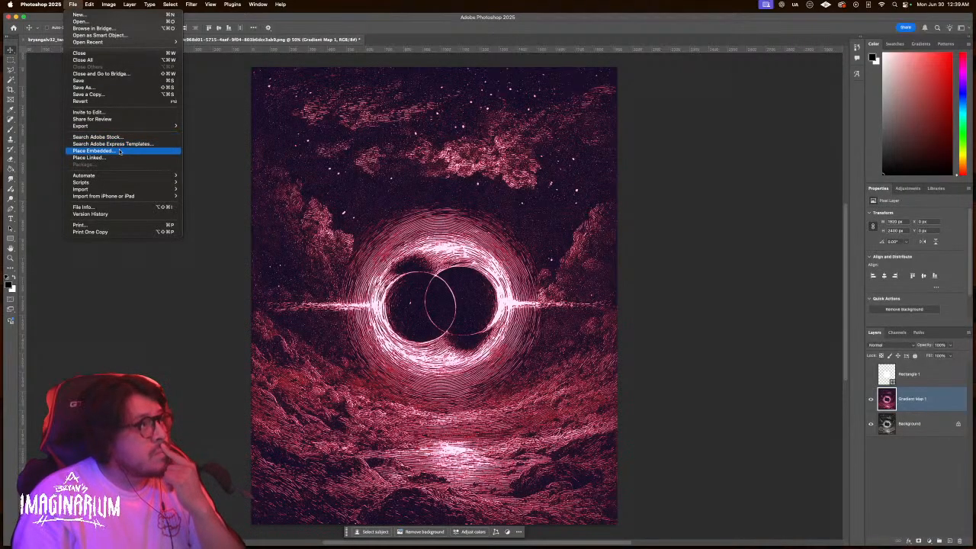
click(115, 151)
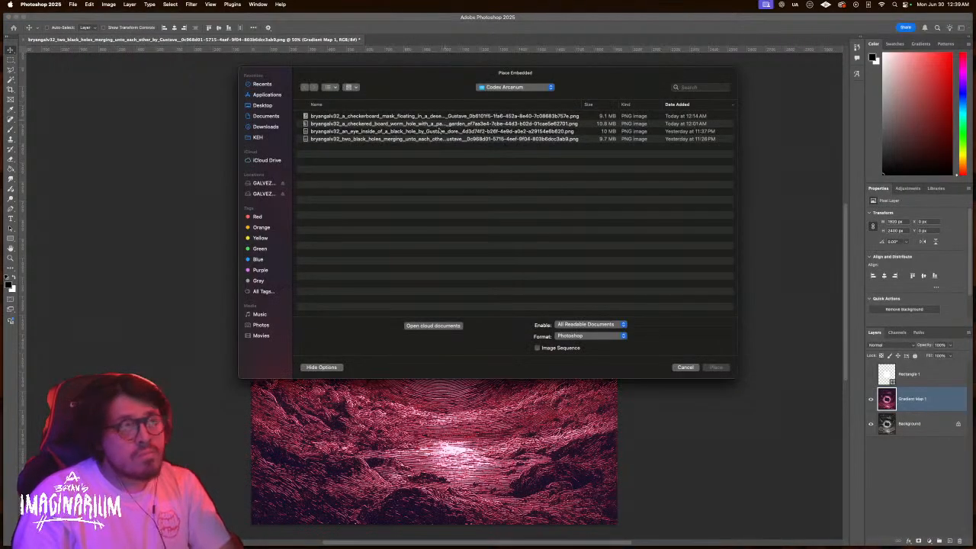
click(265, 106)
click(346, 115)
key(space)
key(space)
key(Return)
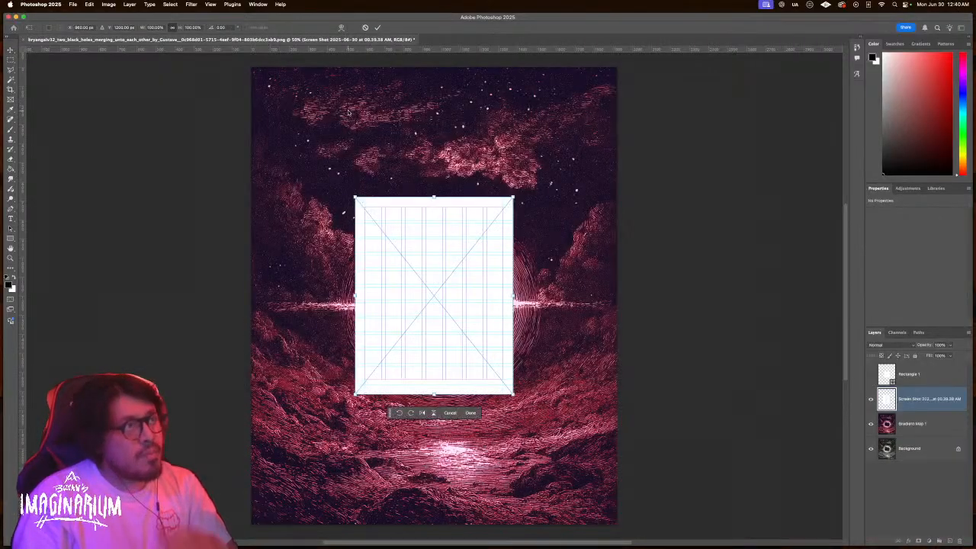
Scale the grid layer to fill the canvas and preview Lighten, Overlay and Soft Light, keeping Normal
drag(513, 298, 615, 294)
key(Return)
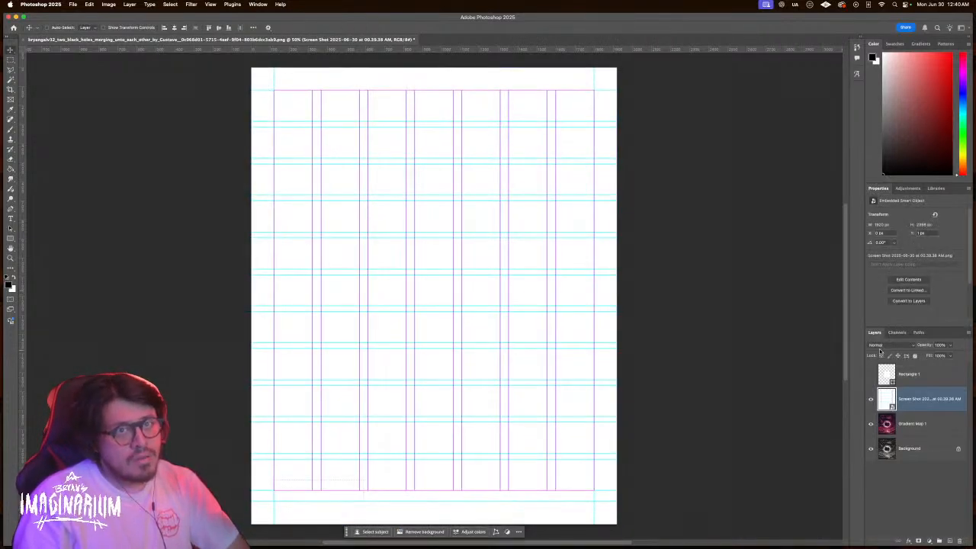
click(883, 346)
key(Down)
key(Down)
key(Down)
key(Down)
key(Down)
key(Down)
key(Down)
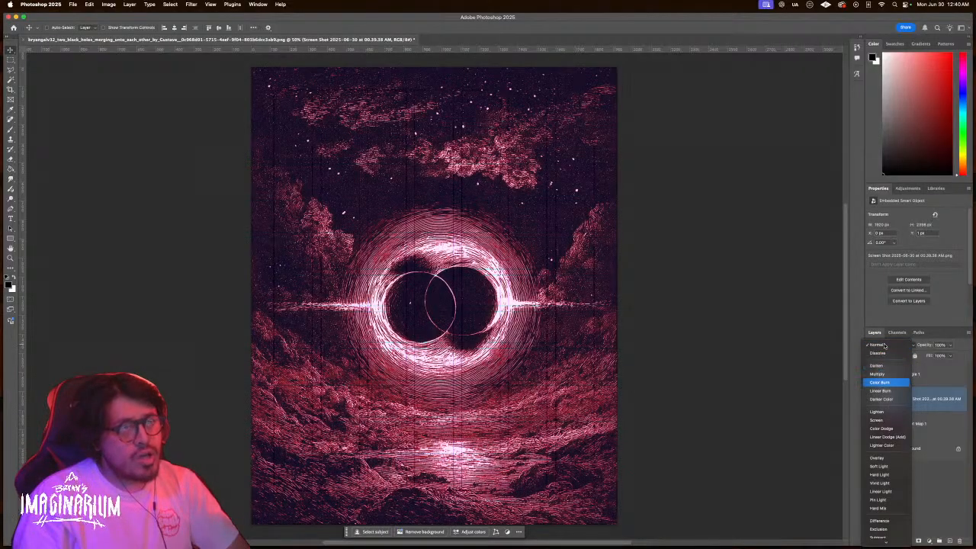
key(Down)
key(Down)
key(Down)
key(Down)
key(Down)
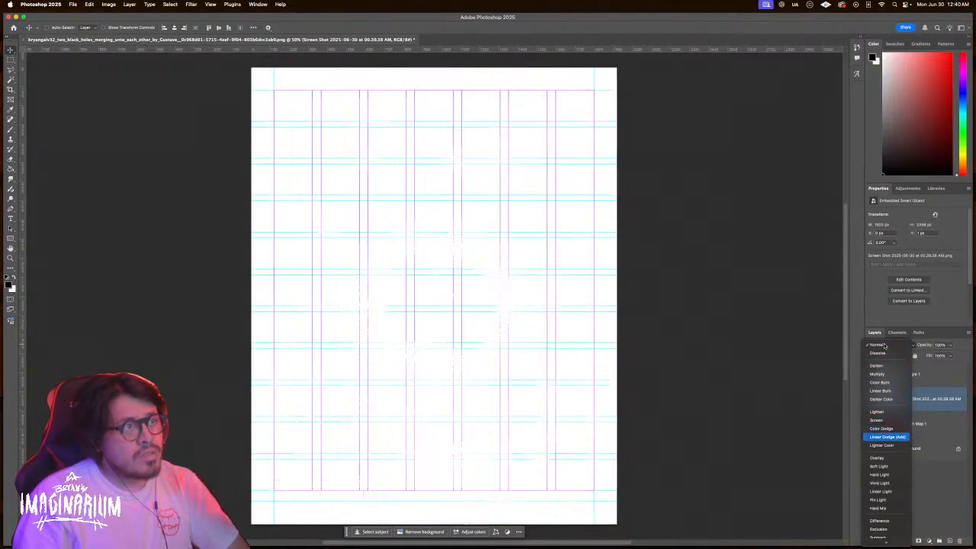
key(Down)
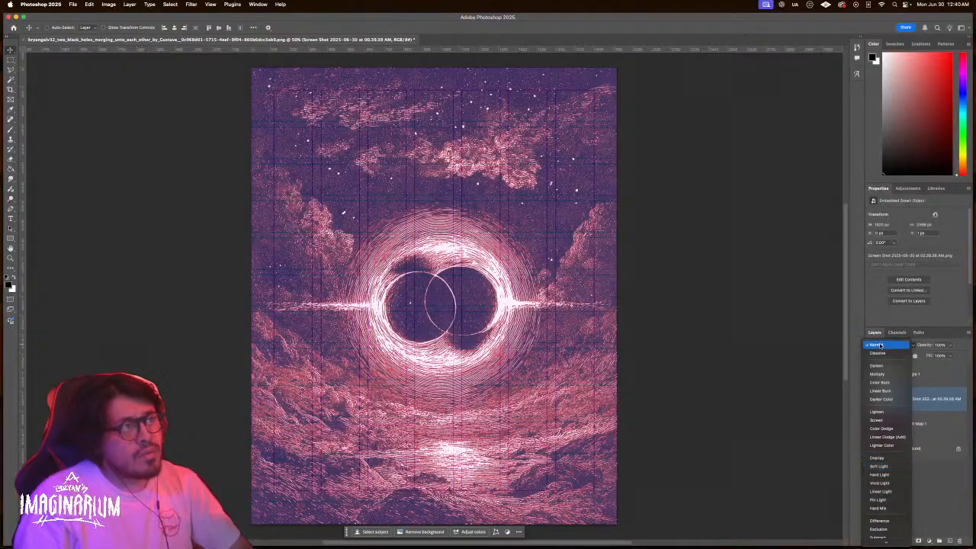
key(Escape)
Desaturate the grid layer with Hue/Saturation at Saturation -100
click(129, 4)
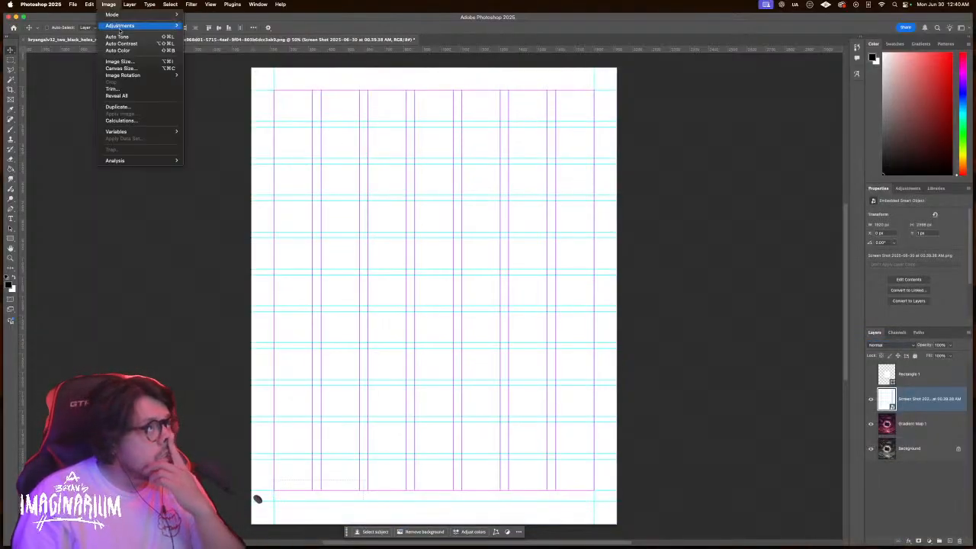
mouse_move(122, 25)
click(210, 64)
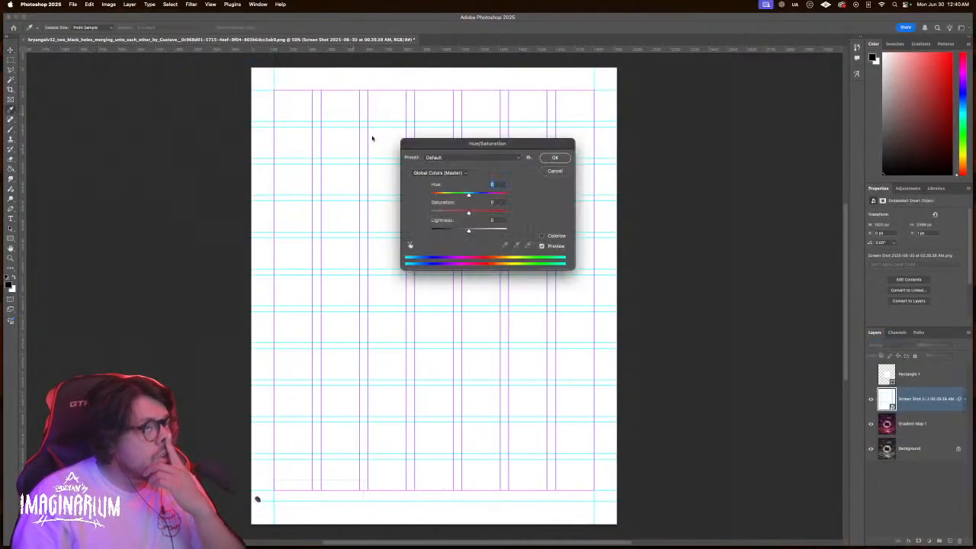
drag(463, 212, 402, 212)
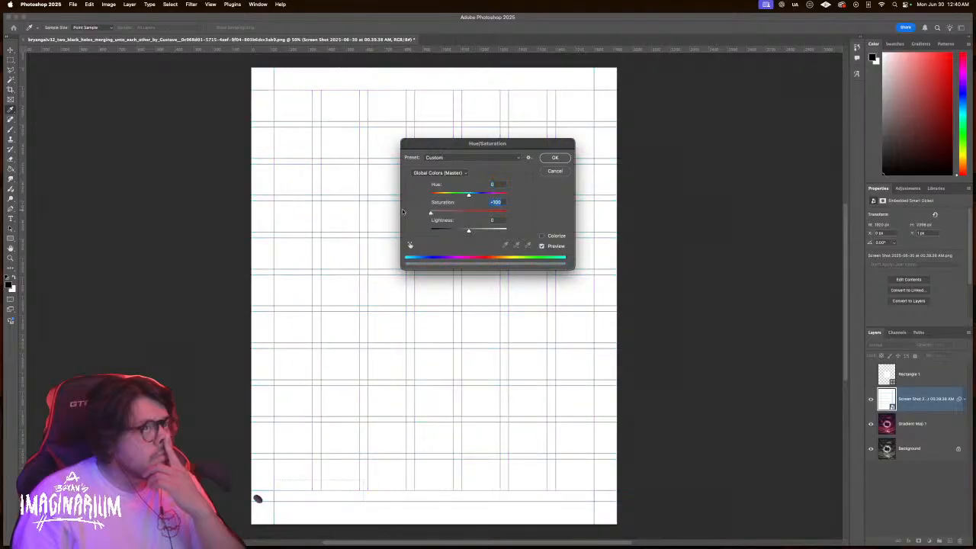
click(555, 158)
Darken the grid lines to bold black with Levels at gamma 0.01
click(109, 4)
mouse_move(122, 26)
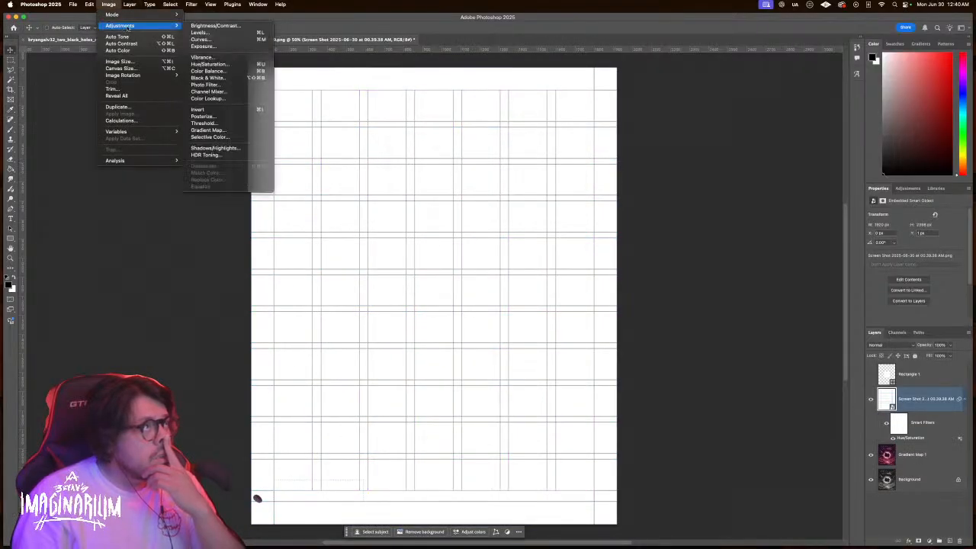
click(200, 32)
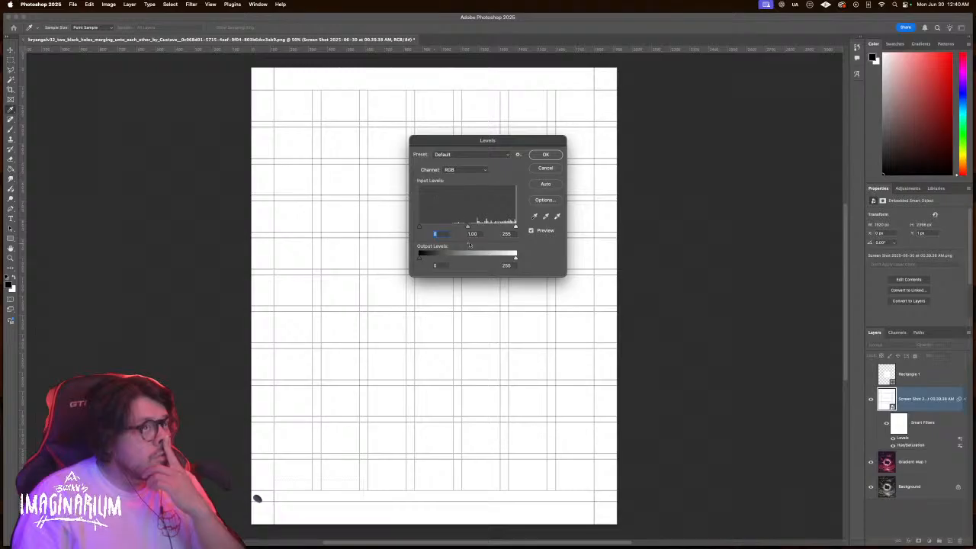
drag(467, 227, 506, 230)
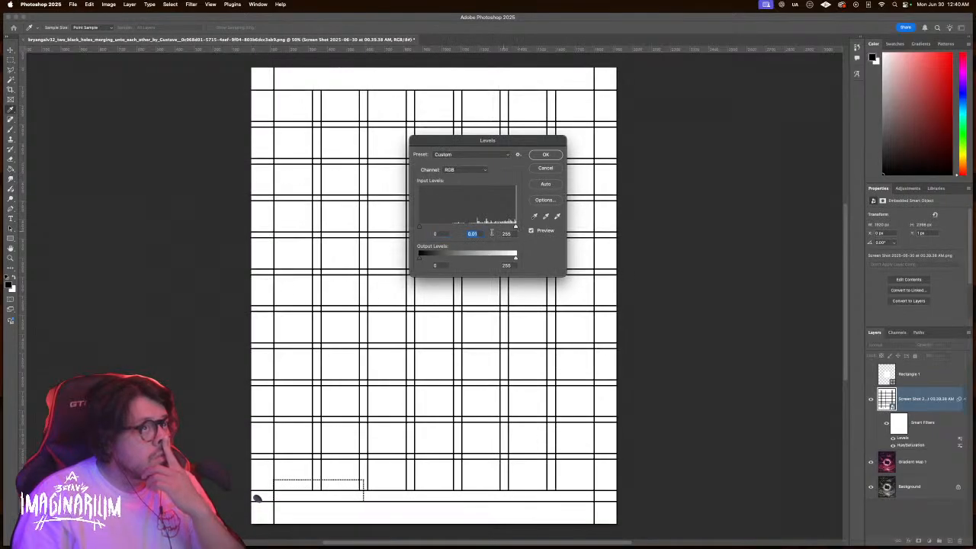
click(539, 156)
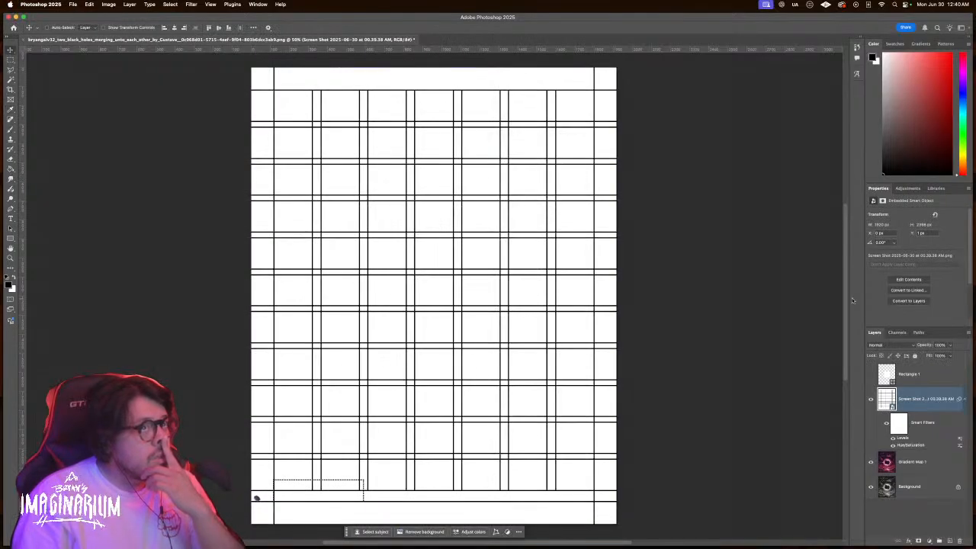
Set the grid layer's blend mode to Color Burn after previewing Multiply and others
click(889, 344)
key(Down)
key(Down)
key(Down)
key(Down)
key(Down)
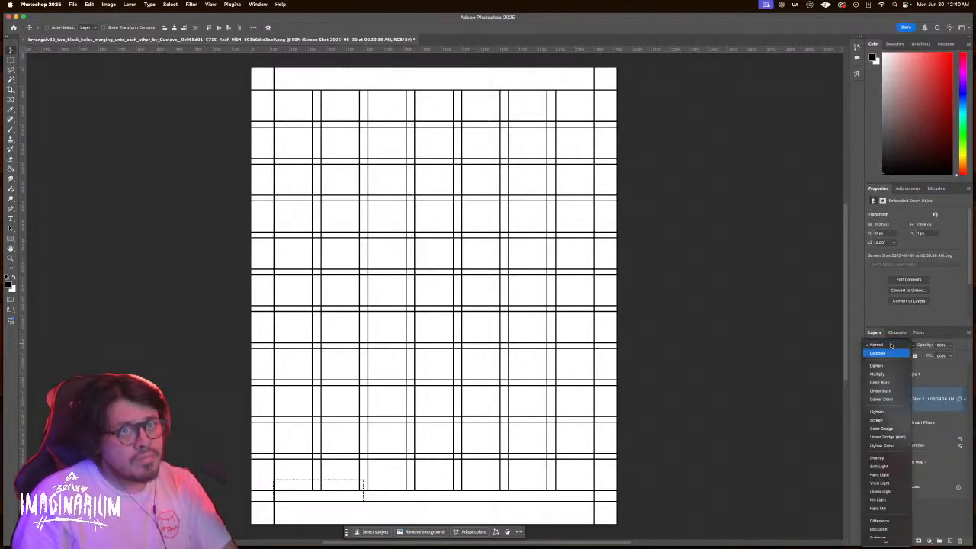
key(Down)
key(Down)
key(Up)
key(Up)
key(Down)
key(Up)
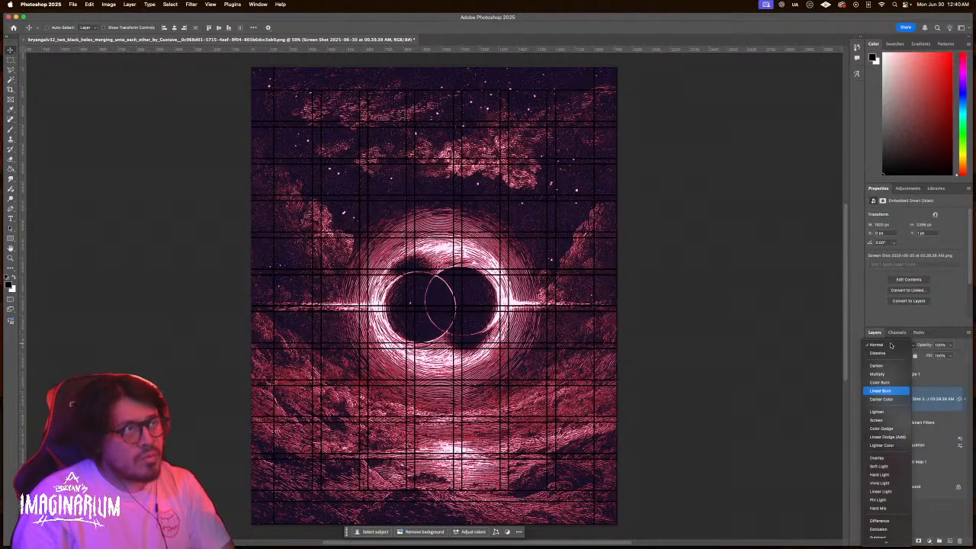
key(Up)
key(Up)
key(Down)
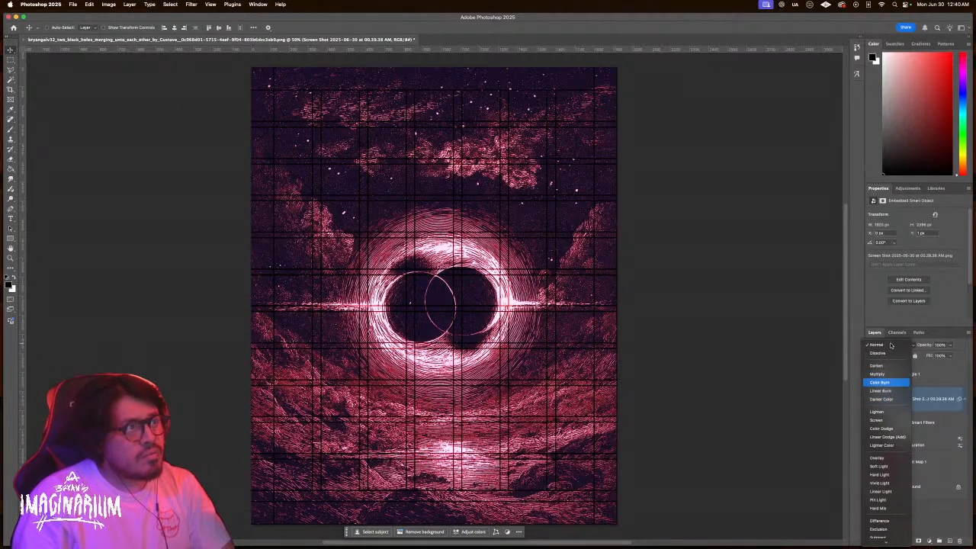
key(Return)
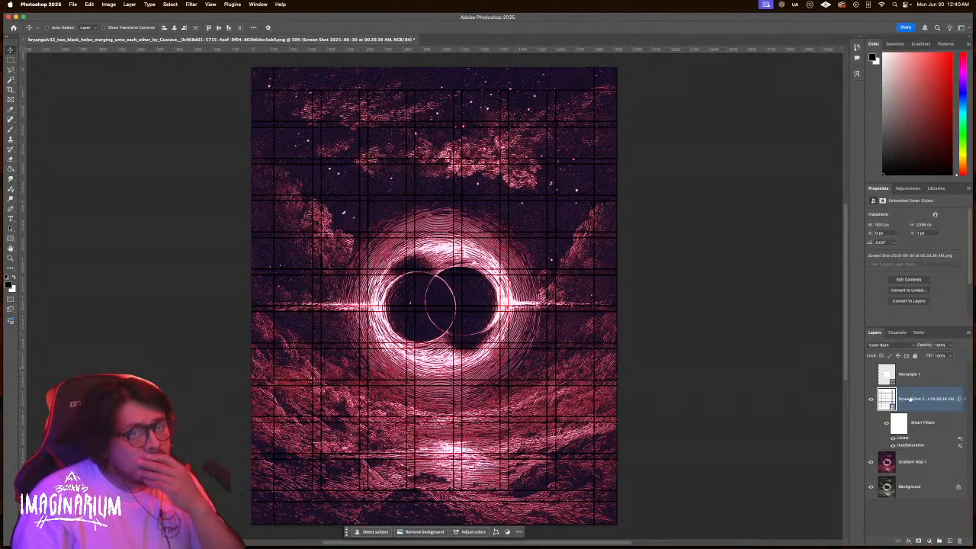
Select the Gradient Map 1 layer and switch over to the InDesign poster
click(886, 457)
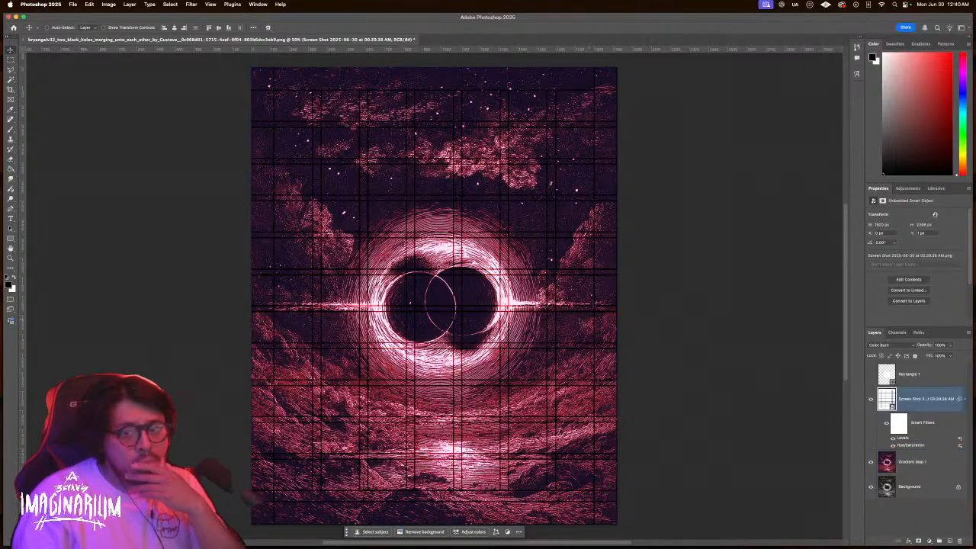
key(ctrl+Left)
scroll(546, 328, up, 8)
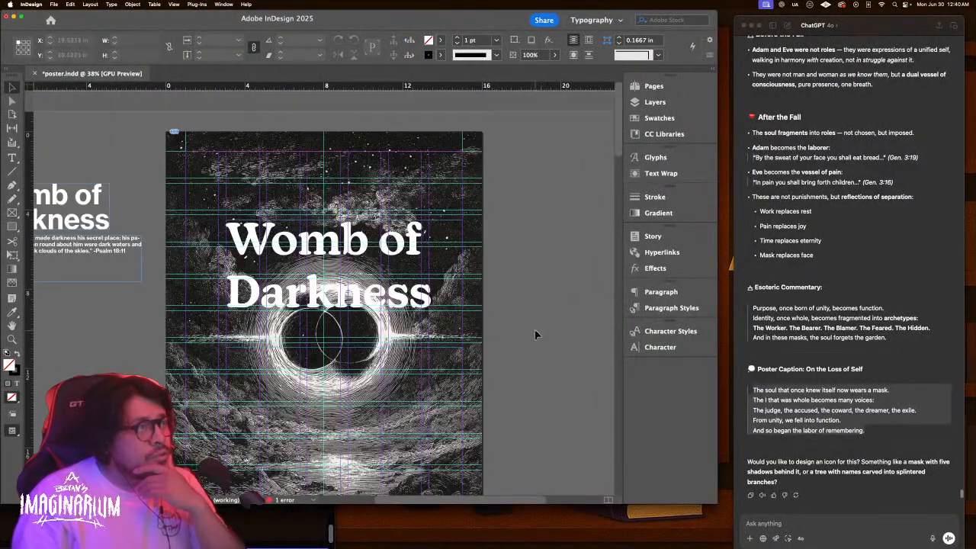
Select both lines of the 'Womb of Darkness' title, then return to Photoshop
triple_click(384, 252)
drag(383, 252, 447, 322)
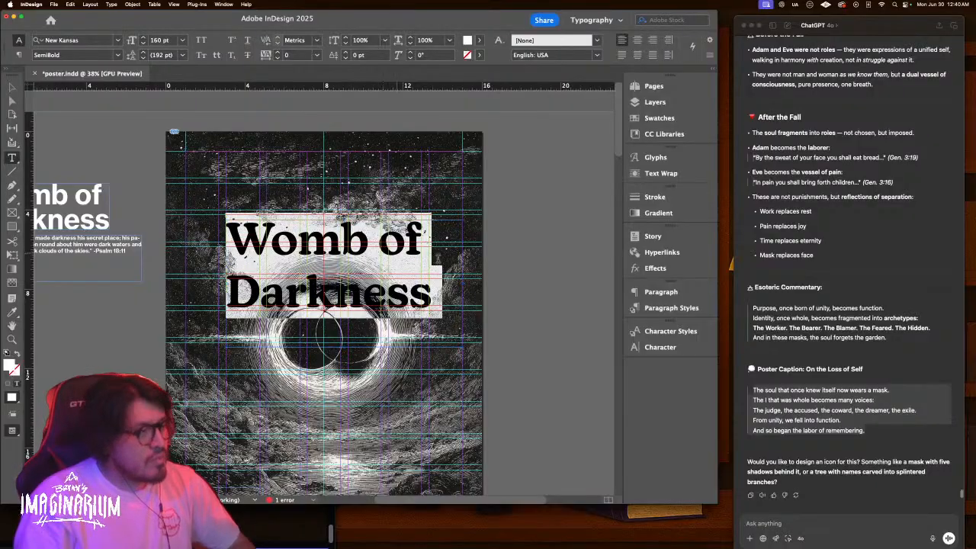
key(ctrl+Right)
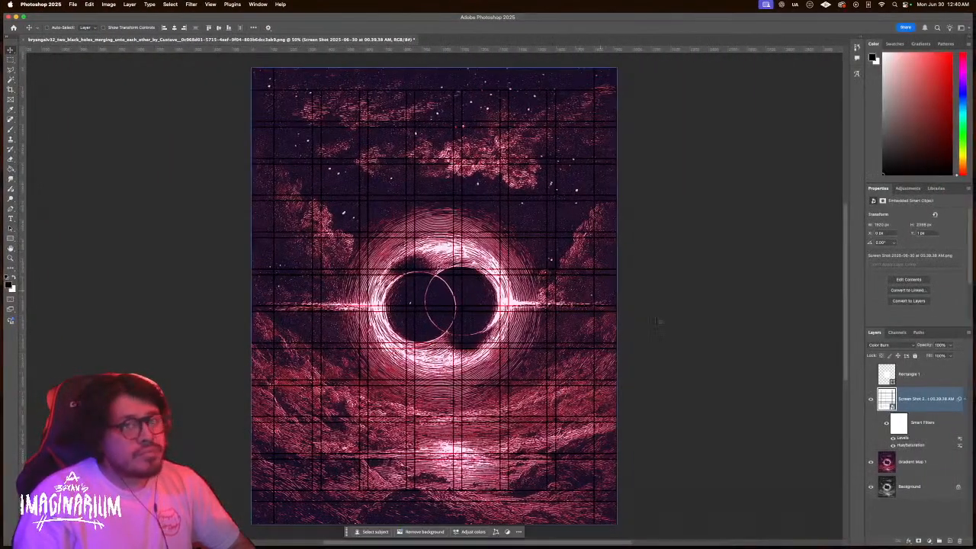
click(74, 4)
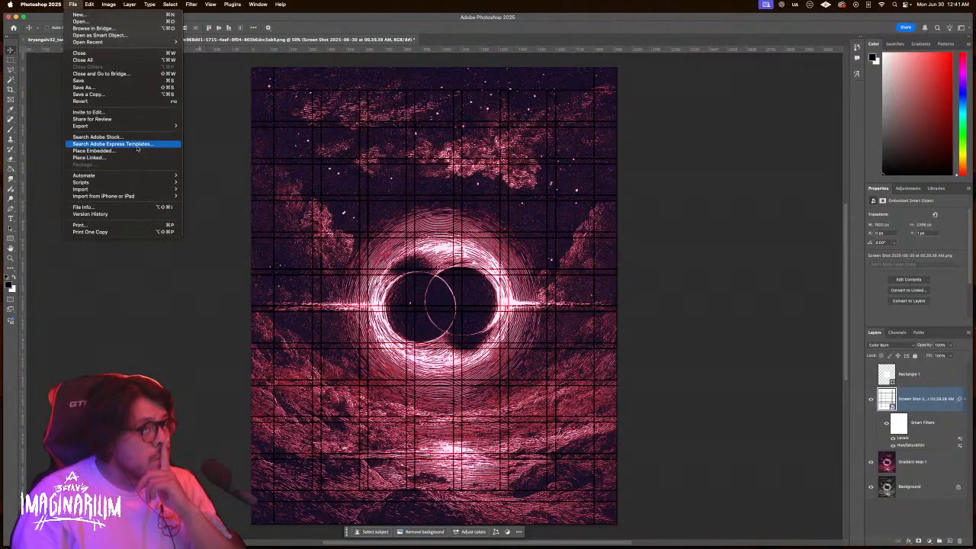
click(664, 140)
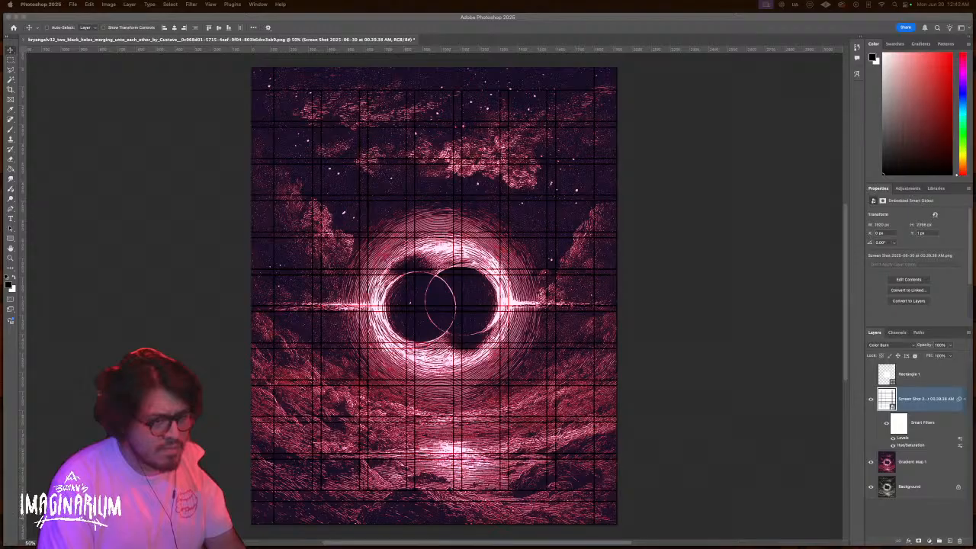
Place the SCAN texture scaled to fill the canvas and blend it in Lighten mode
drag(529, 402, 499, 365)
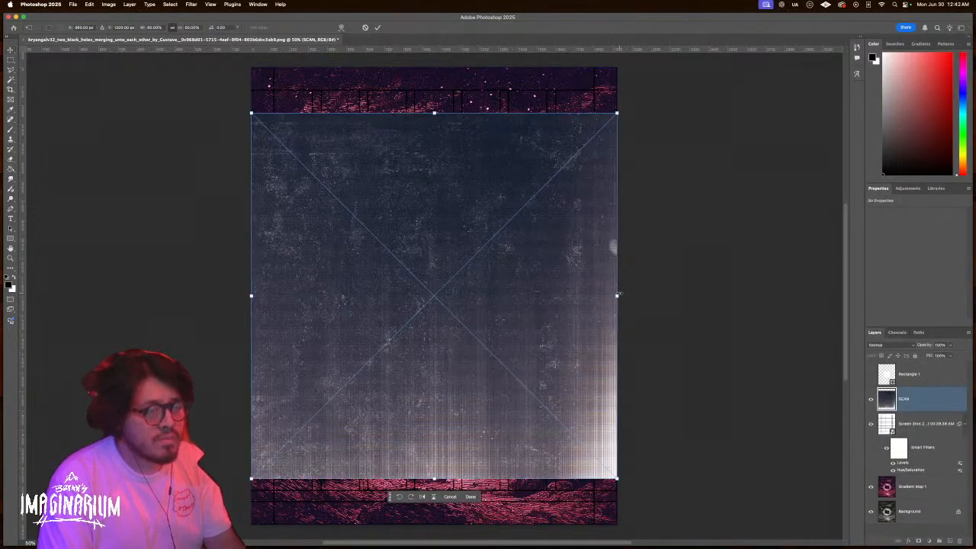
drag(619, 294, 664, 288)
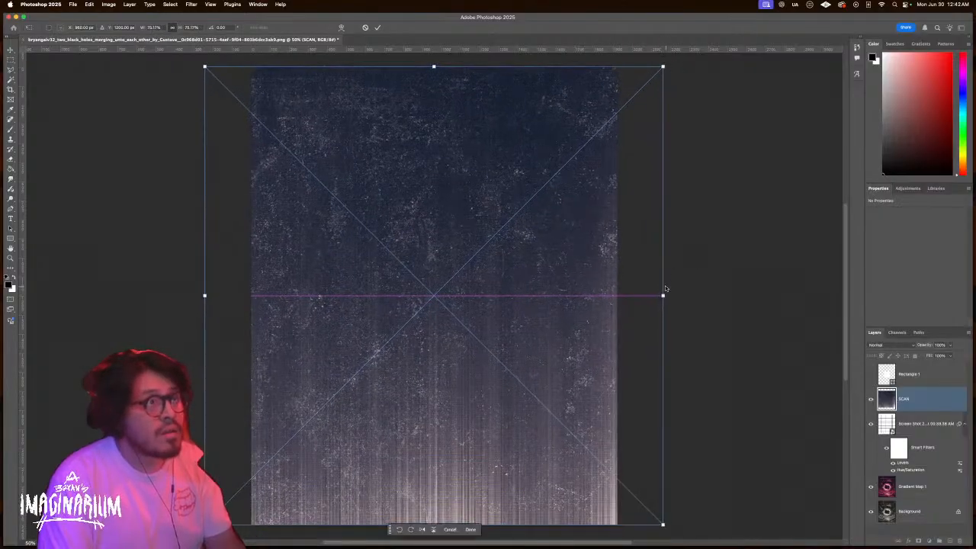
key(Return)
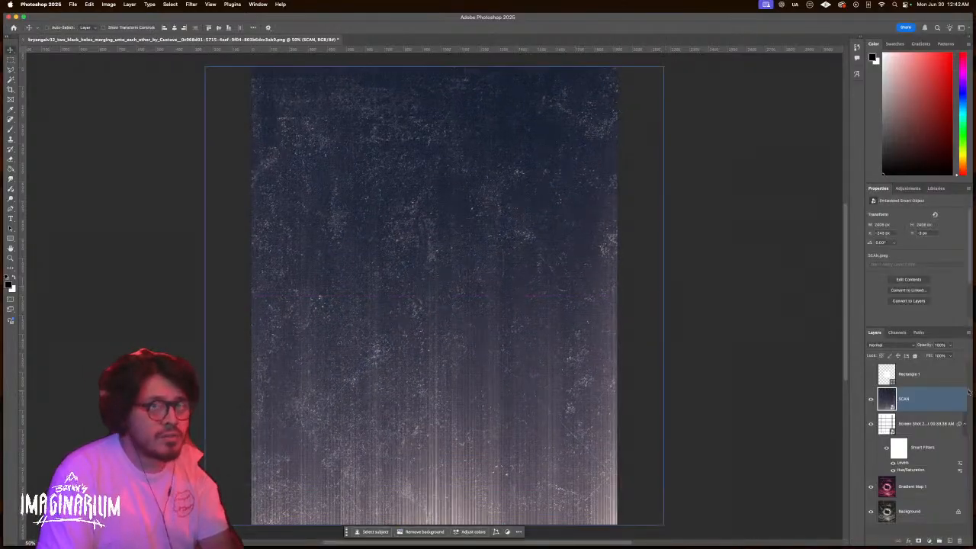
click(885, 346)
key(Down)
key(Down)
key(Down)
key(Down)
key(Down)
key(Down)
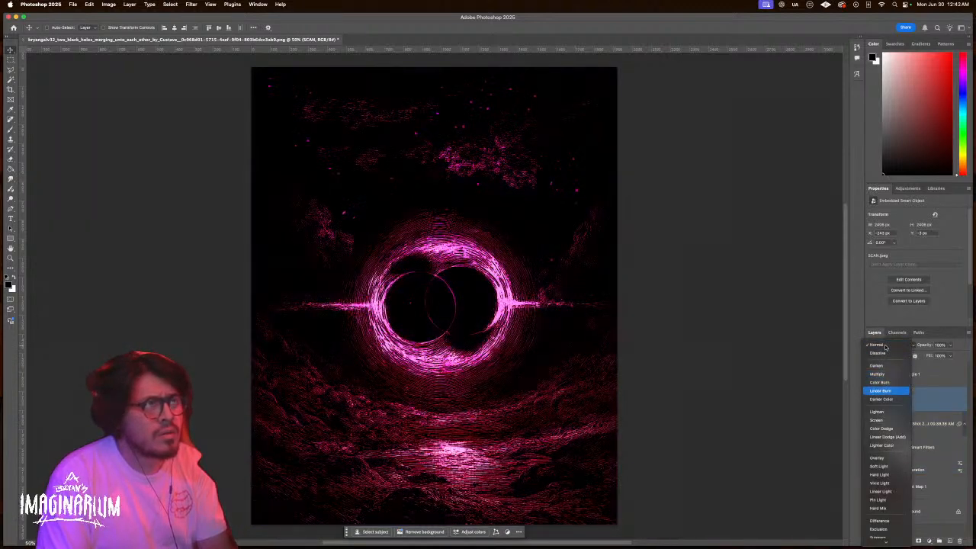
key(Down)
key(Down)
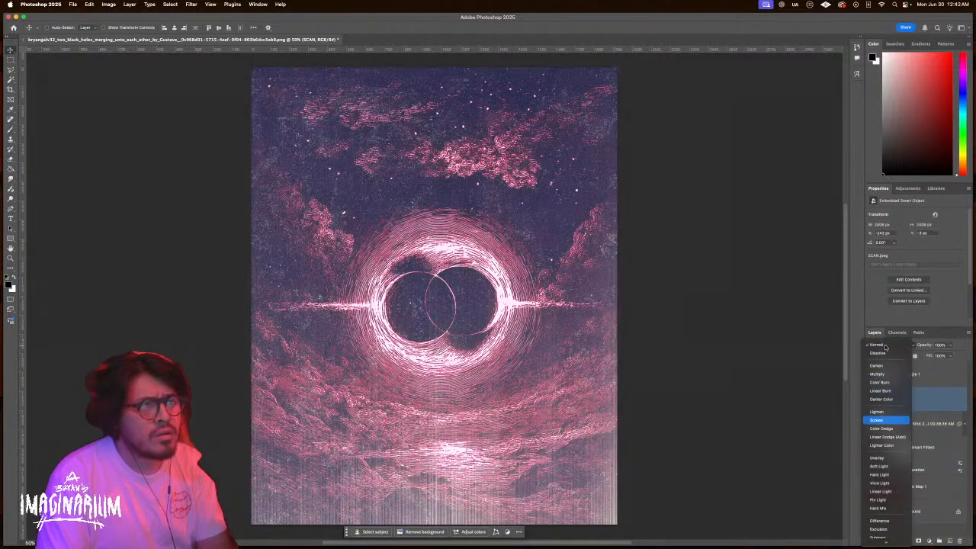
key(Up)
key(Return)
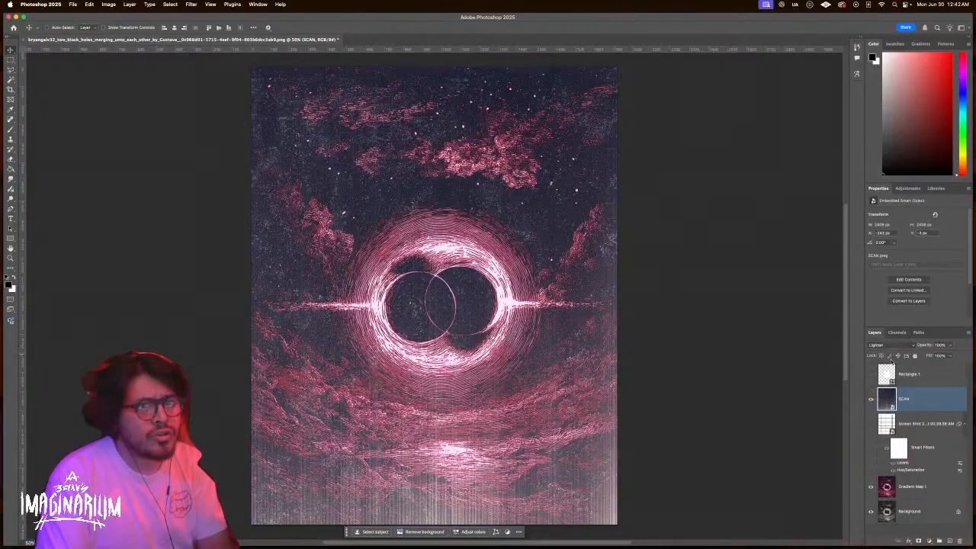
Hide the Gradient Map 1 layer and keep the SCAN layer on Lighten after further previews
click(871, 487)
click(872, 486)
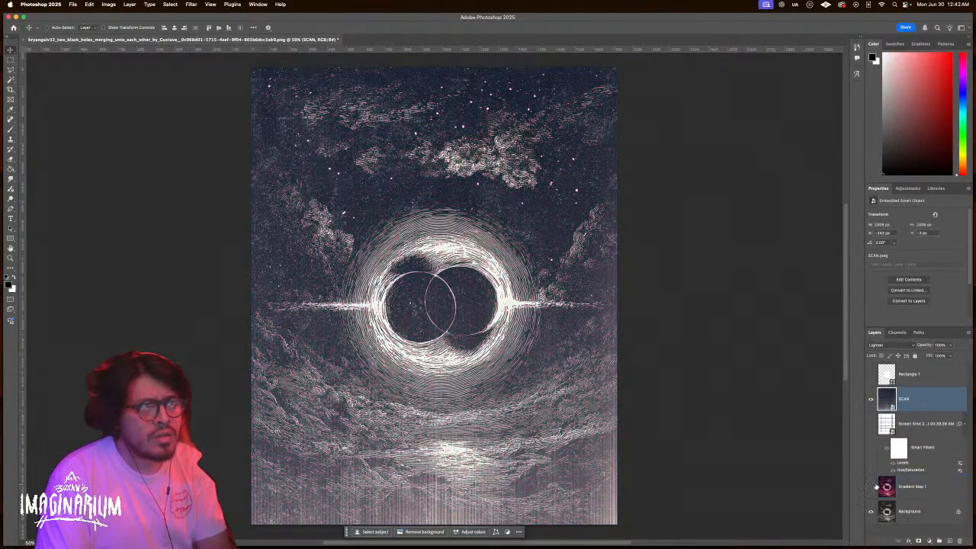
click(894, 347)
key(Down)
key(Down)
key(Down)
key(Down)
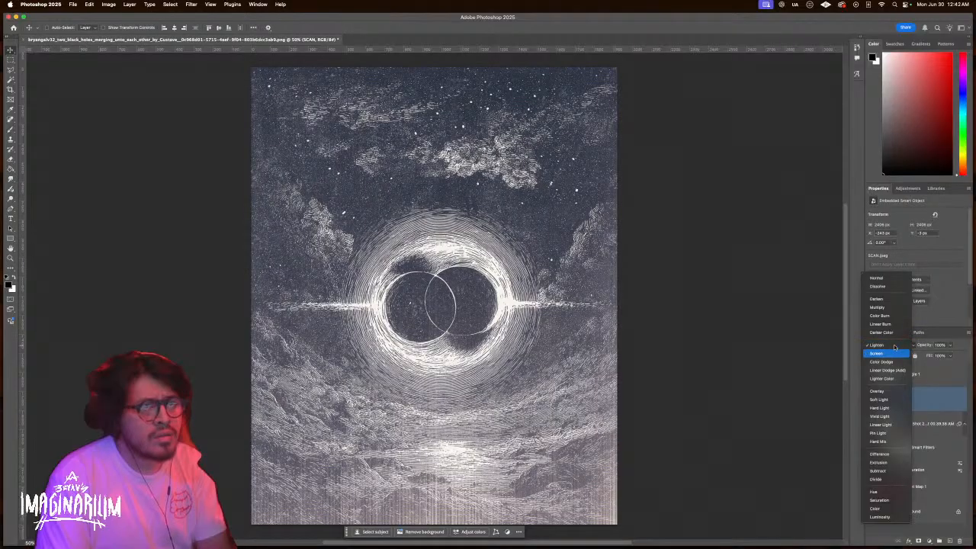
key(Up)
key(Up)
key(Up)
key(Up)
key(Return)
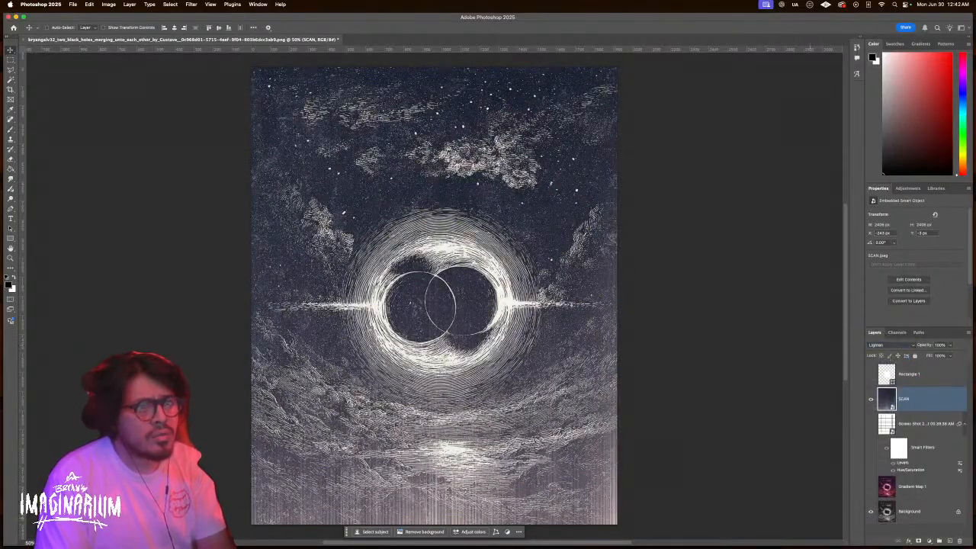
key(super+Tab)
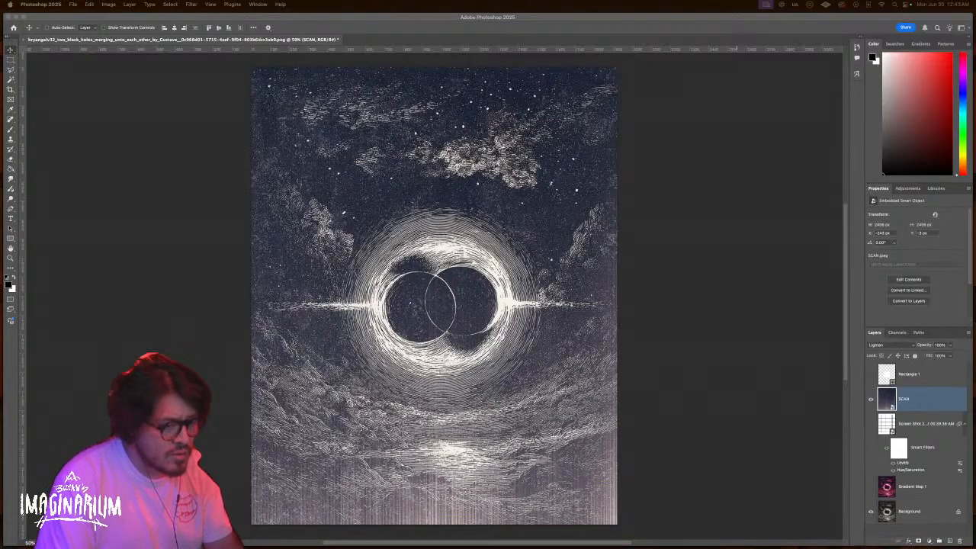
Place the 017 texture over the artwork, widened slightly
drag(569, 335, 569, 336)
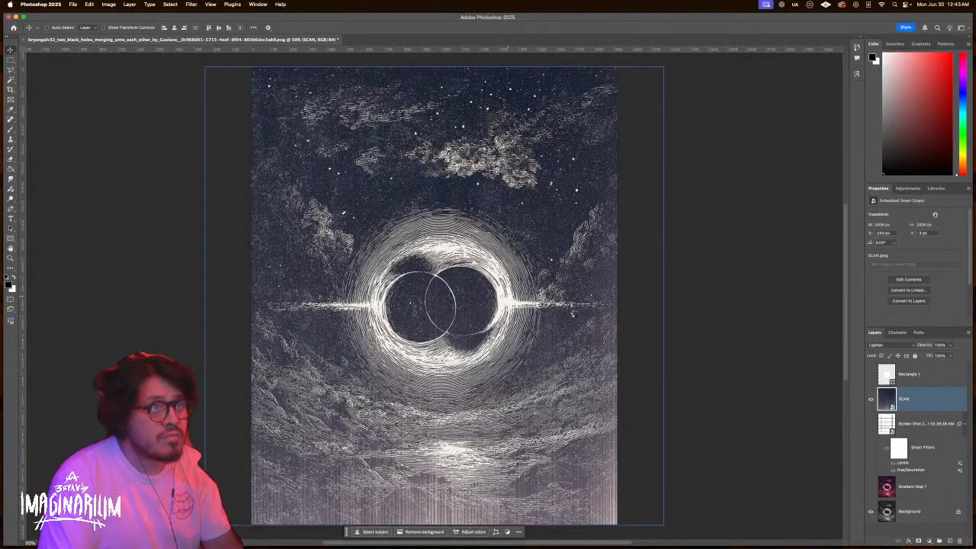
drag(595, 296, 616, 295)
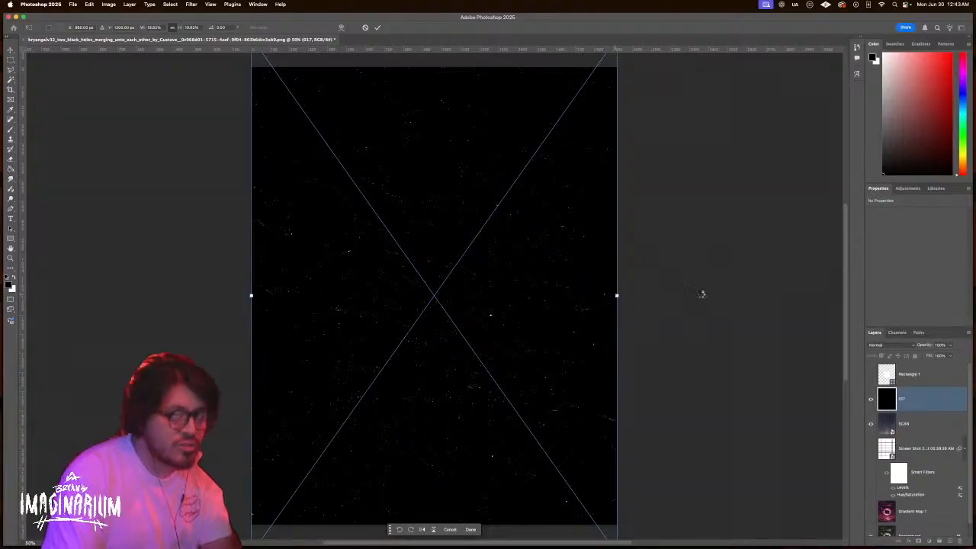
key(Return)
Test blend modes on the 017 layer, keep Normal, then delete the layer
click(883, 346)
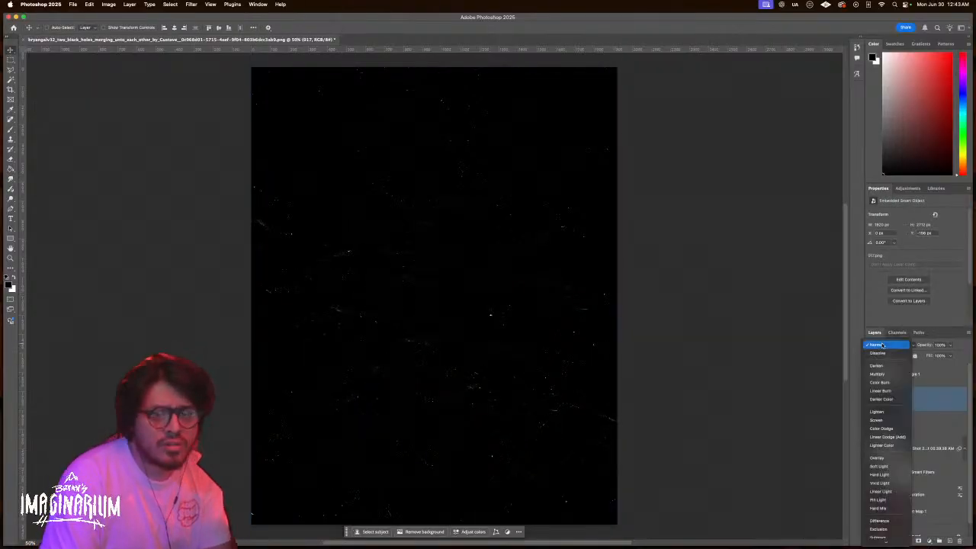
key(Down)
key(Down)
key(Down)
key(Down)
key(Down)
key(Down)
key(Down)
key(Down)
key(Down)
key(Down)
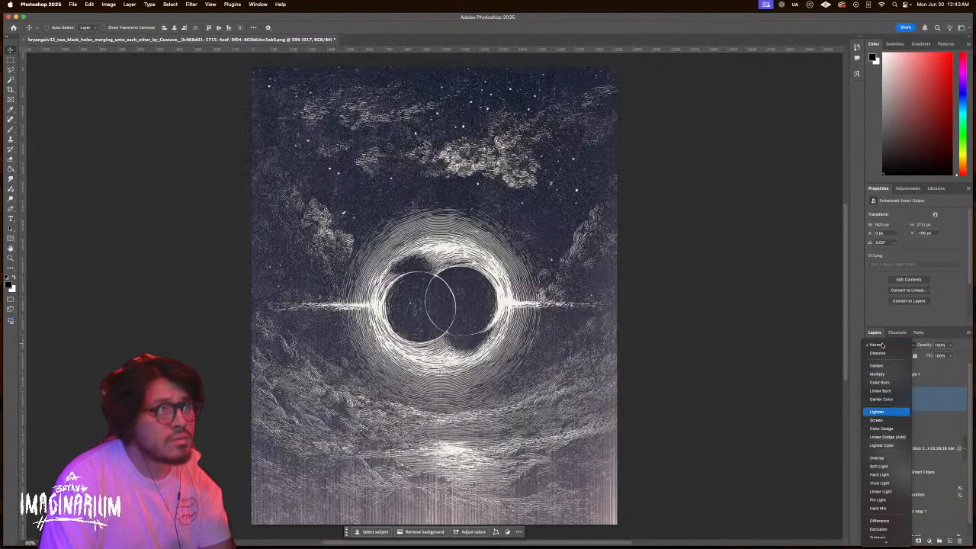
key(Down)
key(Down)
key(Down)
key(Down)
key(Down)
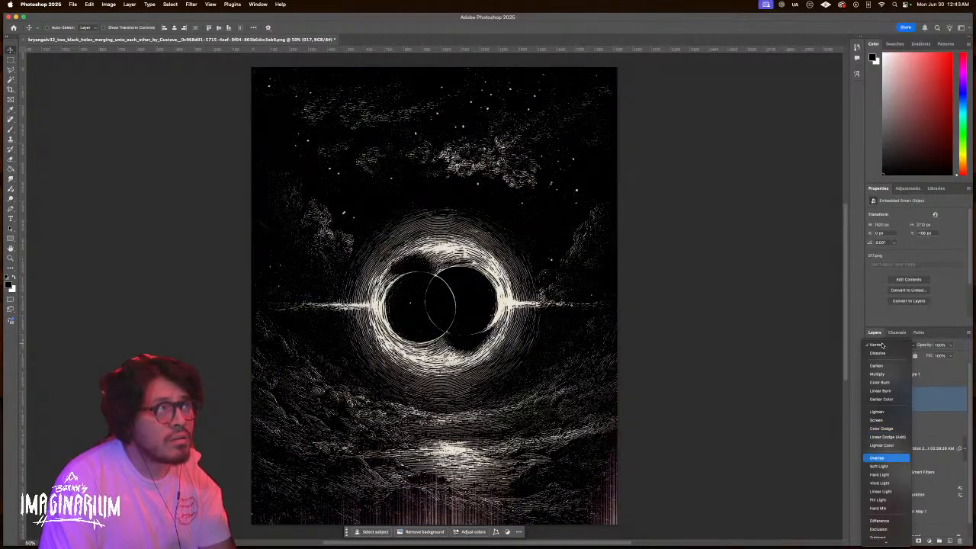
key(Down)
key(Down)
key(Down)
key(Down)
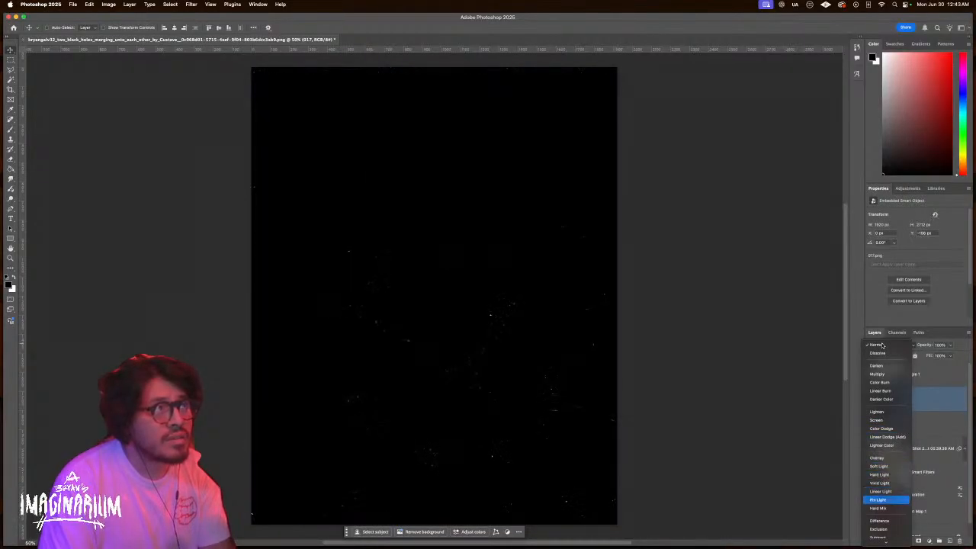
key(Down)
key(Down)
key(Down)
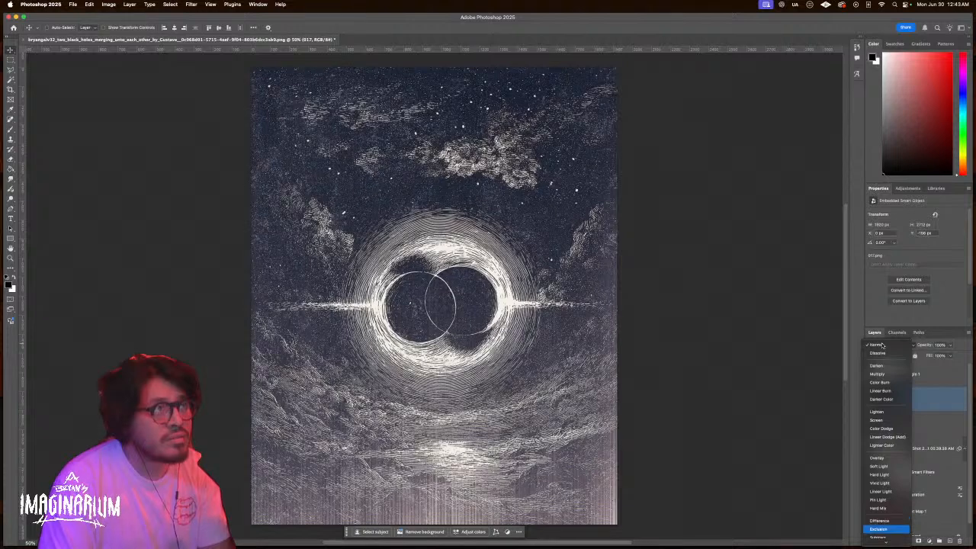
key(Up)
key(Down)
key(Down)
key(Down)
key(Down)
key(Down)
key(Down)
key(Down)
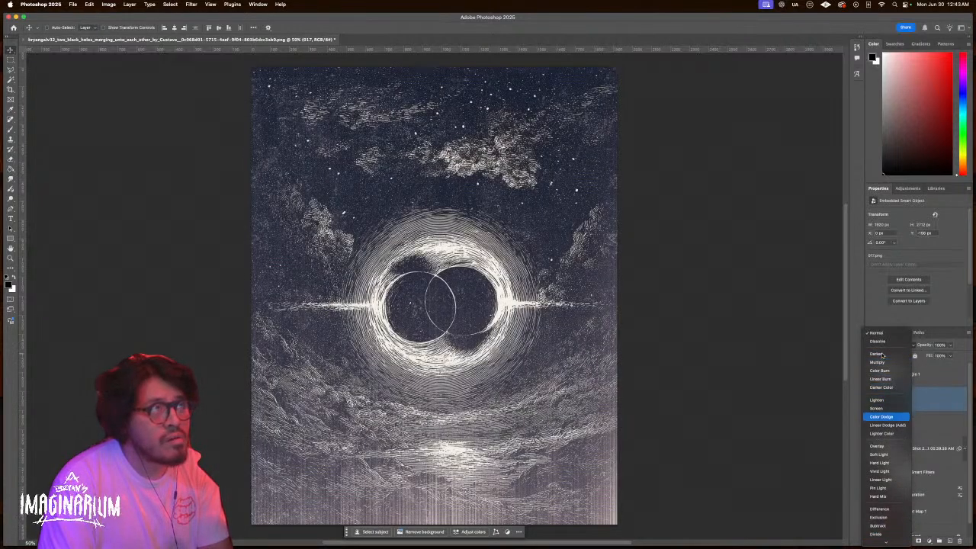
key(Escape)
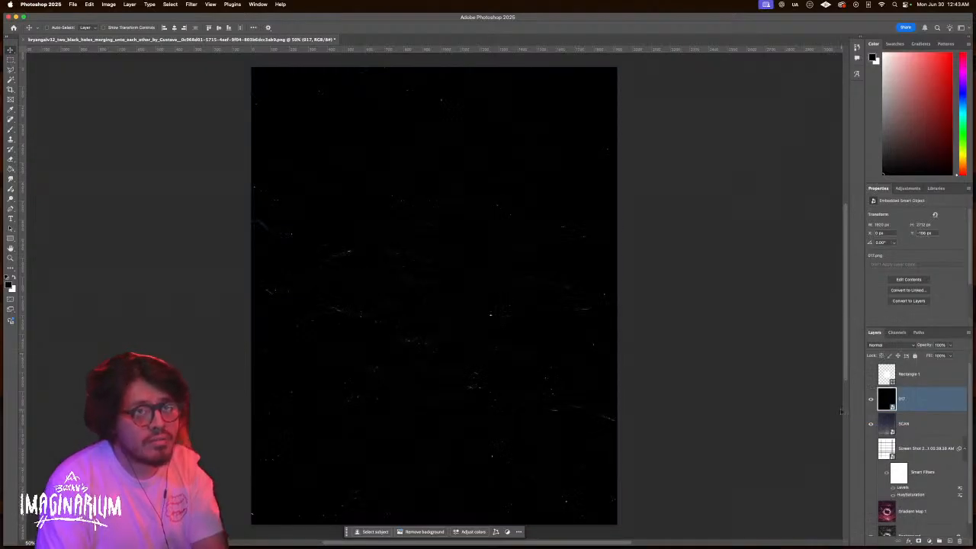
key(Delete)
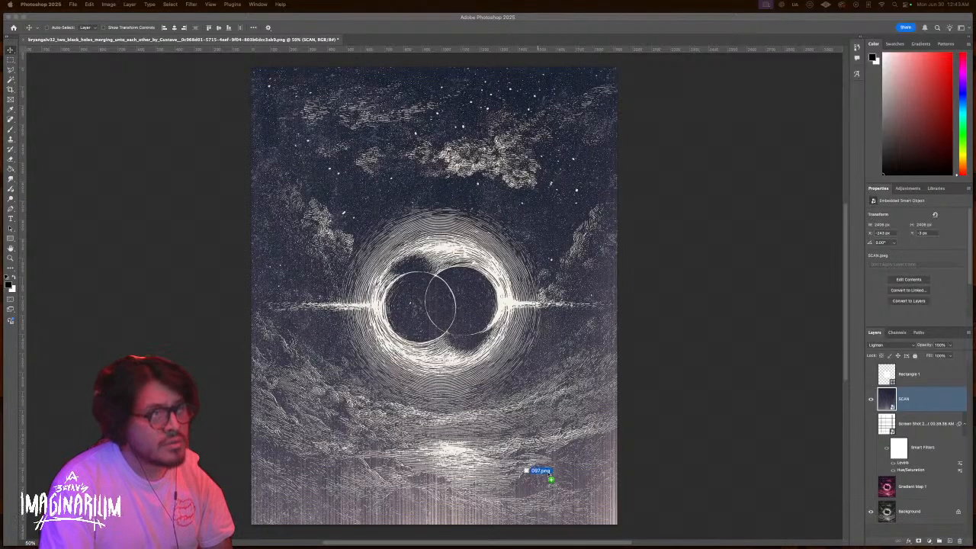
Free Transform the 097 texture larger to cover the whole canvas
key(ctrl+t)
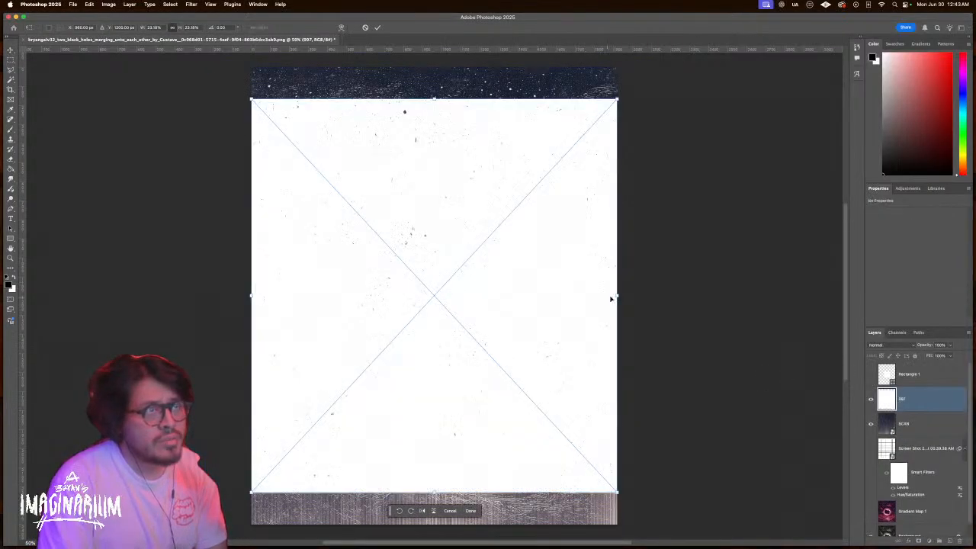
drag(619, 295, 657, 295)
key(Return)
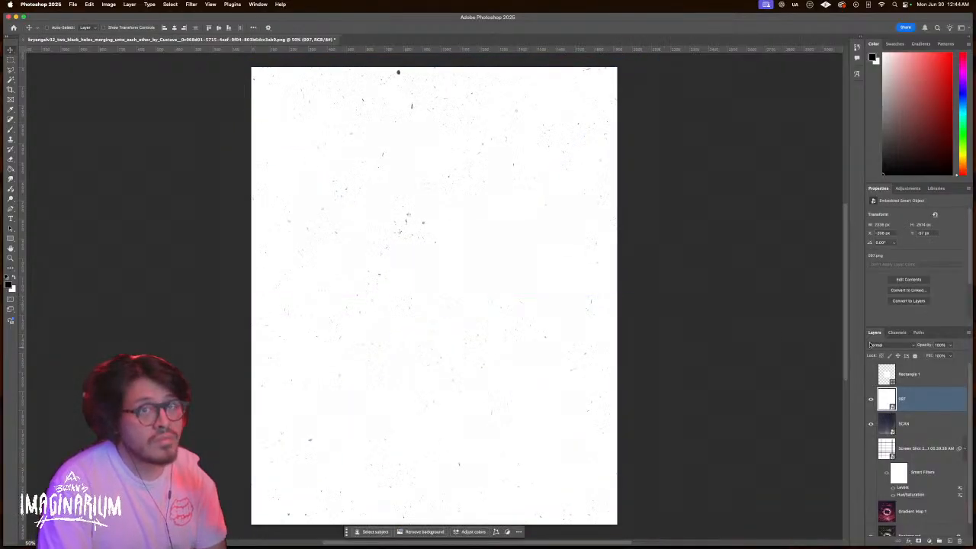
Preview Difference, Saturation and other blends on the 097 layer, leaving it at Normal
click(869, 345)
key(Down)
key(Down)
key(Down)
key(Down)
key(Down)
key(Down)
key(Down)
key(Down)
key(Down)
key(Down)
key(Down)
key(Down)
key(Down)
key(Down)
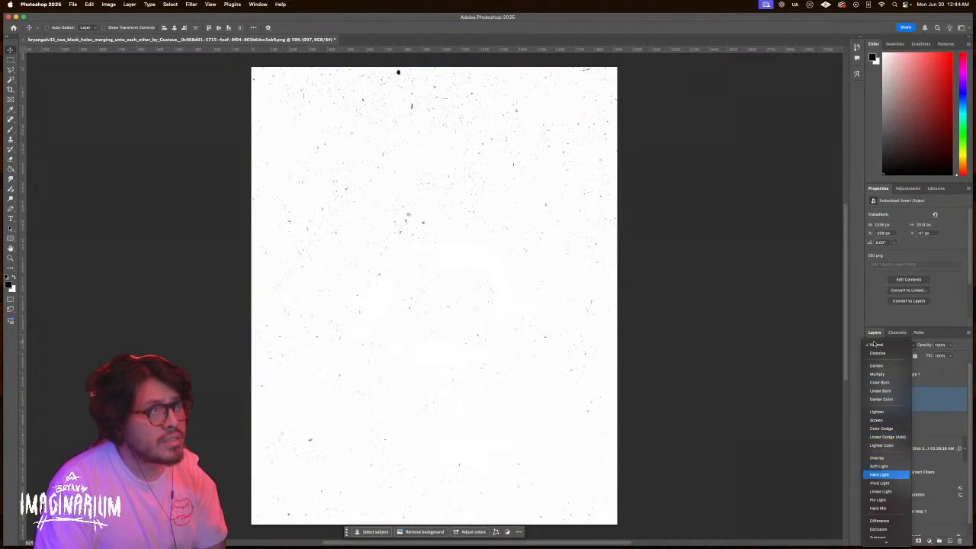
key(Down)
key(Down)
key(Down)
key(Down)
key(Down)
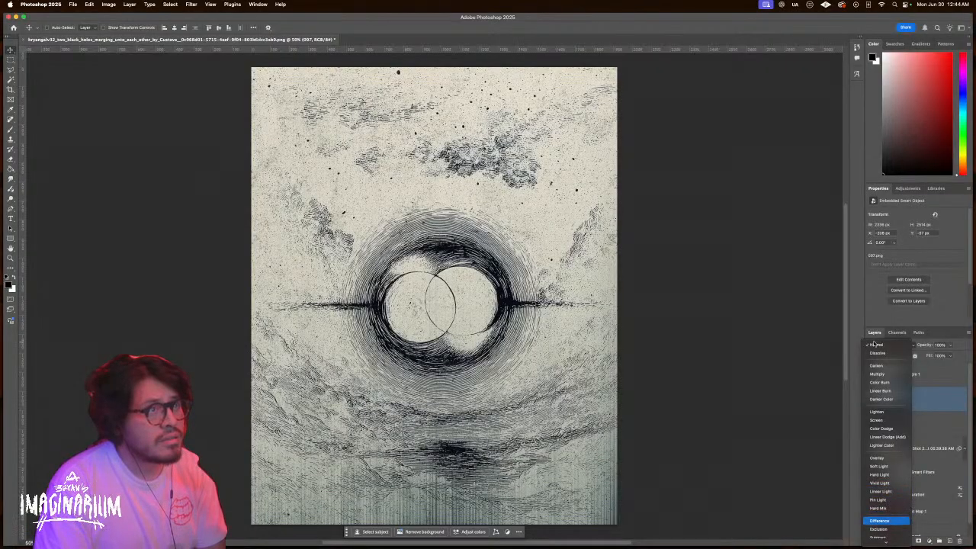
key(Down)
key(Down)
key(Down)
key(Down)
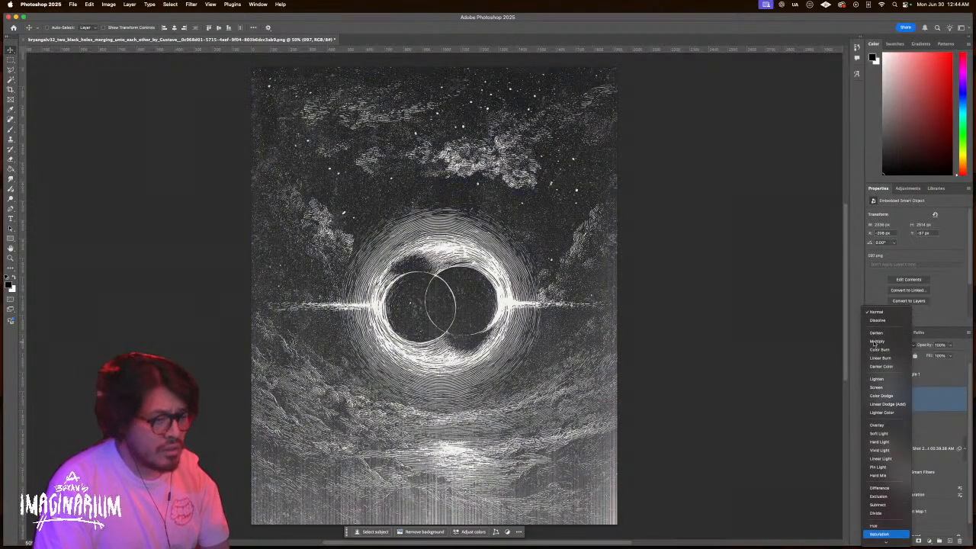
key(Down)
key(Escape)
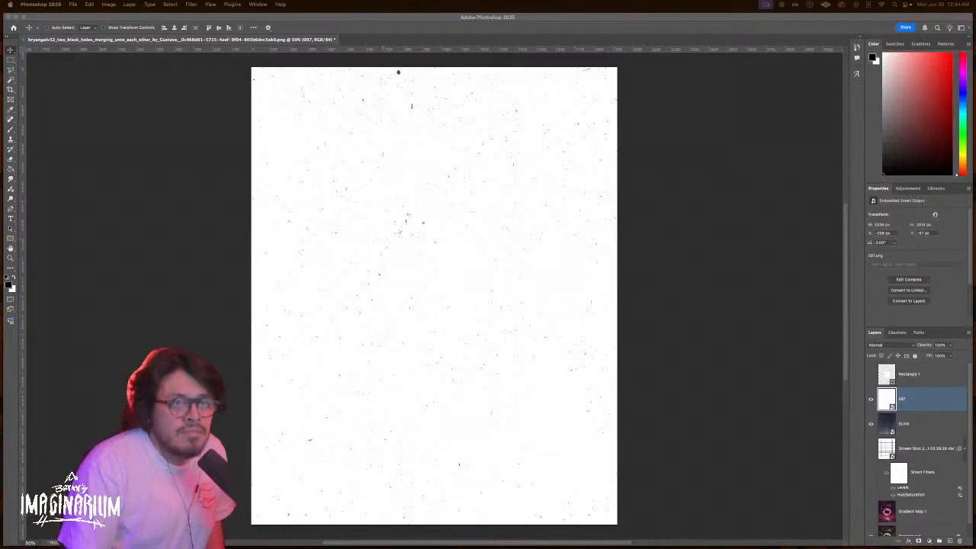
Delete the 097 texture layer, preview blend modes on SCAN, then delete the SCAN layer
click(922, 408)
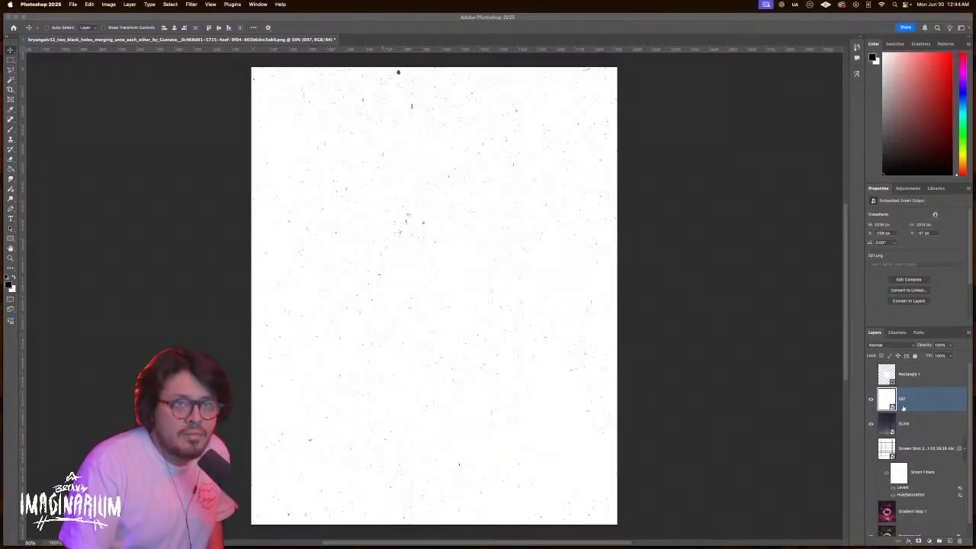
key(Delete)
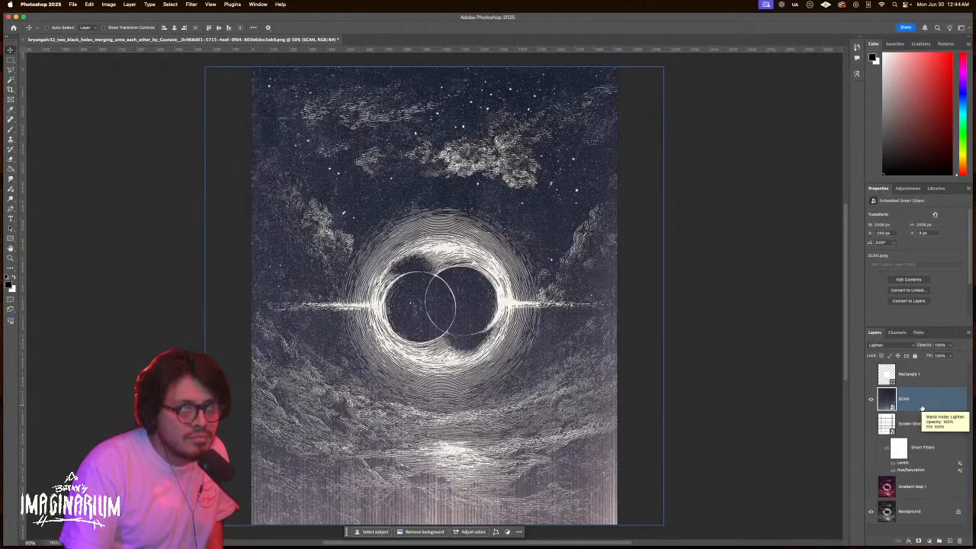
click(899, 346)
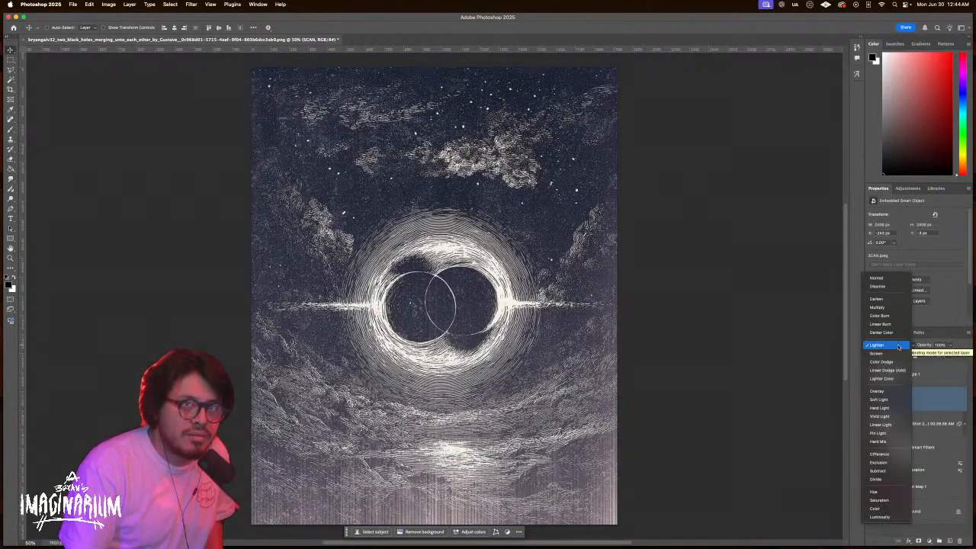
key(Down)
key(Down)
key(Down)
key(Up)
key(Up)
key(Up)
key(Up)
key(Up)
key(Up)
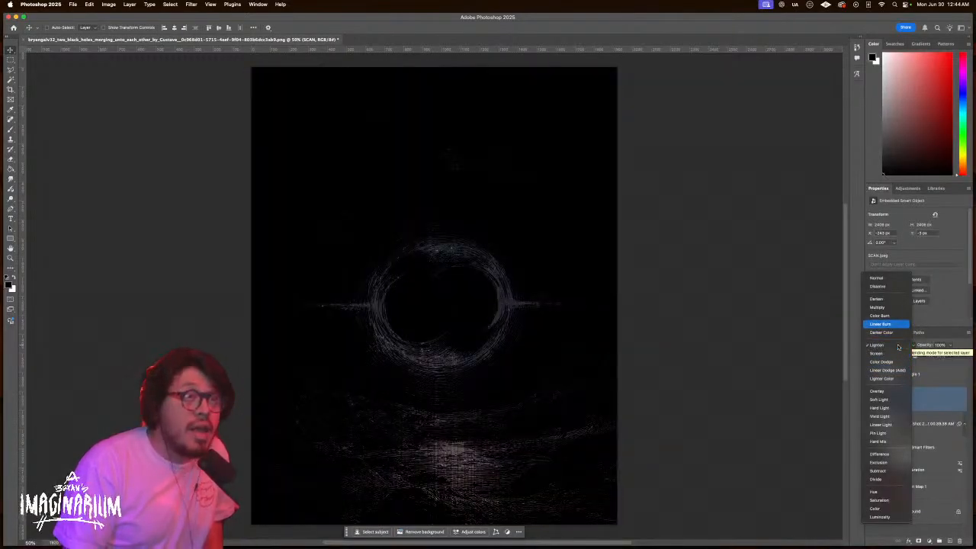
key(Up)
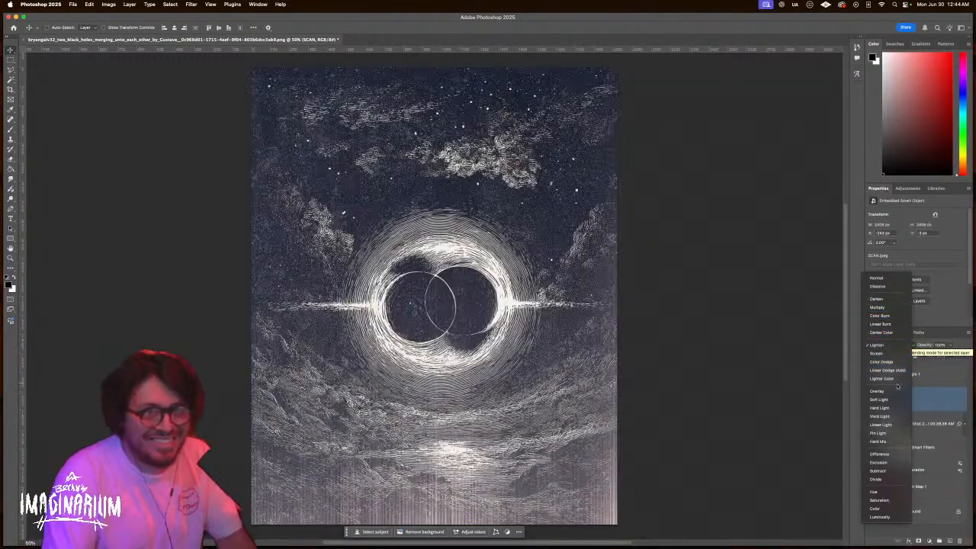
click(899, 346)
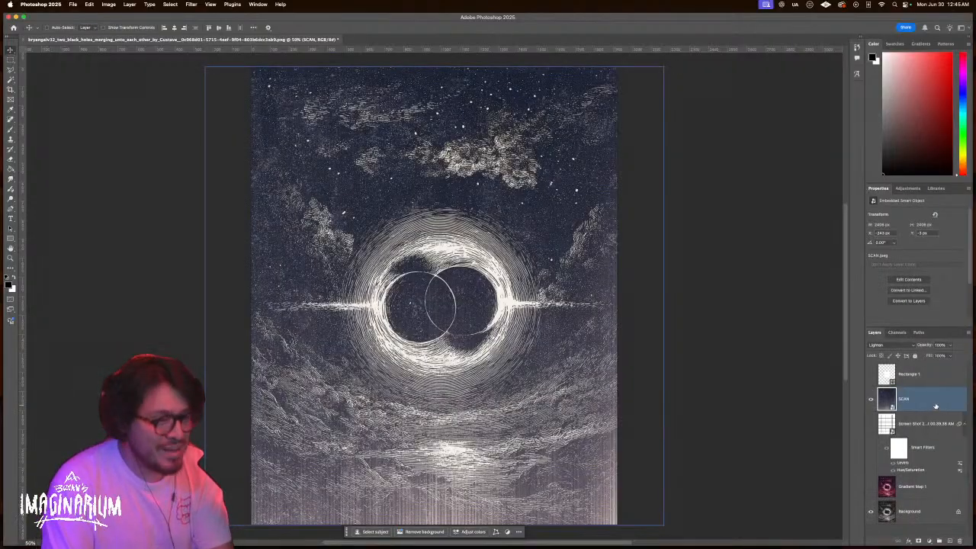
key(Delete)
Drag the SCAN3 texture in from Finder and enlarge it over the artwork
key(ctrl+Up)
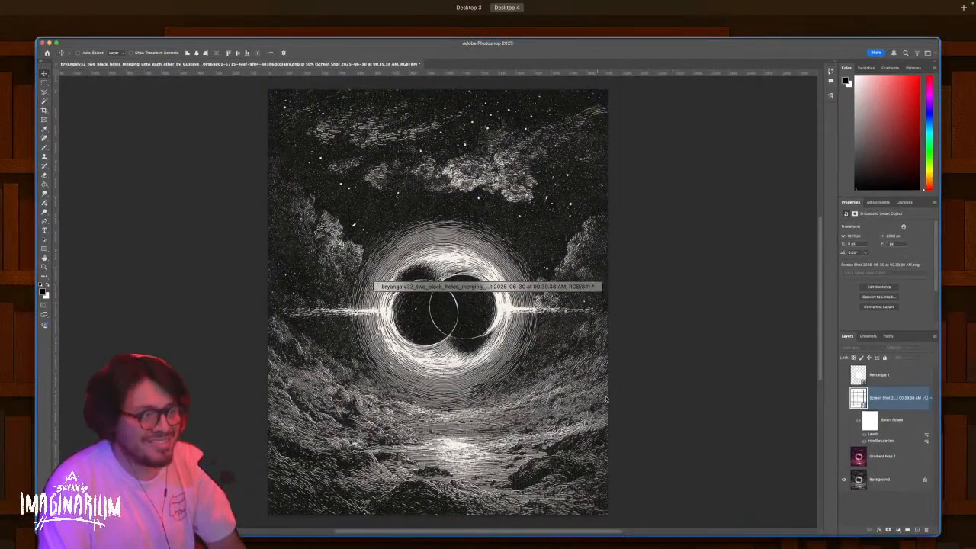
key(ctrl+Up)
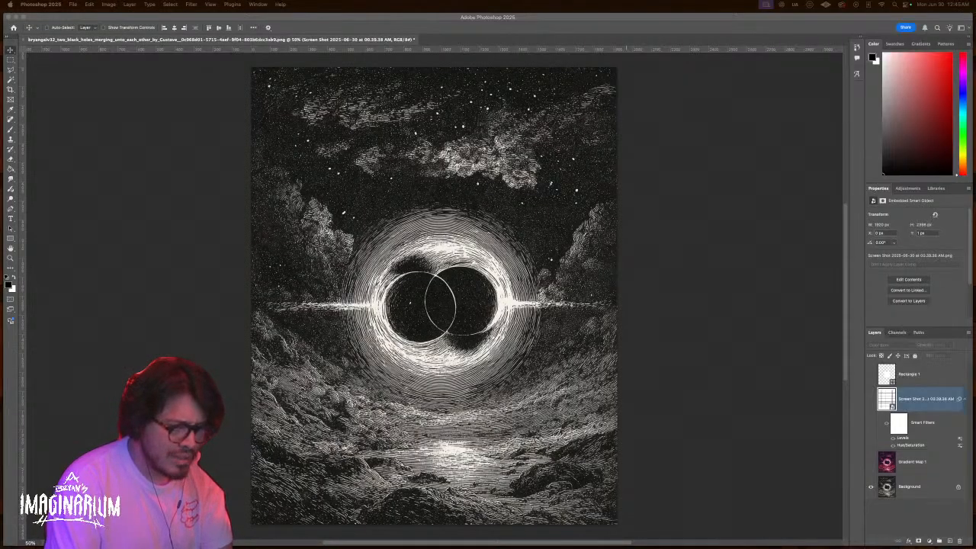
drag(736, 14, 533, 336)
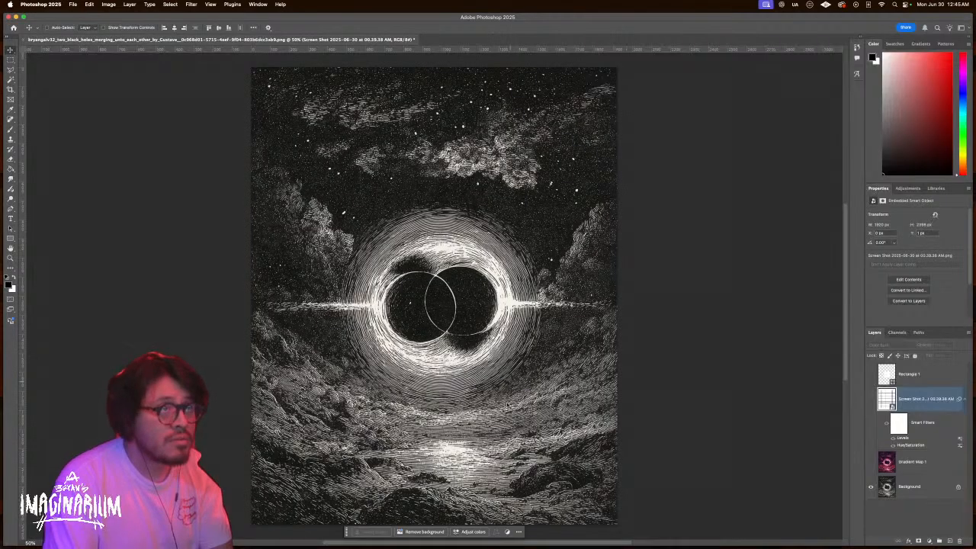
drag(626, 294, 669, 289)
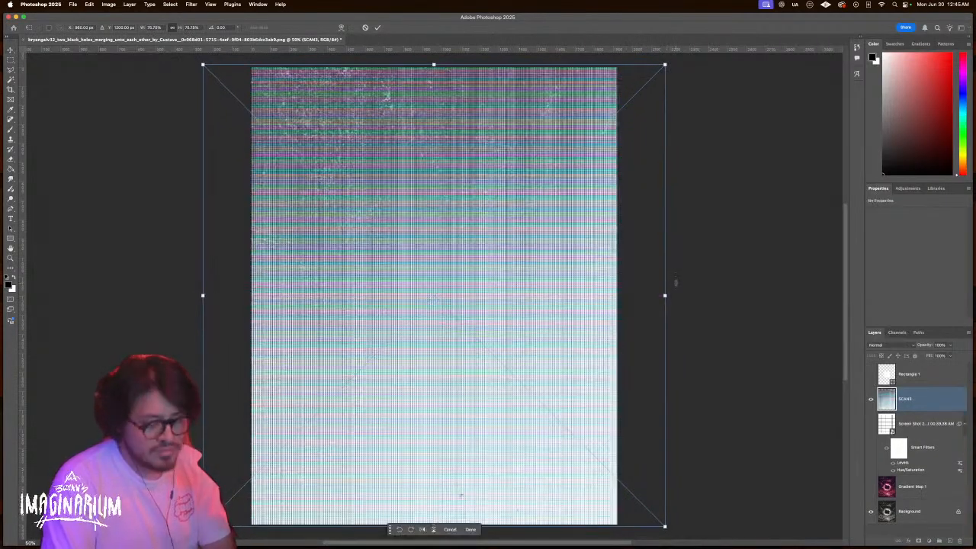
Commit SCAN3's size and set it to Multiply after comparing Darker Color, Lighten and Screen
key(Return)
click(889, 348)
key(Down)
key(Down)
key(Down)
key(Down)
key(Down)
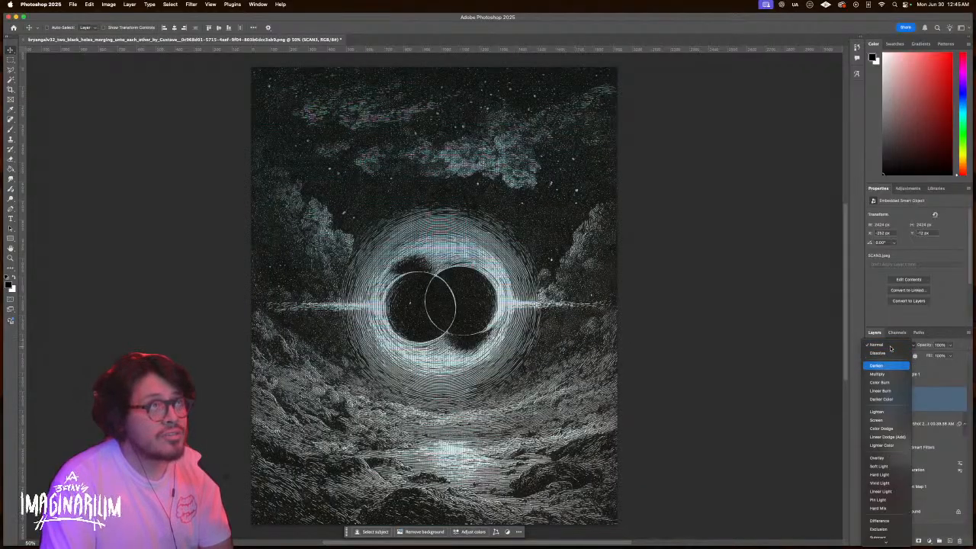
key(Down)
key(Down)
key(Up)
key(Up)
key(Down)
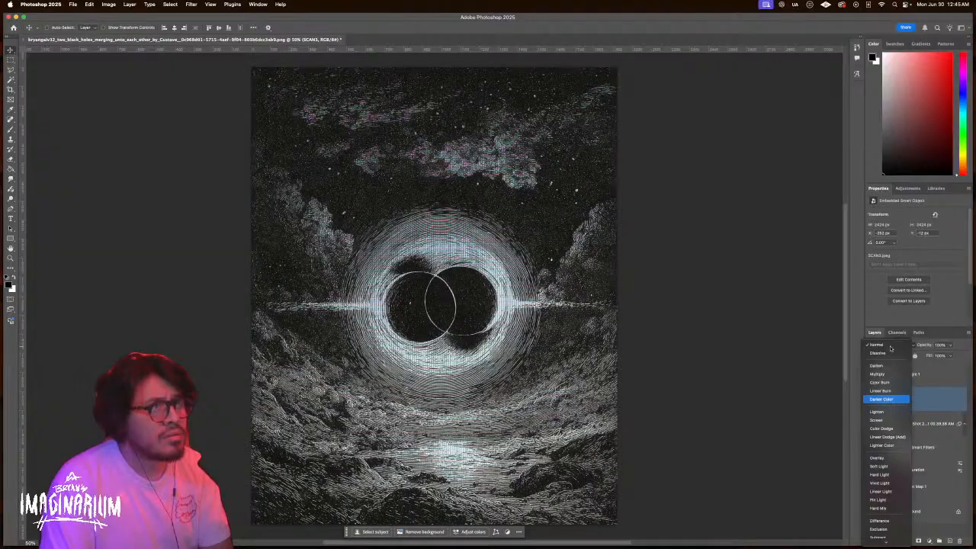
key(Down)
key(Down)
key(Up)
key(Up)
key(Up)
key(Up)
key(Up)
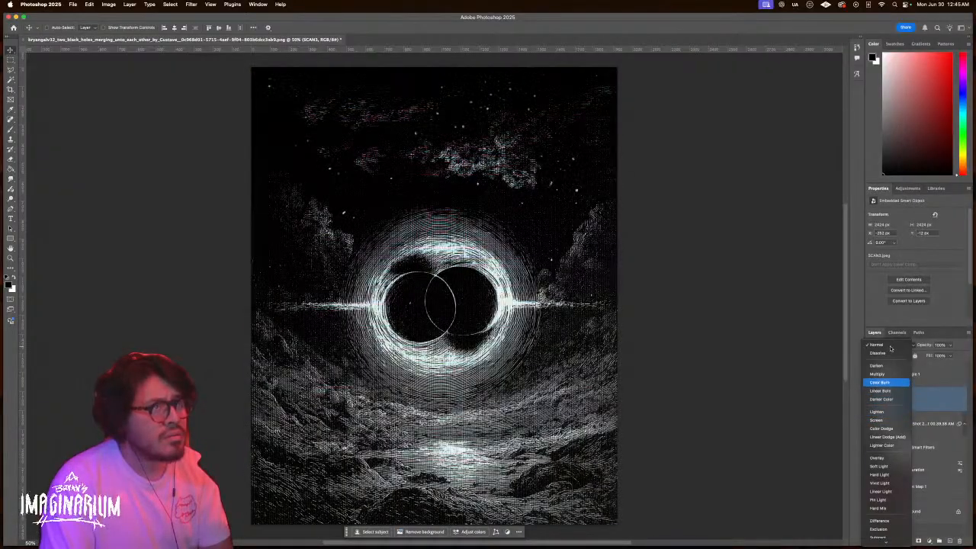
key(Return)
Zoom in on the scan lines, recenter the poster, then place a halftone texture
key(z)
click(462, 235)
drag(463, 234, 601, 234)
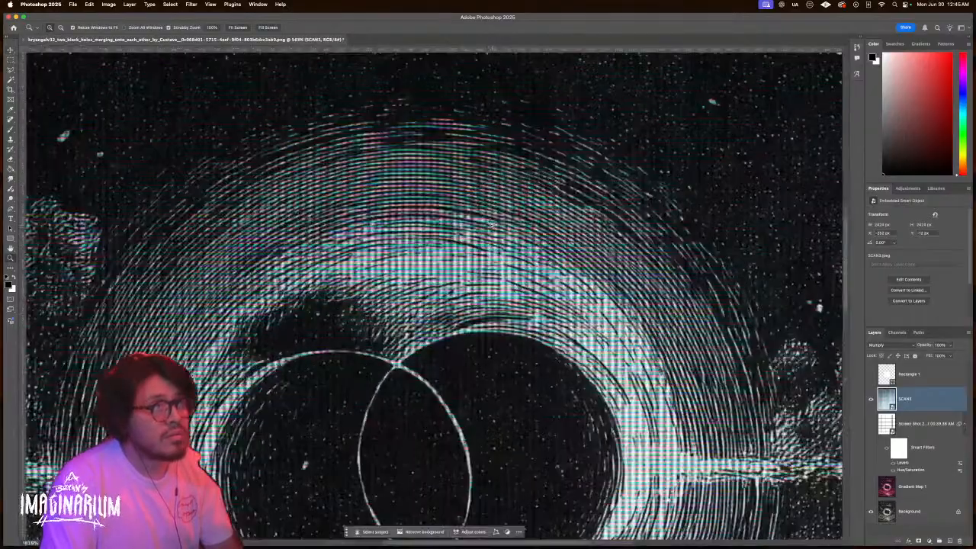
drag(536, 225, 482, 232)
key(v)
drag(637, 235, 572, 246)
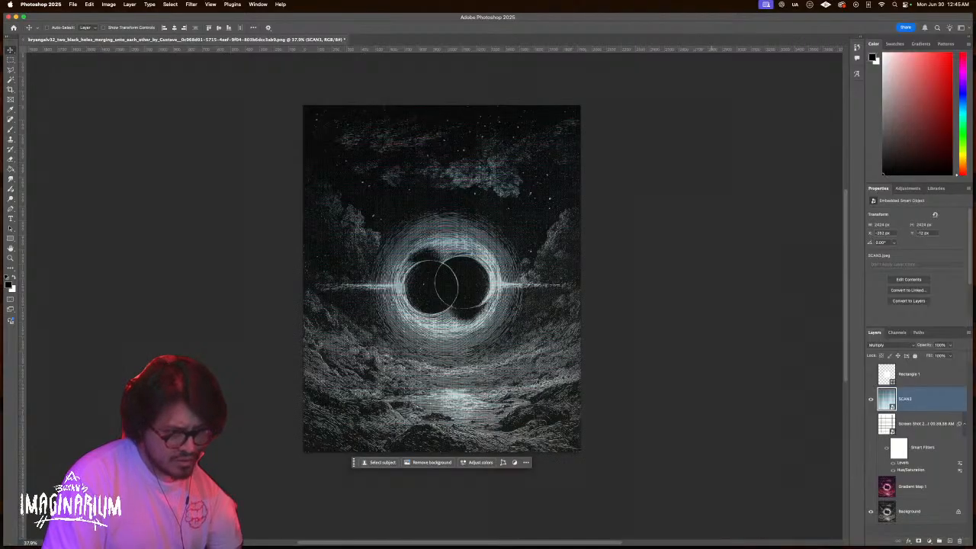
key(super+Tab)
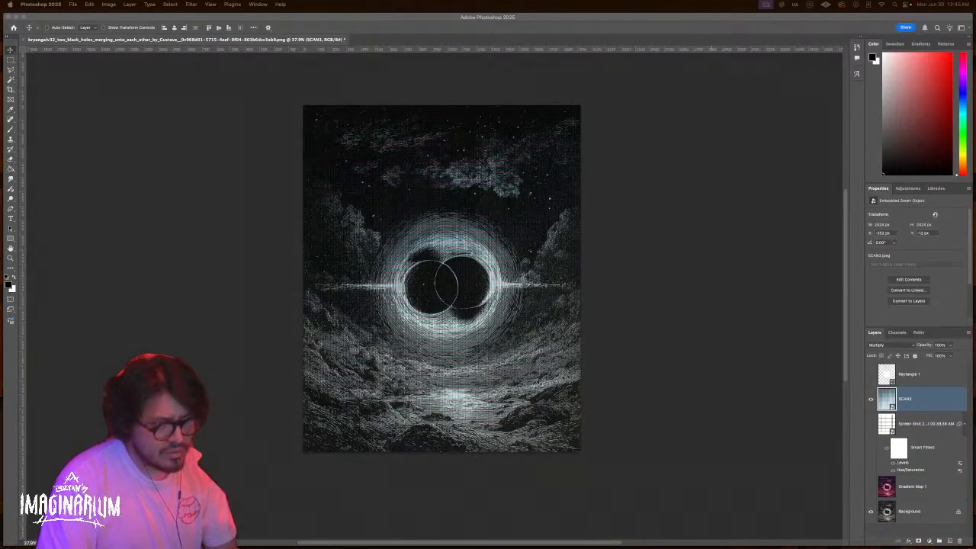
drag(509, 323, 517, 324)
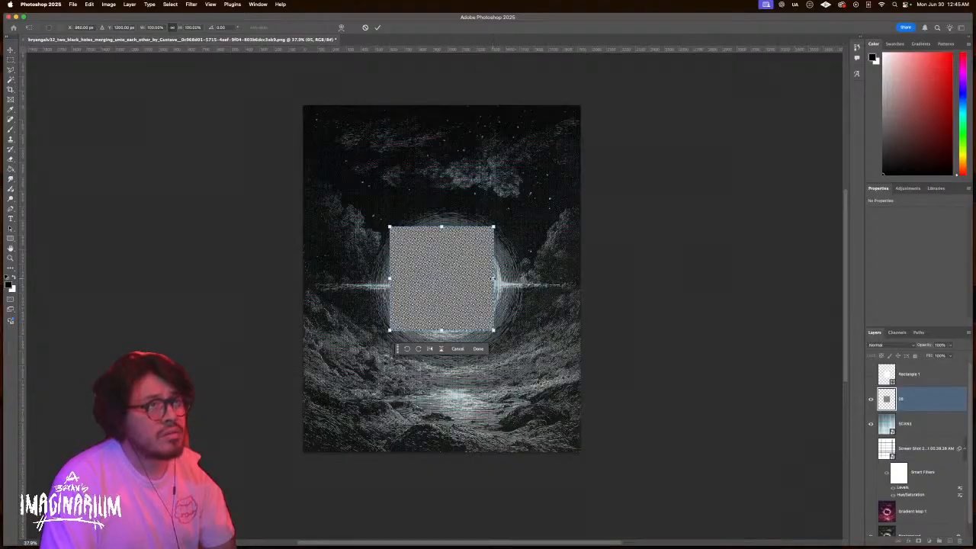
Enlarge the halftone texture 05 to cover the poster and adjust the zoom
drag(493, 278, 618, 277)
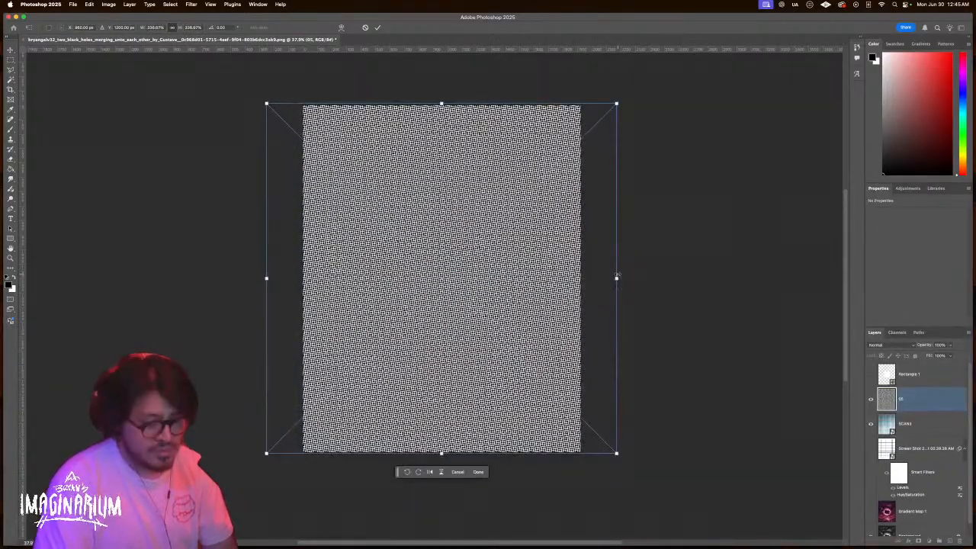
key(Return)
key(super+minus)
key(super+plus)
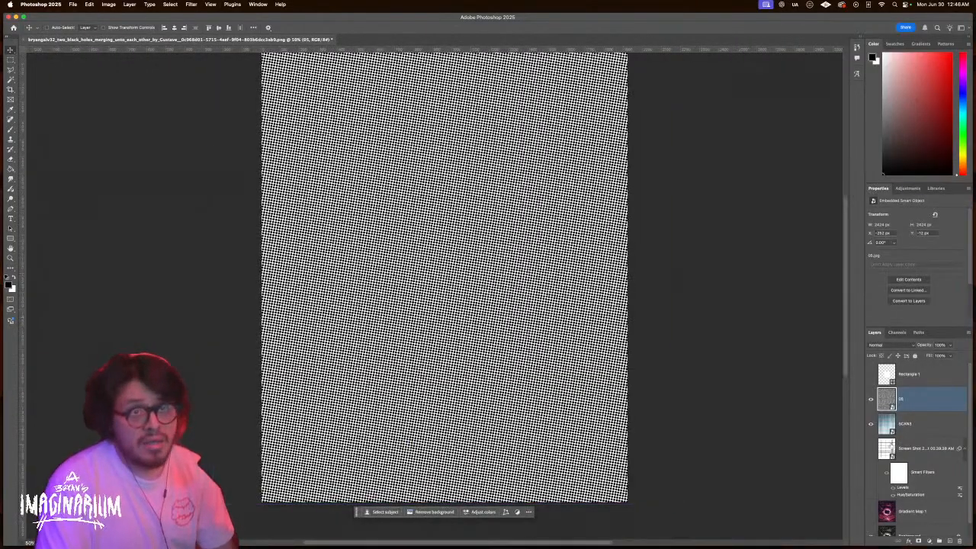
Set the dot layer to Color Burn after comparing Linear Burn, Multiply and Screen
click(892, 344)
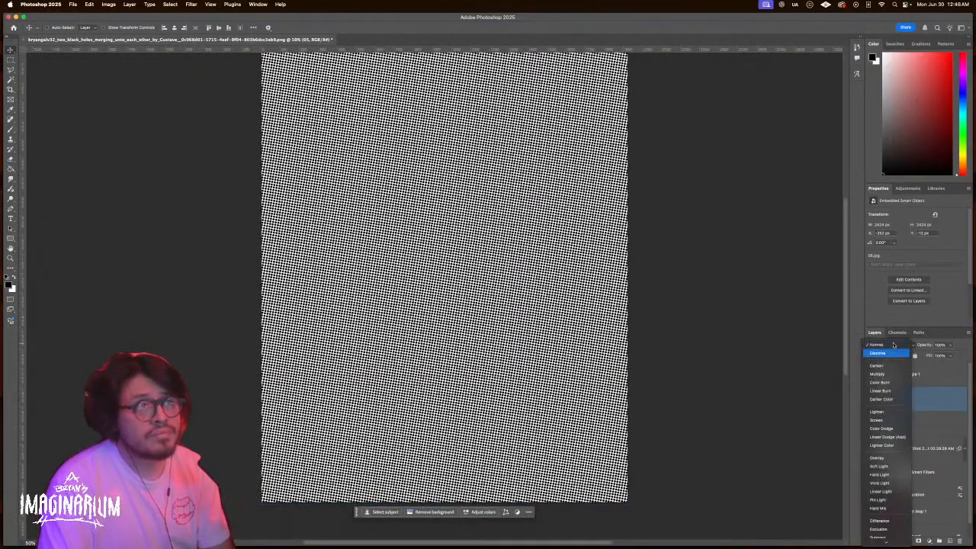
key(Down)
key(Down)
key(Down)
key(Down)
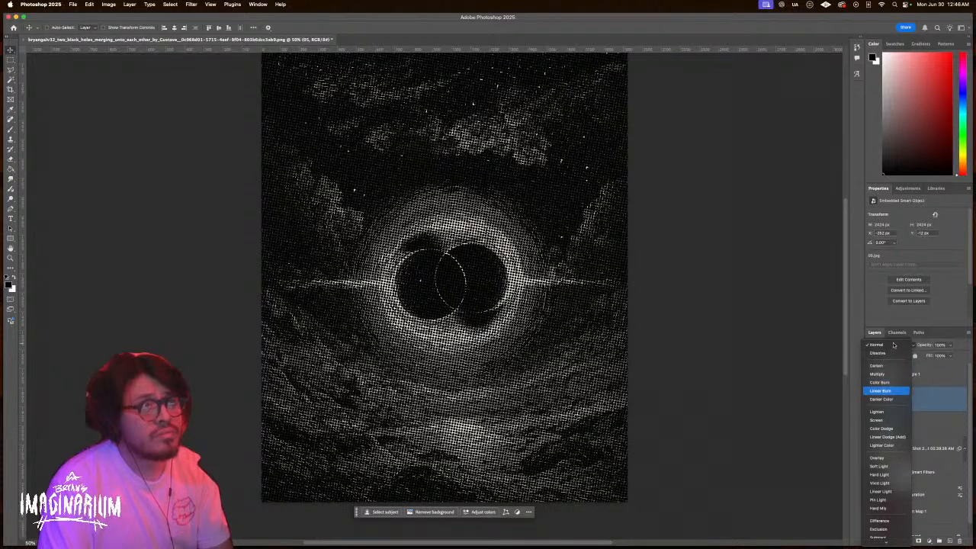
key(Up)
key(Up)
key(Down)
key(Down)
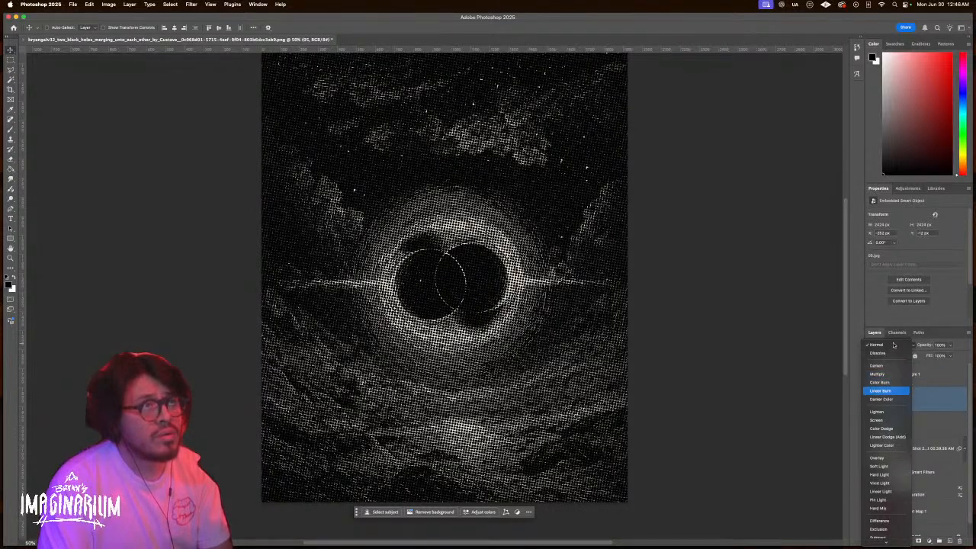
key(Down)
key(Down)
key(Down)
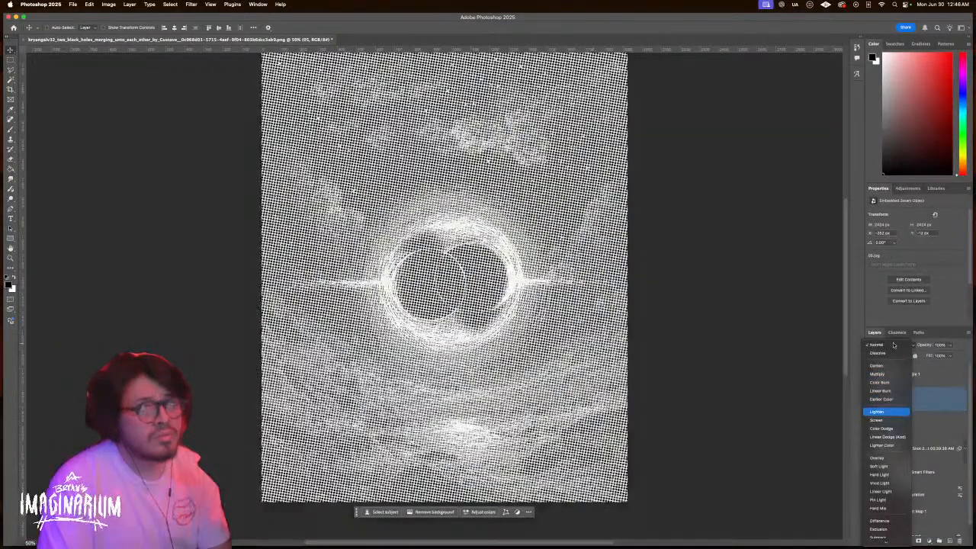
key(Up)
key(Up)
key(Up)
key(Up)
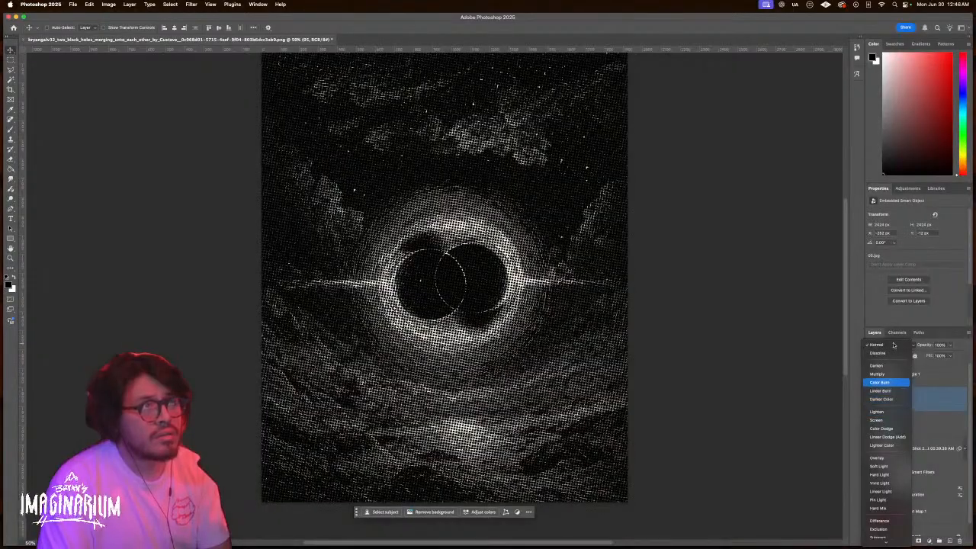
key(Return)
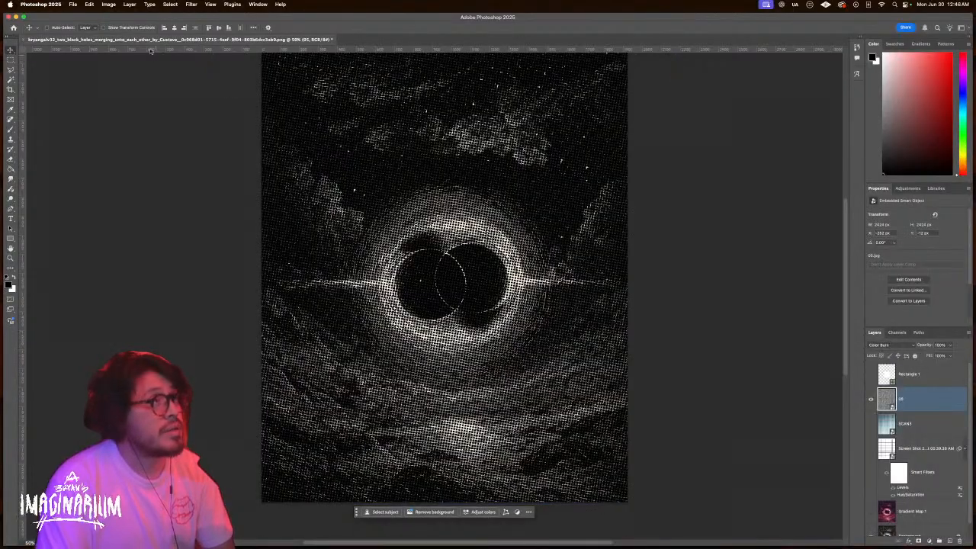
Scale the dot pattern up larger and zoom in to inspect the halftone dots
click(137, 28)
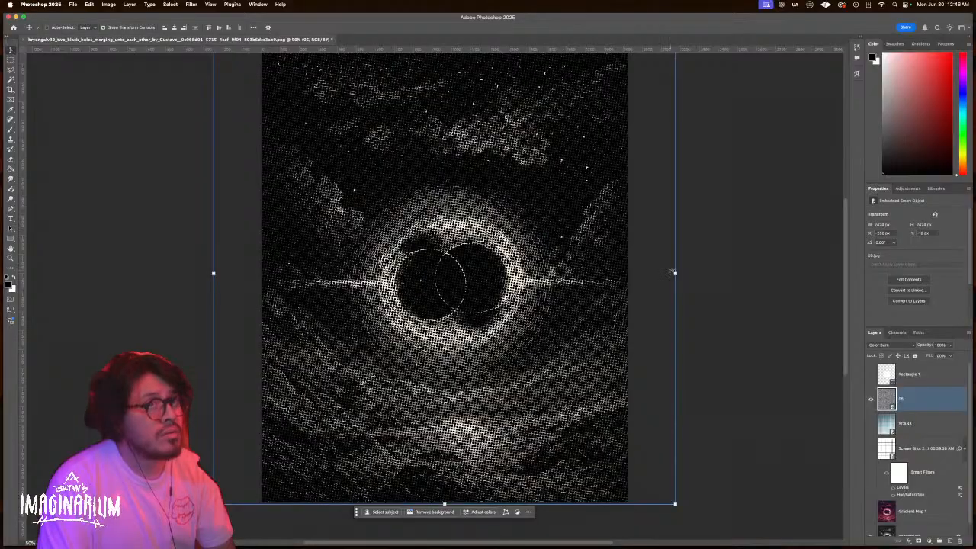
drag(675, 273, 744, 268)
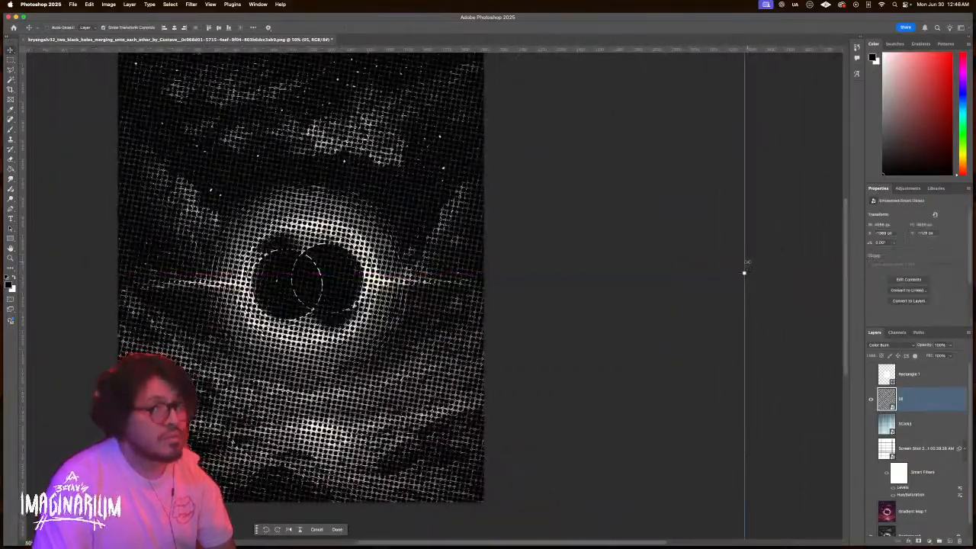
key(Return)
key(z)
drag(328, 261, 385, 257)
Try the Difference blend on the dots at 50% view, then delete the dot layer
key(v)
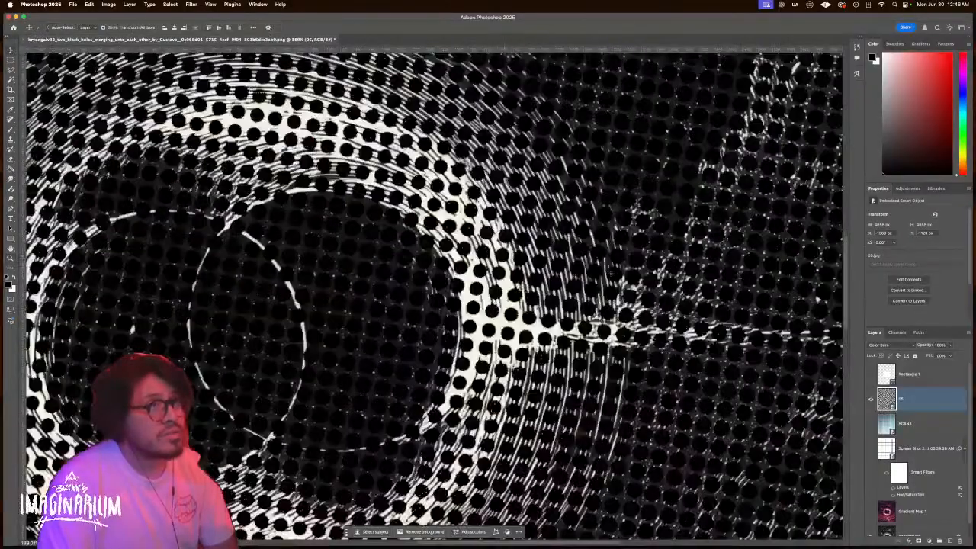
click(902, 347)
key(Down)
key(Down)
key(Down)
key(Down)
key(Down)
key(Down)
key(Down)
key(Down)
key(Down)
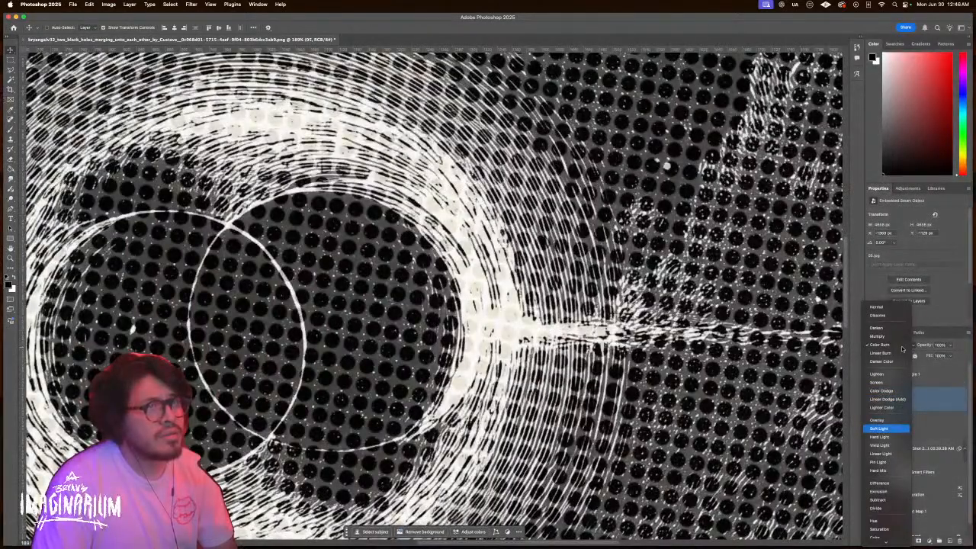
key(Down)
key(Down)
key(Down)
key(Down)
key(Down)
key(Down)
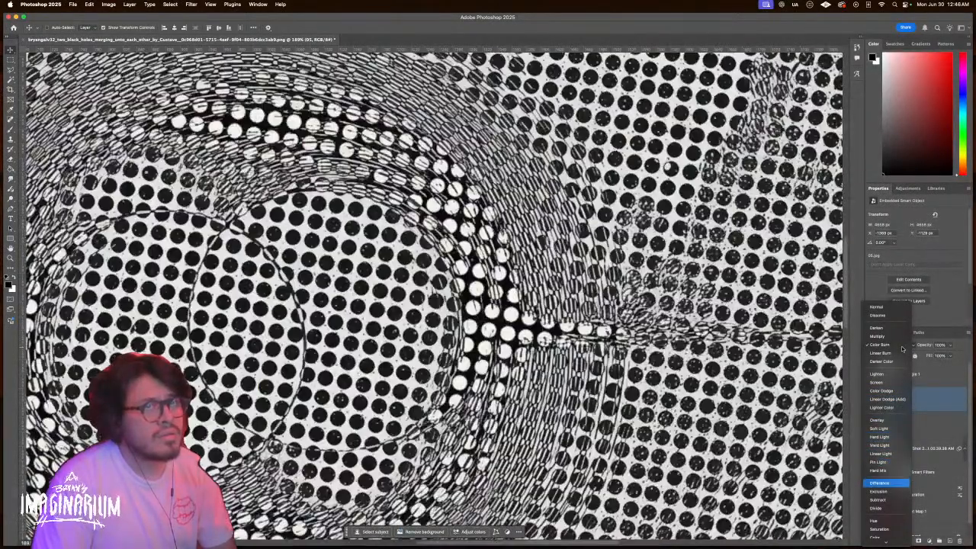
key(Return)
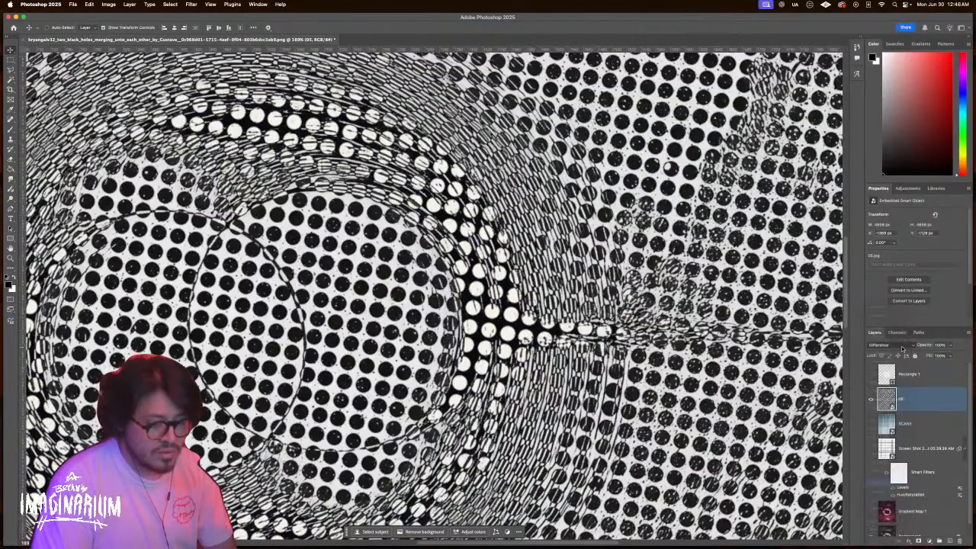
key(super+0)
key(super+plus)
key(super+plus)
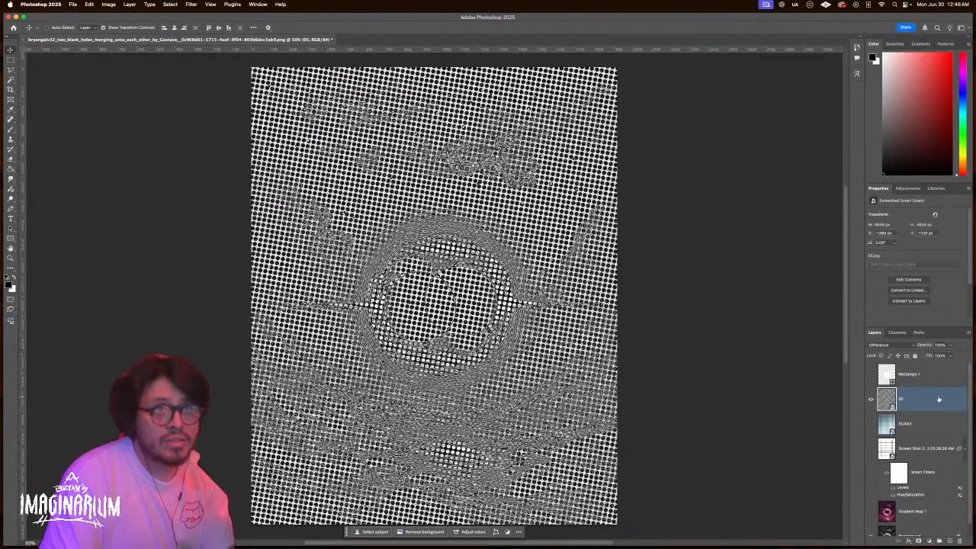
key(BackSpace)
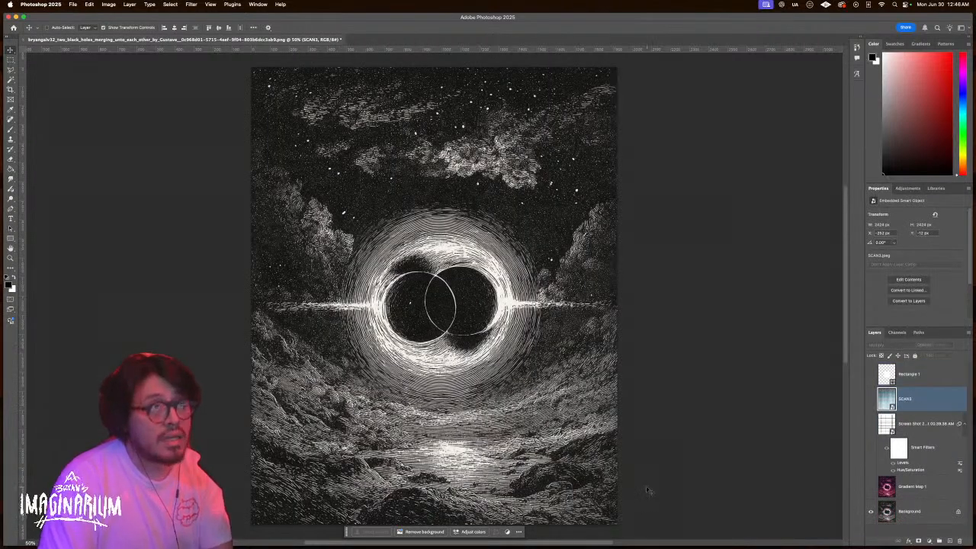
key(super+Tab)
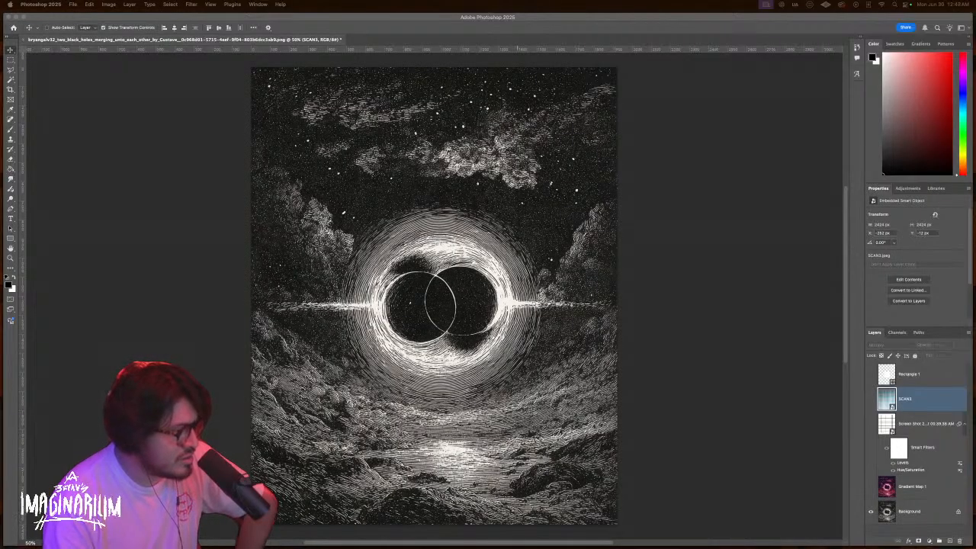
key(ctrl+Up)
Ask ChatGPT to convert 50 by 60 inches into feet
key(ctrl+Left)
click(841, 407)
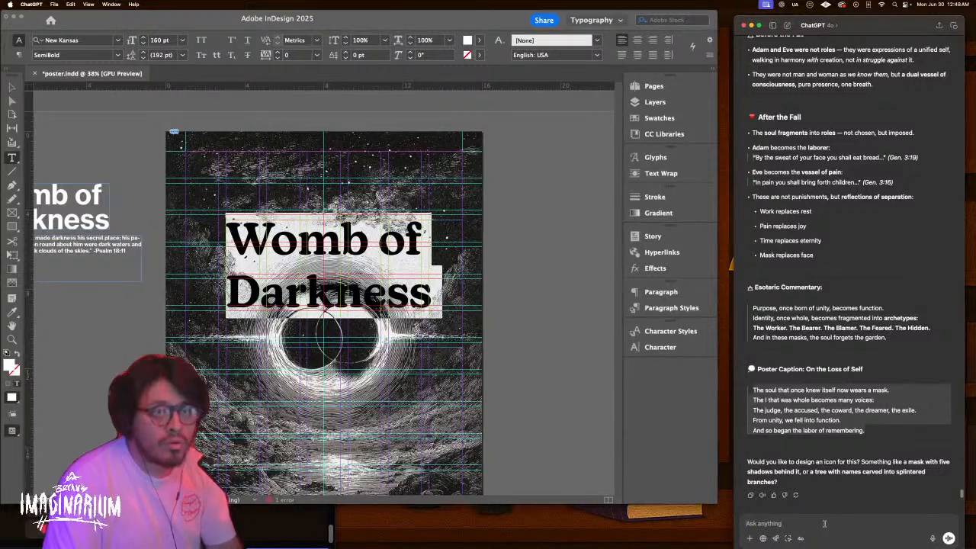
text(eyyy 5)
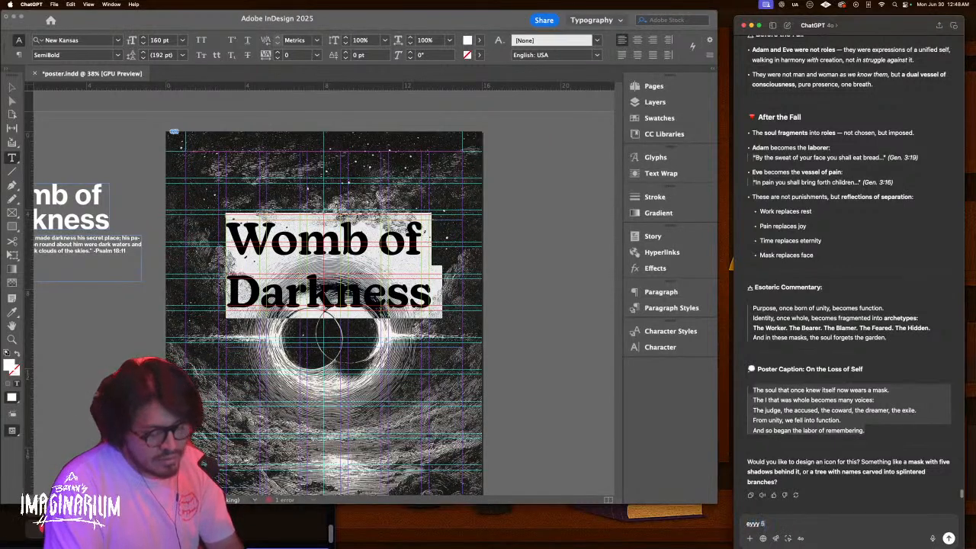
text(0 inch)
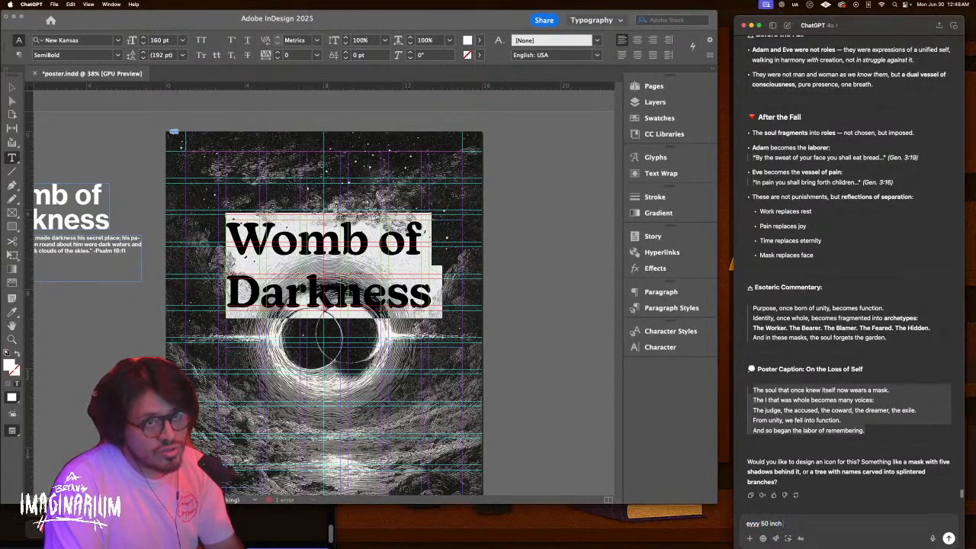
text( by 60 inch)
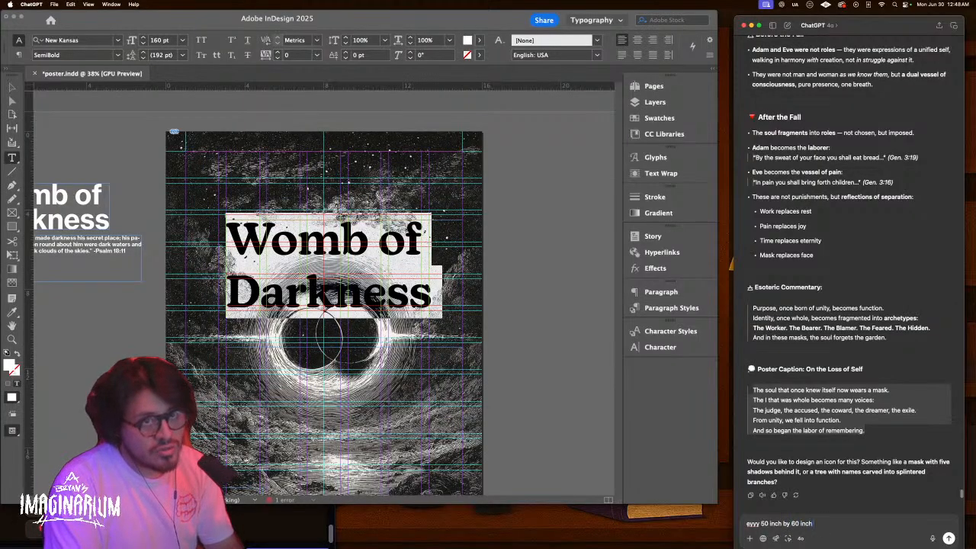
text( in teet)
key(Return)
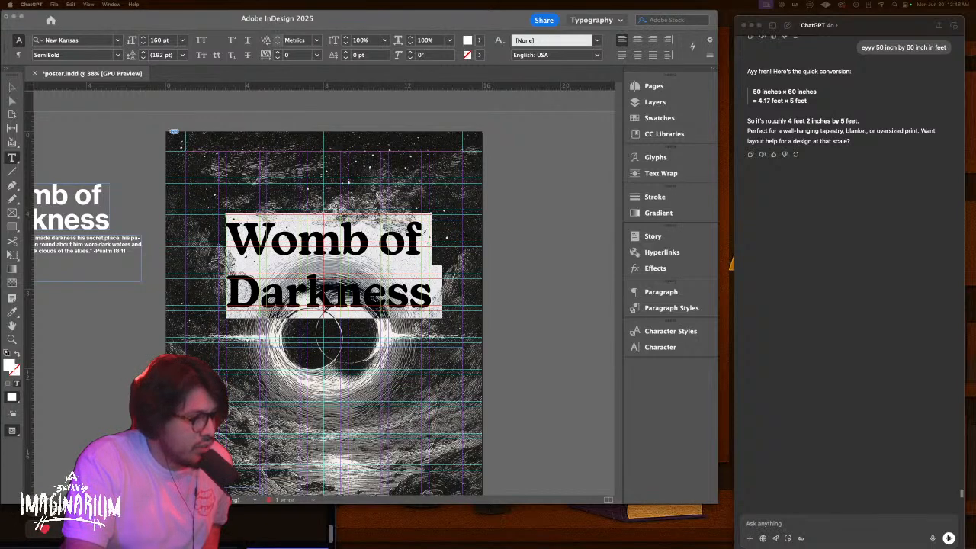
Enlarge the Memento Mori blanket mockup window and view the image at full size
drag(159, 548, 389, 96)
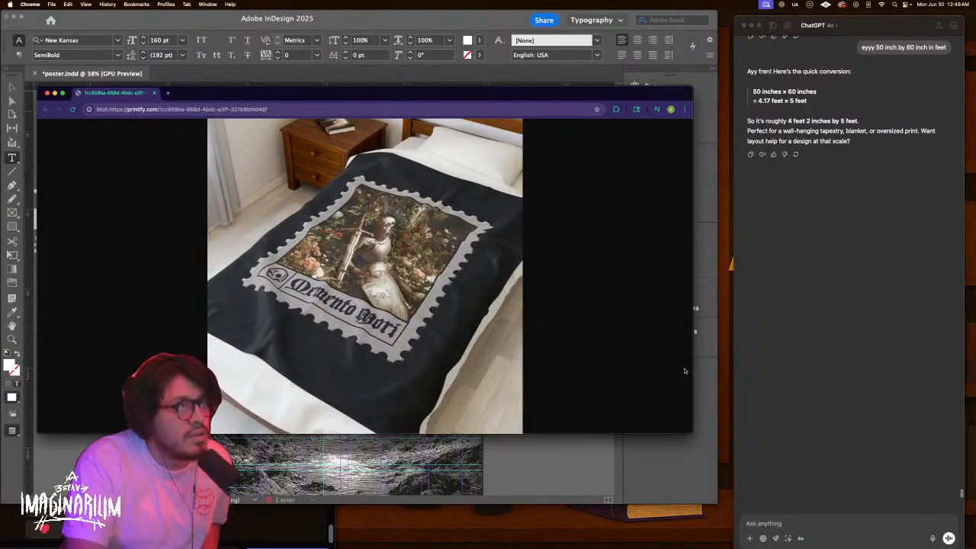
drag(691, 433, 889, 494)
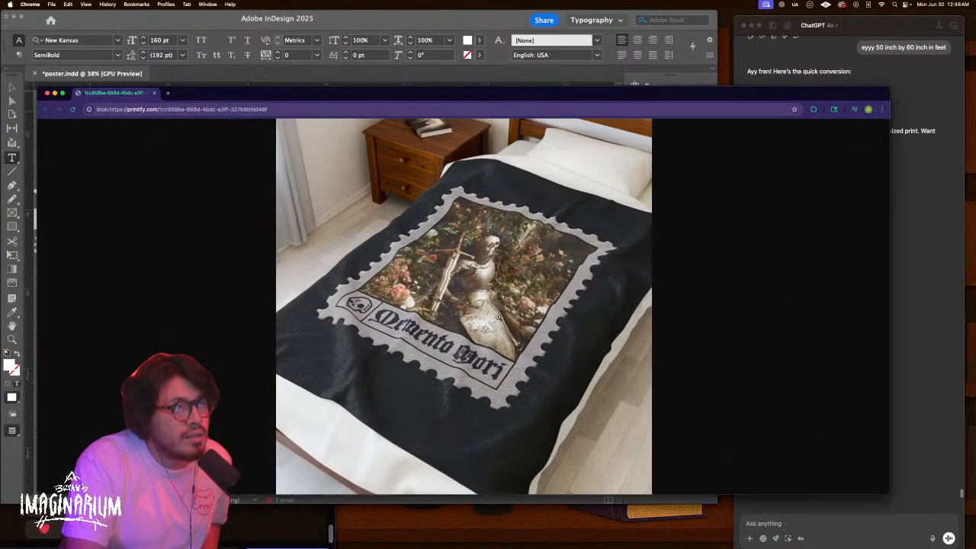
click(497, 318)
scroll(497, 328, up, 3)
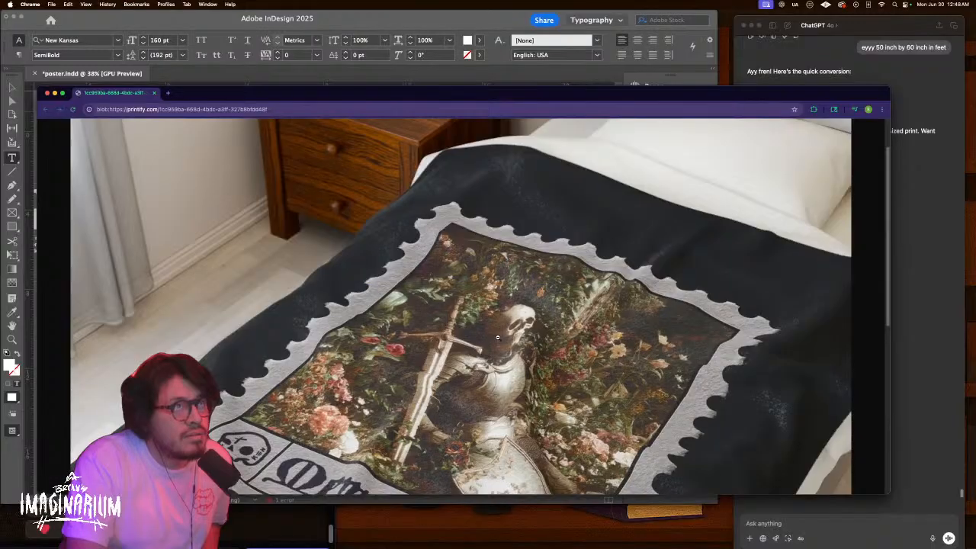
scroll(497, 336, down, 2)
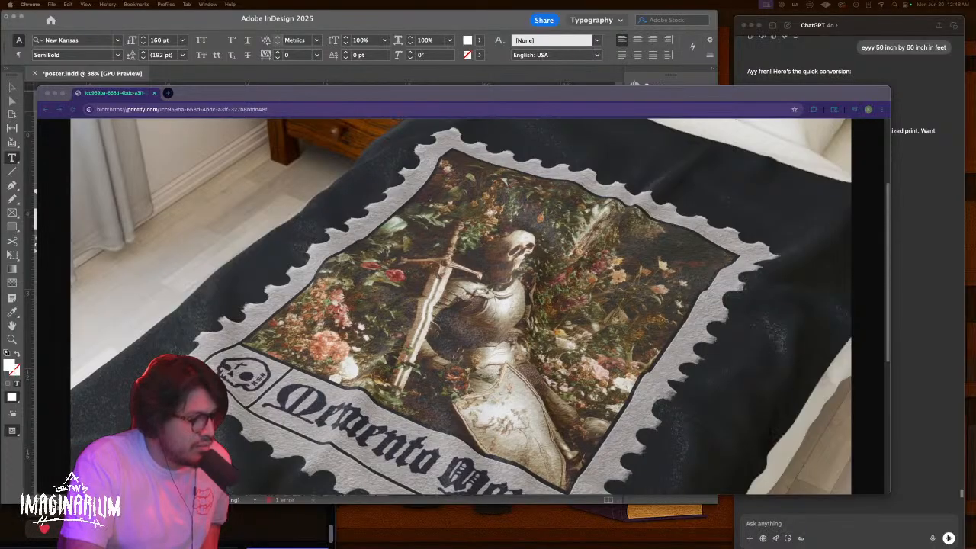
Zoom into the second blanket mockup, glance at the conversion answer, then fit the whole blanket
drag(260, 547, 423, 86)
click(404, 220)
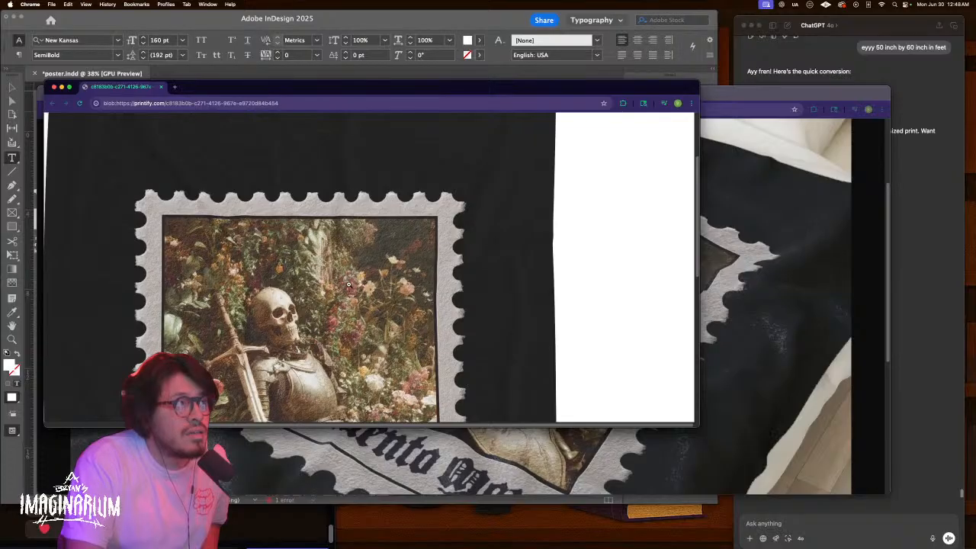
scroll(347, 286, down, 5)
scroll(345, 285, up, 10)
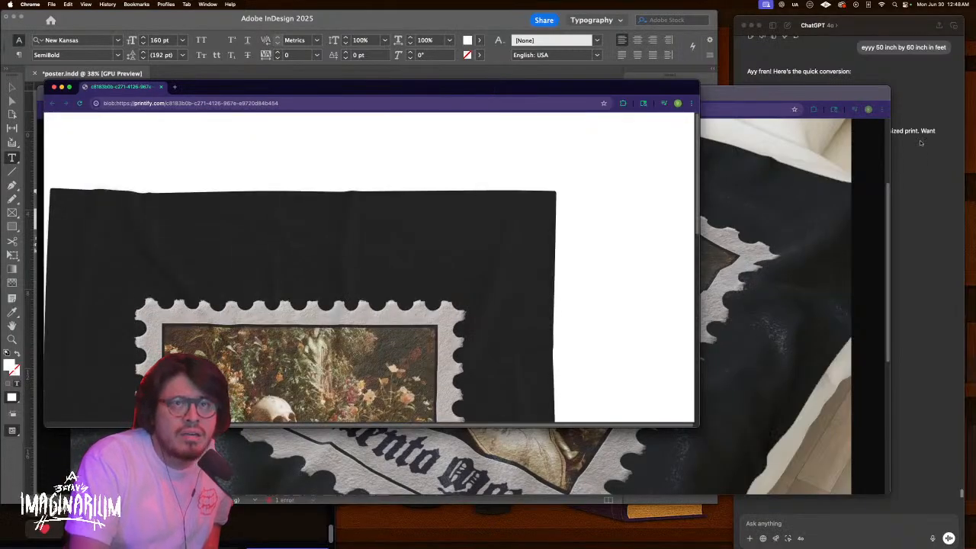
click(903, 165)
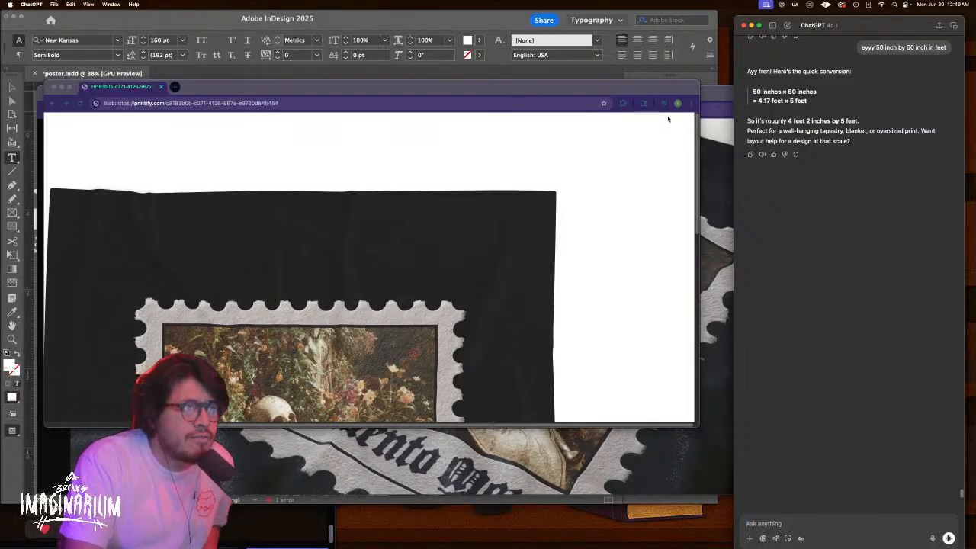
click(594, 188)
click(595, 188)
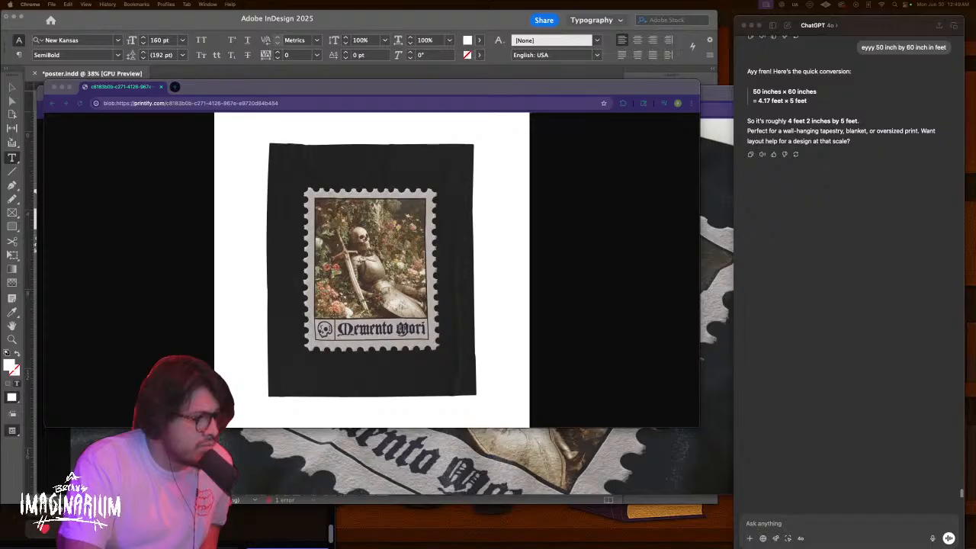
Zoom into the bed mockup, then fit the whole bed mockup back in view
drag(392, 548, 576, 108)
click(526, 267)
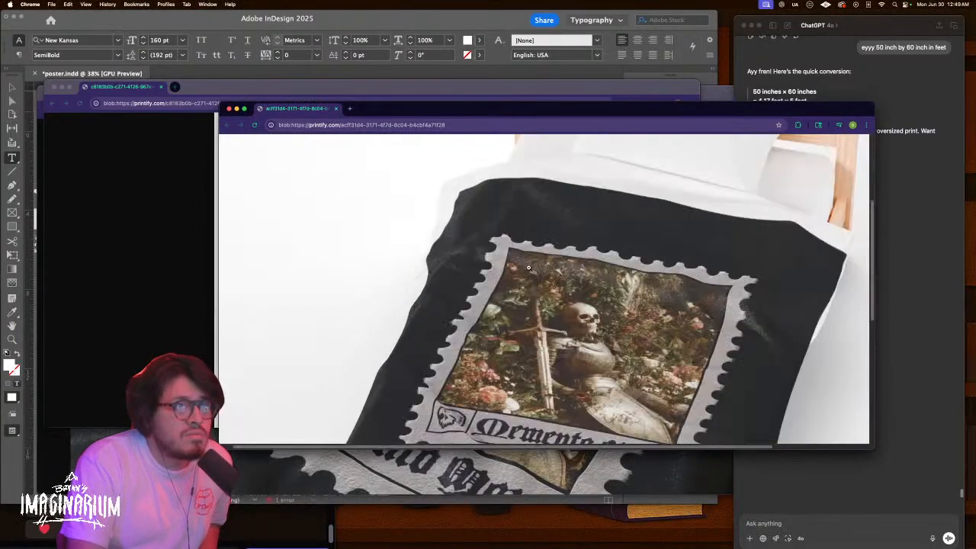
scroll(545, 306, down, 5)
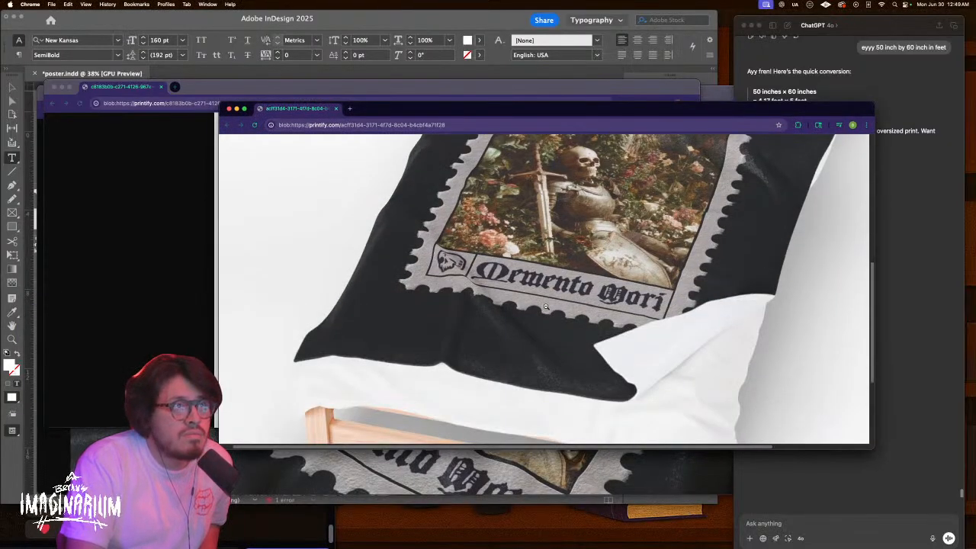
scroll(545, 307, up, 2)
click(545, 306)
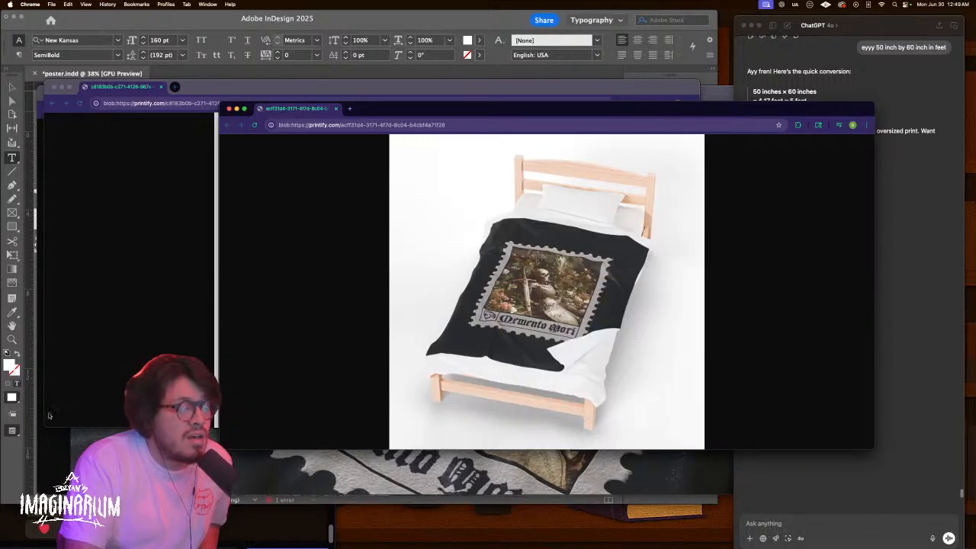
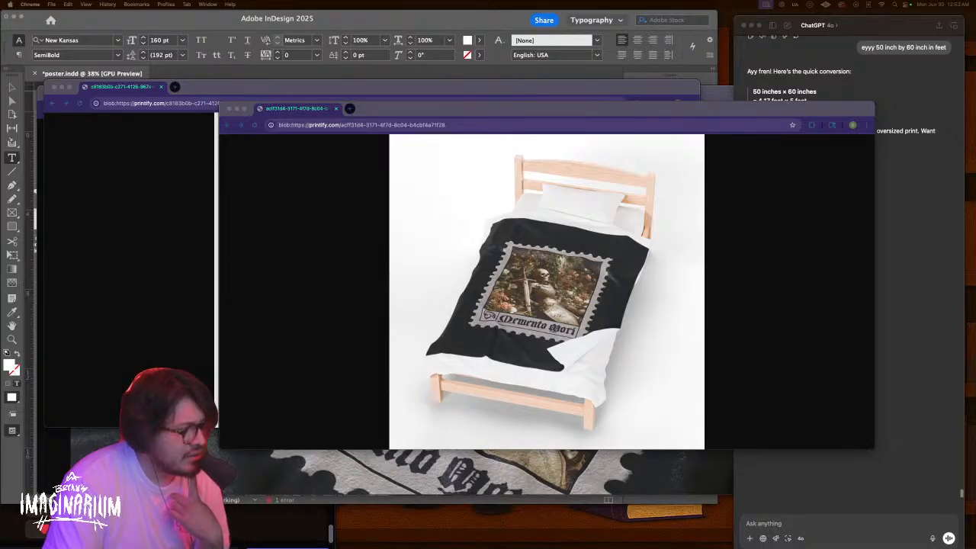
Zoom into the phone-case mockup's chained-figure temple artwork, then fit the whole case in view
drag(309, 548, 398, 134)
click(373, 280)
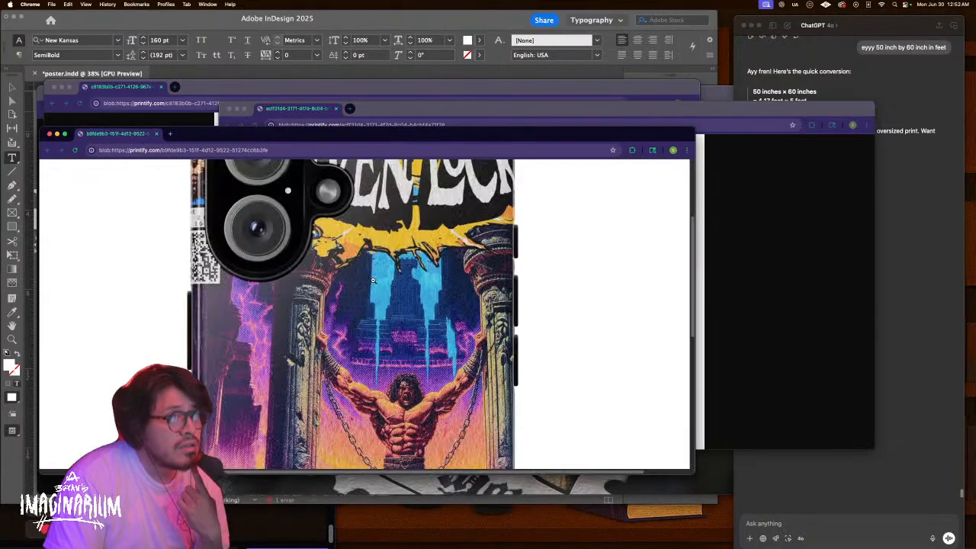
scroll(373, 349, down, 5)
click(374, 349)
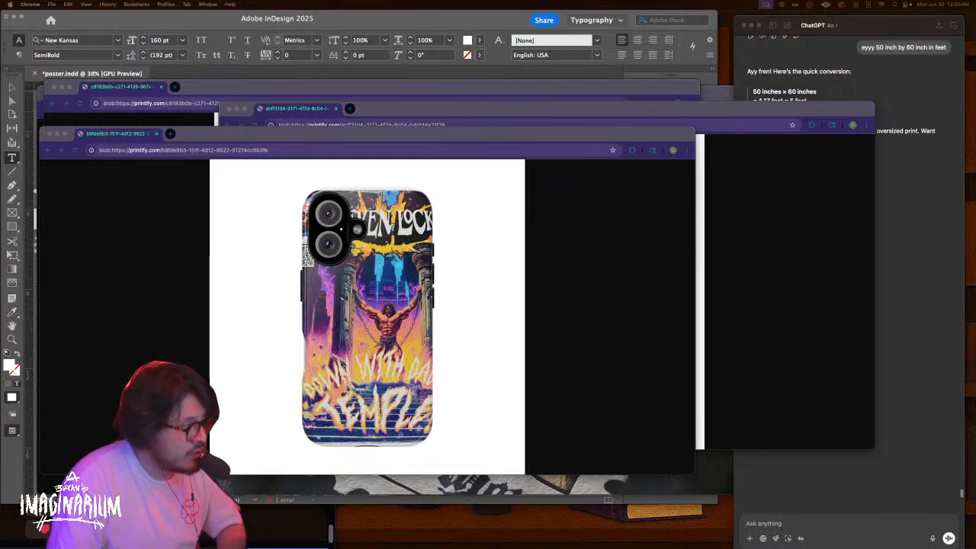
Zoom in on the Lion's Cub cap's embroidered lion logo, then back out to the whole cap
drag(328, 545, 505, 84)
click(487, 259)
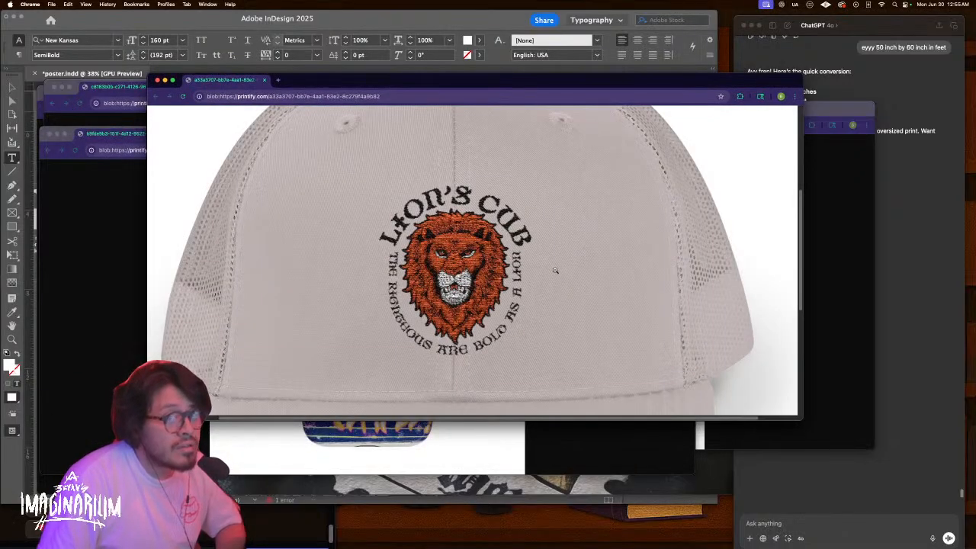
click(540, 270)
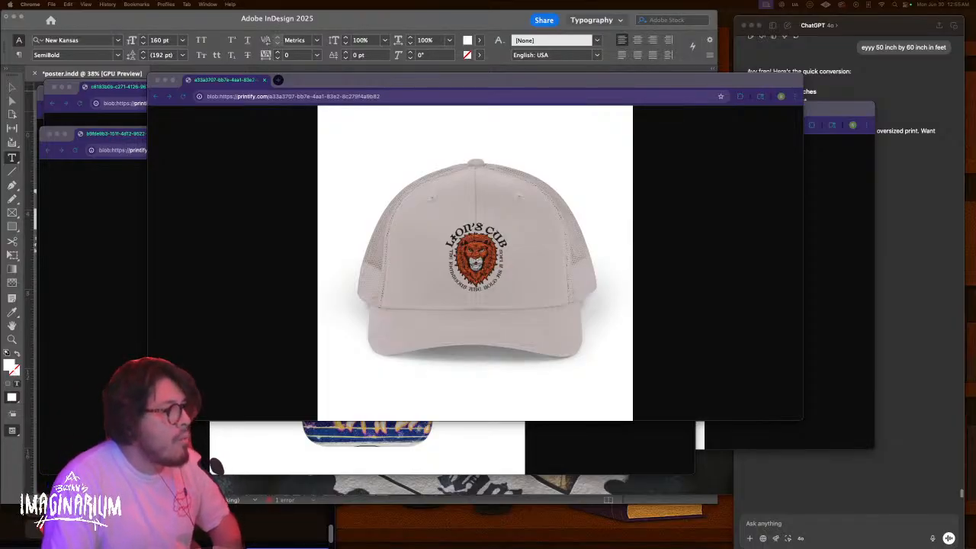
Enlarge the worn Lion's Cub cap mockup to full size, then raise the JESUS SAVES cap mockup
drag(349, 521, 684, 102)
click(508, 278)
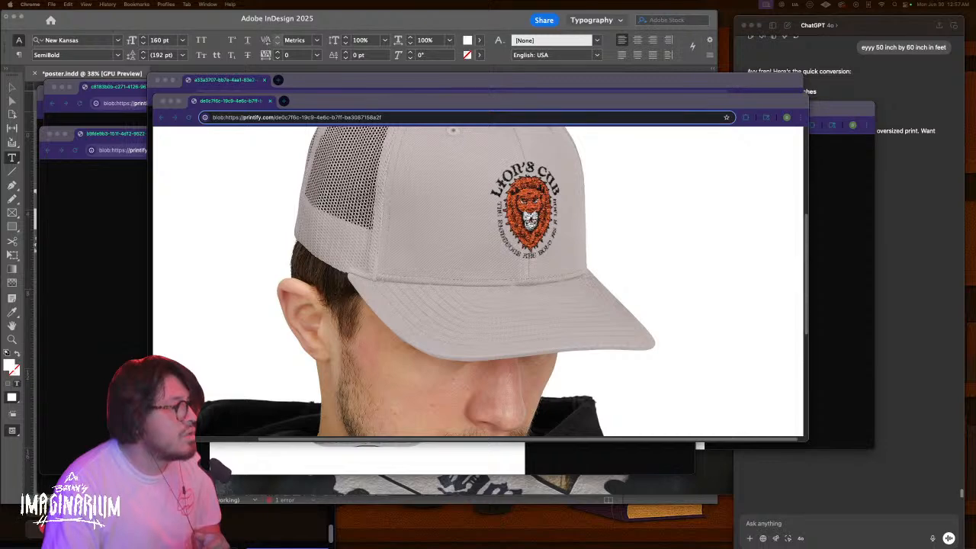
drag(229, 548, 458, 105)
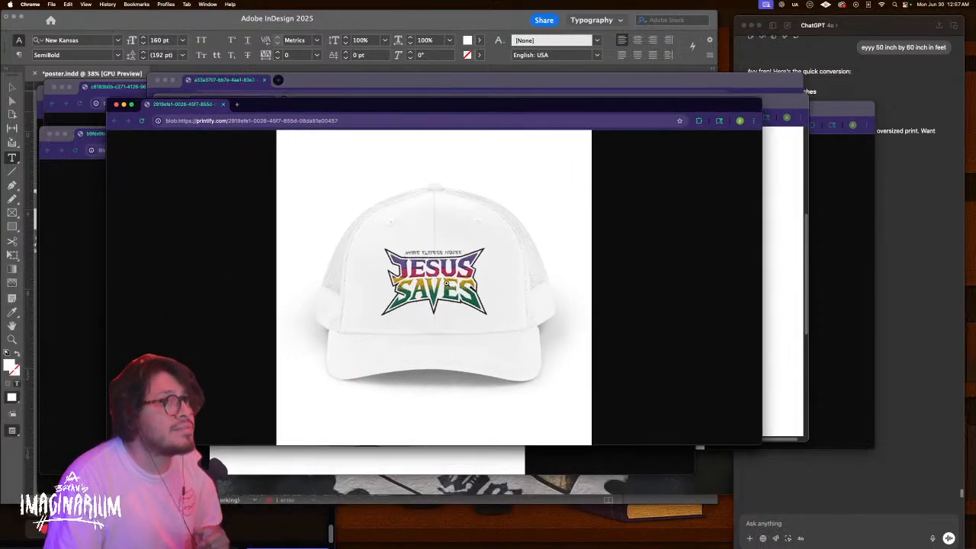
Inspect the JESUS SAVES logo up close on the white cap and black beanie, then raise the white beanie
click(444, 287)
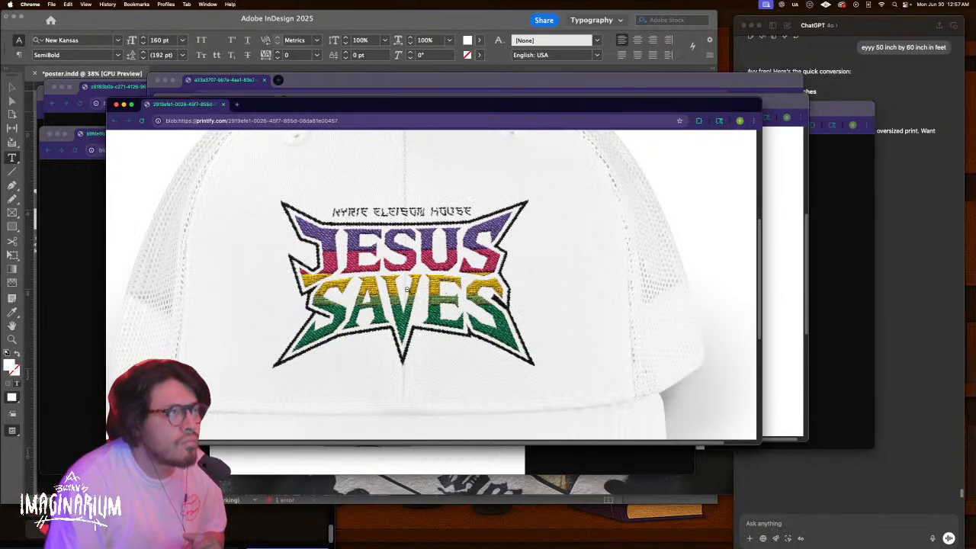
click(436, 282)
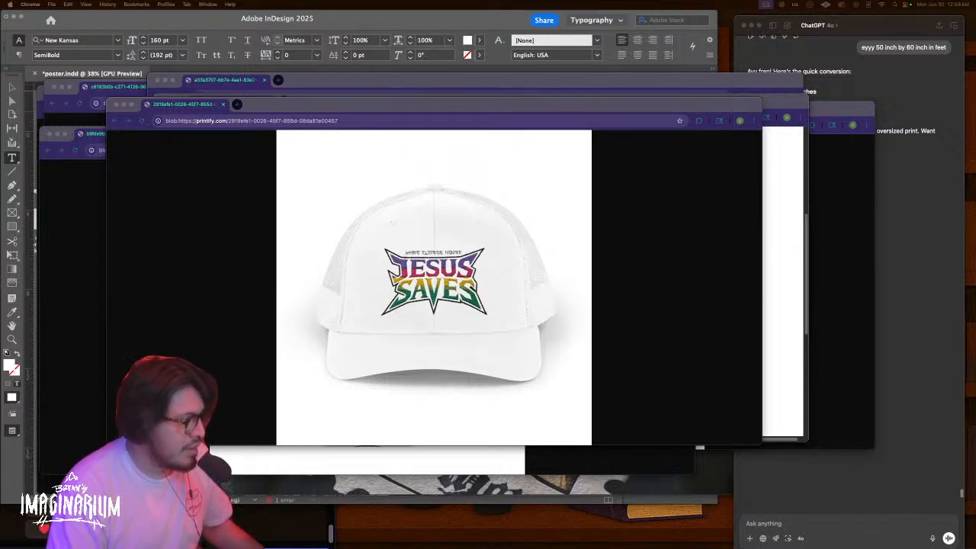
drag(335, 548, 412, 105)
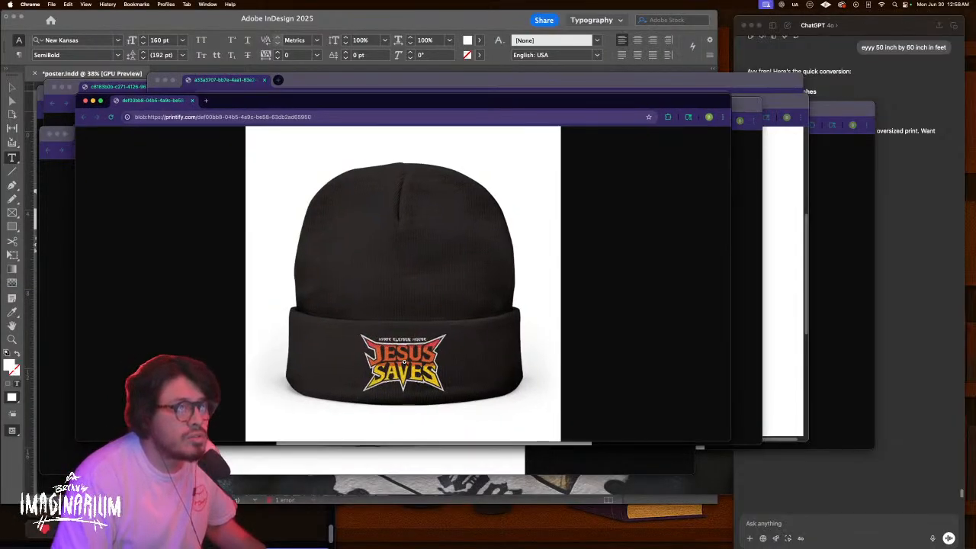
click(406, 363)
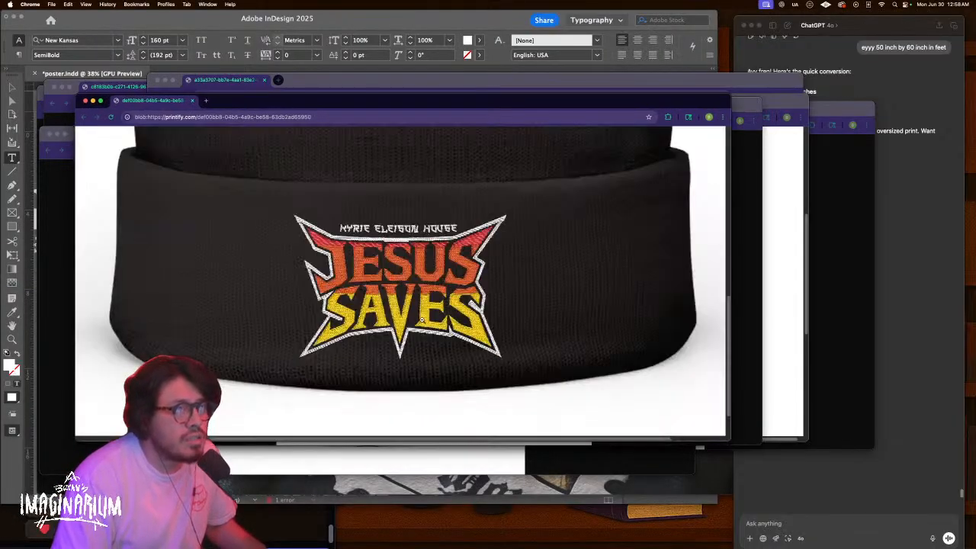
click(396, 276)
click(393, 369)
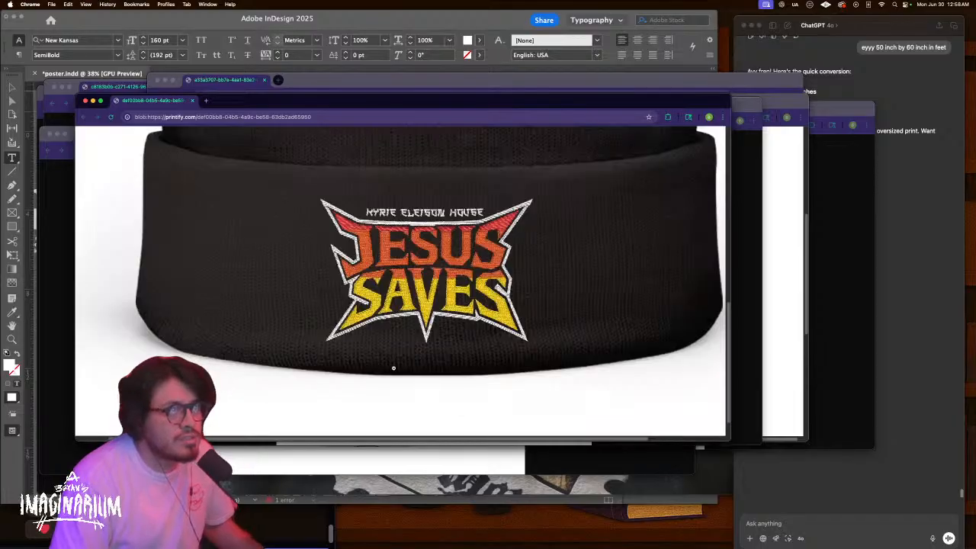
click(408, 325)
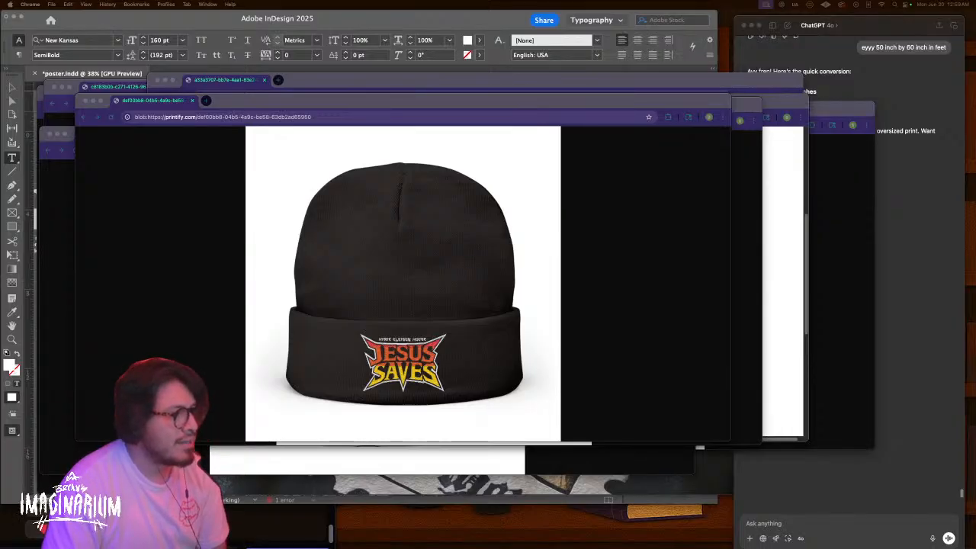
drag(2, 113, 435, 107)
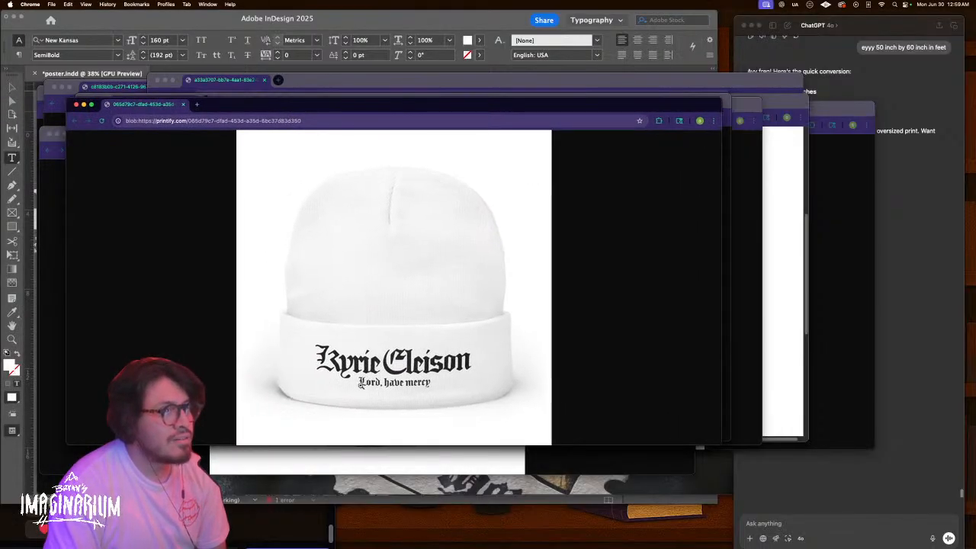
Zoom in and out on the Kyrie Eleison lettering, then close the white beanie mockup
click(387, 383)
click(387, 383)
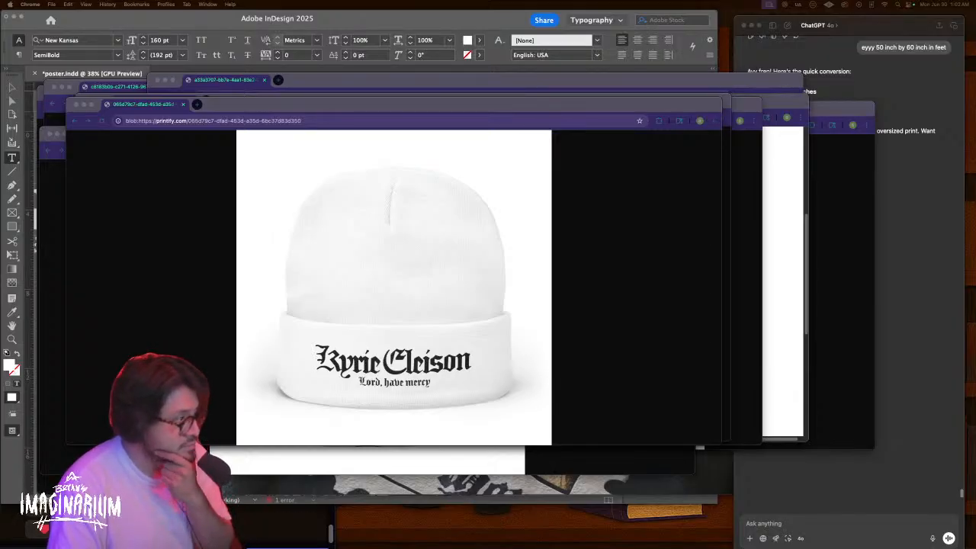
key(super+w)
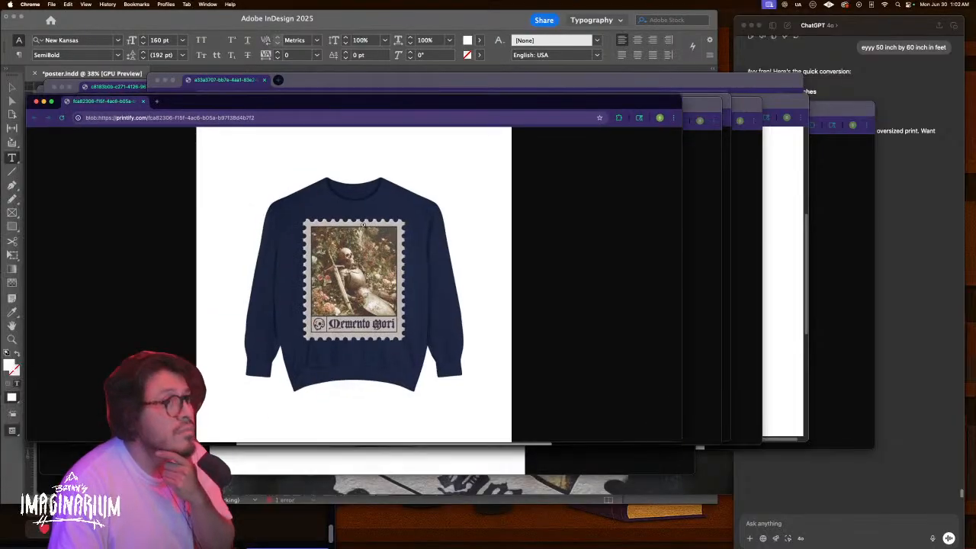
Zoom into the navy sweater's Memento Mori print and back out, then raise the peach sweatshirt mockup
click(363, 224)
scroll(311, 290, down, 1)
click(303, 296)
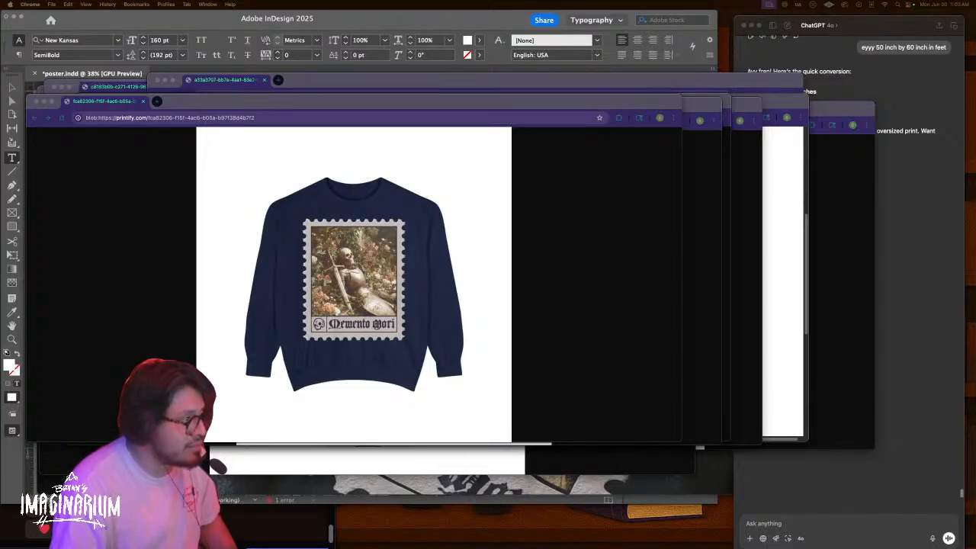
drag(267, 534, 424, 130)
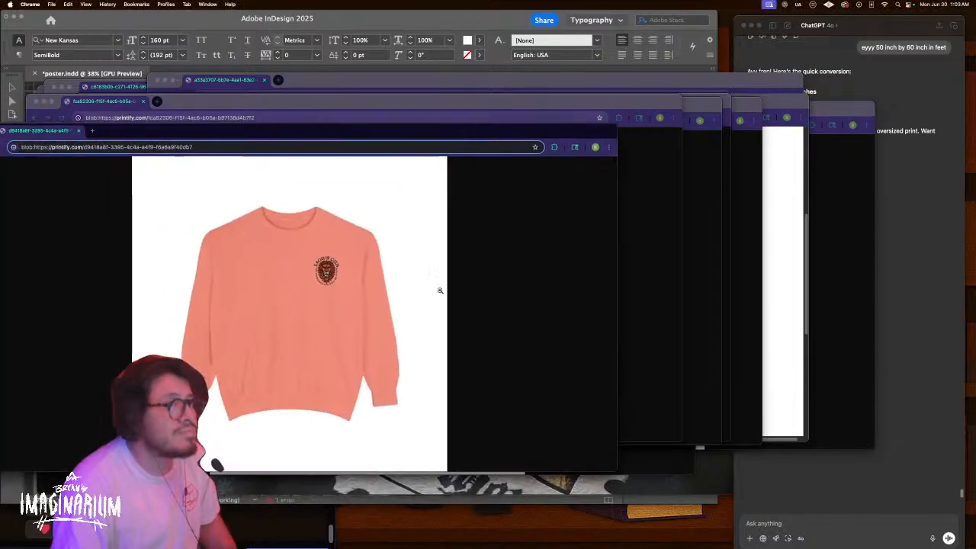
Zoom in and out on the peach sweatshirt's Lion's Cub chest logo, then raise the light zip hoodie
click(357, 281)
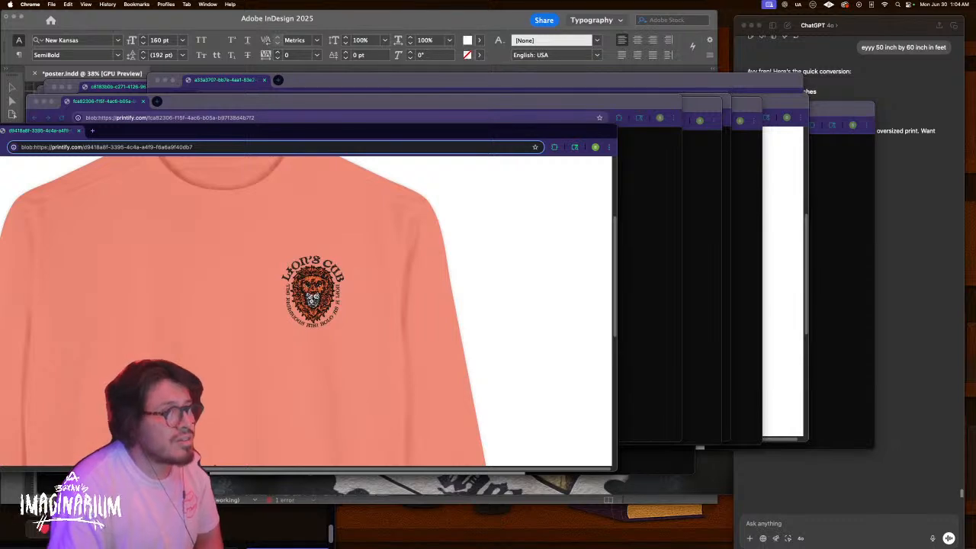
click(312, 288)
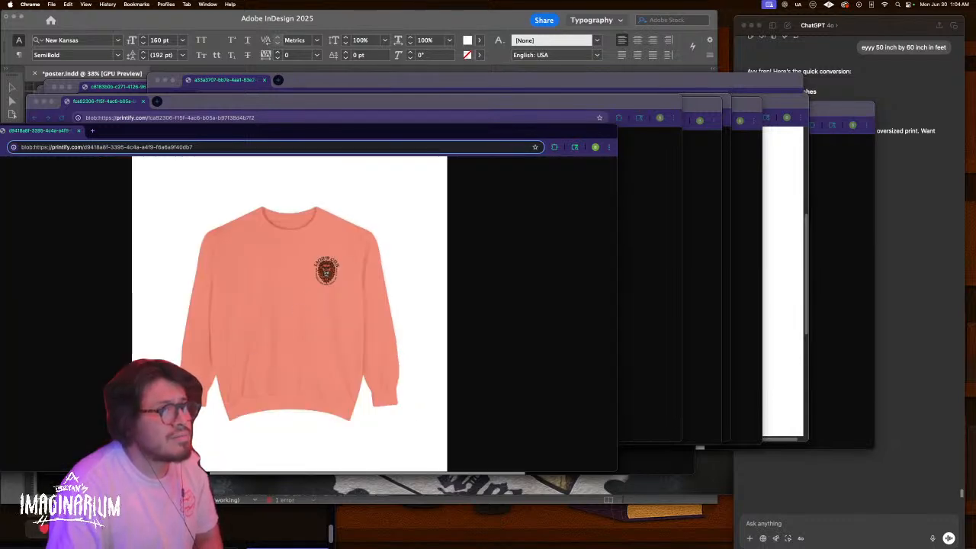
click(272, 385)
scroll(244, 377, up, 4)
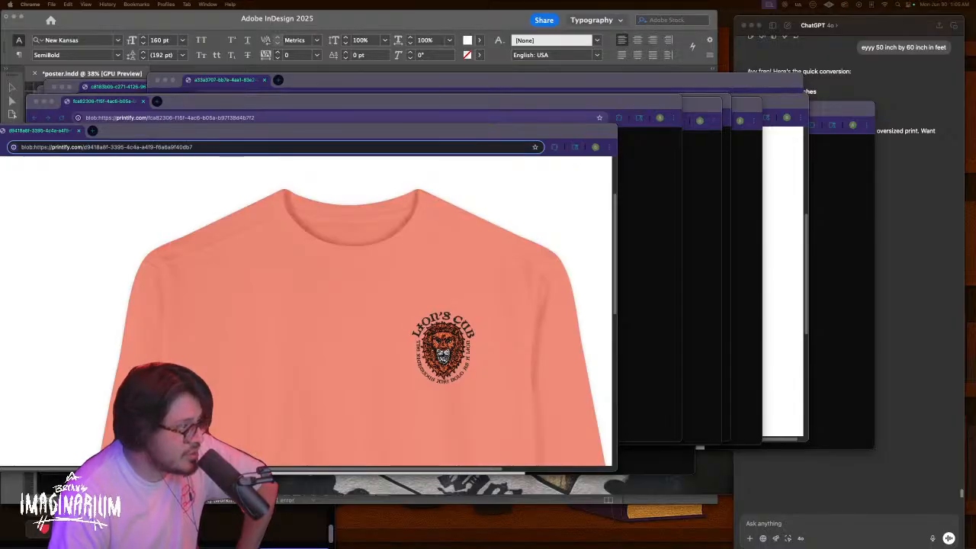
drag(412, 545, 494, 99)
Zoom into the light hoodie's JESUS SAVES print, fit it back, then raise the dark hoodie mockup
click(381, 276)
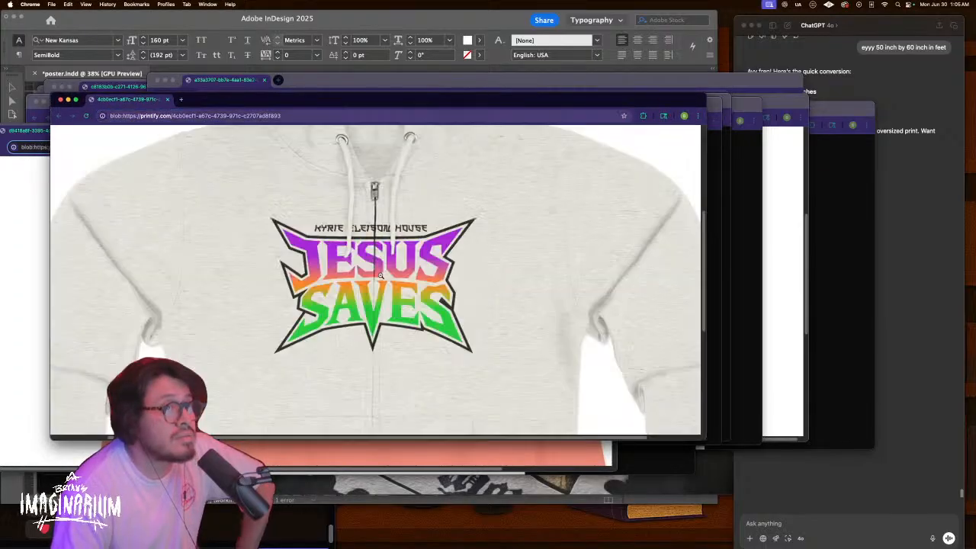
scroll(398, 320, up, 5)
scroll(398, 327, down, 5)
click(399, 327)
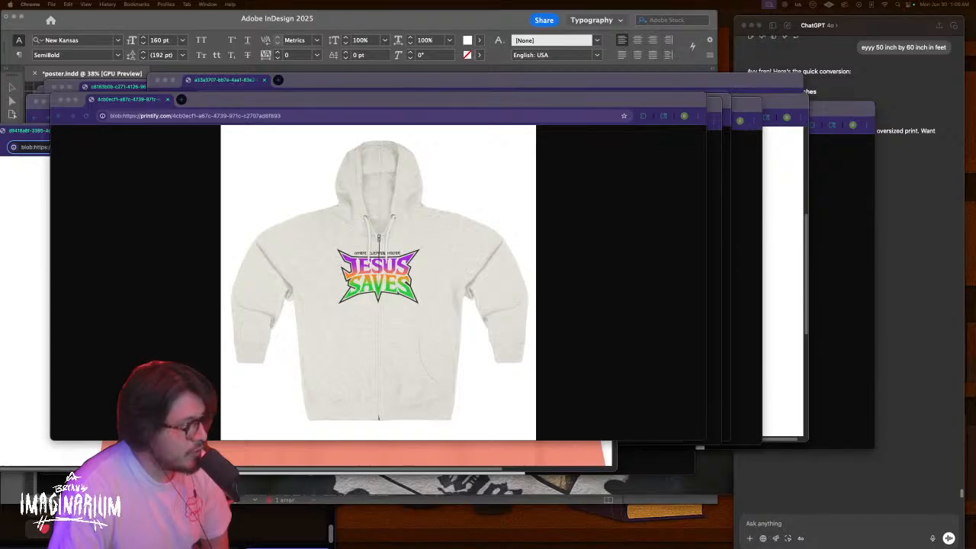
drag(342, 545, 495, 88)
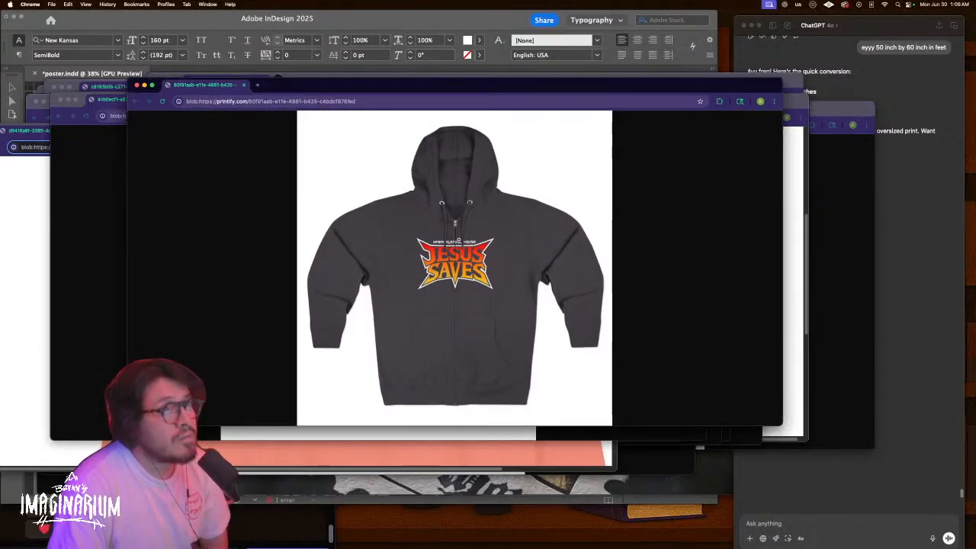
Zoom into the dark hoodie's JESUS SAVES chest print
click(458, 238)
scroll(458, 238, down, 5)
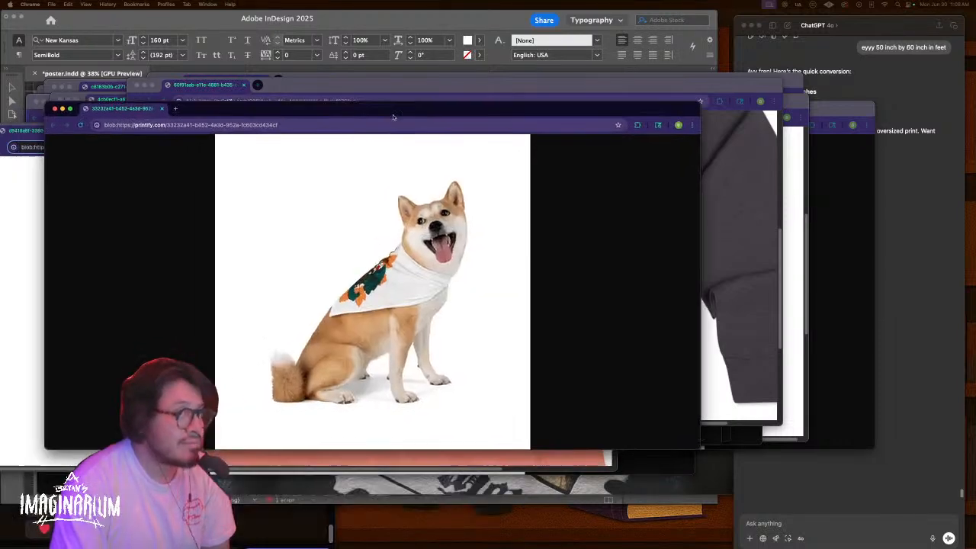
Zoom into the skull-and-cross bandana on the Shiba, the flat bandana, and the French bulldog
click(376, 291)
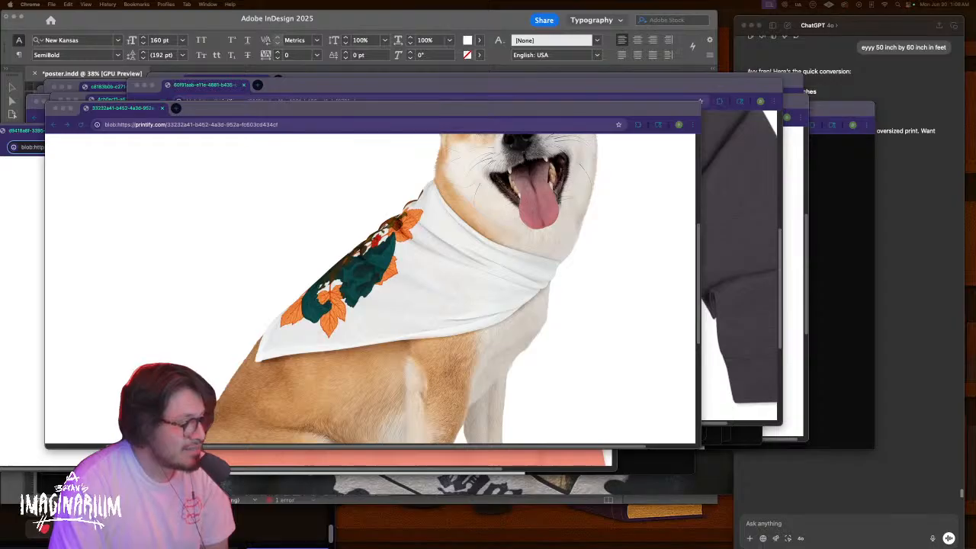
drag(427, 155, 540, 104)
click(521, 279)
scroll(453, 354, down, 1)
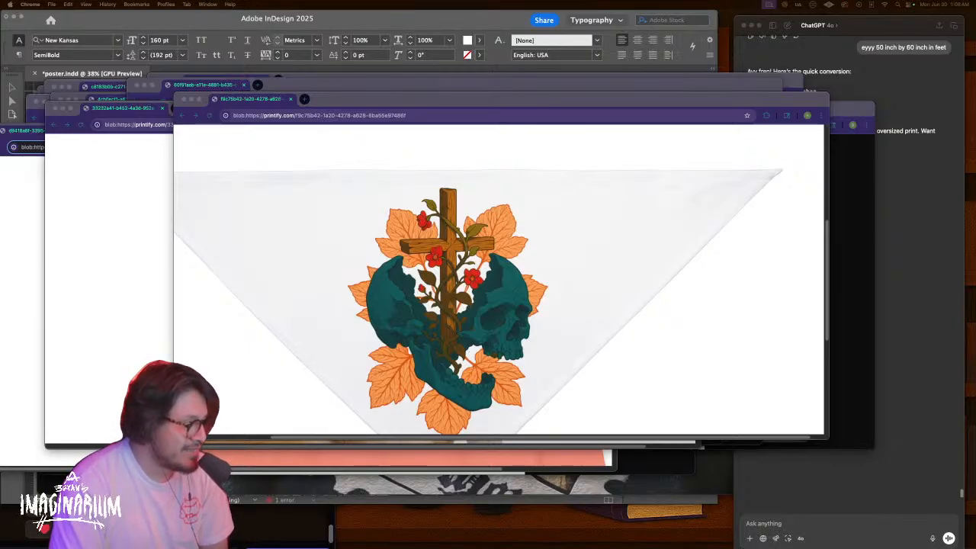
drag(383, 228, 461, 157)
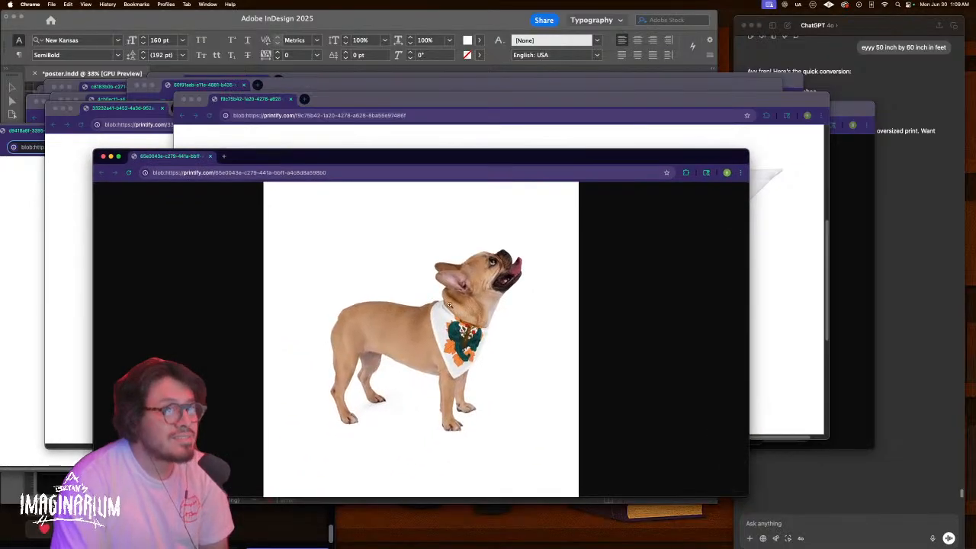
click(466, 337)
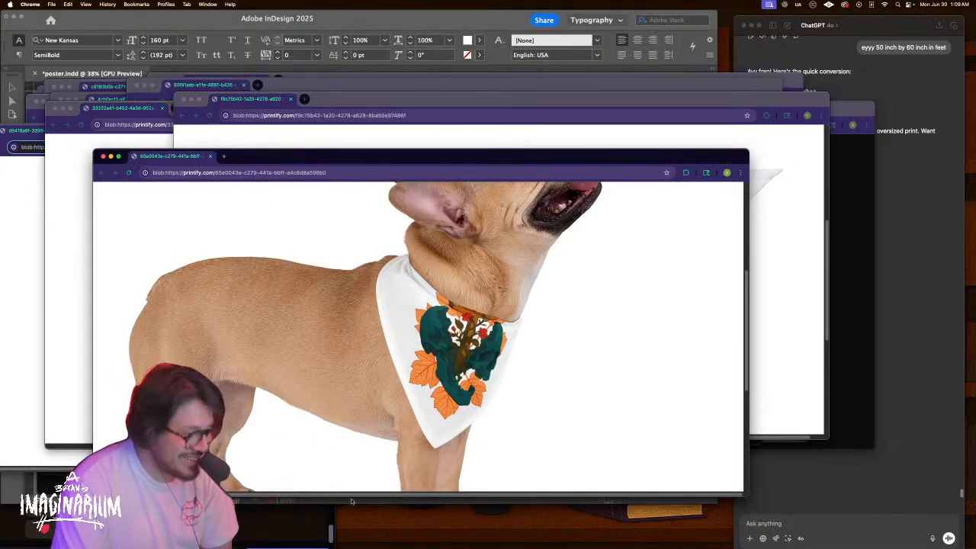